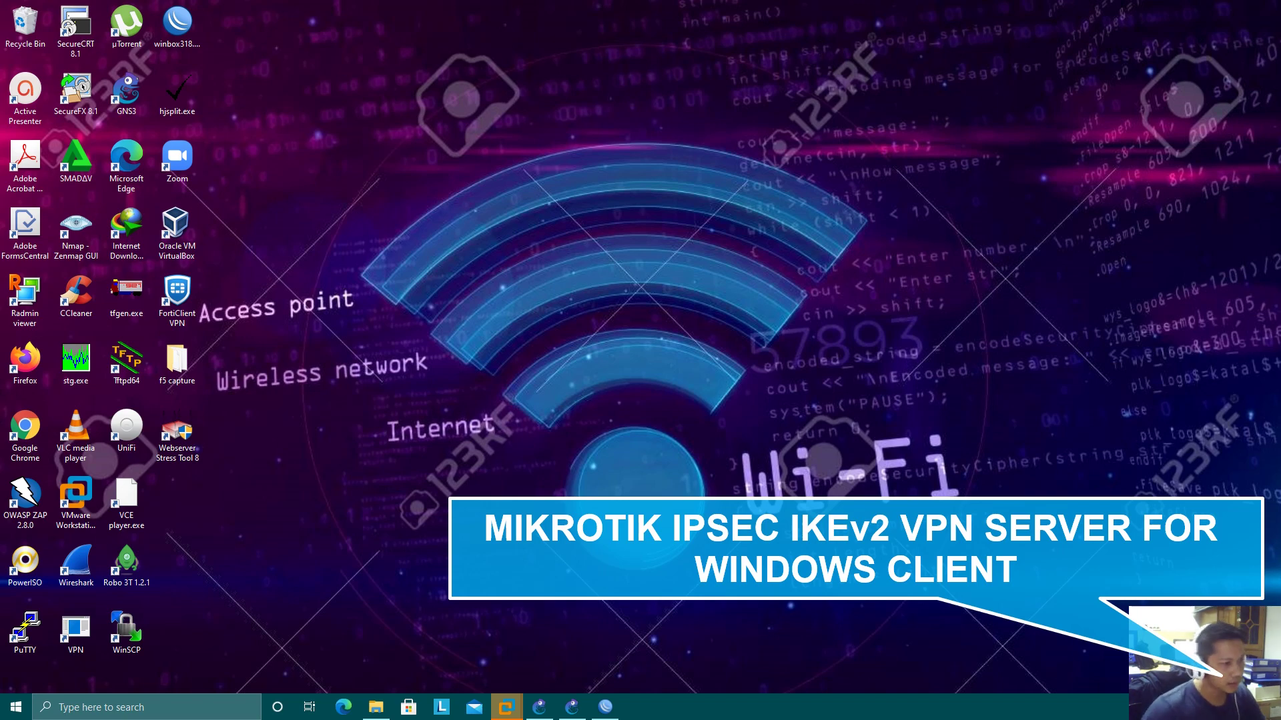
Bring up the GNS3 topology showing Mikrotik-DC, the Internet cloud, AP and Windows10-1
click(572, 709)
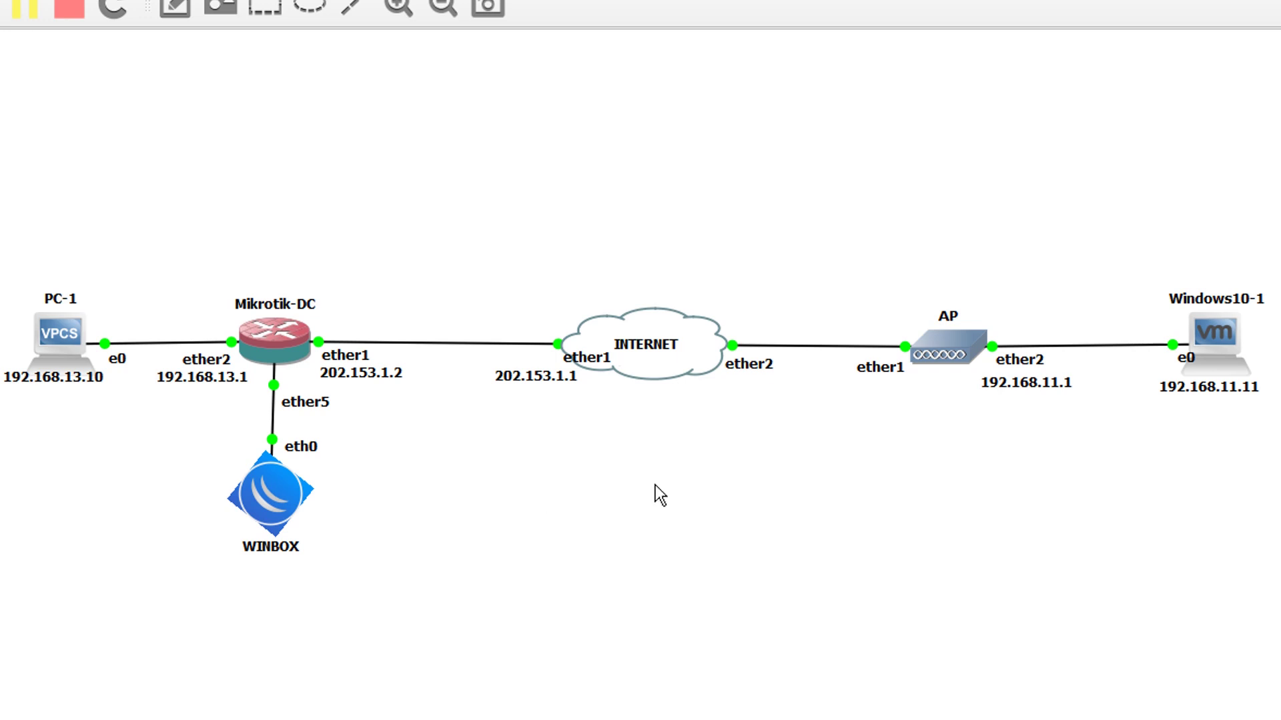
Move the Internet cloud's ether1 label next to its link and deselect it
drag(591, 367, 536, 358)
click(546, 482)
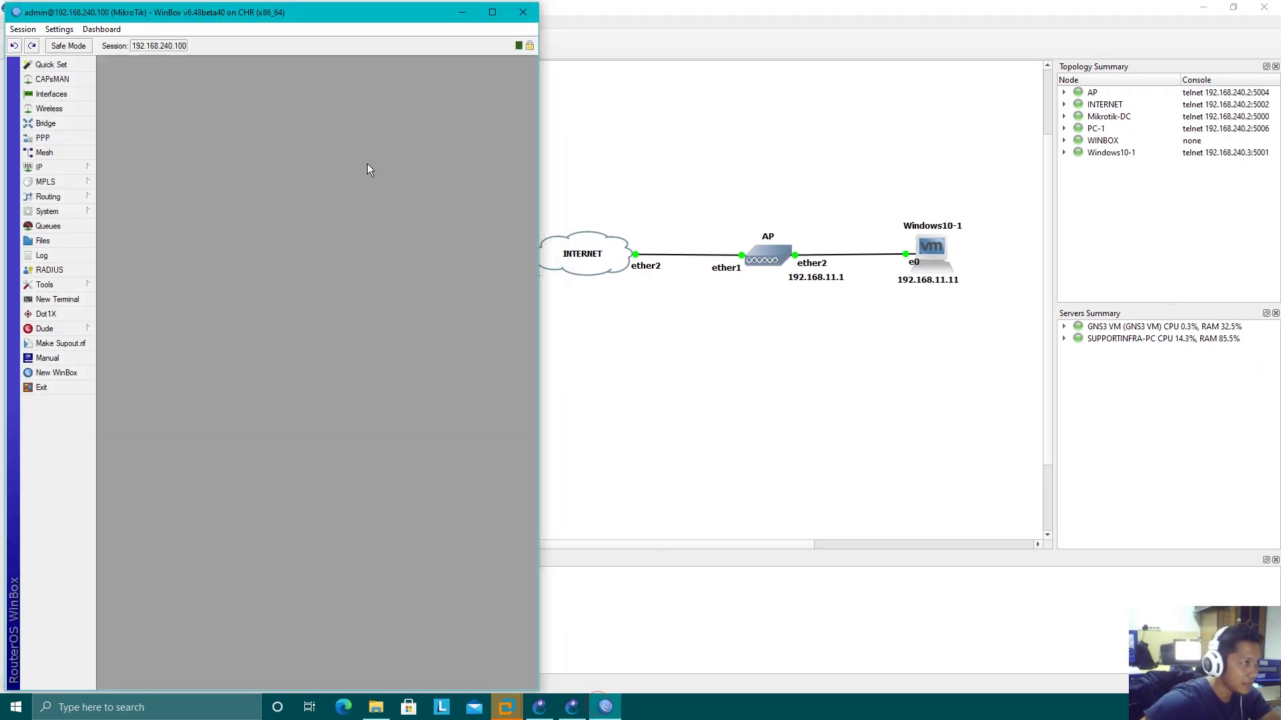
Rename interface ether1 to ether1-ISP
drag(366, 12, 938, 15)
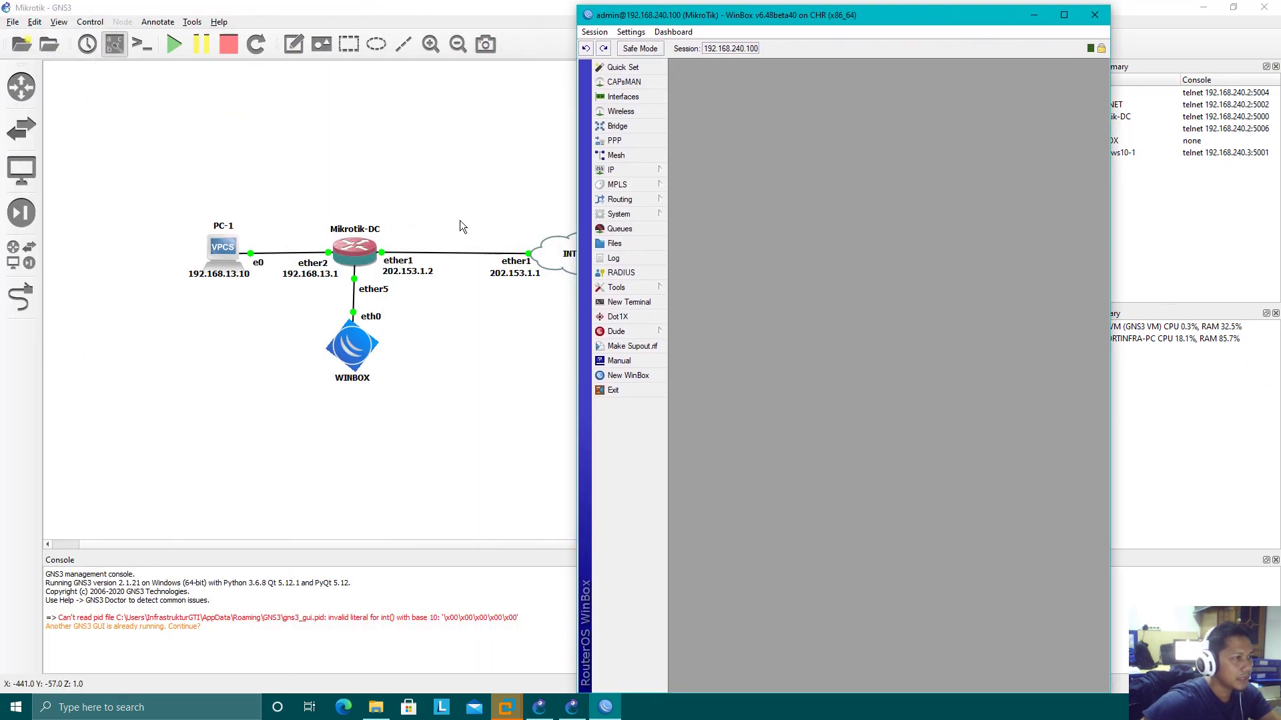
click(640, 171)
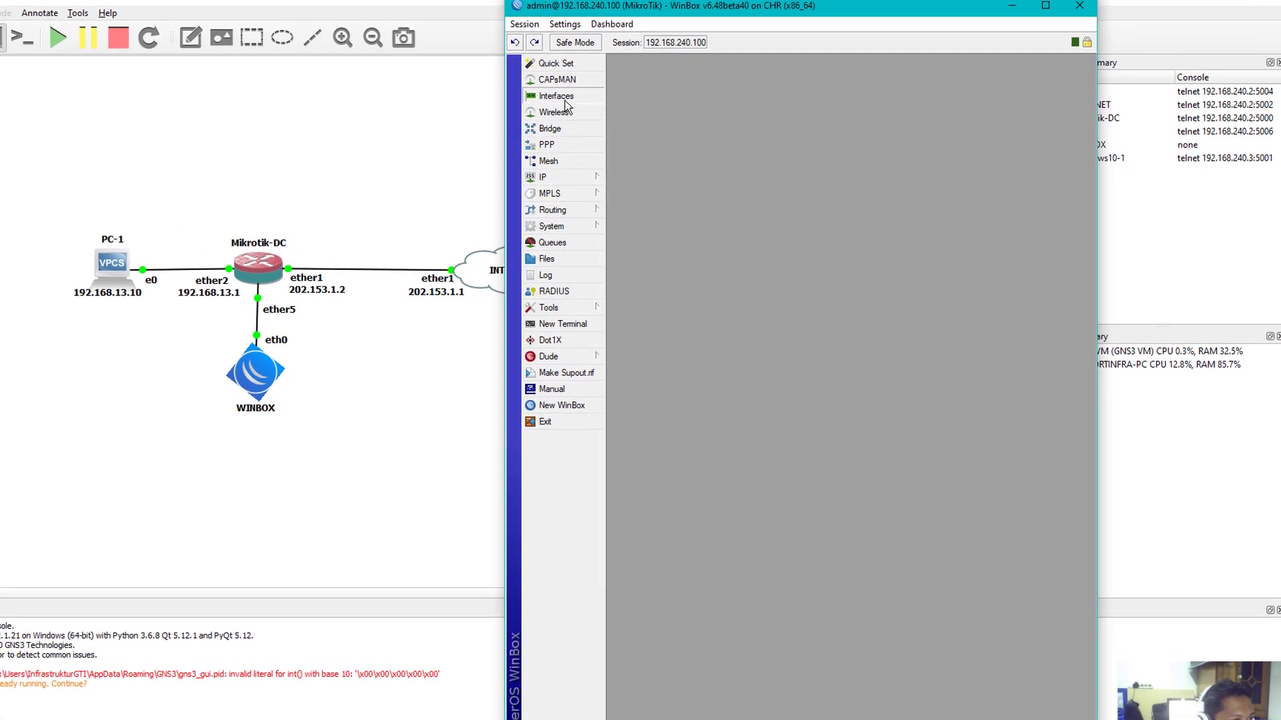
click(557, 97)
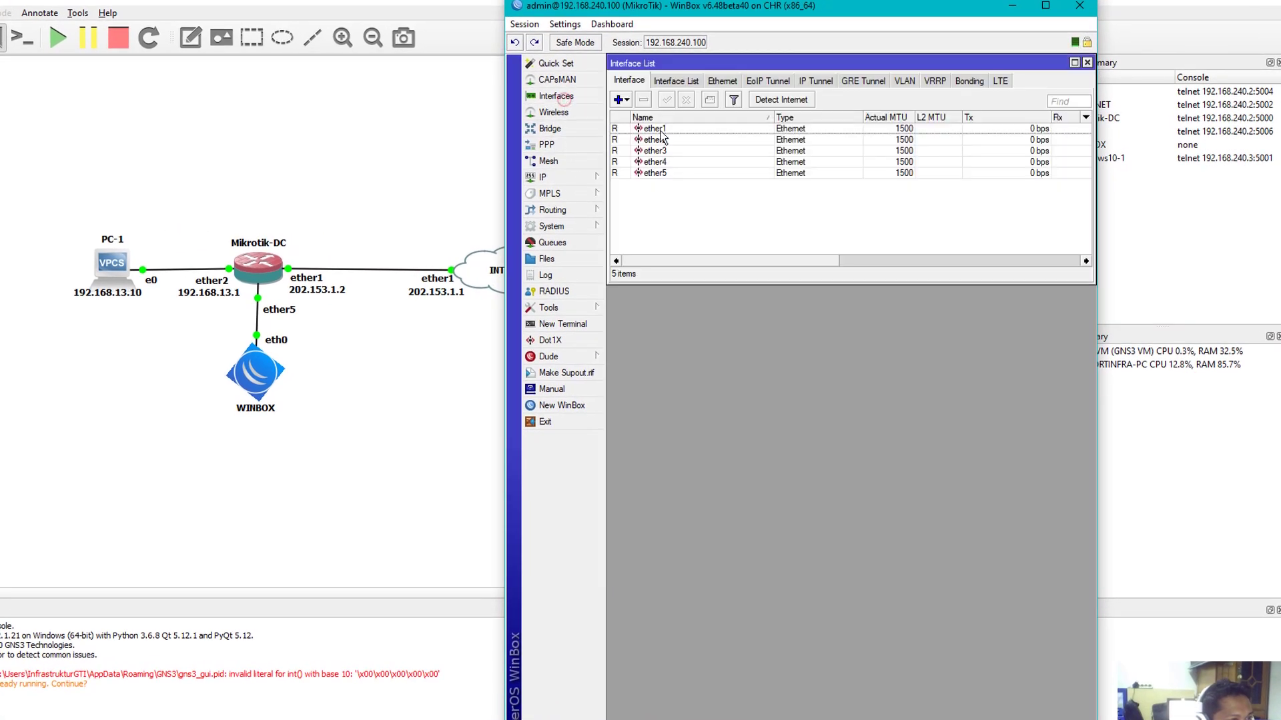
double_click(678, 129)
click(772, 81)
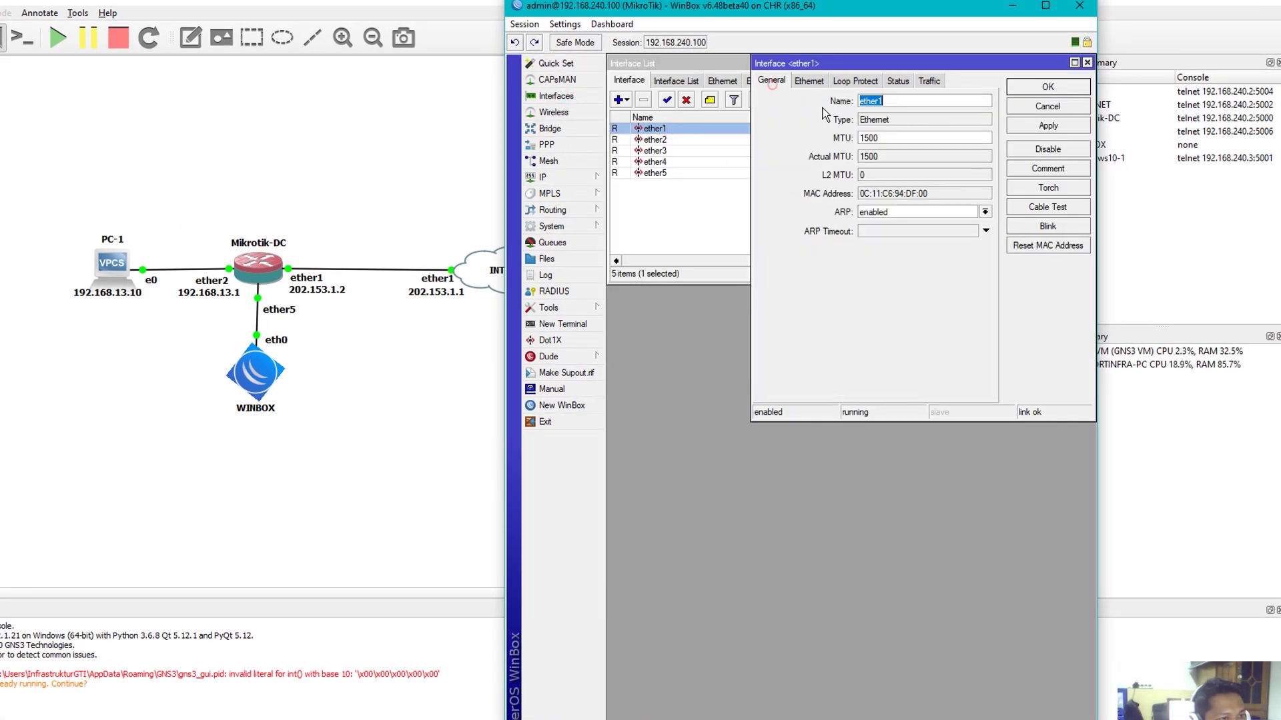
click(892, 99)
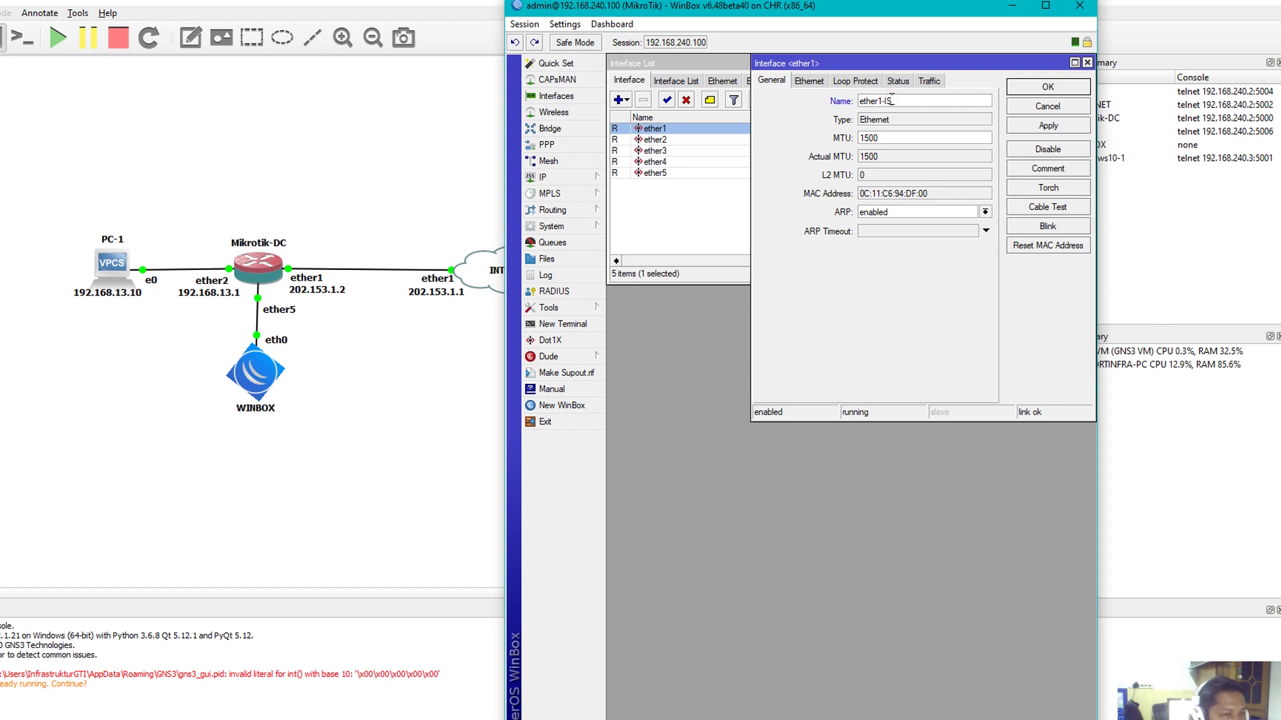
key(Return)
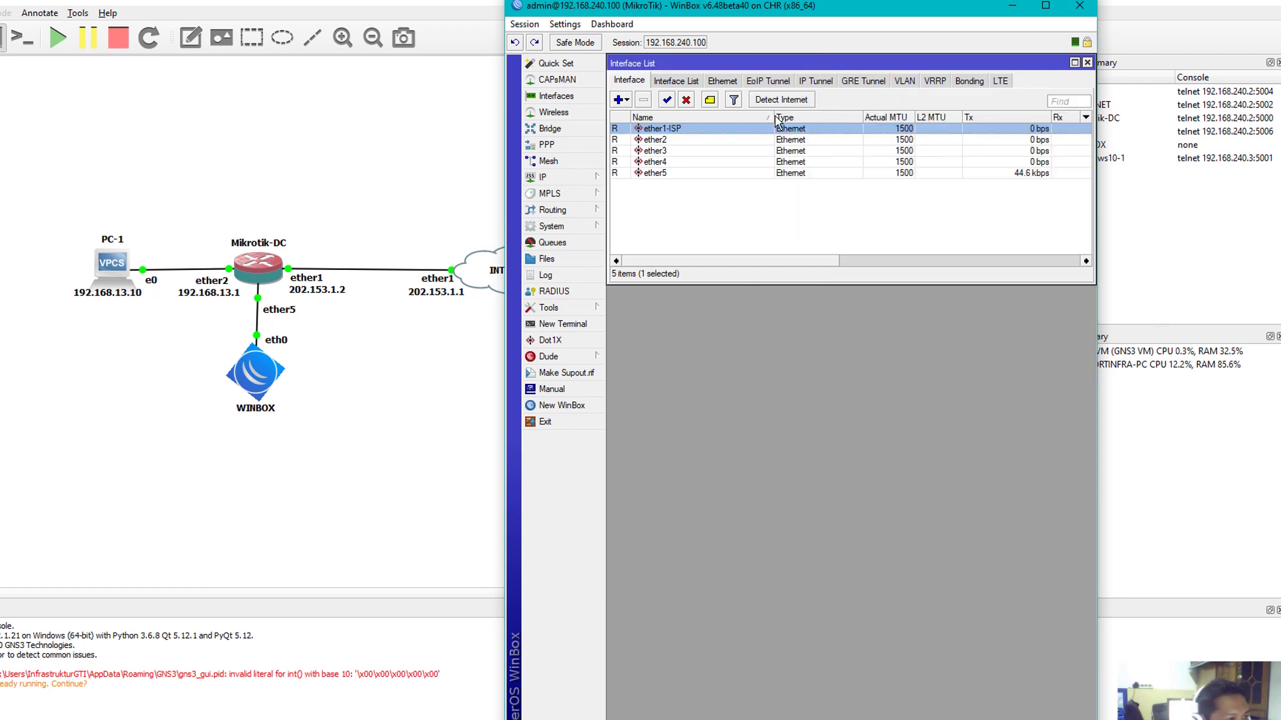
Rename interface ether2 to ether2-LAN
double_click(669, 142)
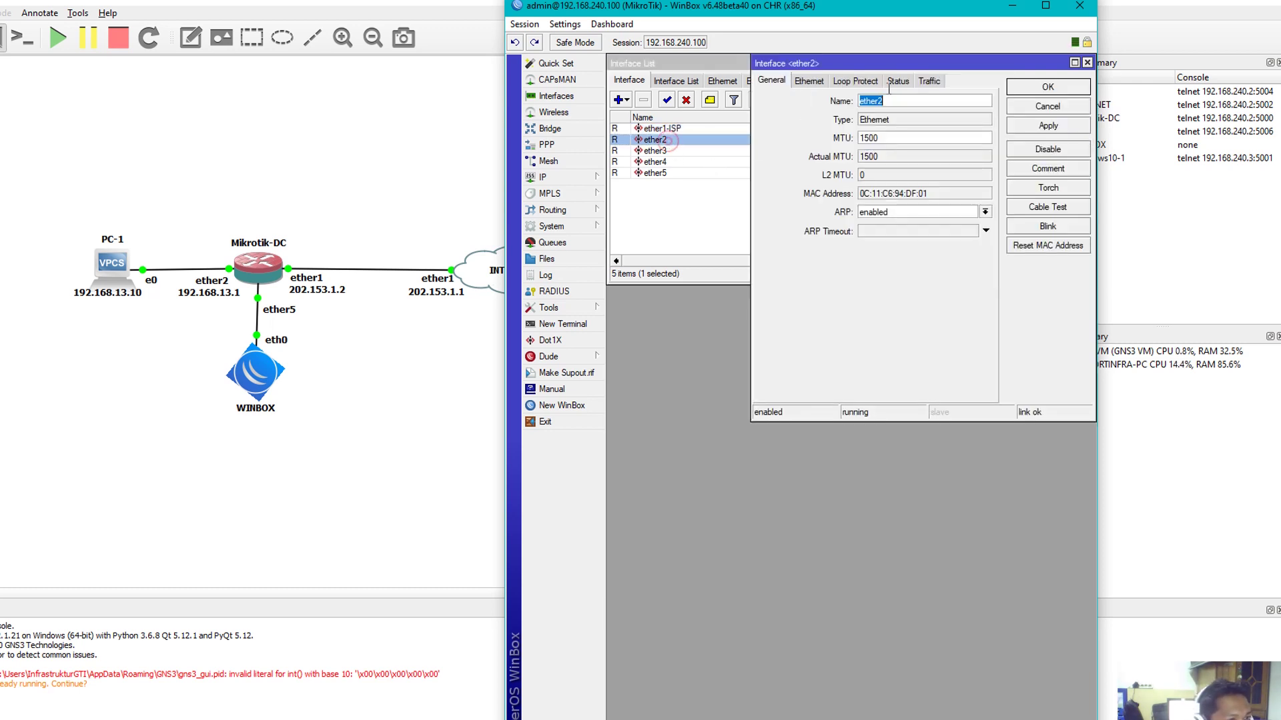
click(901, 99)
text(-LAN)
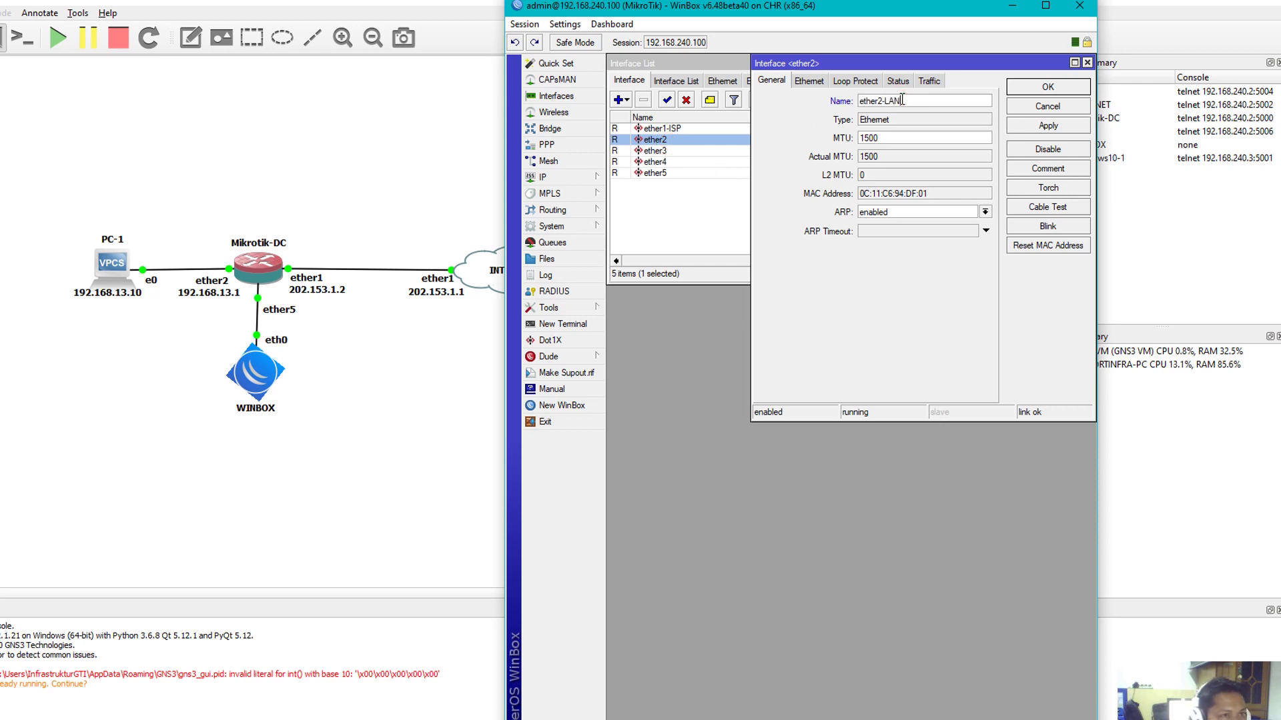
key(Return)
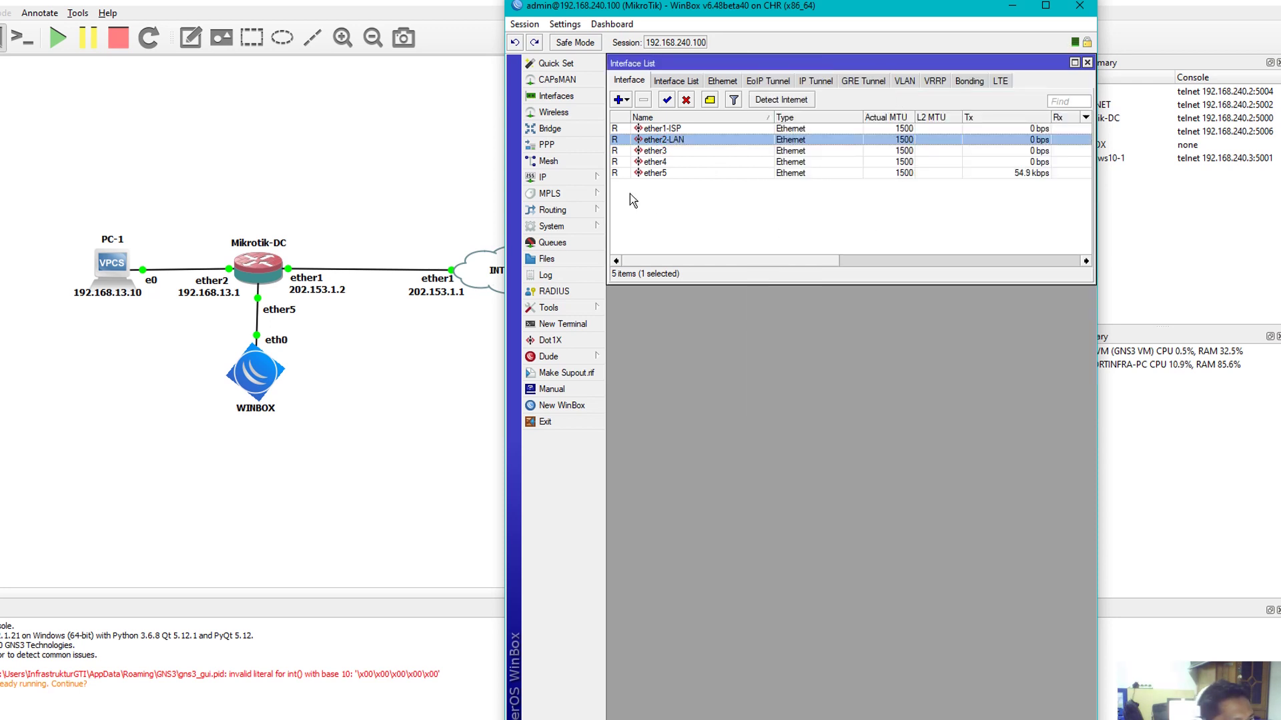
click(582, 179)
Add the address 202.153.1.2/28 on ether1-ISP
click(634, 211)
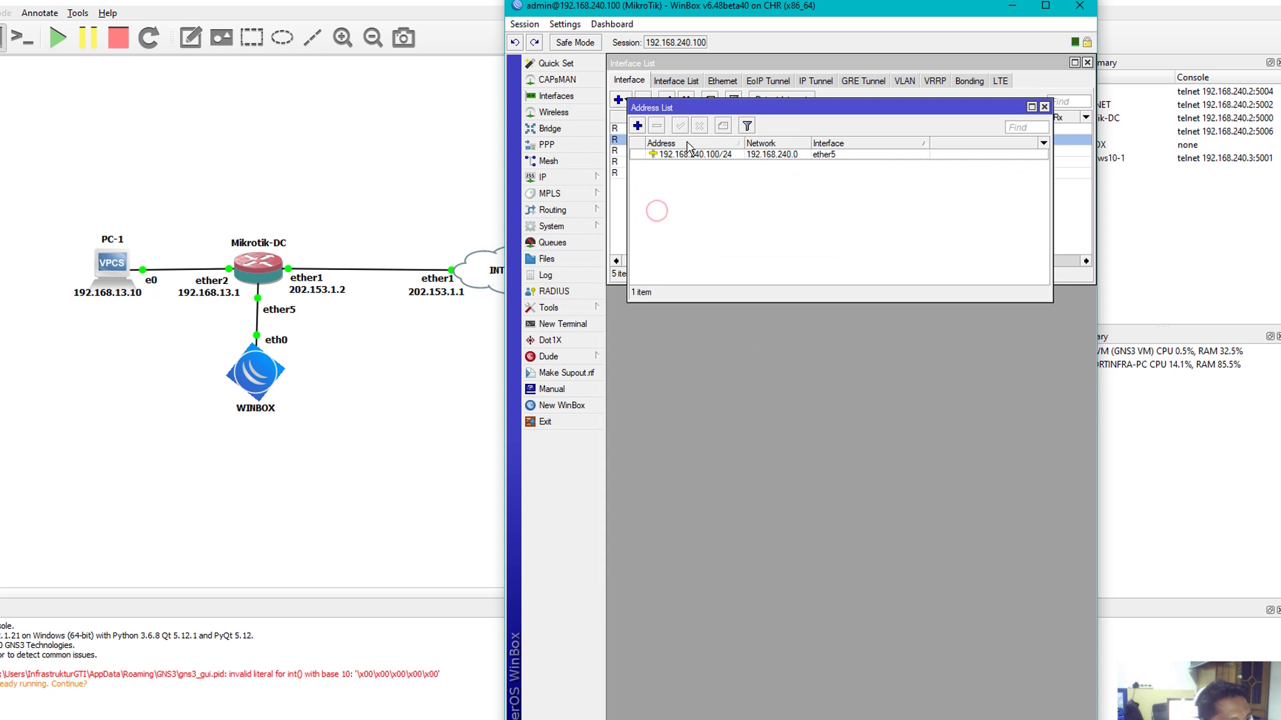
click(638, 126)
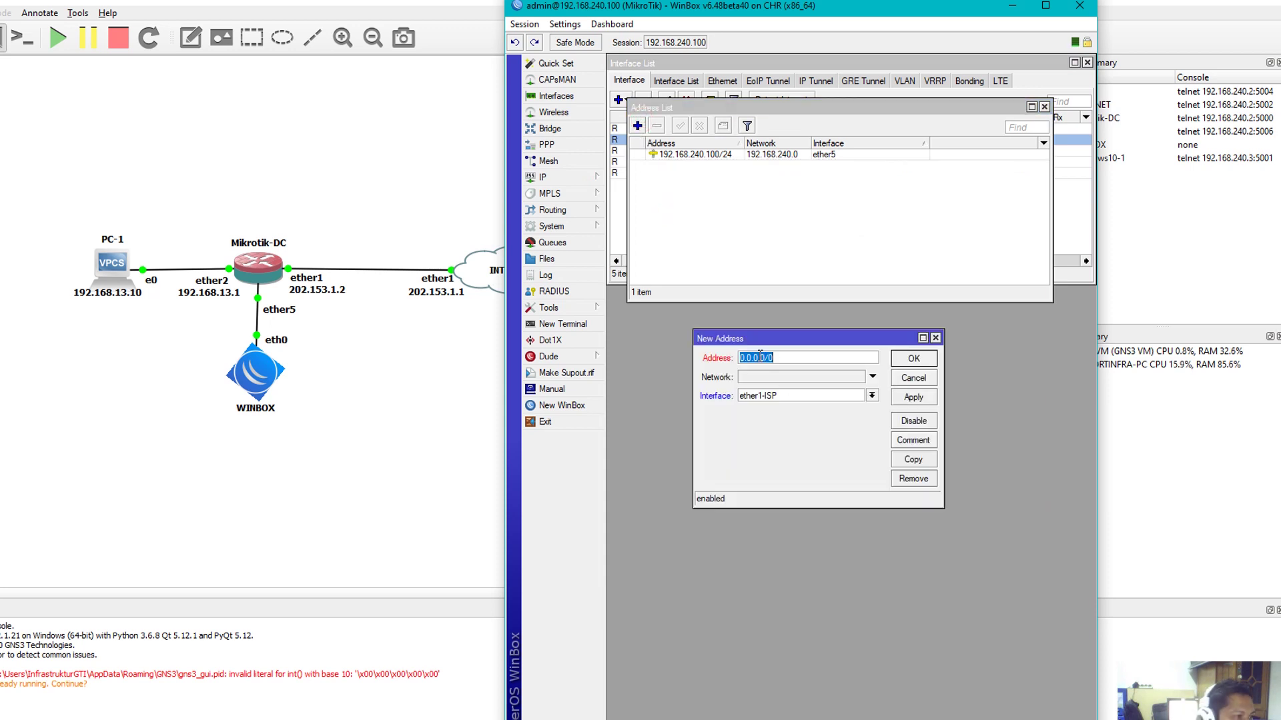
text(202.153.)
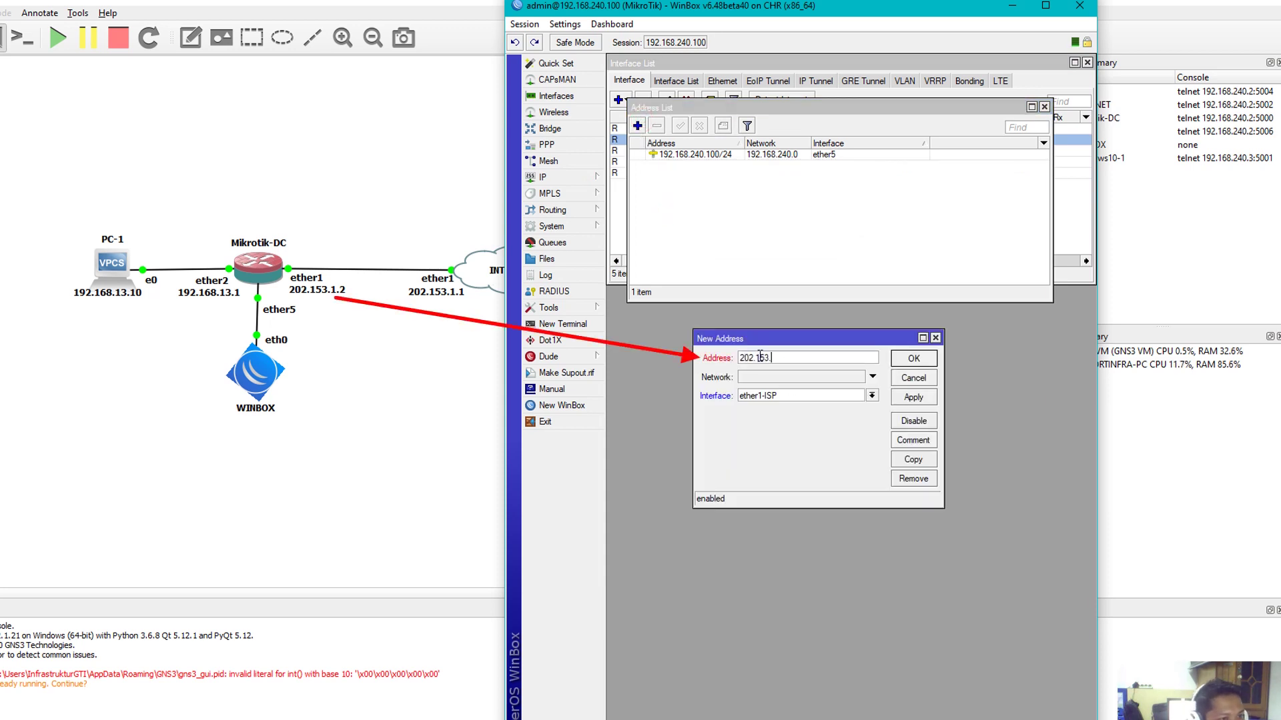
text(1.2)
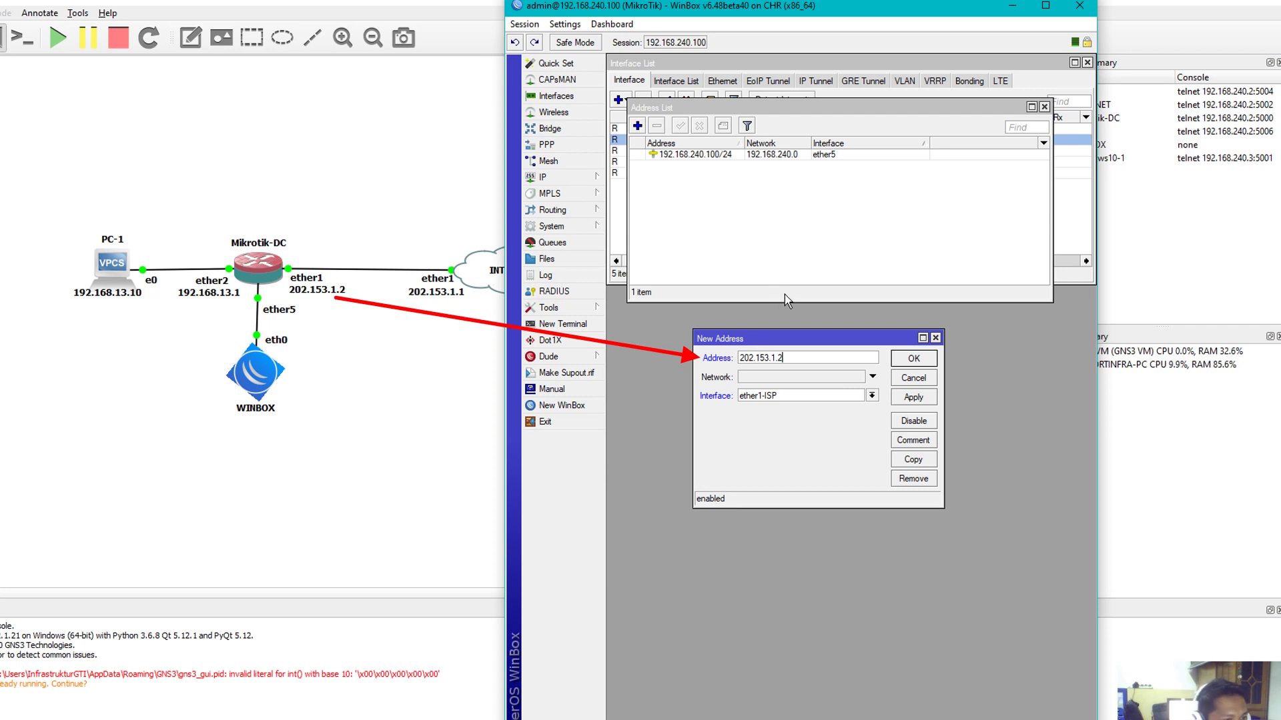
text(/28)
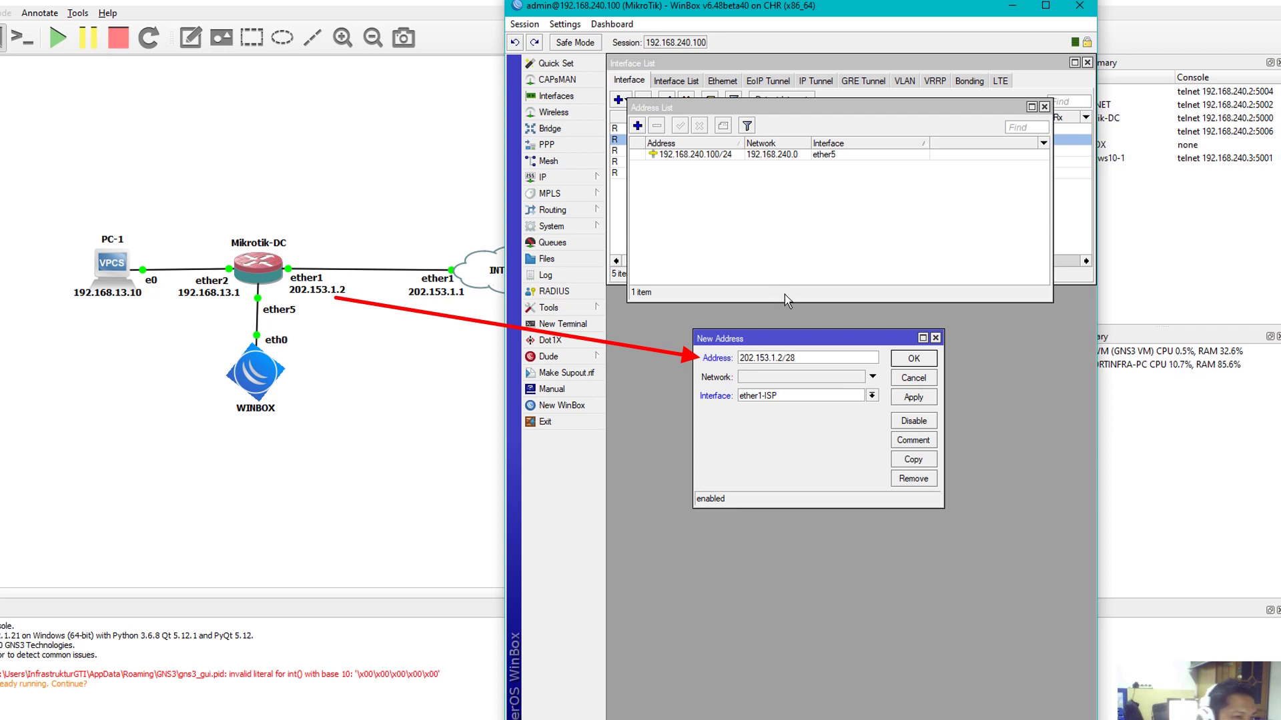
click(916, 398)
click(913, 358)
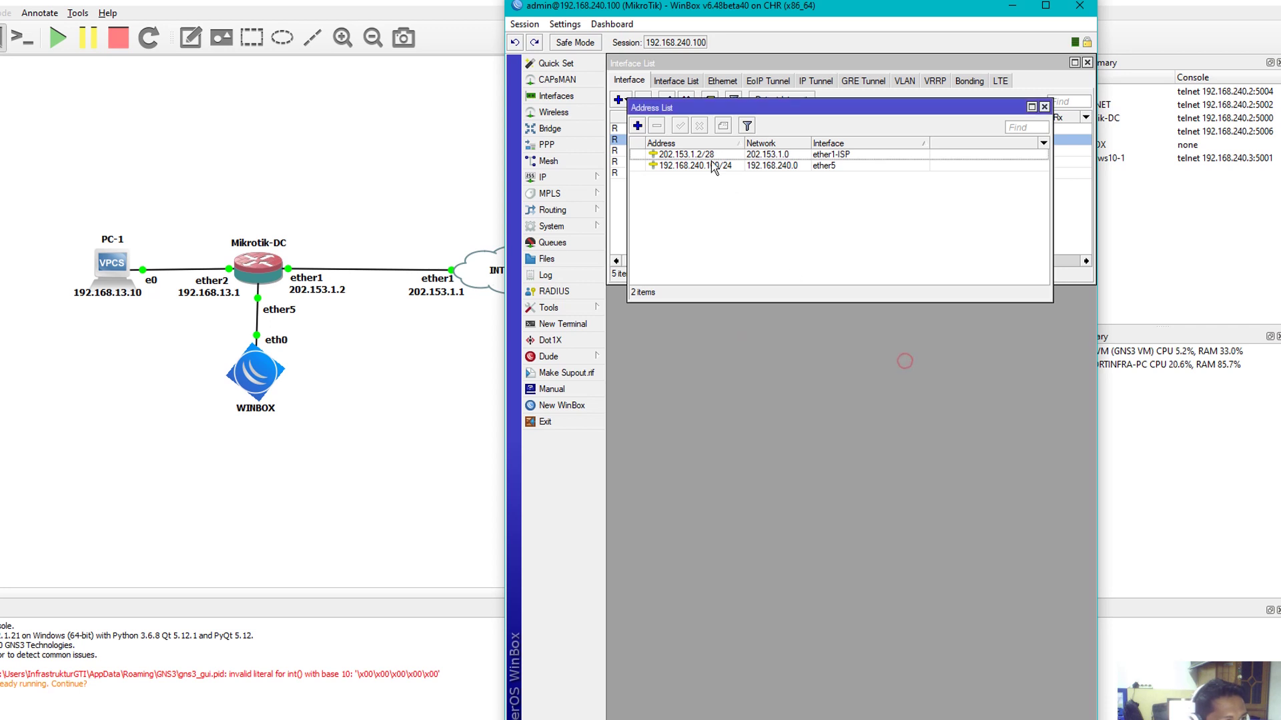
Add the address 192.168.13.1/24 on ether2-LAN and close the address list
click(637, 125)
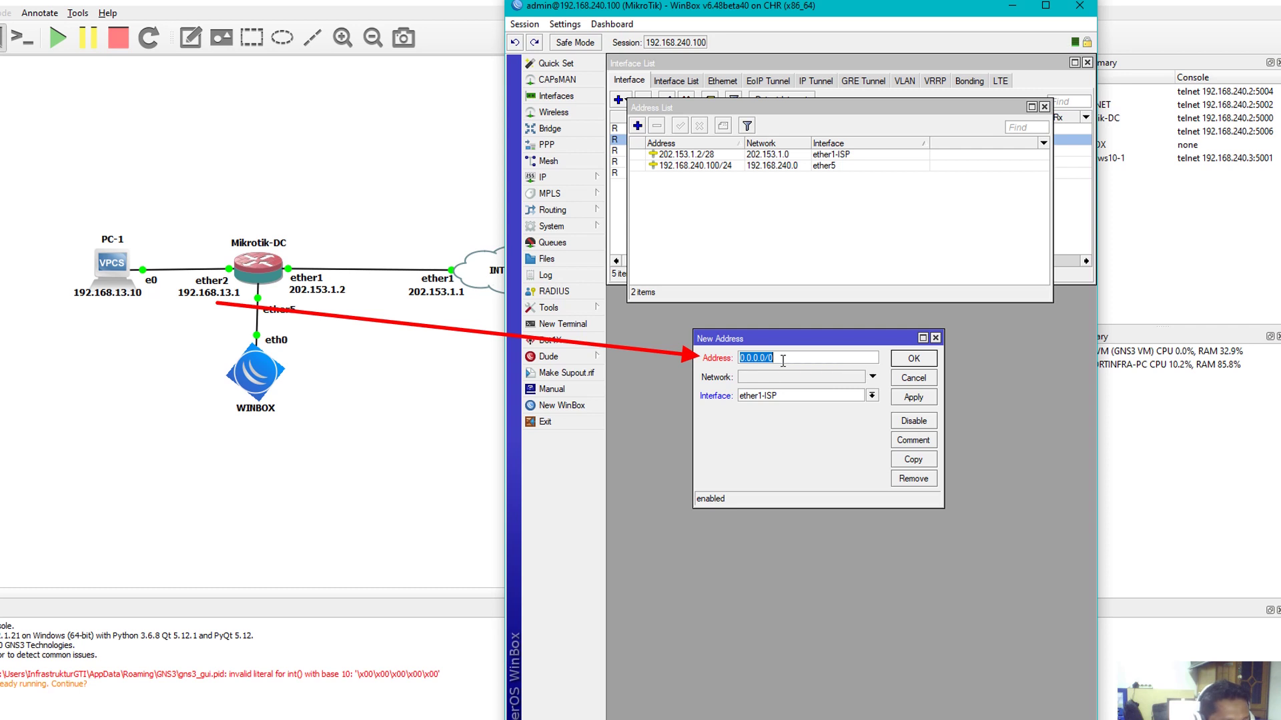
text(192.16)
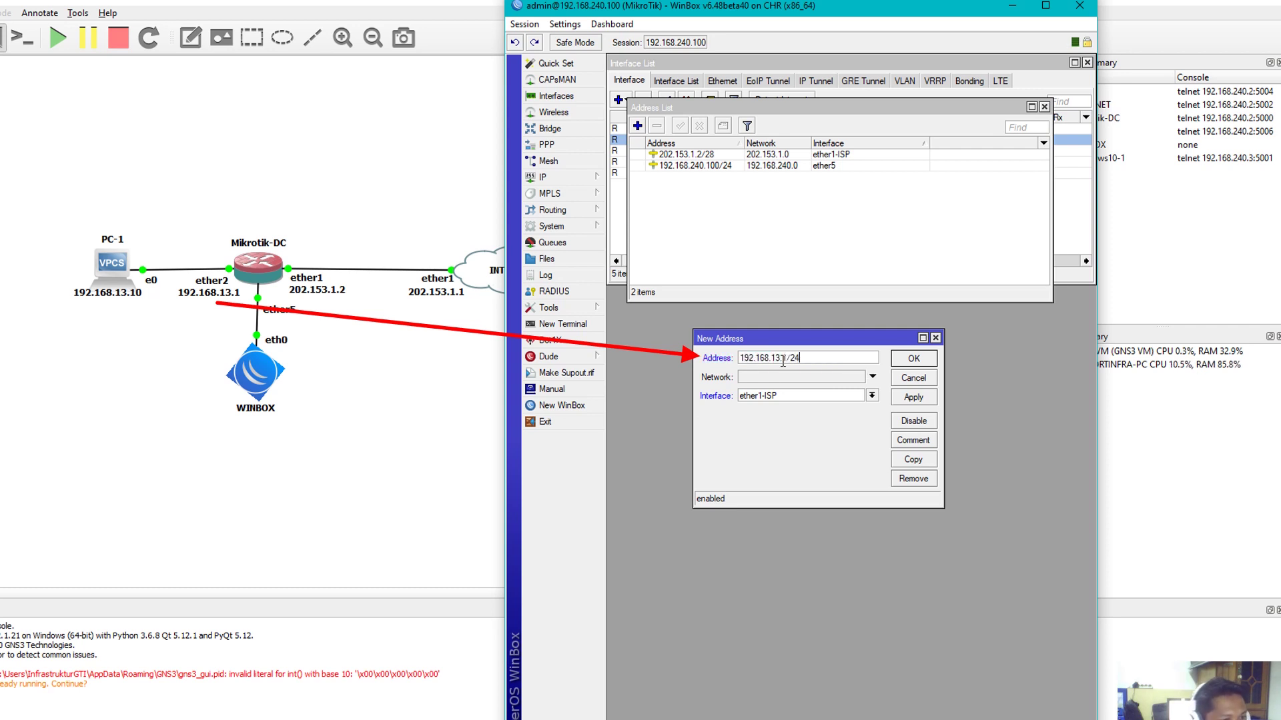
text(8.13.1/24)
click(801, 395)
click(800, 413)
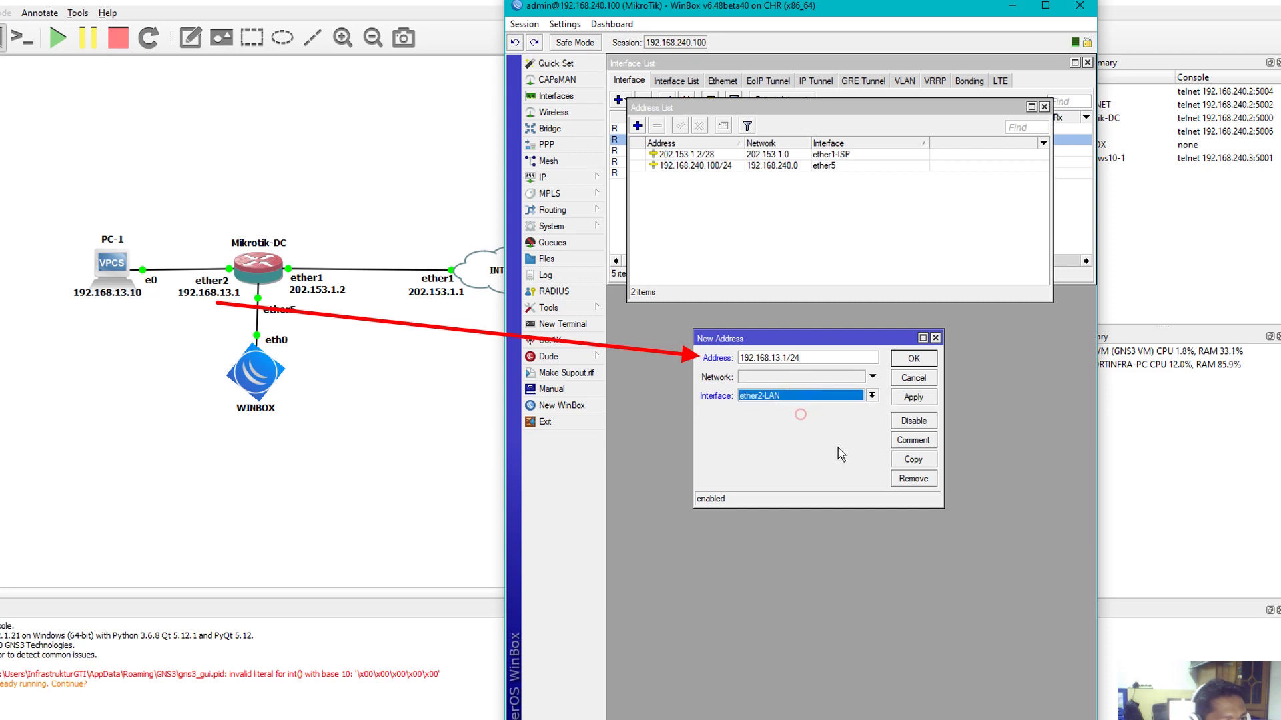
click(909, 360)
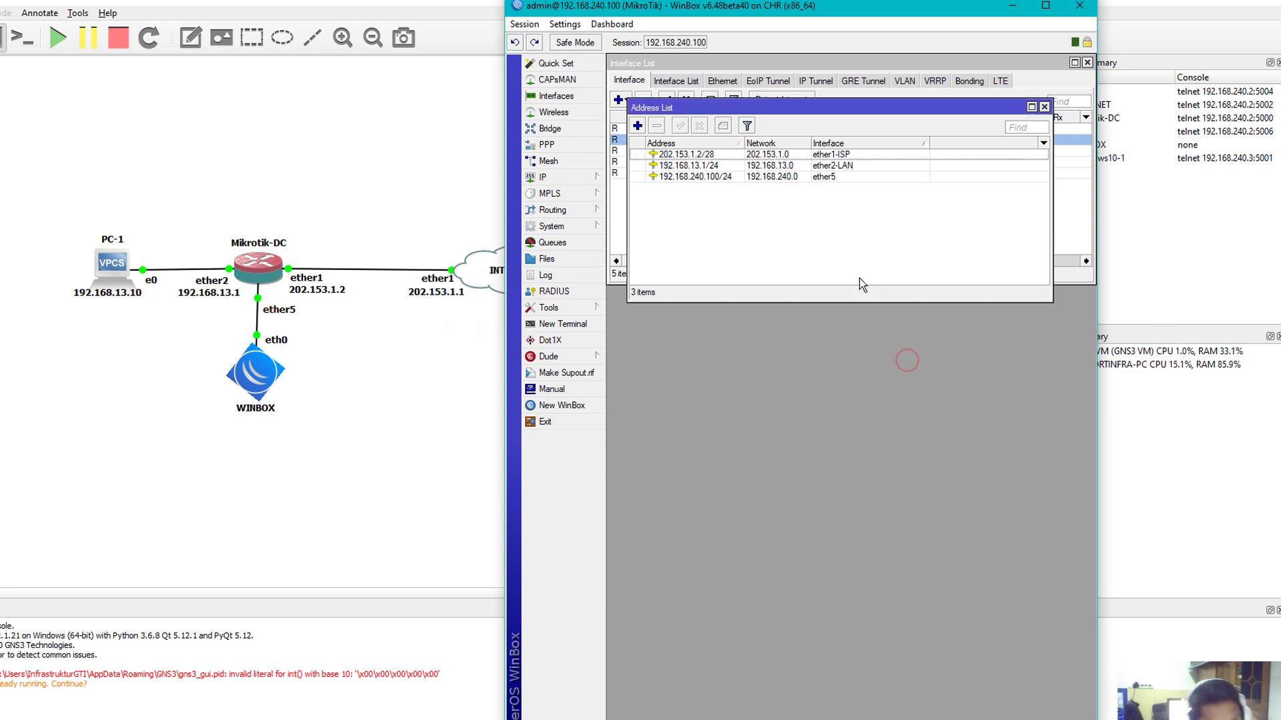
click(1045, 107)
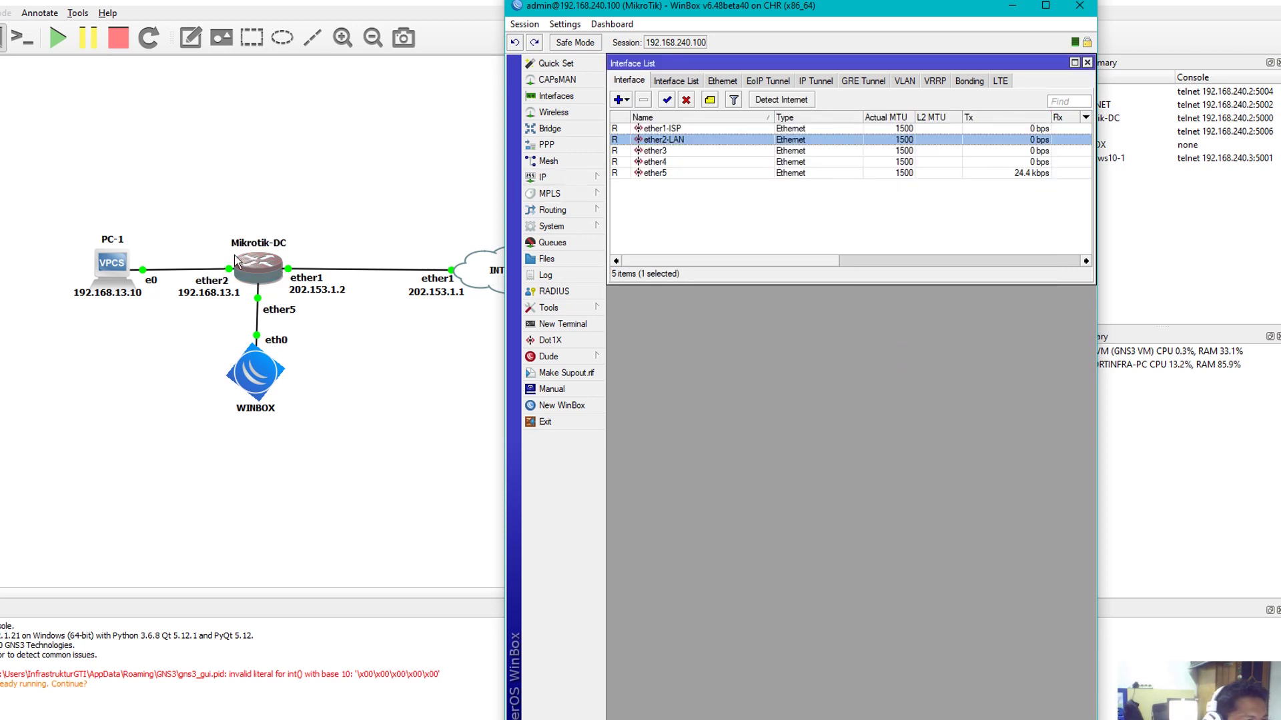
Start a new firewall NAT rule in chain srcnat with out-interface ether1-ISP
click(563, 173)
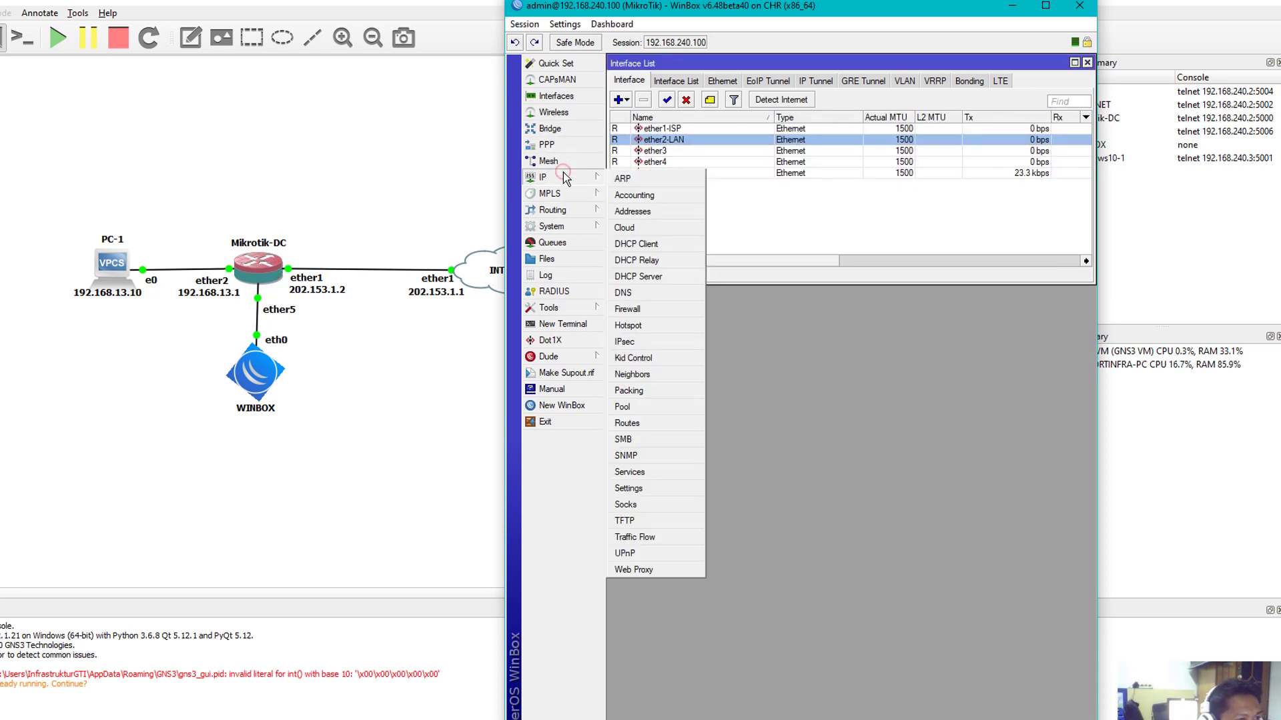
click(631, 309)
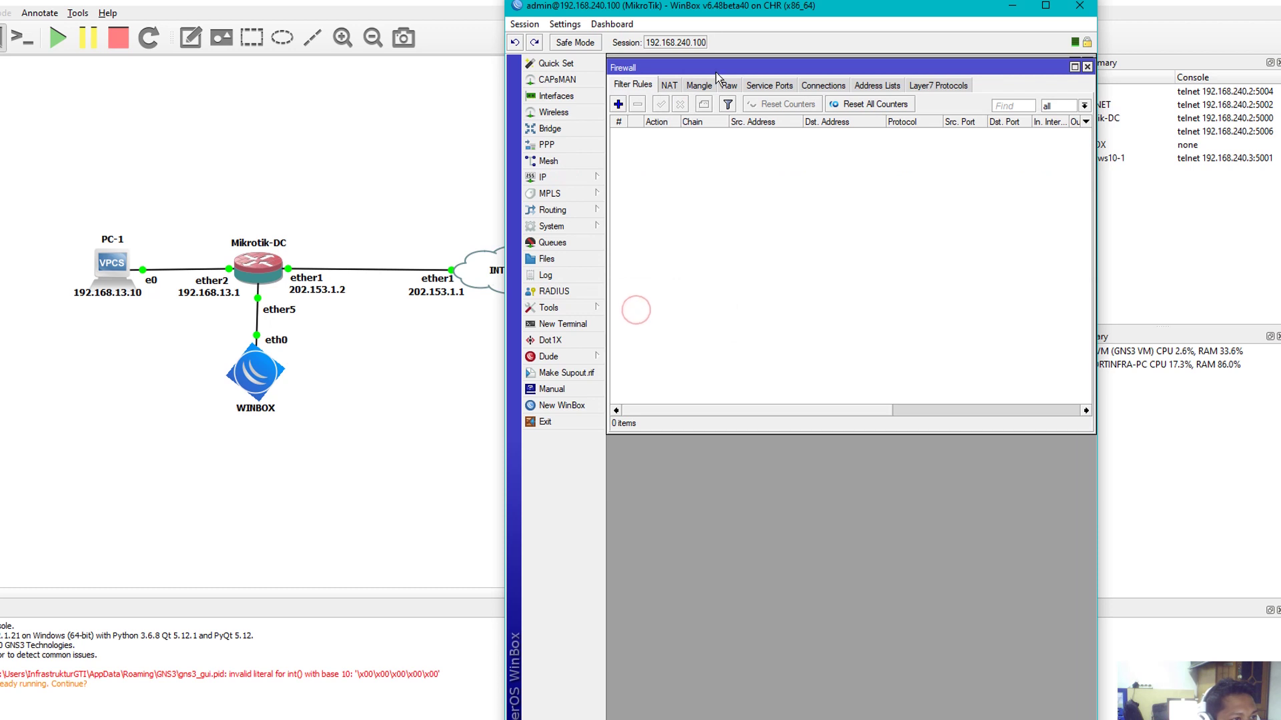
drag(715, 72, 719, 193)
click(672, 205)
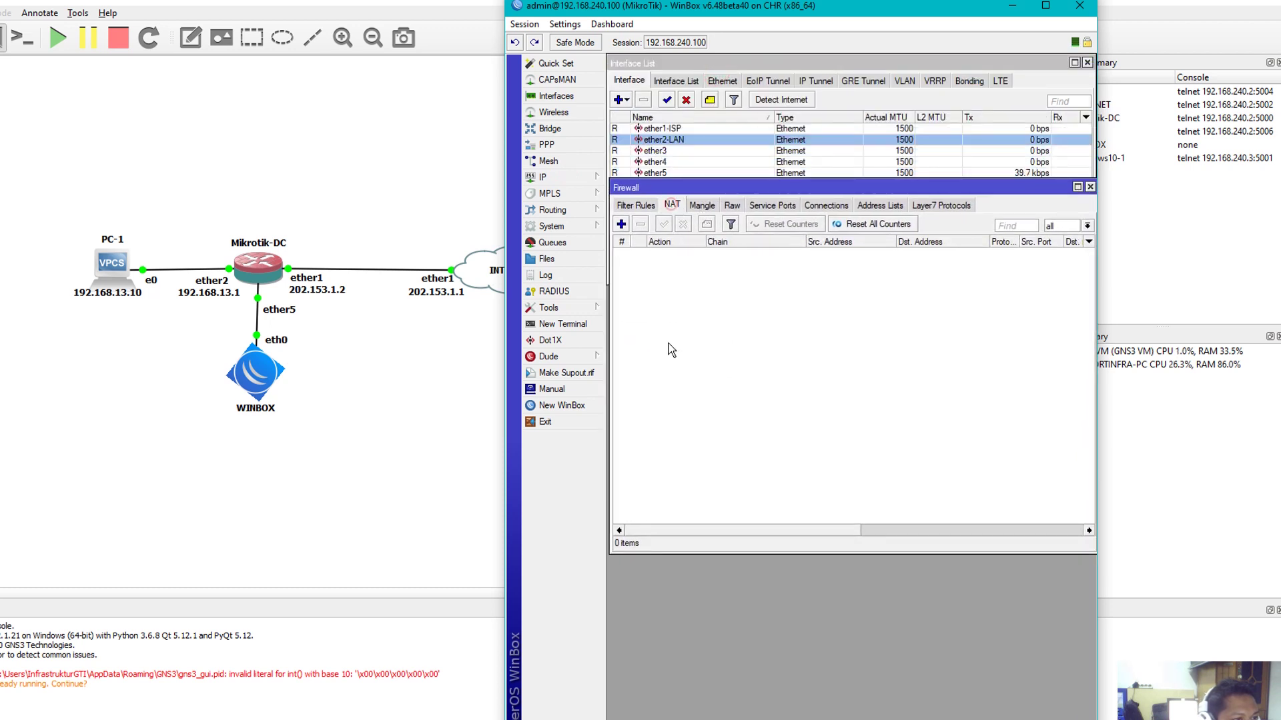
click(621, 224)
click(791, 241)
click(800, 275)
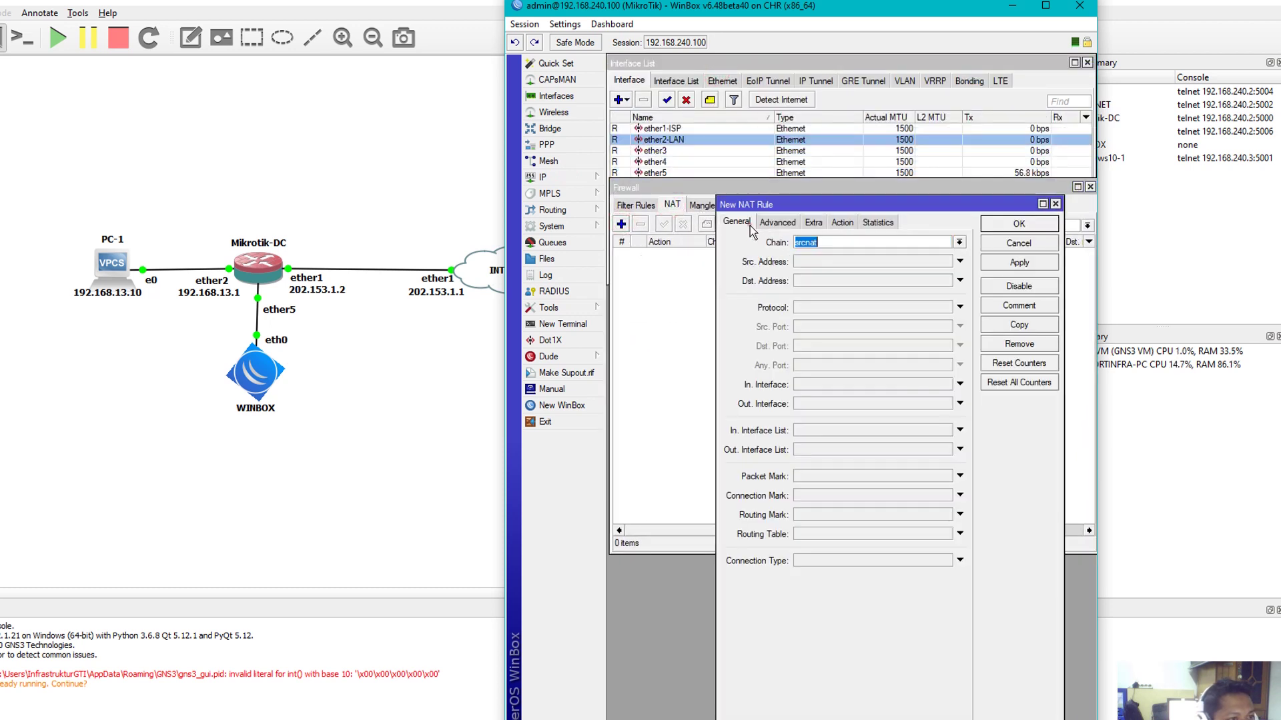
click(826, 404)
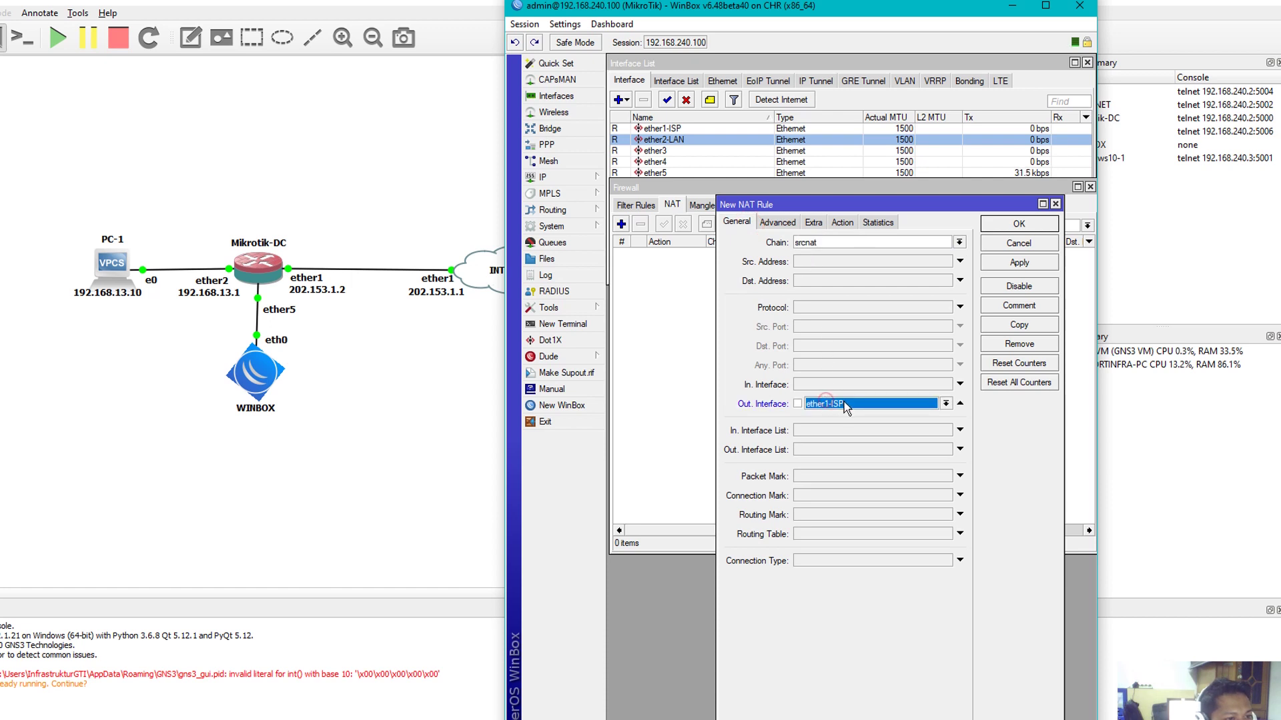
Set the NAT rule's action to masquerade and save it
click(839, 222)
click(835, 243)
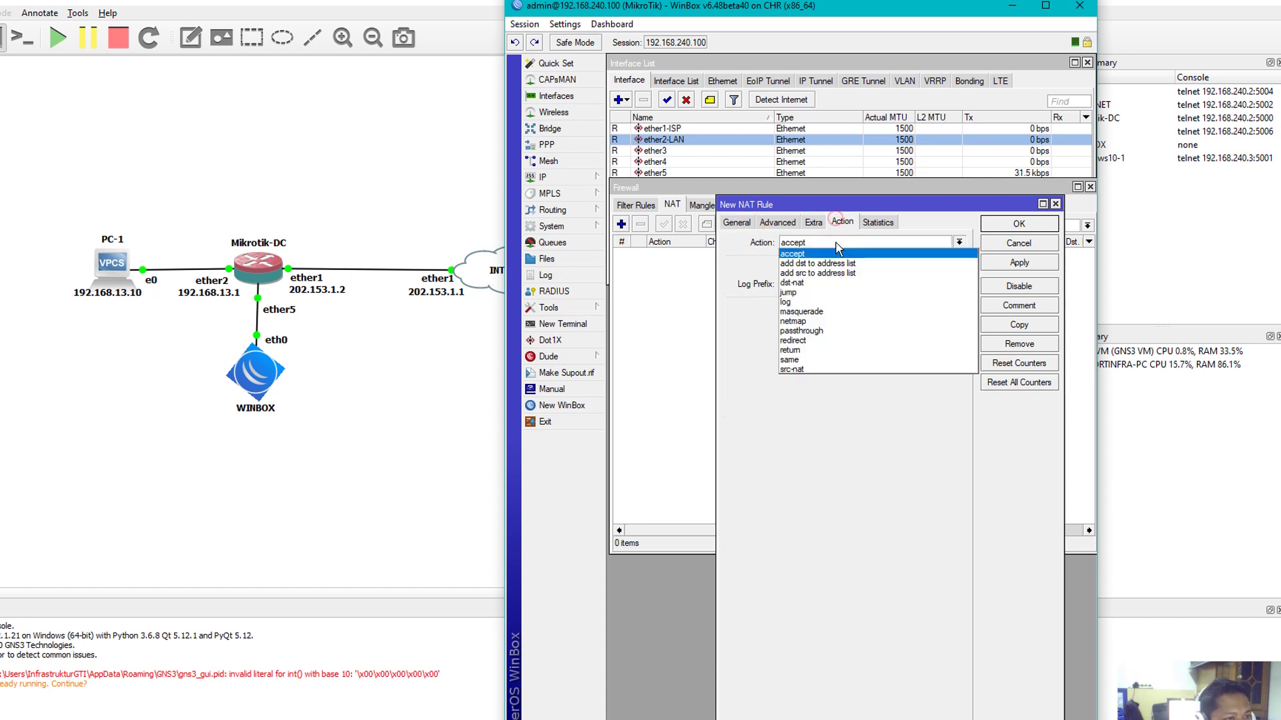
click(828, 314)
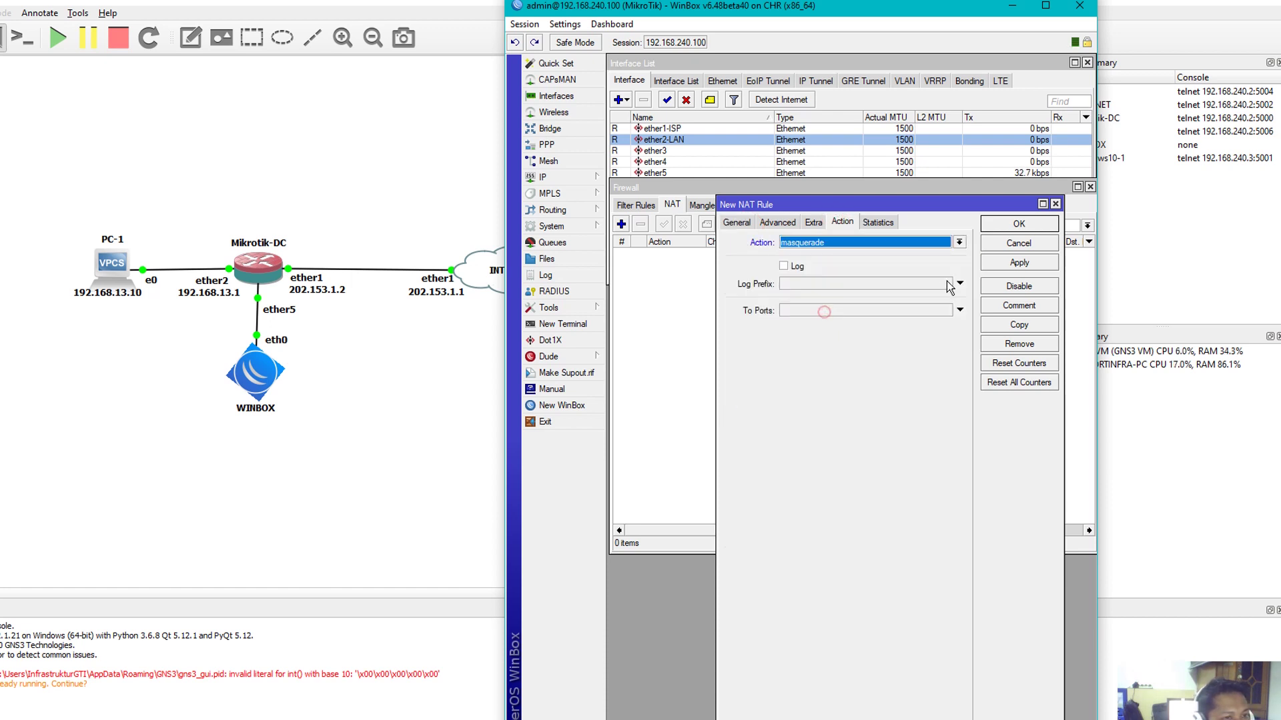
click(992, 263)
click(1001, 224)
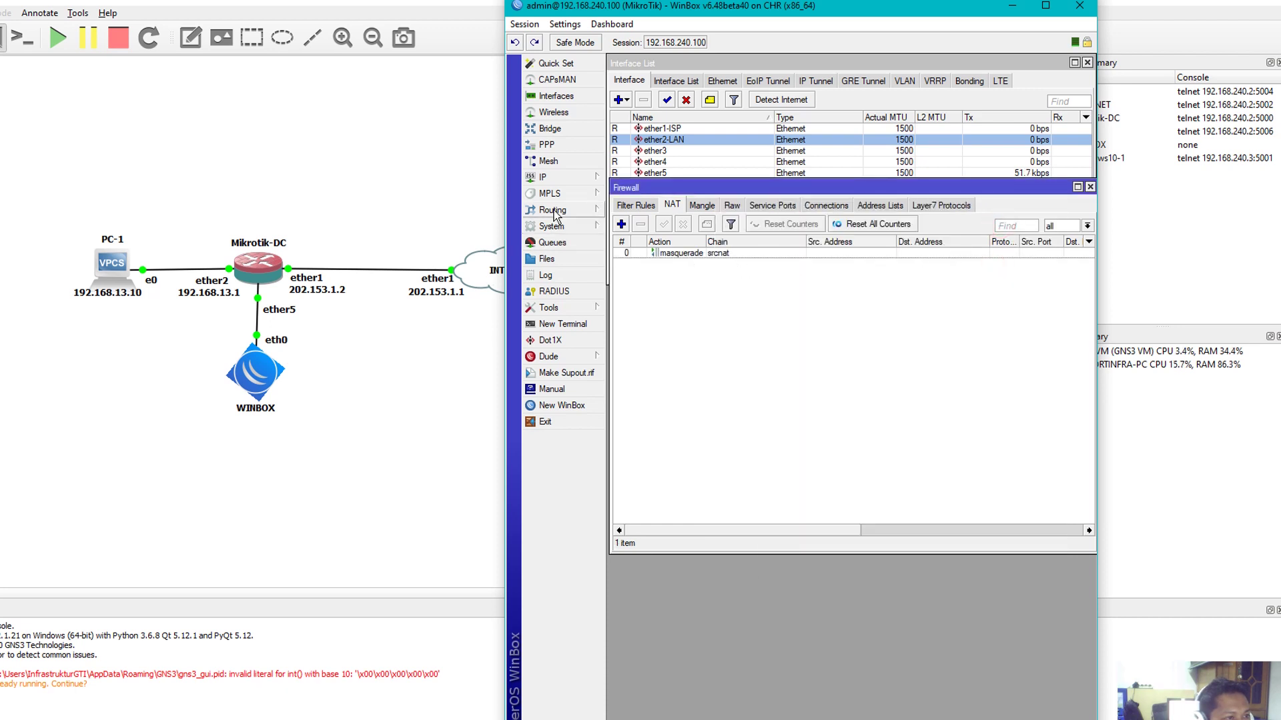
click(553, 178)
Add a default route 0.0.0.0/0 via gateway 202.153.1.1, then close the Routes and Firewall windows
click(639, 422)
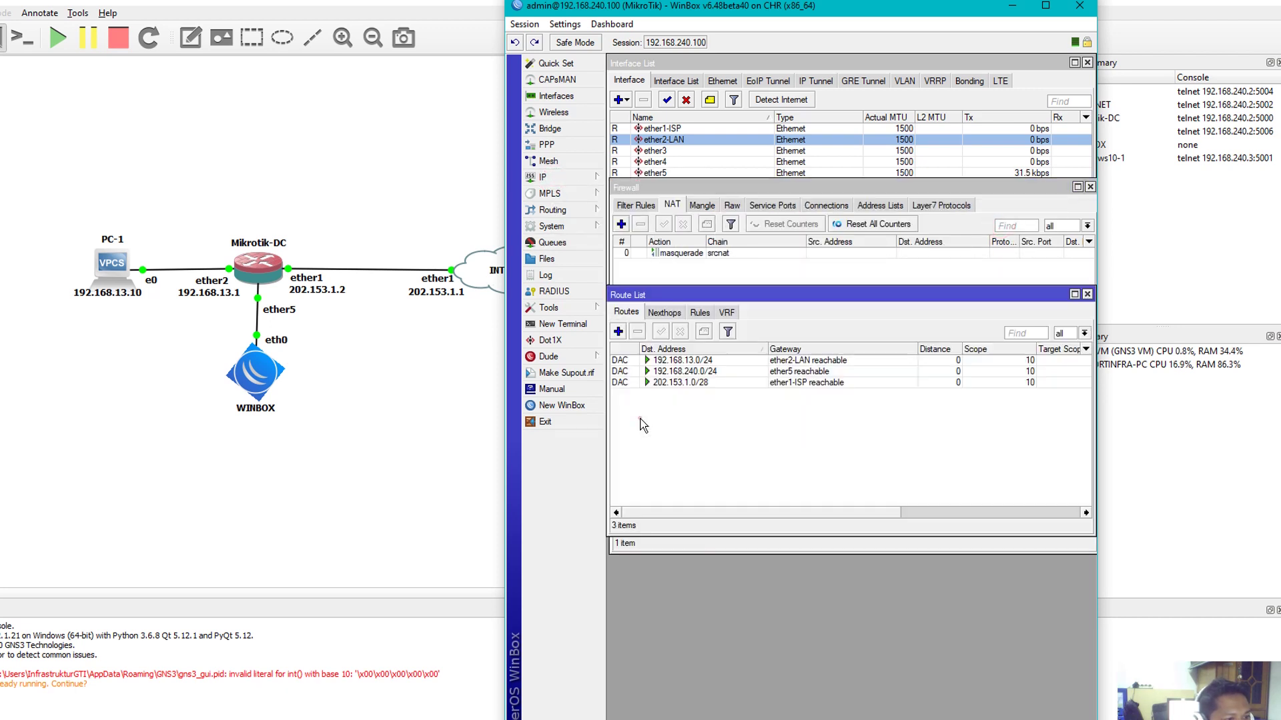
click(618, 332)
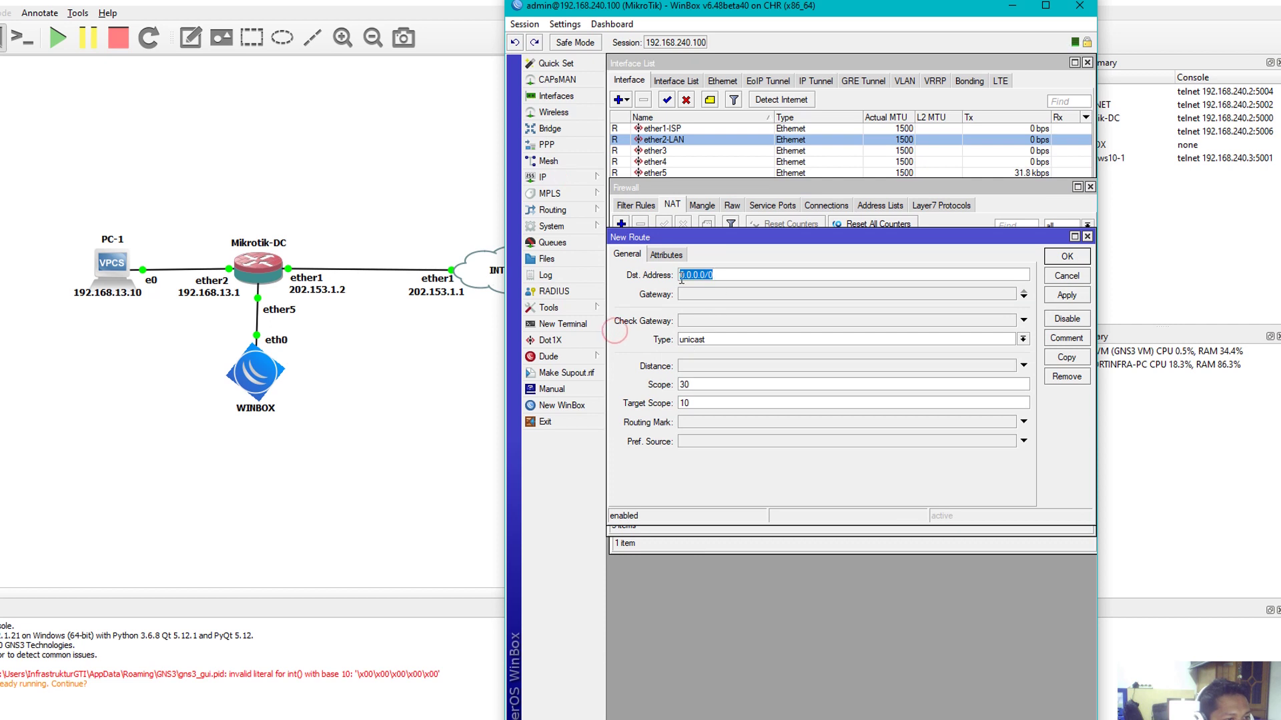
click(719, 294)
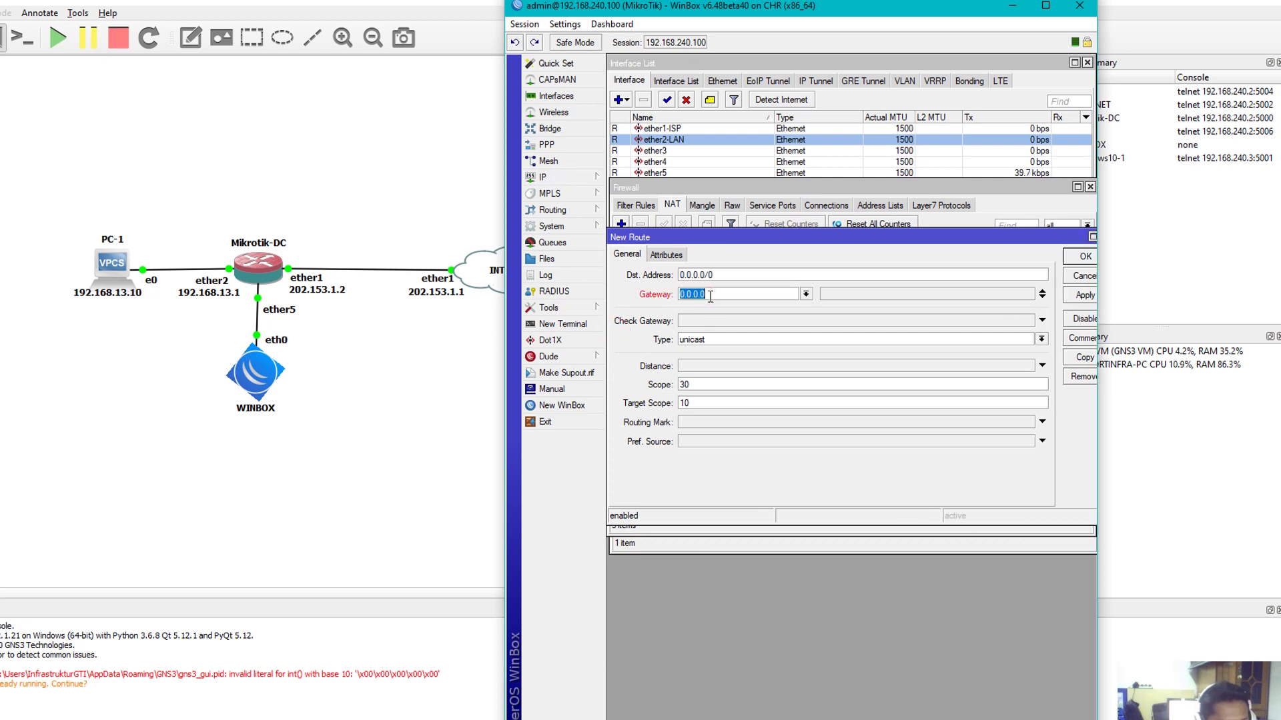
text(202)
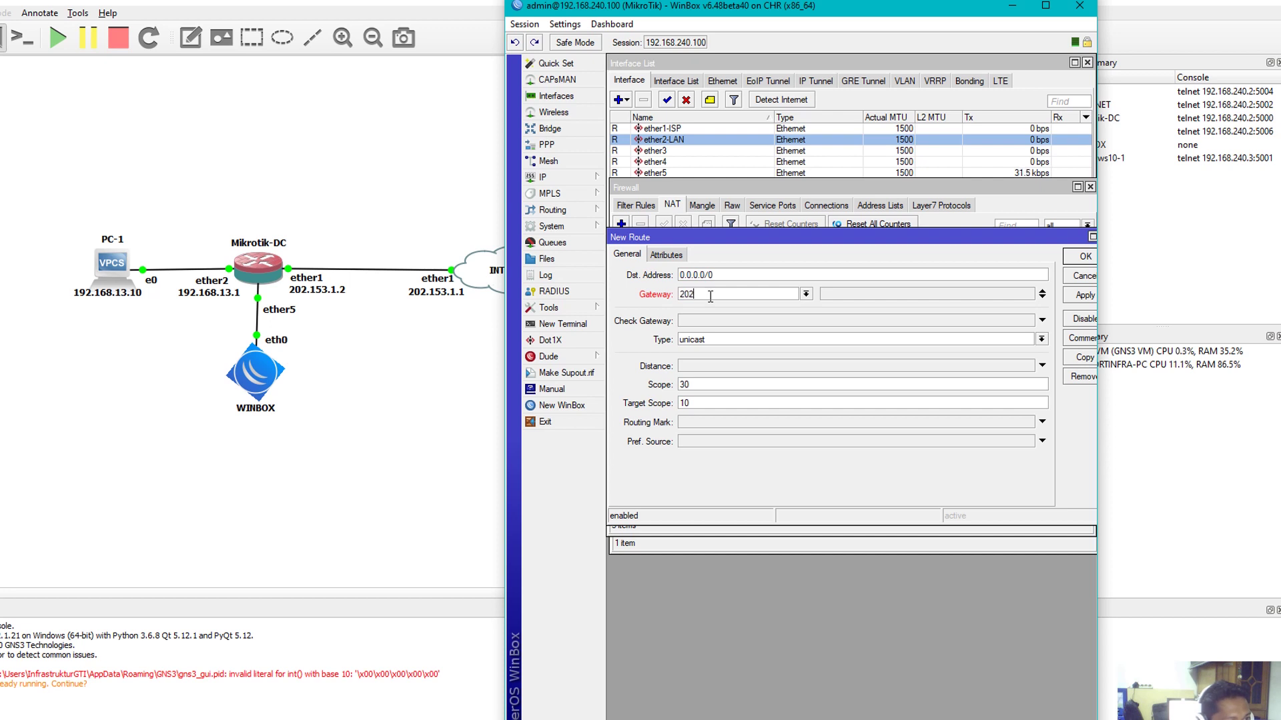
text(.153)
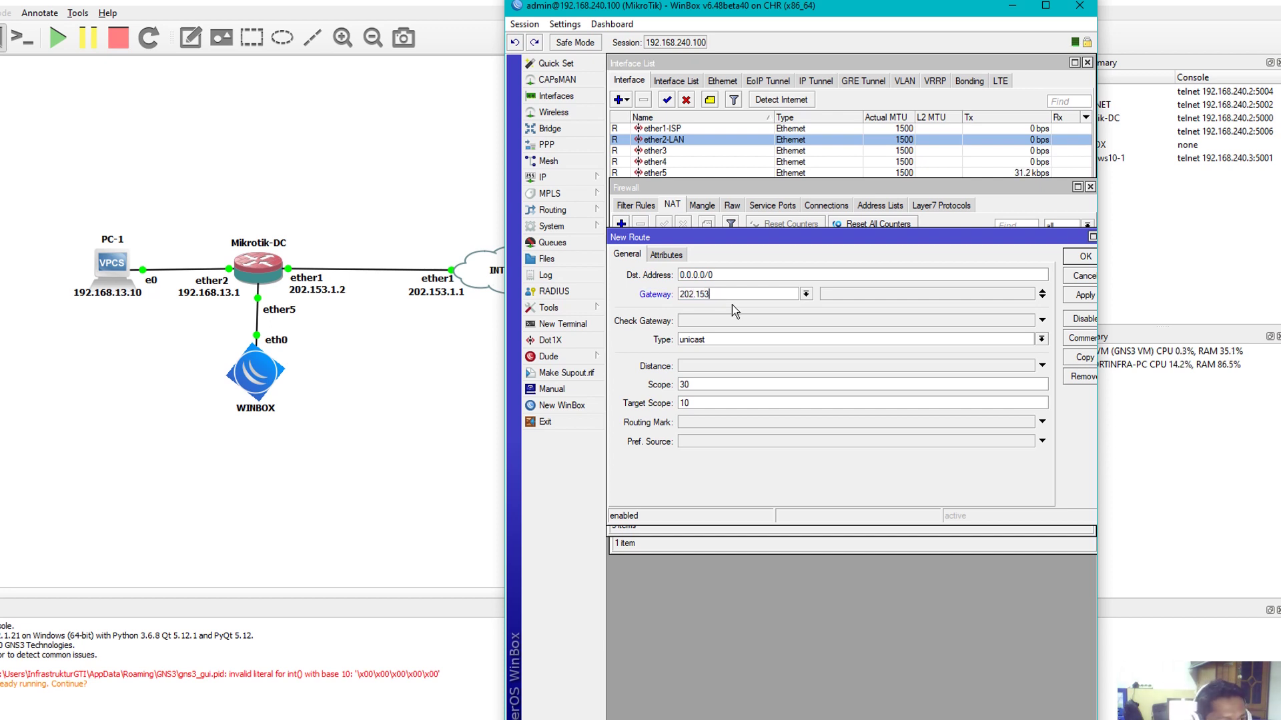
text(.1.1)
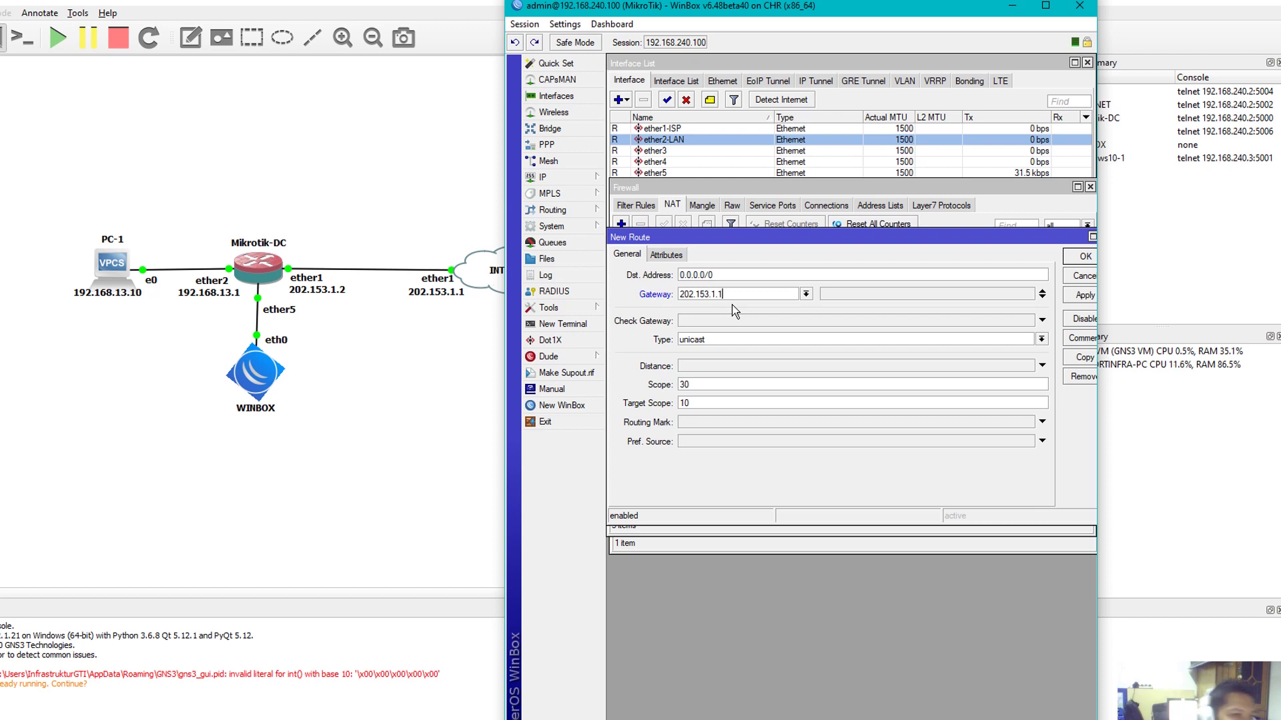
click(1074, 295)
click(1074, 258)
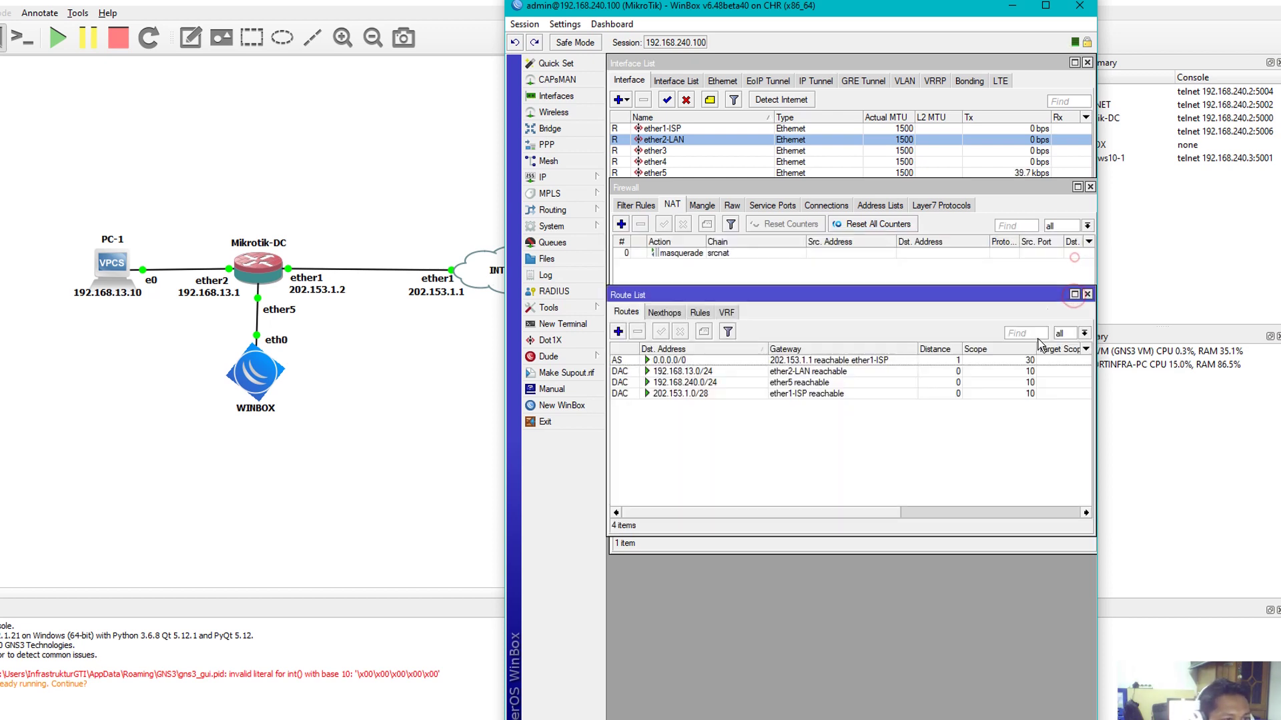
click(1087, 294)
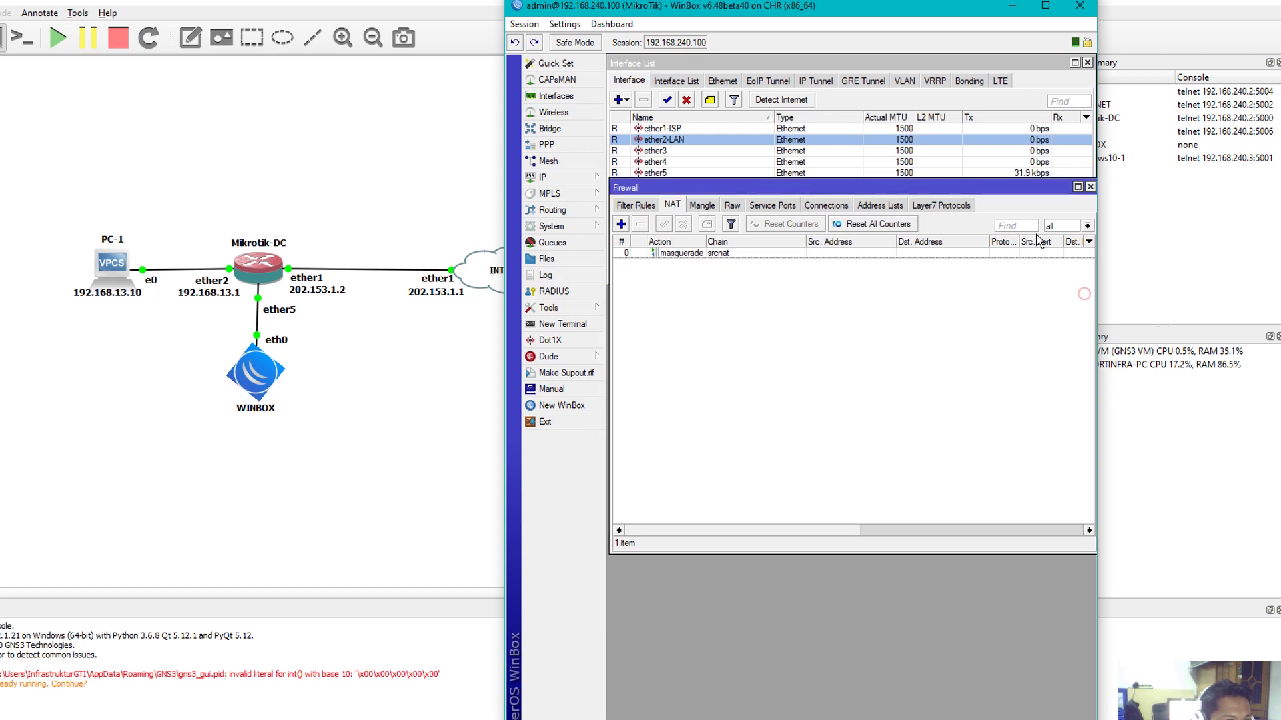
click(1090, 187)
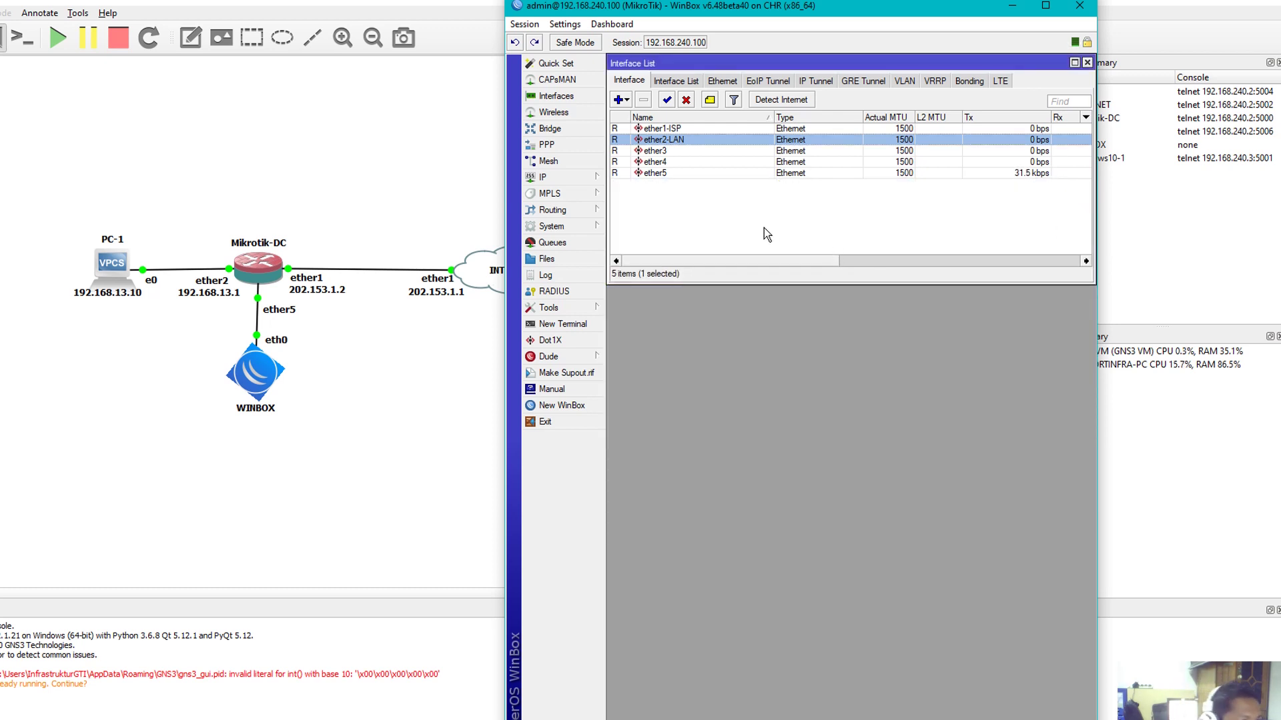
Create a bridge named LOOPBACK and close the bridge list
click(551, 128)
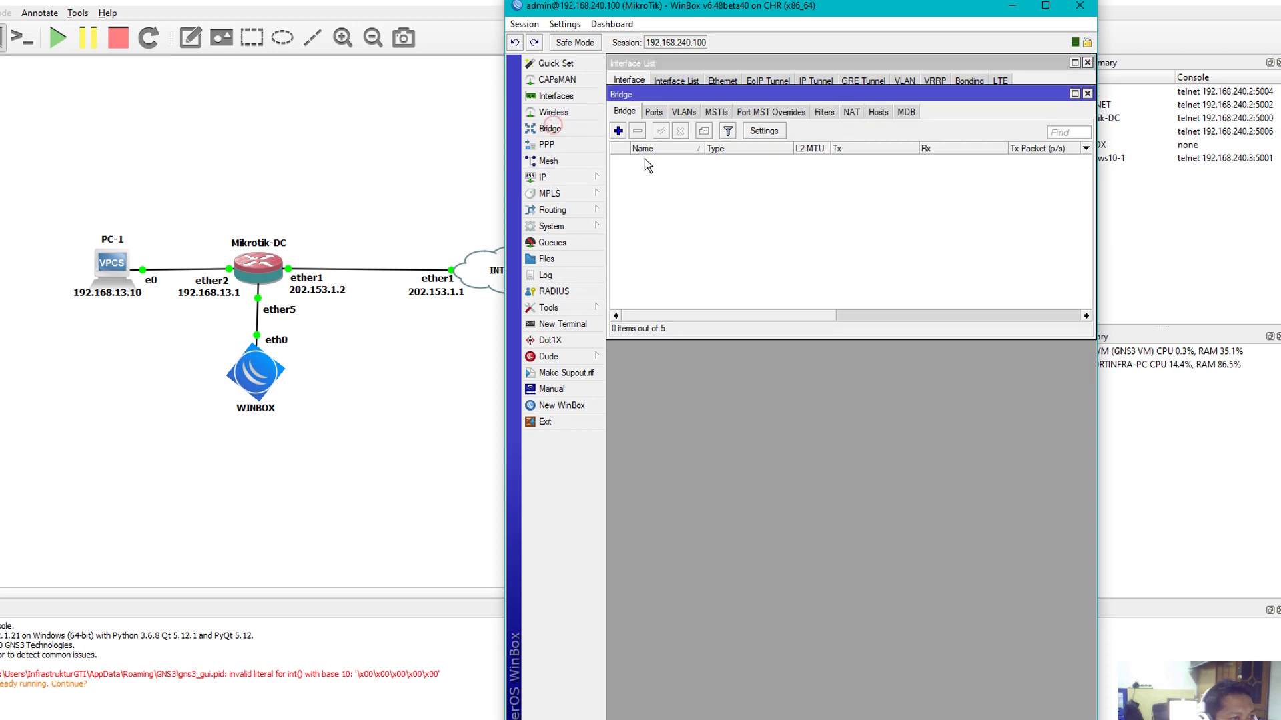
drag(721, 92, 721, 206)
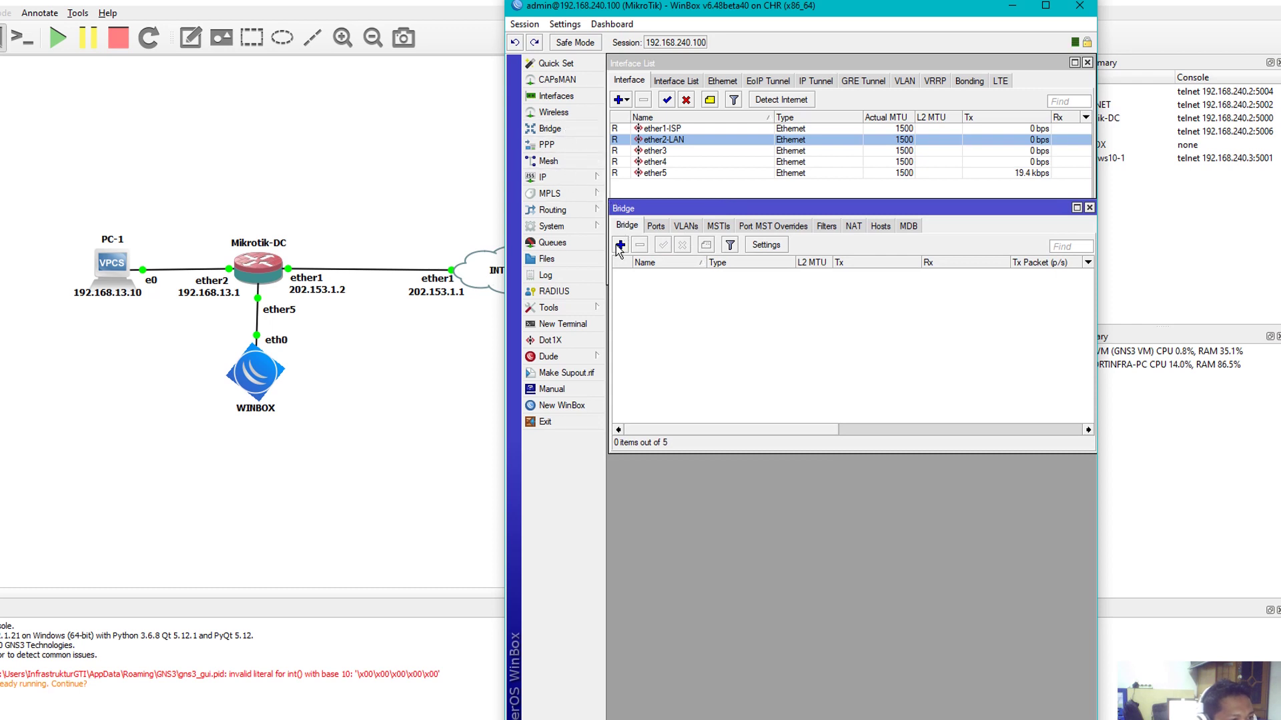
click(620, 245)
drag(823, 60, 743, 232)
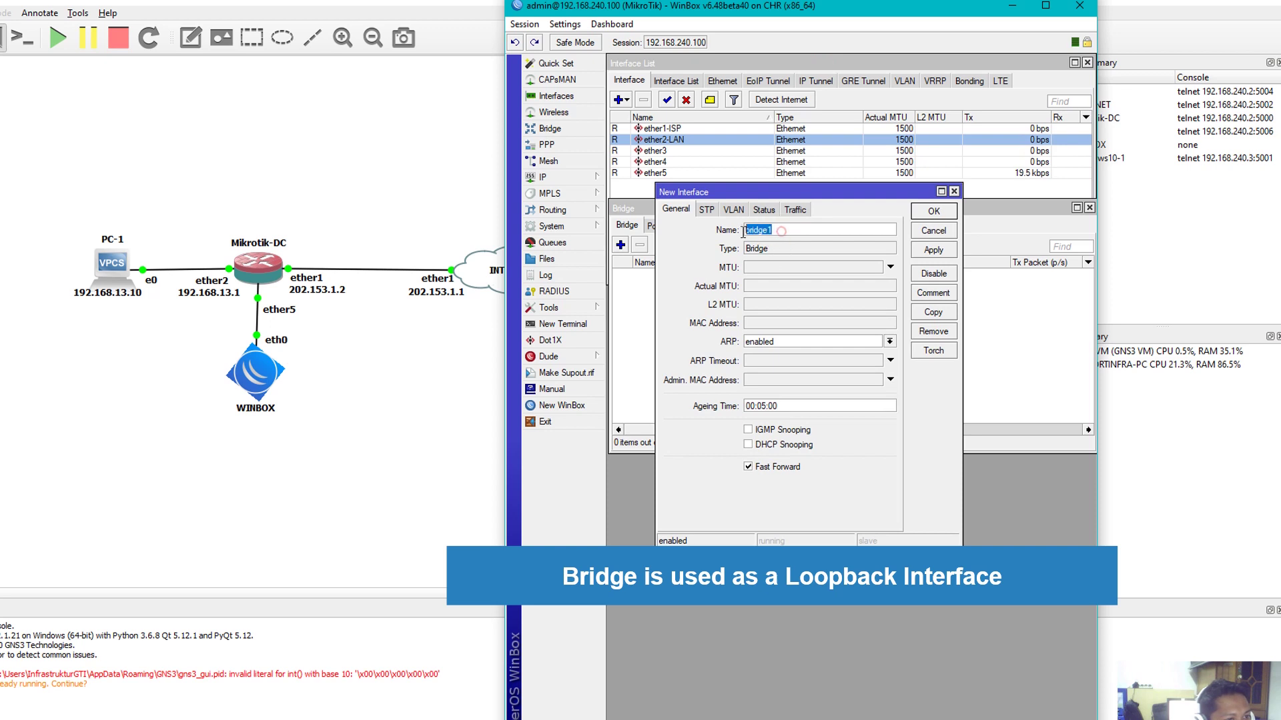
text(LOOP)
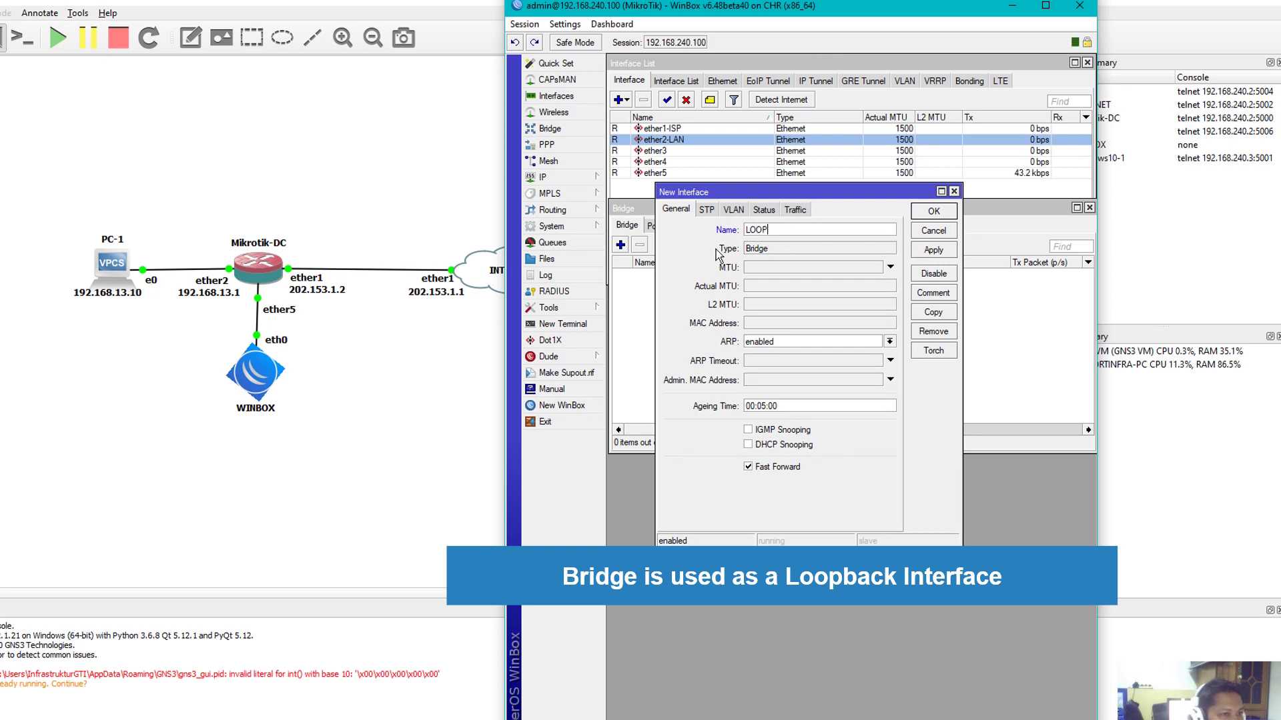
text(BACK)
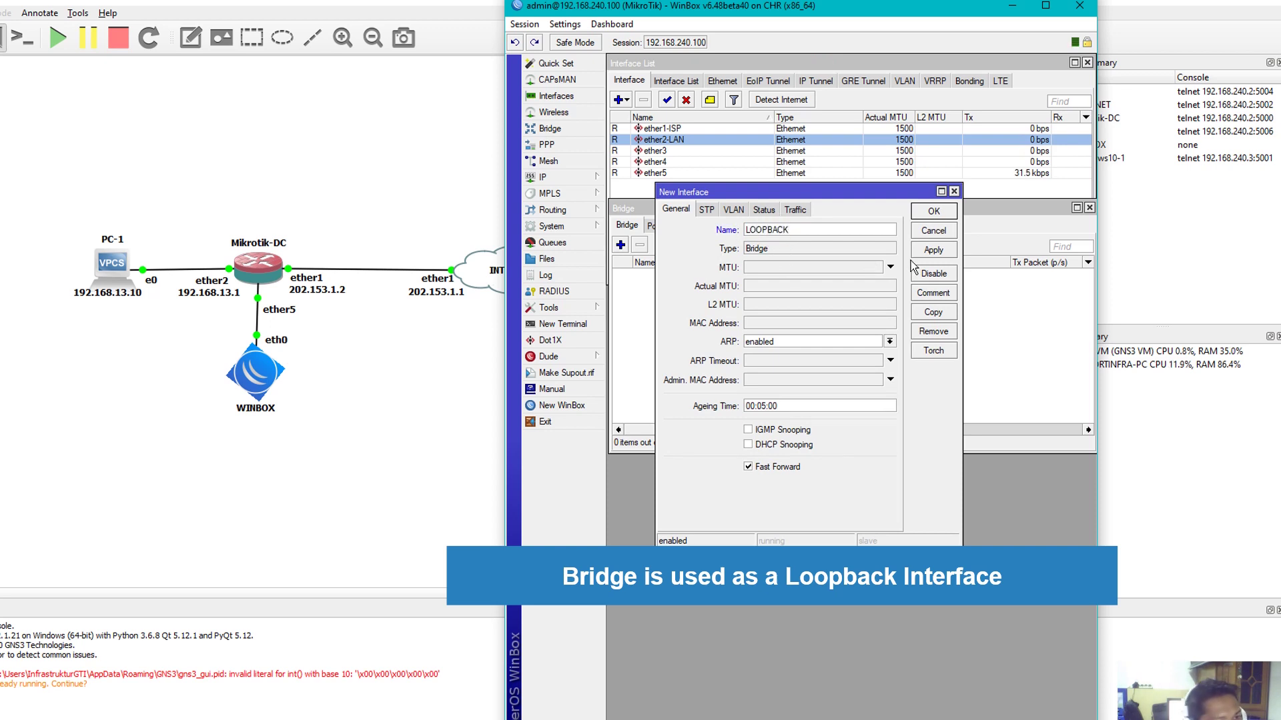
click(922, 251)
click(928, 226)
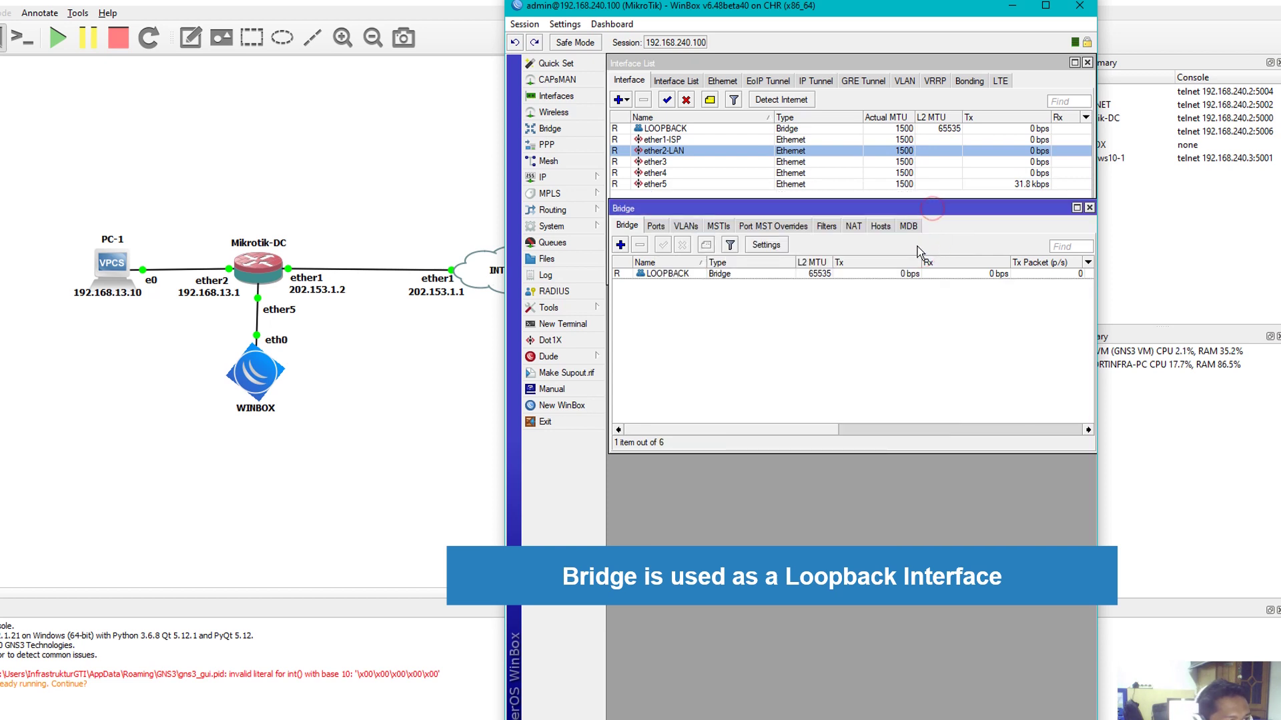
click(1089, 207)
click(657, 131)
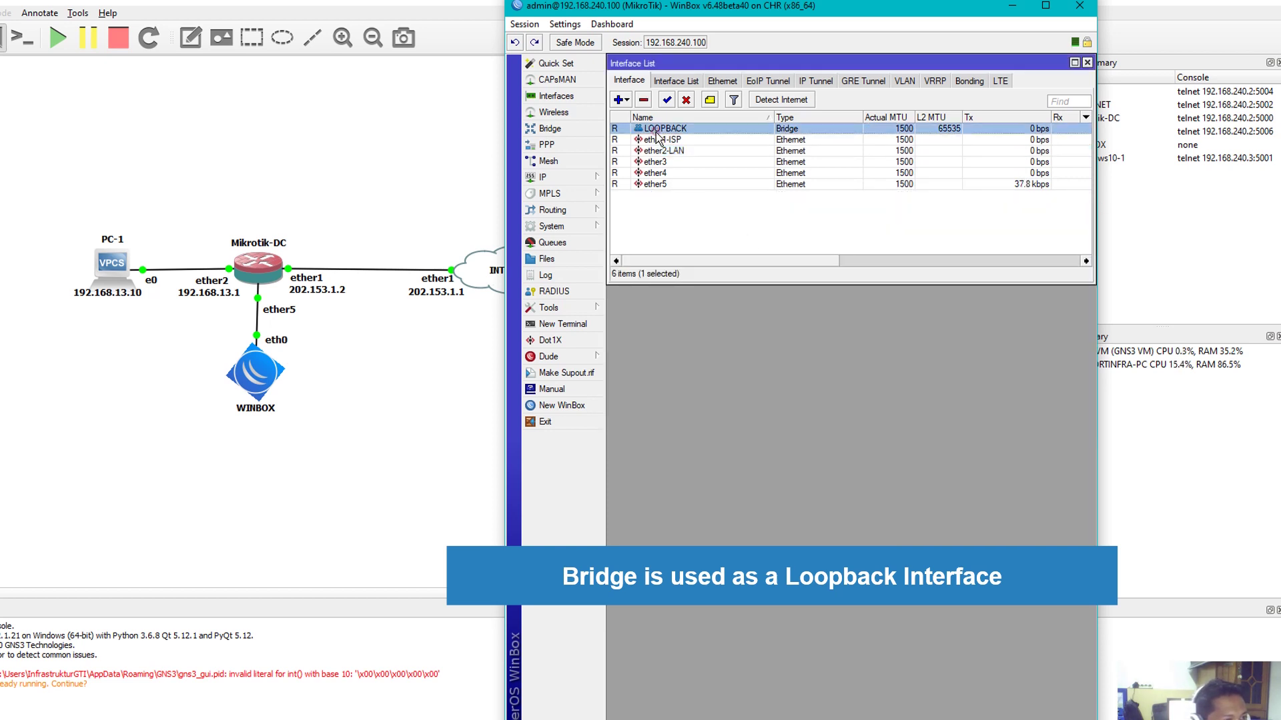
Add the address 10.10.10.1/24 on the LOOPBACK interface and close the address list
click(554, 177)
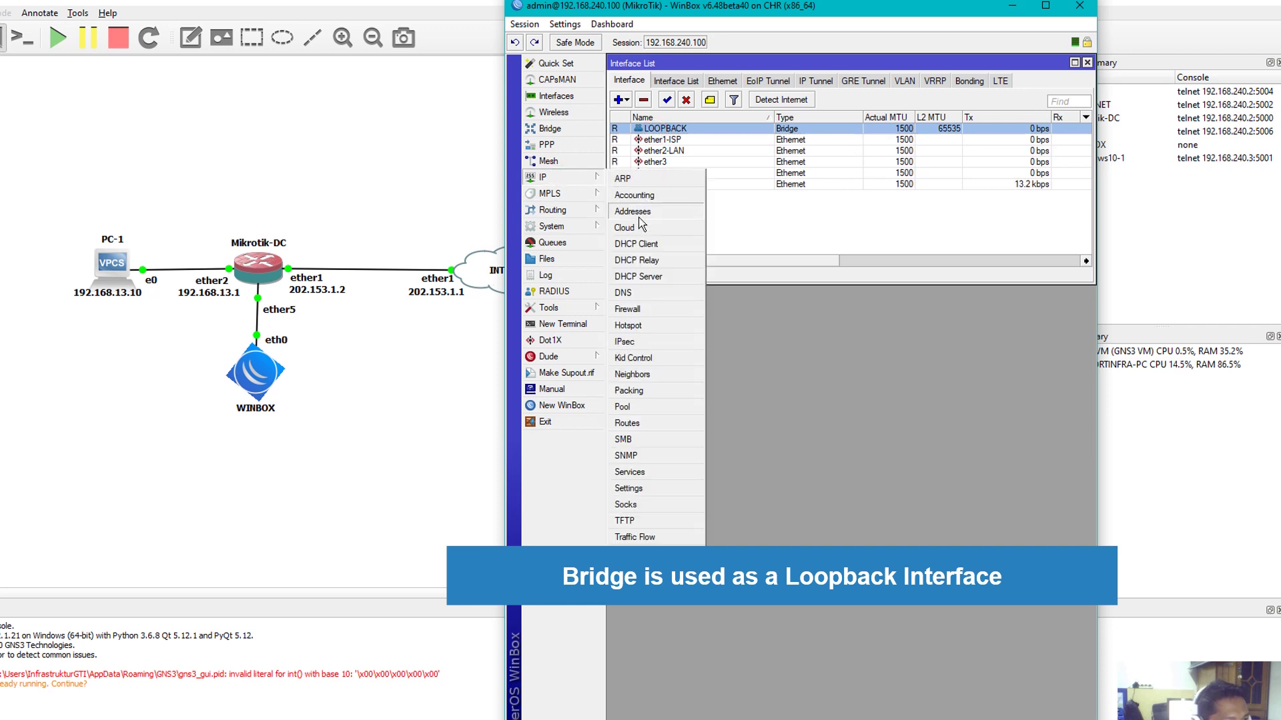
click(640, 213)
drag(741, 109, 732, 226)
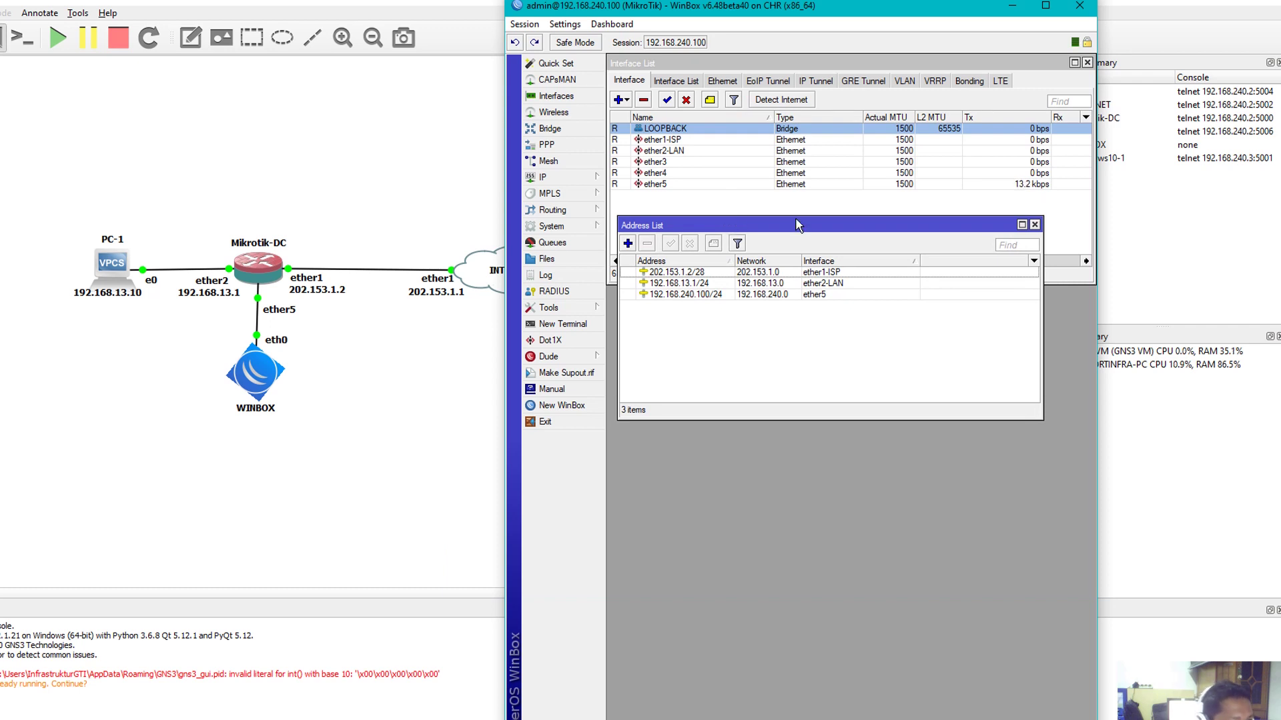
click(627, 243)
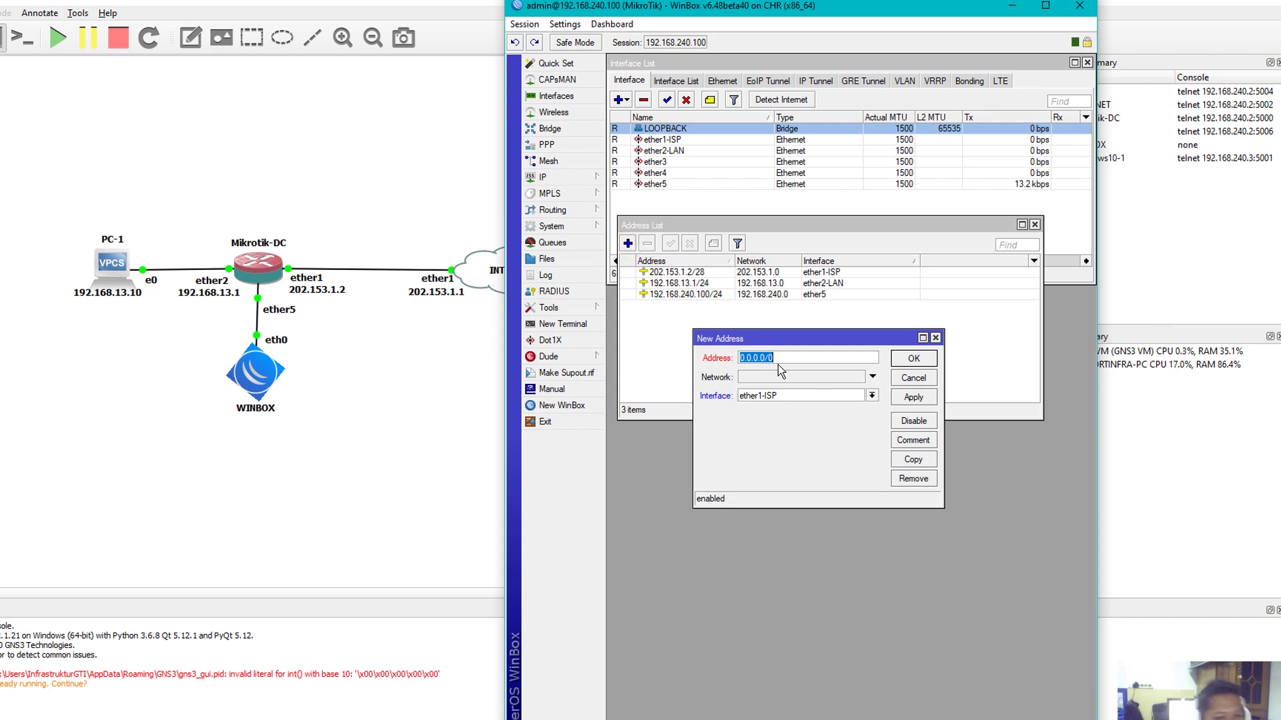
text(10.10.10)
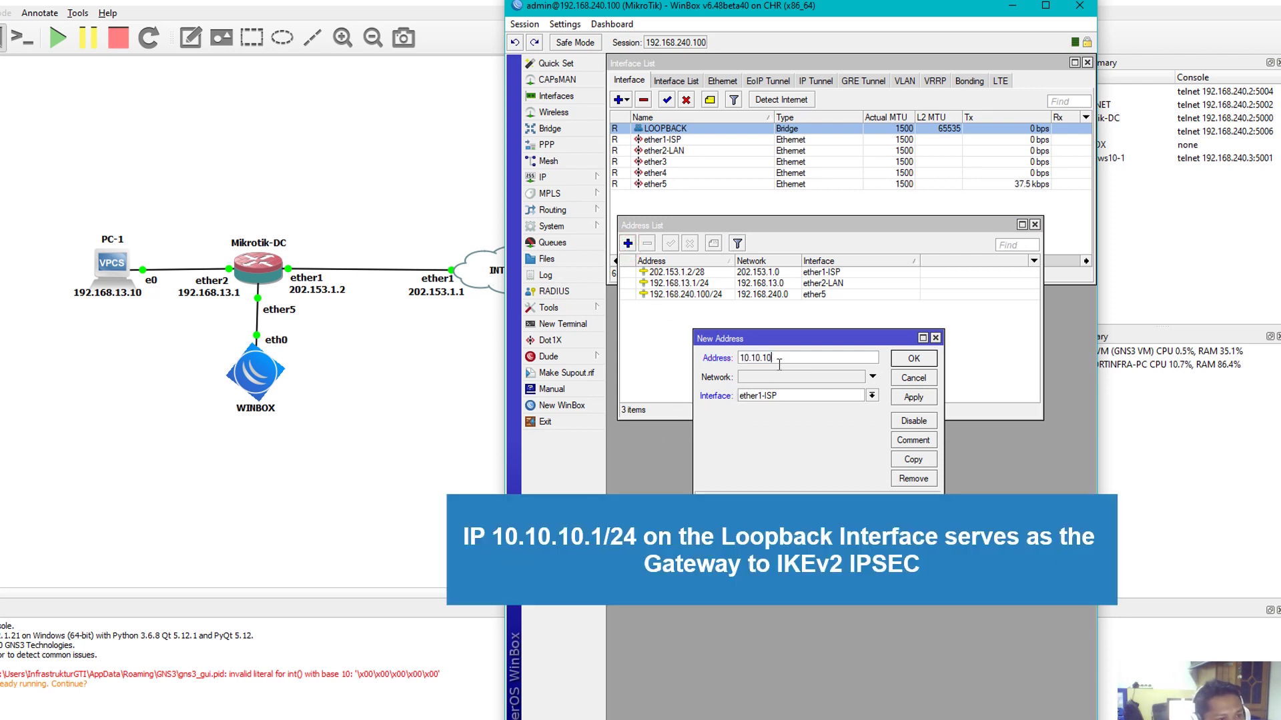
text(.1/)
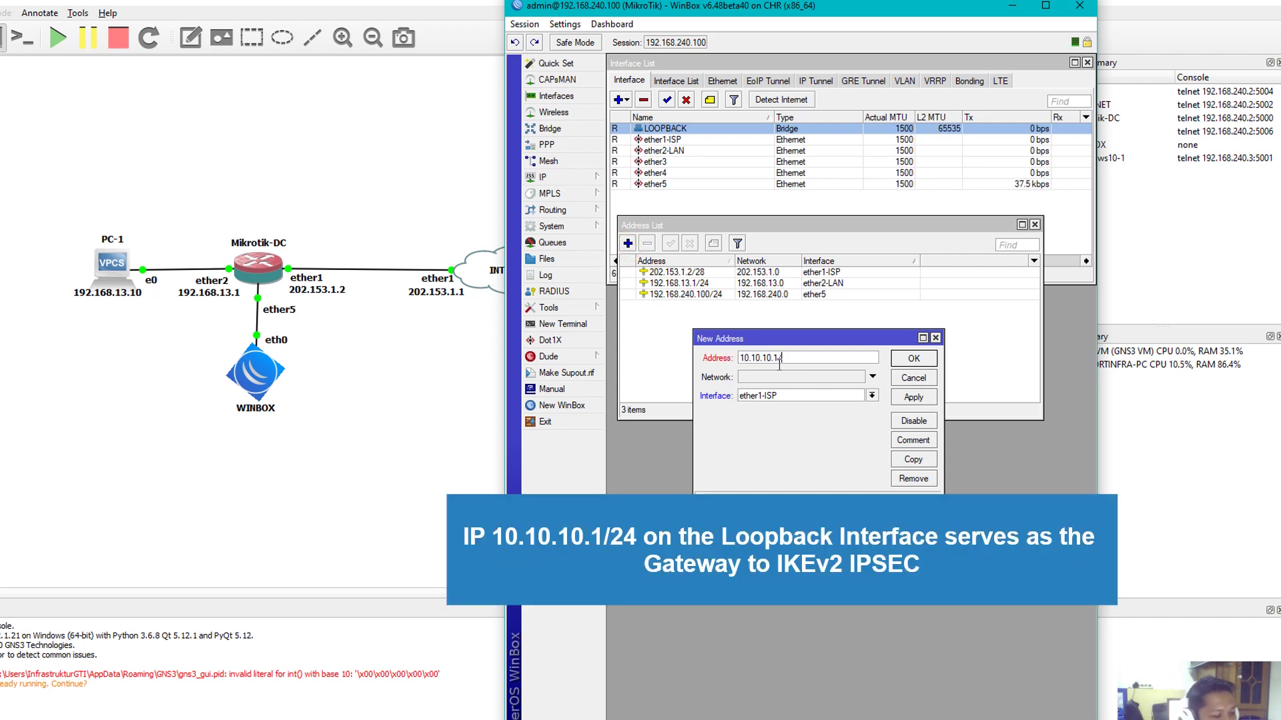
text(24)
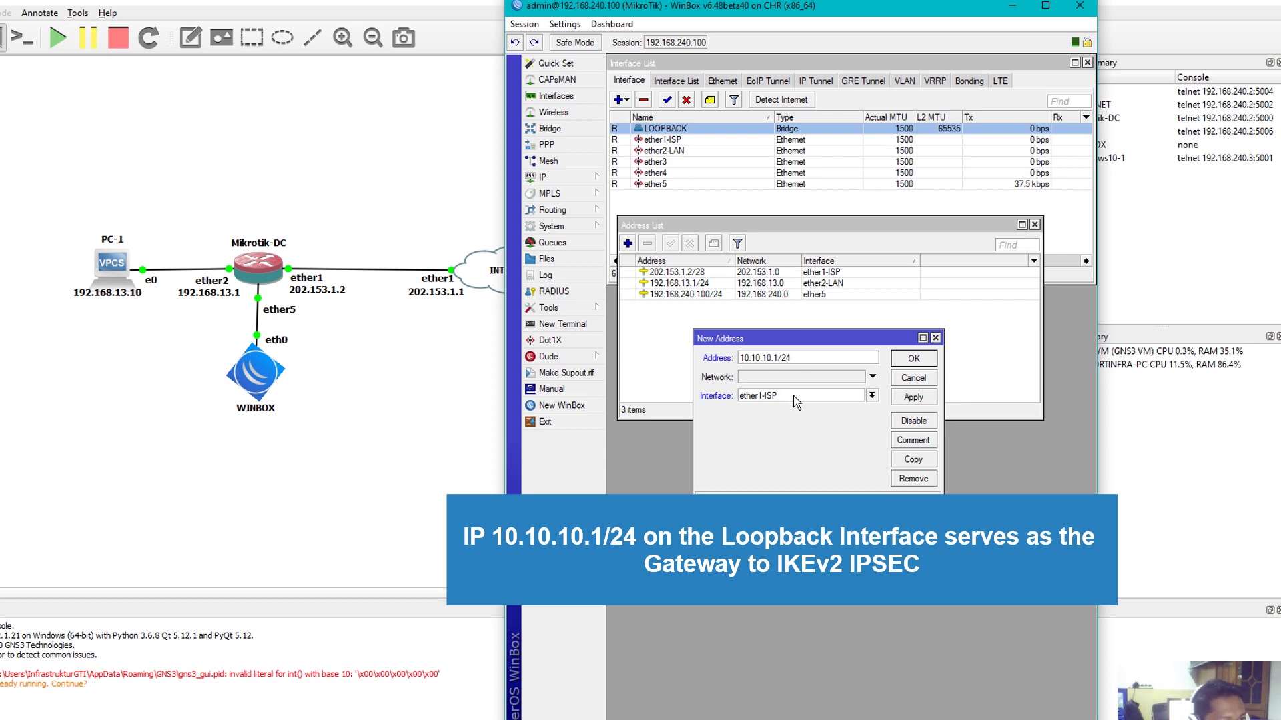
click(794, 395)
click(767, 407)
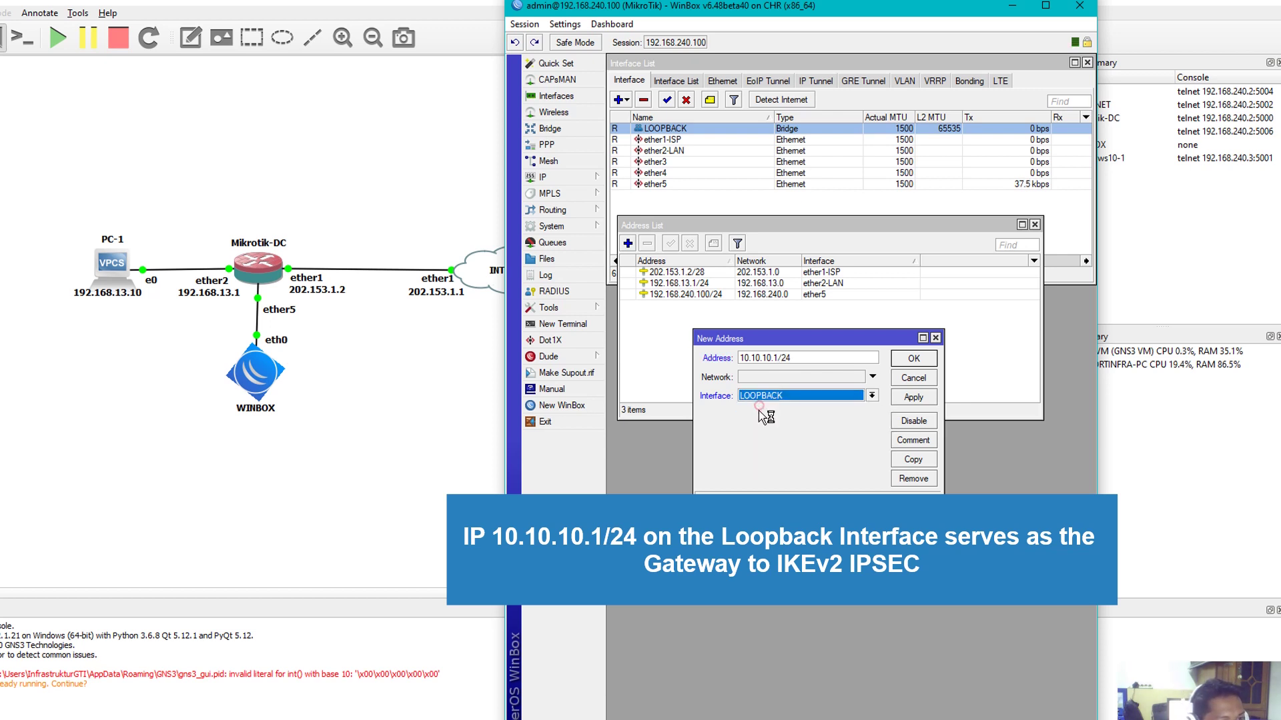
click(911, 399)
click(908, 378)
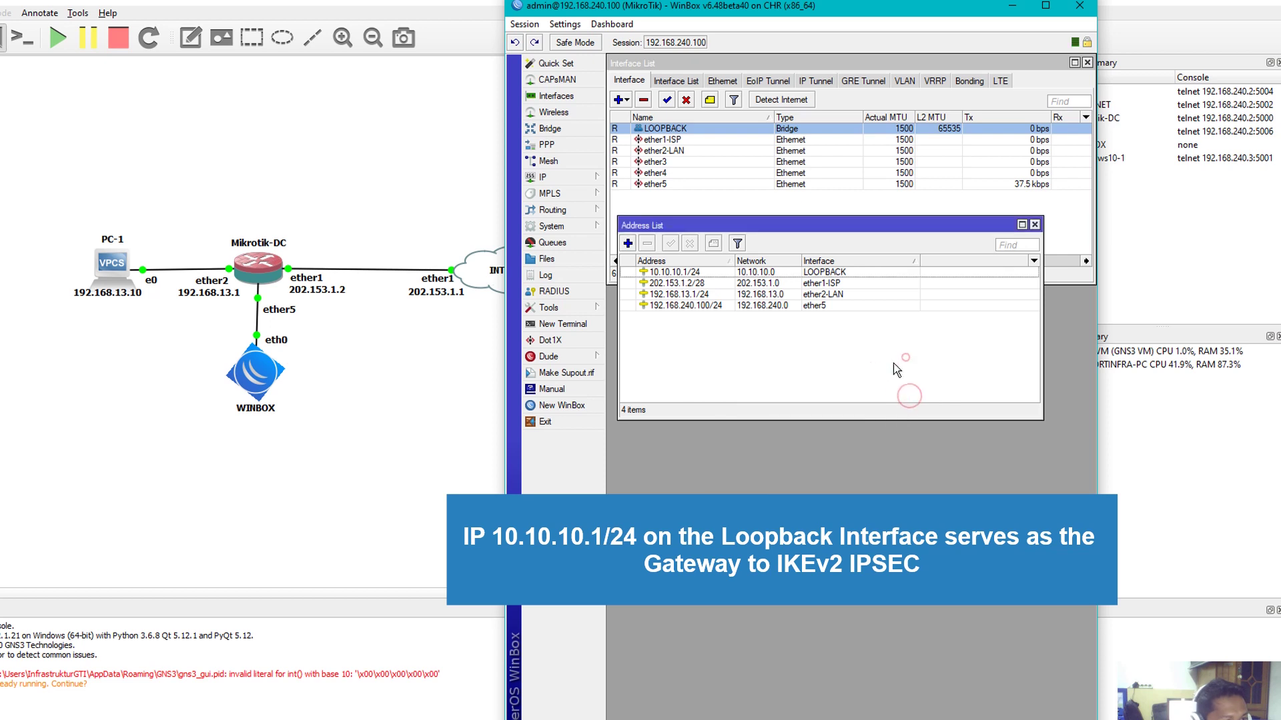
click(865, 361)
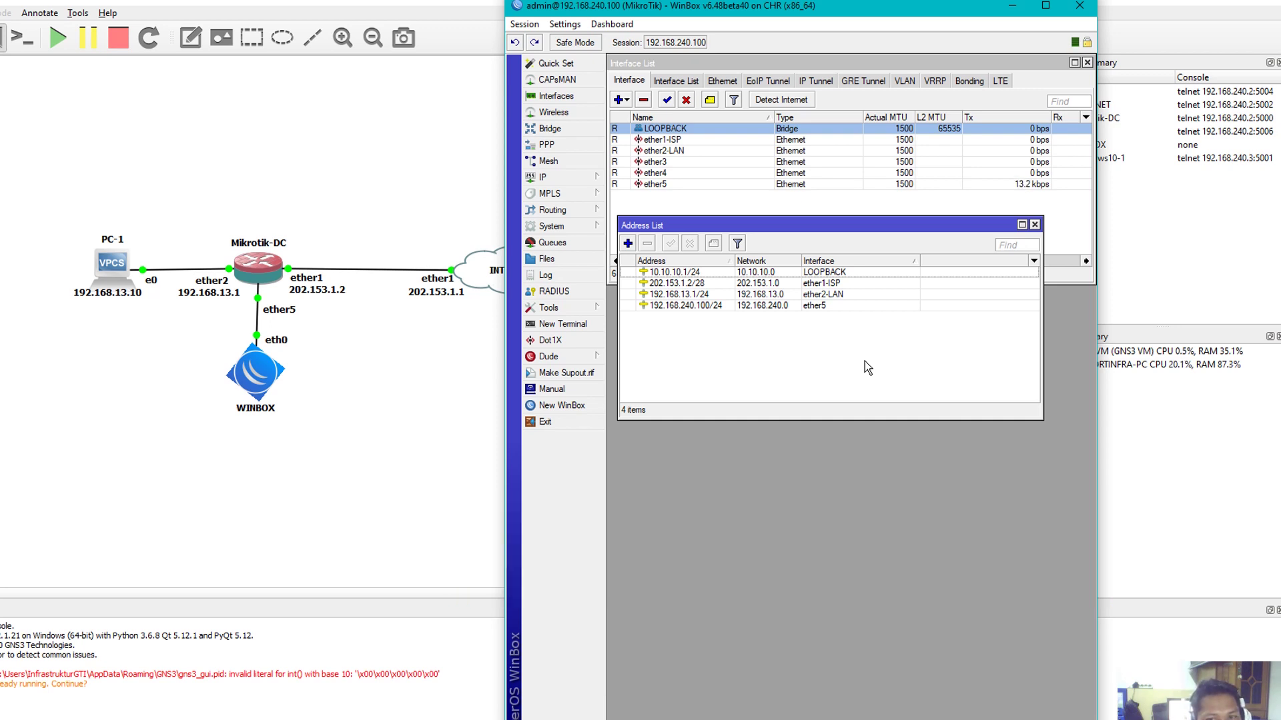
click(1034, 225)
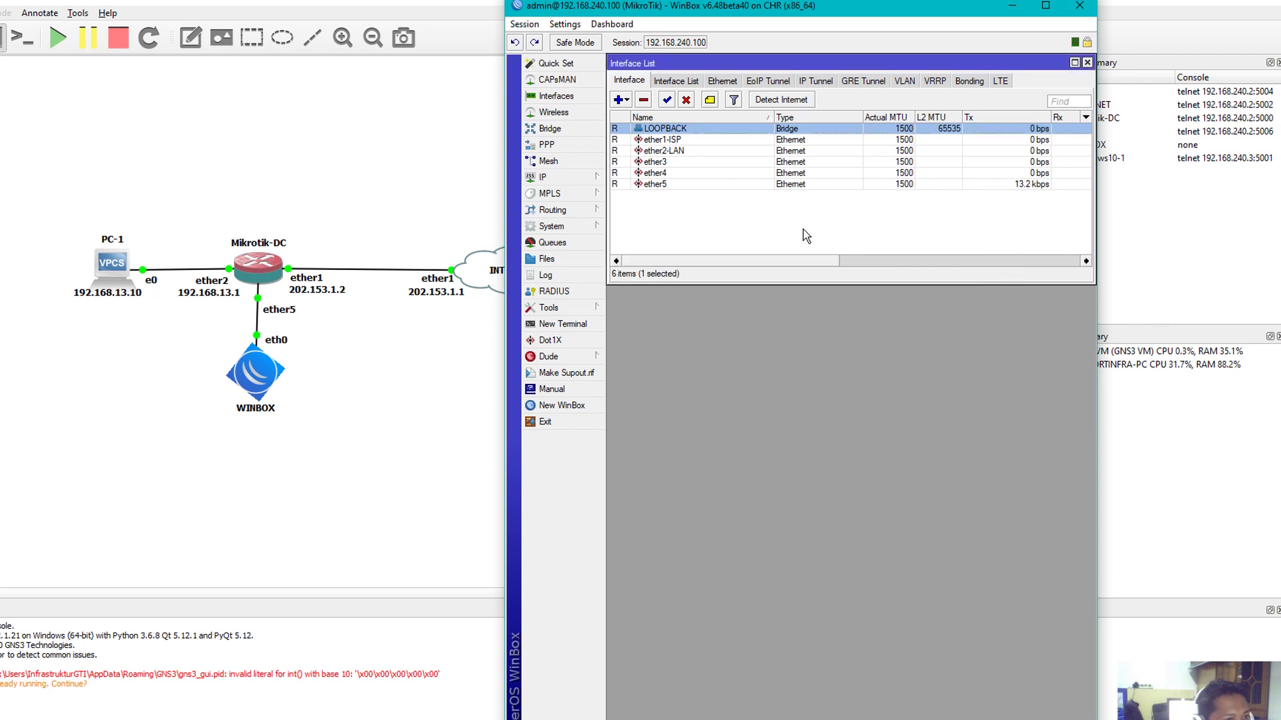
Show the router's System > Certificates list
click(570, 179)
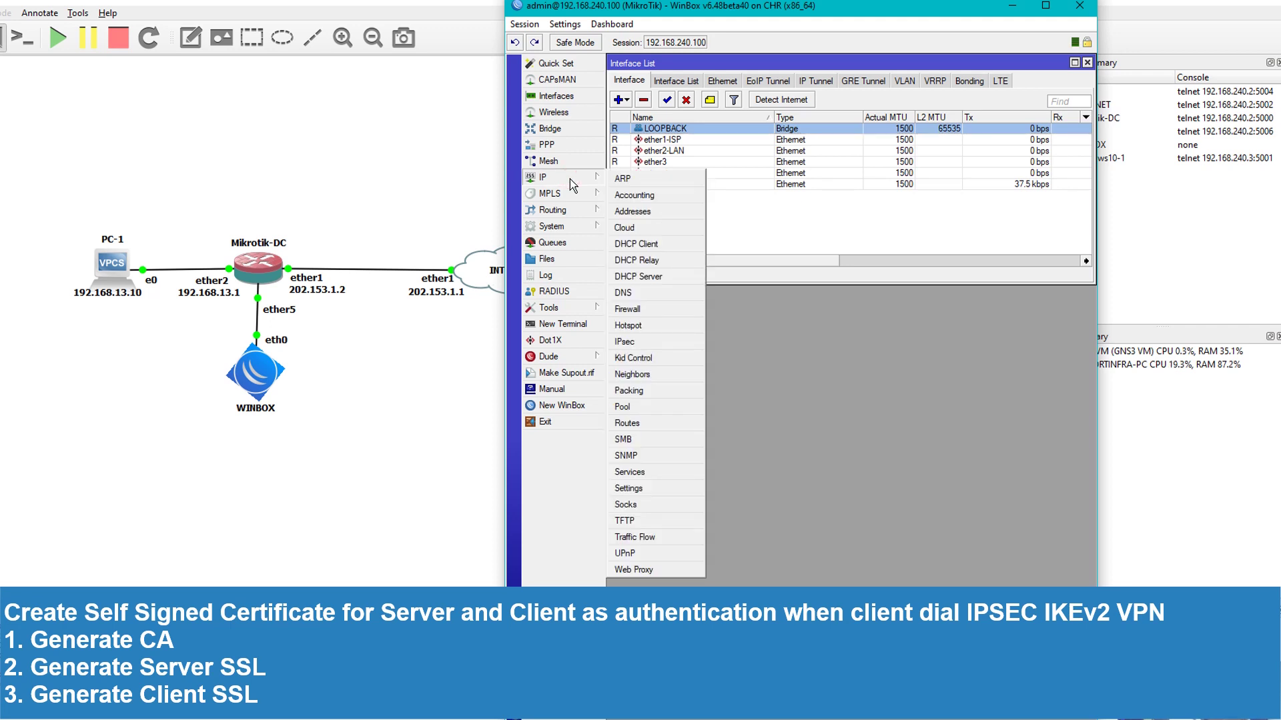
mouse_move(573, 199)
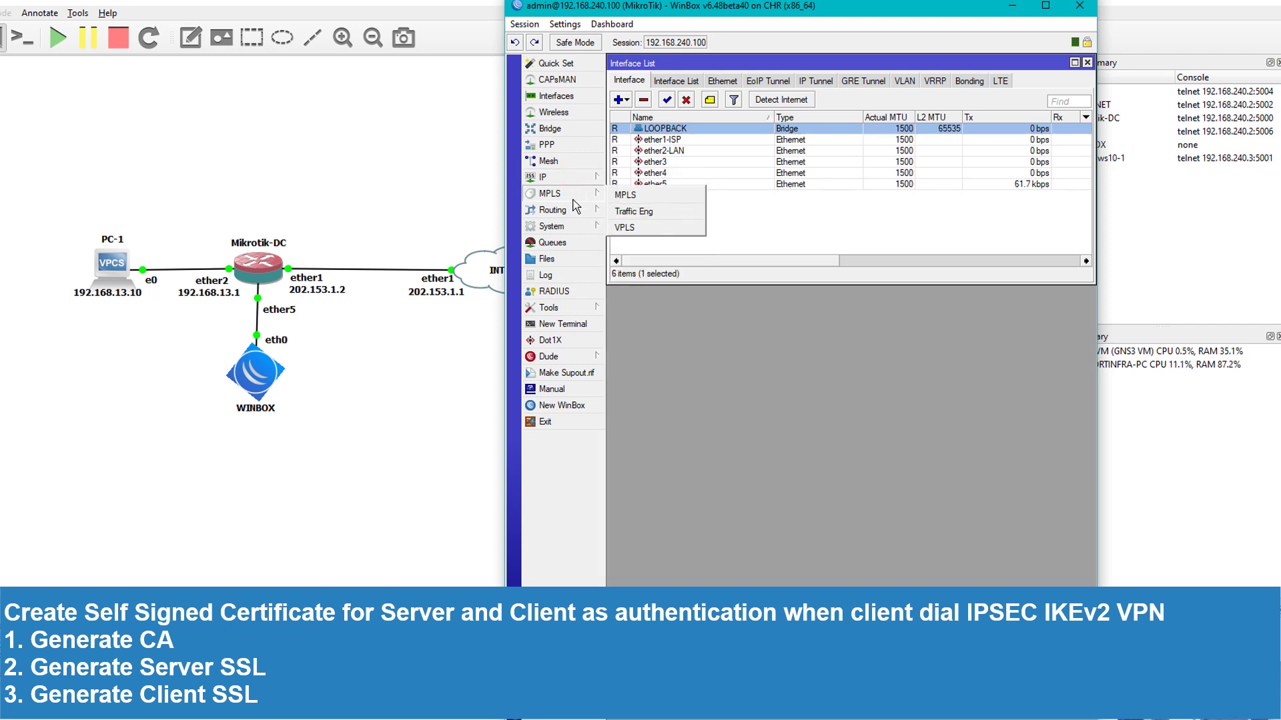
mouse_move(565, 228)
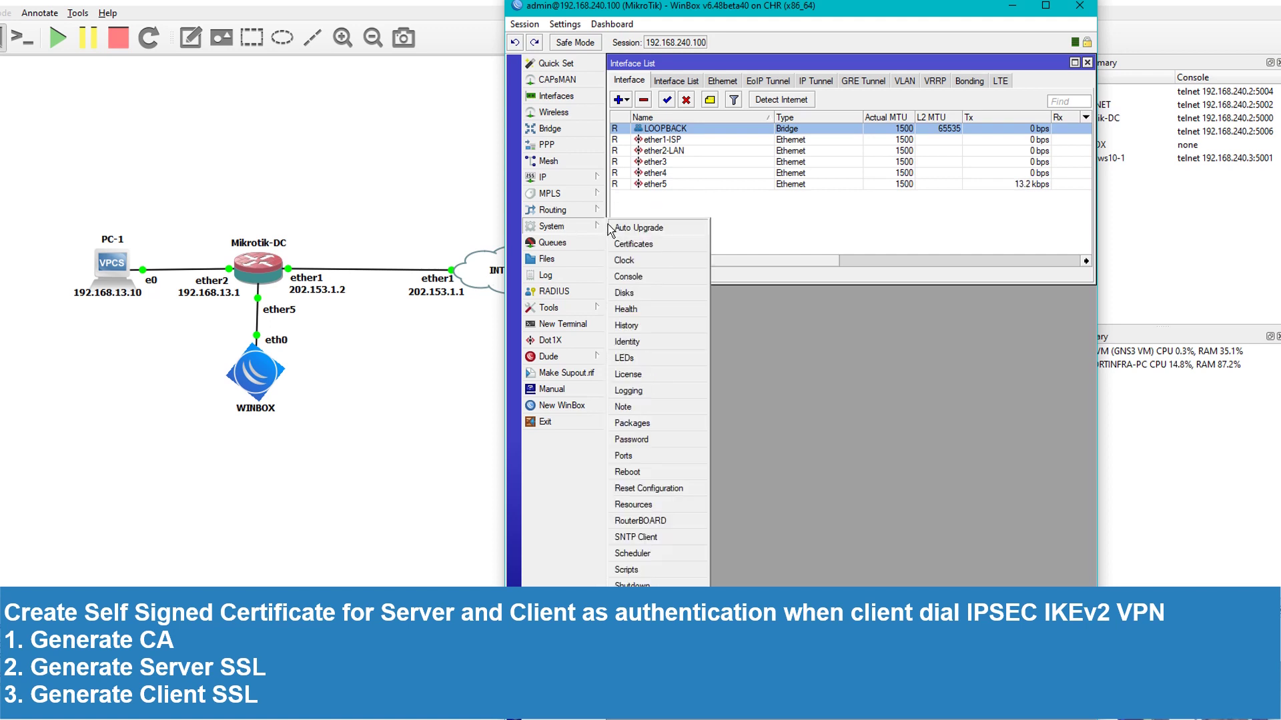
click(626, 244)
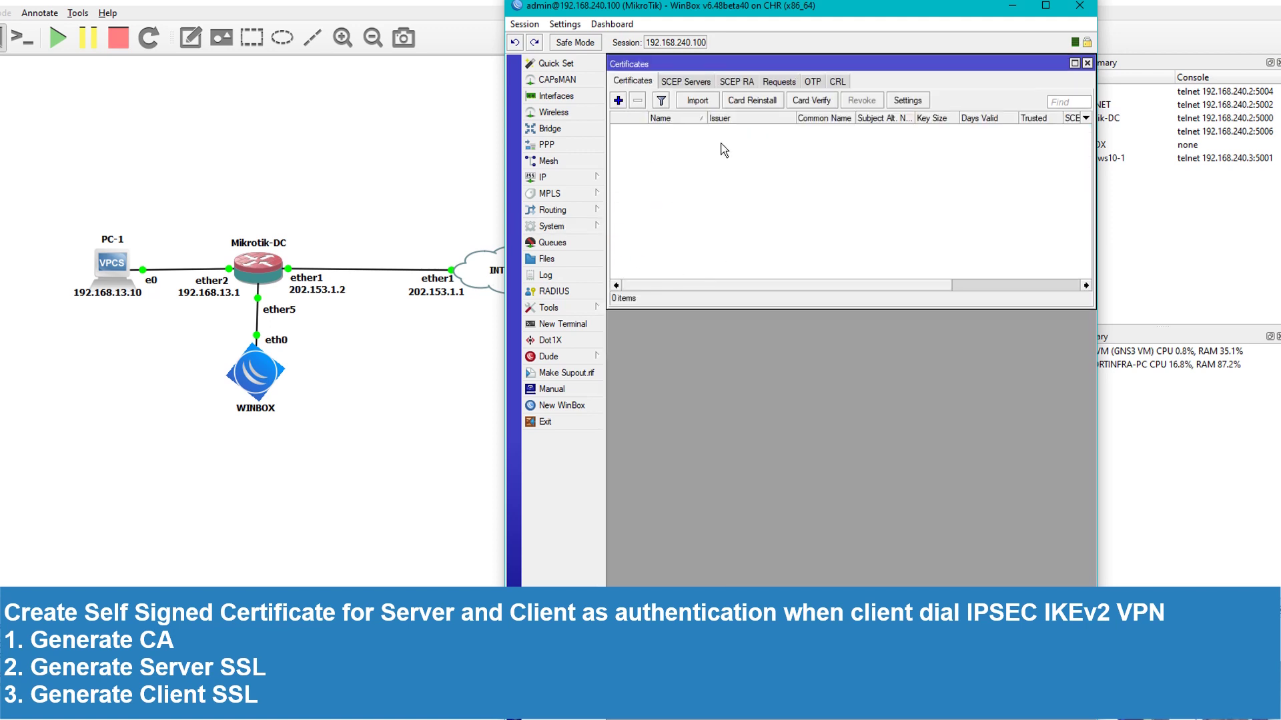
Start a new certificate with location MAKASSAR, organization AYZ, unit IT and common name CA
click(619, 100)
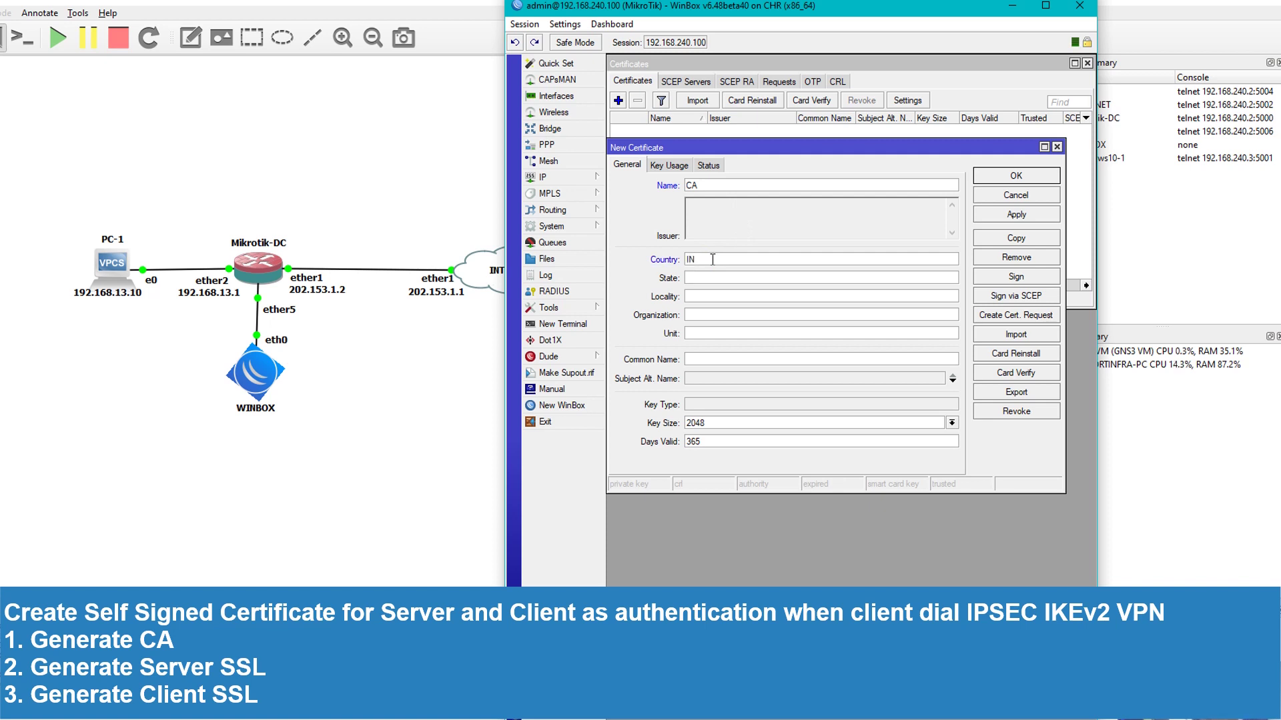
text(MAKASSAR)
text(MA)
text(KASSAR)
text(AYZ)
key(Tab)
text(IT)
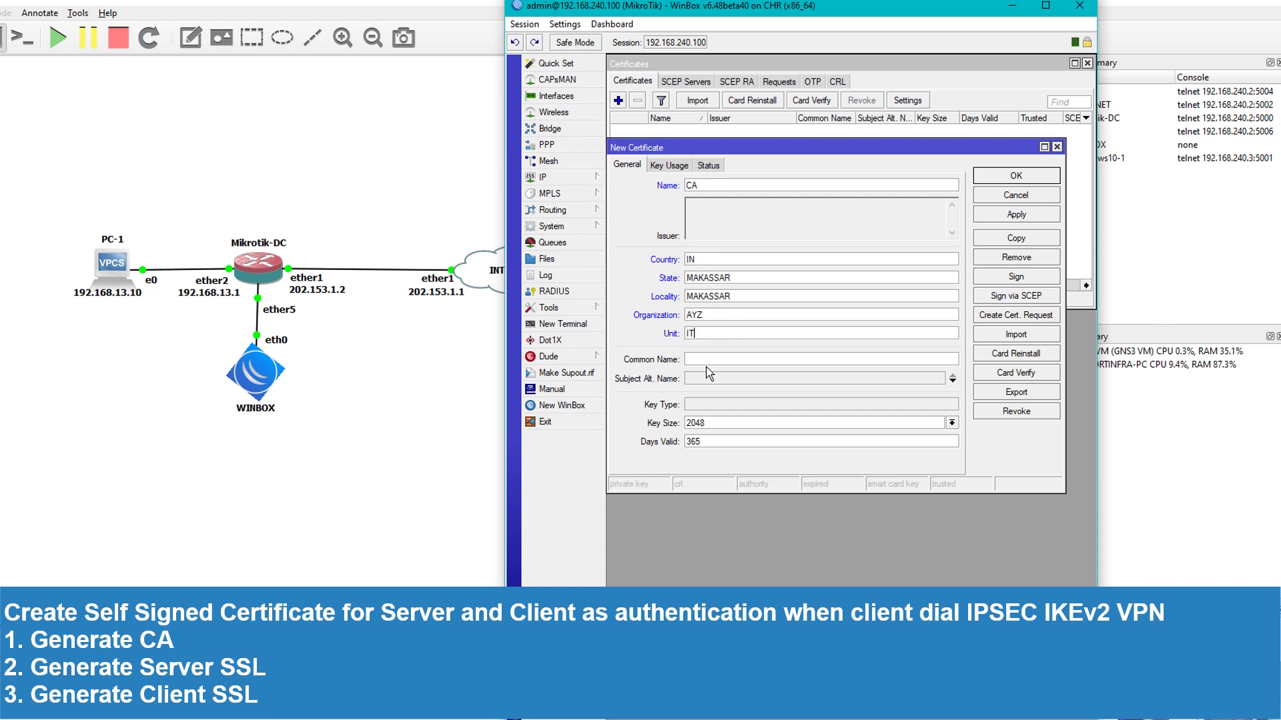
click(704, 358)
text(CA)
Add subject alternative name IP 202.153.1.2, set the key usage and apply the certificate
click(742, 379)
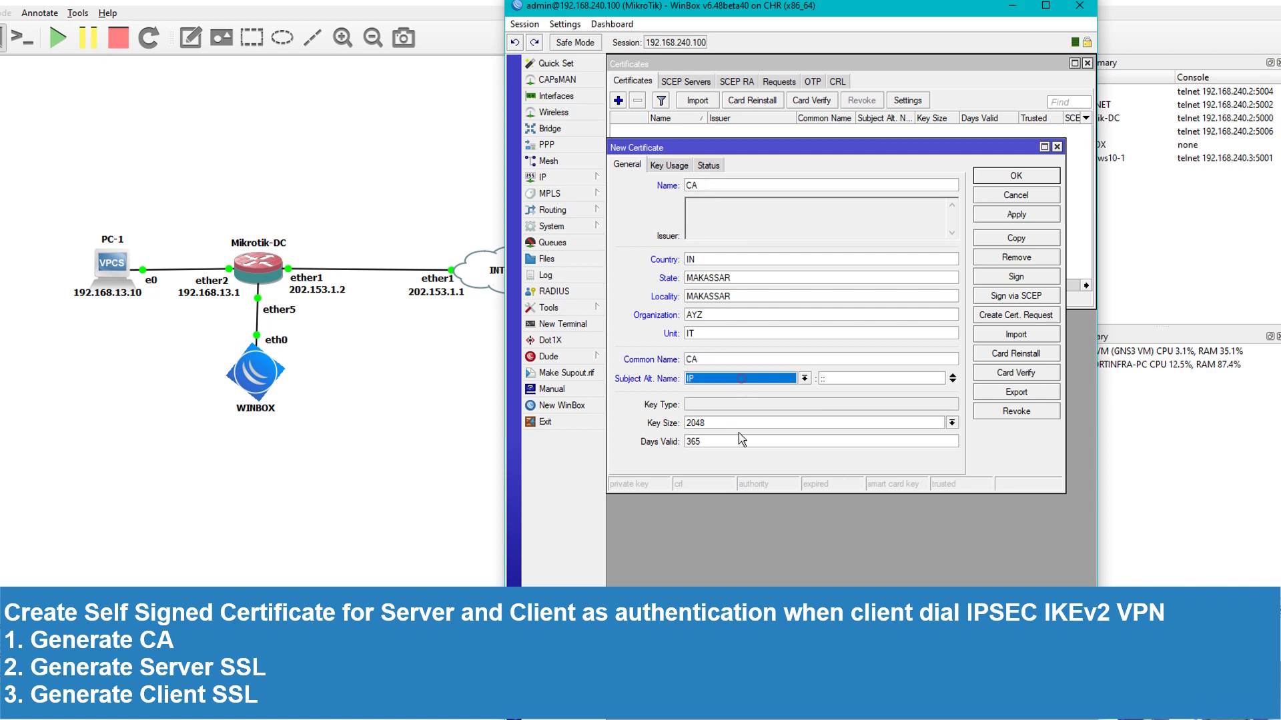
click(771, 382)
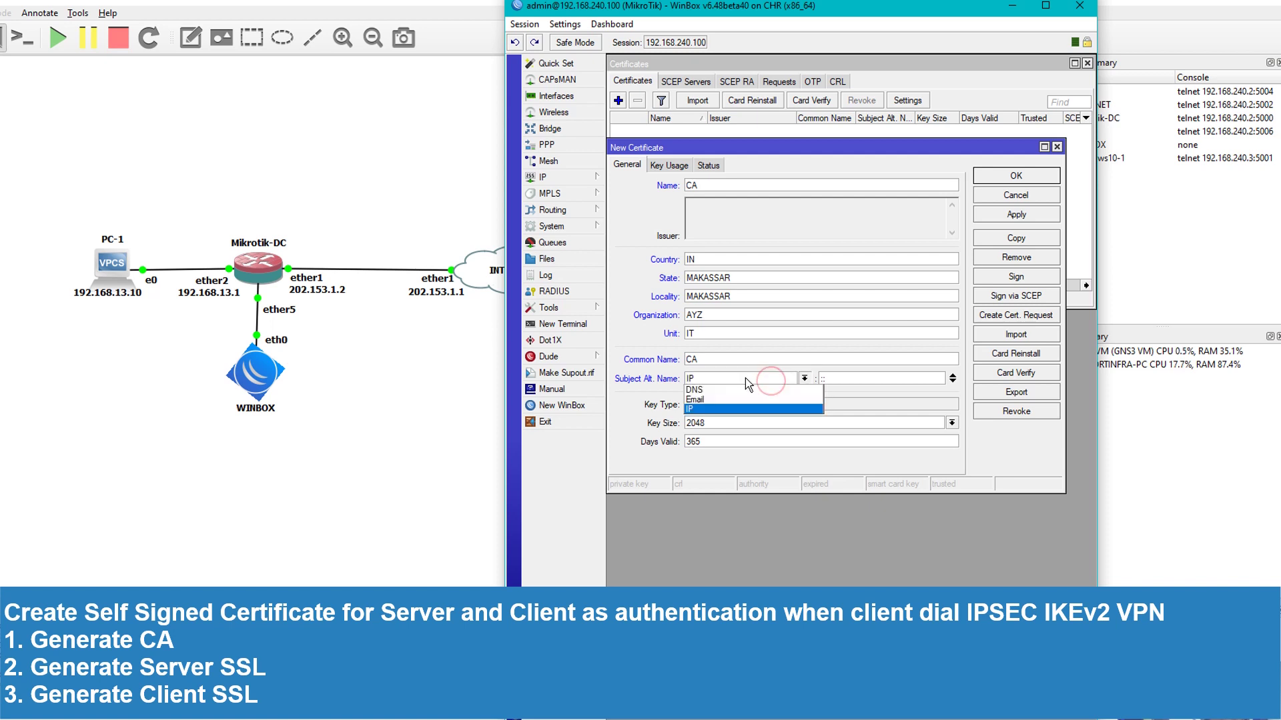
click(704, 410)
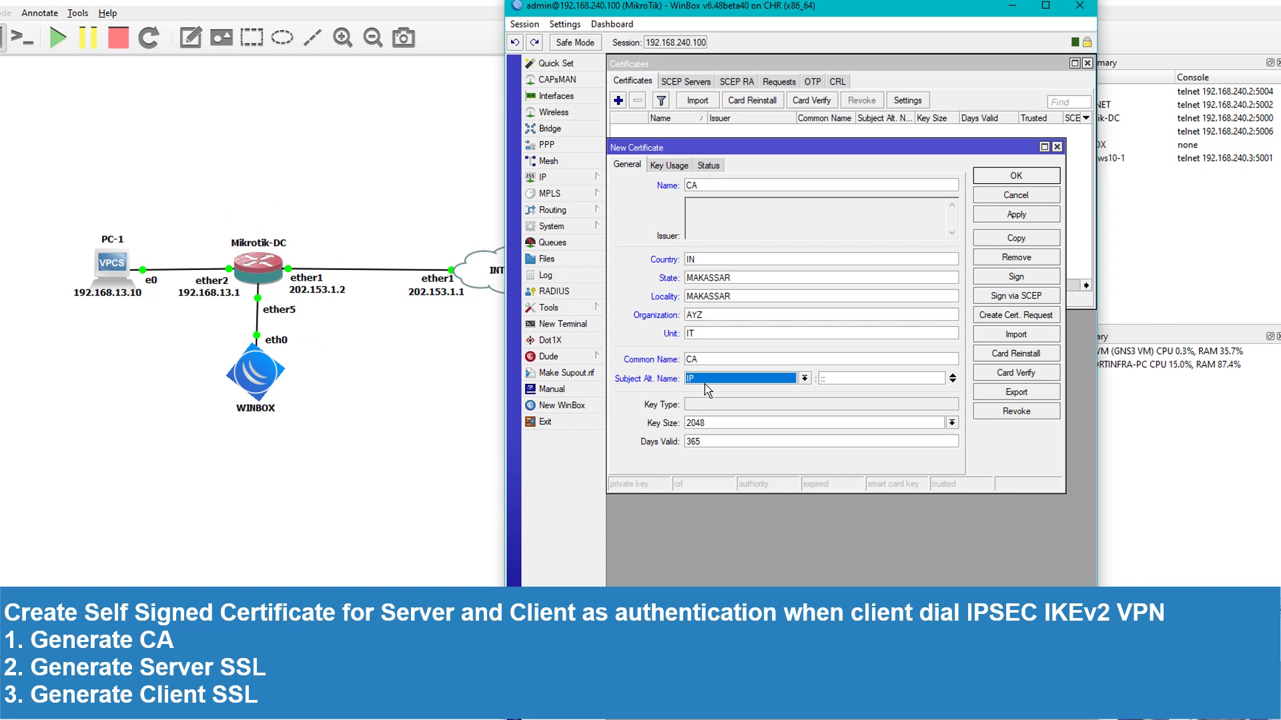
click(834, 379)
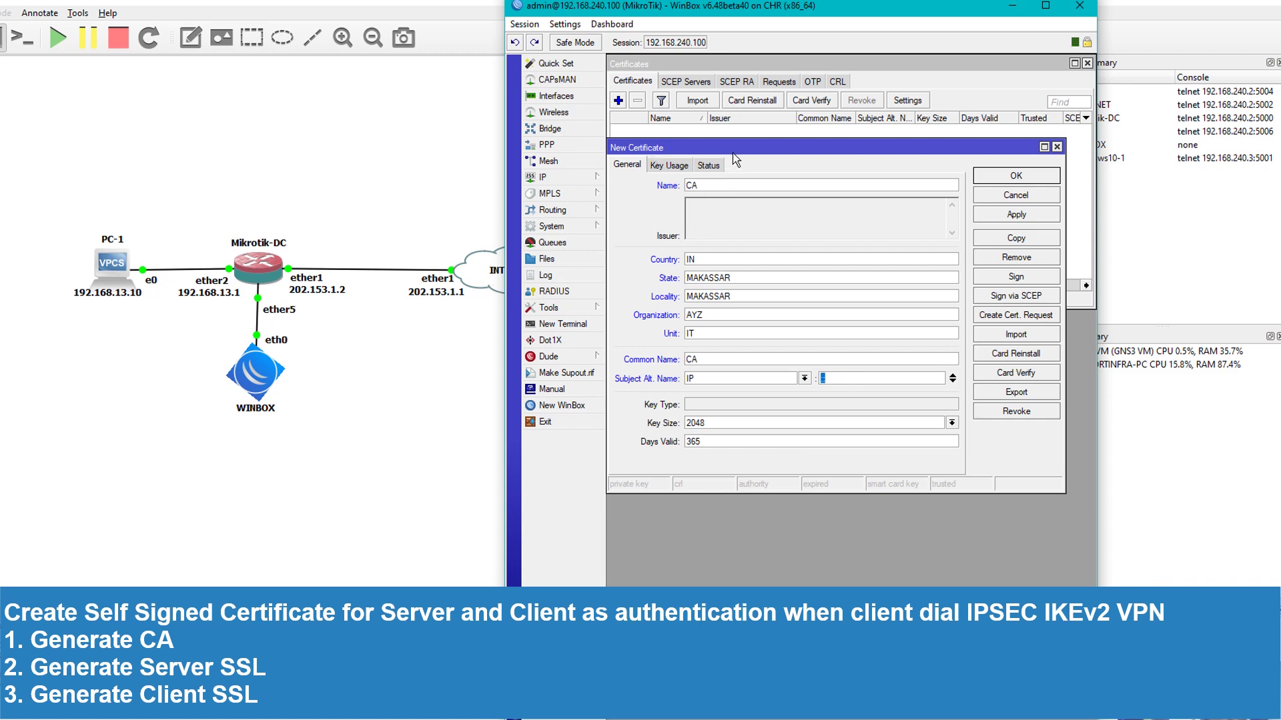
mouse_move(732, 151)
mouse_down()
mouse_move(718, 210)
mouse_move(743, 232)
mouse_up()
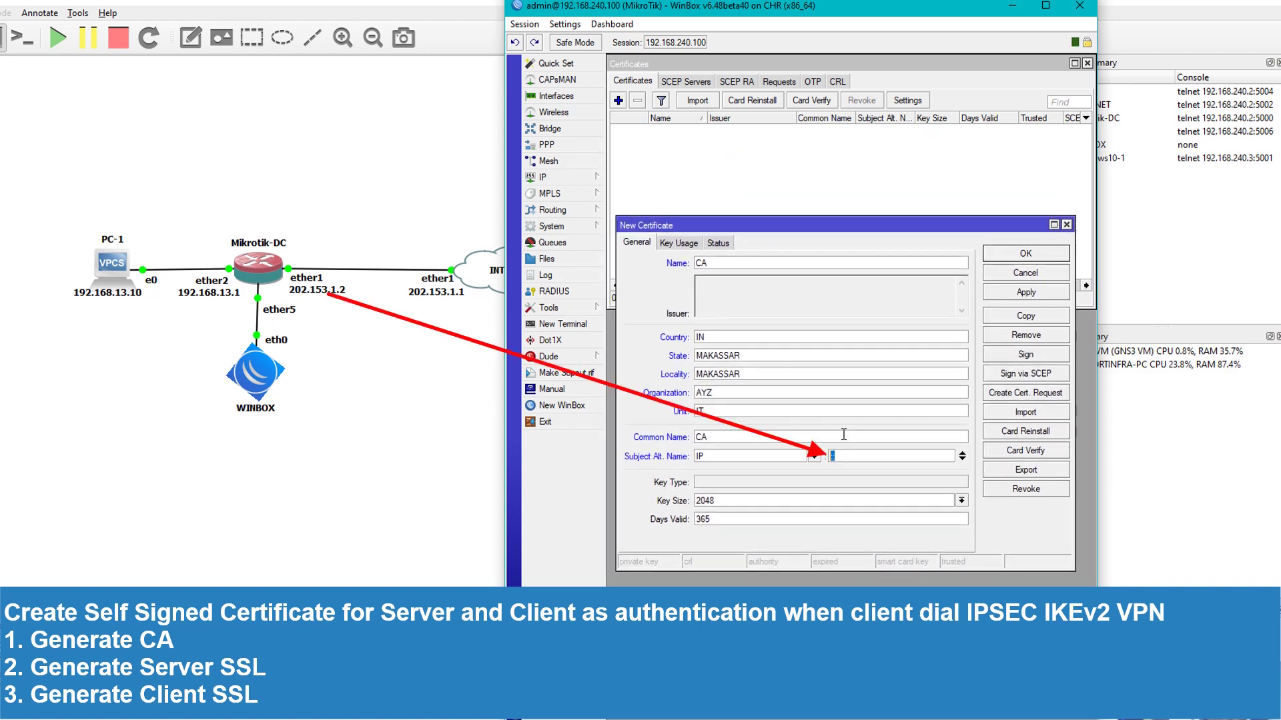
text(202.153.1.2)
click(676, 242)
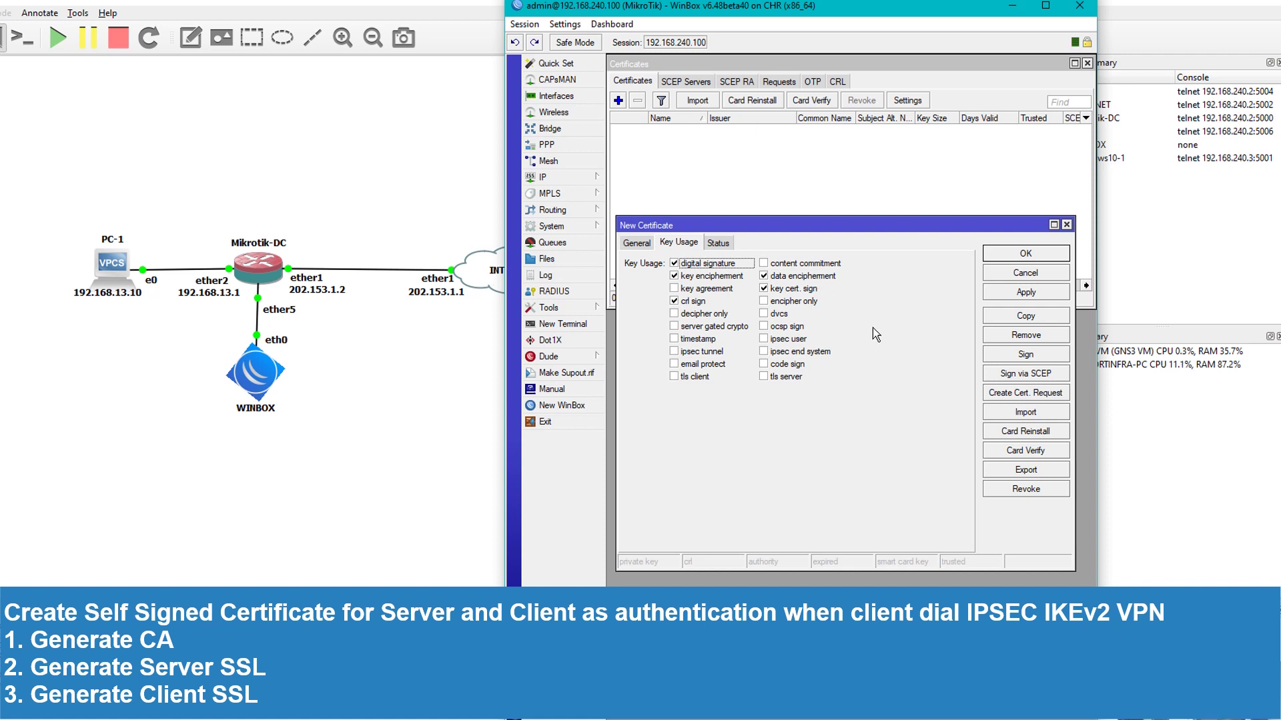
click(1026, 293)
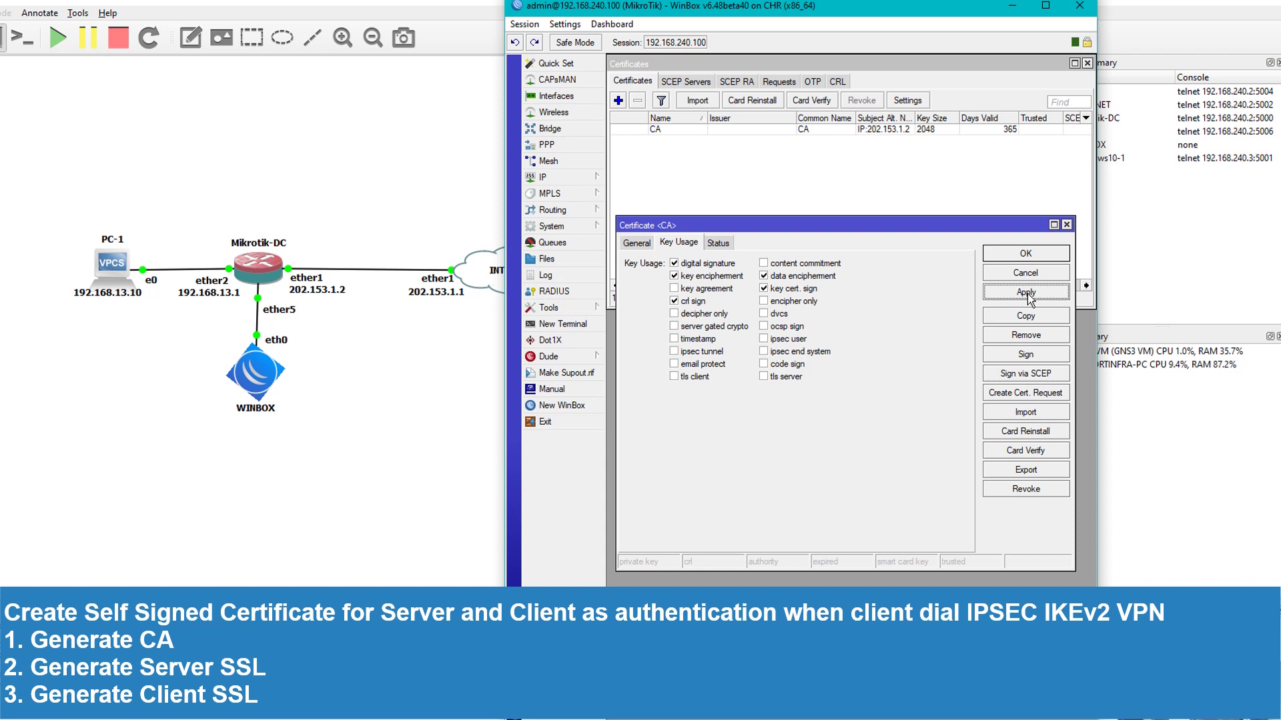
click(635, 243)
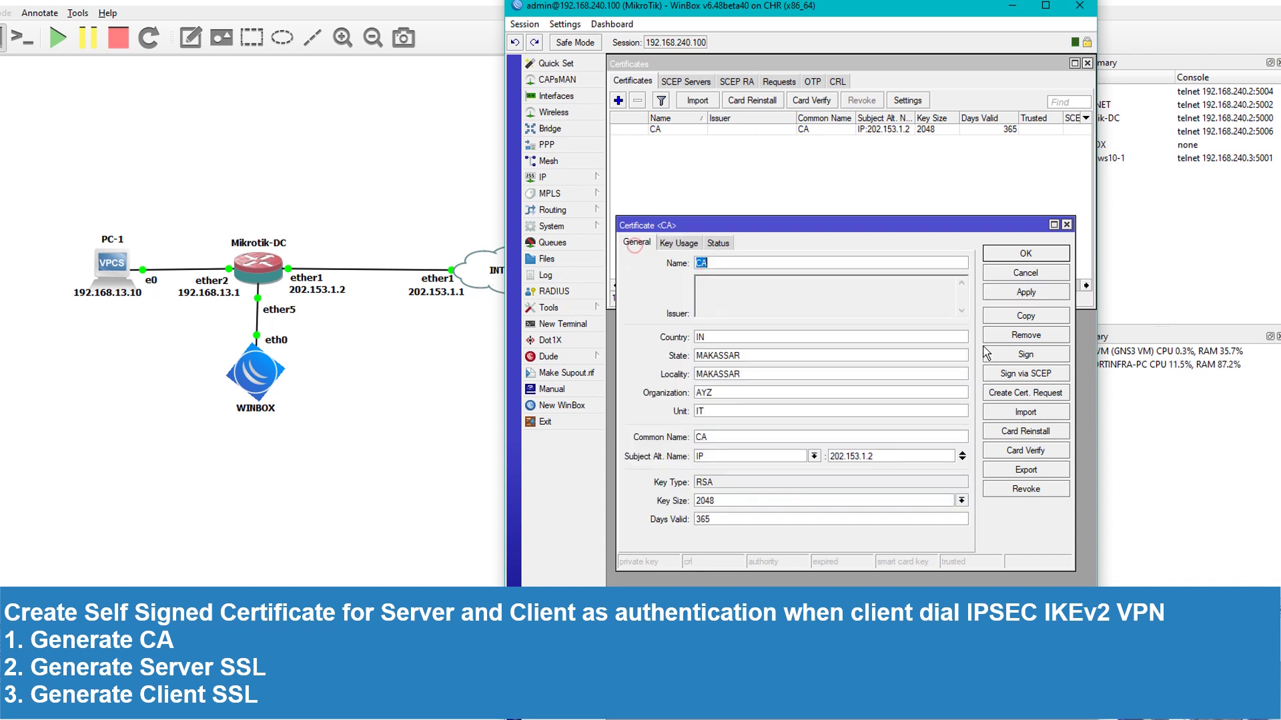
Sign the CA certificate, close its windows, and start a blank new certificate form
click(1025, 356)
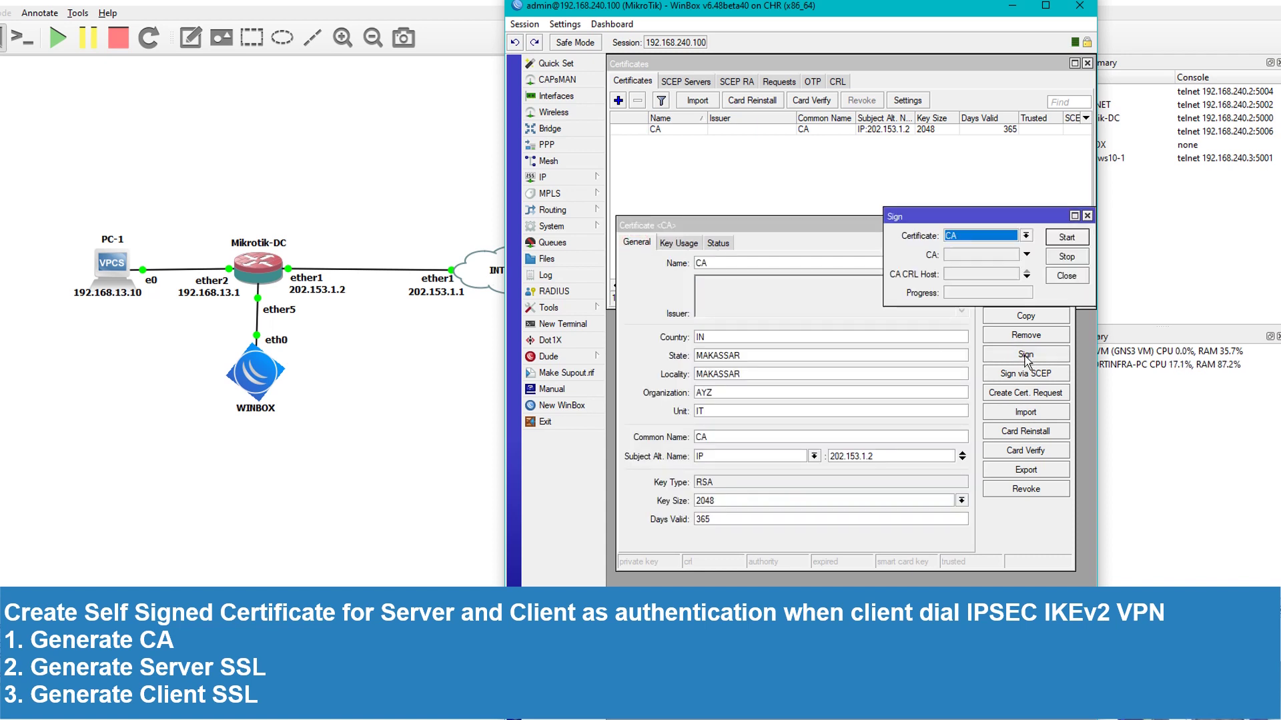
click(1067, 237)
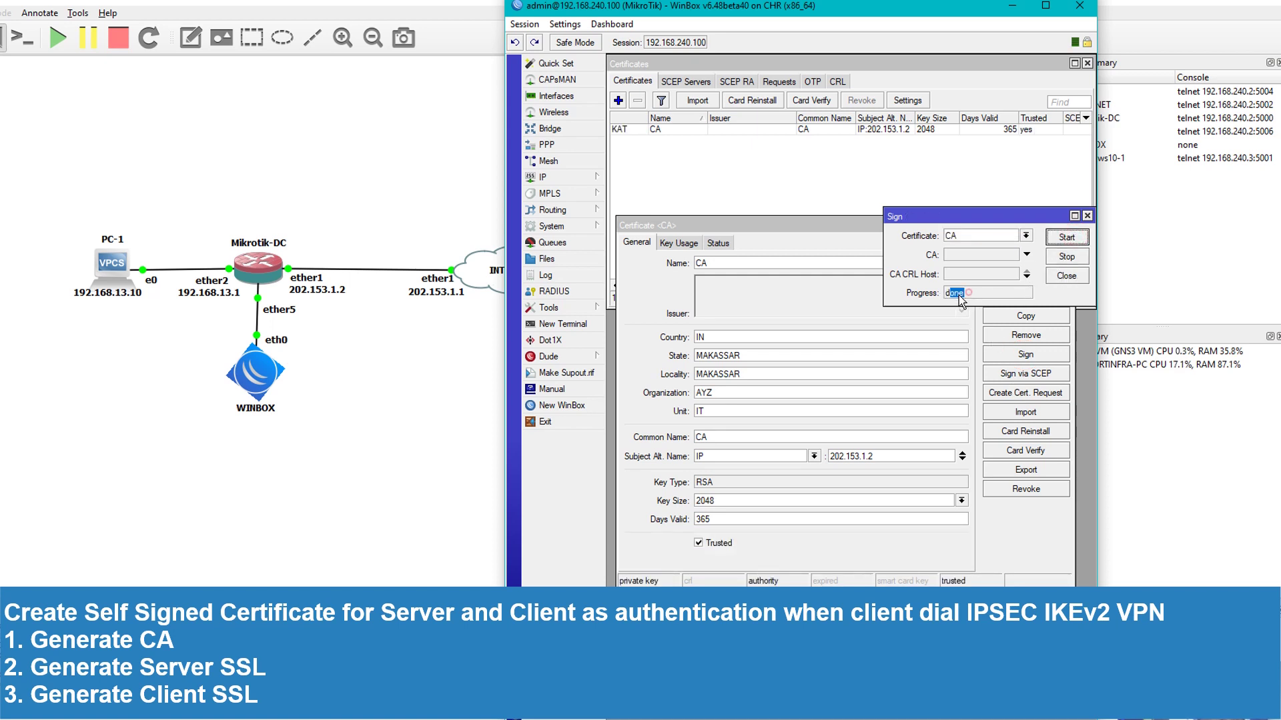
click(1066, 276)
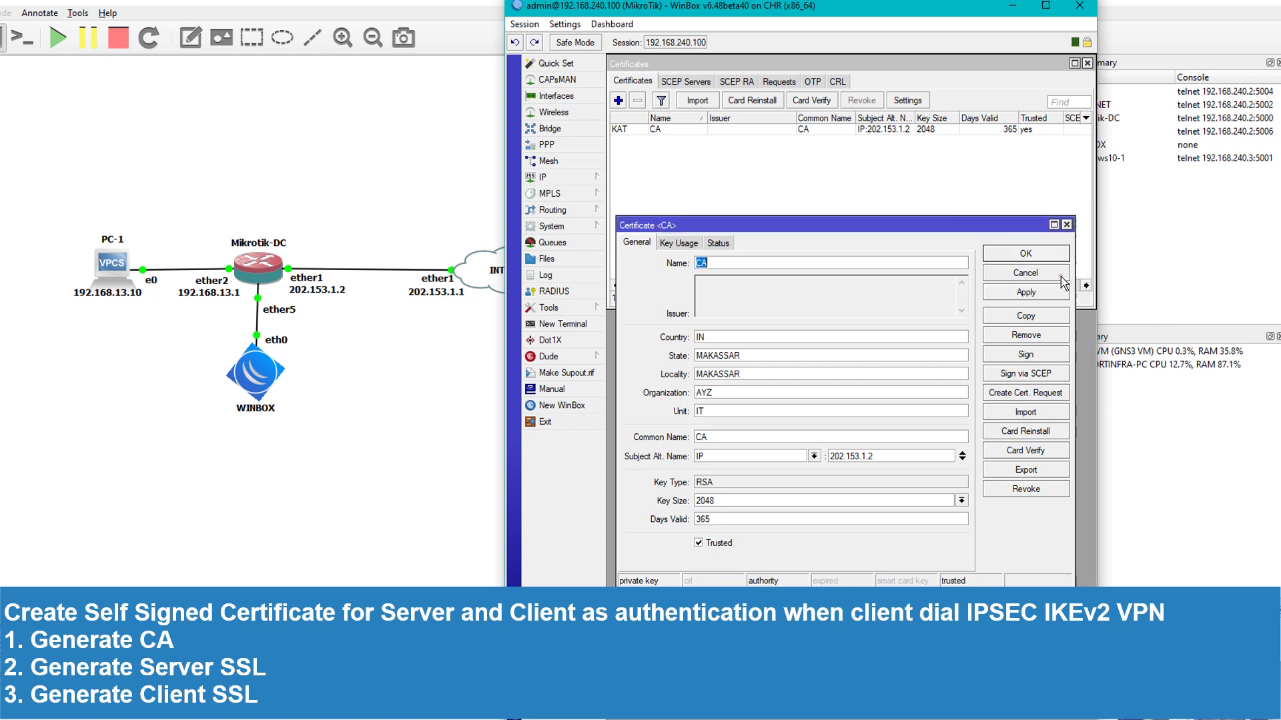
click(1038, 252)
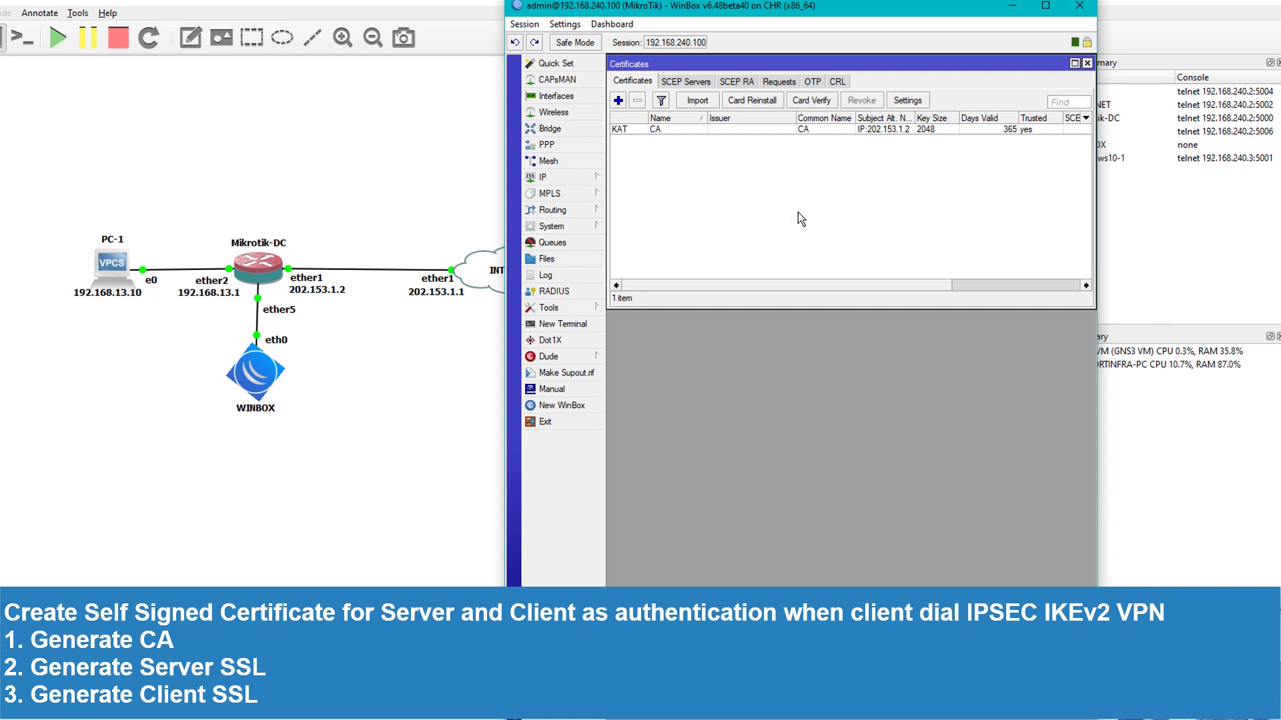
click(617, 100)
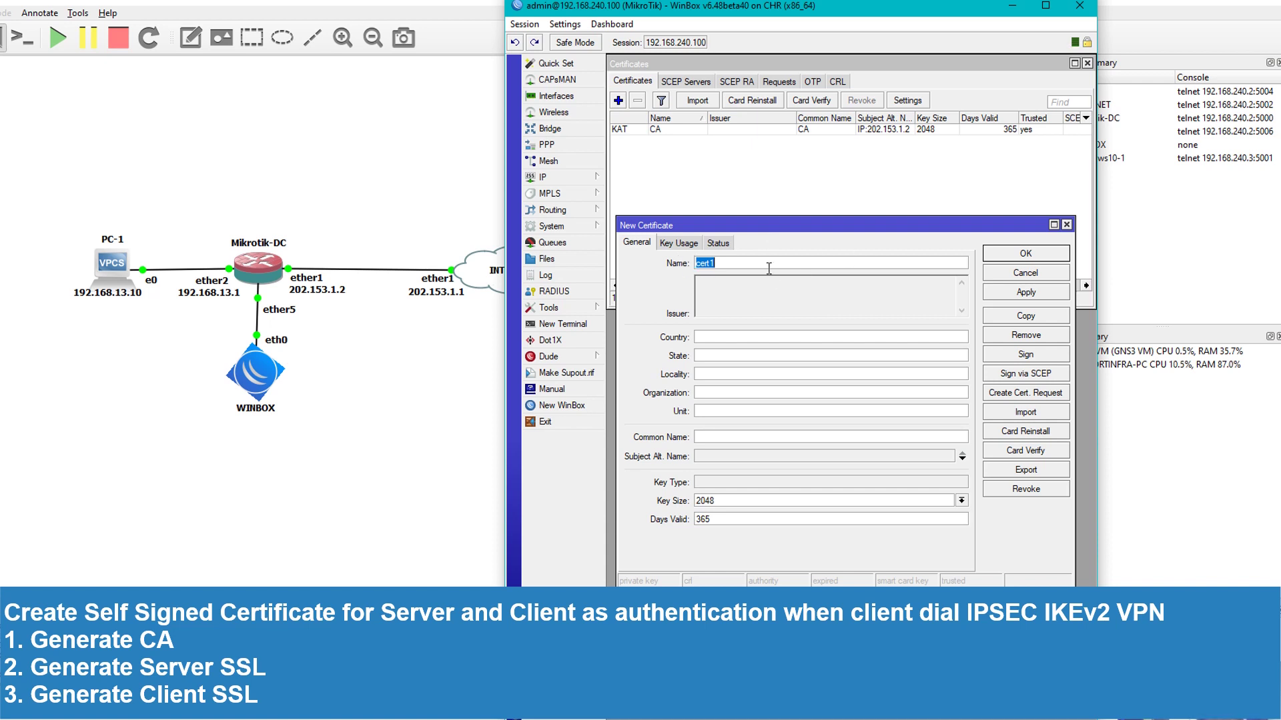
Fill in vpn.server details: country IN, MAKASSAR location, organization IT, common name vpn.server
text(vpn.server)
click(729, 340)
text(IN)
text(MAKASSAR)
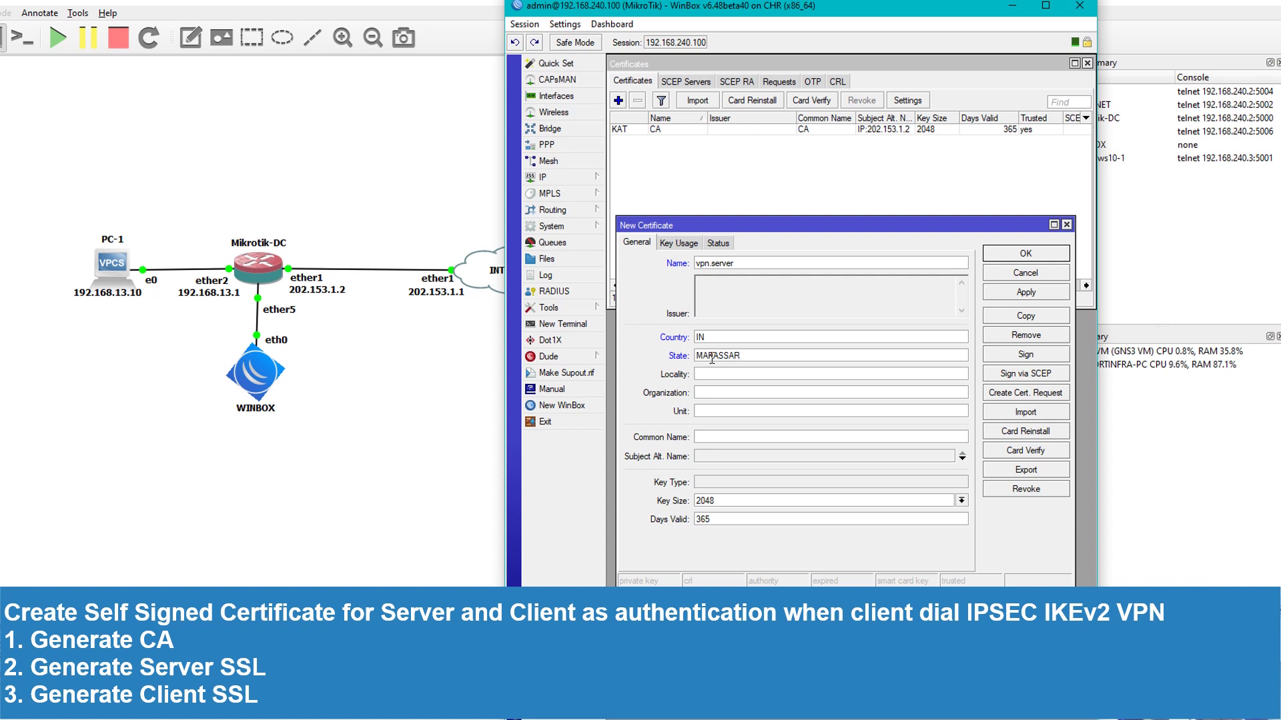
key(Tab)
text(MAKASSAR)
key(Tab)
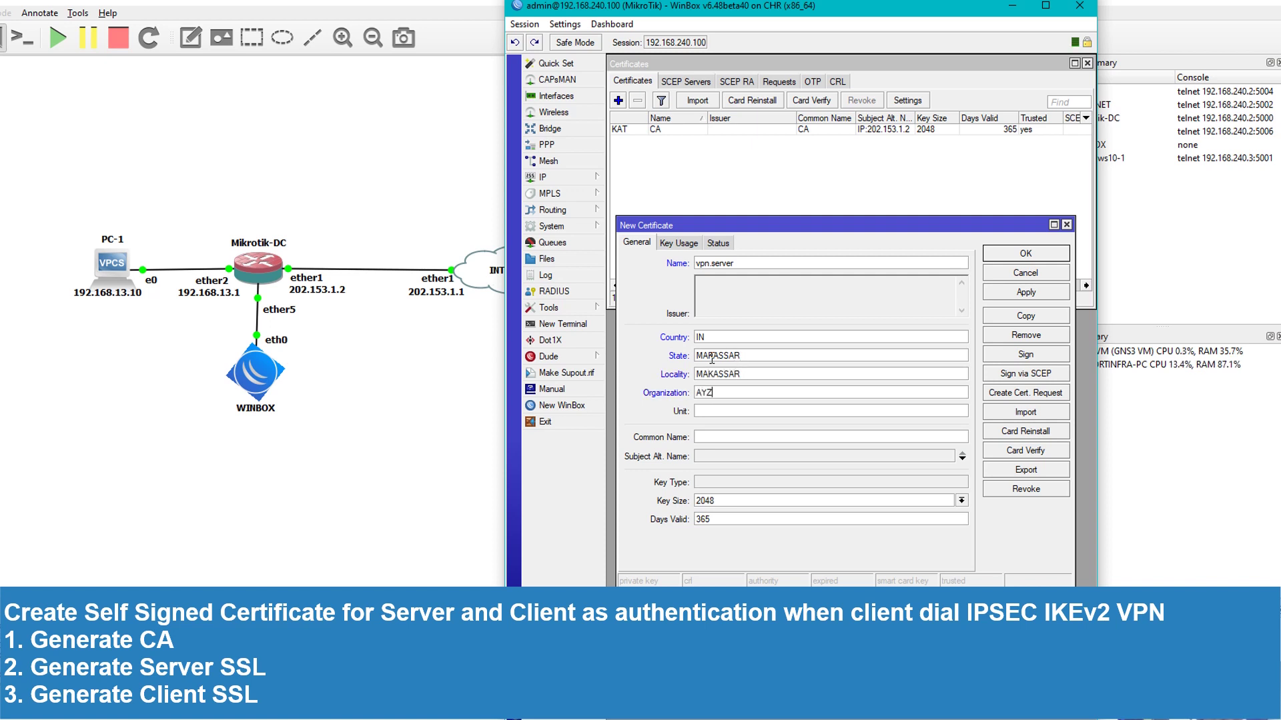
text(IT)
click(718, 435)
text(vpn.server)
Add IP 202.153.1.2 as the subject alternative name
click(720, 456)
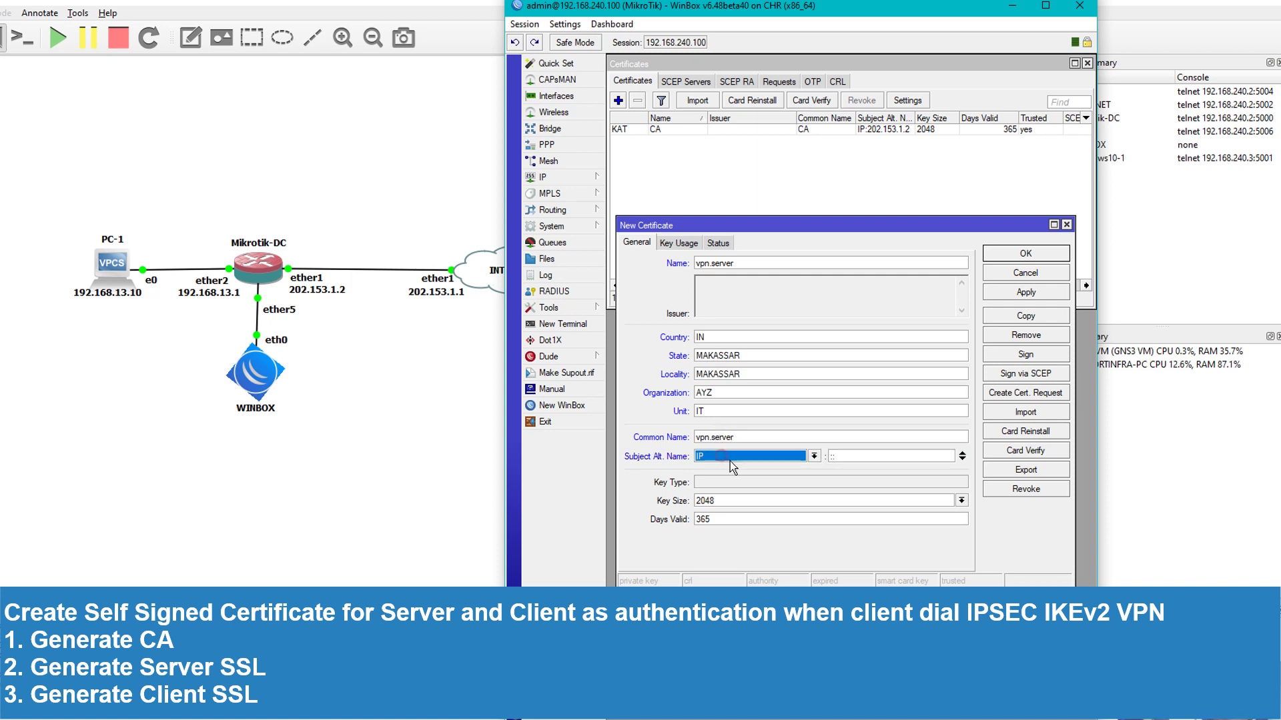
click(867, 456)
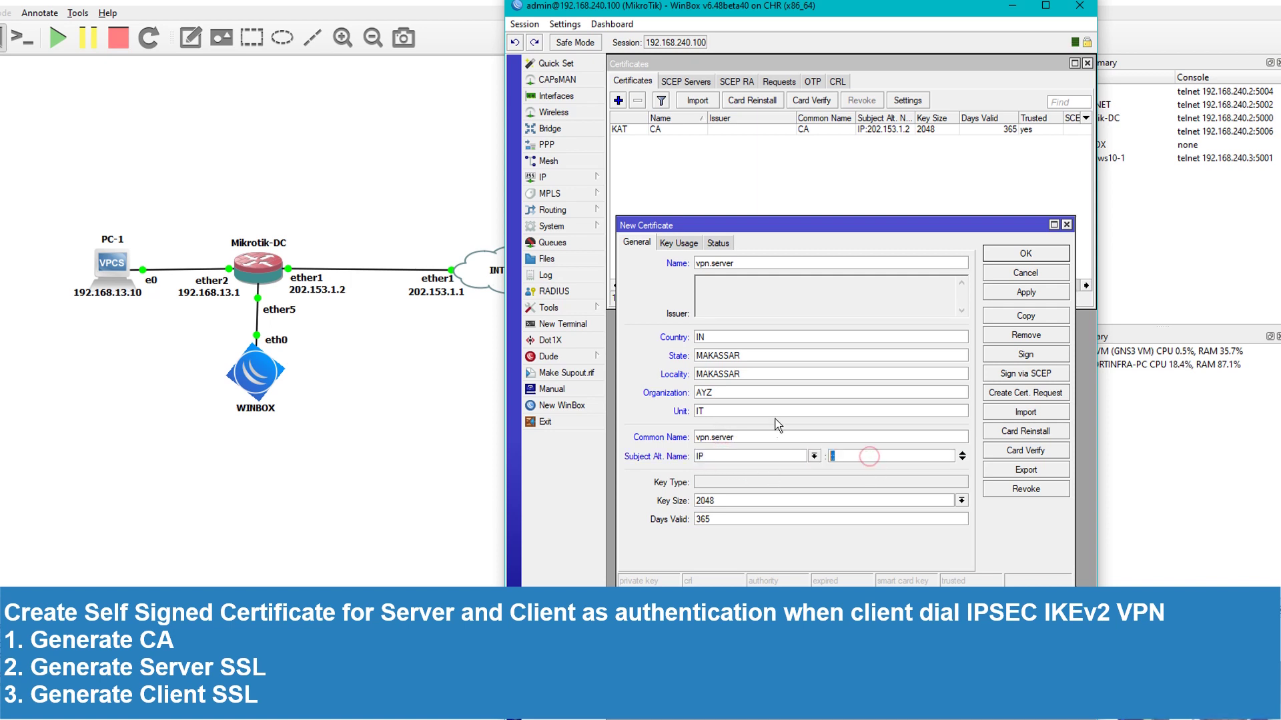
text(202.153.1.)
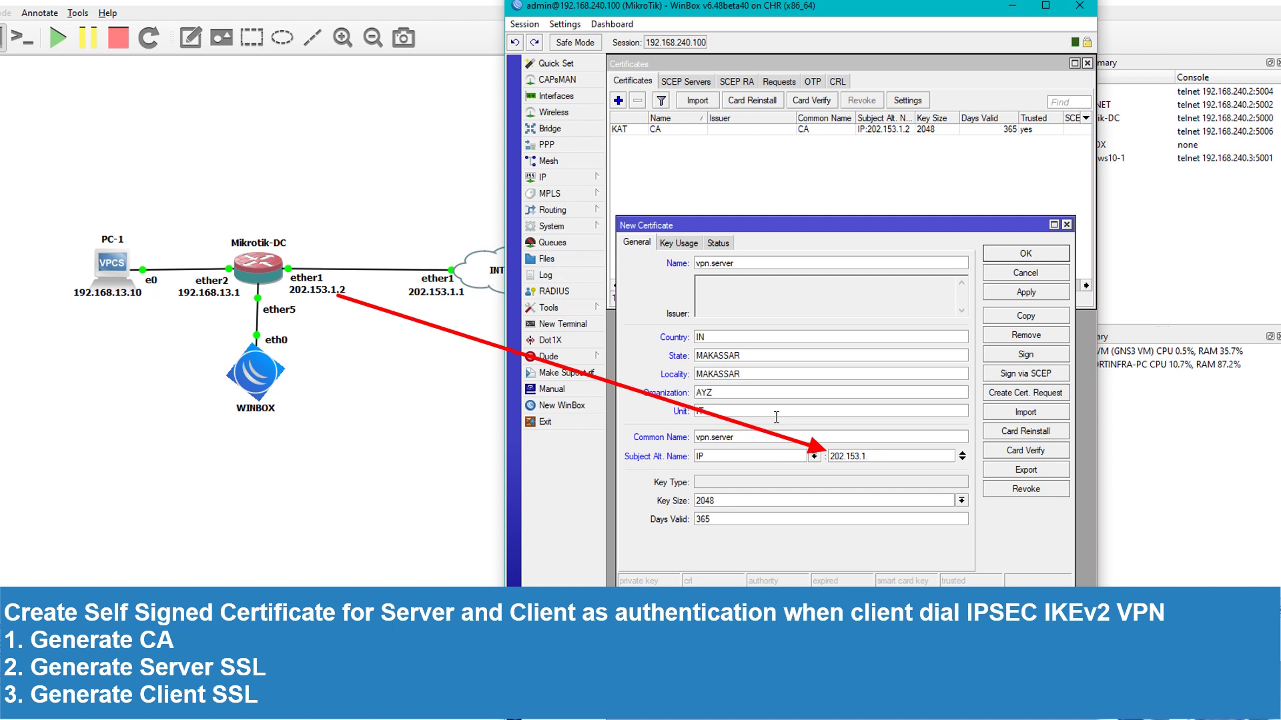
text(2)
Limit key usage to tls server only, apply the certificate, and begin signing it
click(684, 245)
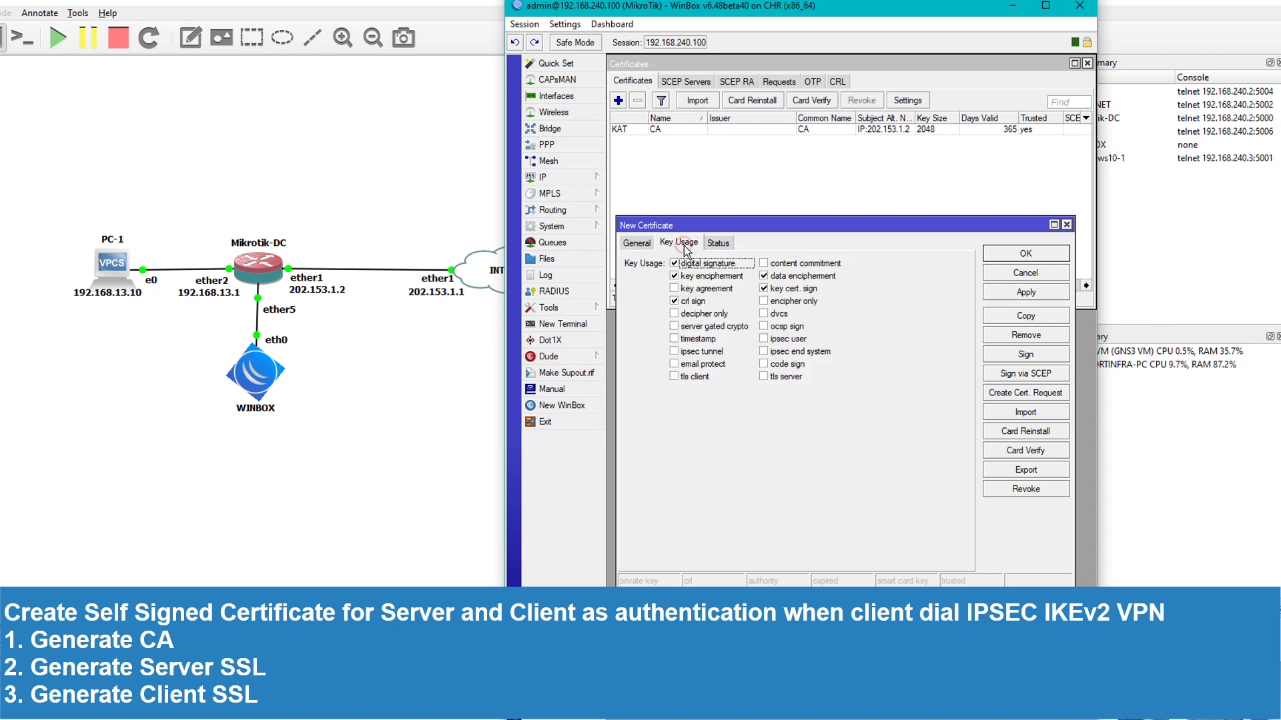
click(784, 377)
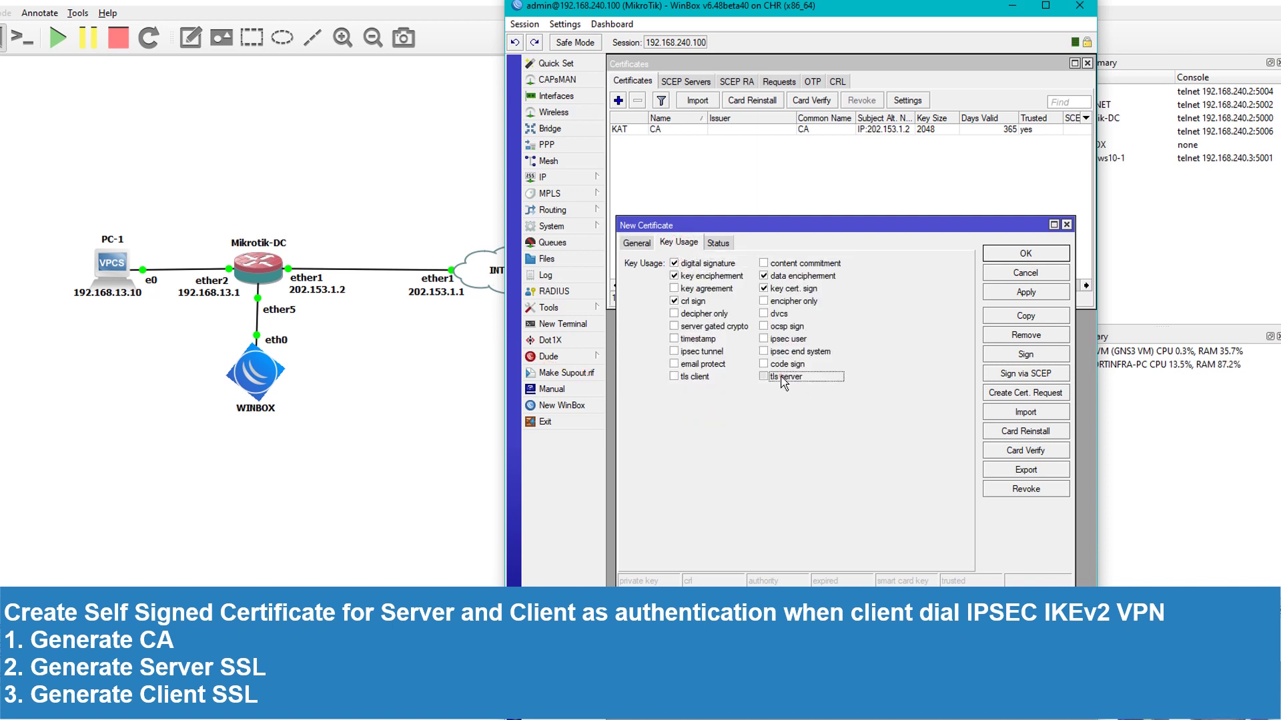
click(780, 290)
click(778, 277)
click(704, 265)
click(707, 277)
click(694, 302)
click(1017, 298)
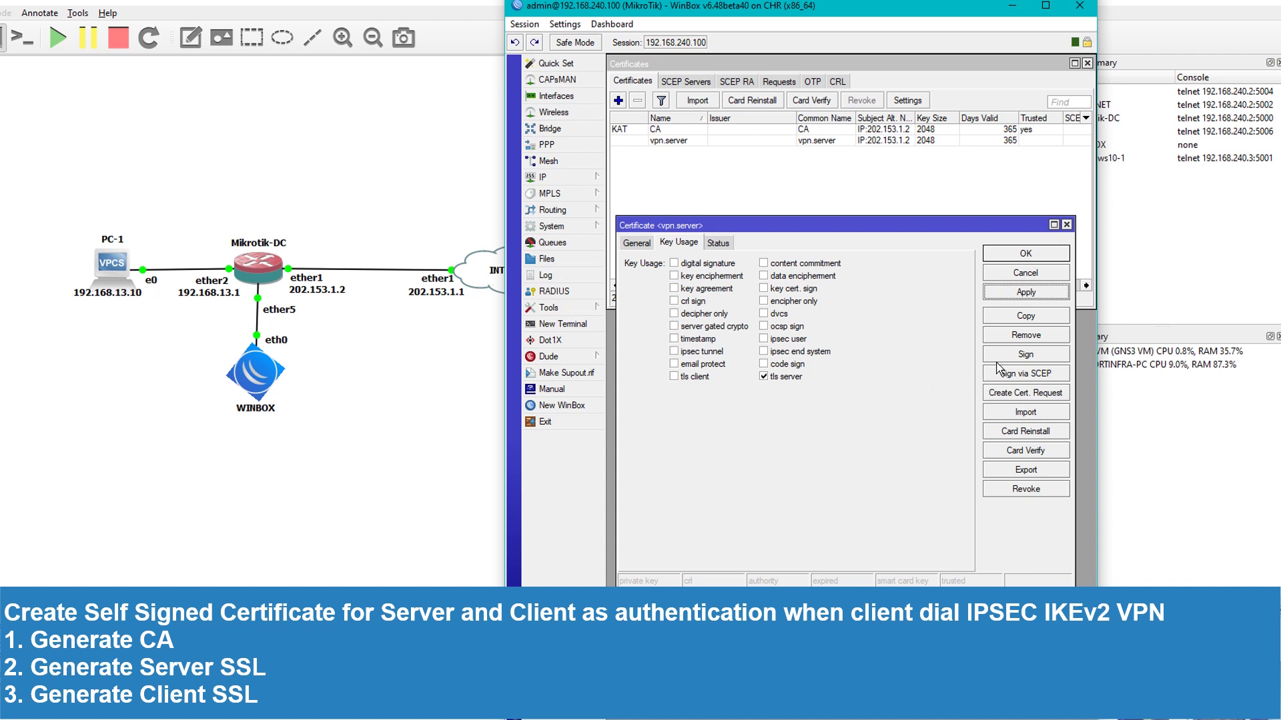
click(1021, 356)
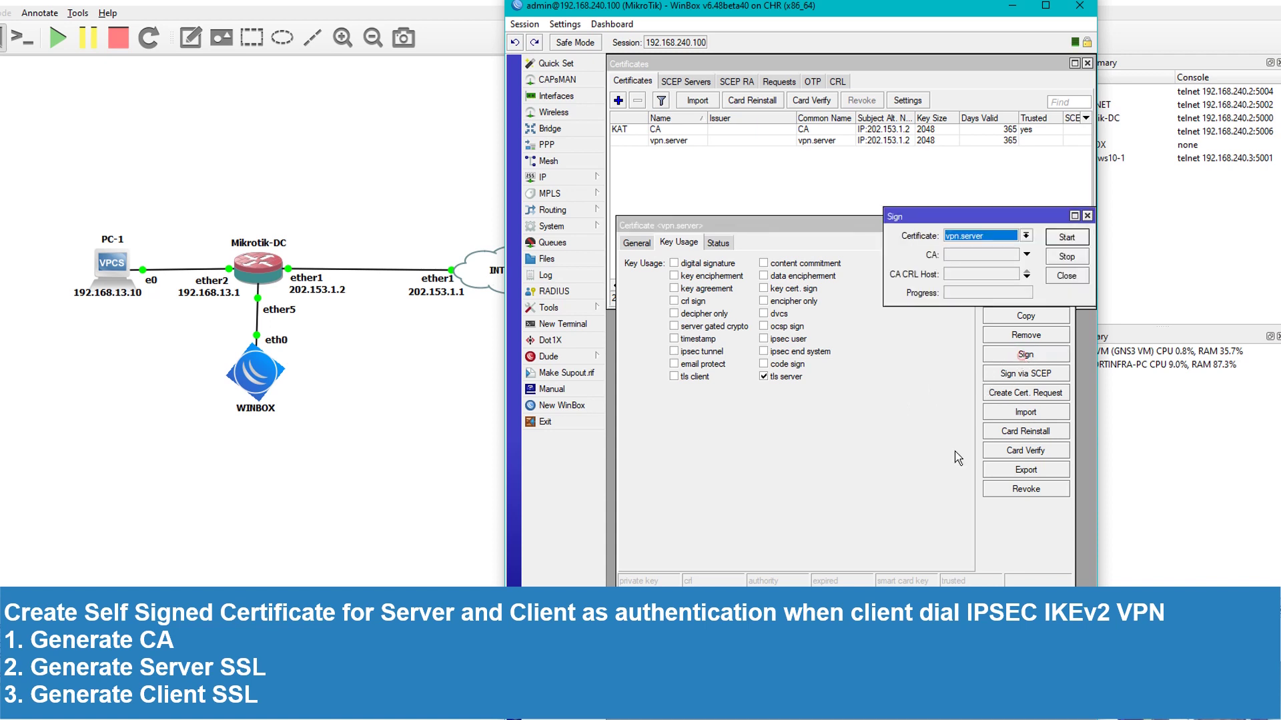
Sign vpn.server with the CA certificate and close the Sign and vpn.server windows
click(976, 238)
click(976, 238)
click(976, 239)
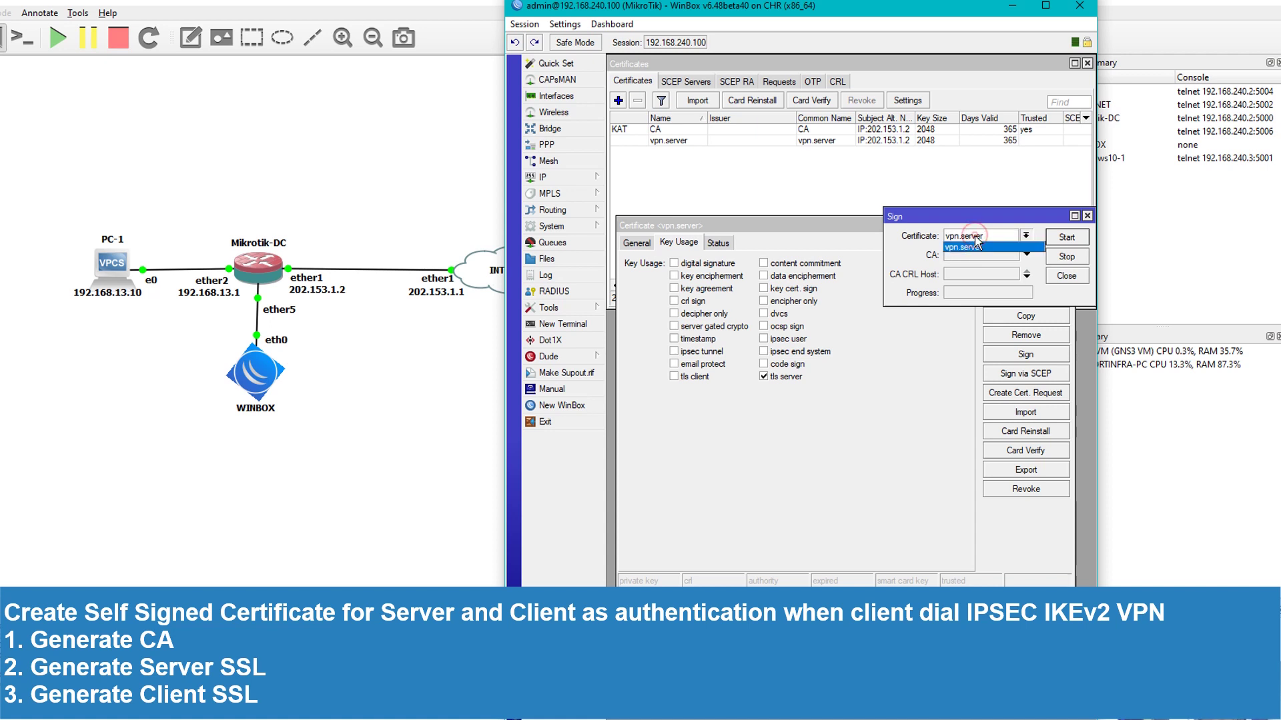
click(976, 246)
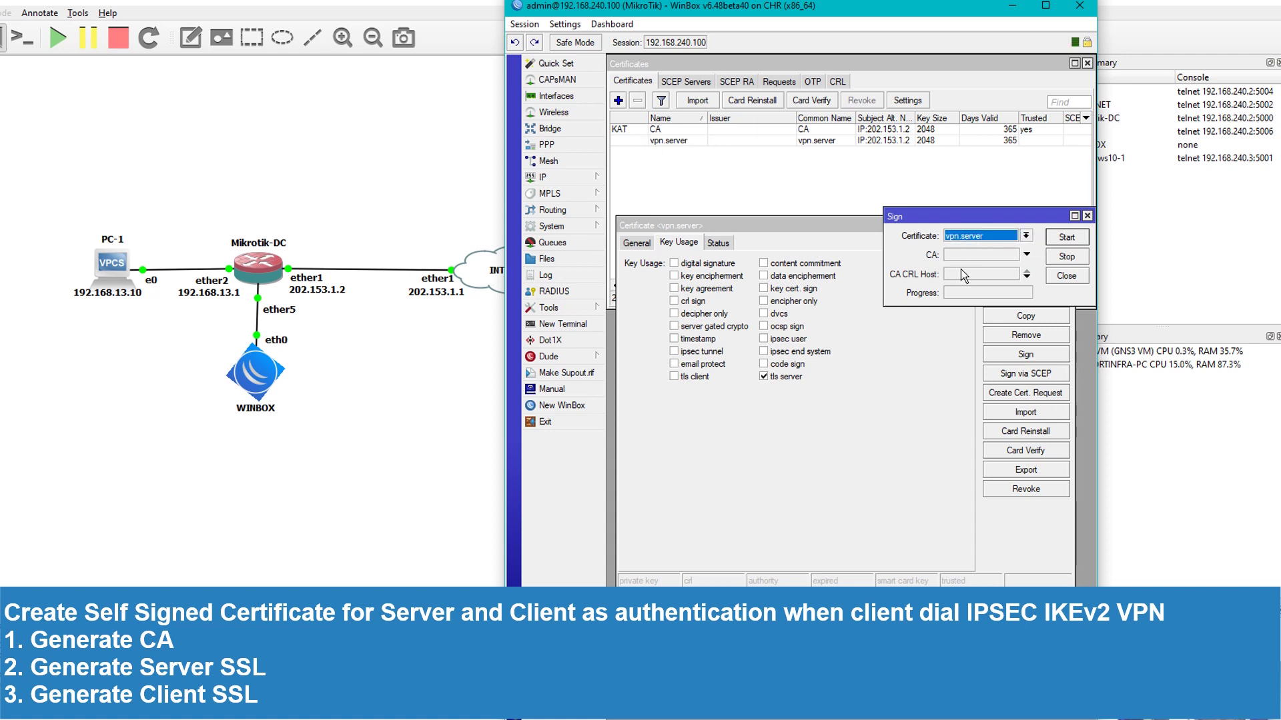
click(978, 256)
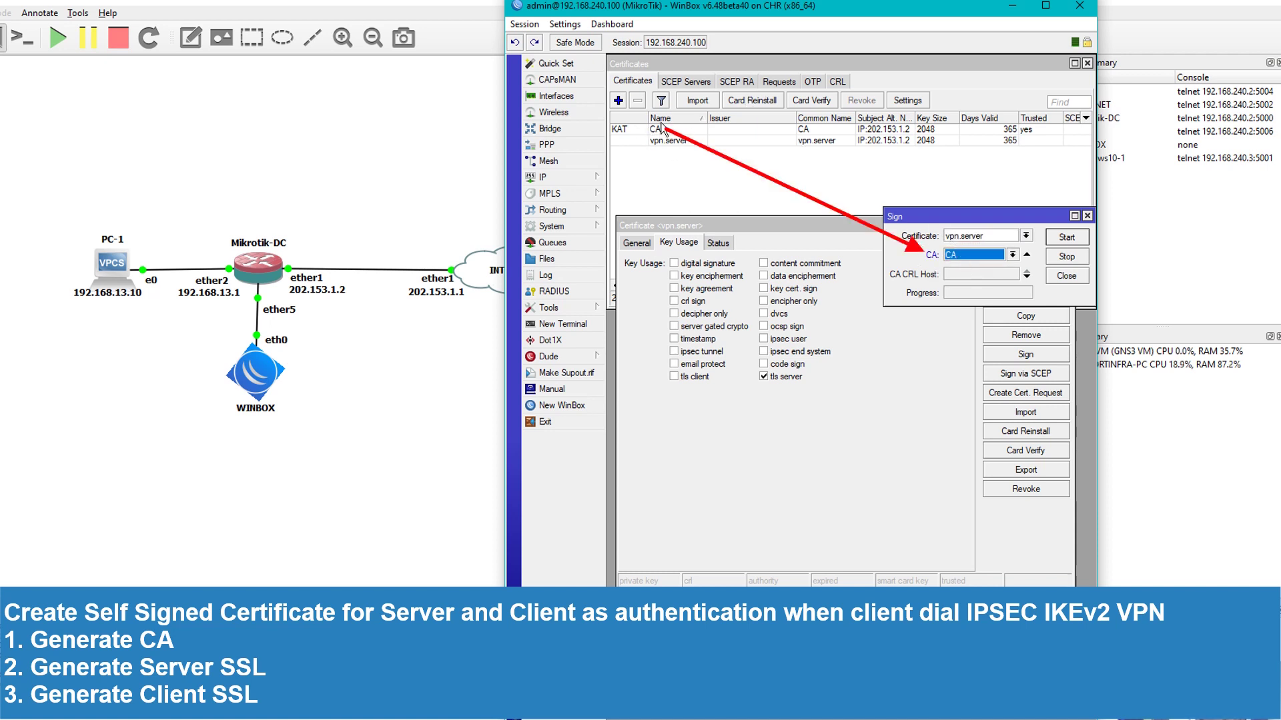
click(1078, 236)
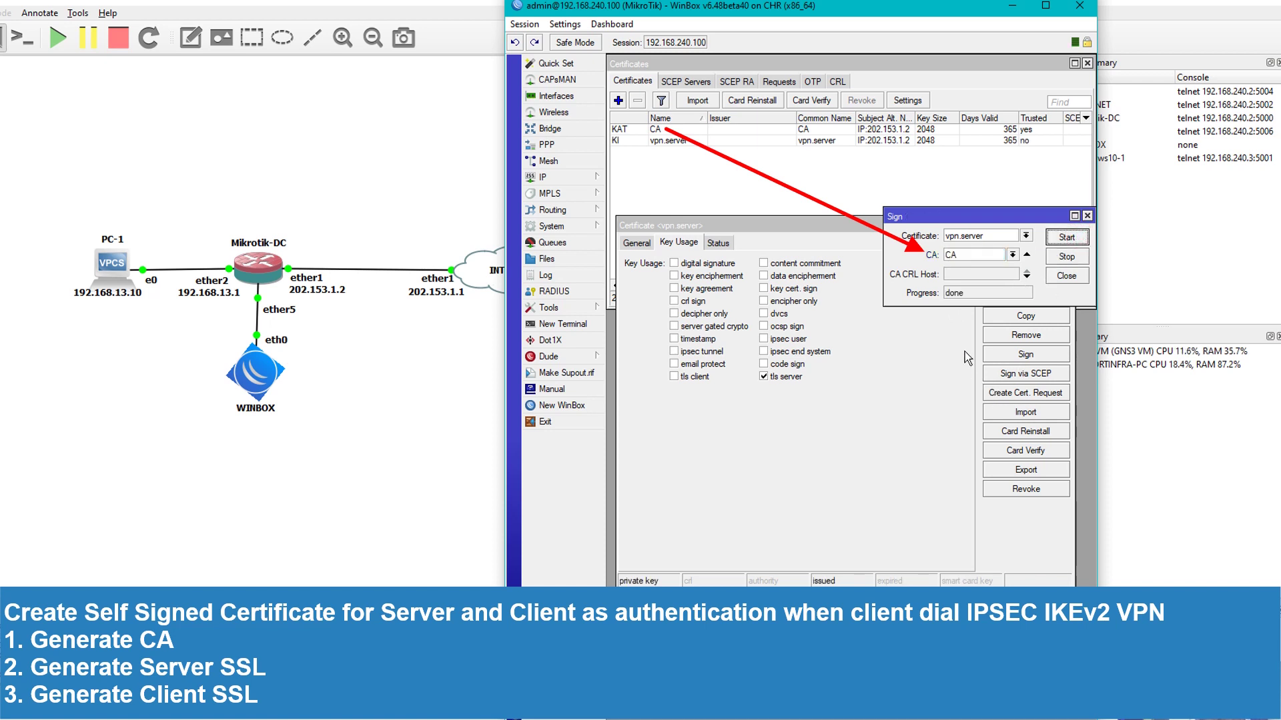
double_click(973, 293)
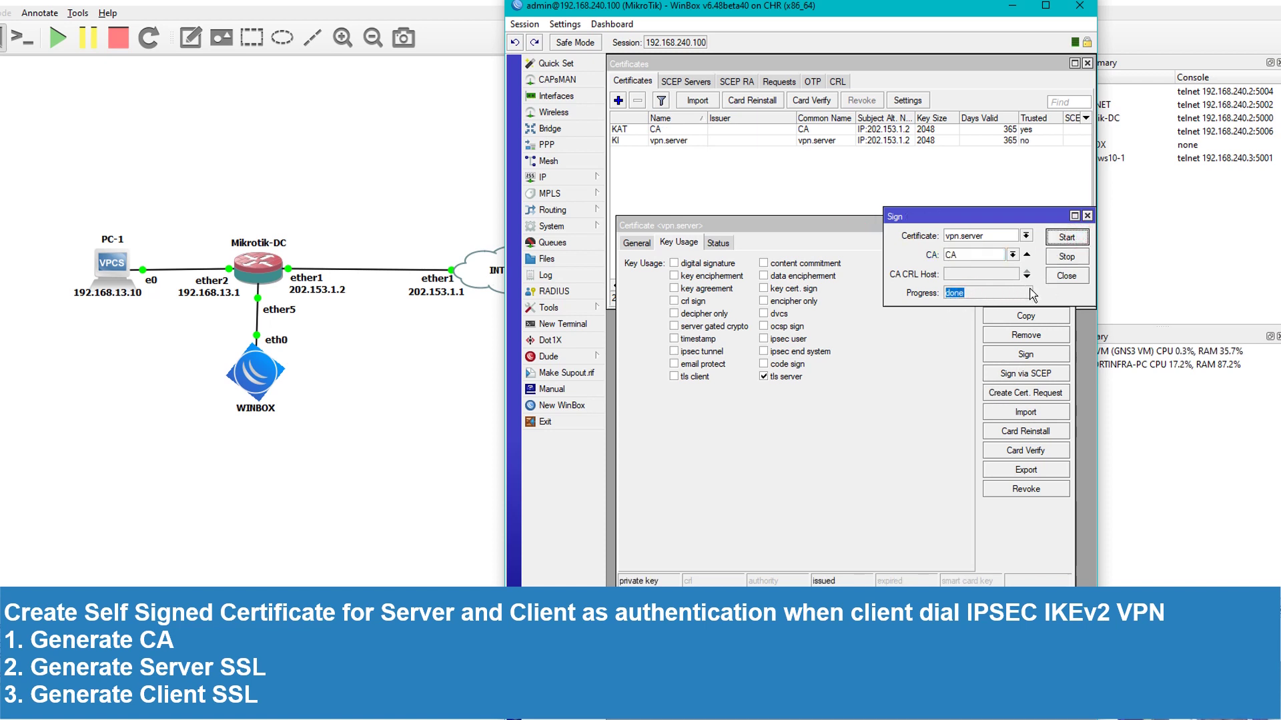
click(1066, 275)
click(1022, 251)
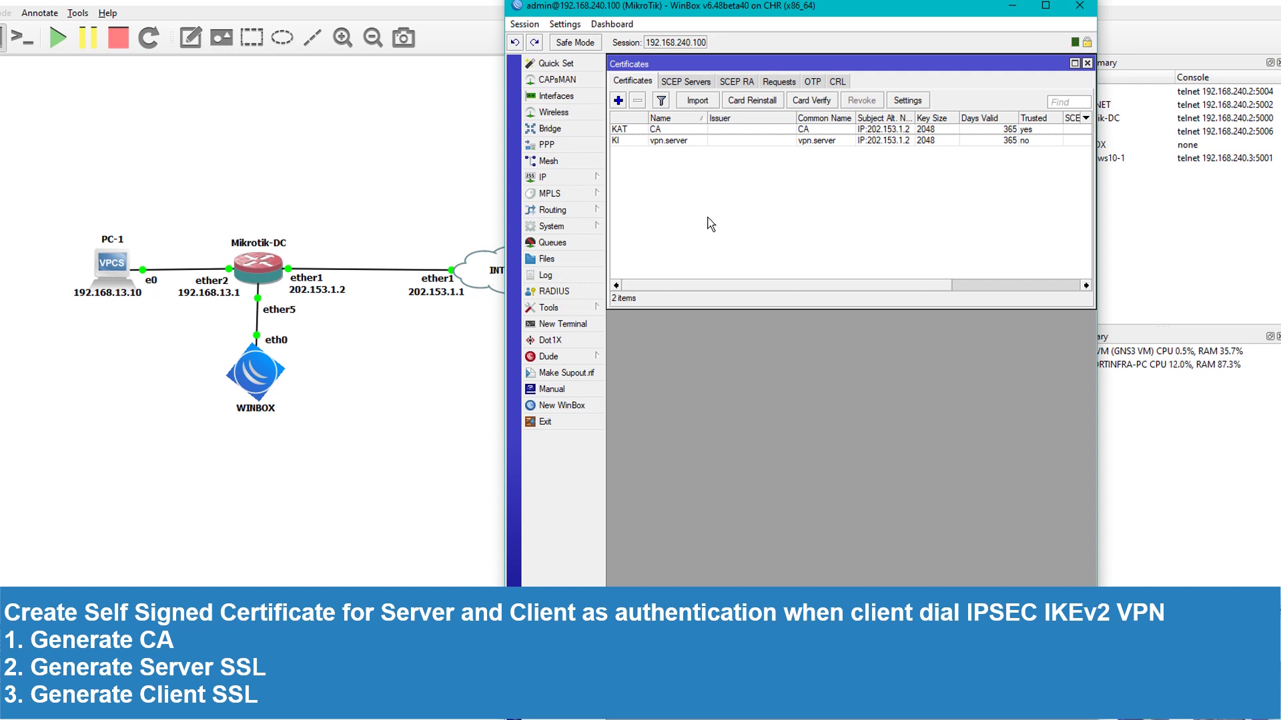
Create a new certificate with country IN, MAKASSAR location, common name CA.Client and alt name IP 202.153.1.2
click(617, 101)
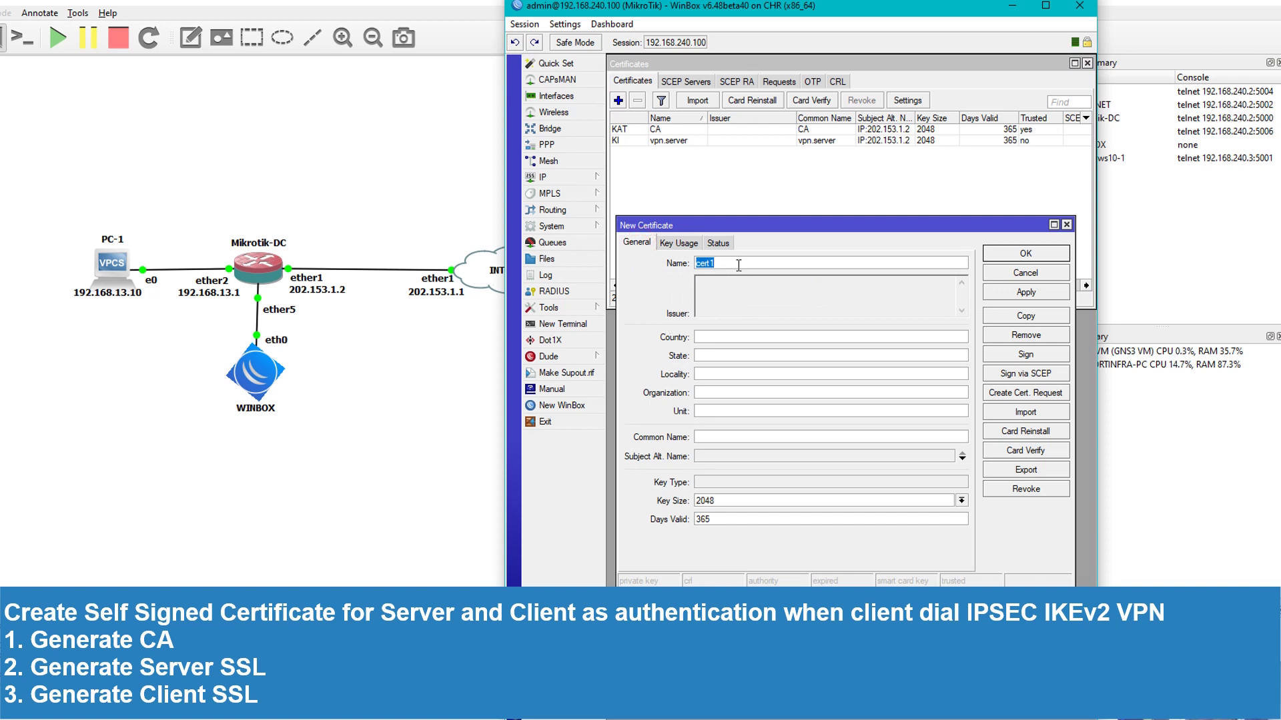
text(CA.Client)
click(733, 338)
text(IN)
text(MAKASSAR)
text(MAKAS)
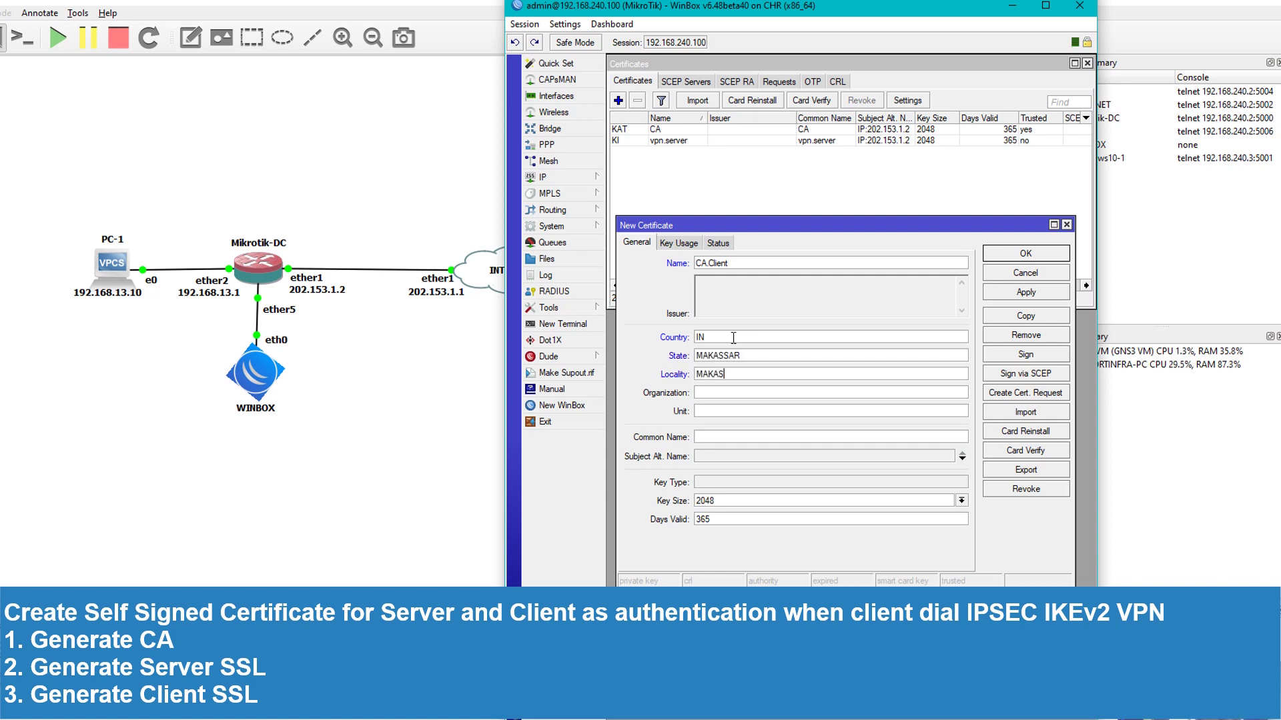
text(SAR)
click(734, 437)
text(CA.Client)
click(743, 456)
click(828, 457)
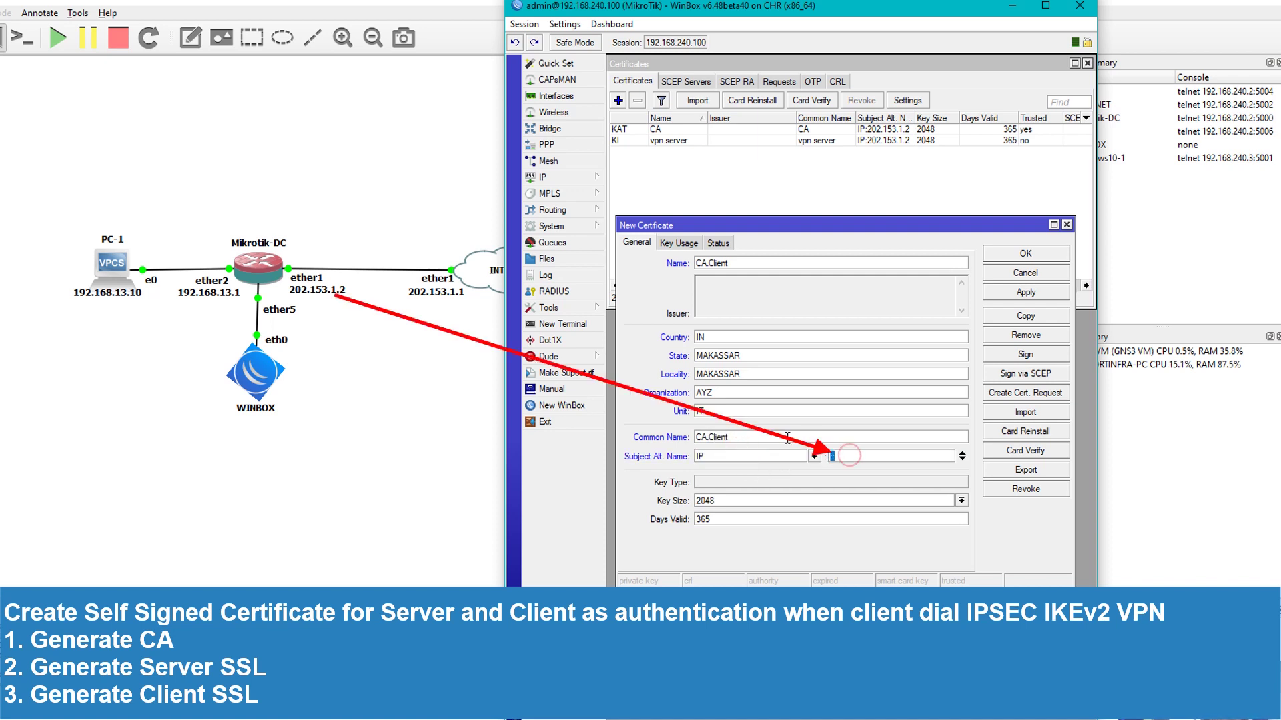
text(202.153.1.2)
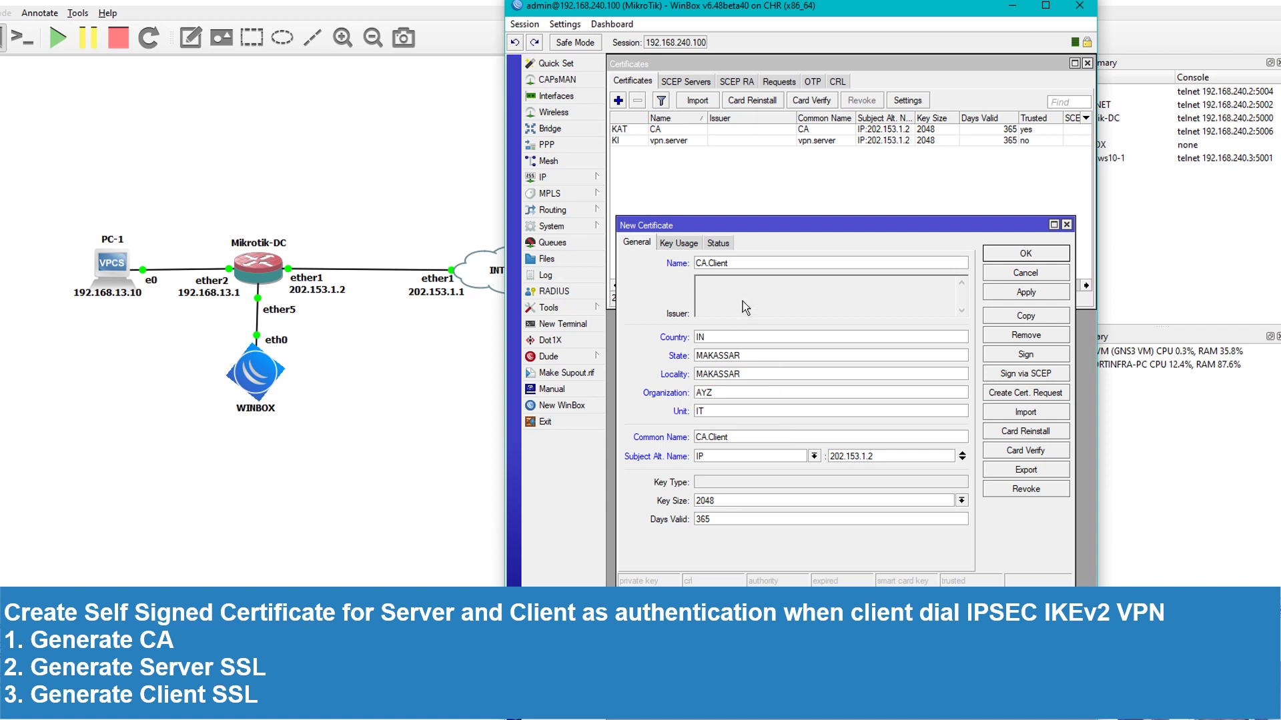
Restrict key usage to tls client only and apply the CA.Client certificate
click(678, 243)
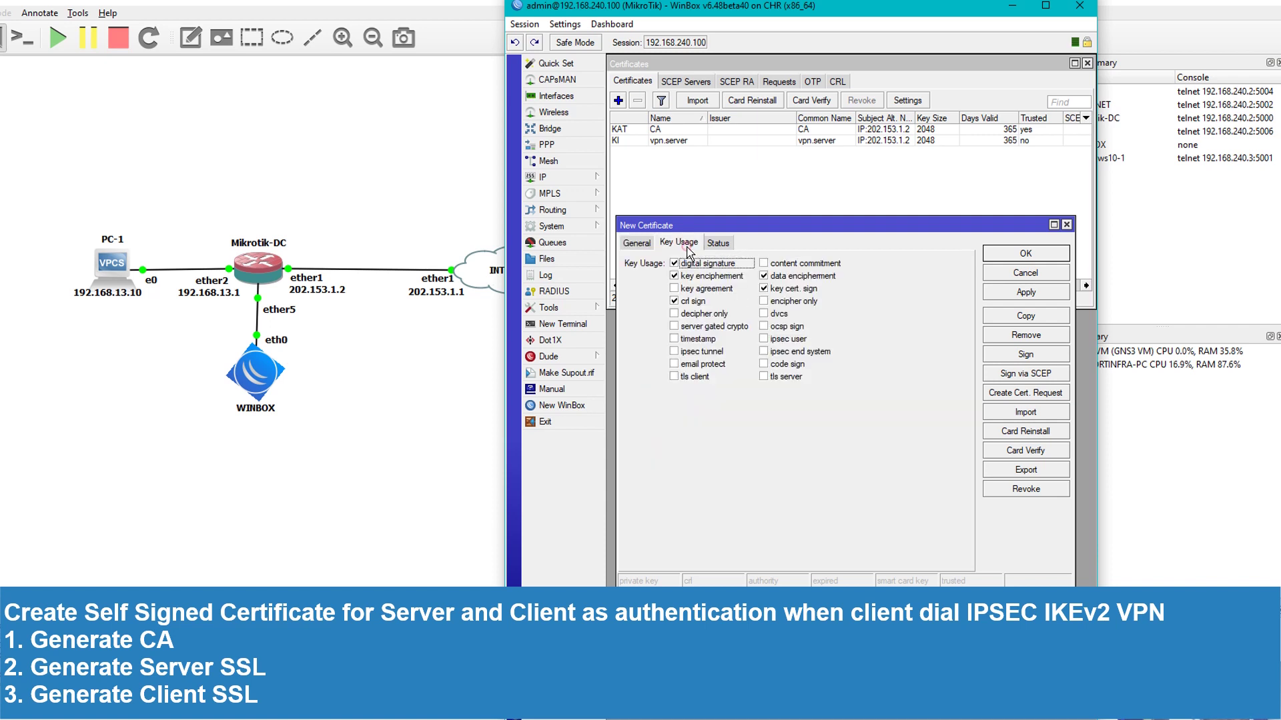
click(692, 301)
click(694, 276)
click(695, 264)
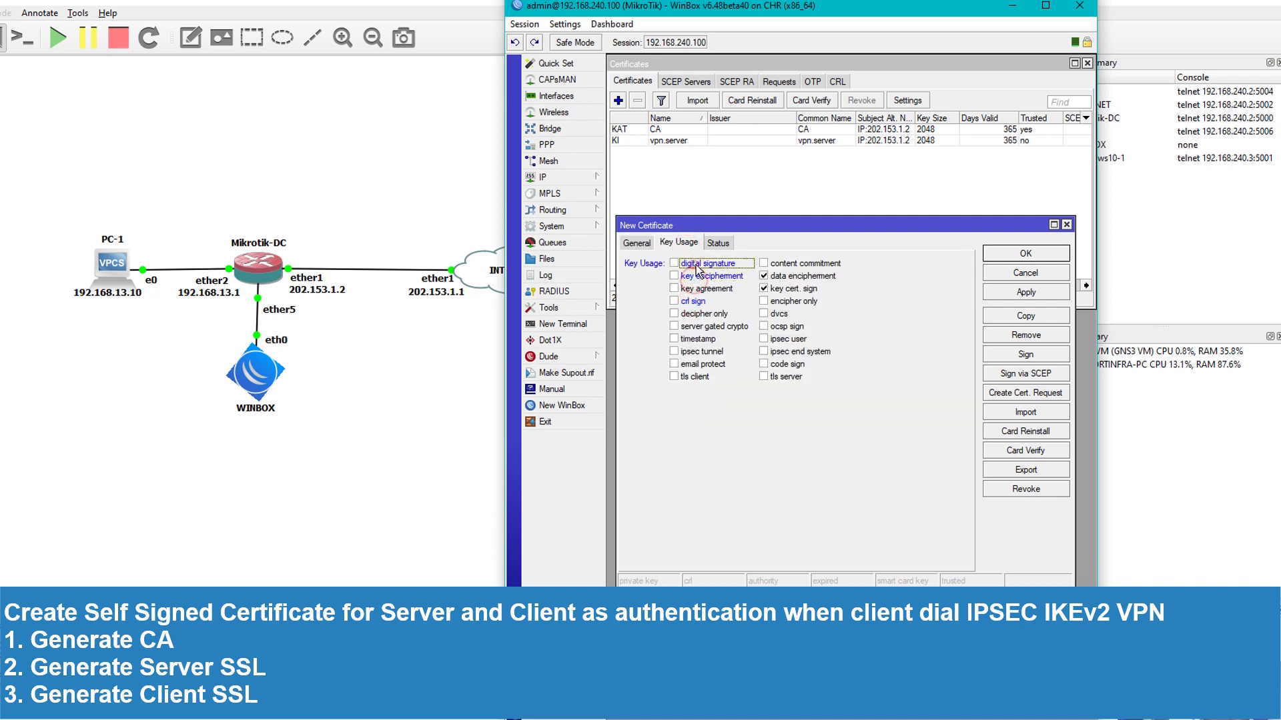
click(785, 276)
click(786, 289)
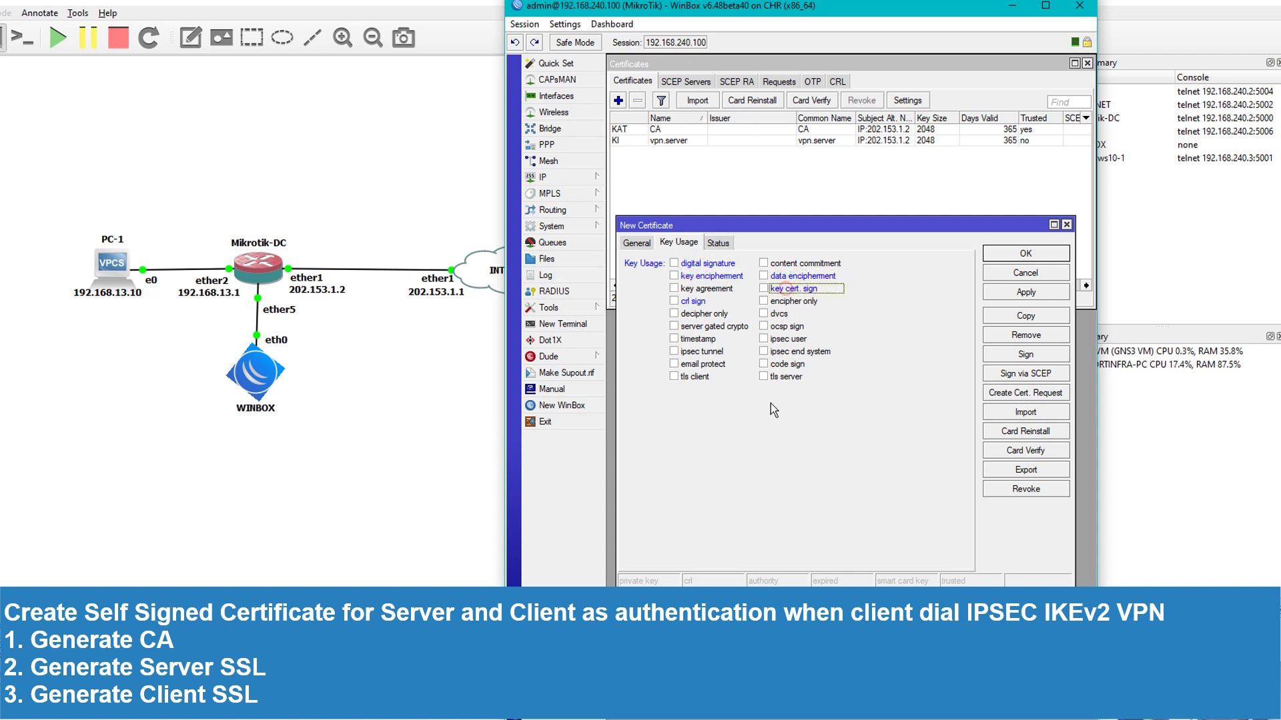
click(674, 377)
click(640, 243)
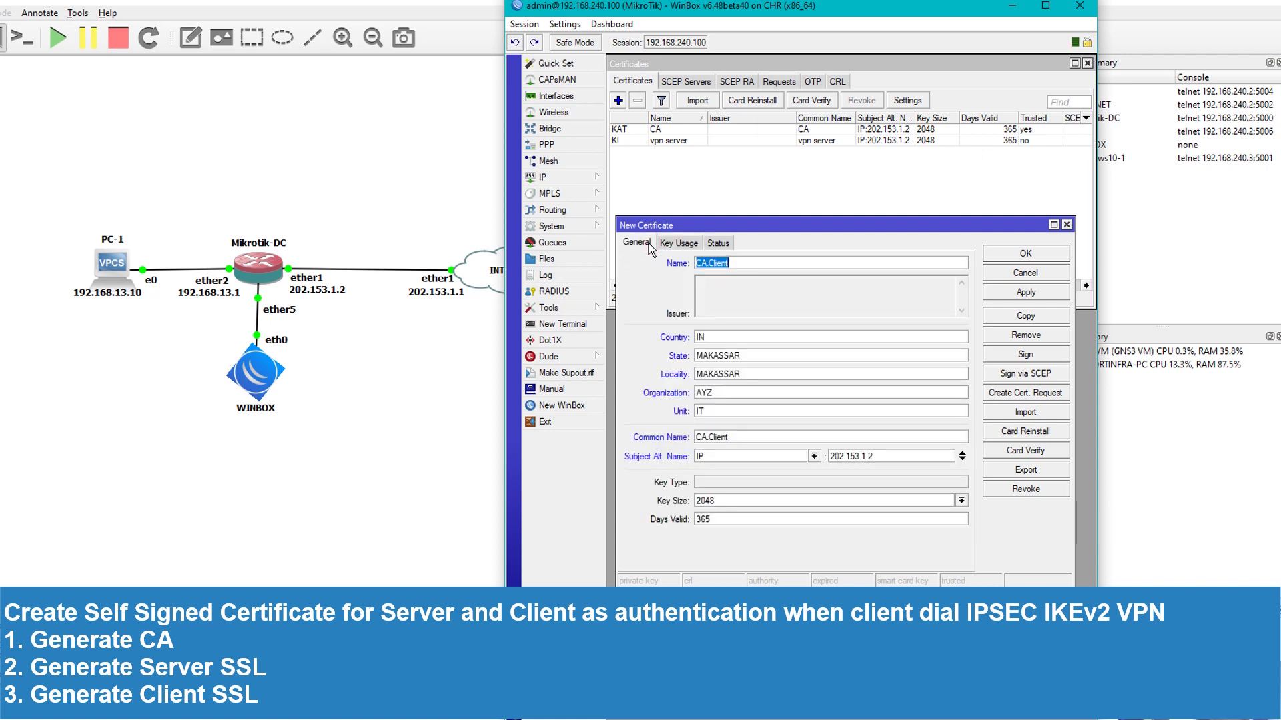
double_click(711, 520)
click(721, 523)
double_click(711, 521)
click(712, 524)
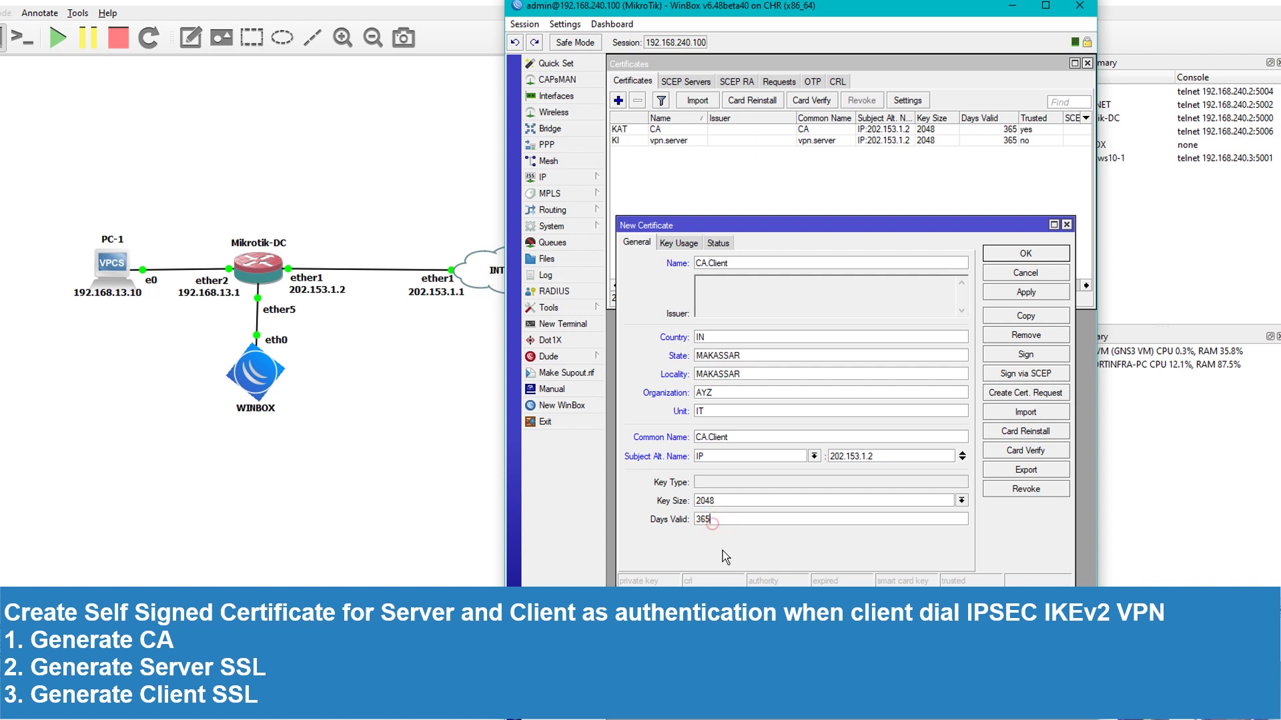
click(679, 243)
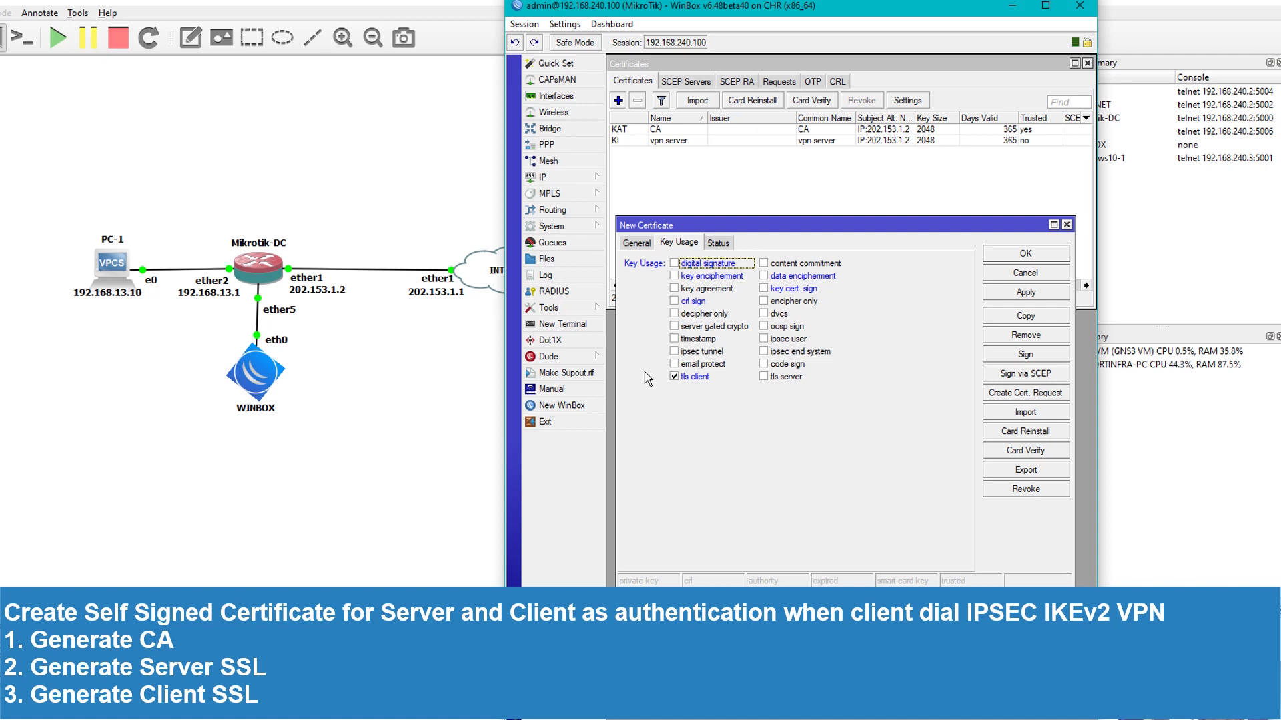
click(1023, 295)
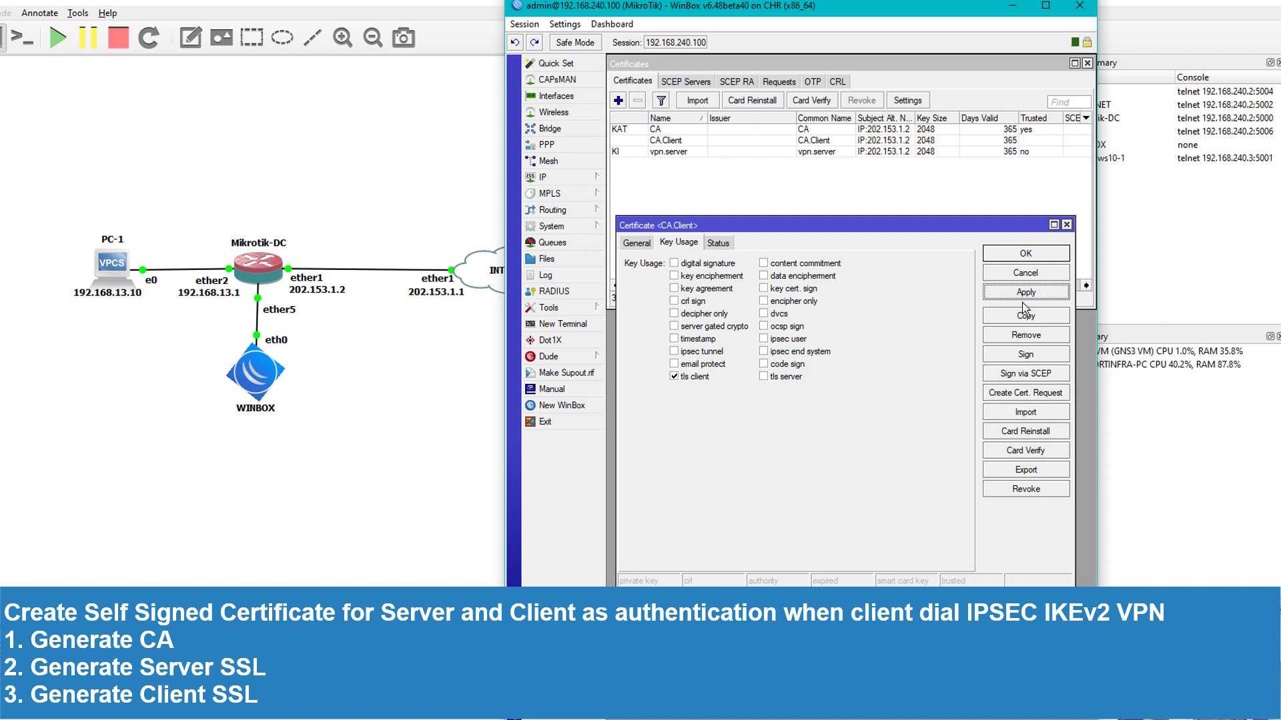
Copy CA.Client into a new certificate named vpn.client with common name vpn.client, and apply it
click(1019, 316)
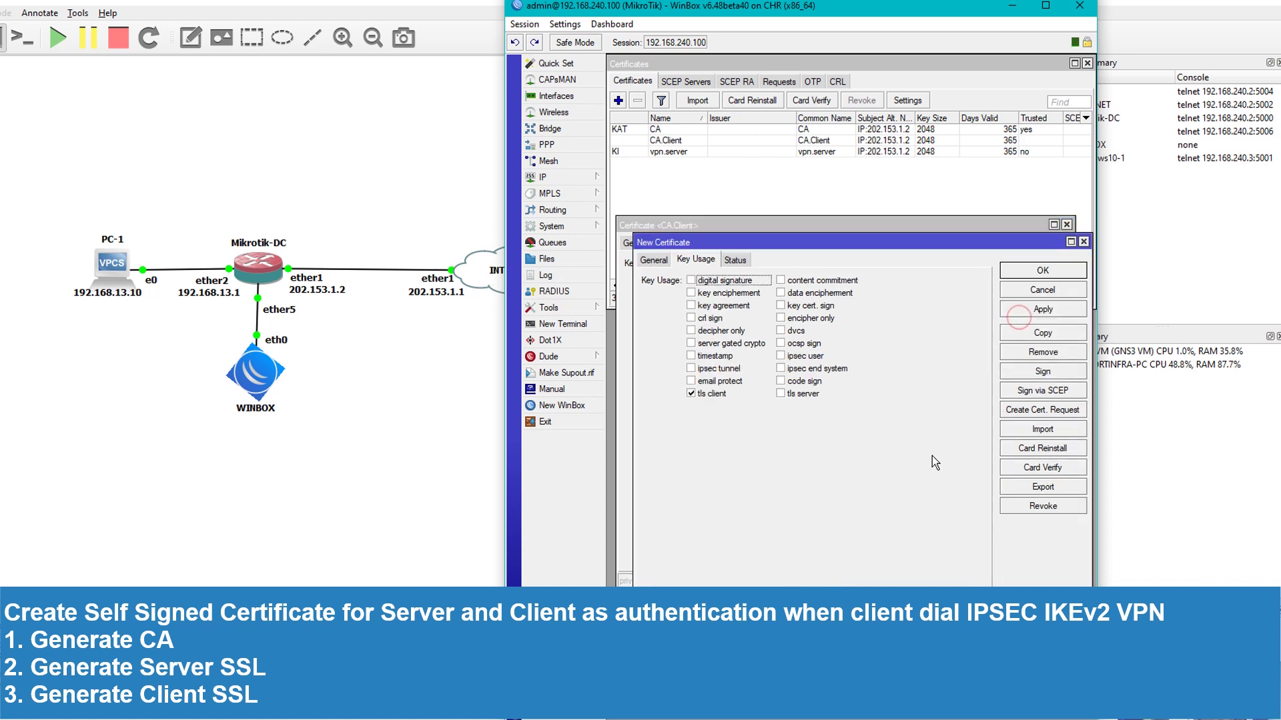
click(654, 261)
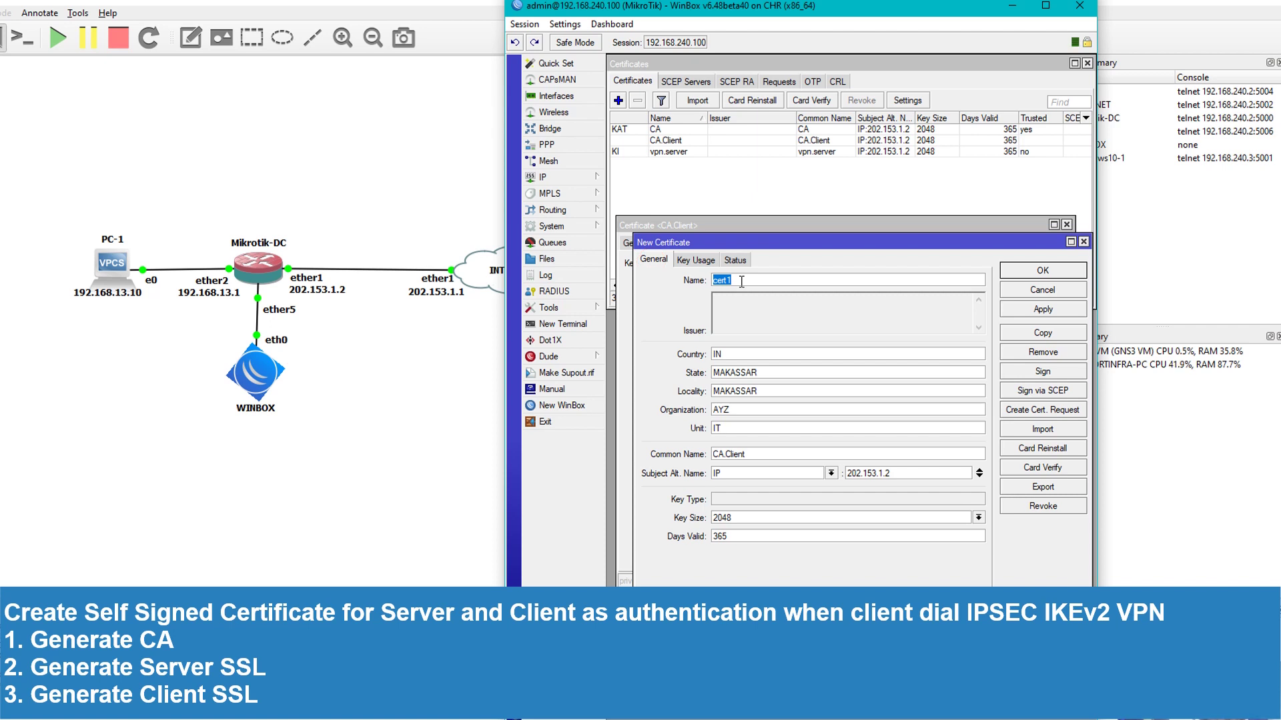
text(vpn.client)
drag(750, 455, 688, 460)
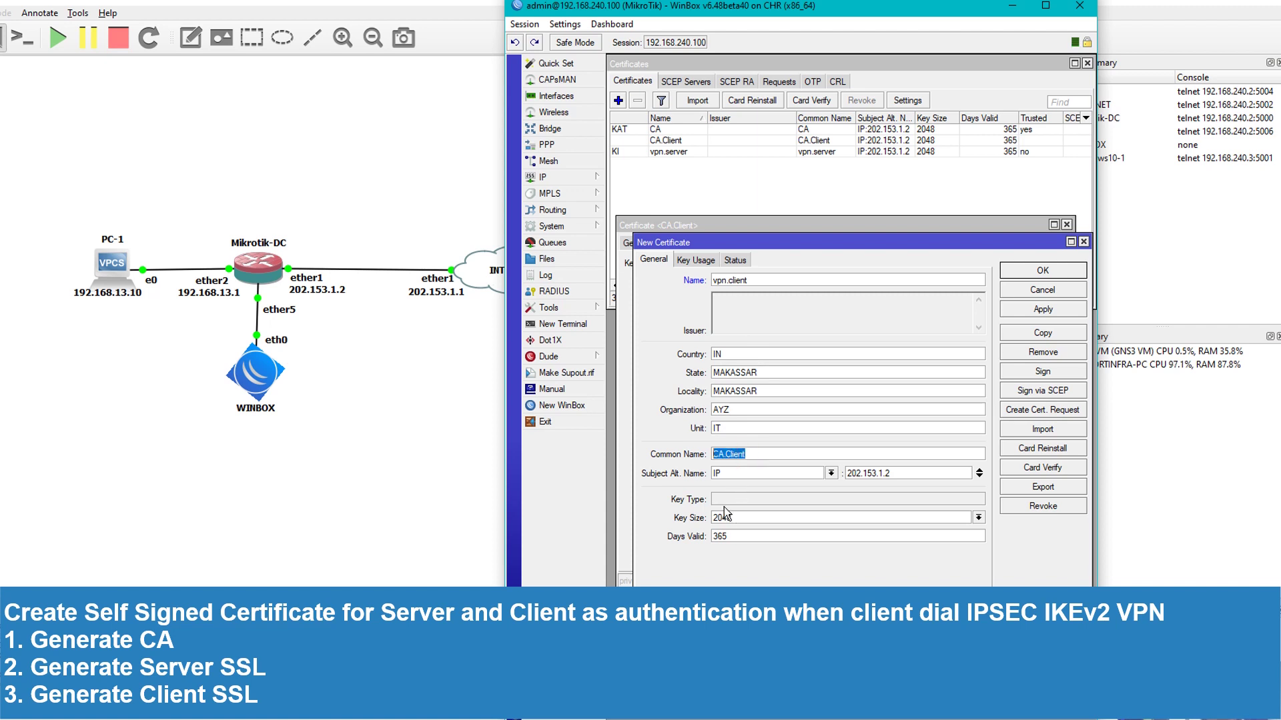
text(vpn.cli)
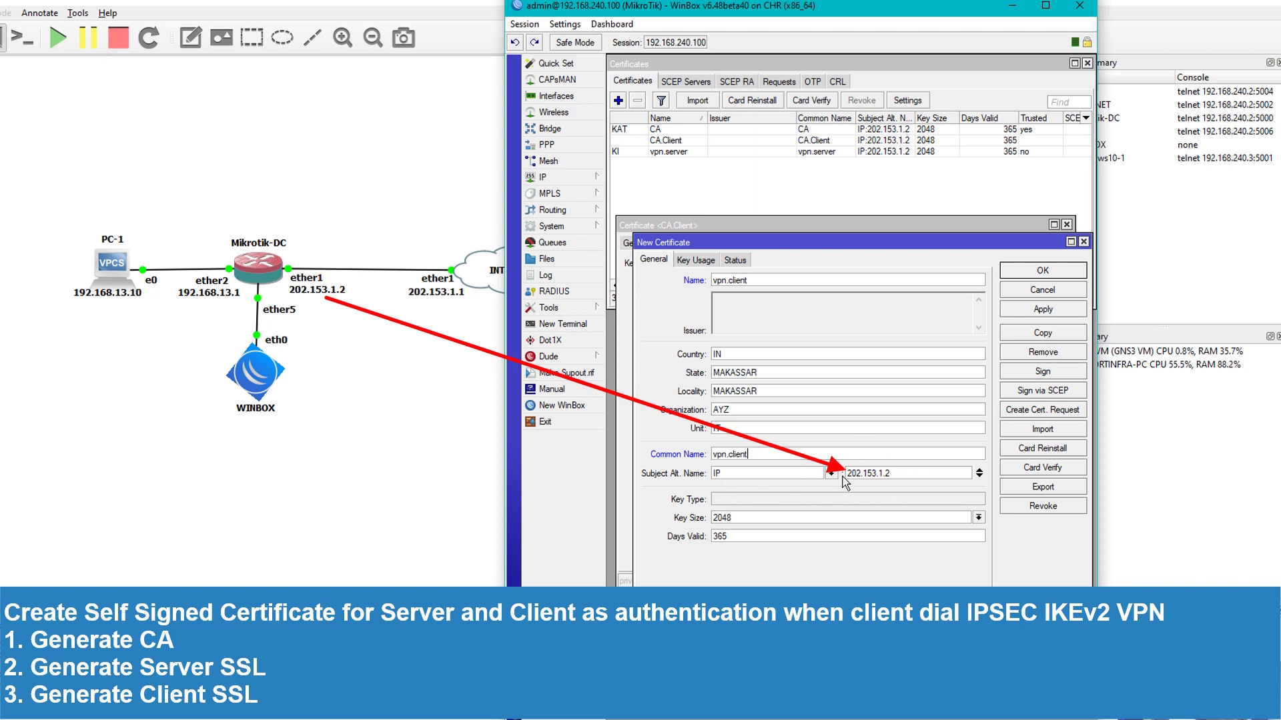
click(697, 263)
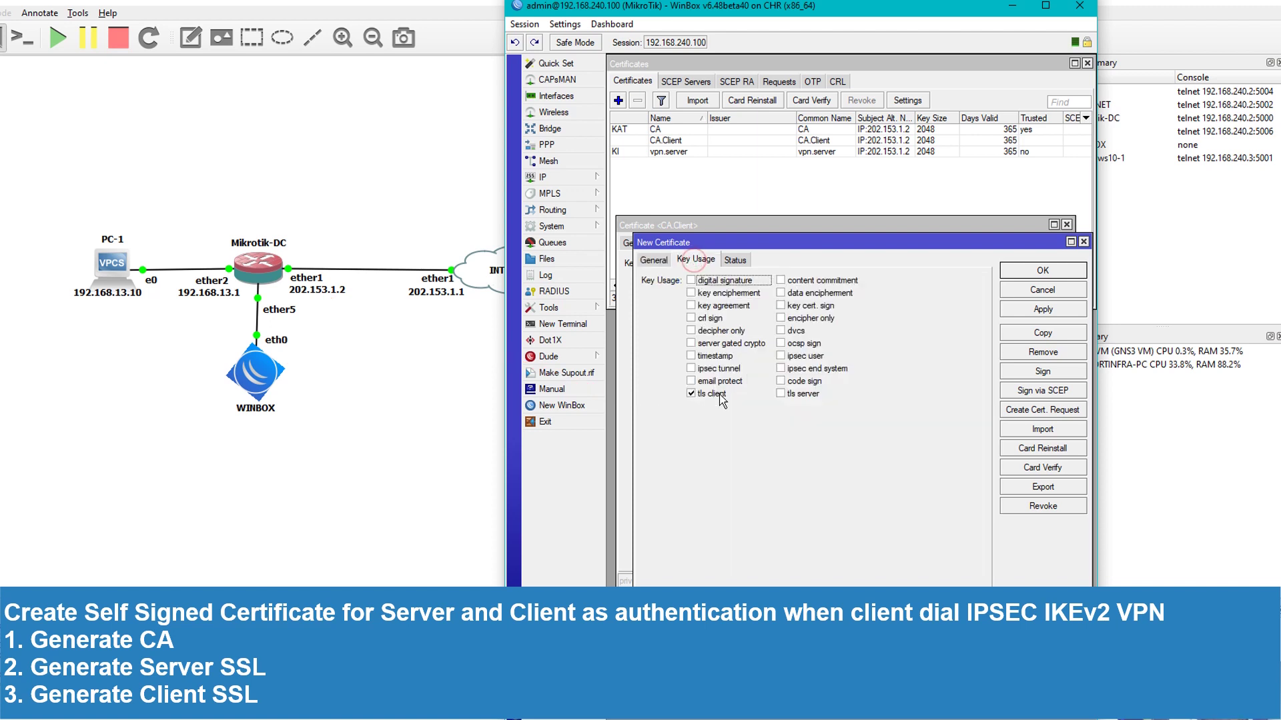
click(653, 260)
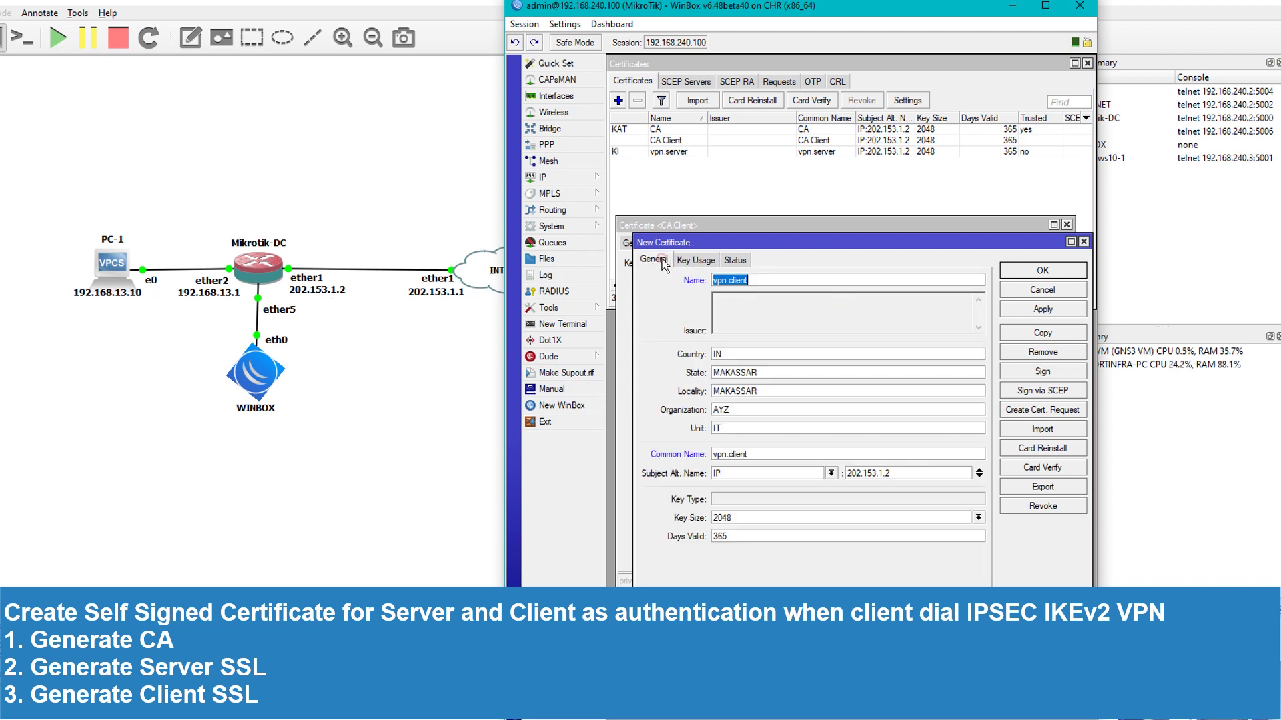
click(1043, 310)
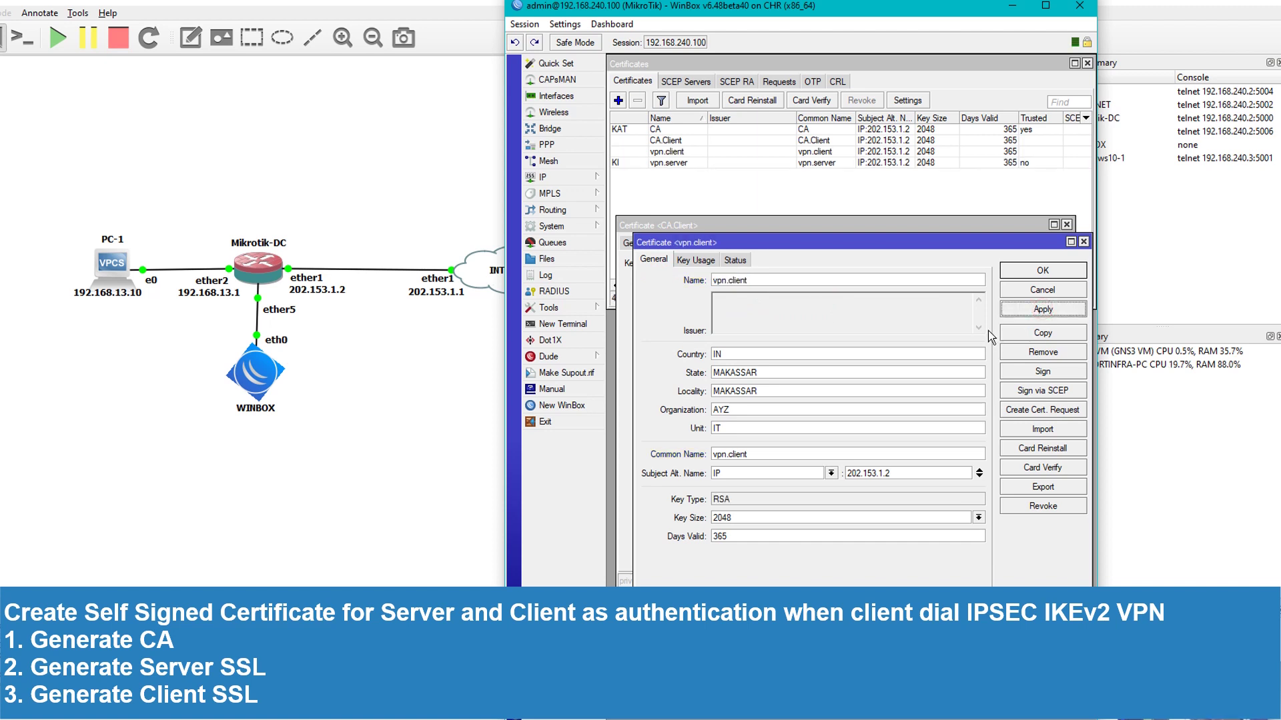
Sign vpn.client with the CA, then close the Sign, vpn.client and CA.Client windows
click(1043, 372)
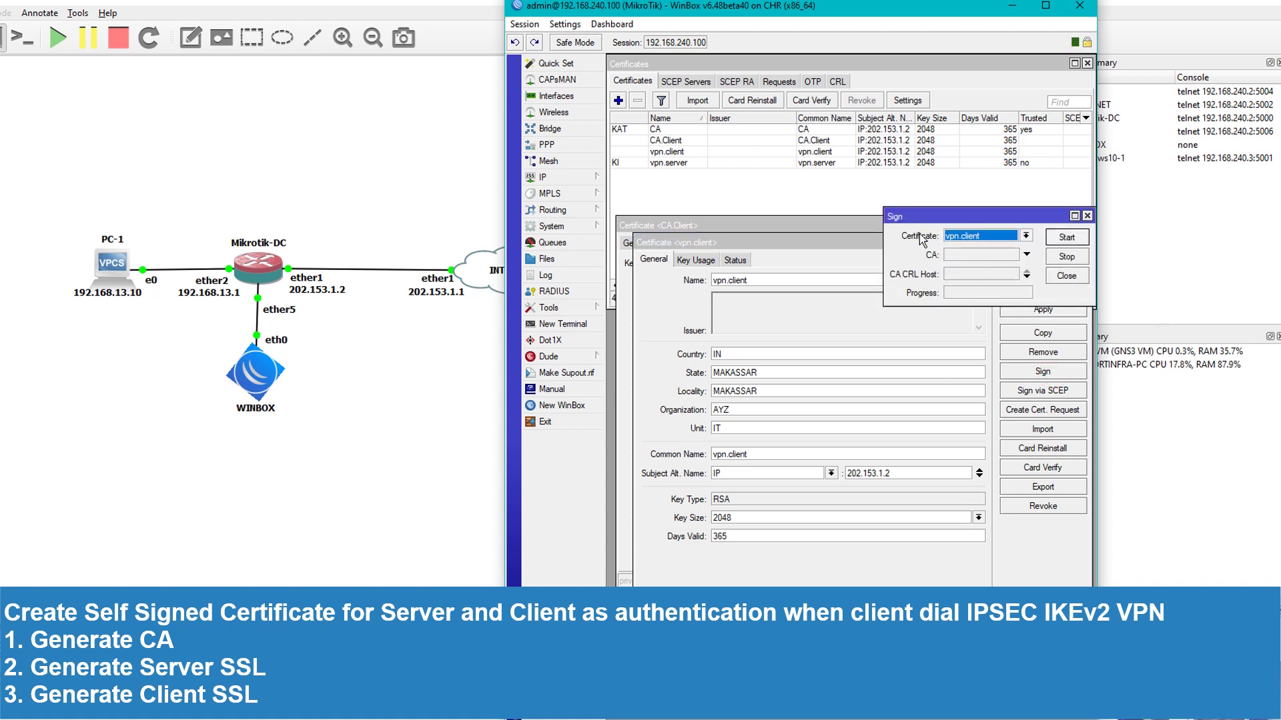
click(1026, 254)
click(981, 265)
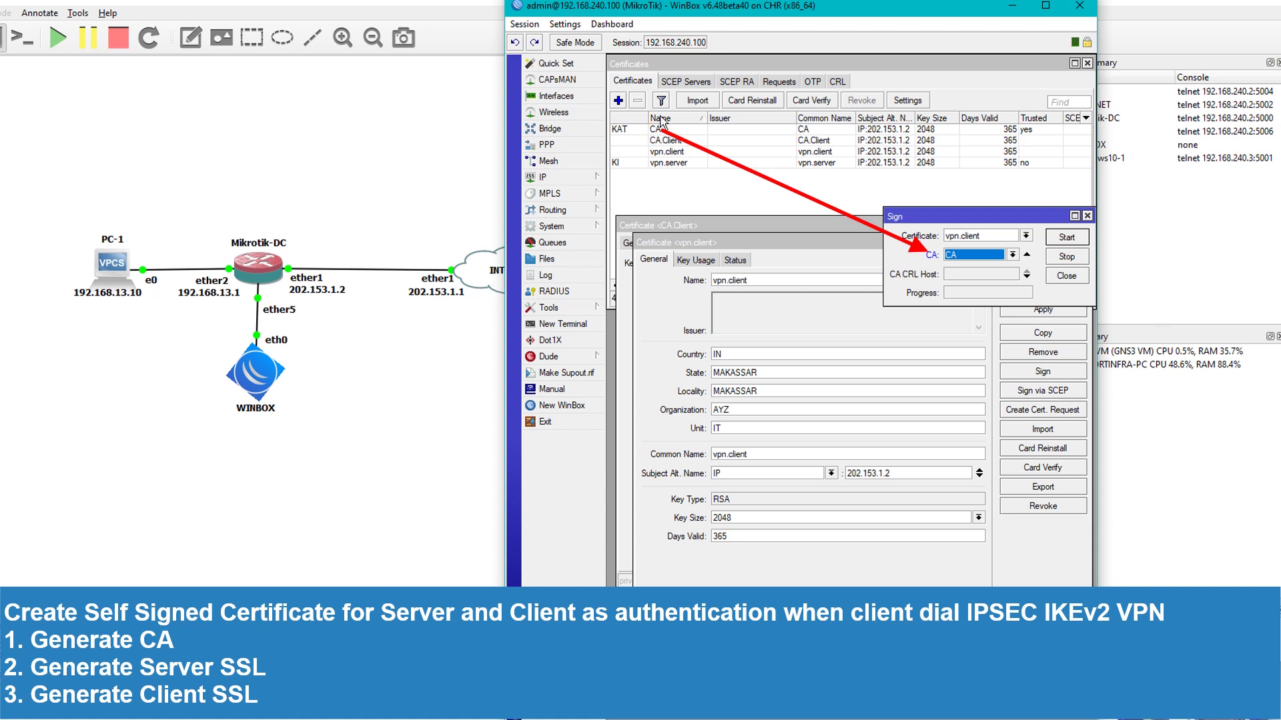
click(1067, 237)
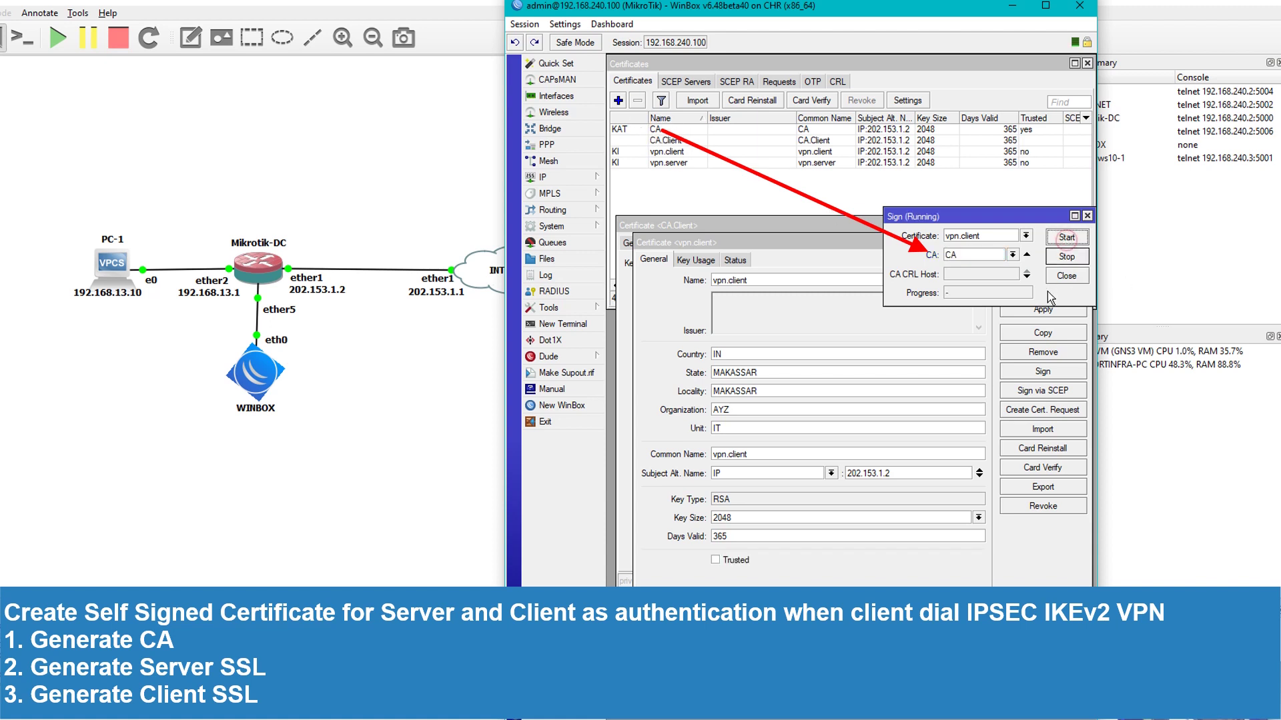
click(975, 293)
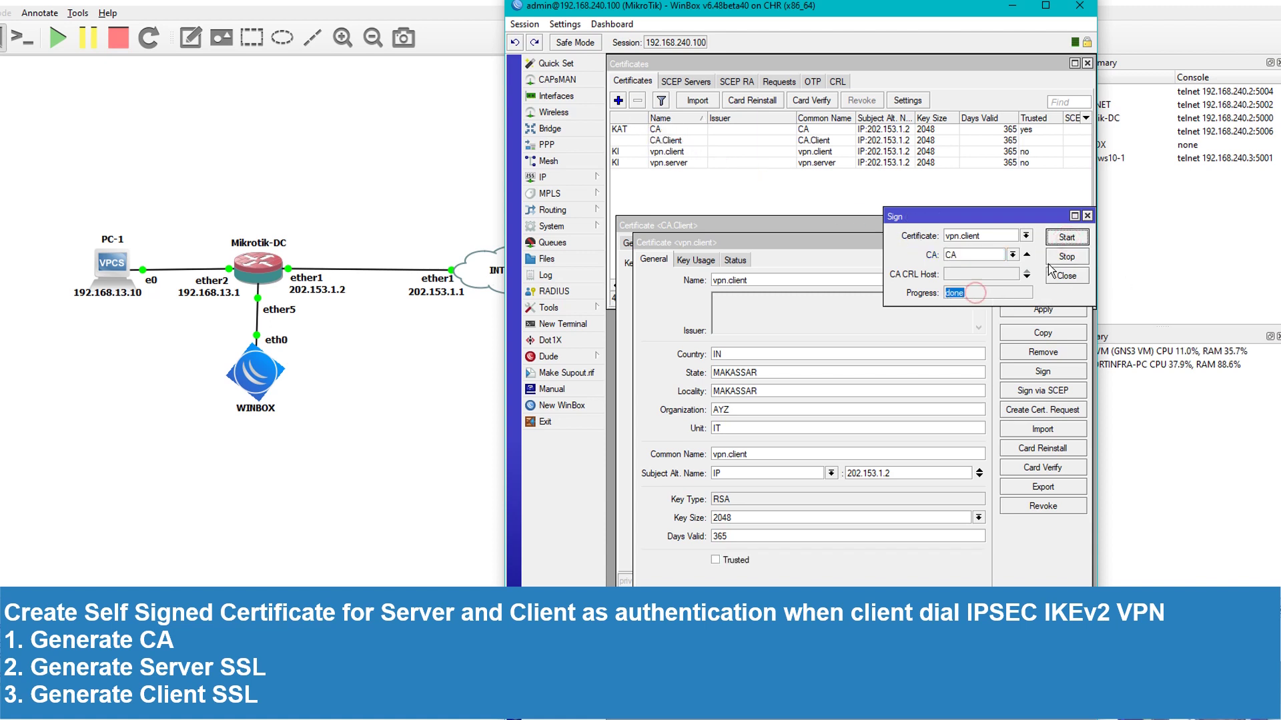
click(1066, 276)
click(1042, 290)
click(1035, 273)
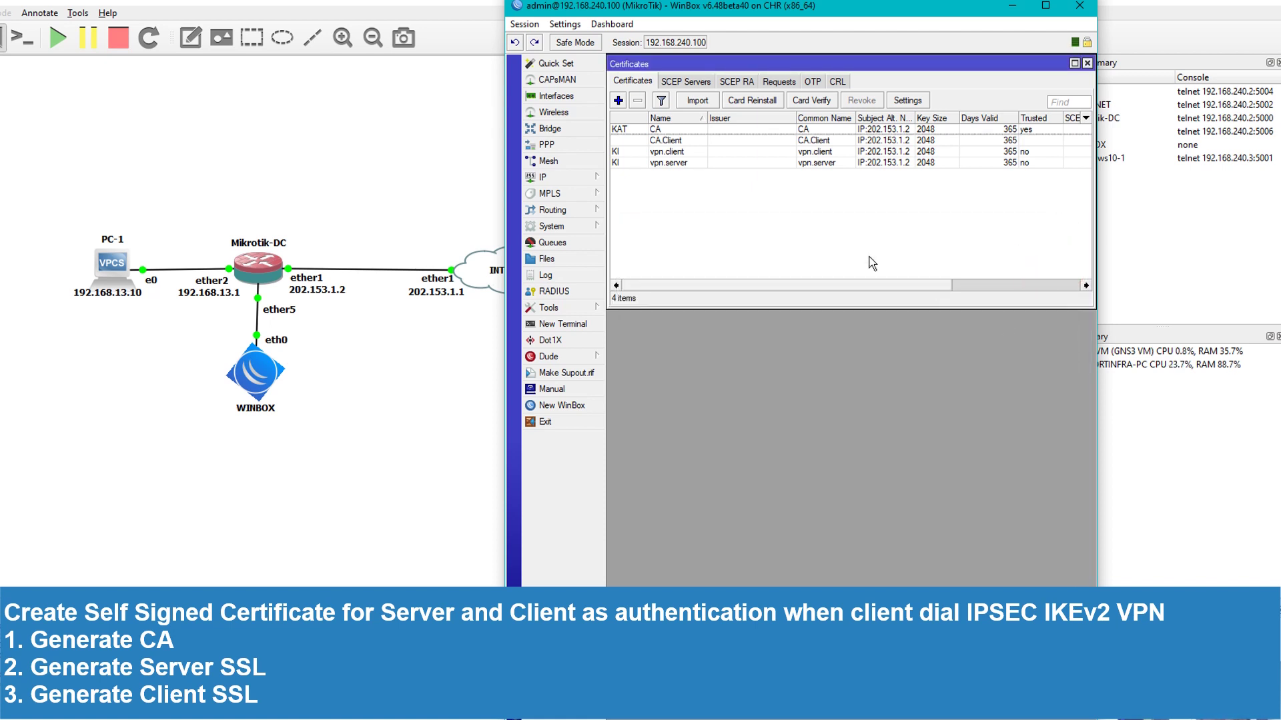
Export vpn.client as a PKCS12 file with an export passphrase, then close its details
click(679, 152)
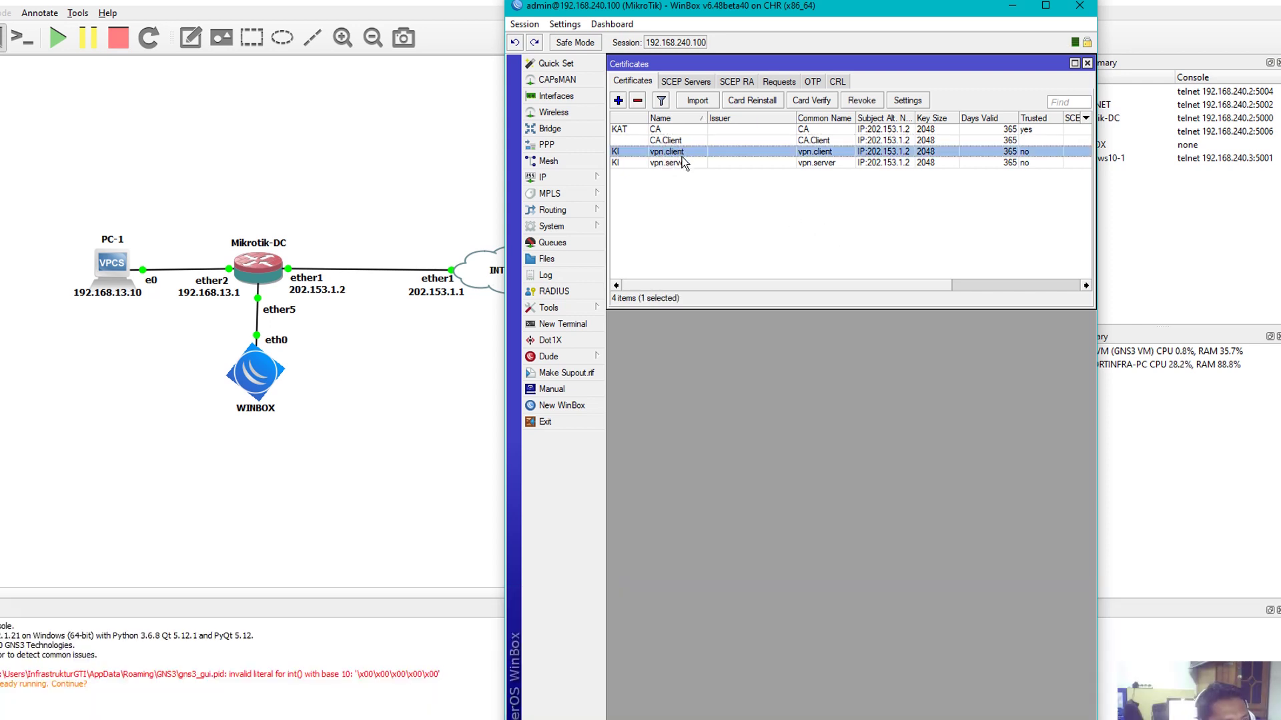
double_click(678, 152)
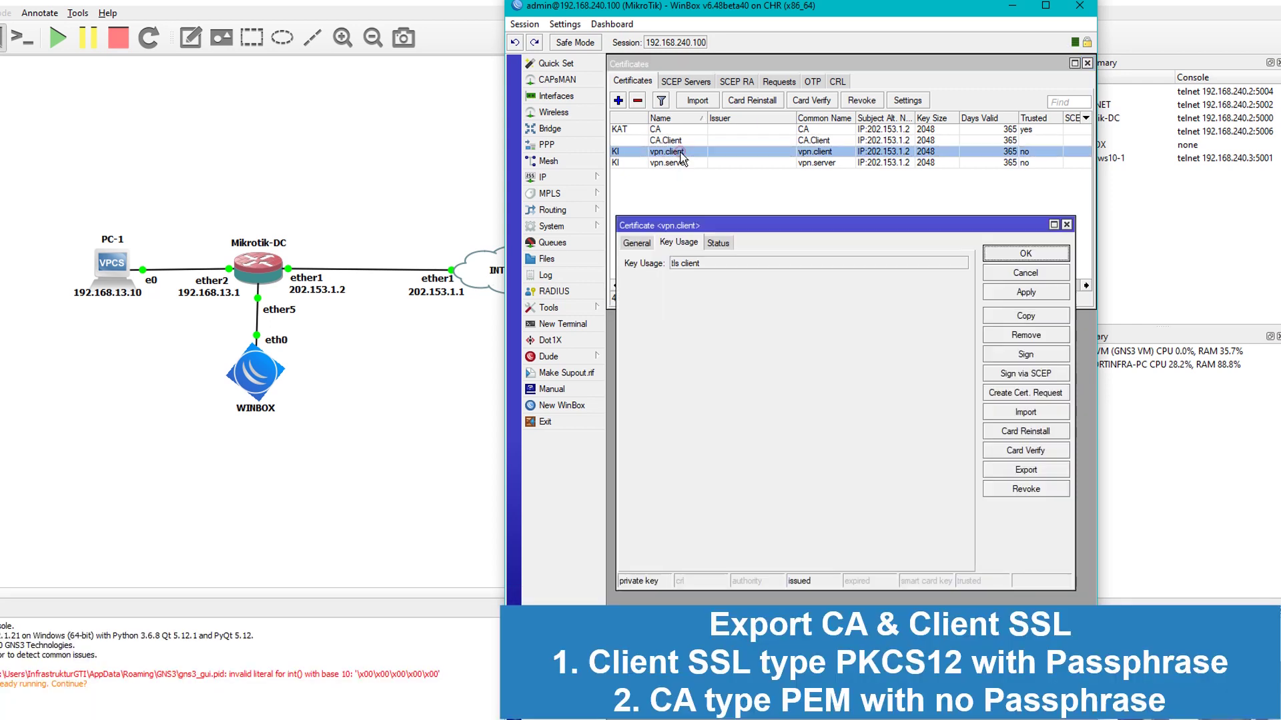
click(639, 243)
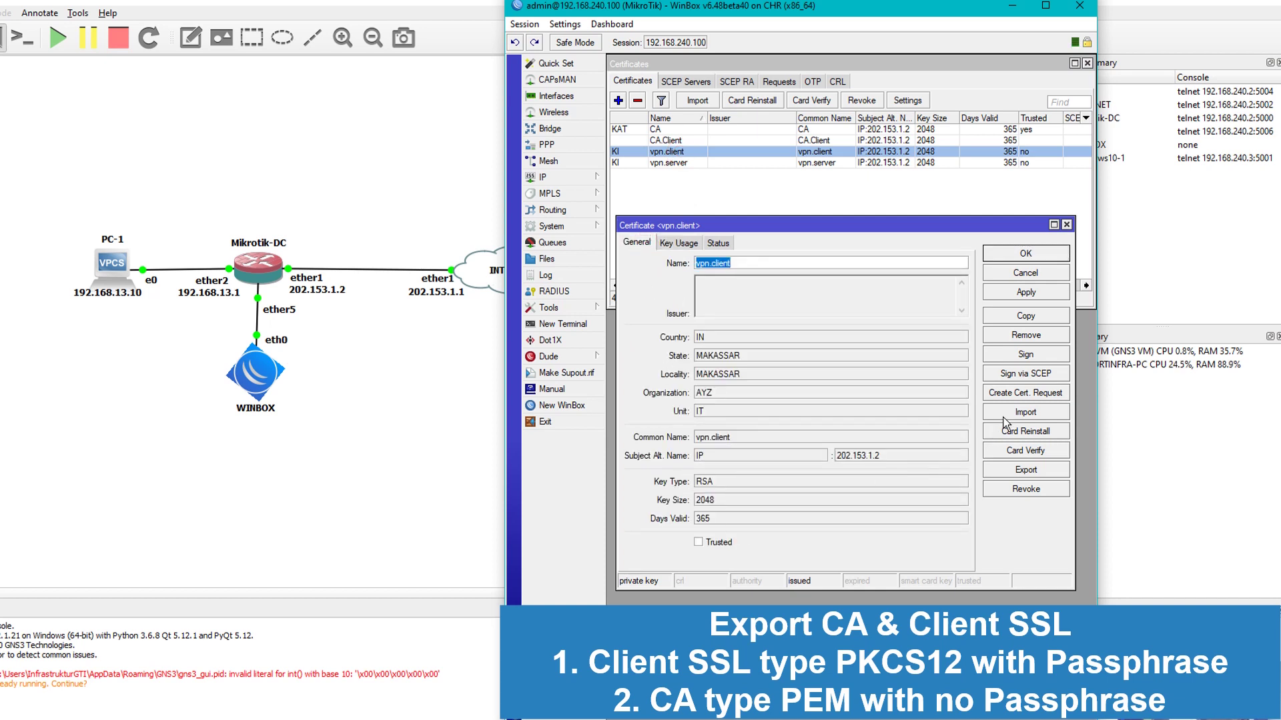
click(1026, 471)
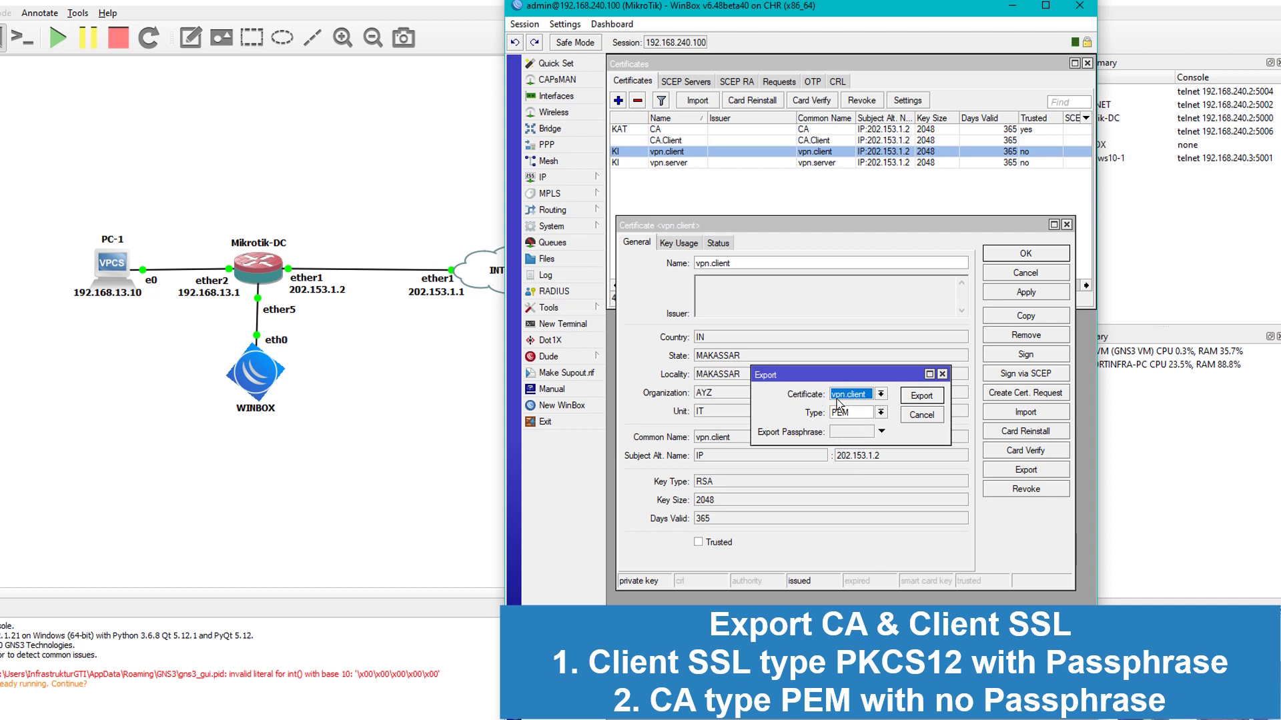
click(881, 412)
click(865, 434)
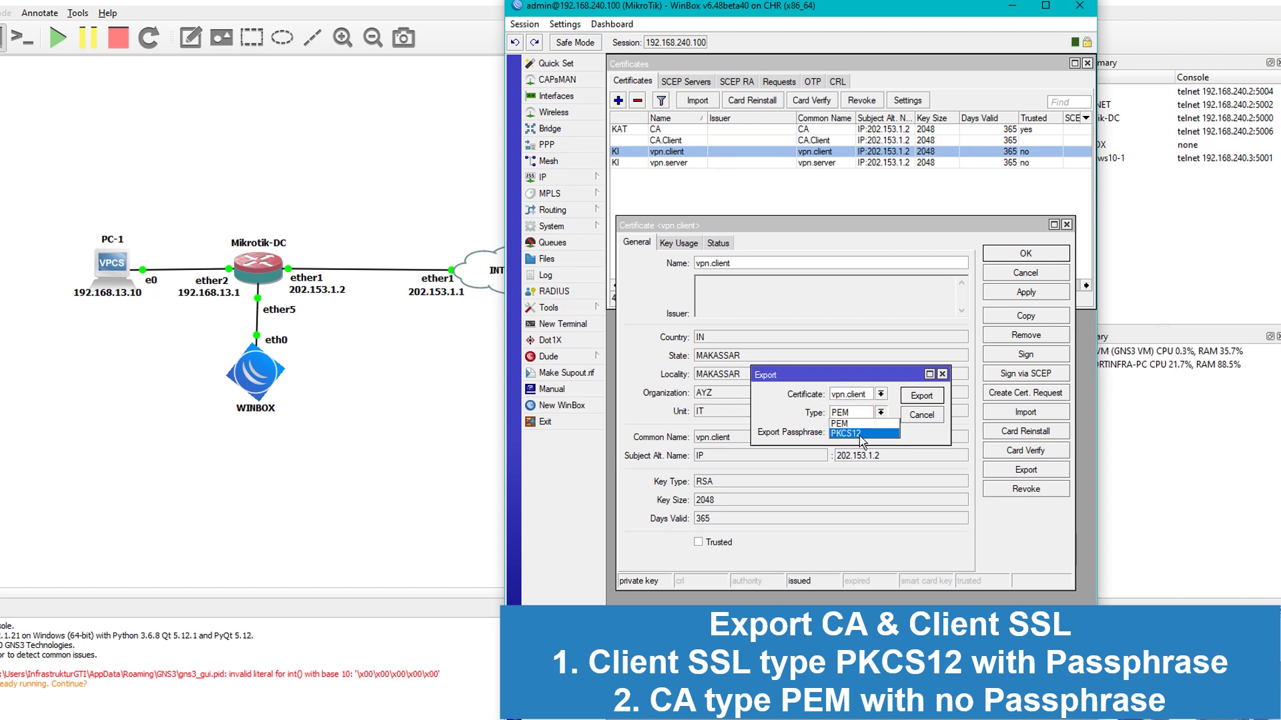
click(847, 432)
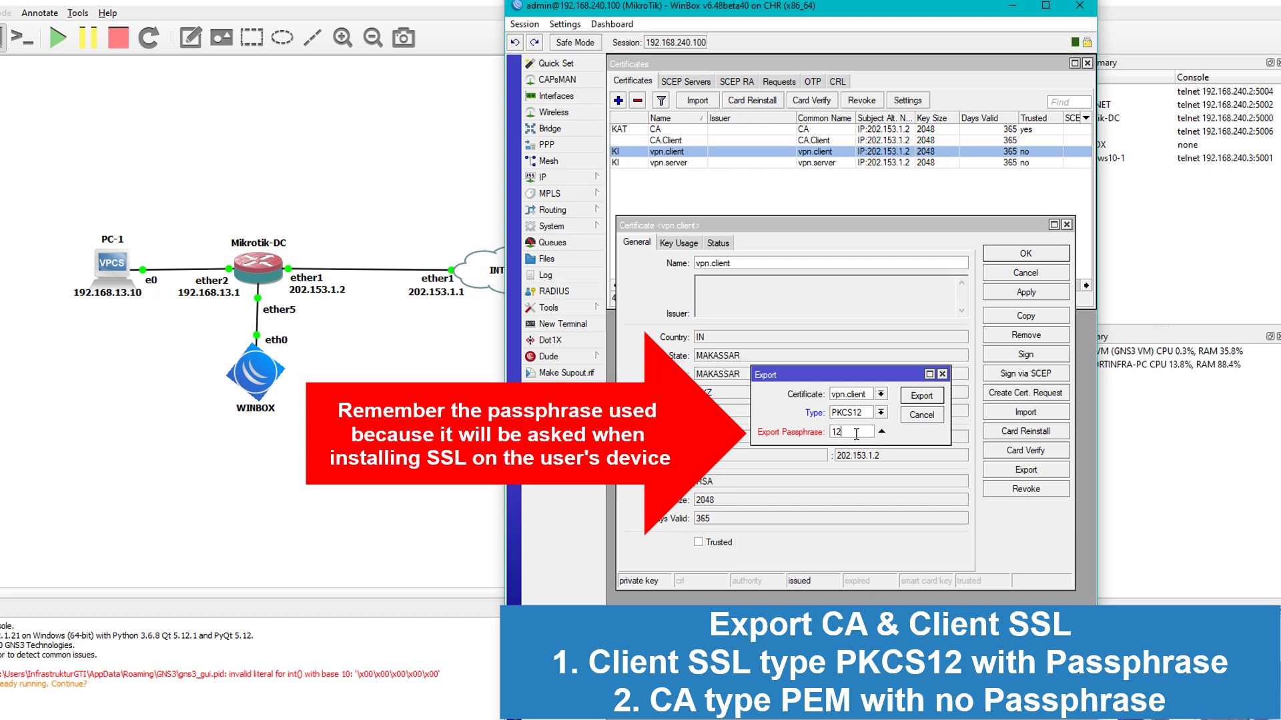
text(8)
click(921, 396)
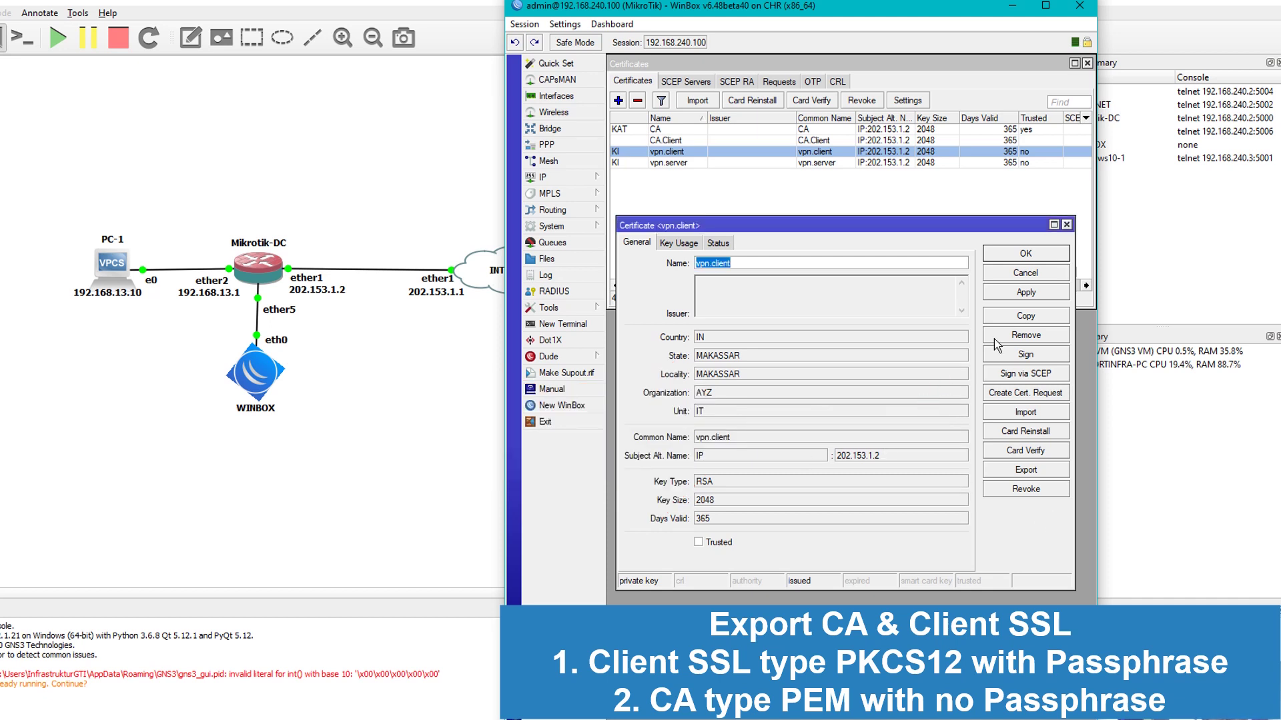
click(1026, 256)
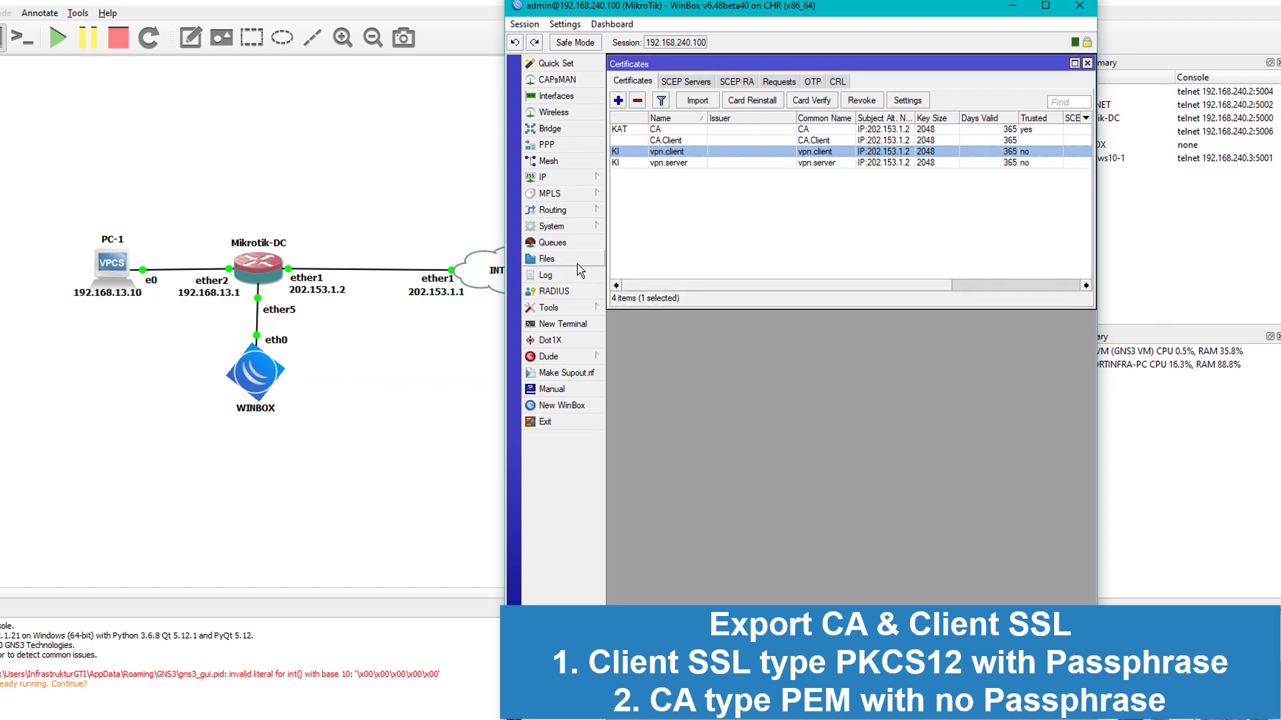
Check Files for cert_export_vpn.client.p12 and open the CA certificate's details alongside it
click(576, 263)
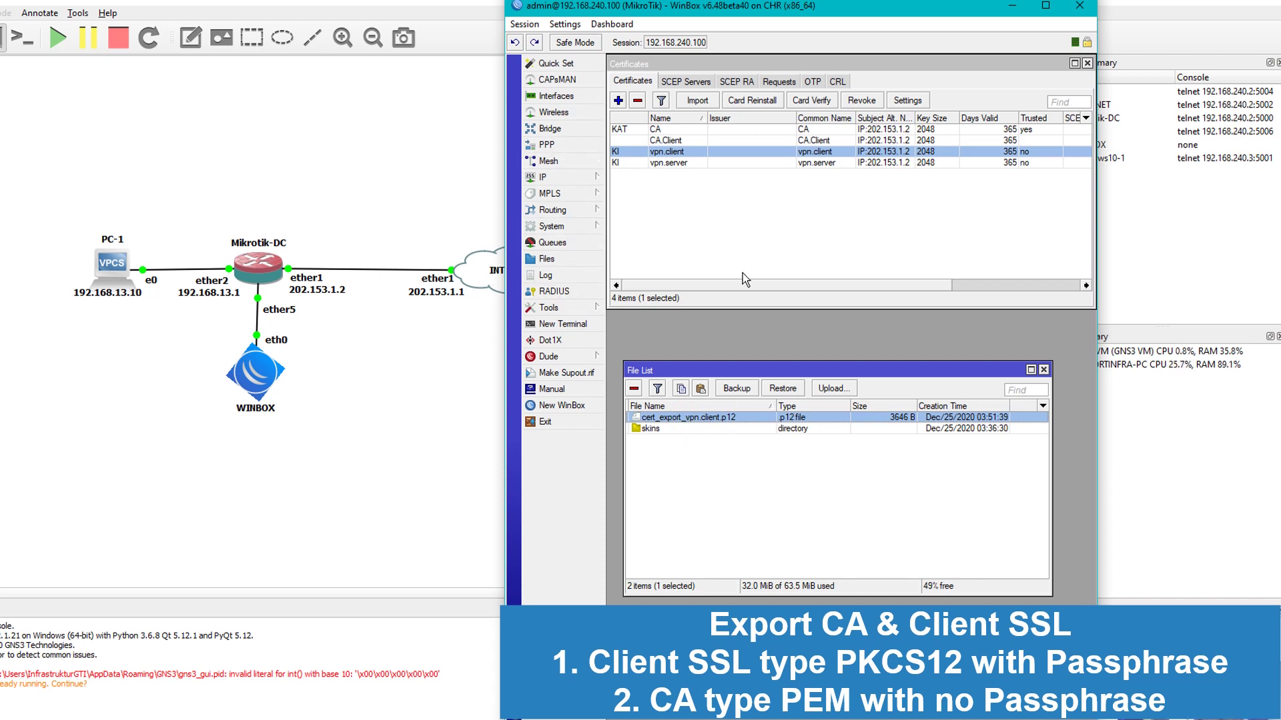
click(668, 130)
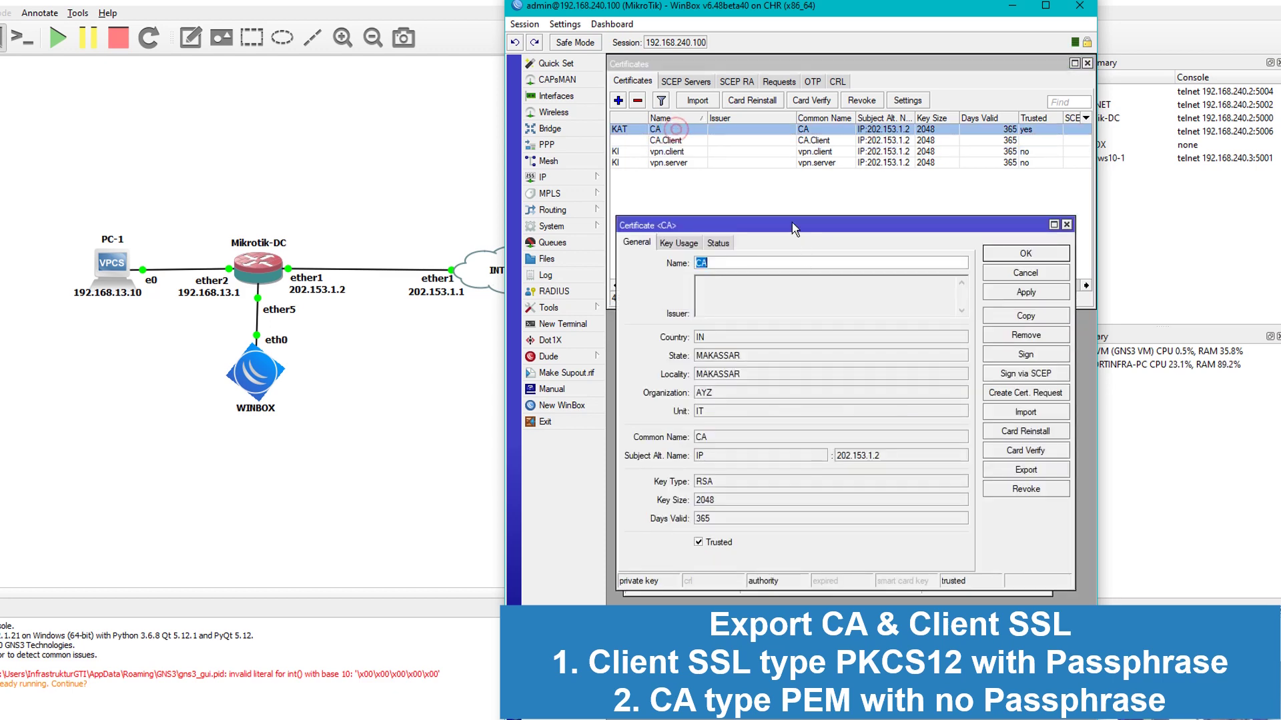
drag(793, 225, 819, 91)
click(811, 501)
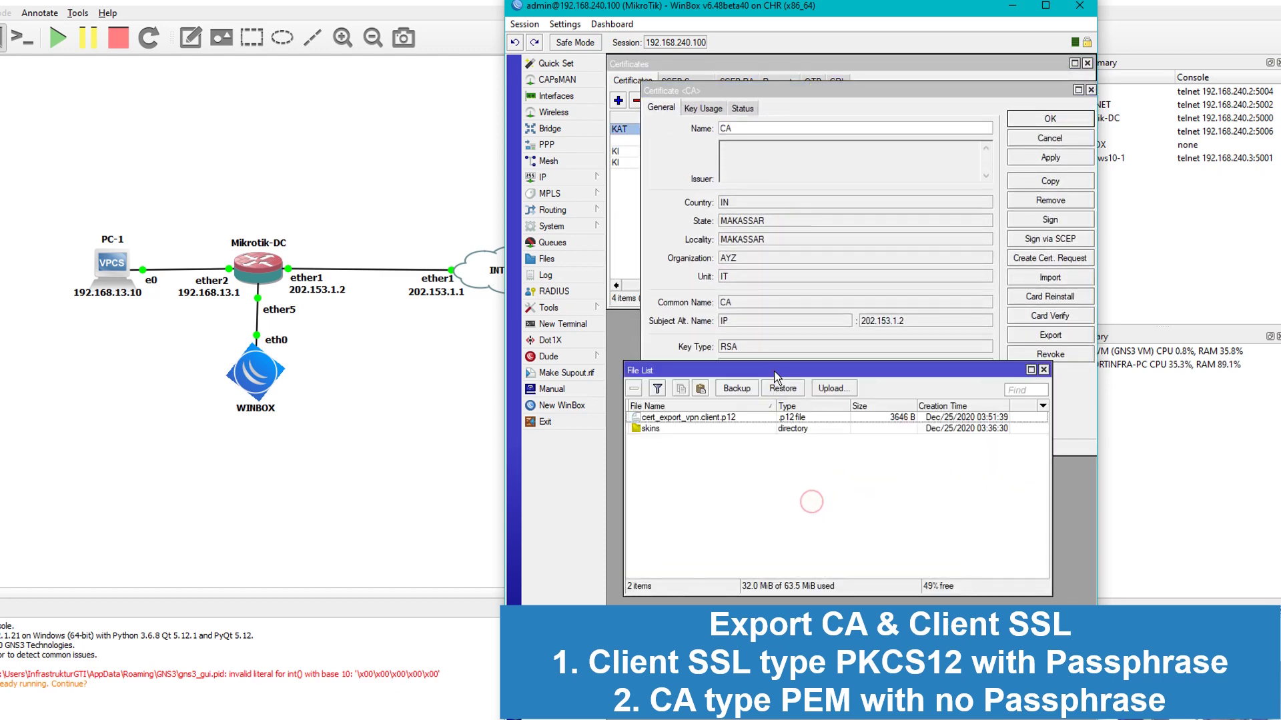
drag(777, 371, 790, 479)
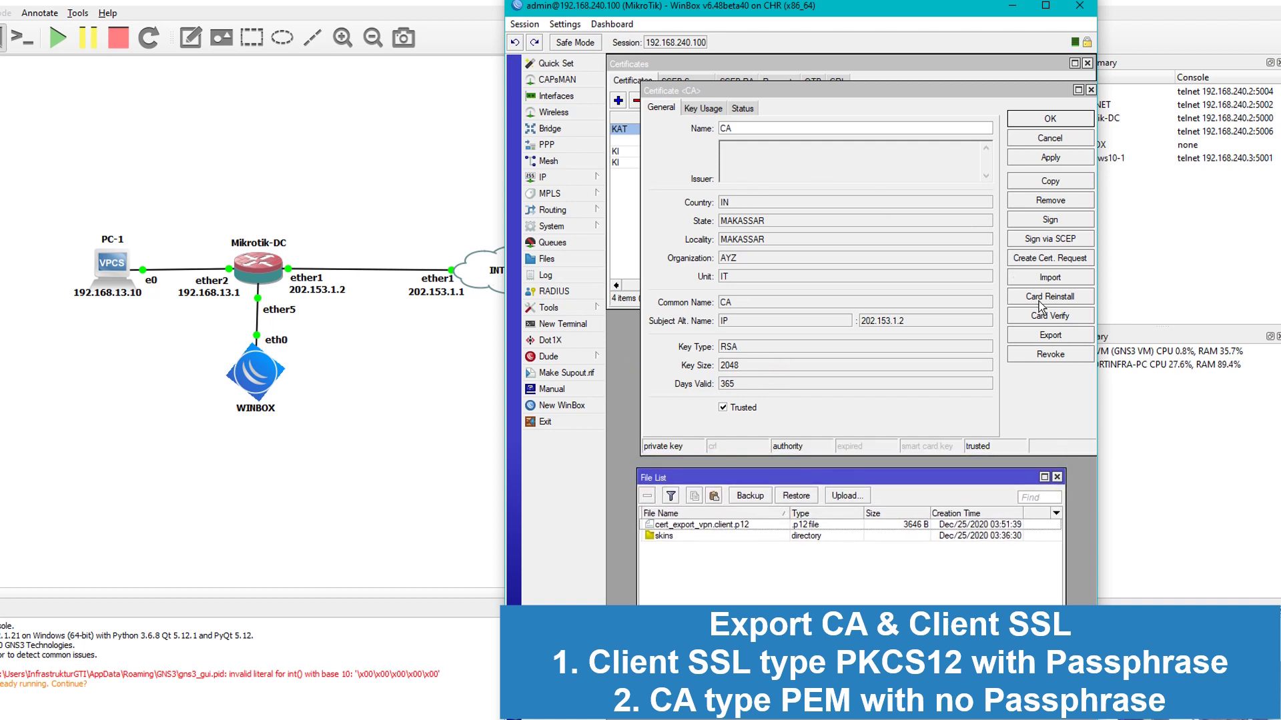
Export the CA certificate as PEM with no passphrase and verify cert_export_CA.crt in Files
click(1049, 338)
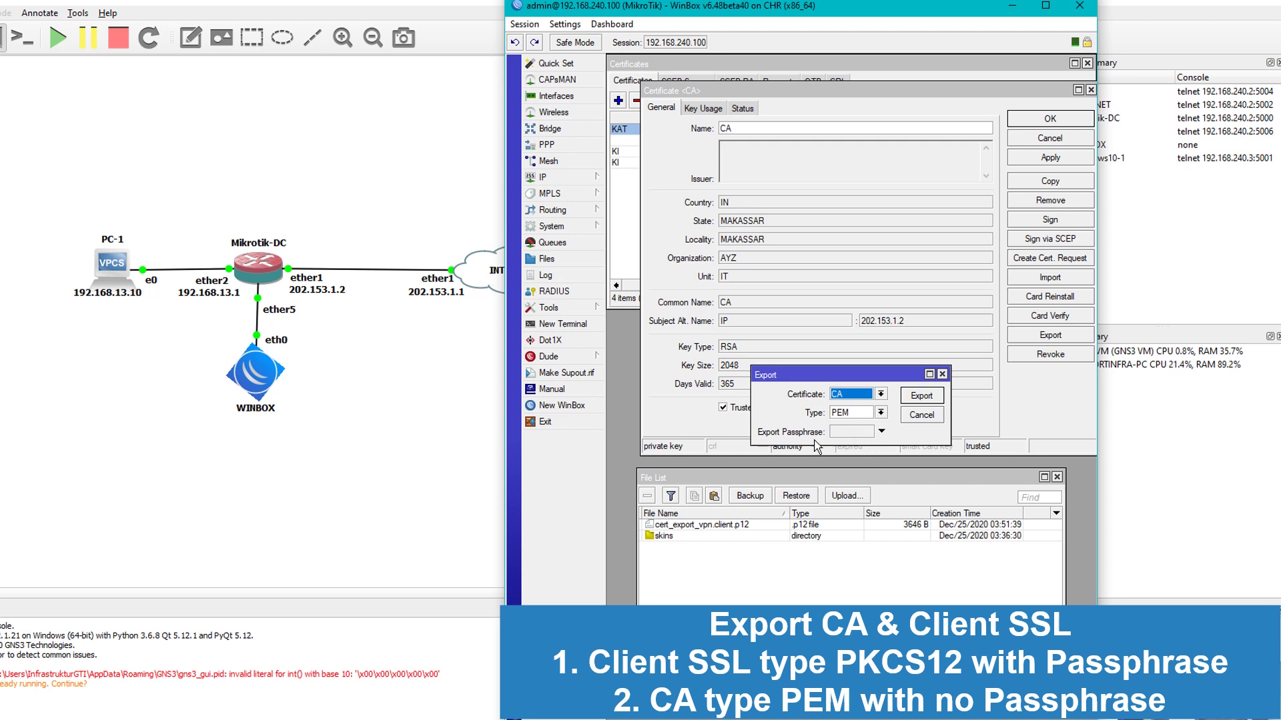
click(917, 399)
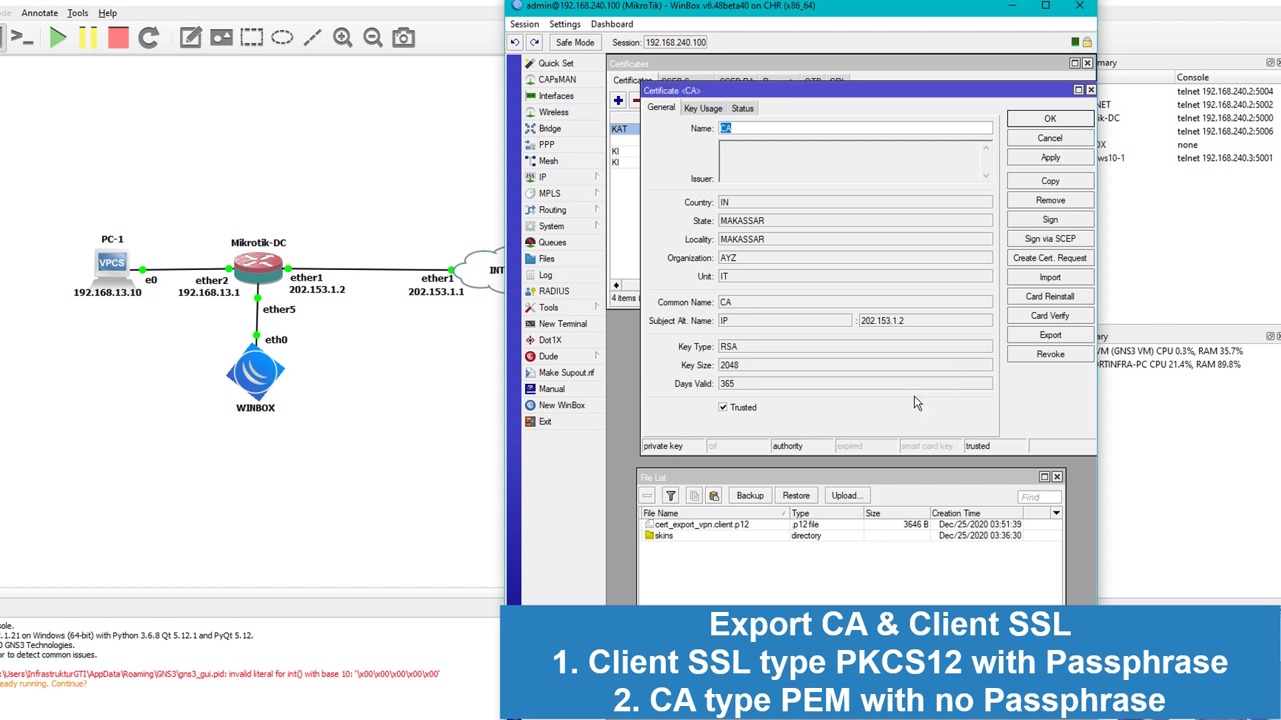
click(697, 525)
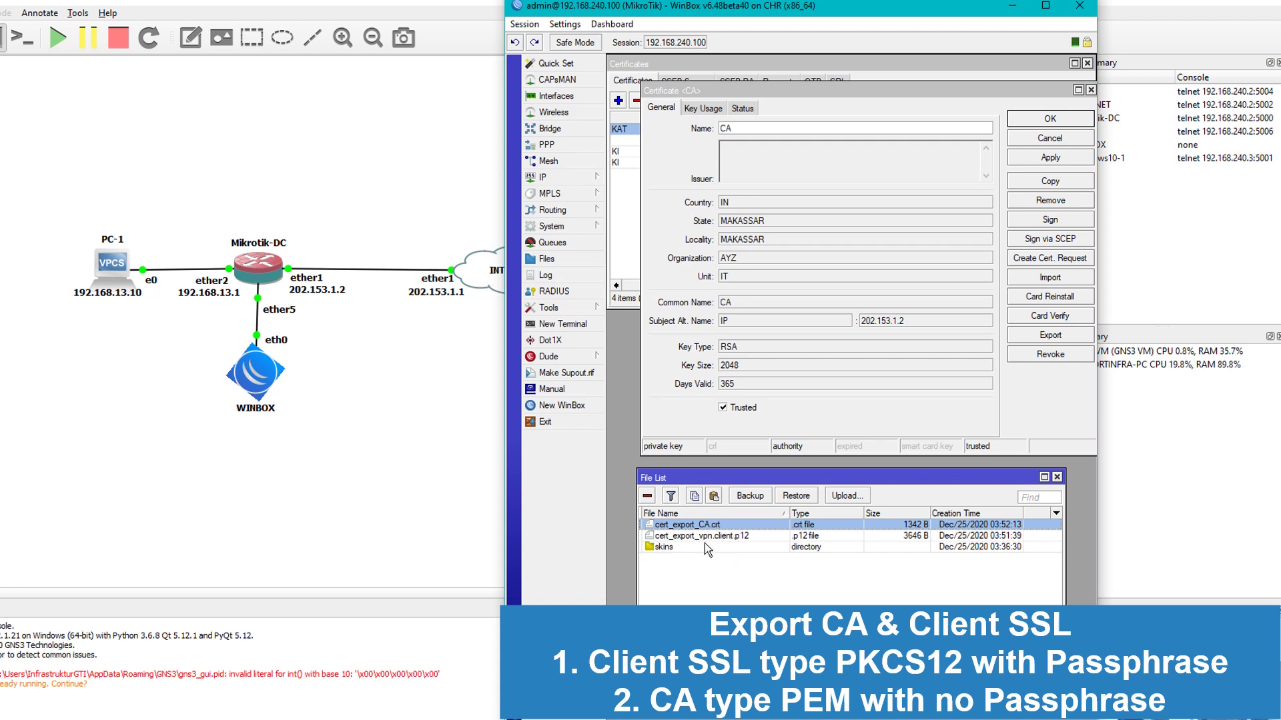
click(702, 539)
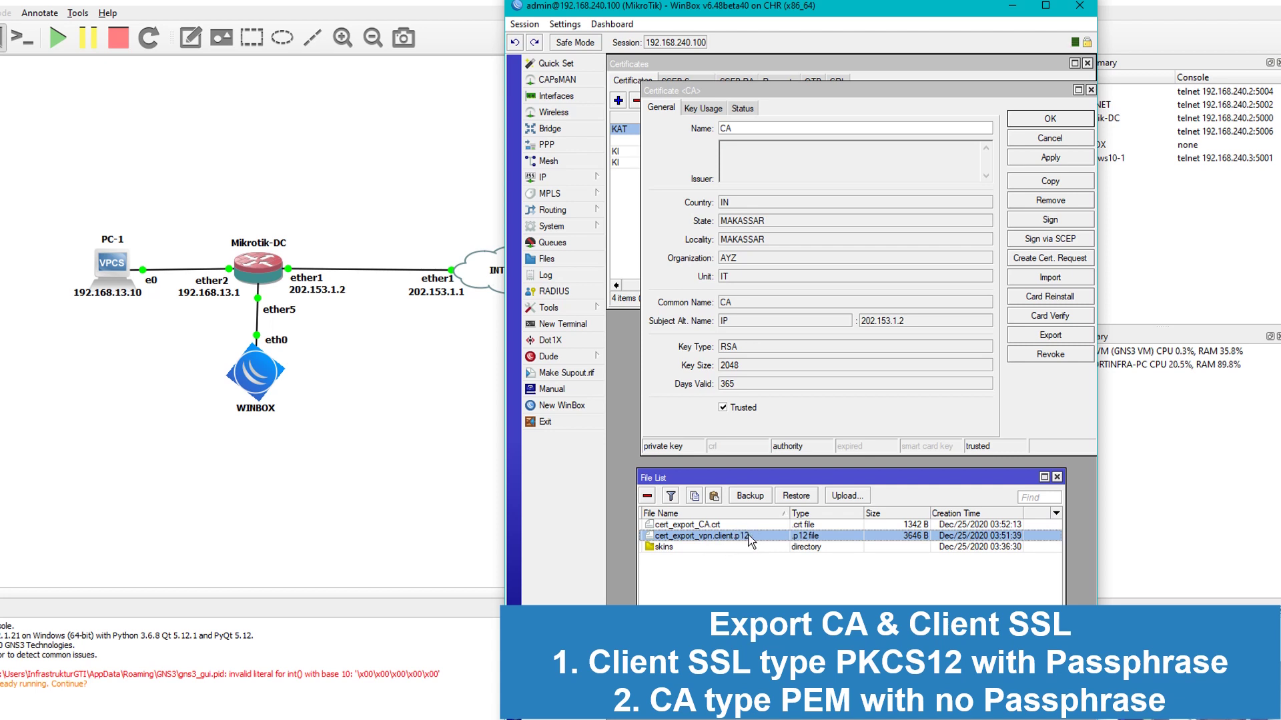
click(1091, 90)
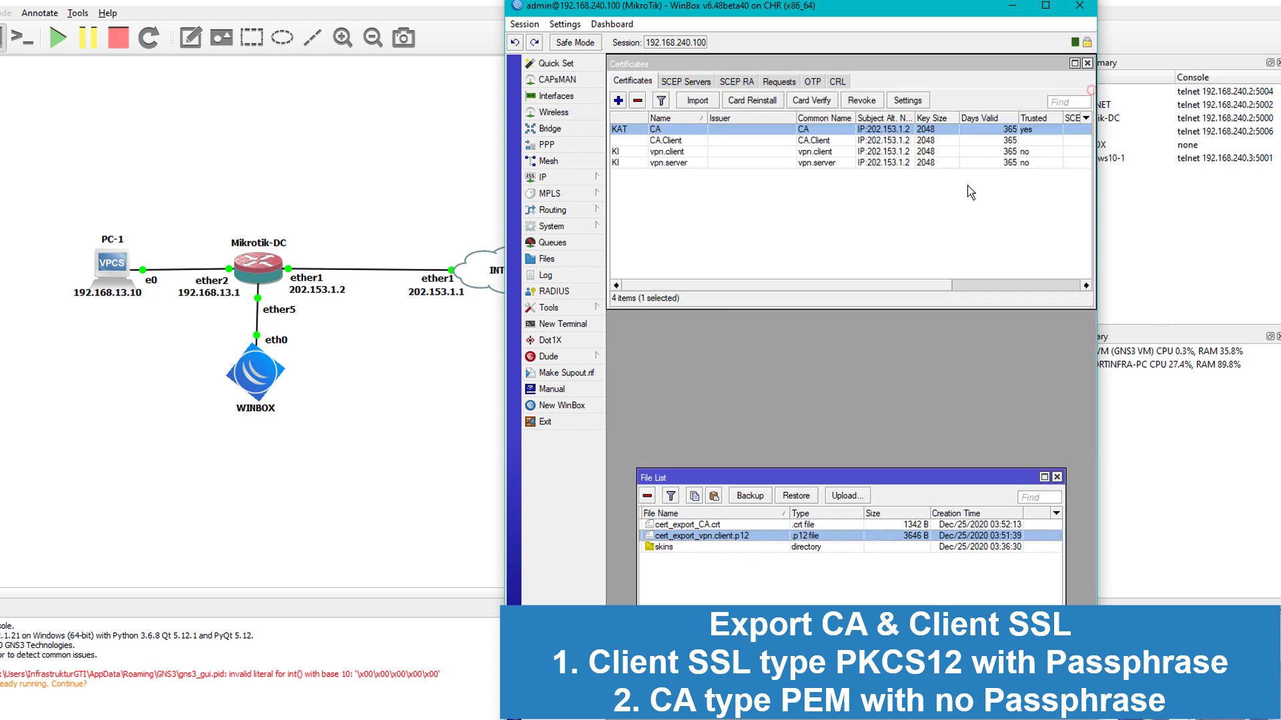
Close the certificates list and open the router's IP address list
click(1087, 63)
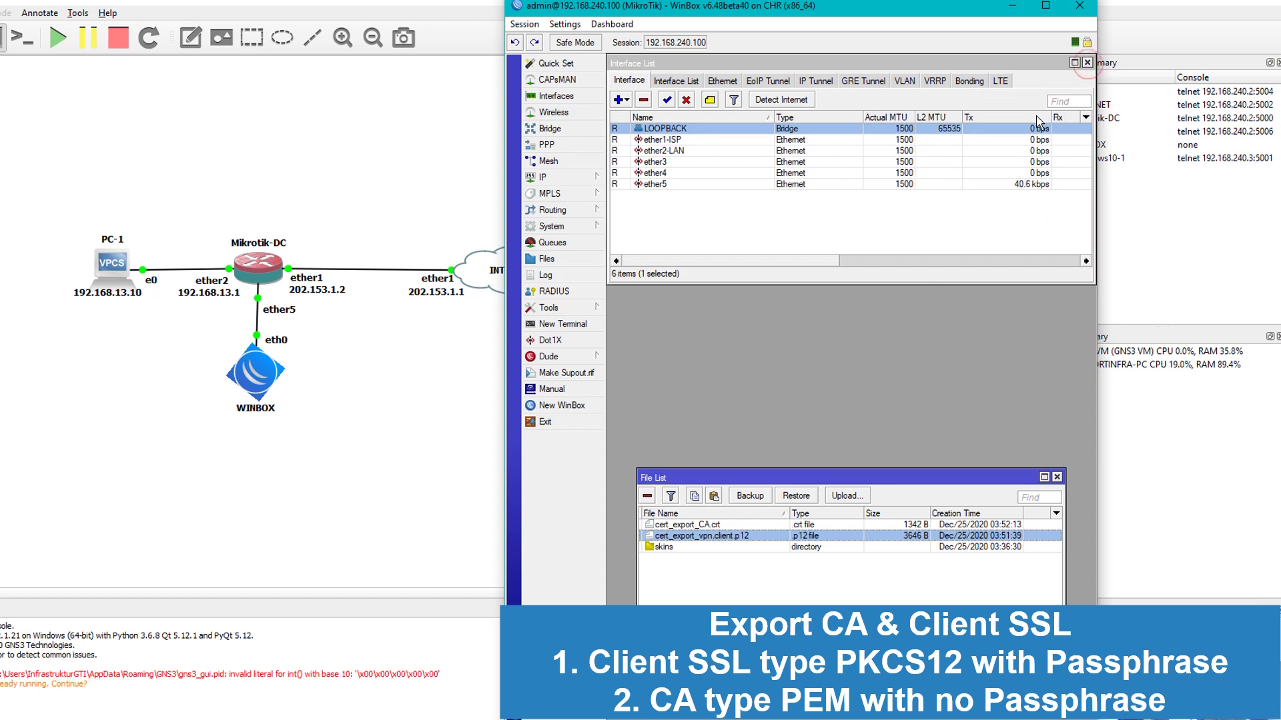
drag(876, 486, 867, 318)
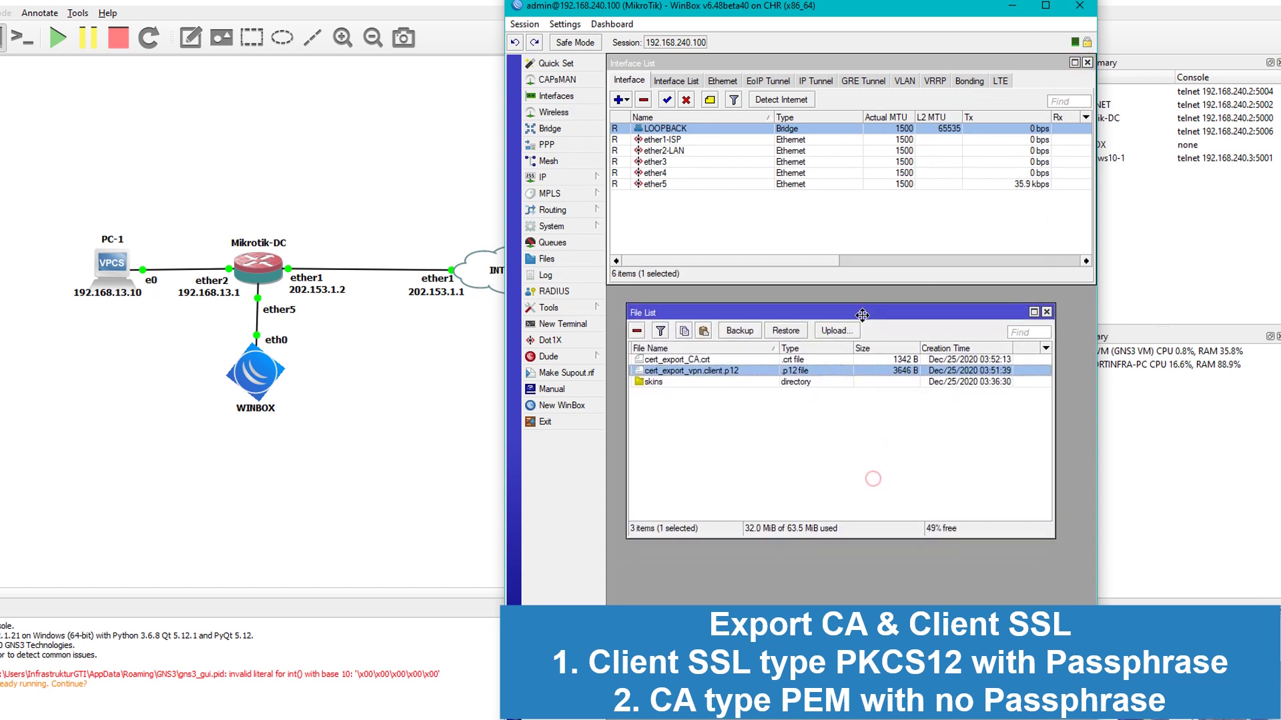
click(581, 182)
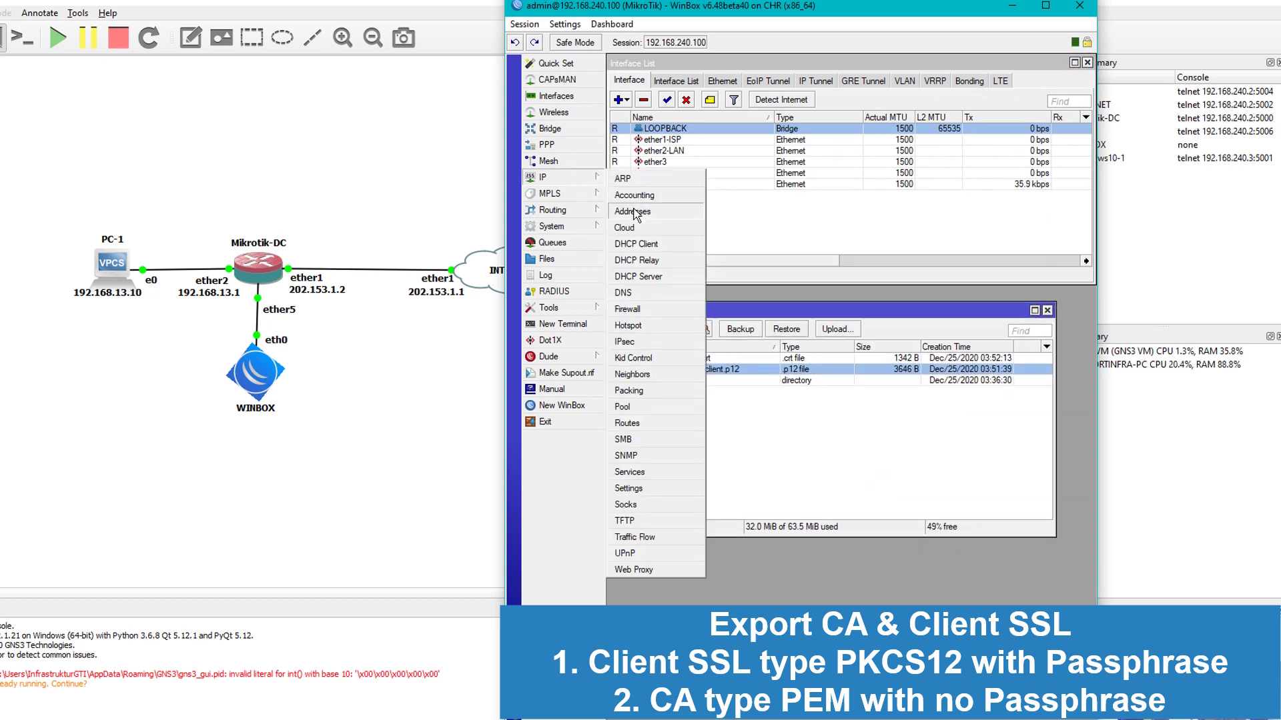
click(633, 211)
drag(790, 224, 790, 134)
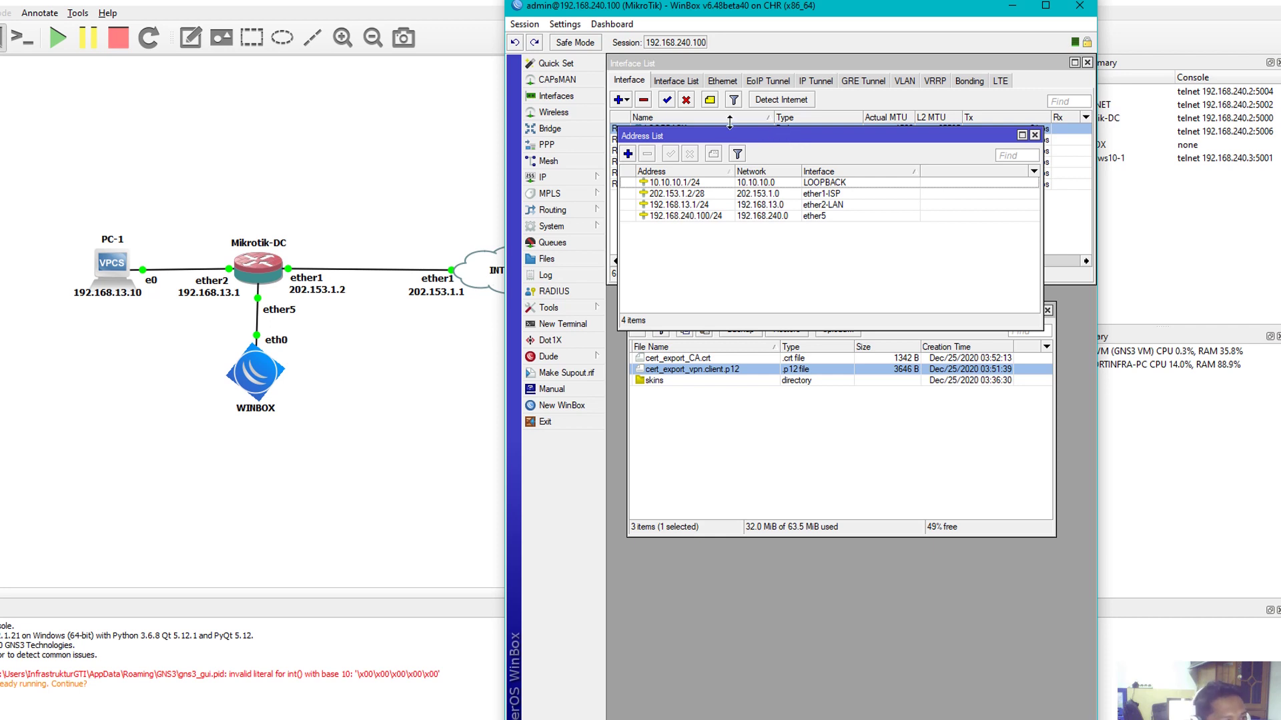
Show IPsec Mode Configs, starting and cancelling a new mode config entry
click(579, 178)
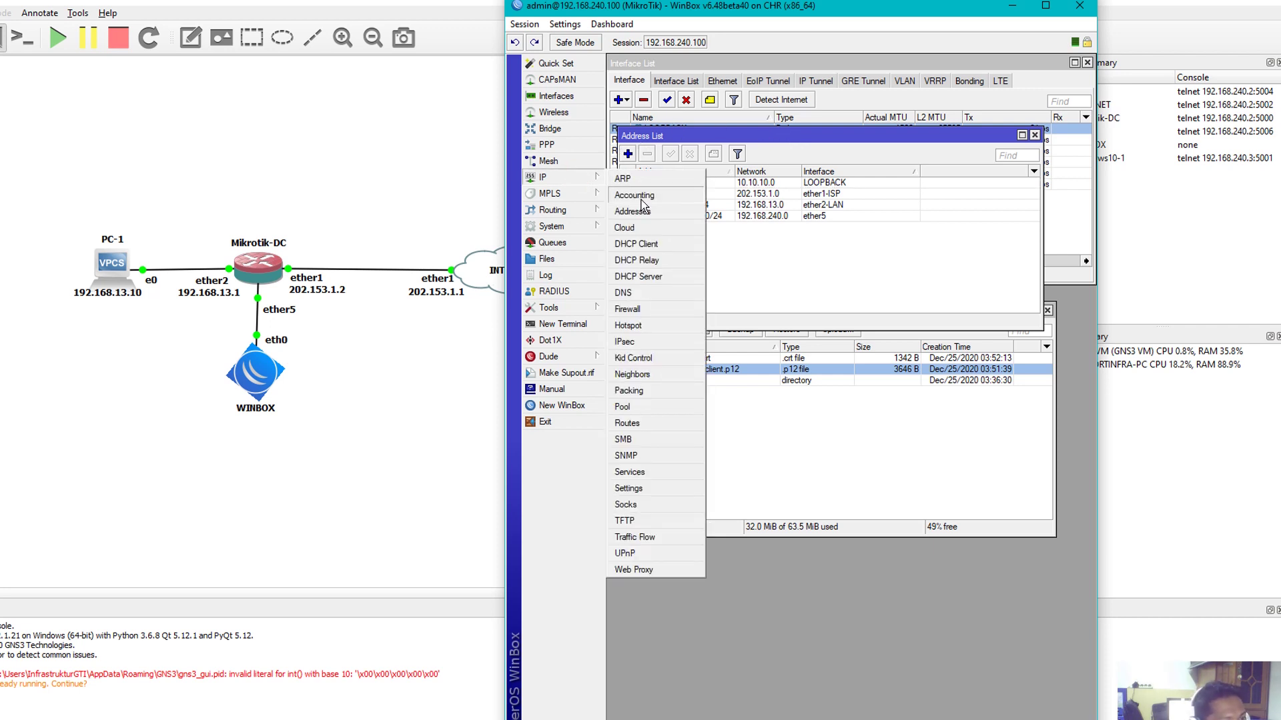
click(641, 339)
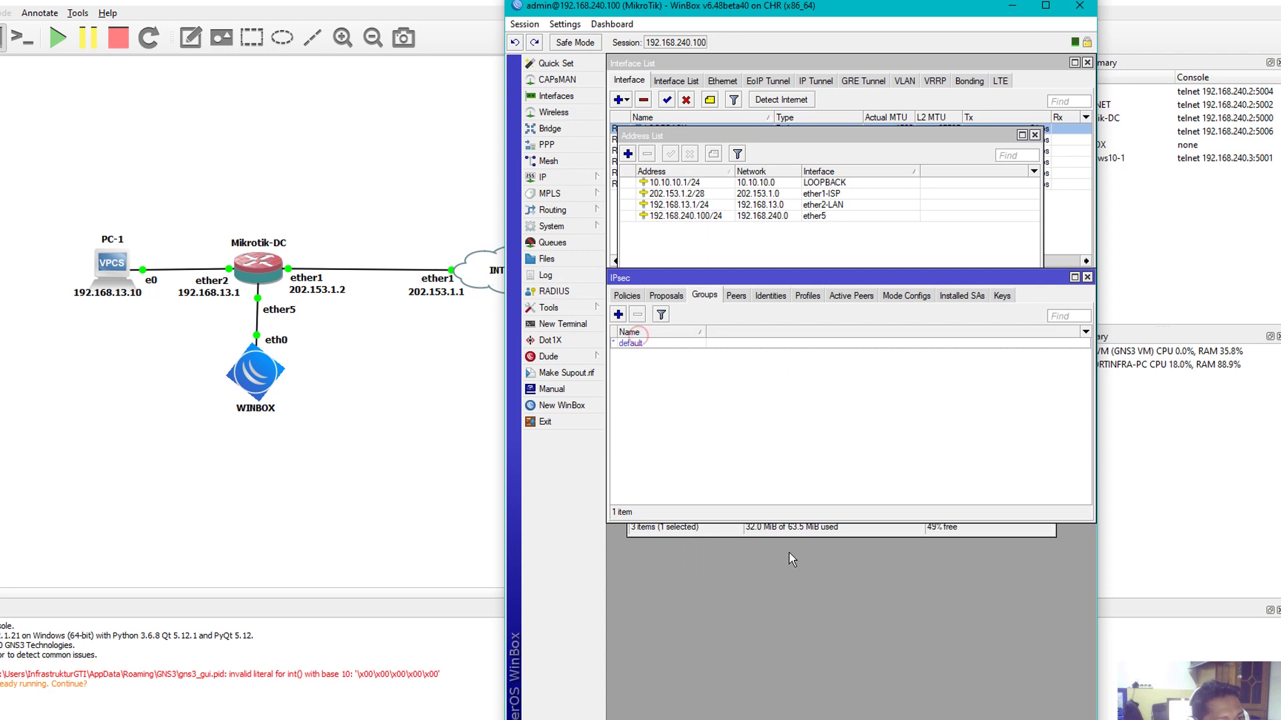
click(798, 531)
drag(800, 311, 800, 561)
drag(756, 141, 743, 68)
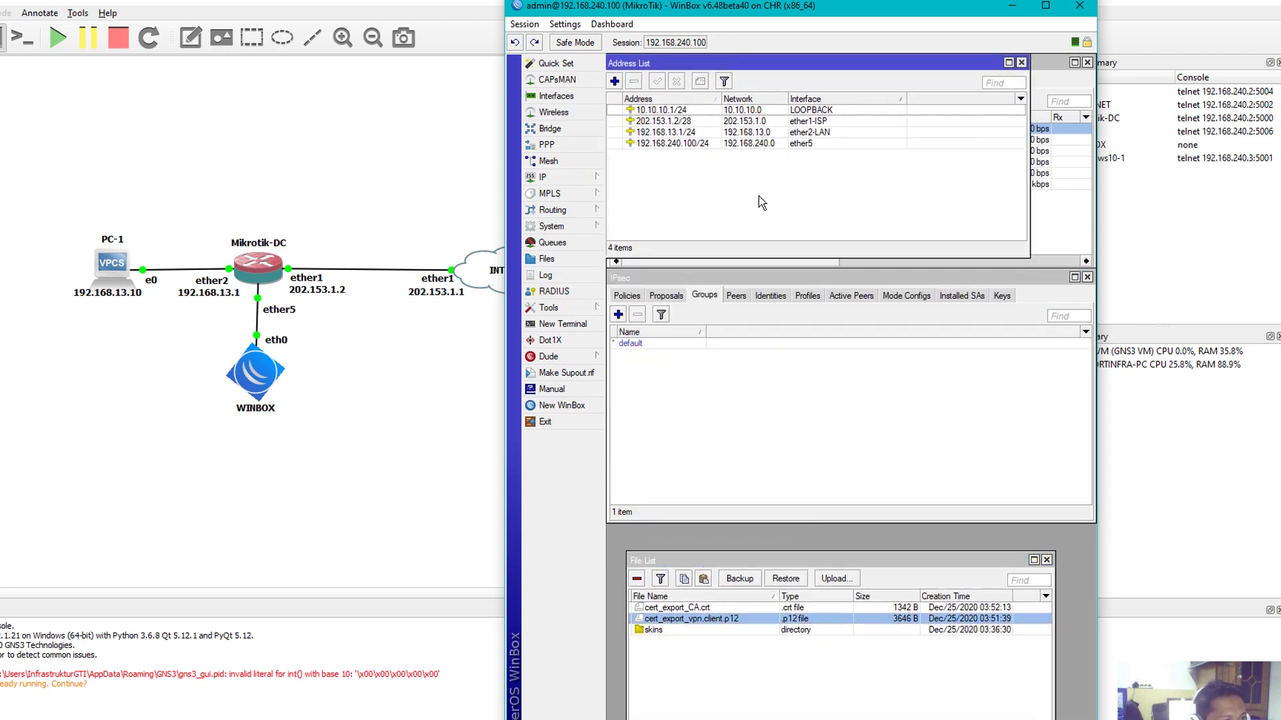
click(783, 395)
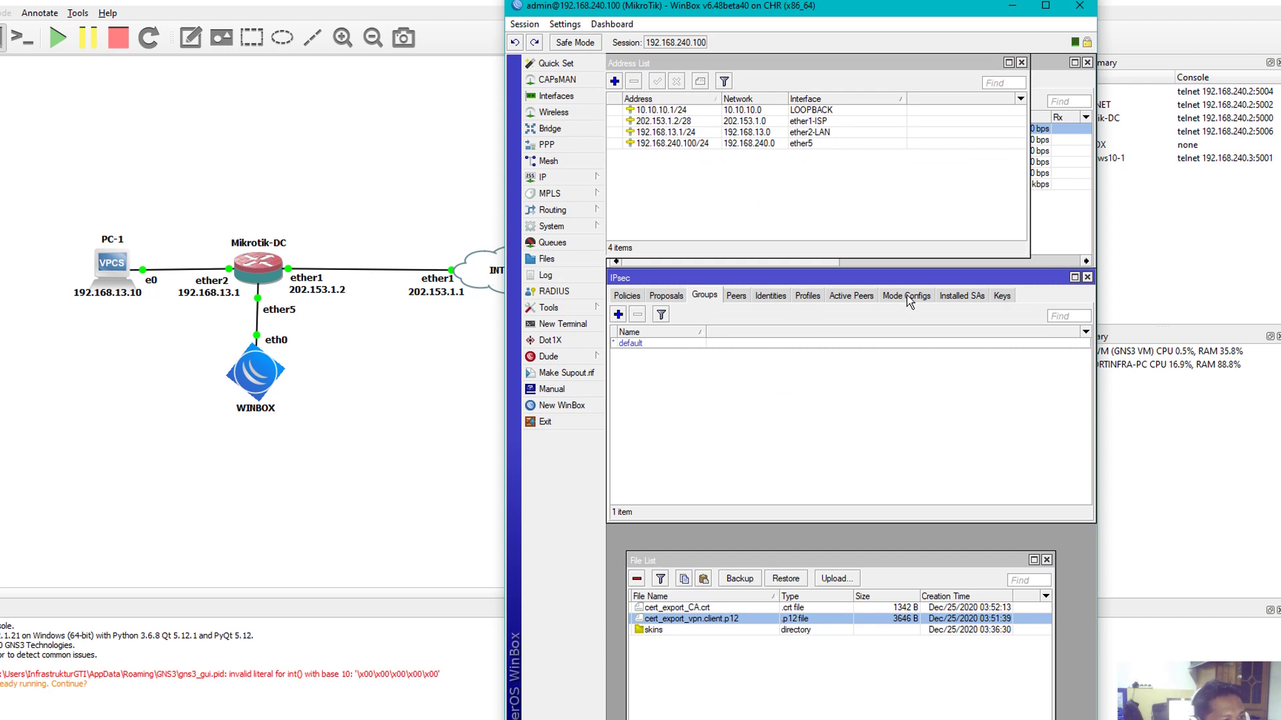
click(906, 295)
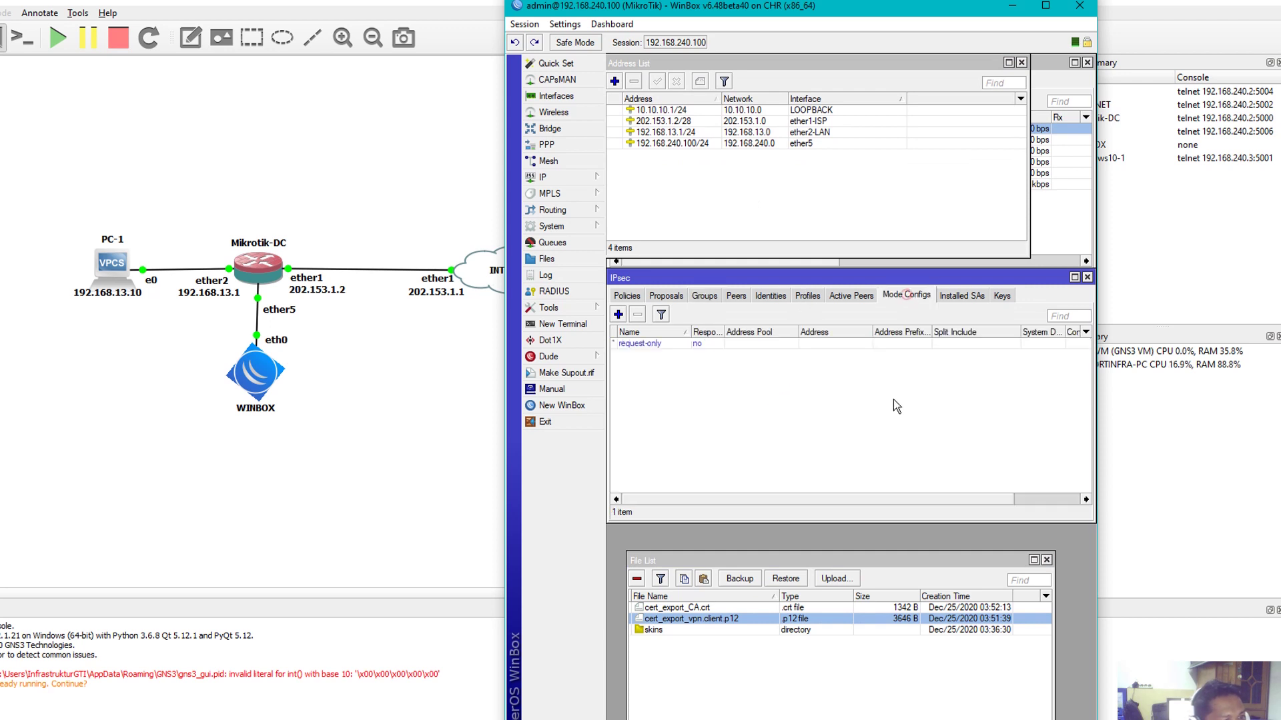
click(617, 314)
click(966, 407)
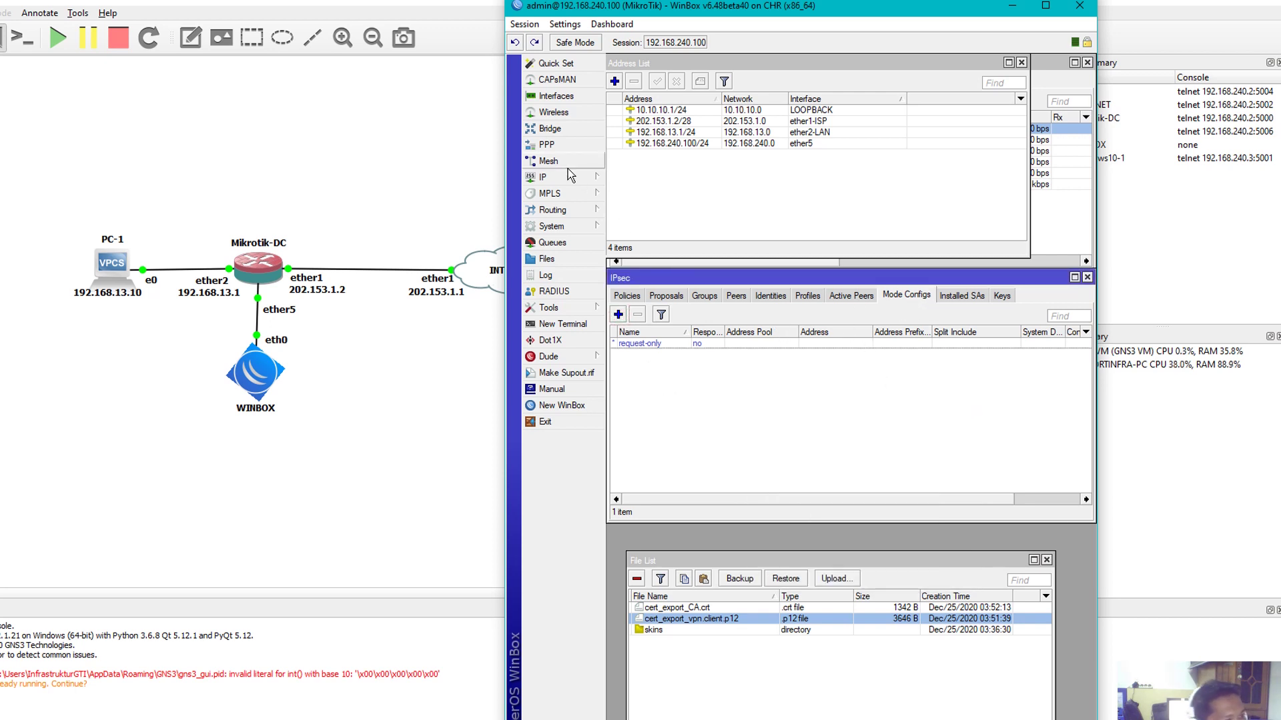
click(571, 179)
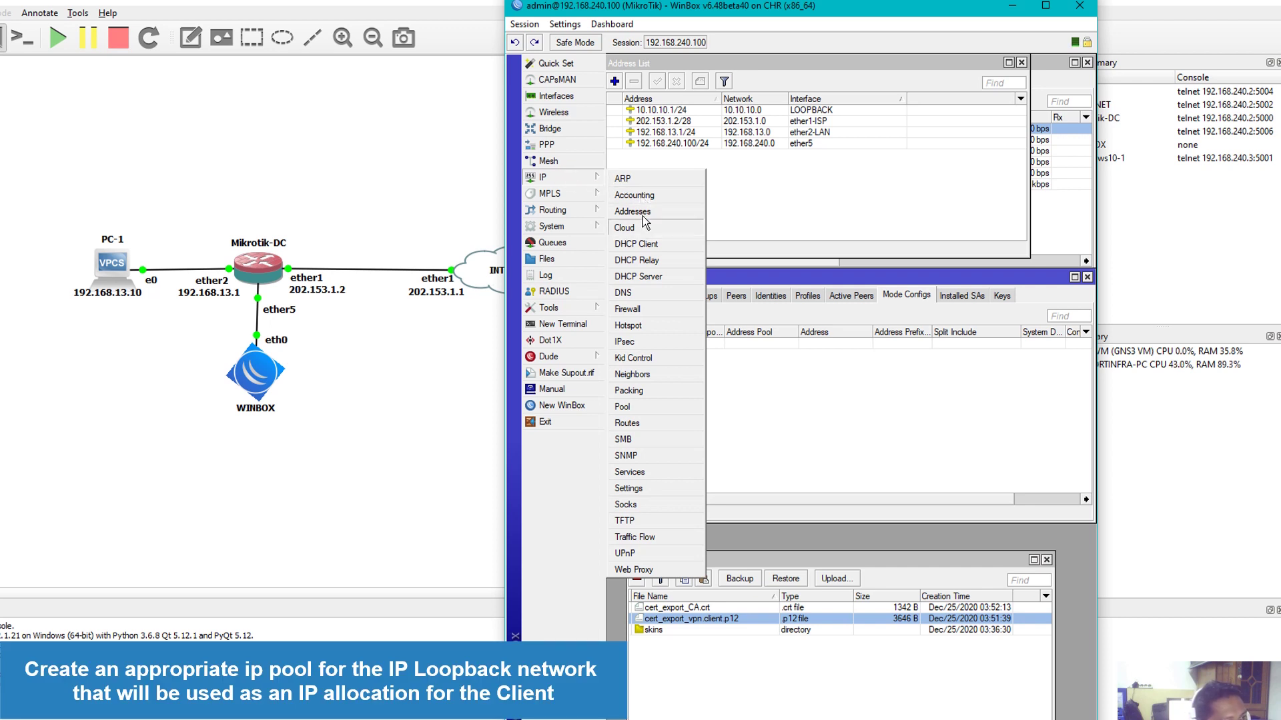
Start a new IP pool and name it VPN-IPSEC-SERVER
click(641, 404)
drag(874, 151, 784, 376)
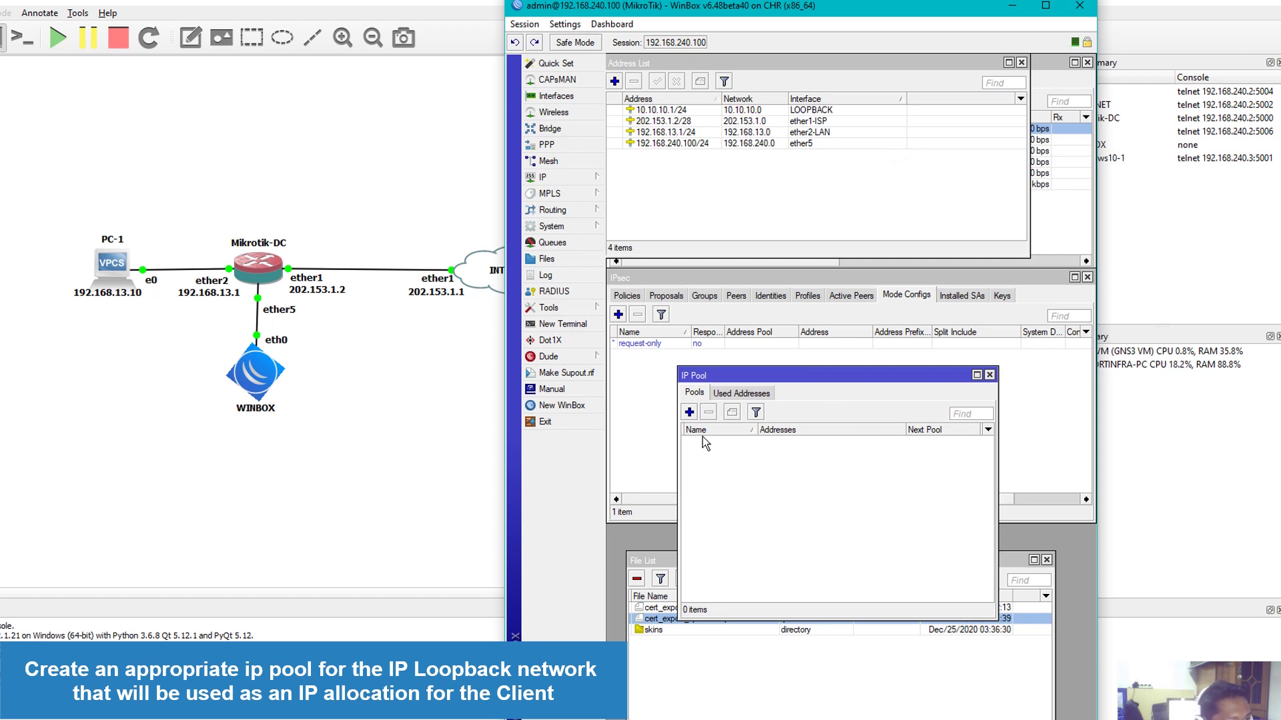
click(689, 412)
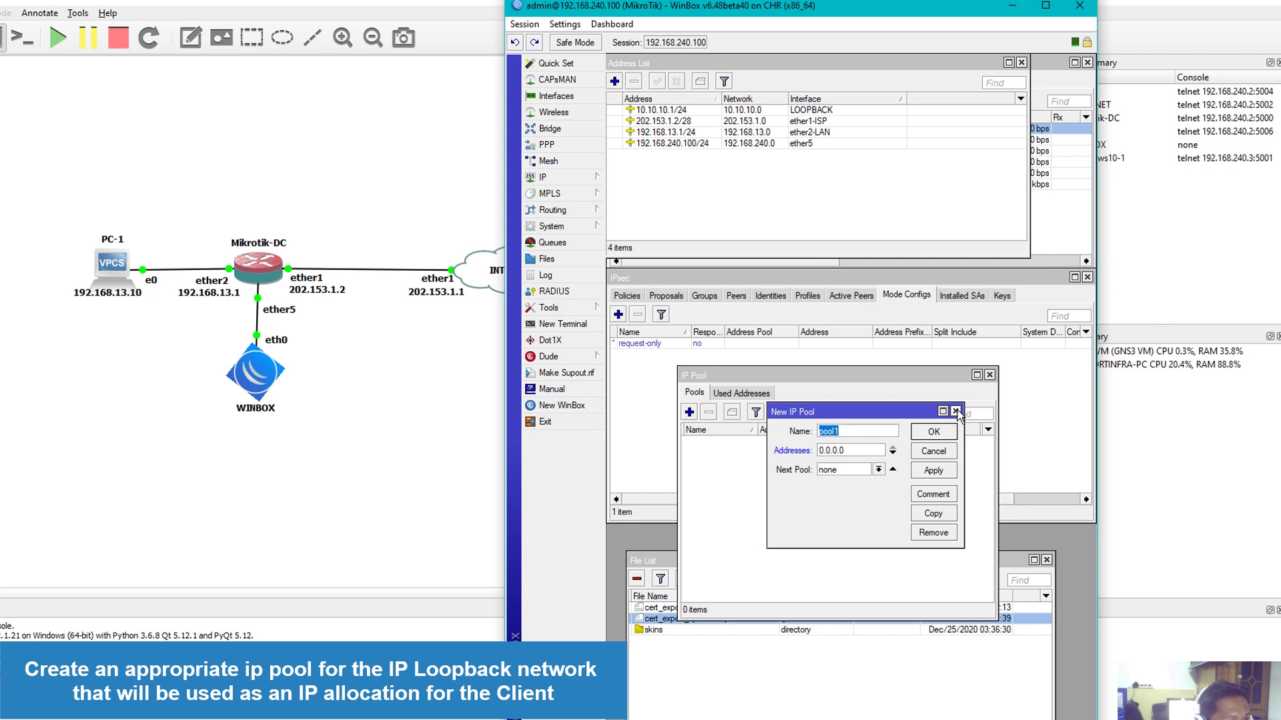
drag(886, 413, 854, 434)
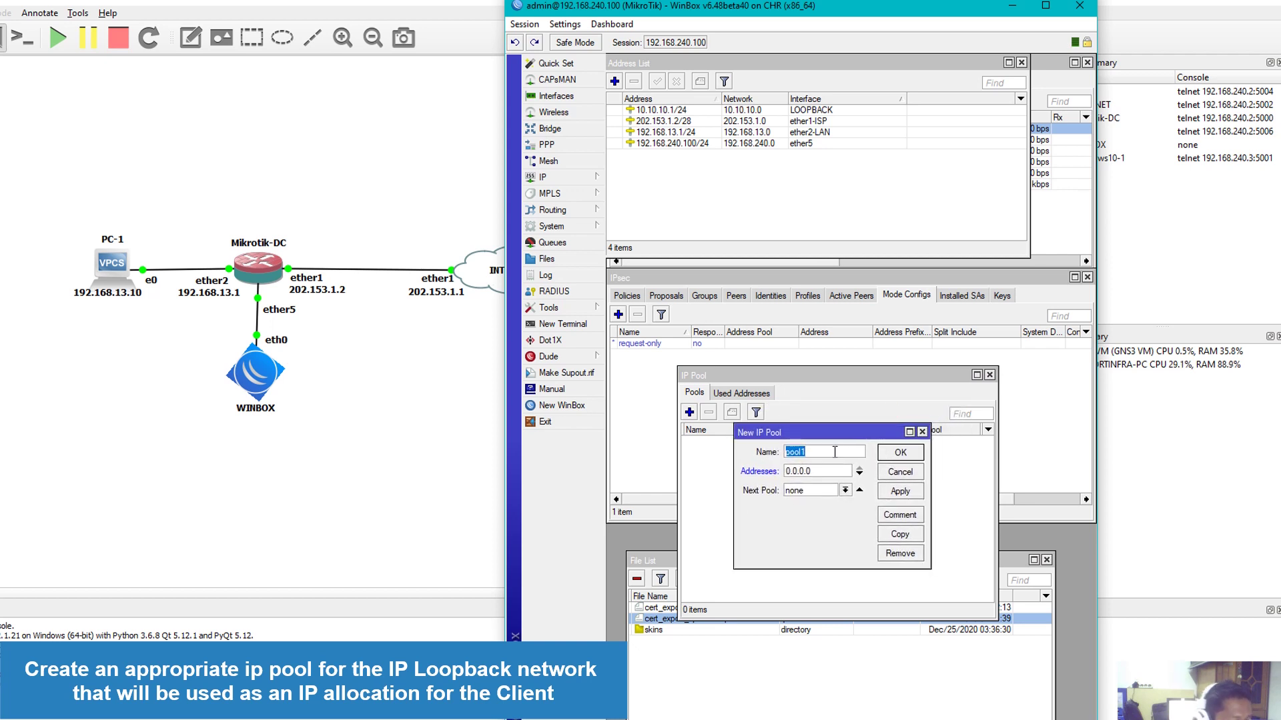
text(VPN SE)
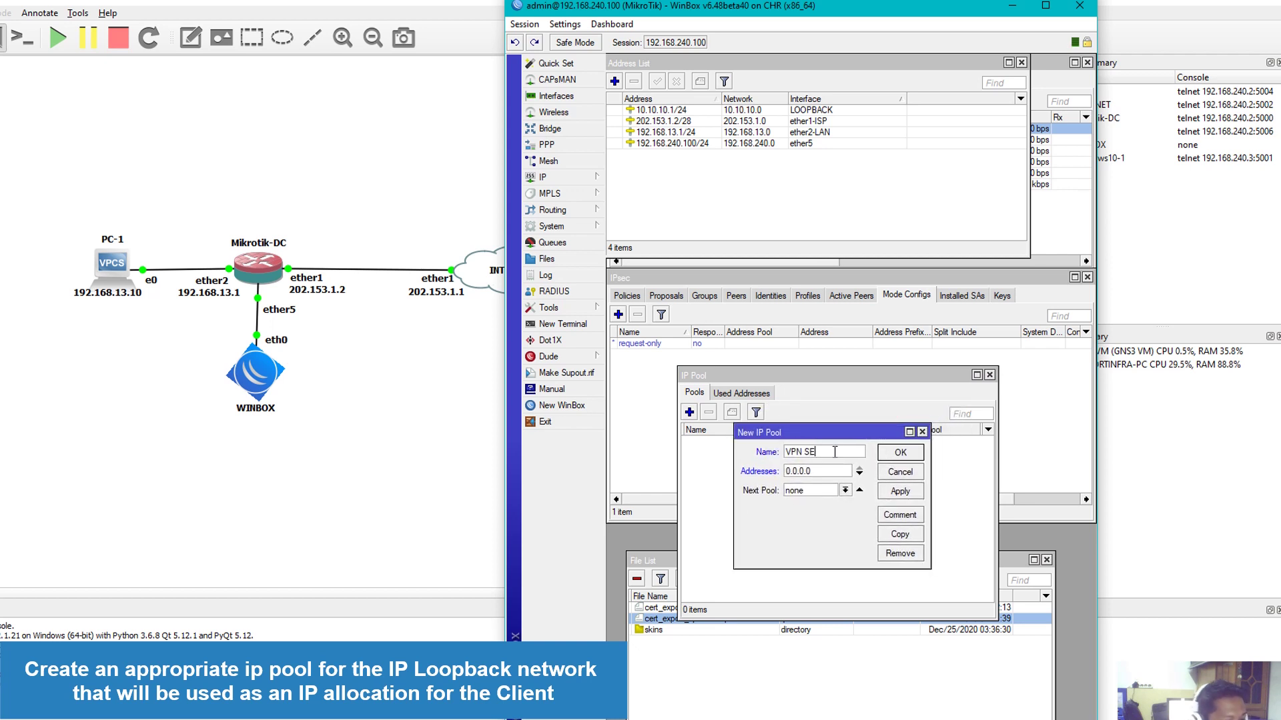
text(RVER)
drag(840, 452, 771, 460)
text(VPN)
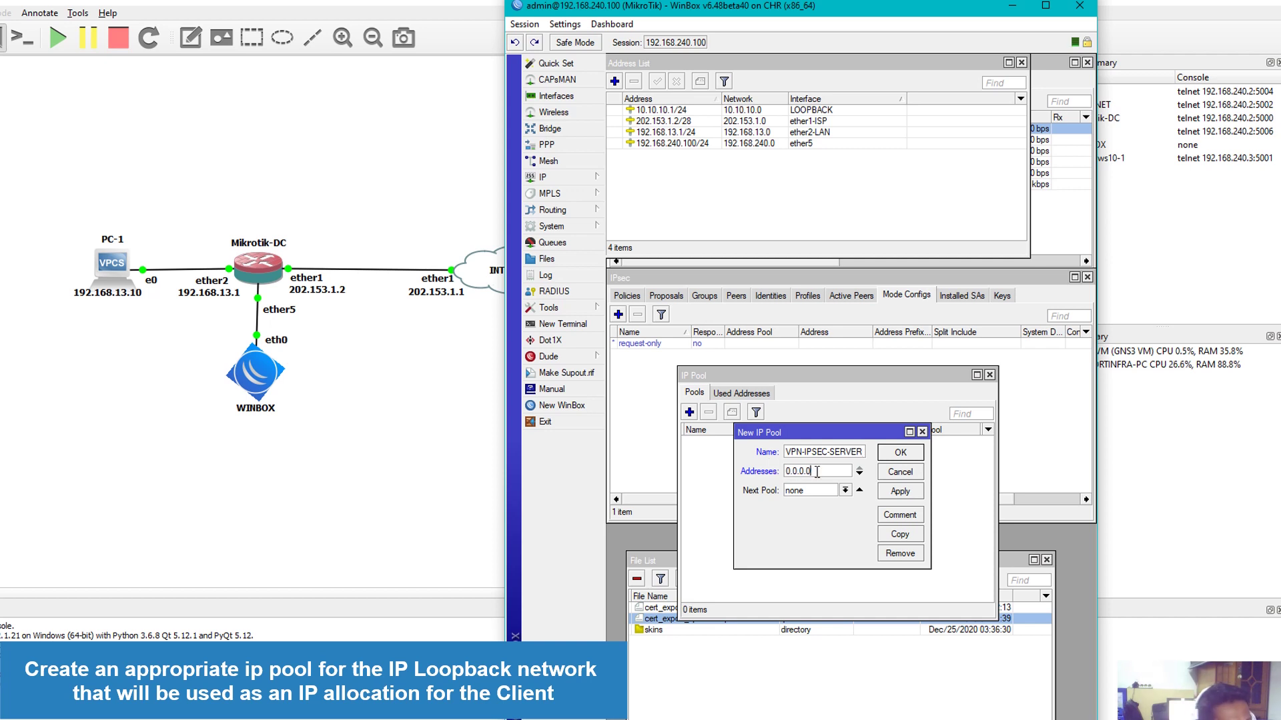
Give the pool the range 10.10.10.2-10.10.10.254 and save it
click(693, 111)
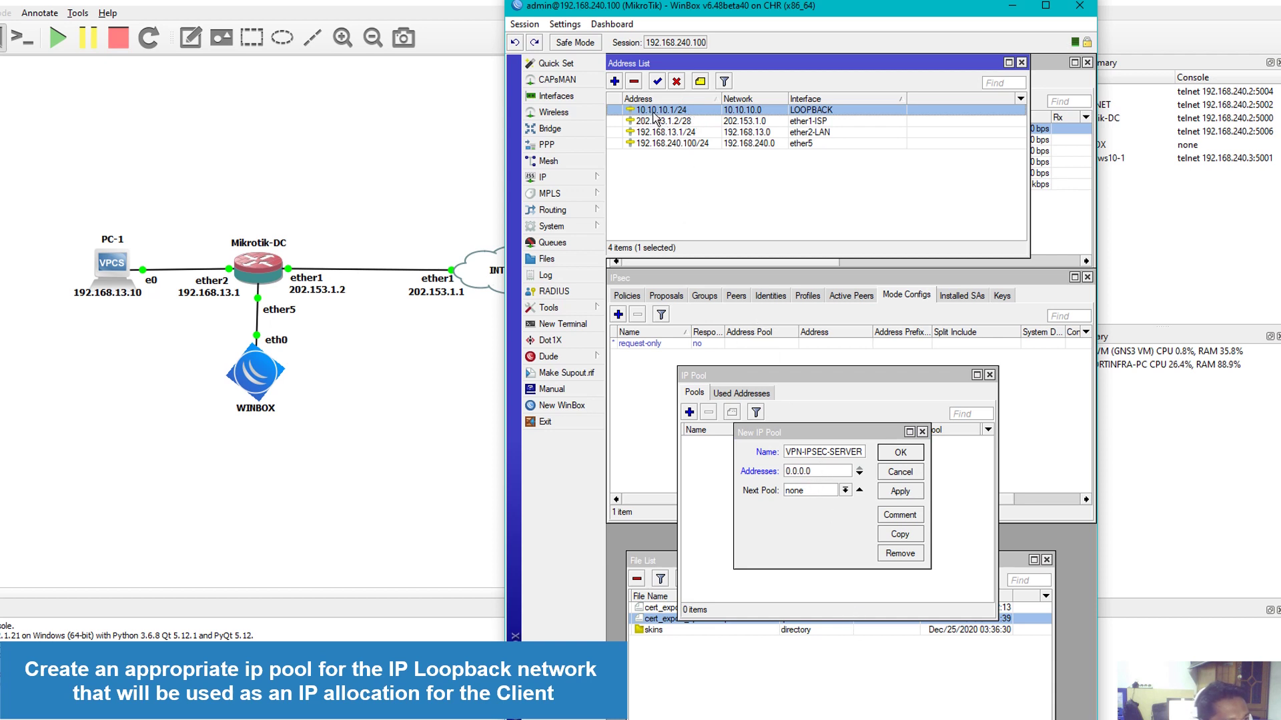
click(819, 471)
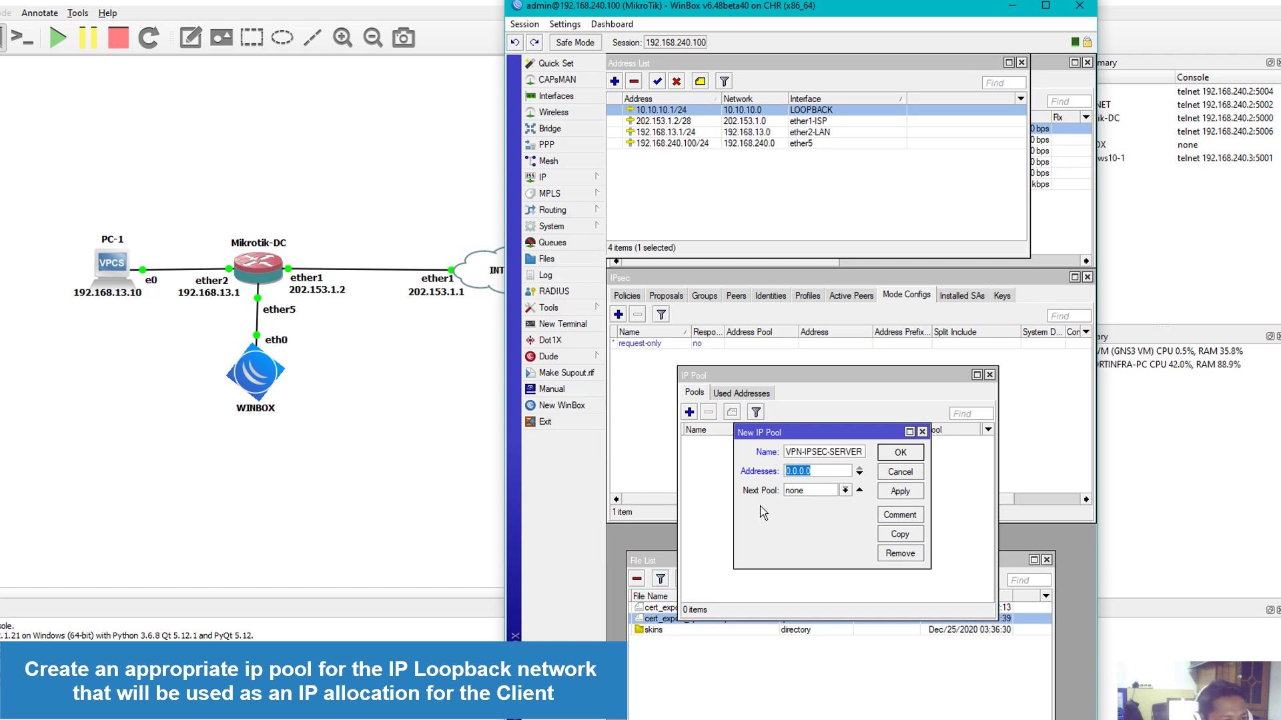
text(1)
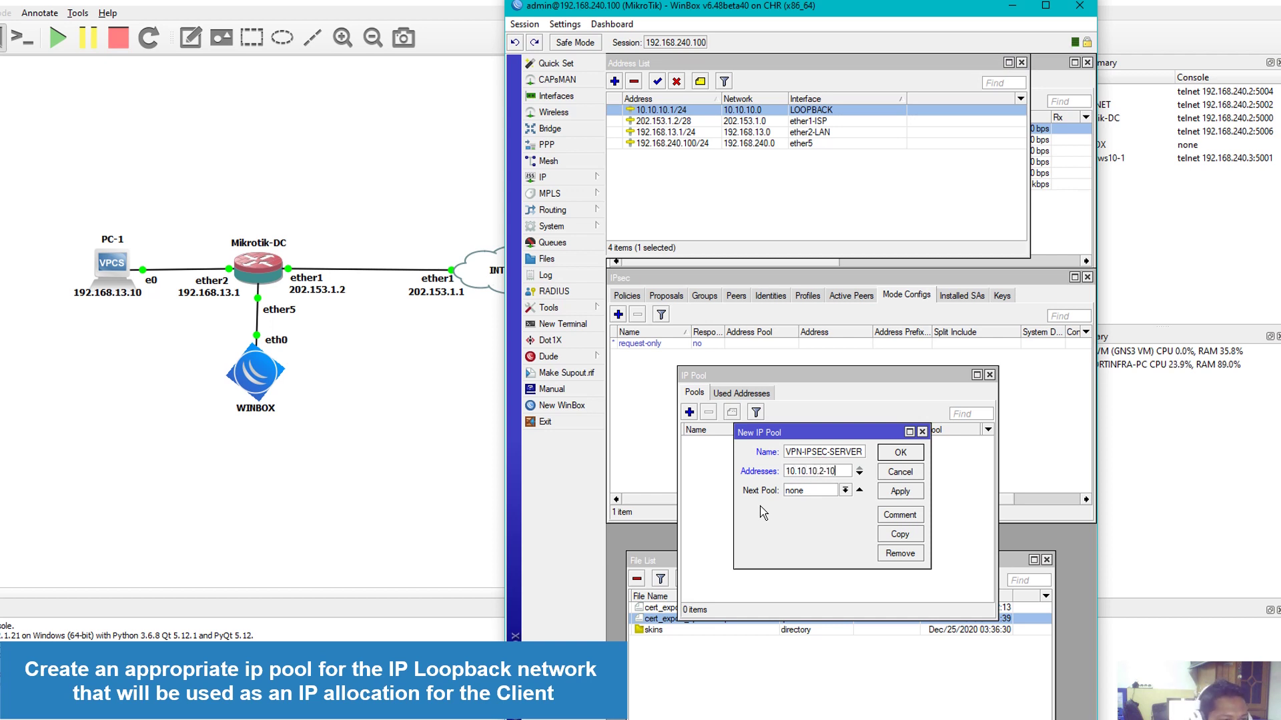
text(0.10.10.2-10.10.10.254)
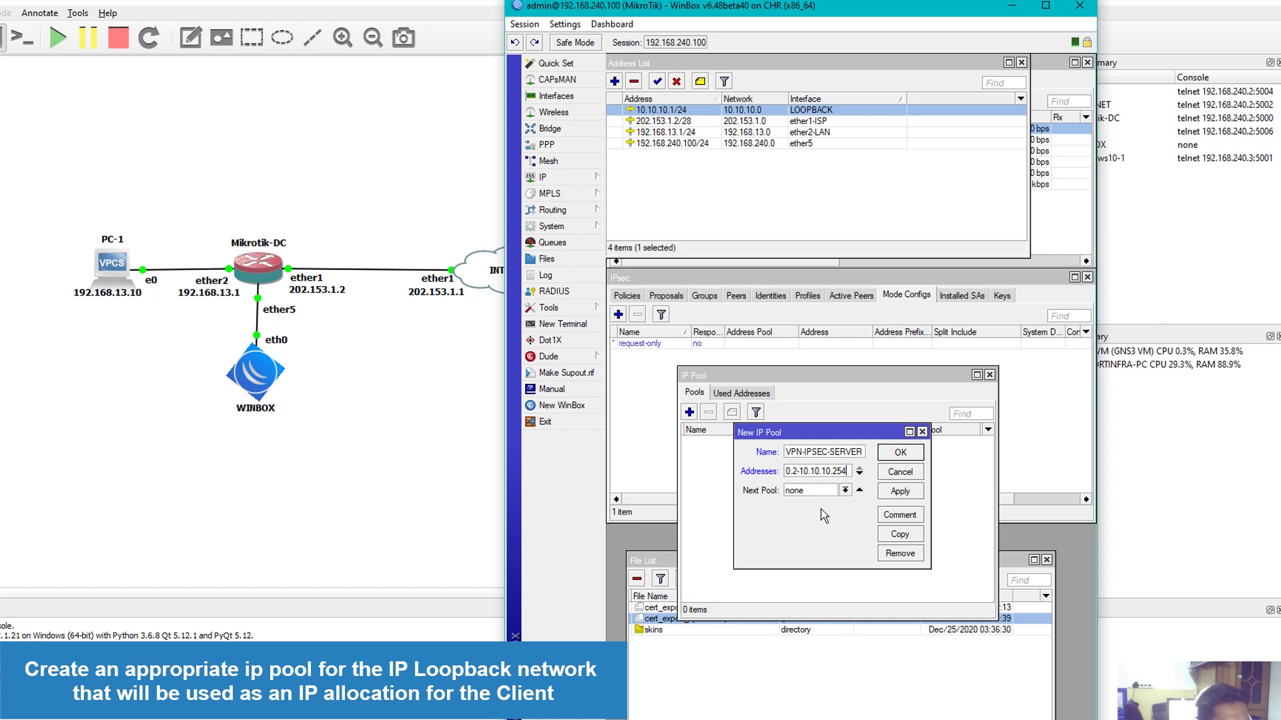
click(906, 495)
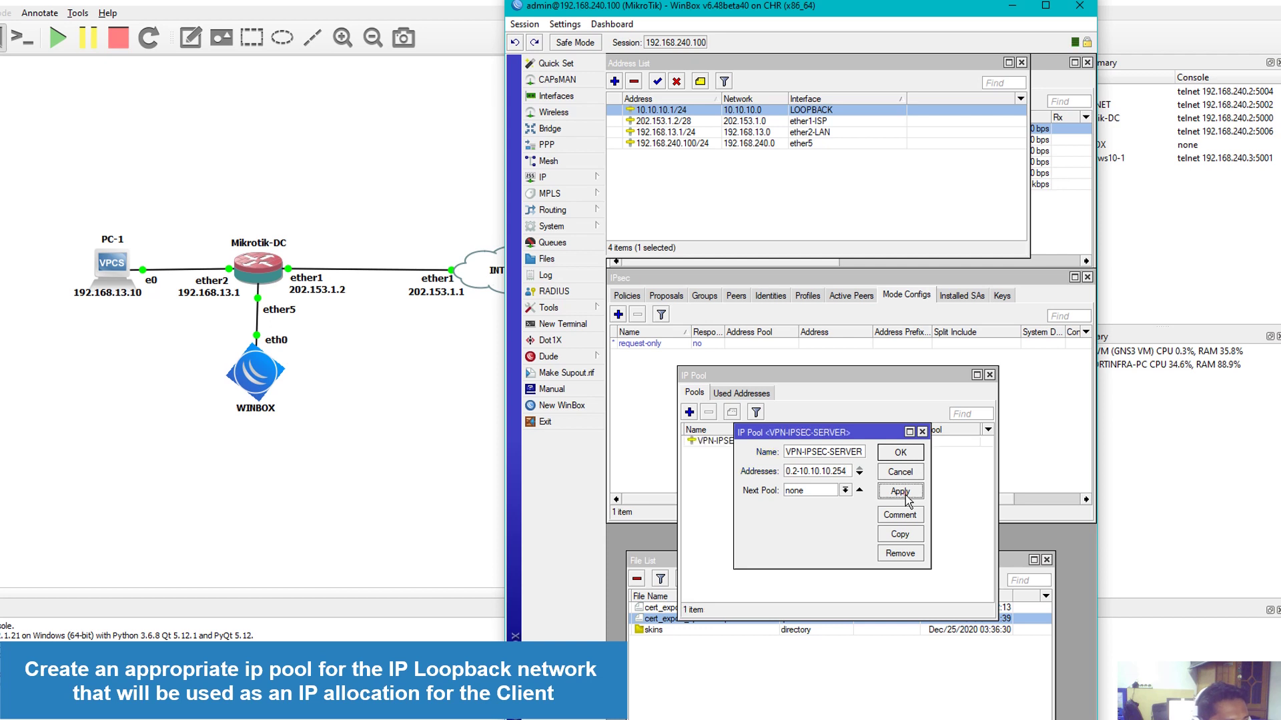
click(911, 451)
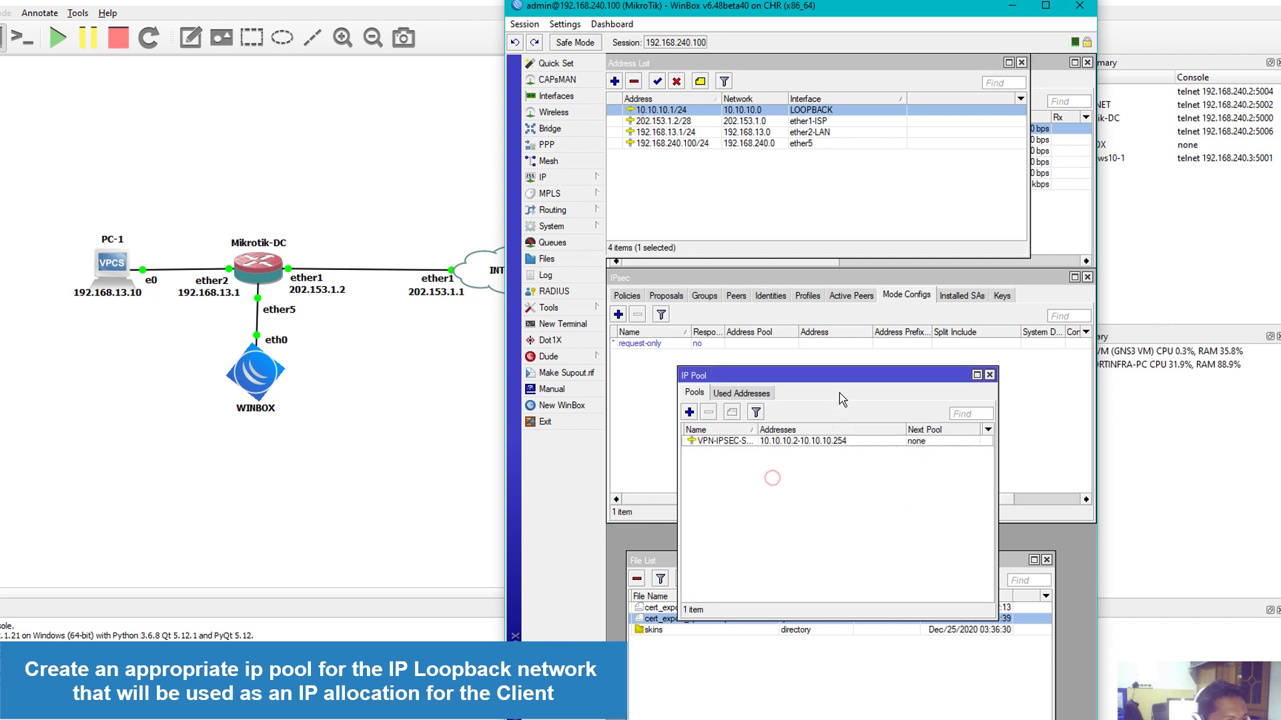
drag(840, 377, 811, 541)
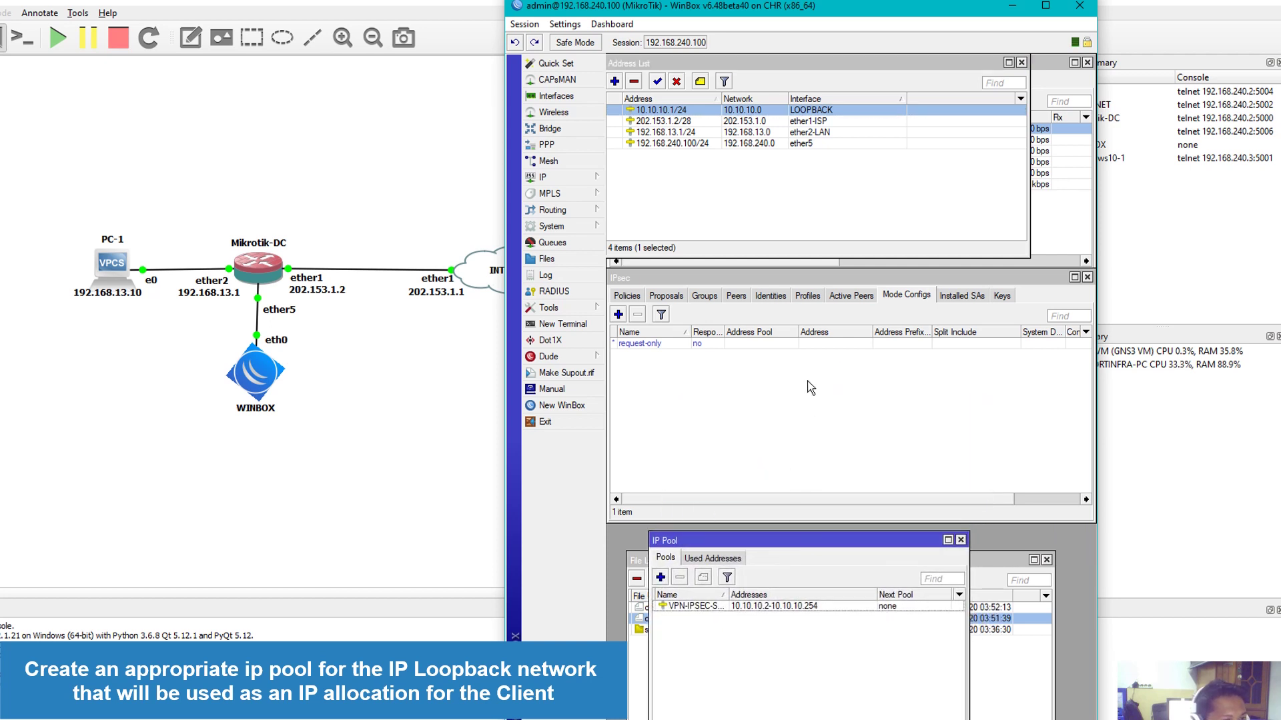
Create a new IPsec mode config named VPN-IPSEC with Responder enabled
click(628, 279)
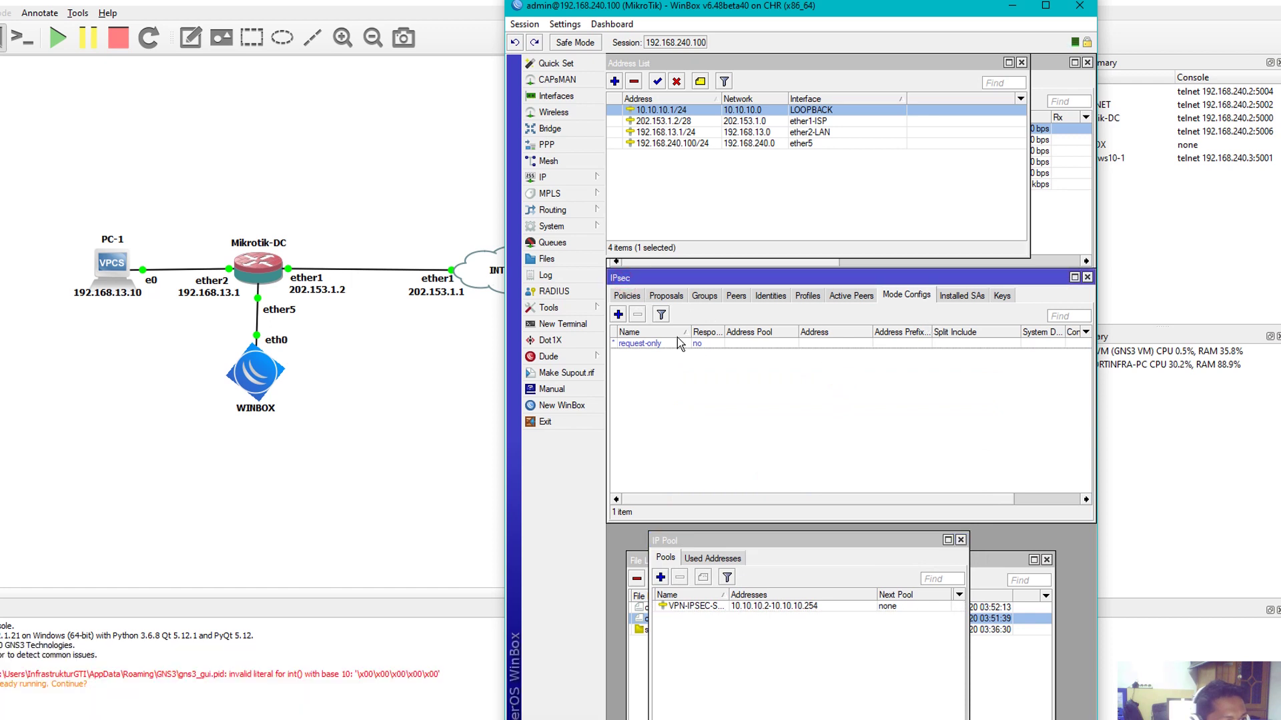
click(618, 314)
drag(822, 406, 810, 358)
text(V)
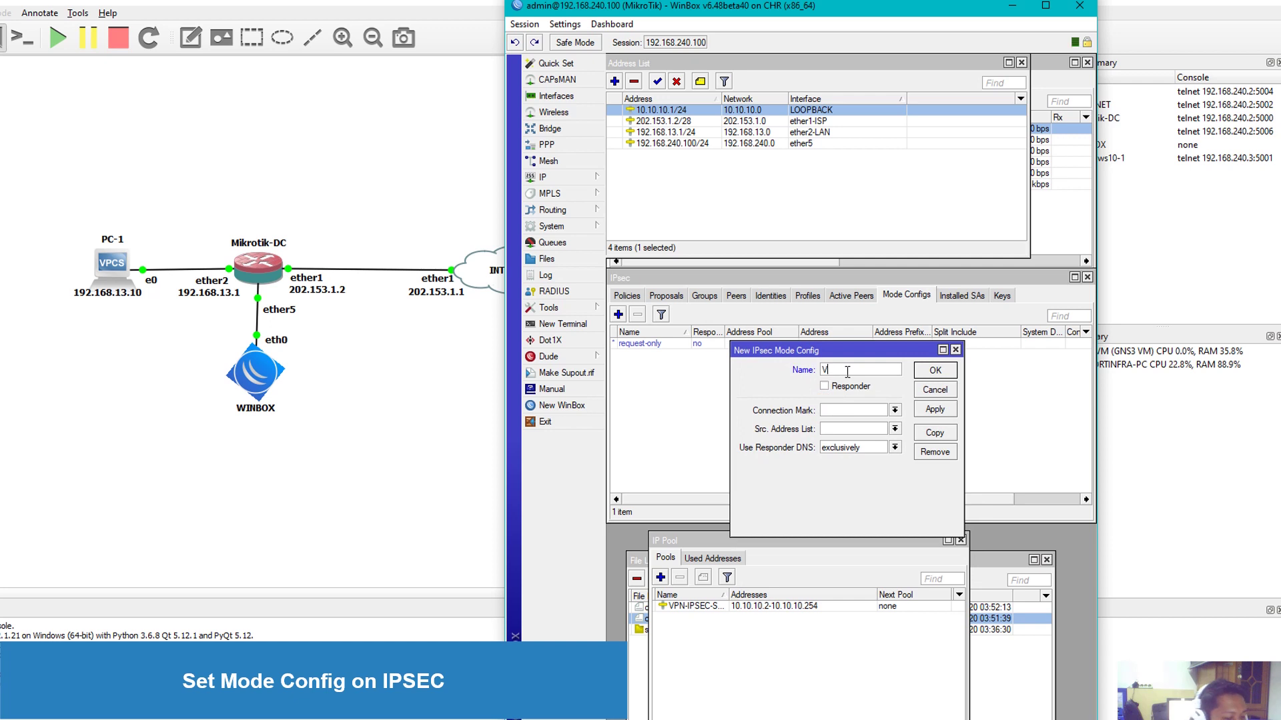
text(PN-IPSEC)
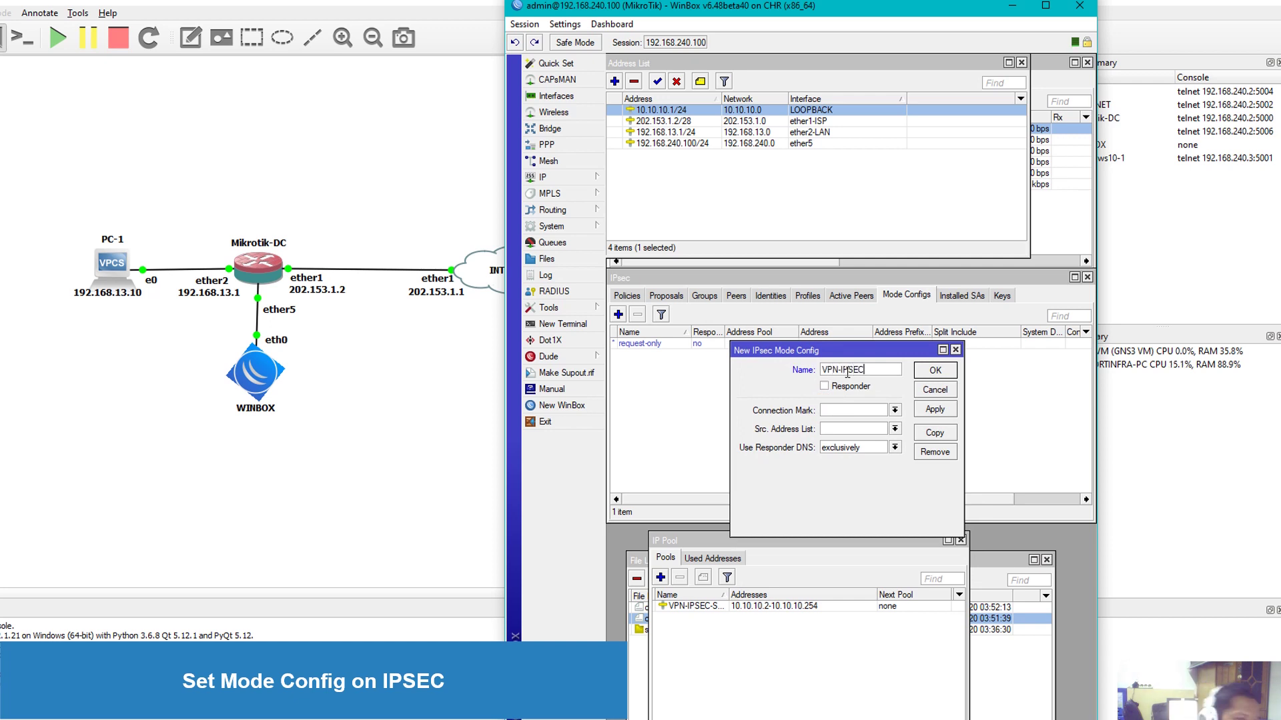
click(825, 387)
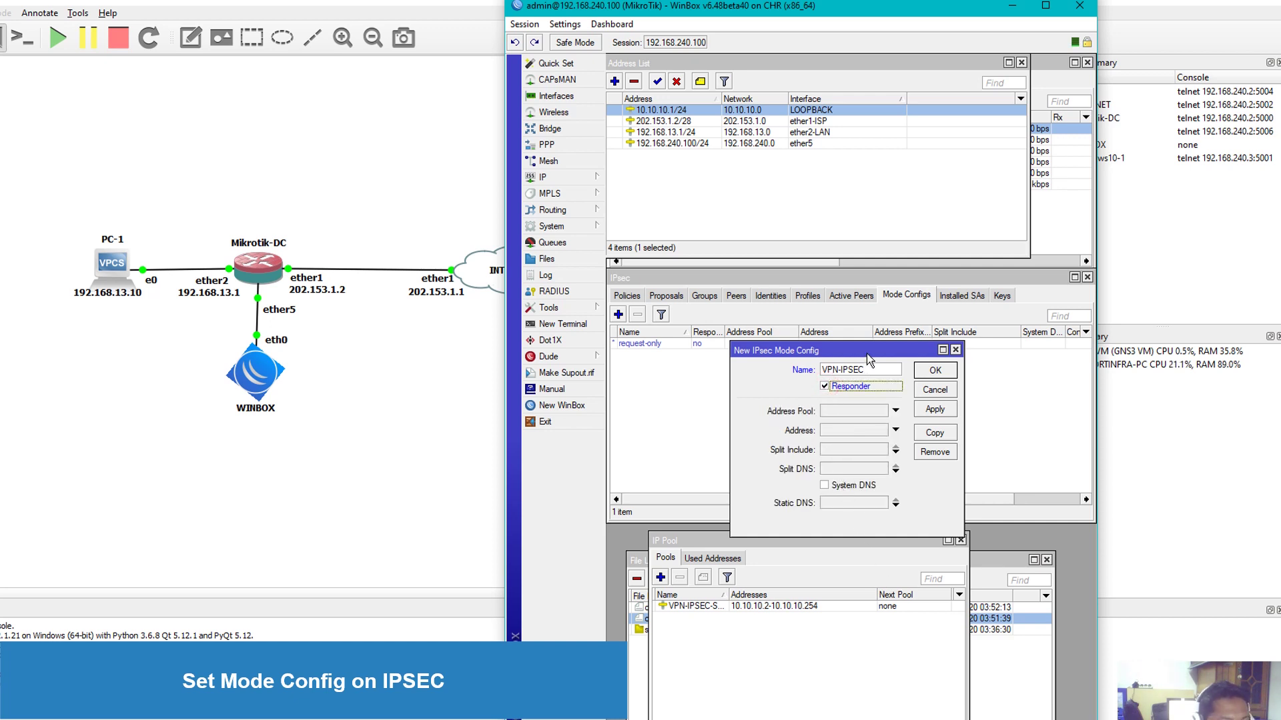
drag(868, 355, 867, 303)
Assign address pool VPN-IPSEC-SERVER and set the address prefix length to 32
click(896, 359)
click(863, 371)
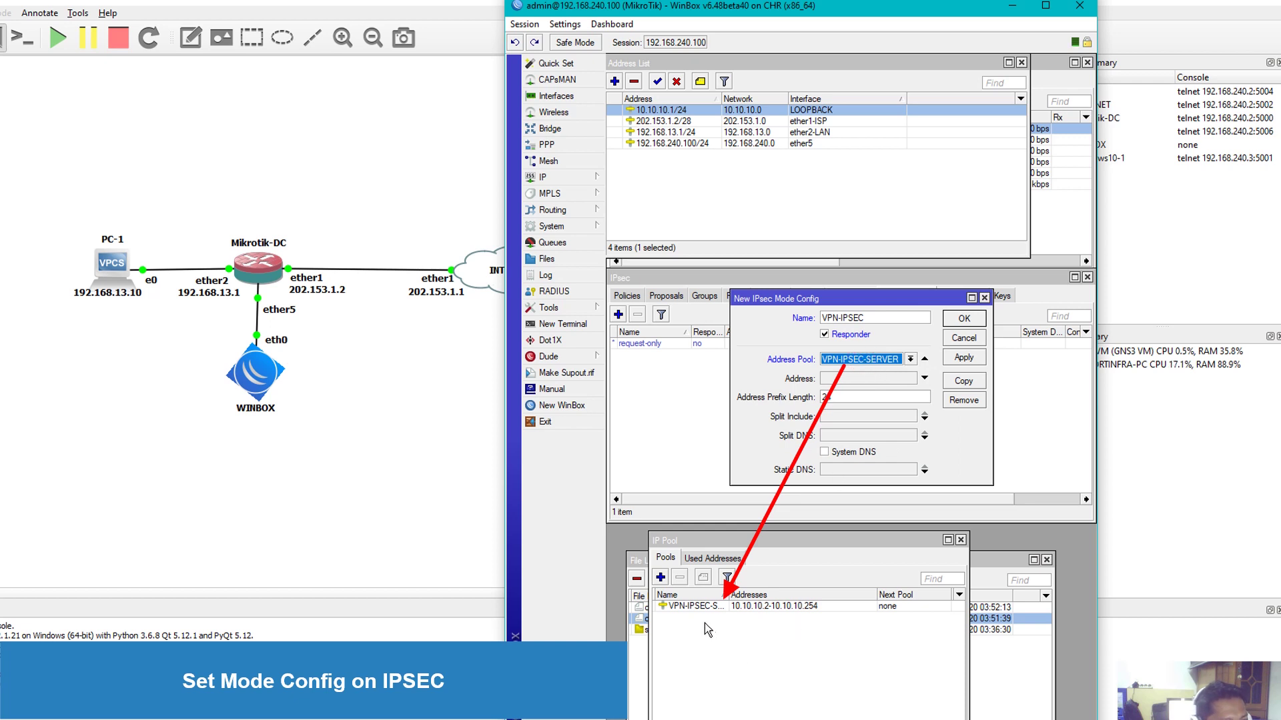
click(699, 605)
drag(728, 595, 758, 595)
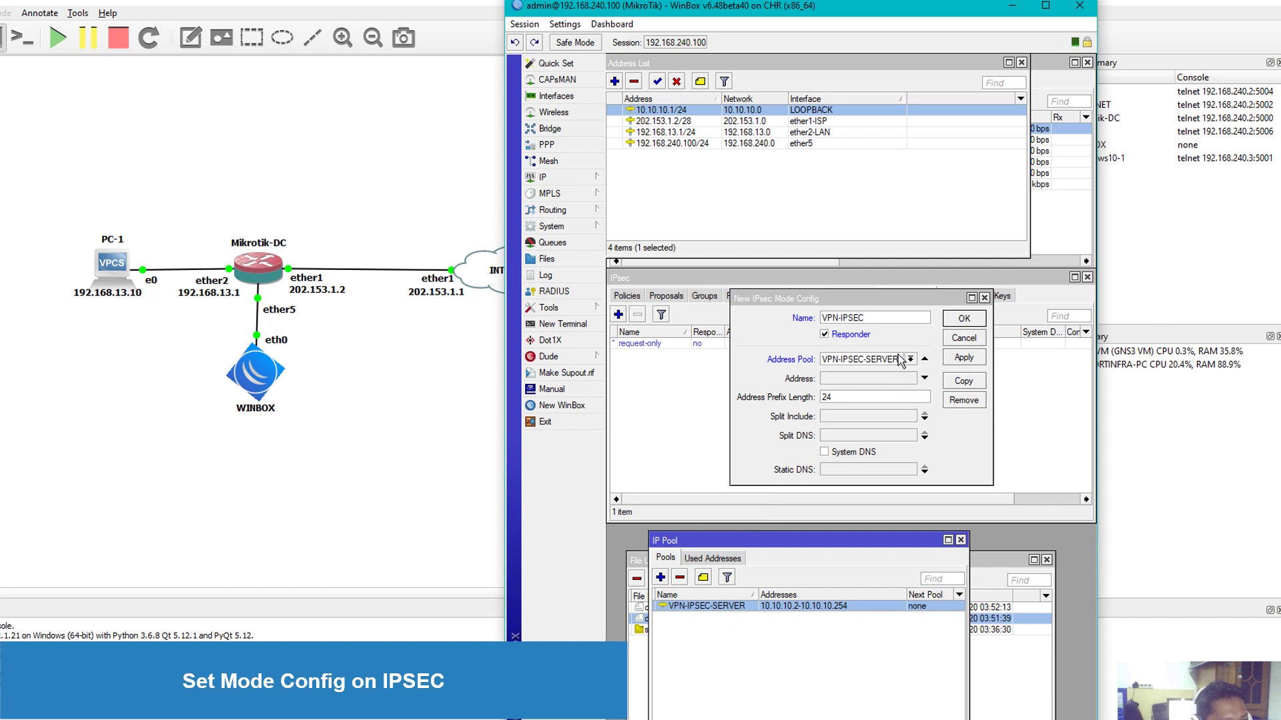
click(820, 429)
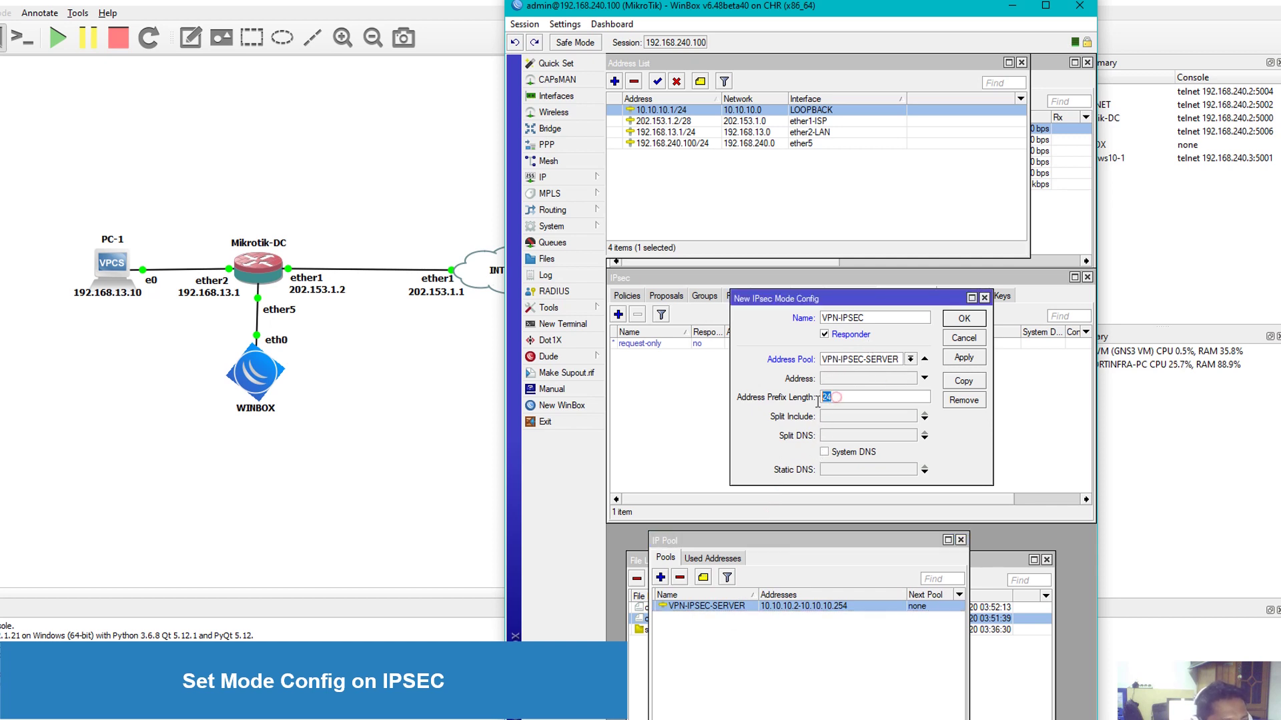
text(3)
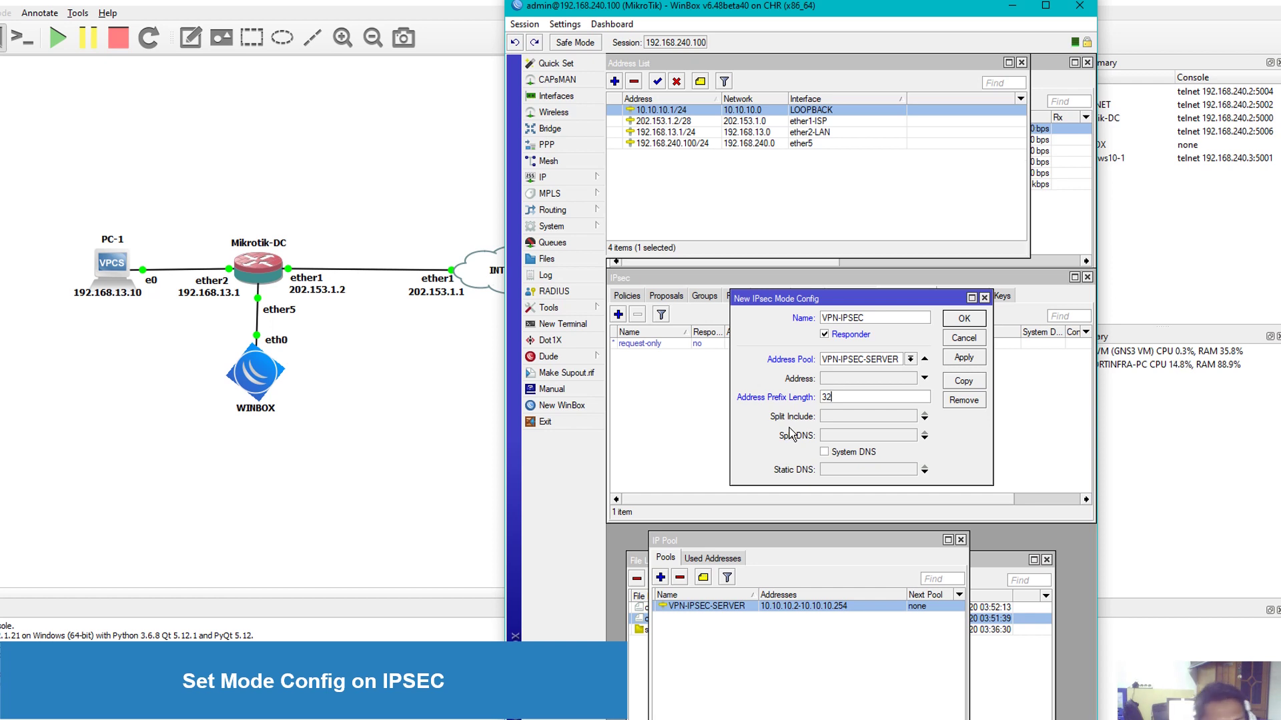
Add 192.168.13.0/24 as the split include network
click(858, 422)
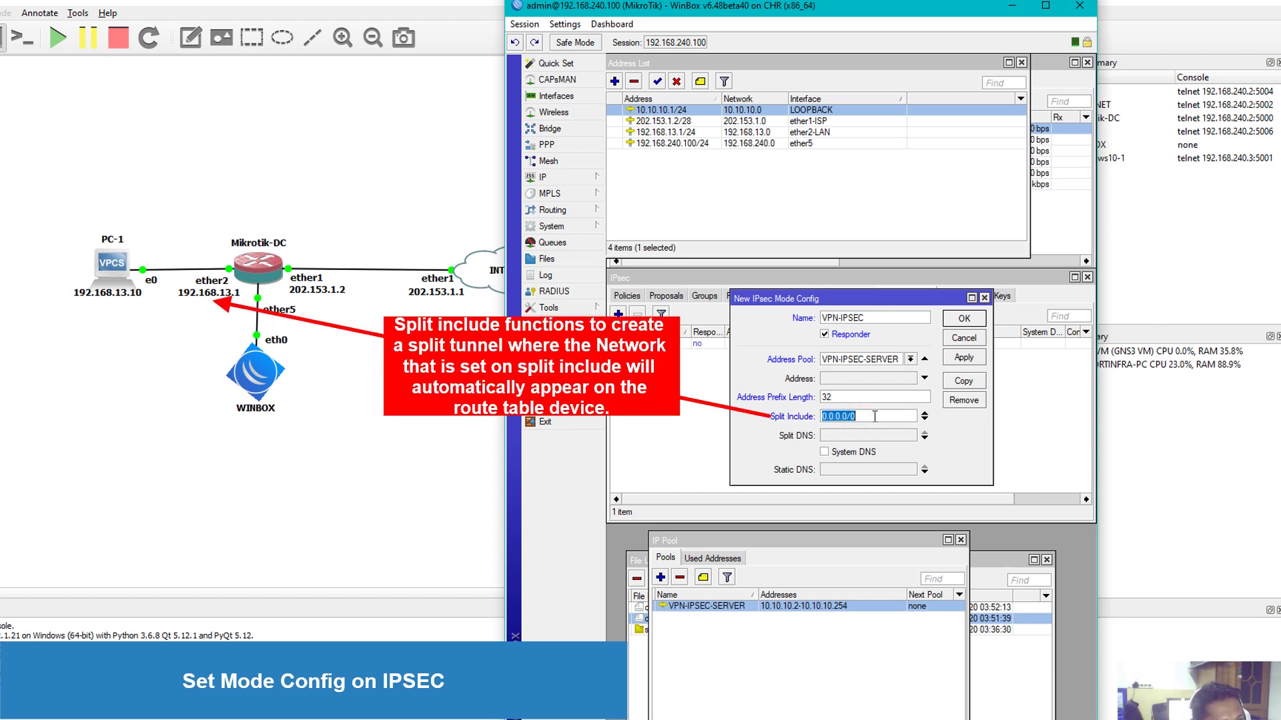
click(875, 417)
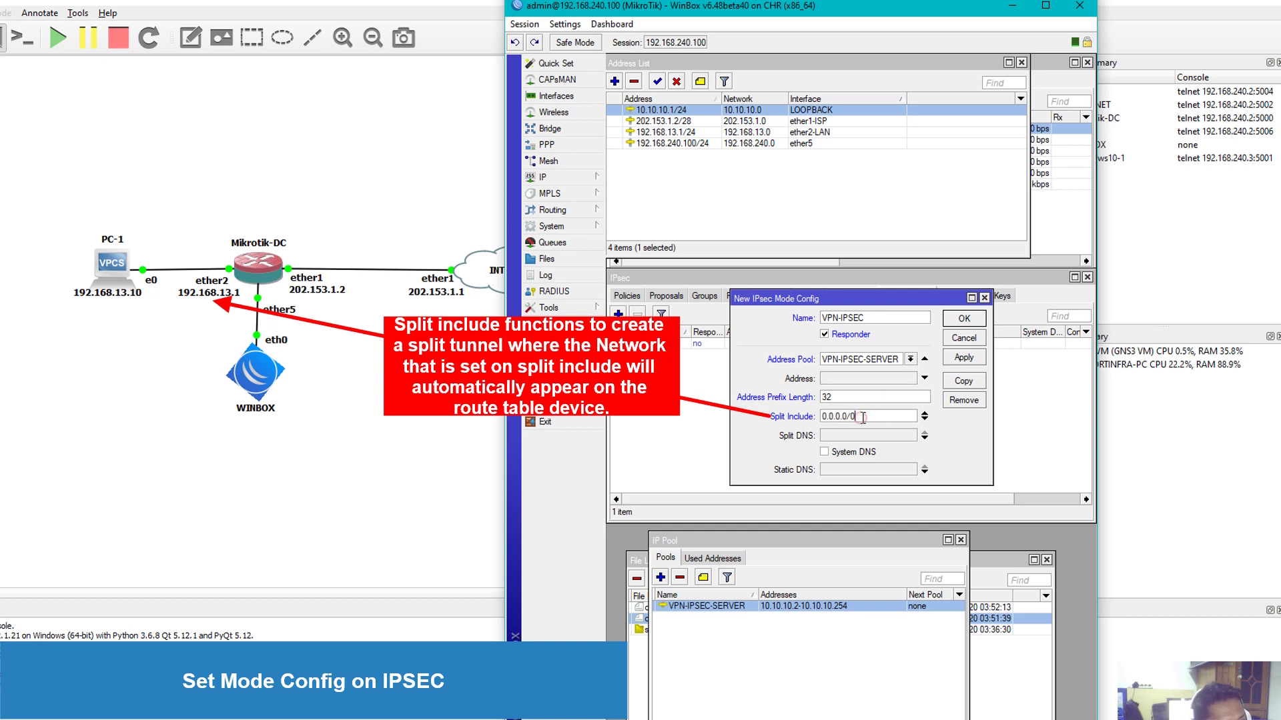
double_click(862, 418)
click(862, 418)
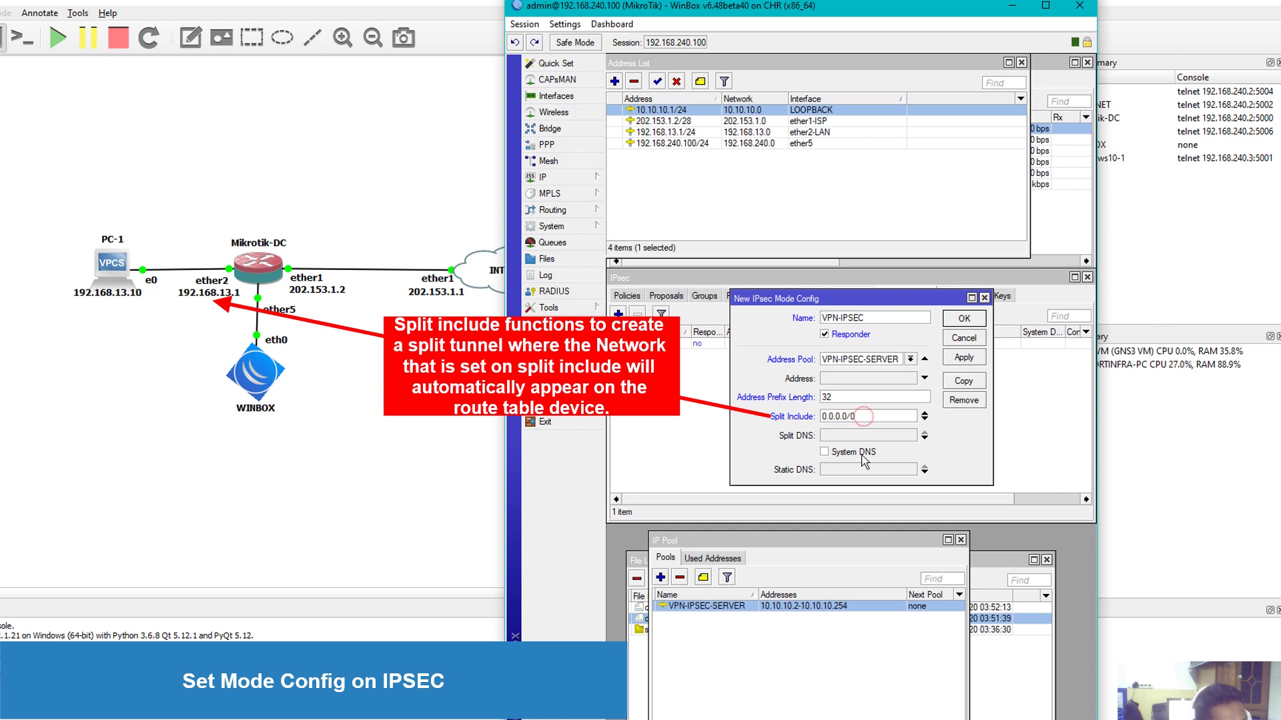
double_click(866, 417)
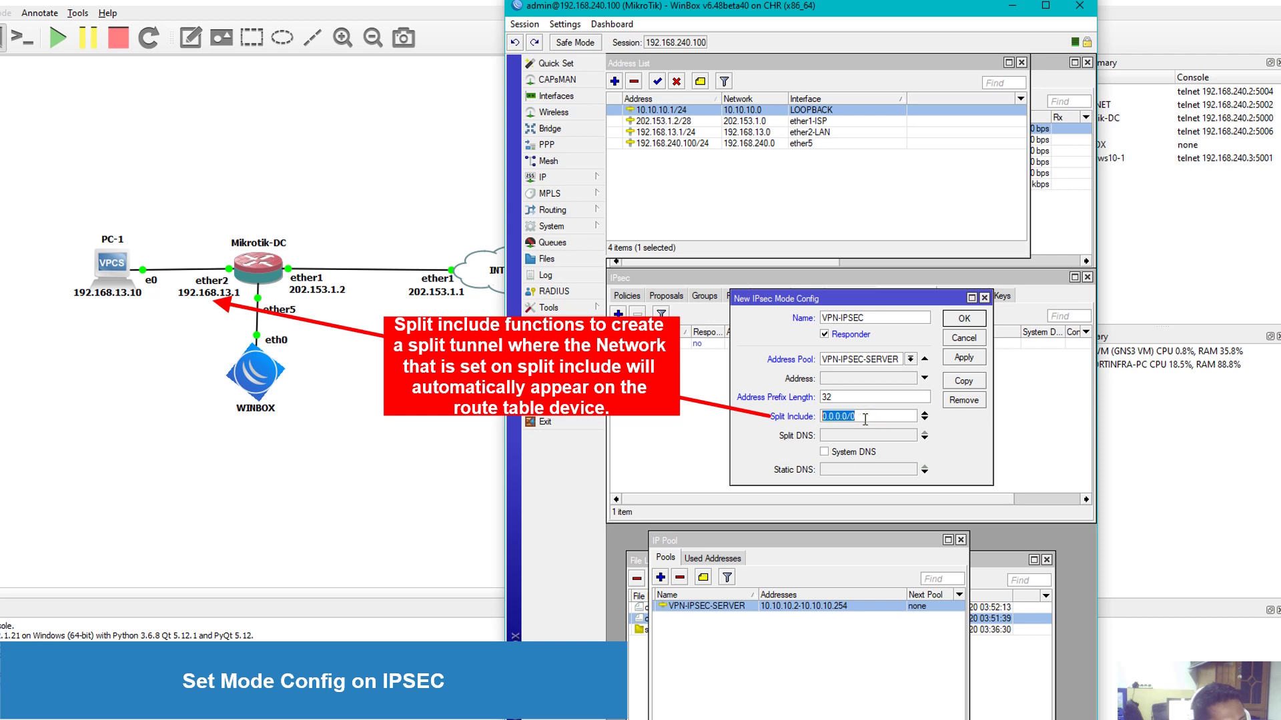
click(865, 417)
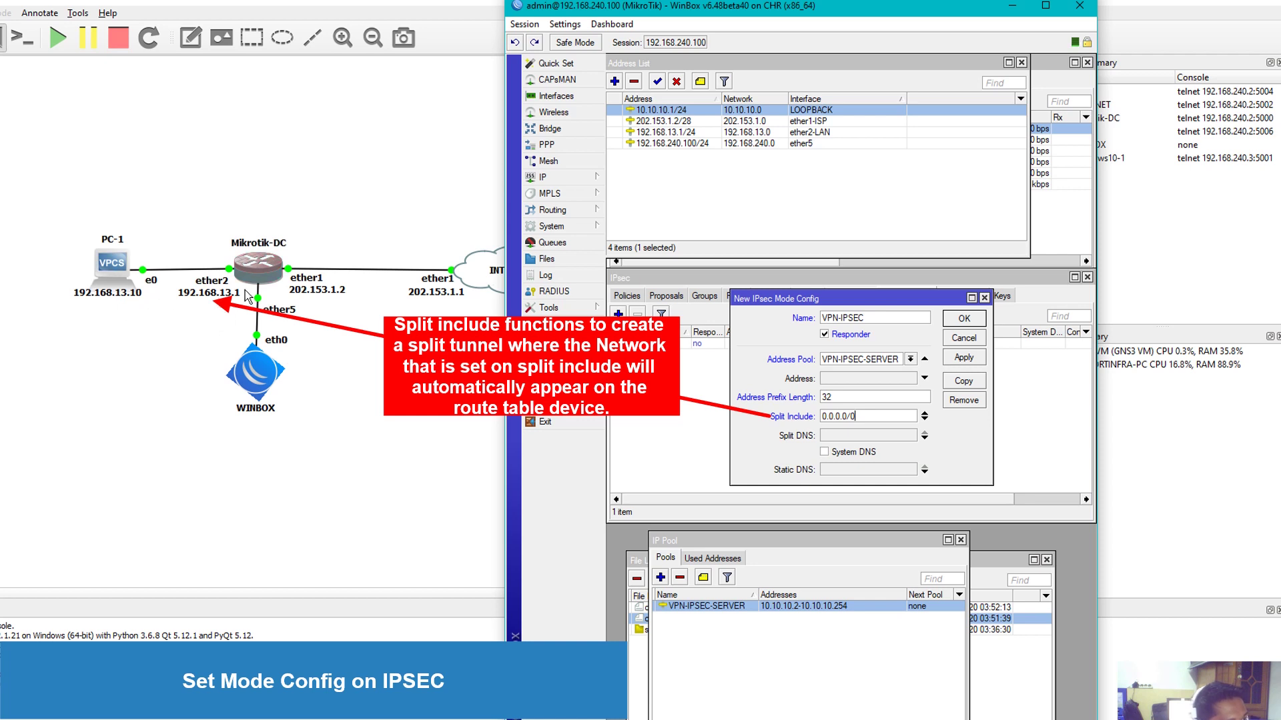
double_click(877, 415)
text(1)
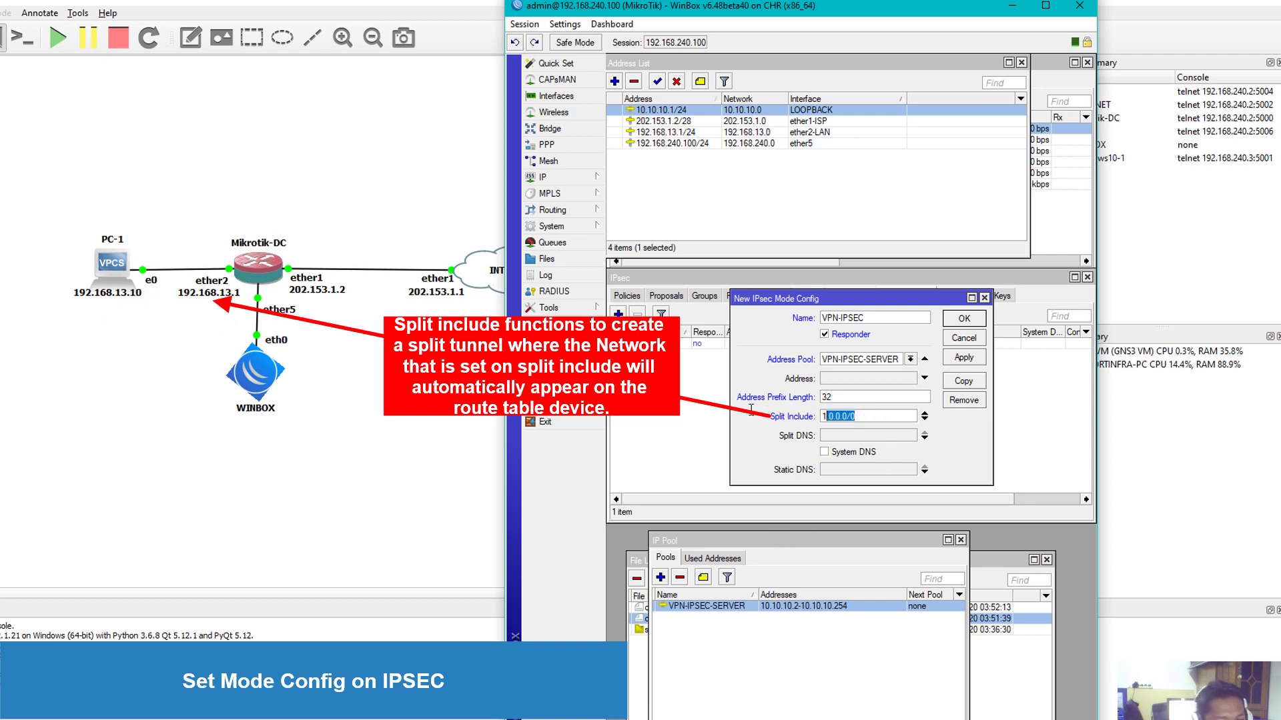
text(92.168.13)
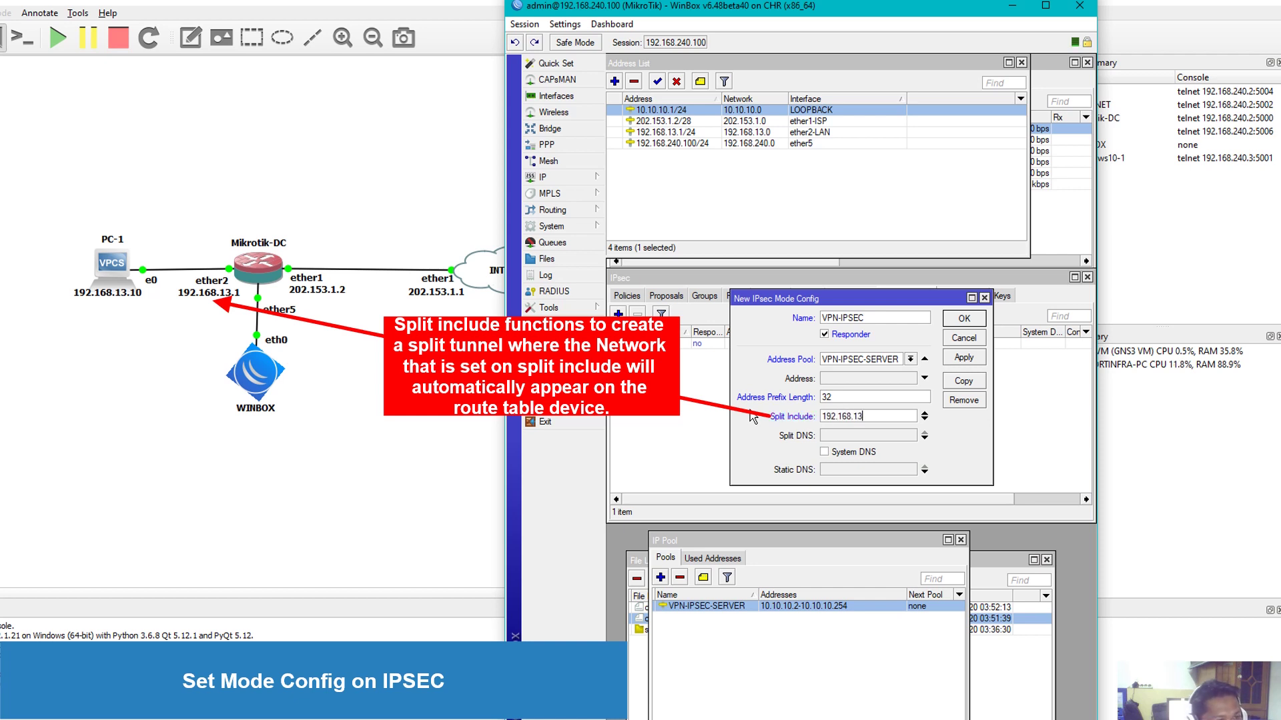
text(.0/2)
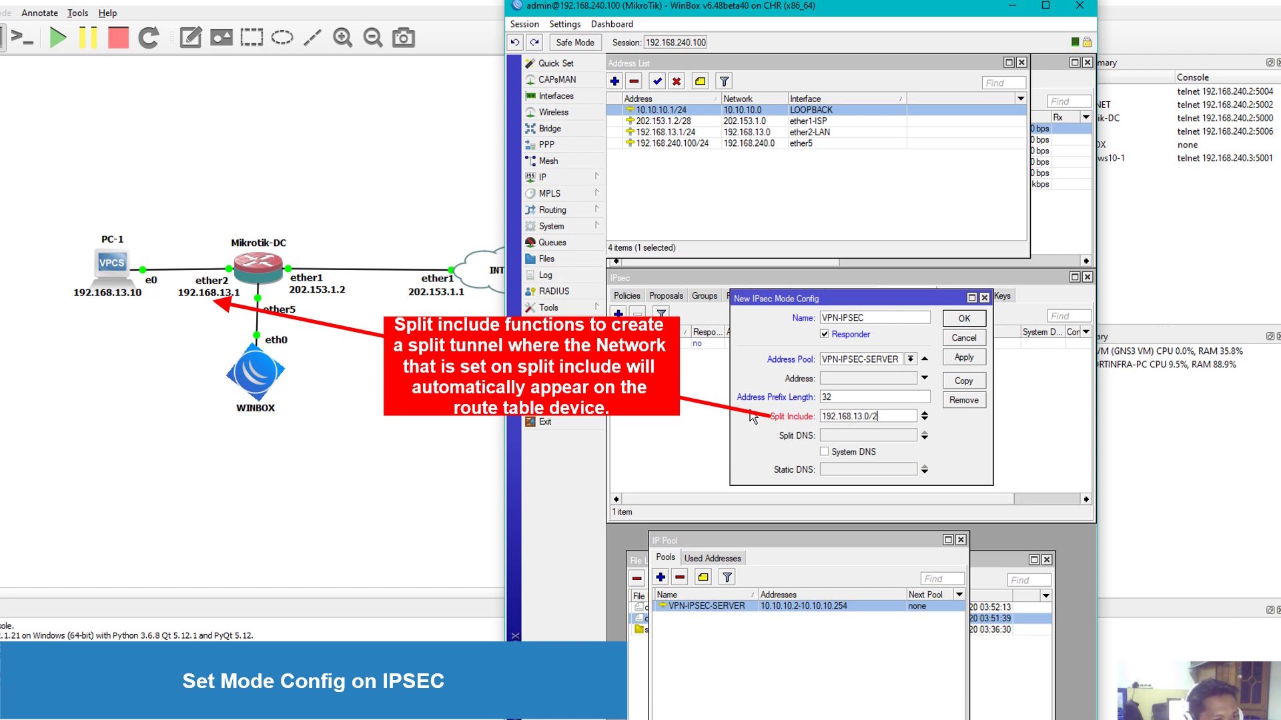
text(4)
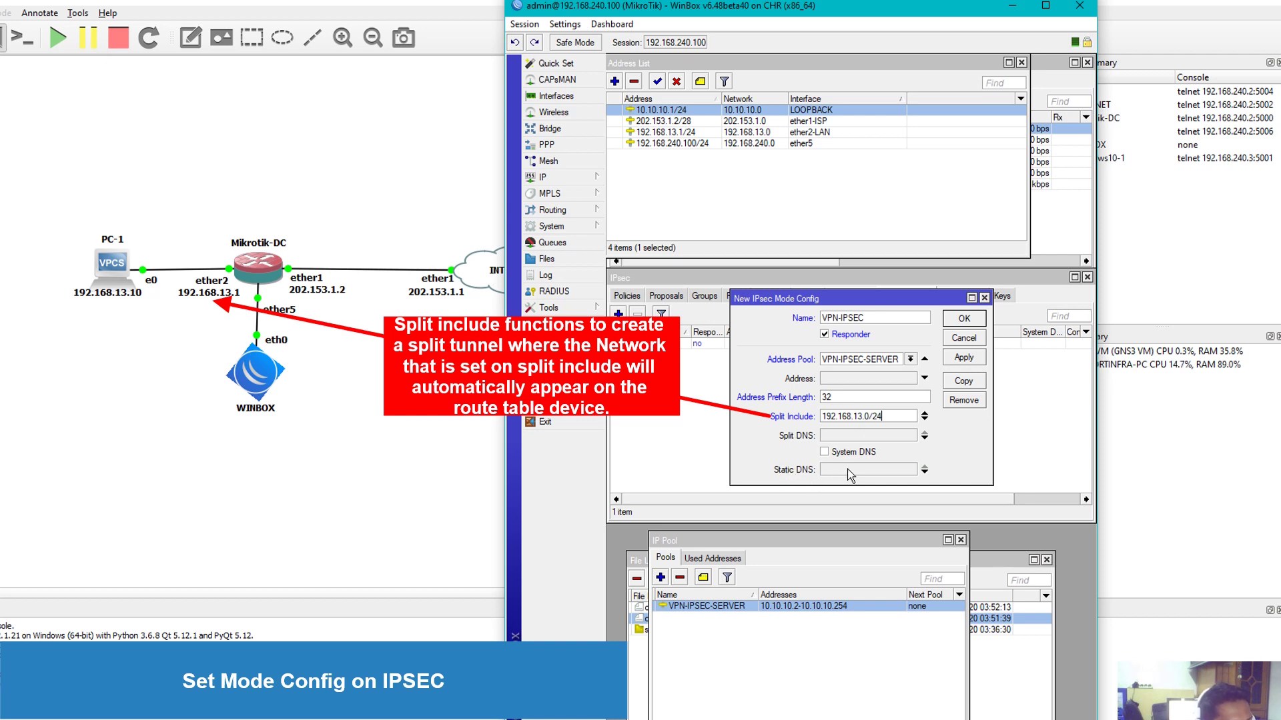
Add static DNS server 10.10.10.1 and save the mode config
click(849, 470)
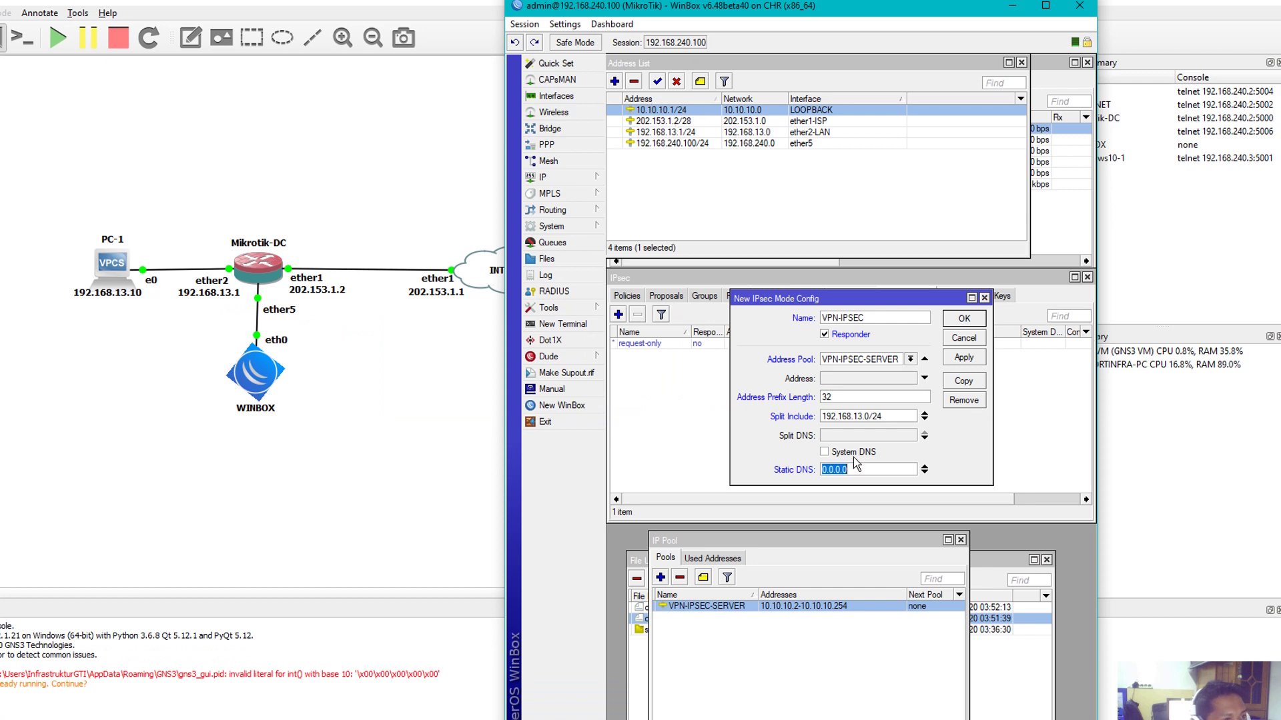
text(10.)
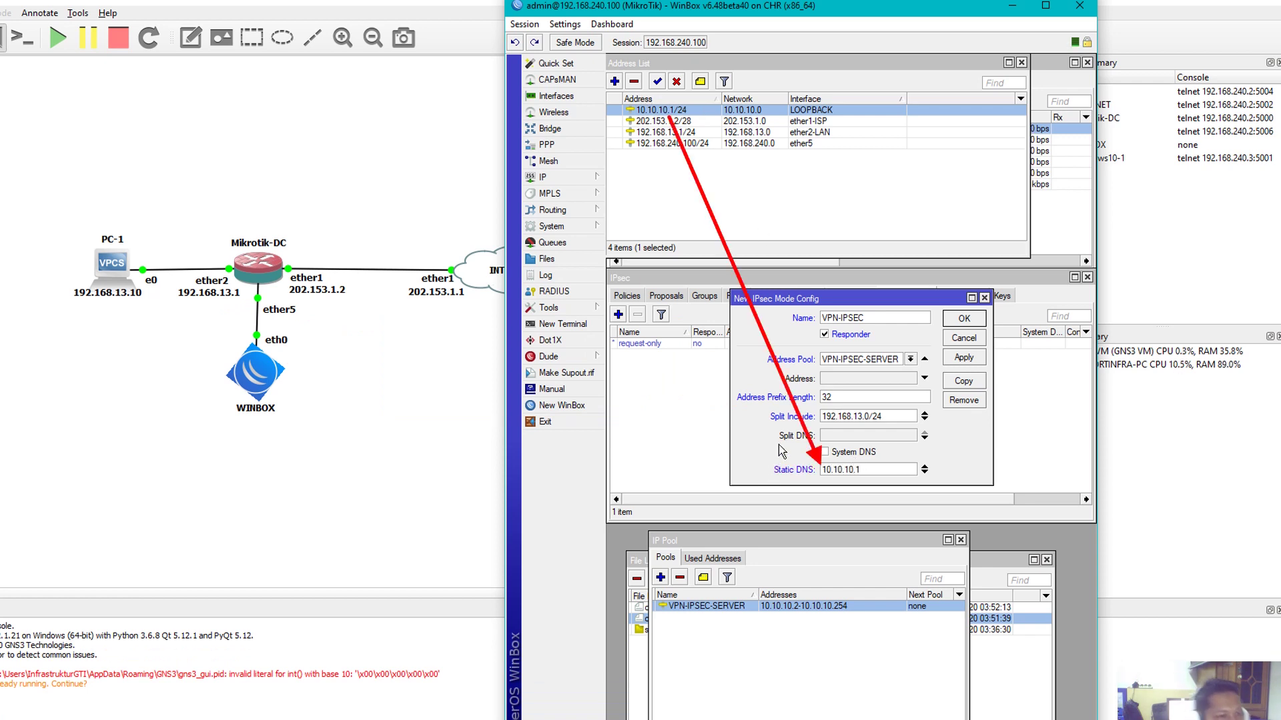
click(965, 358)
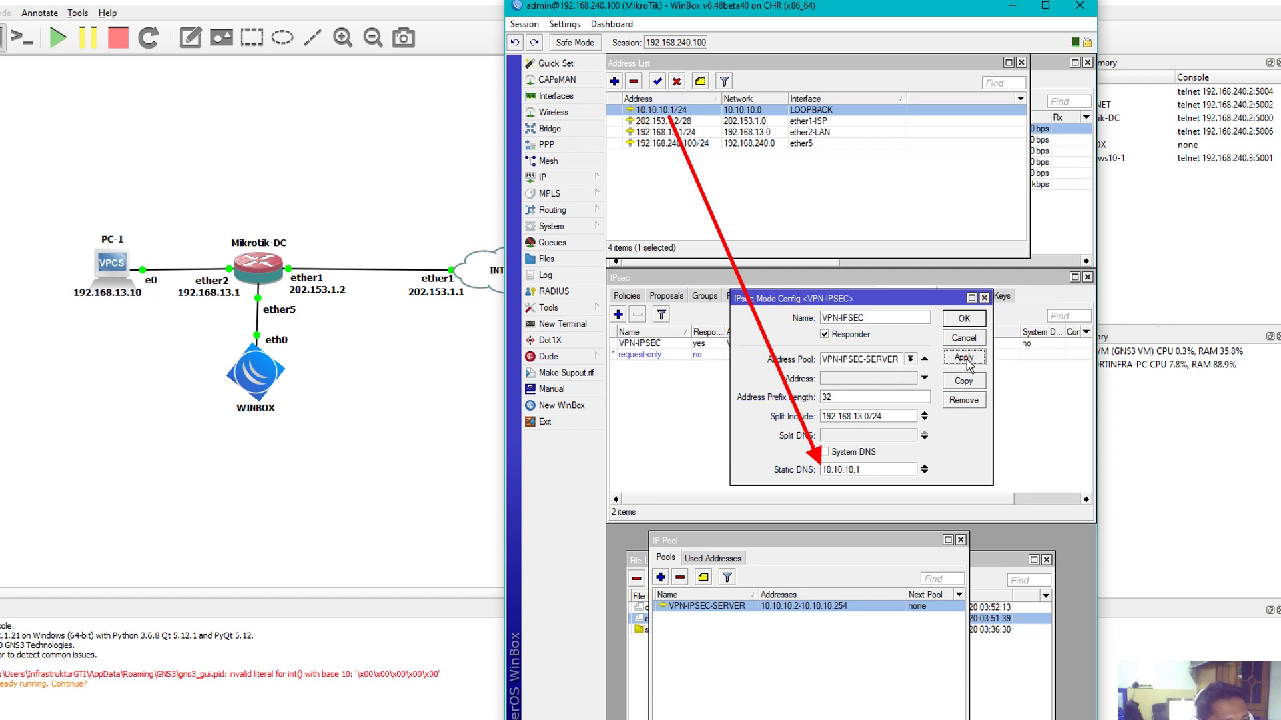
click(951, 320)
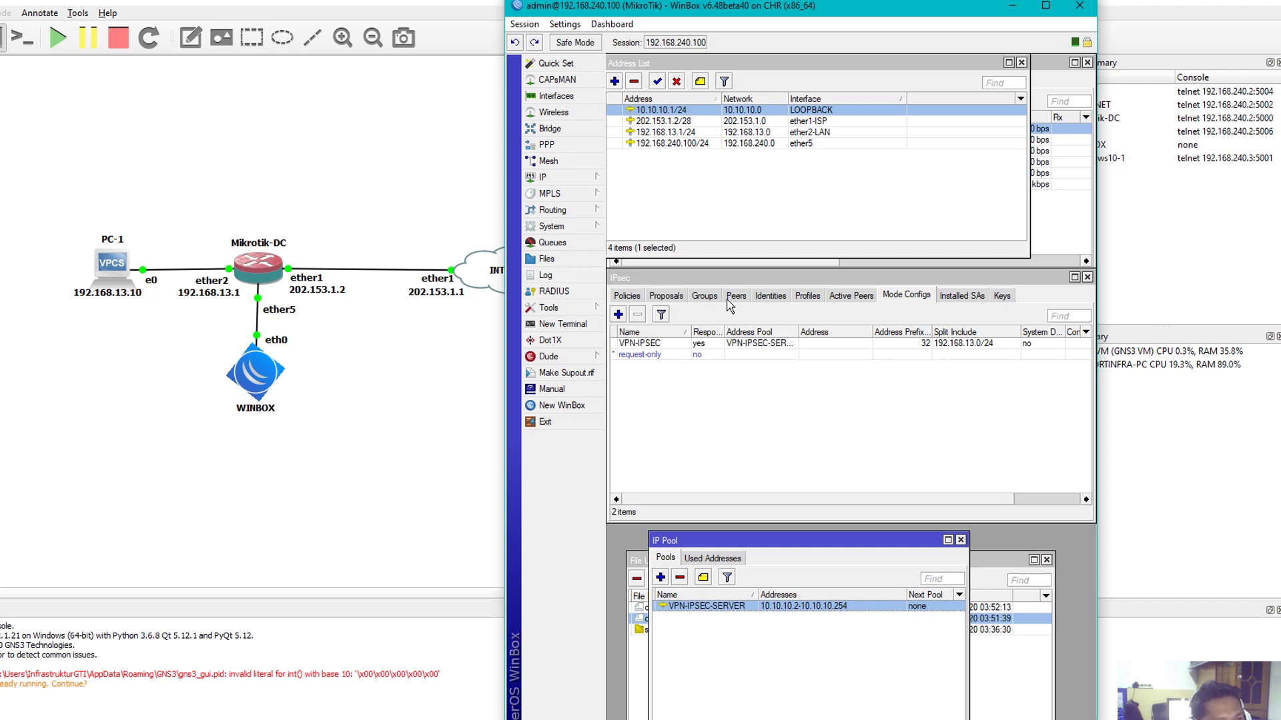
click(813, 294)
Create a new IPsec profile, keeping the name profile1, with sha256 hashing
click(618, 314)
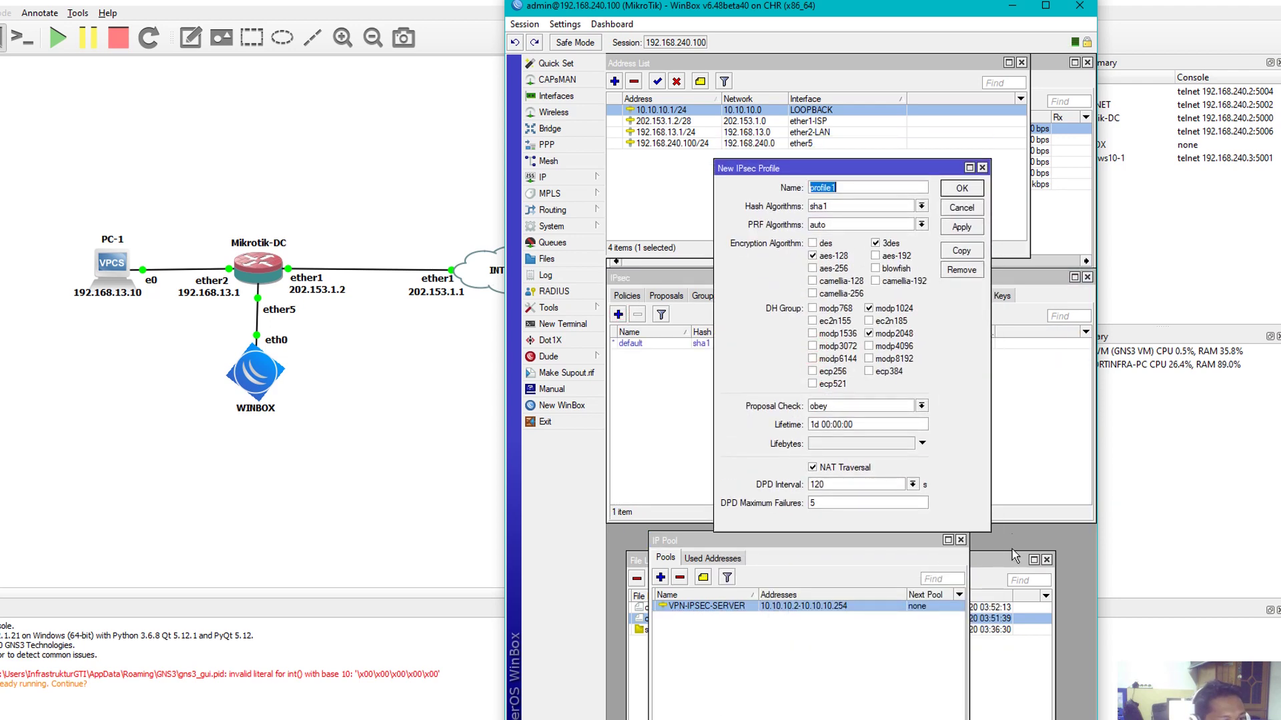
click(961, 539)
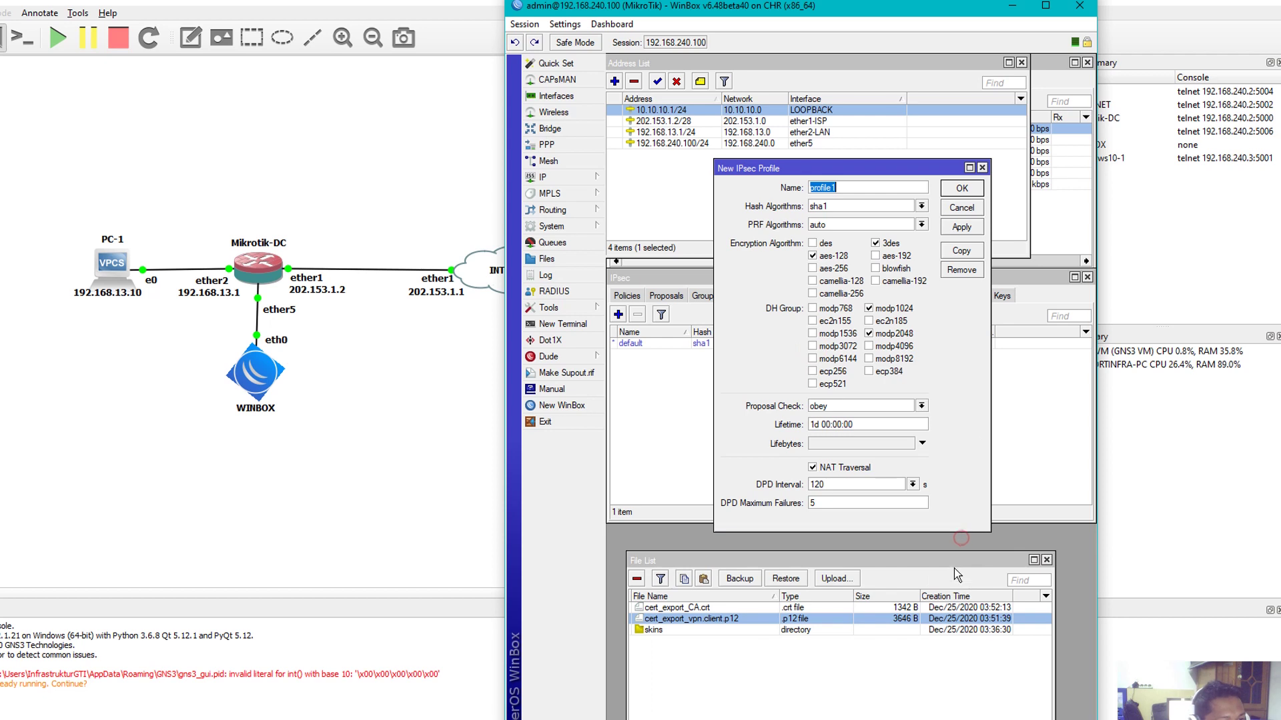
click(868, 191)
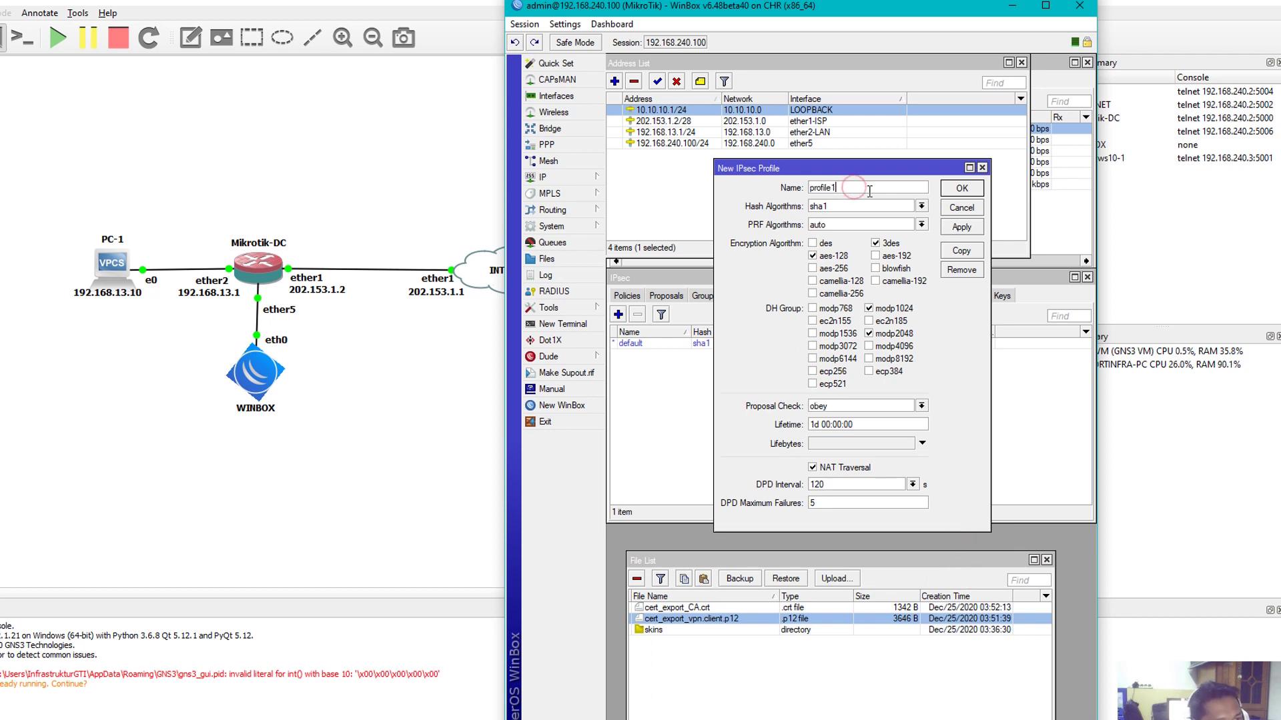
double_click(847, 190)
click(847, 189)
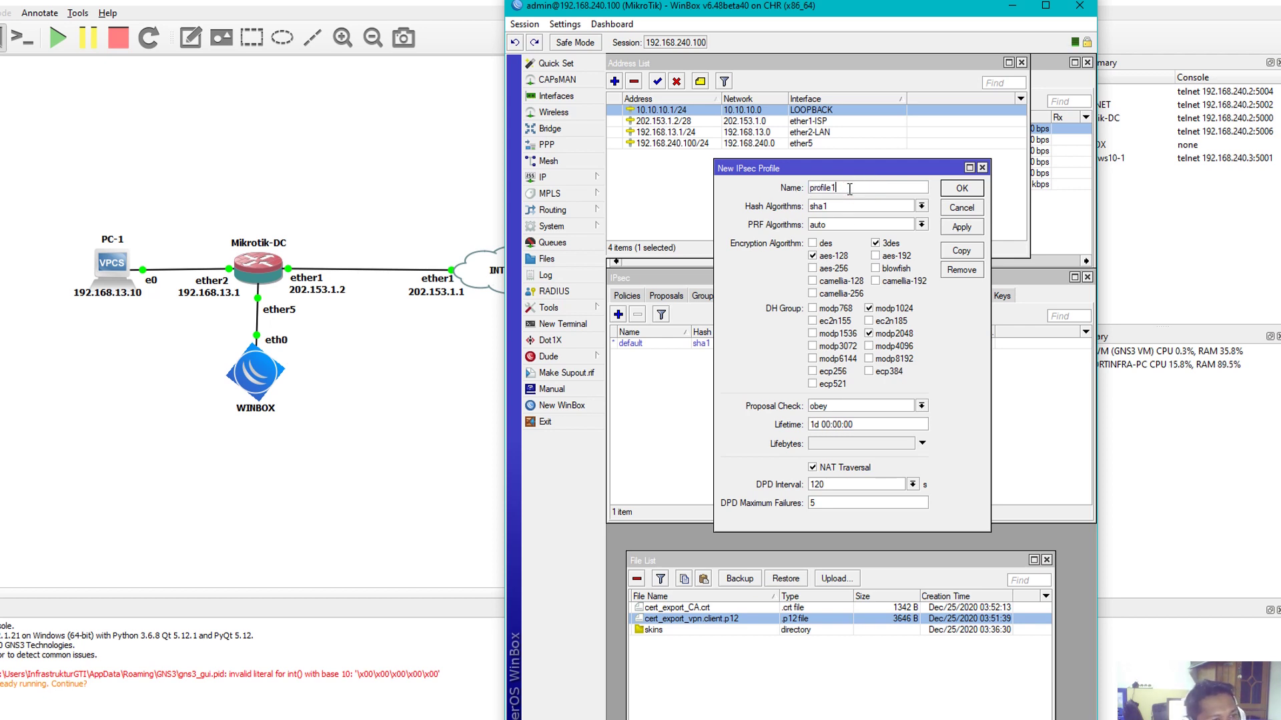
double_click(846, 187)
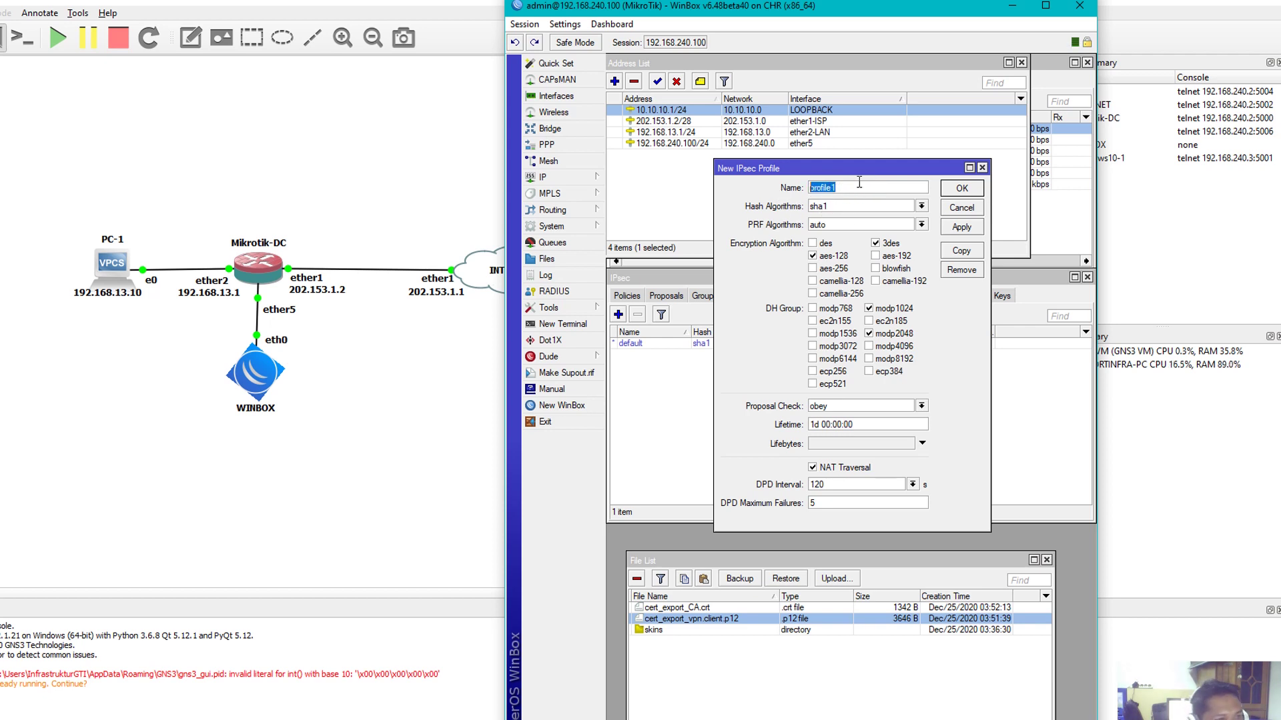
click(857, 182)
click(857, 205)
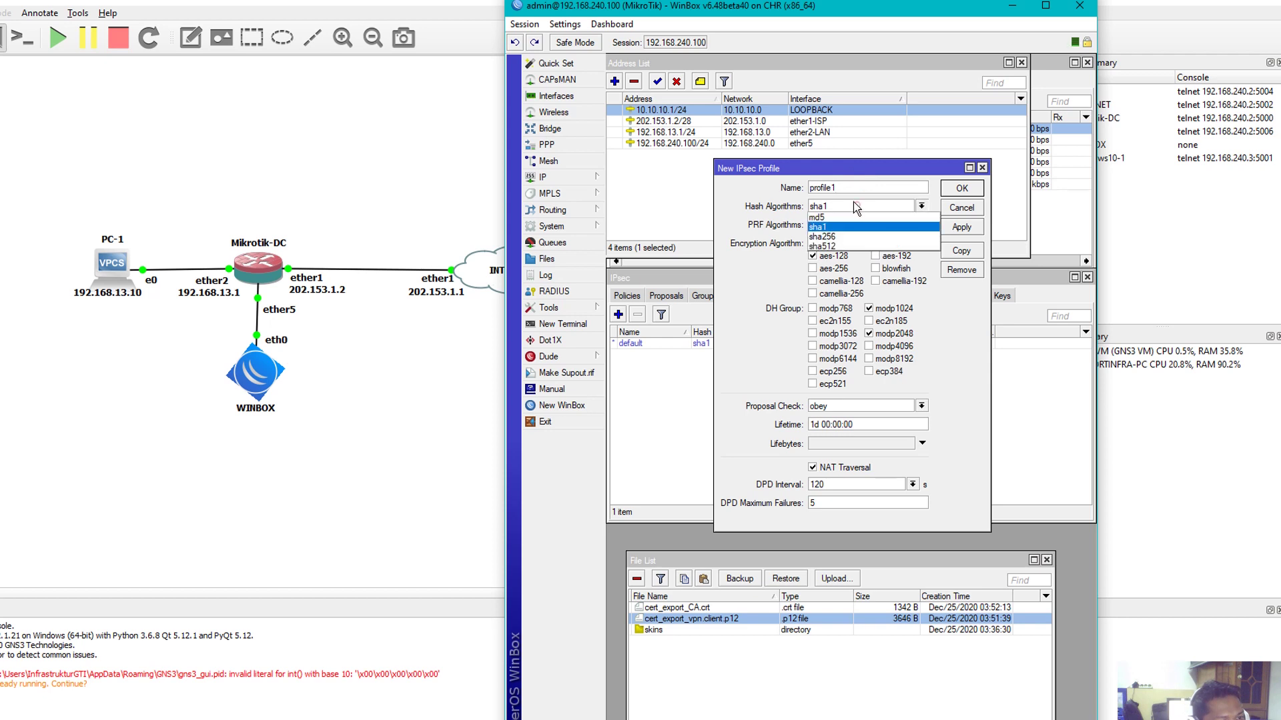
click(833, 235)
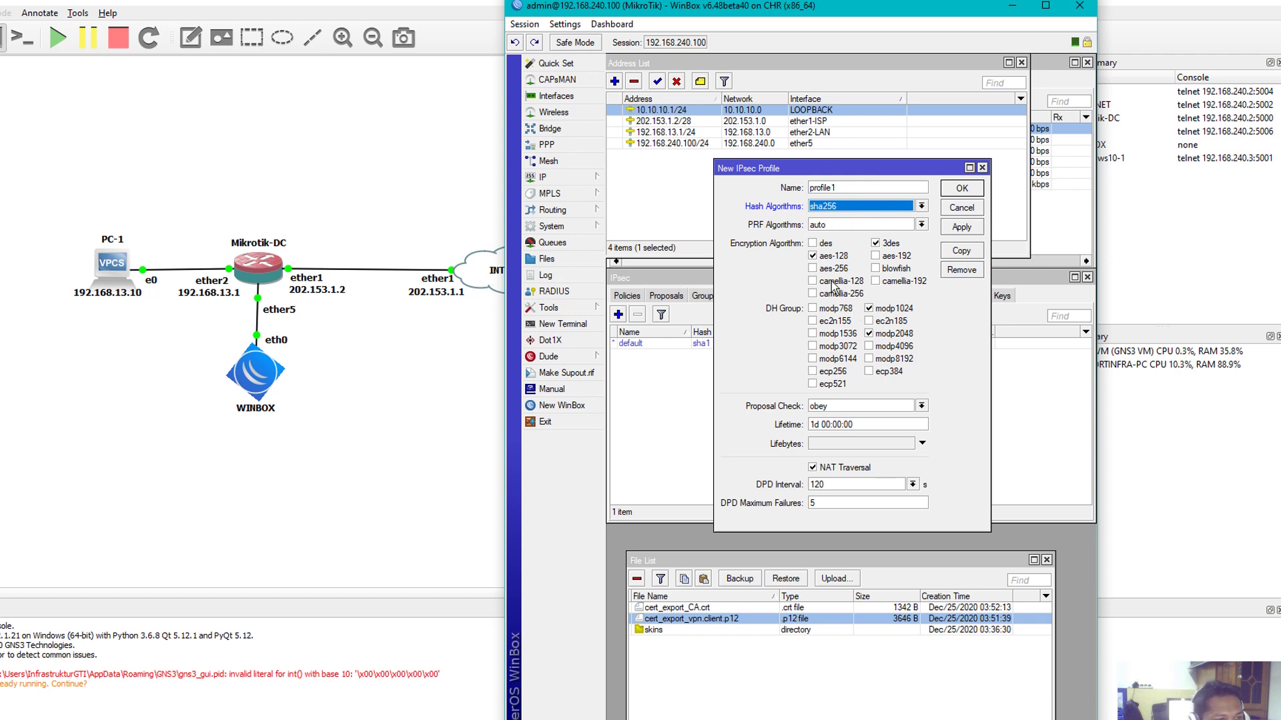
Use AES-128/192/256 encryption instead of 3des, add DH group modp1536, and save
click(876, 244)
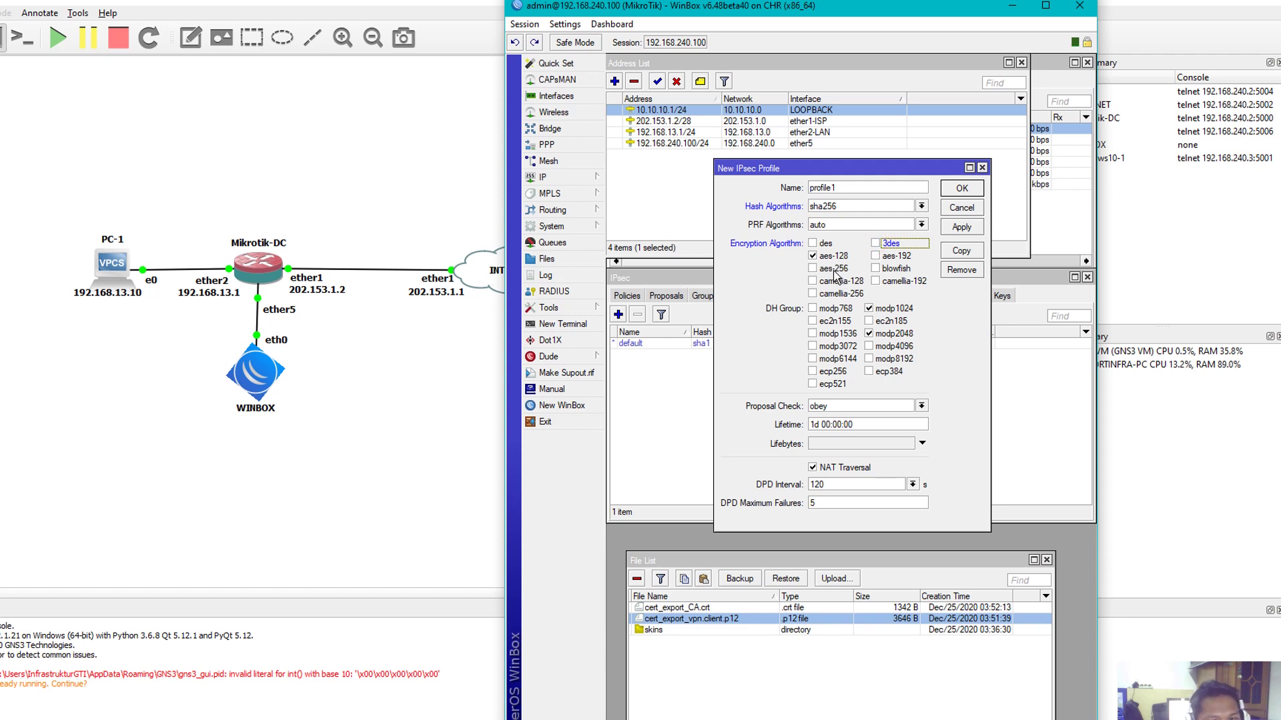
click(834, 268)
click(890, 257)
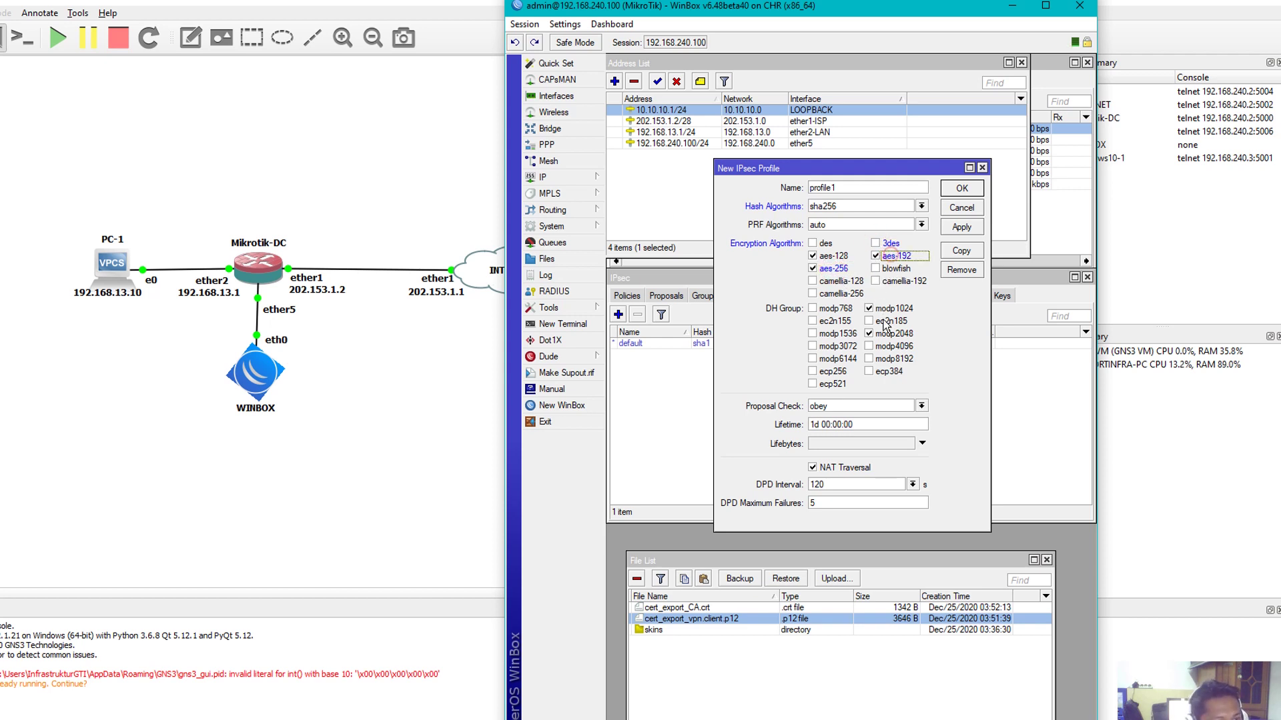
click(875, 256)
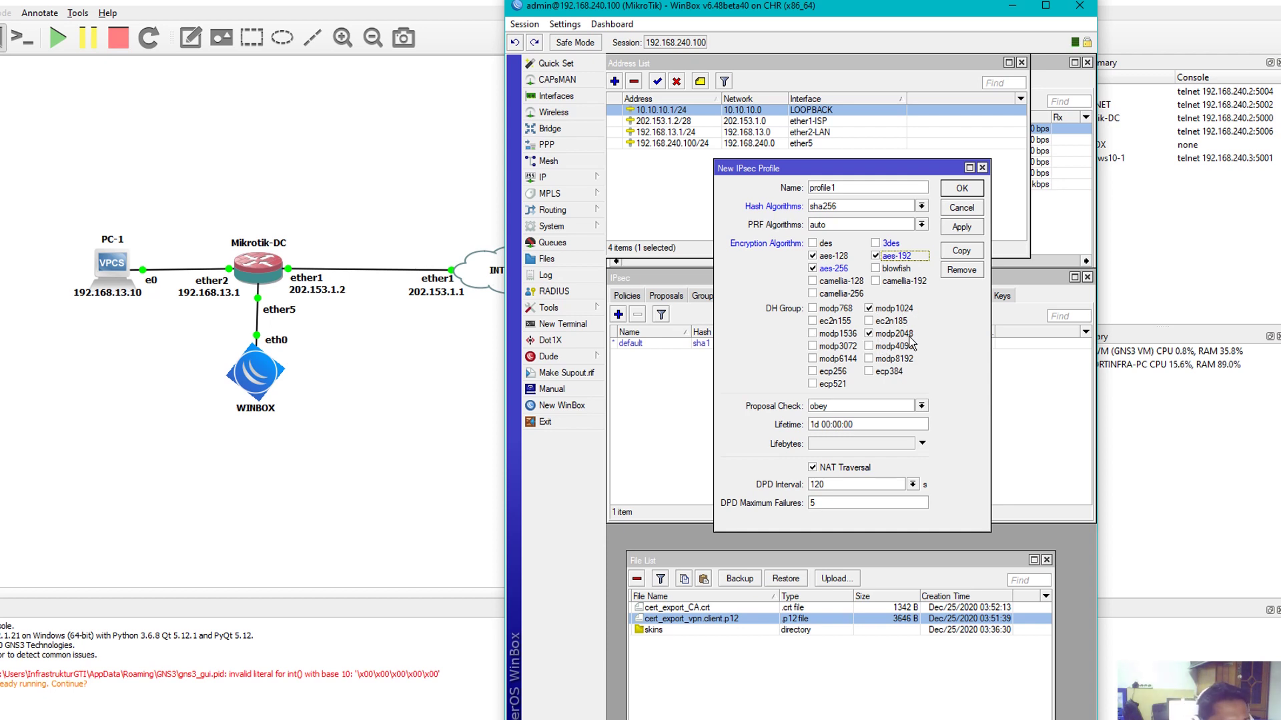
click(826, 335)
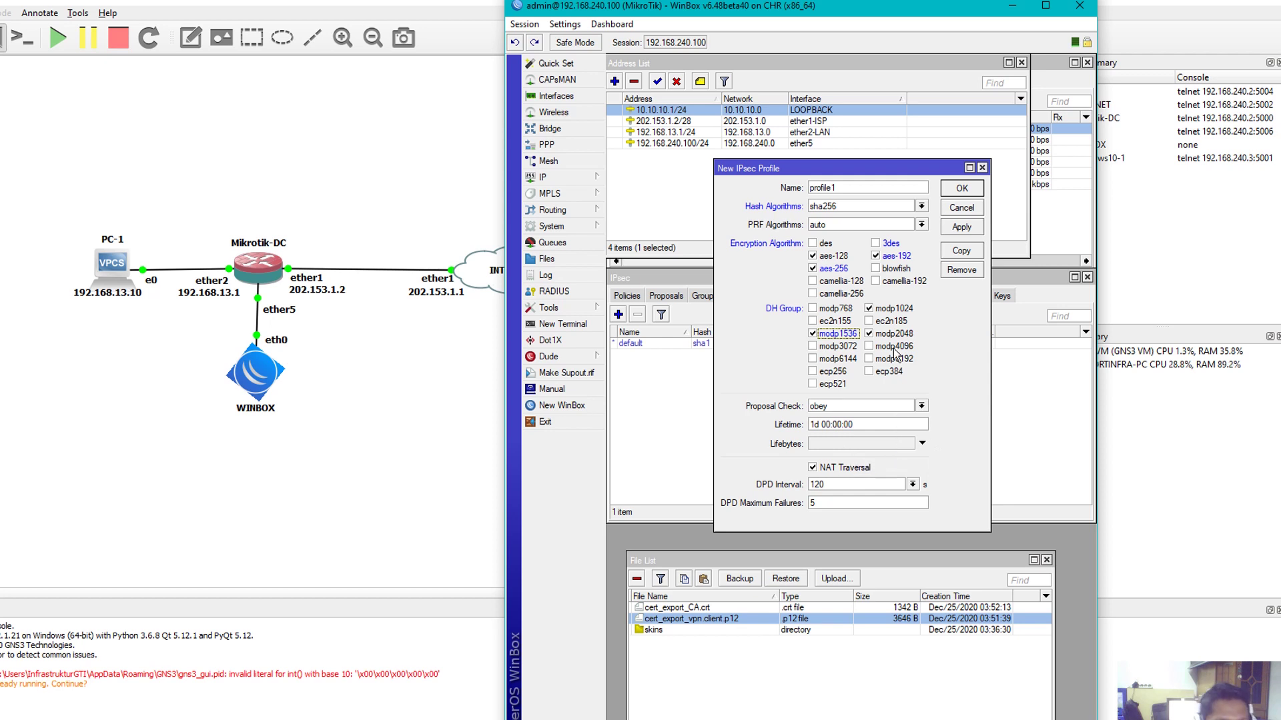
click(967, 228)
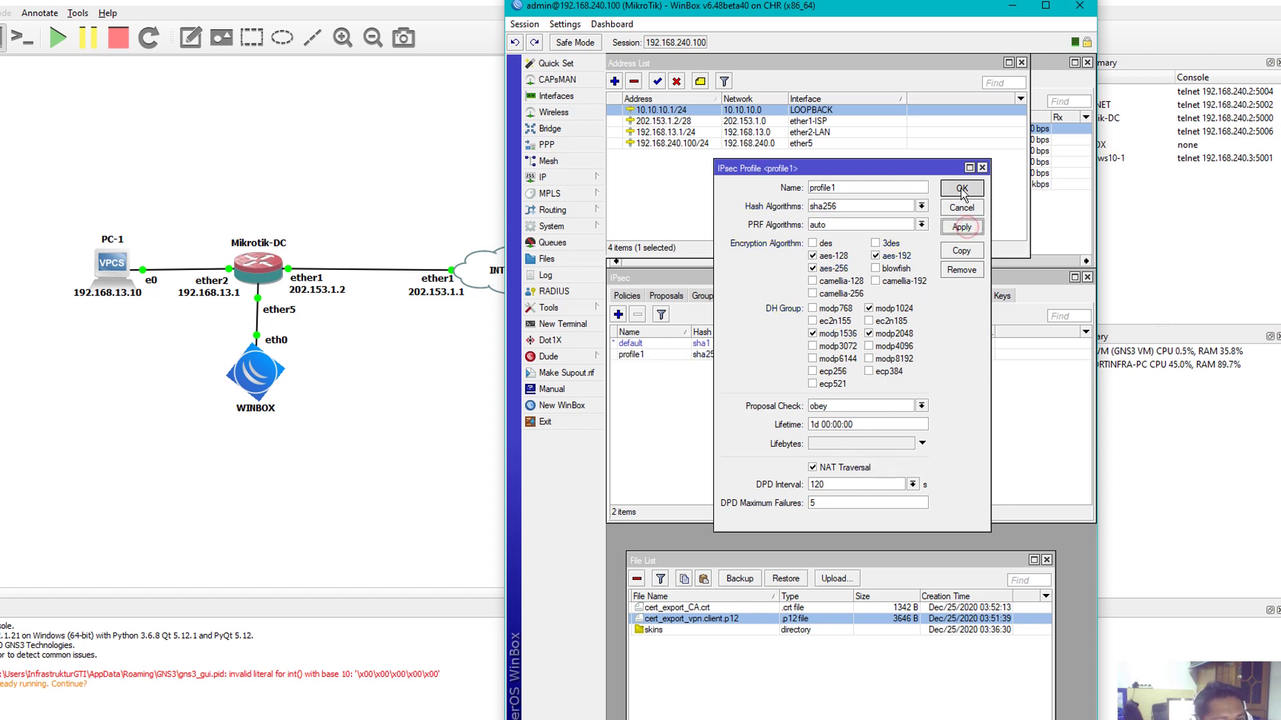
click(962, 188)
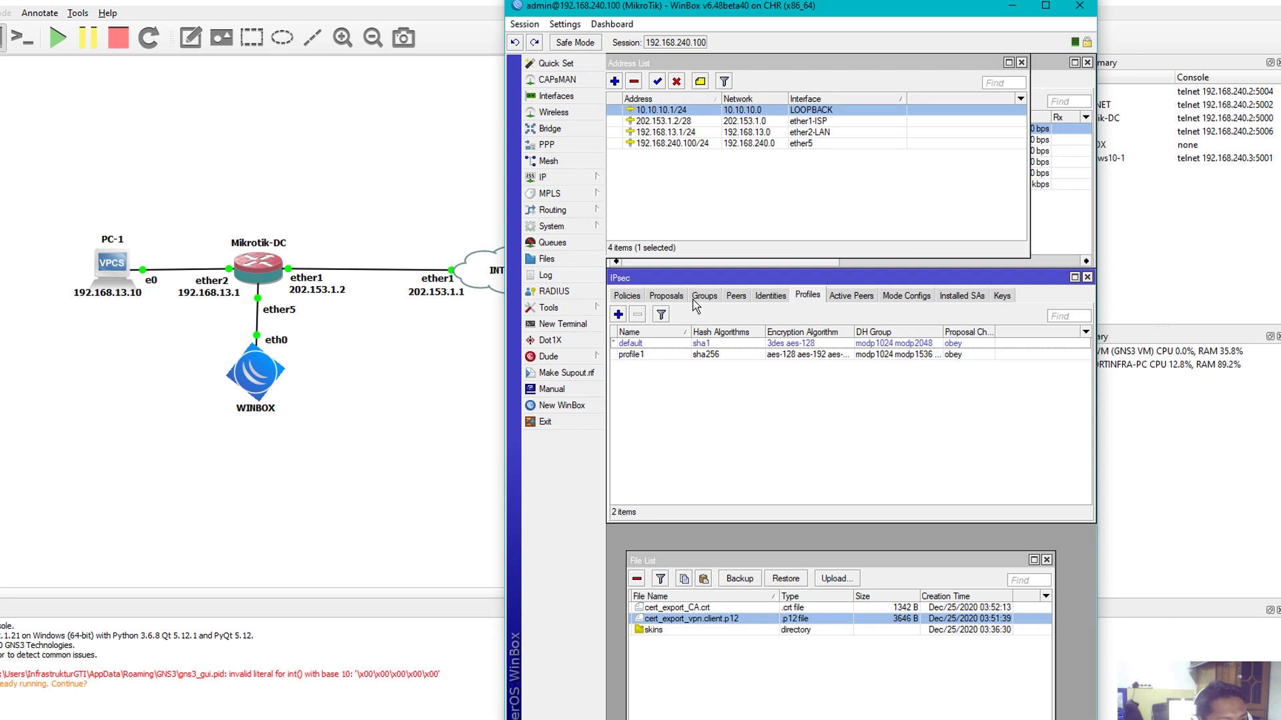
Add a new IPsec peer named VPN-SERVER
click(736, 296)
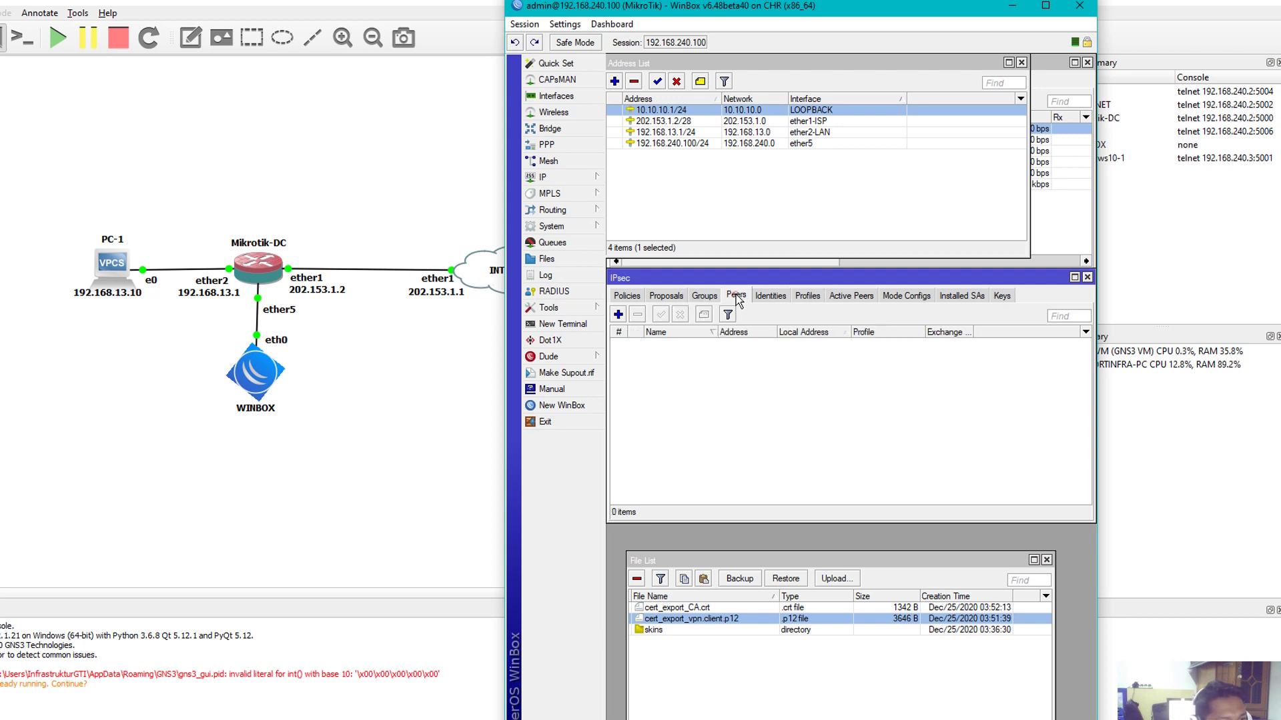
click(618, 314)
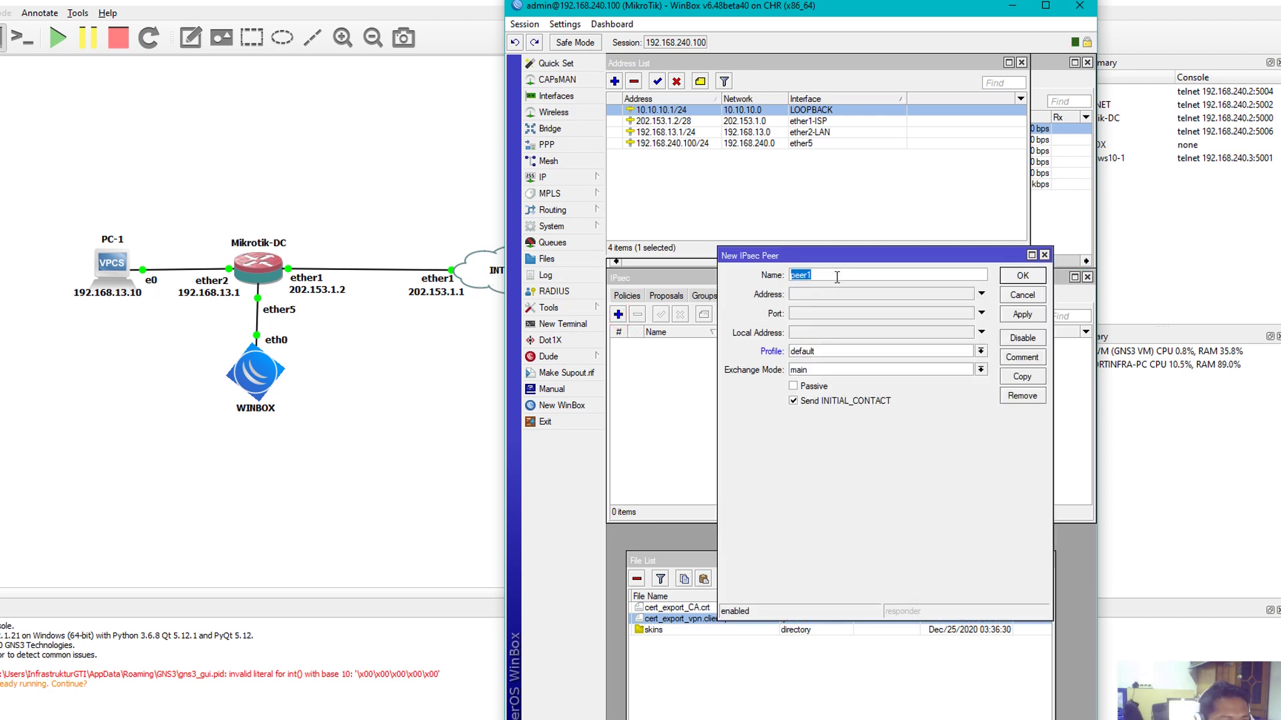
click(837, 277)
double_click(834, 275)
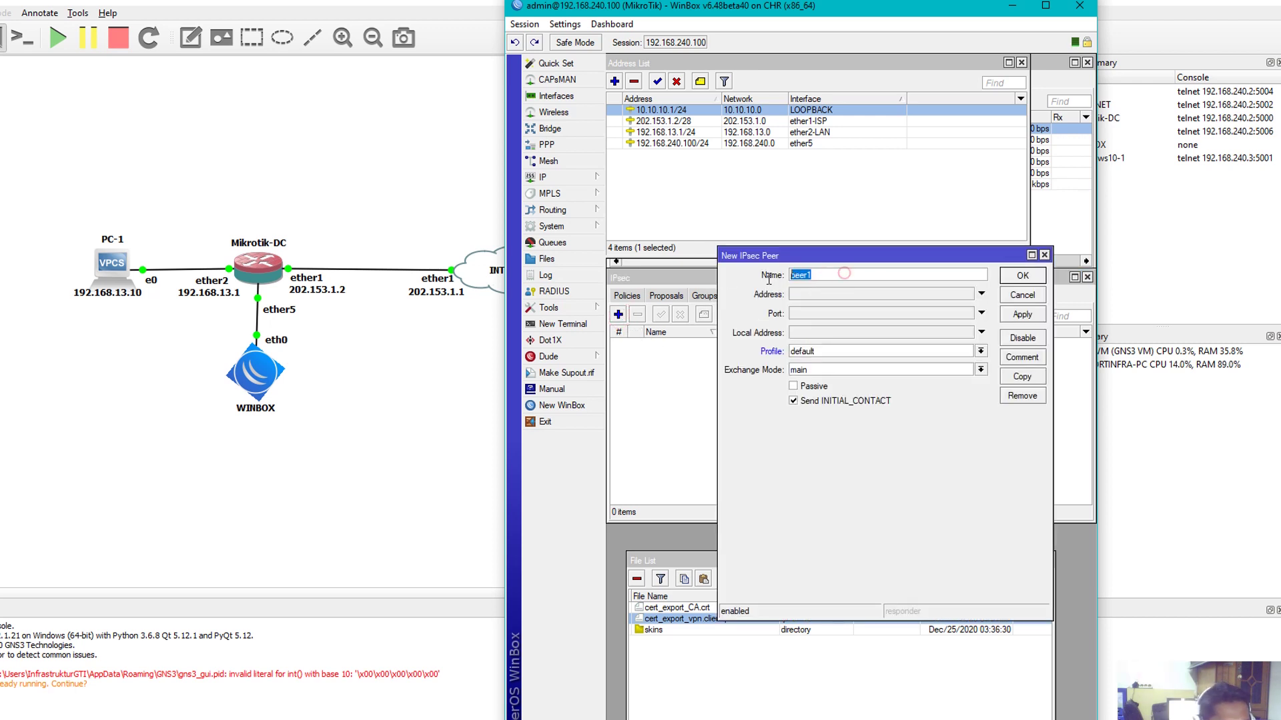
click(829, 274)
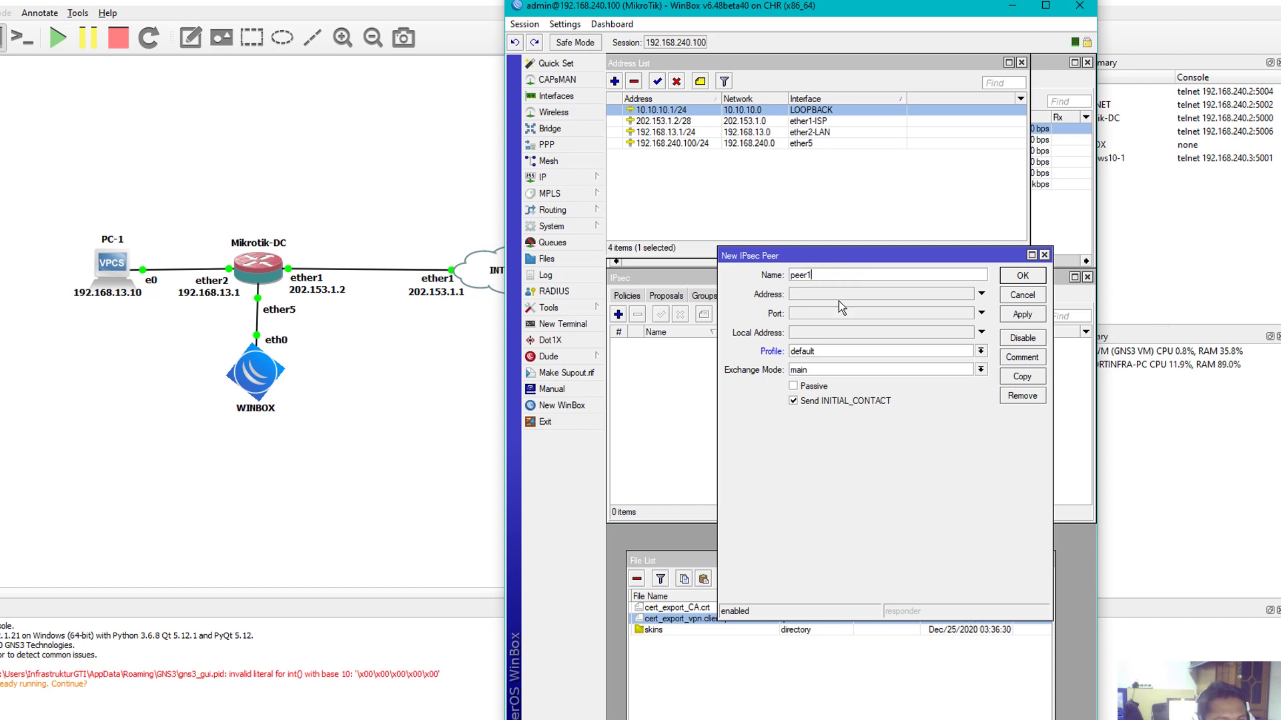
double_click(824, 276)
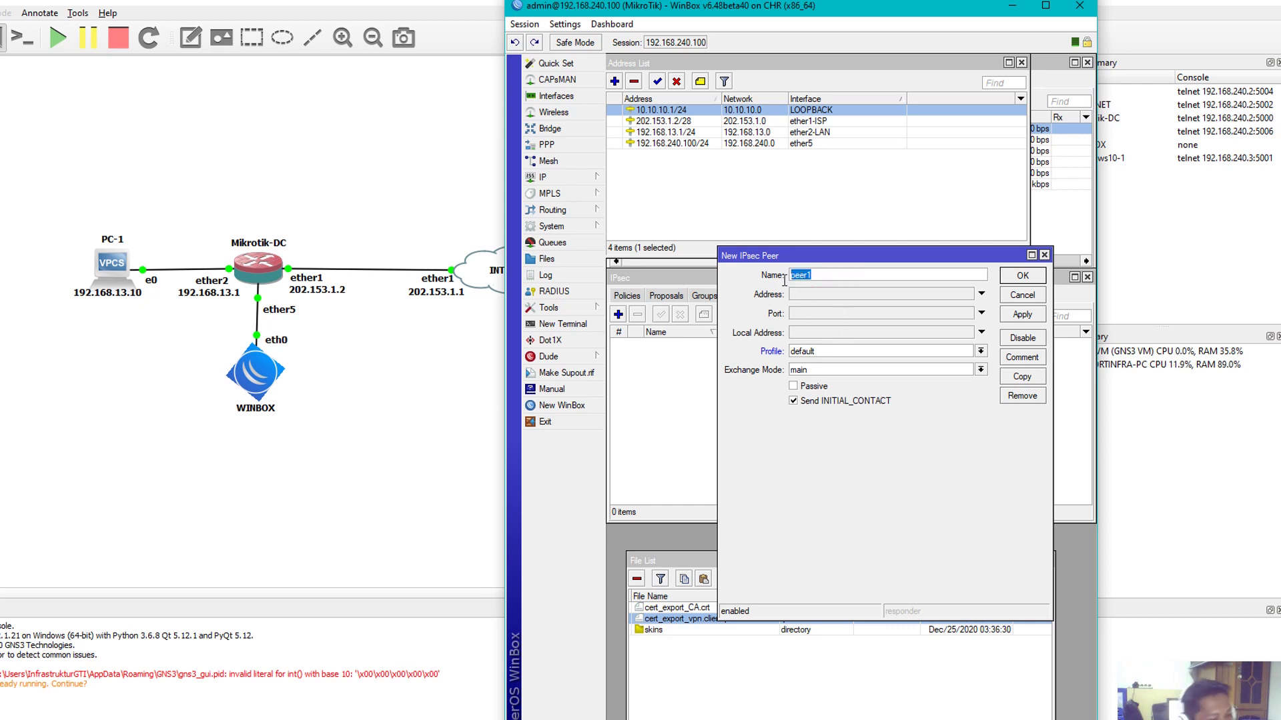
text(VPN)
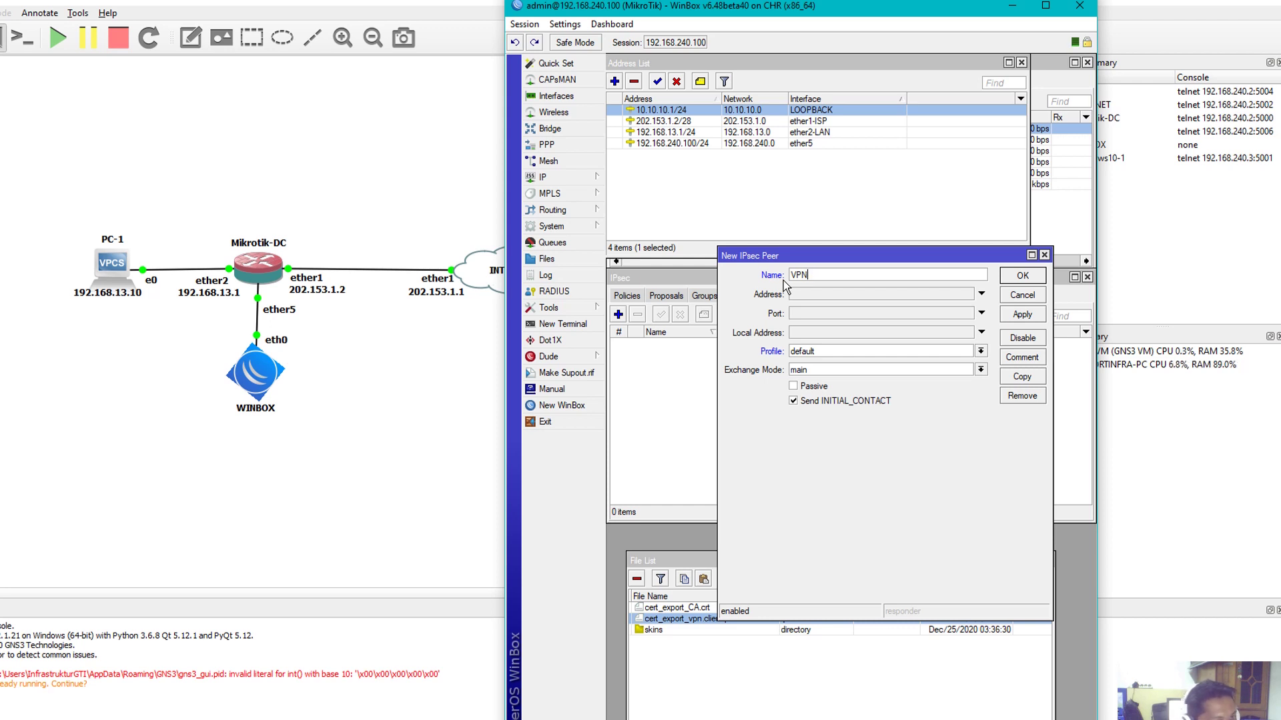
text(-SERVER)
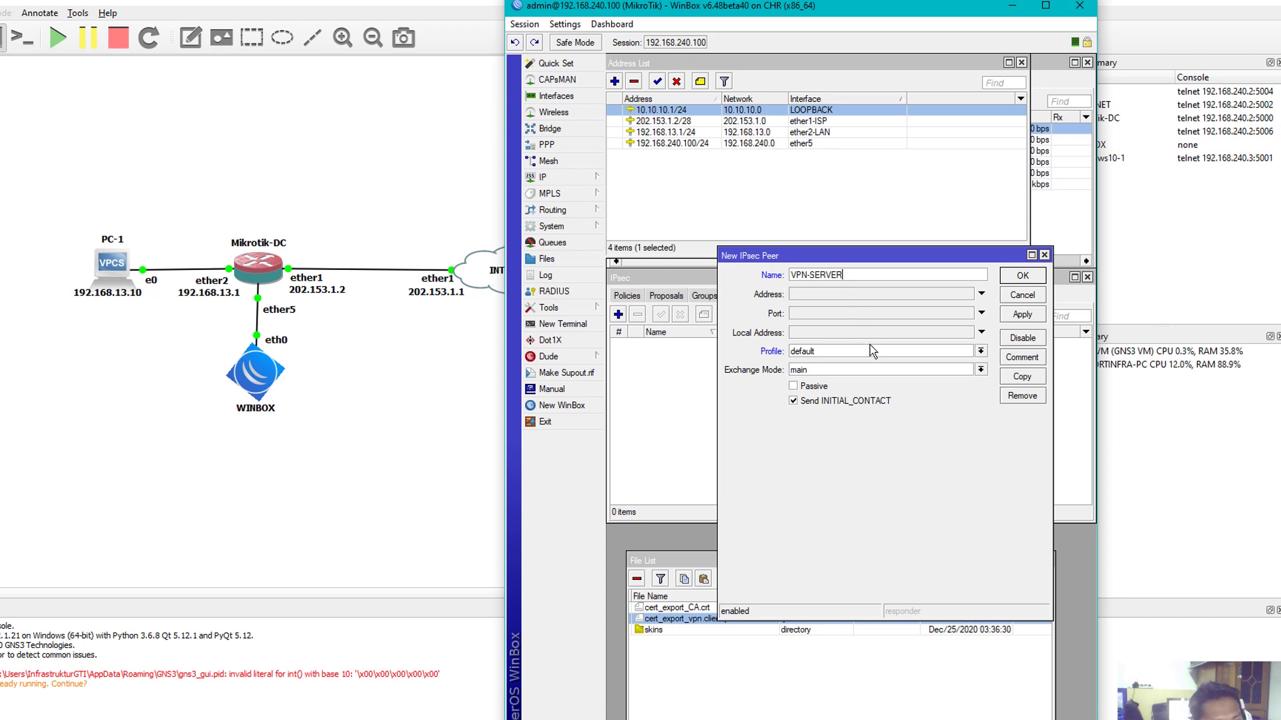
Set the peer's local address 202.153.1.2, profile profile1, IKE2 exchange mode, passive
click(819, 335)
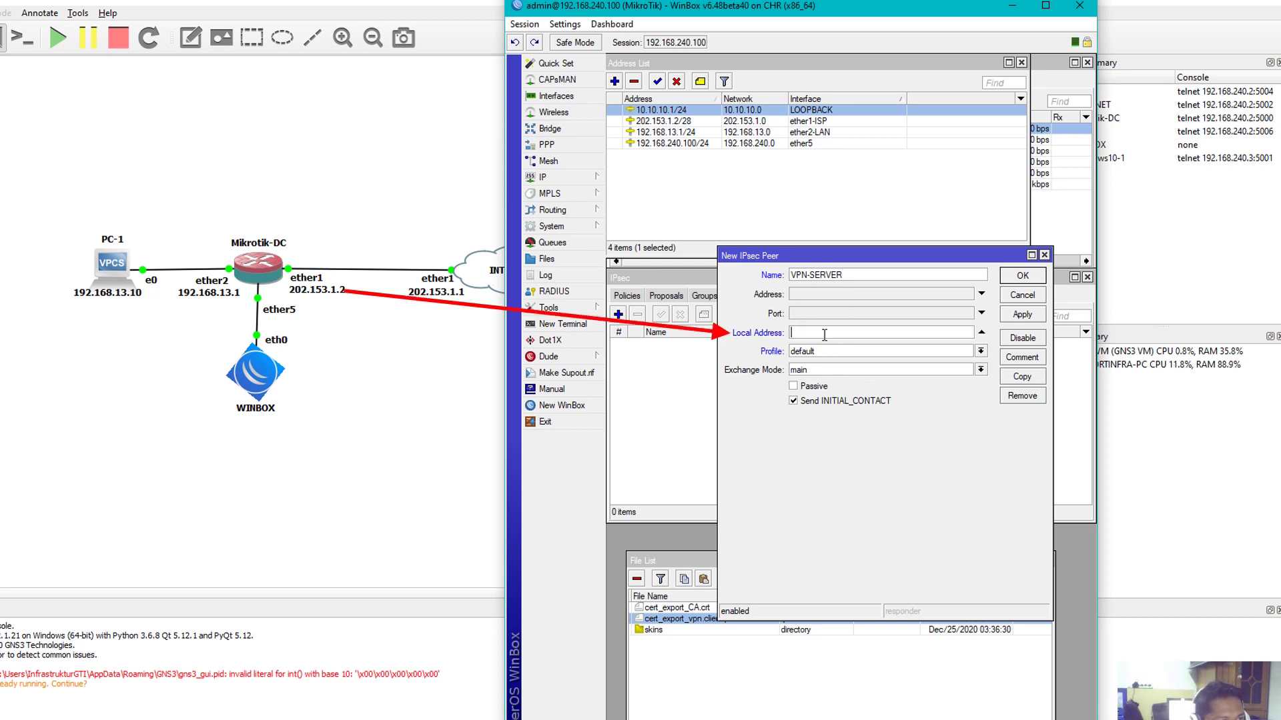
text(202.15)
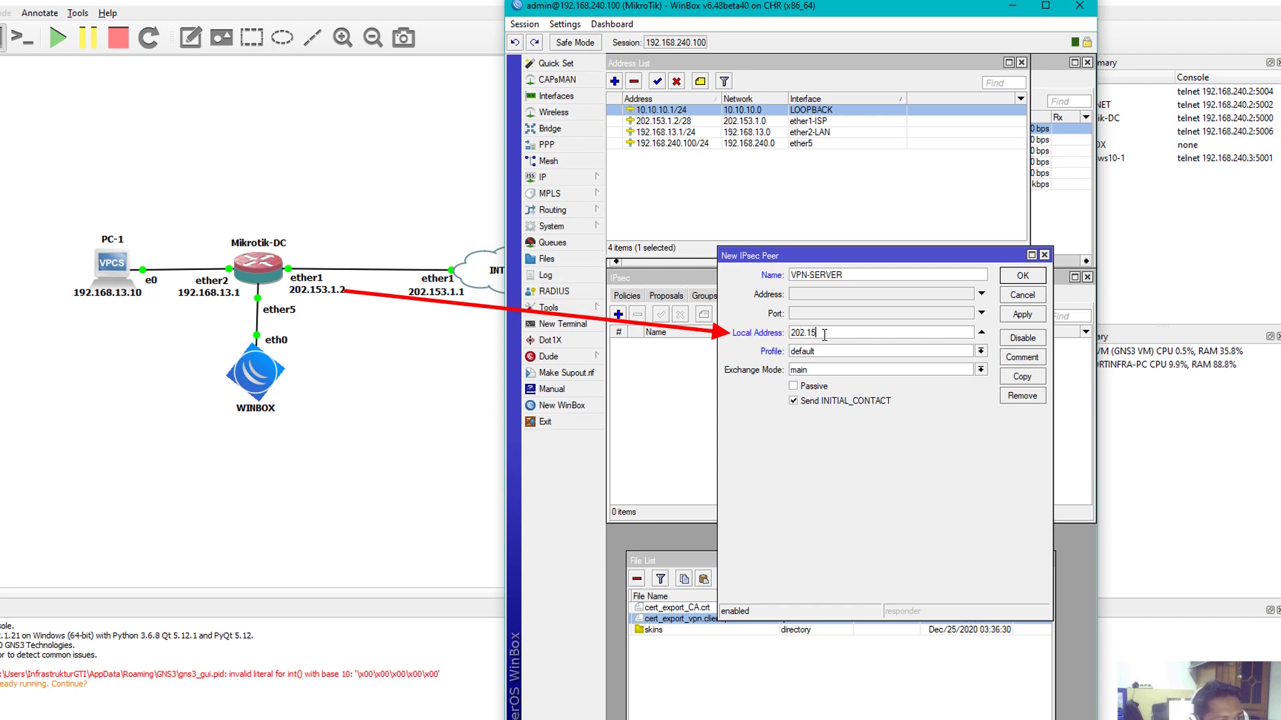
text(3.1.2)
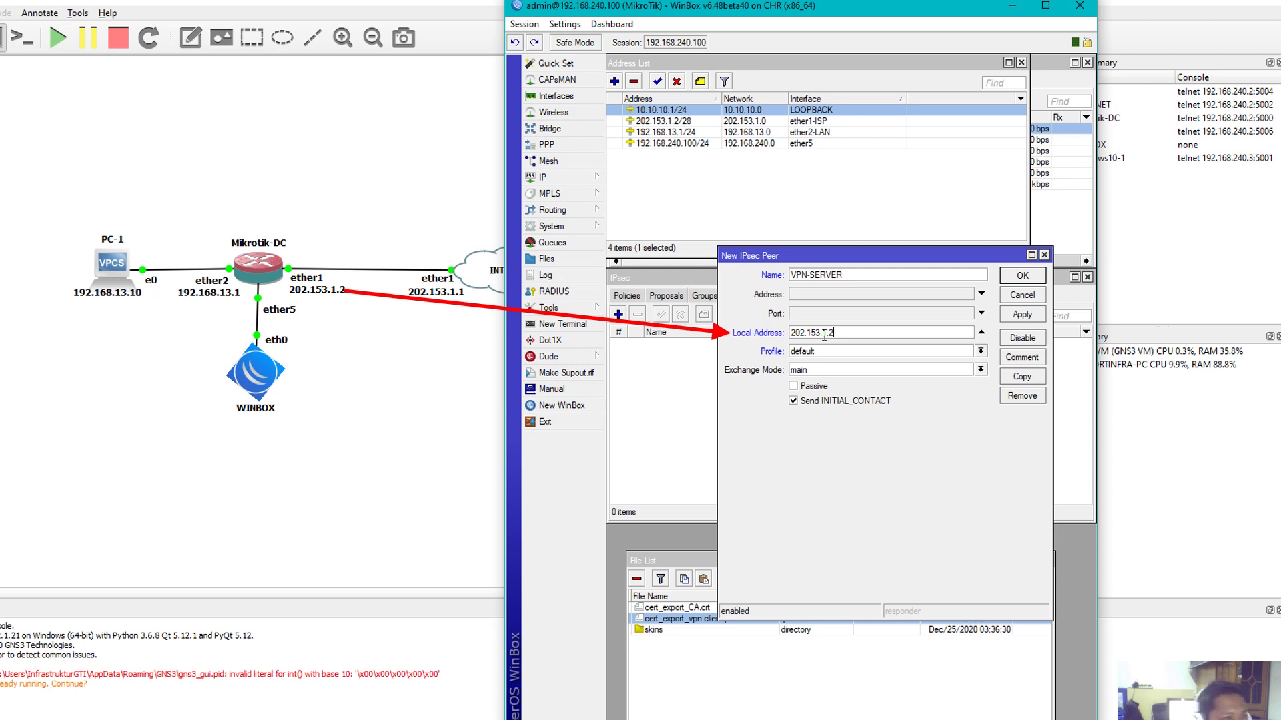
double_click(867, 332)
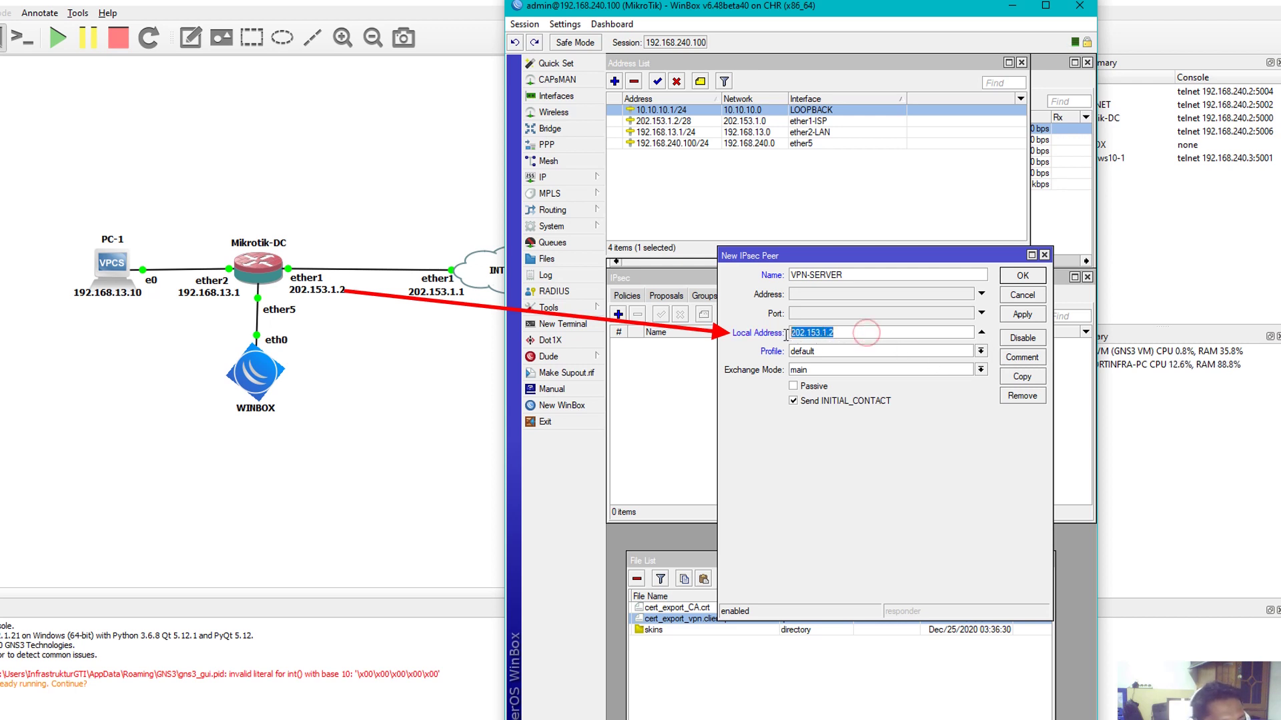
click(840, 336)
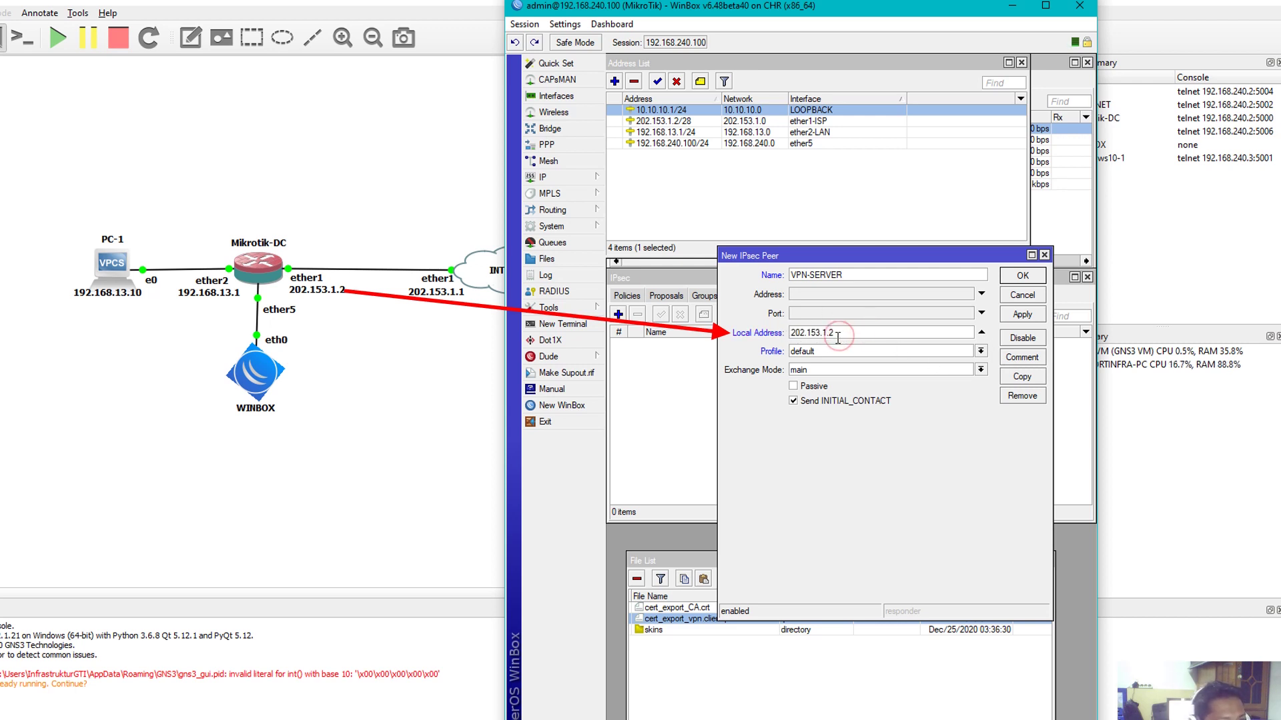
click(823, 351)
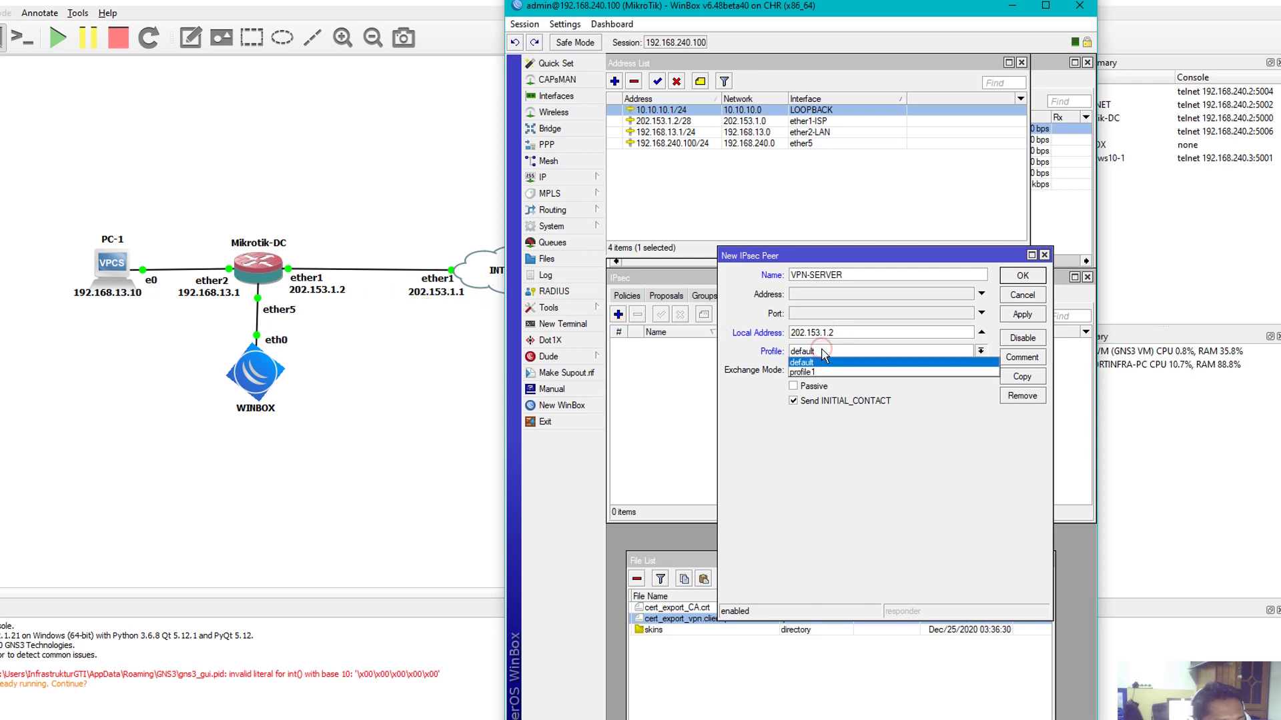
click(812, 373)
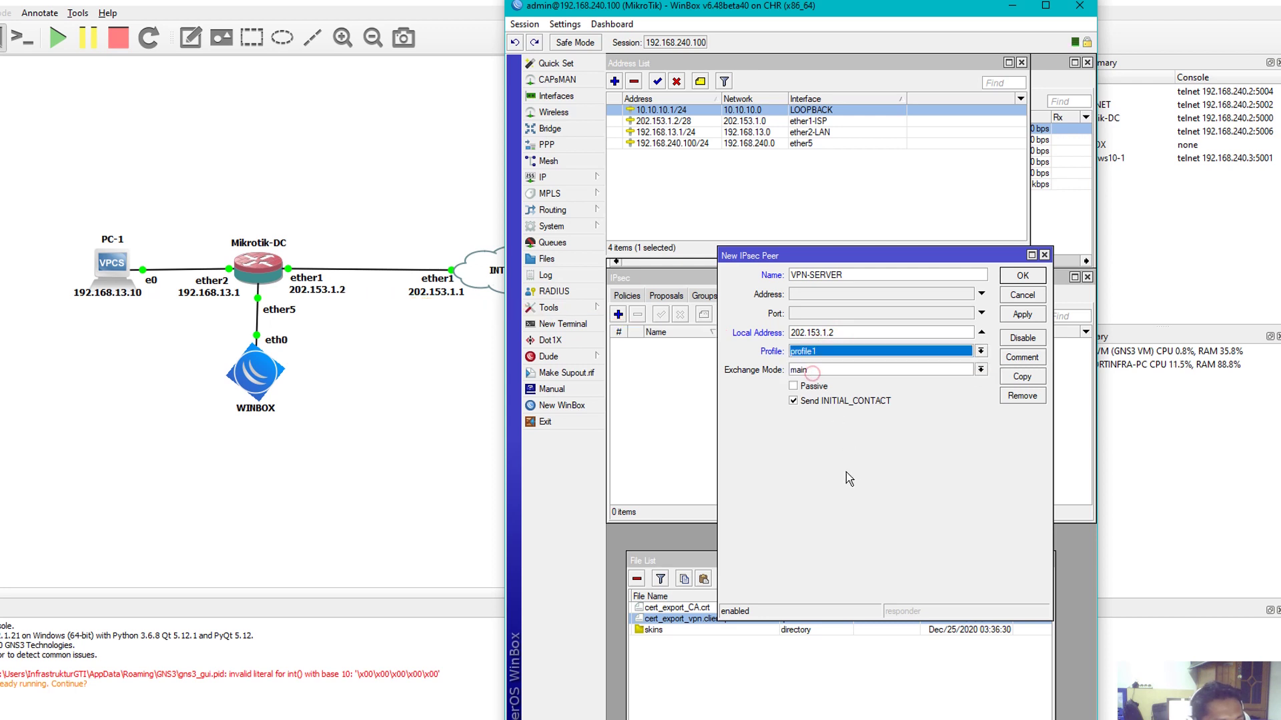
click(813, 371)
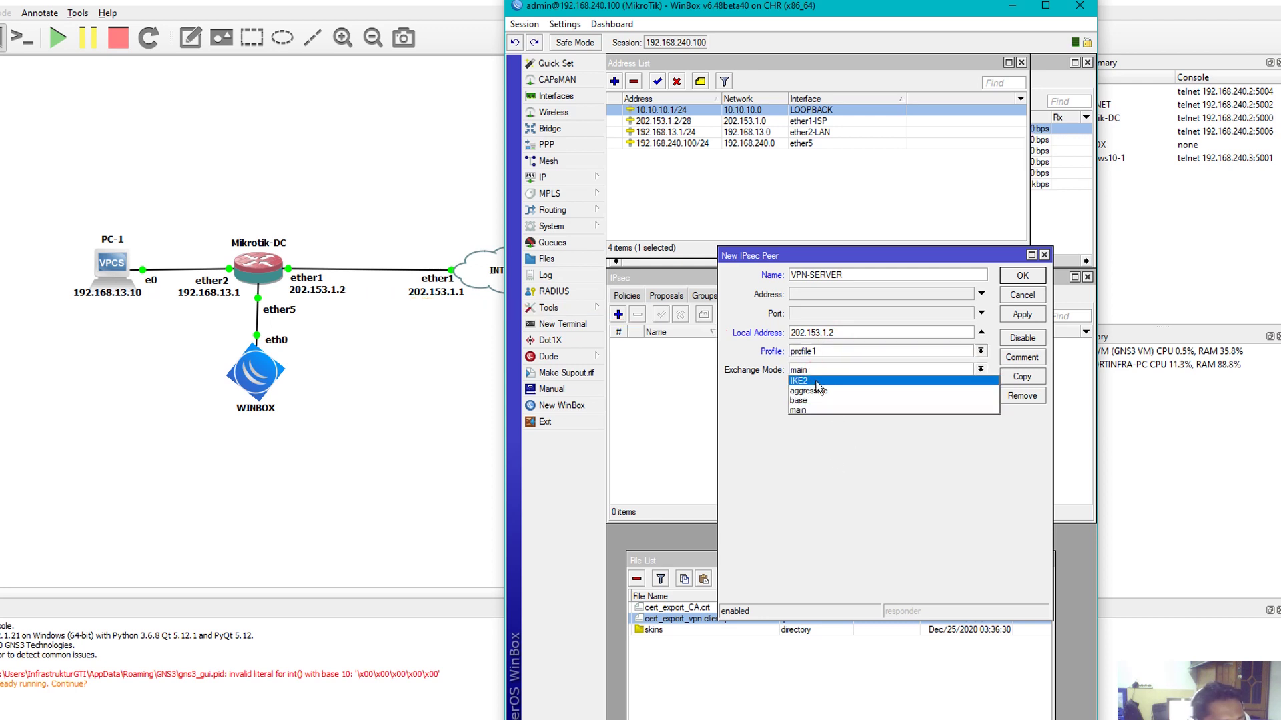
click(816, 381)
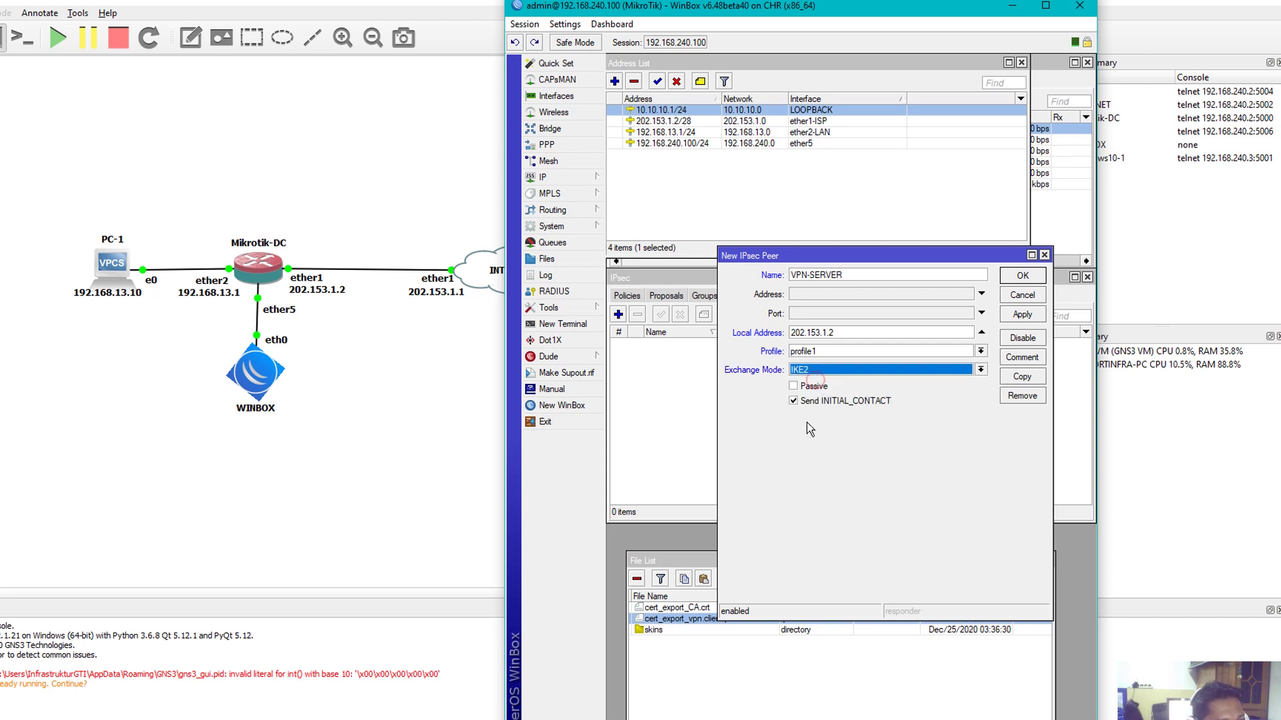
click(793, 386)
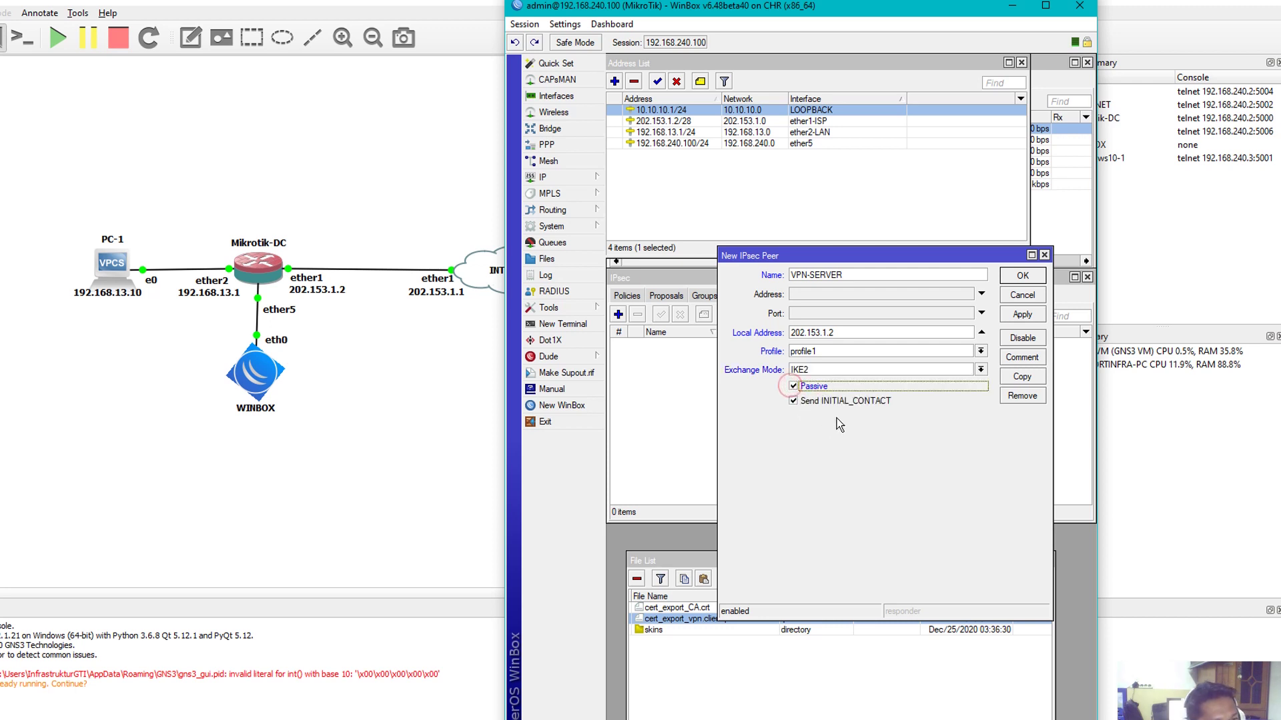
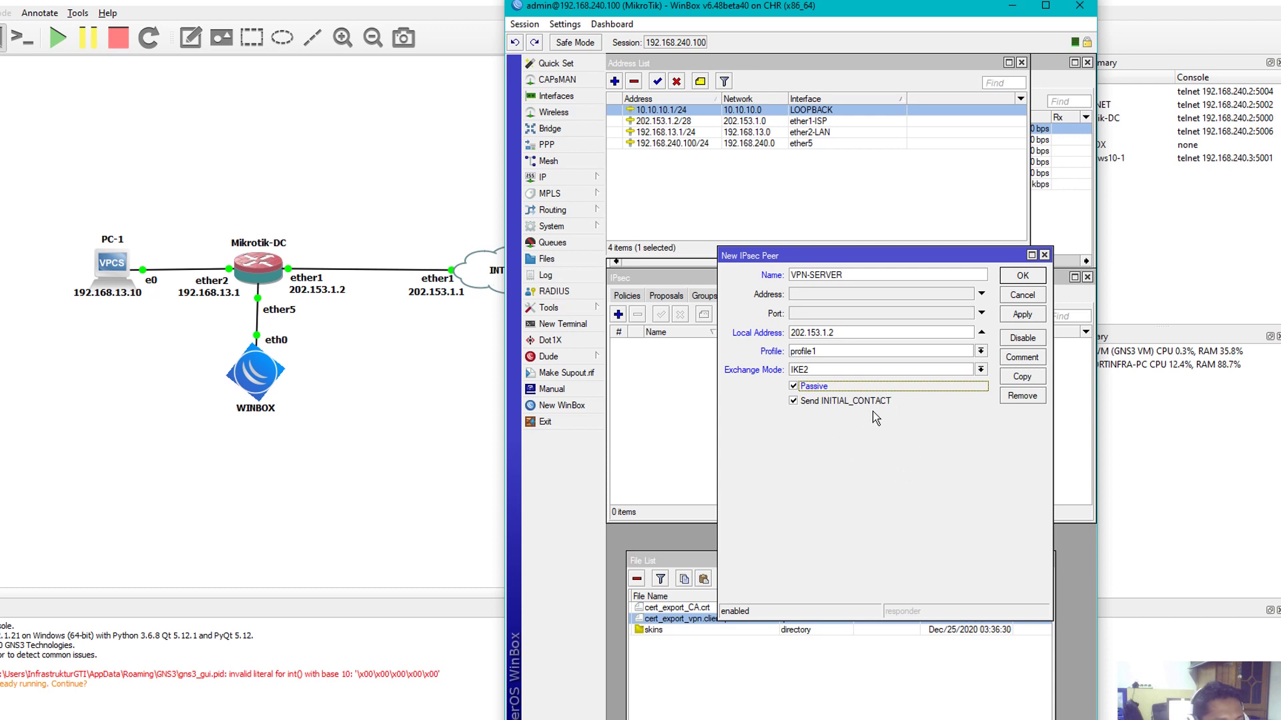
Save the passive IKE2 peer VPN-SERVER on 202.153.1.2 and show the Proposals list
click(1022, 314)
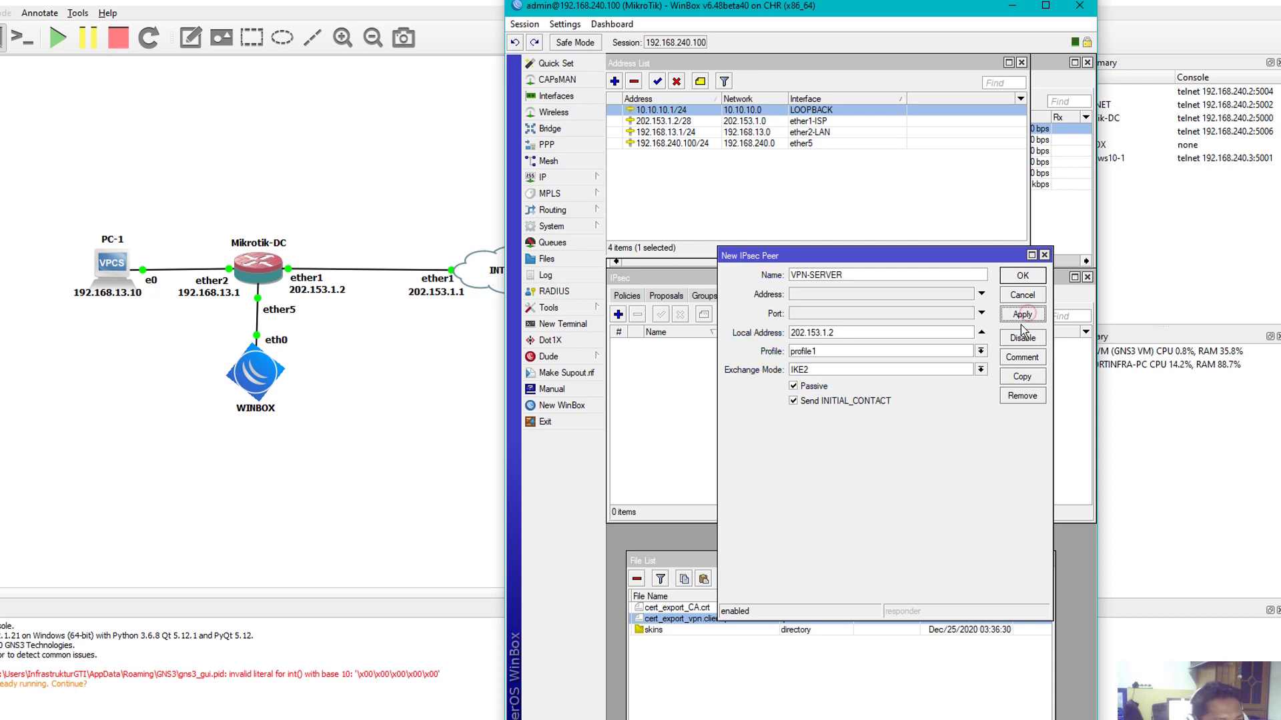
click(1014, 276)
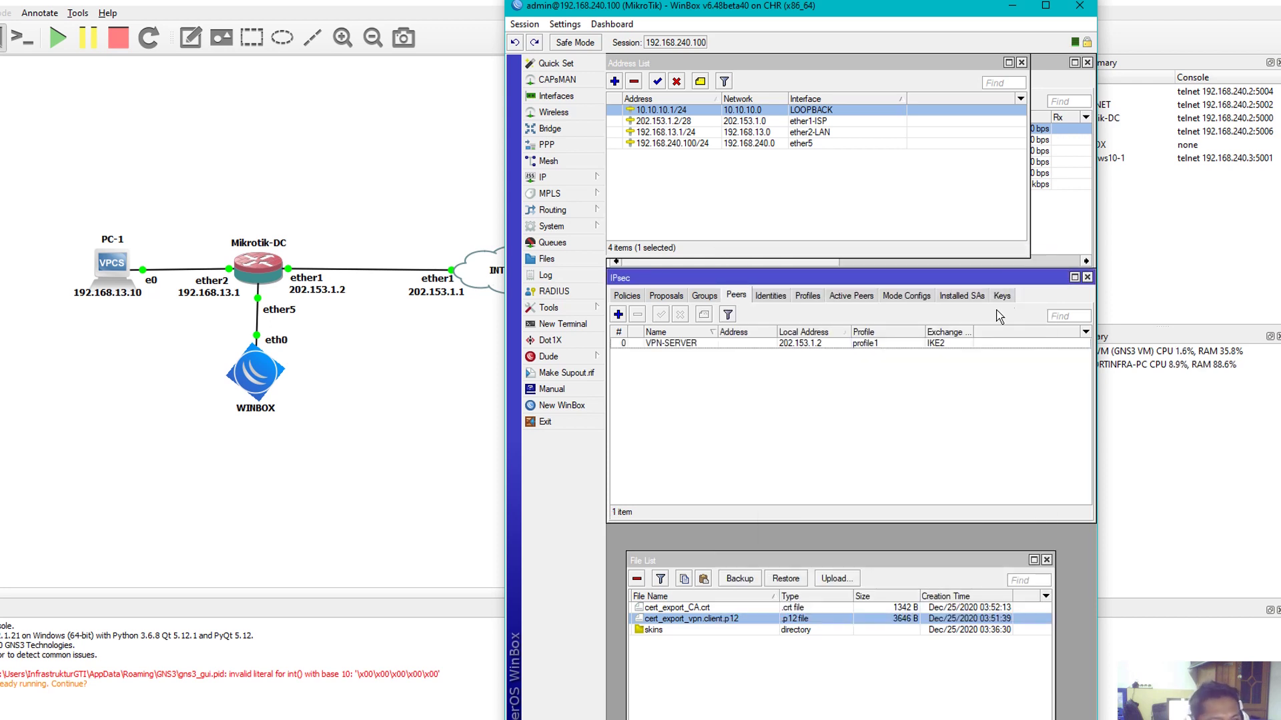
click(680, 298)
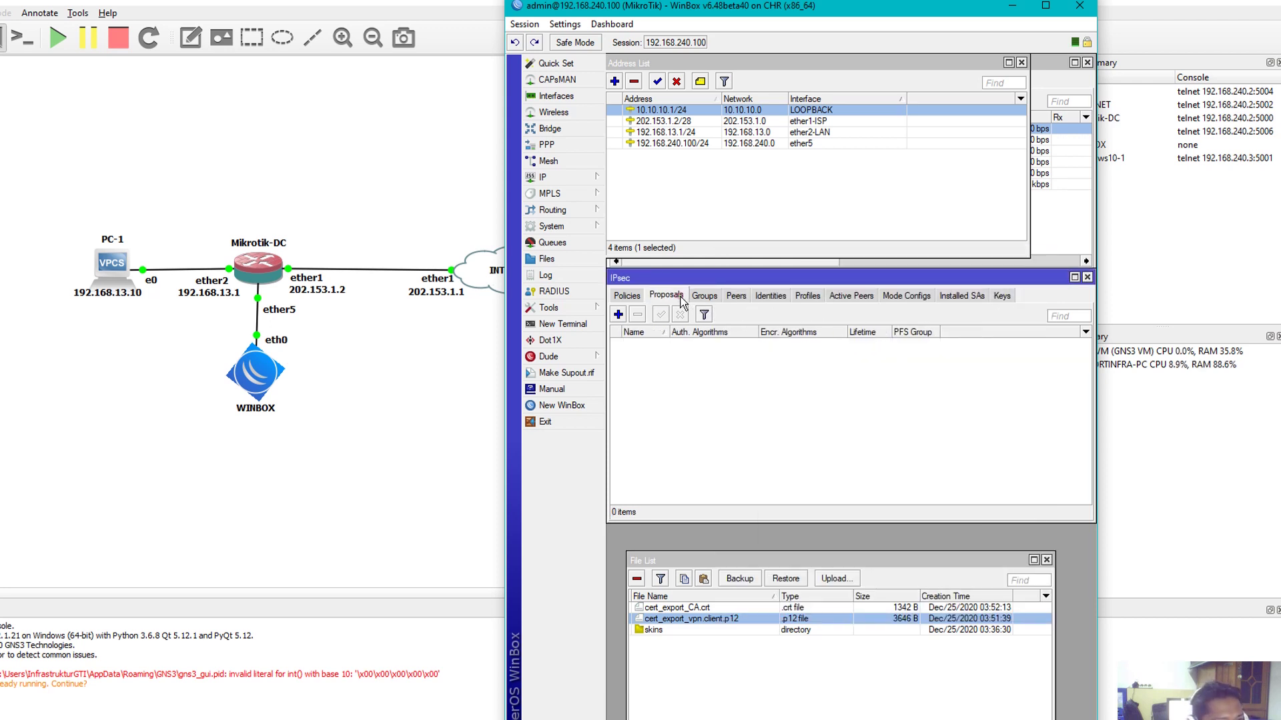
Add a new IPsec proposal with sha256 and sha512 authentication alongside sha1
click(618, 314)
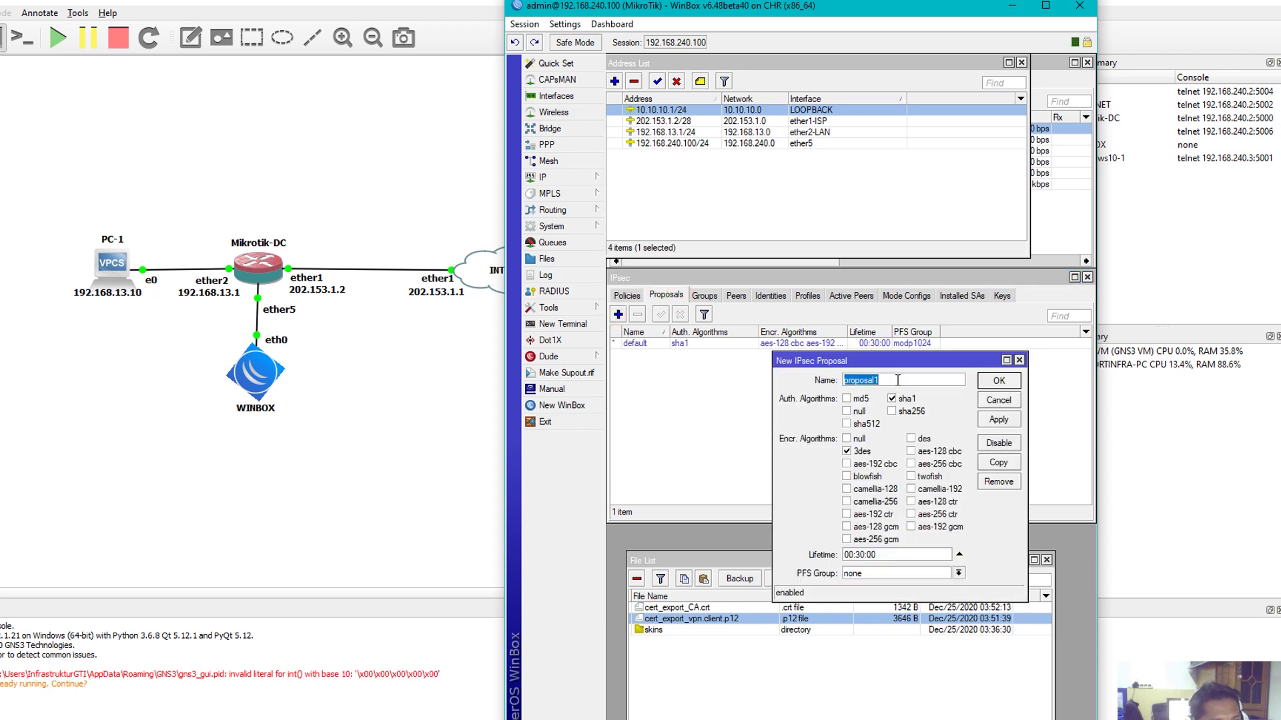
click(898, 381)
double_click(900, 380)
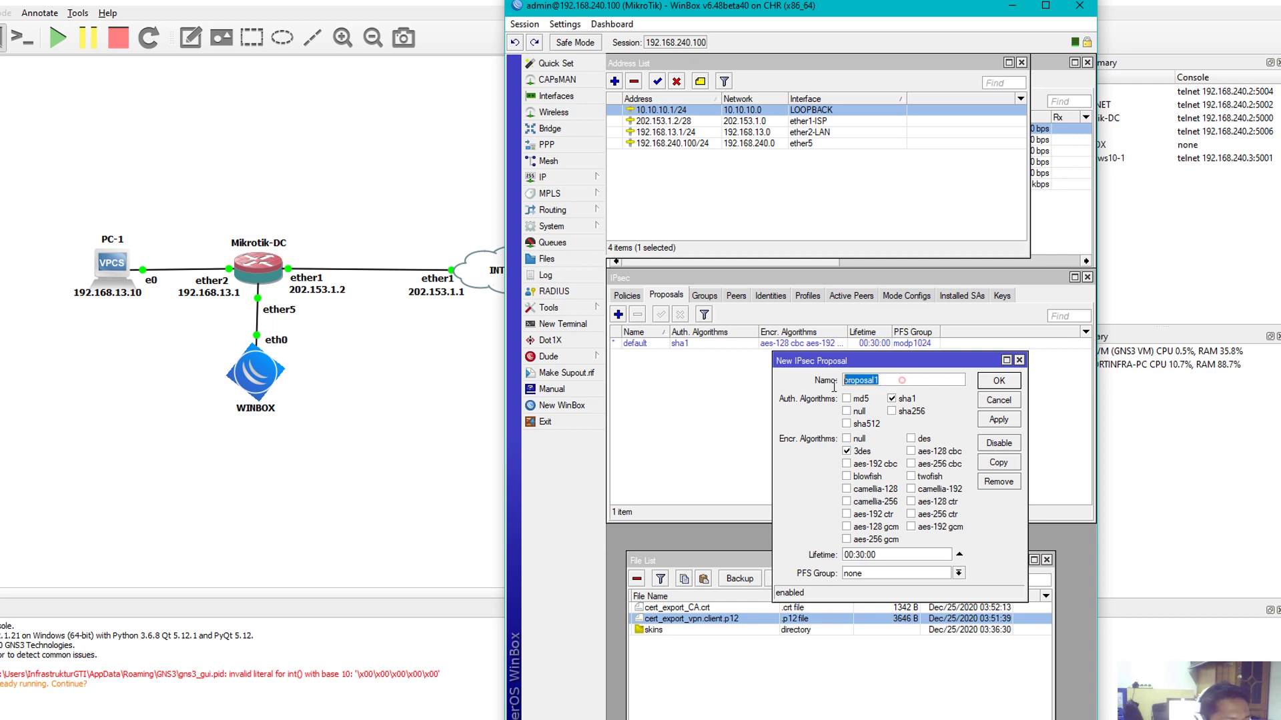
double_click(883, 380)
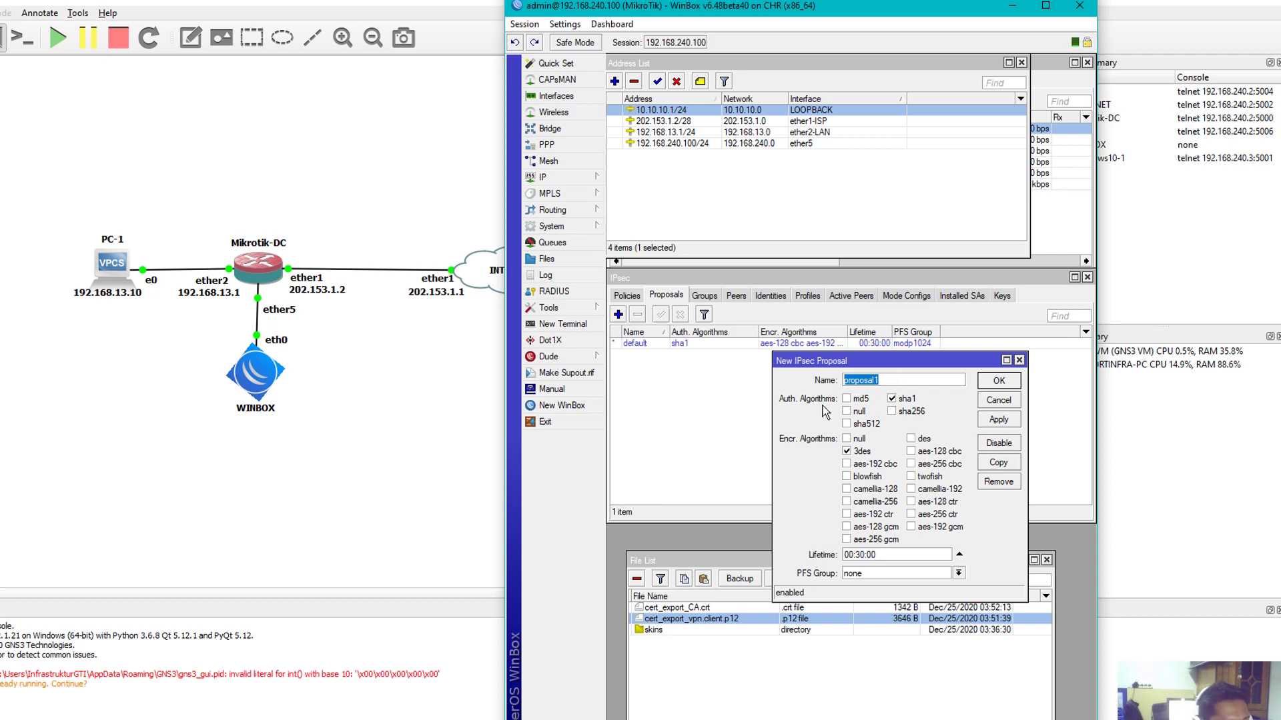
click(892, 412)
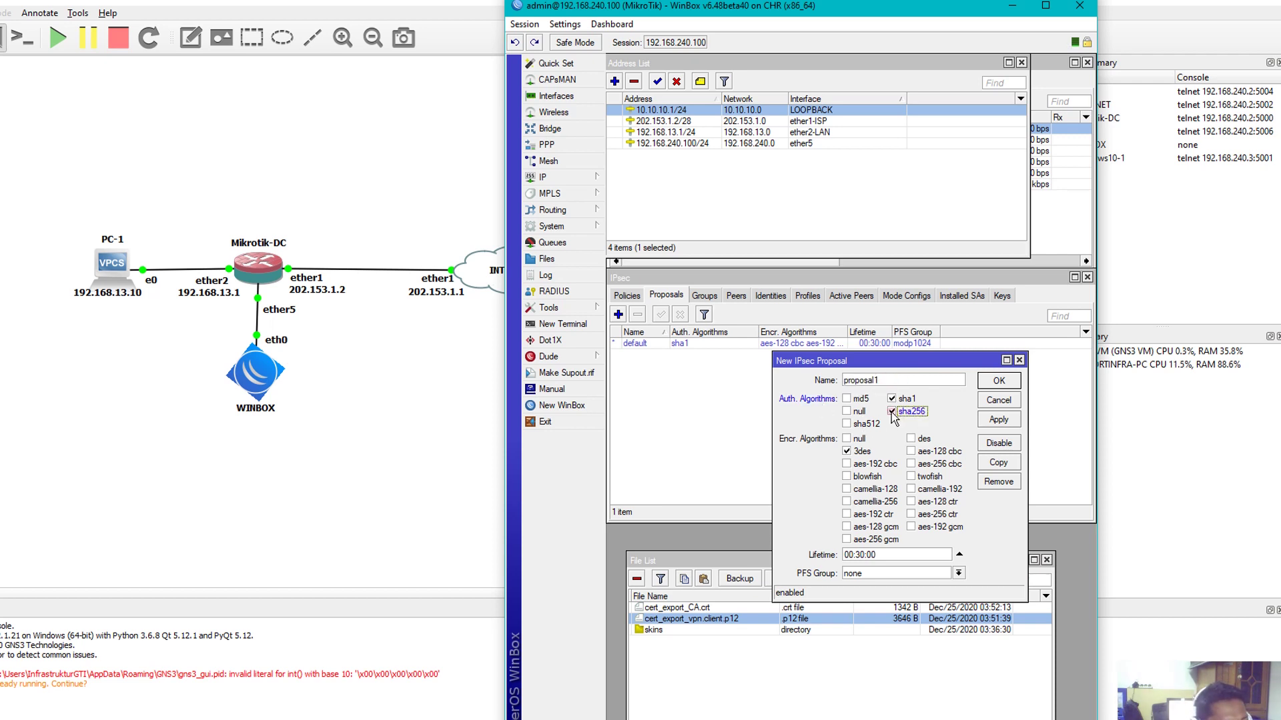
click(849, 424)
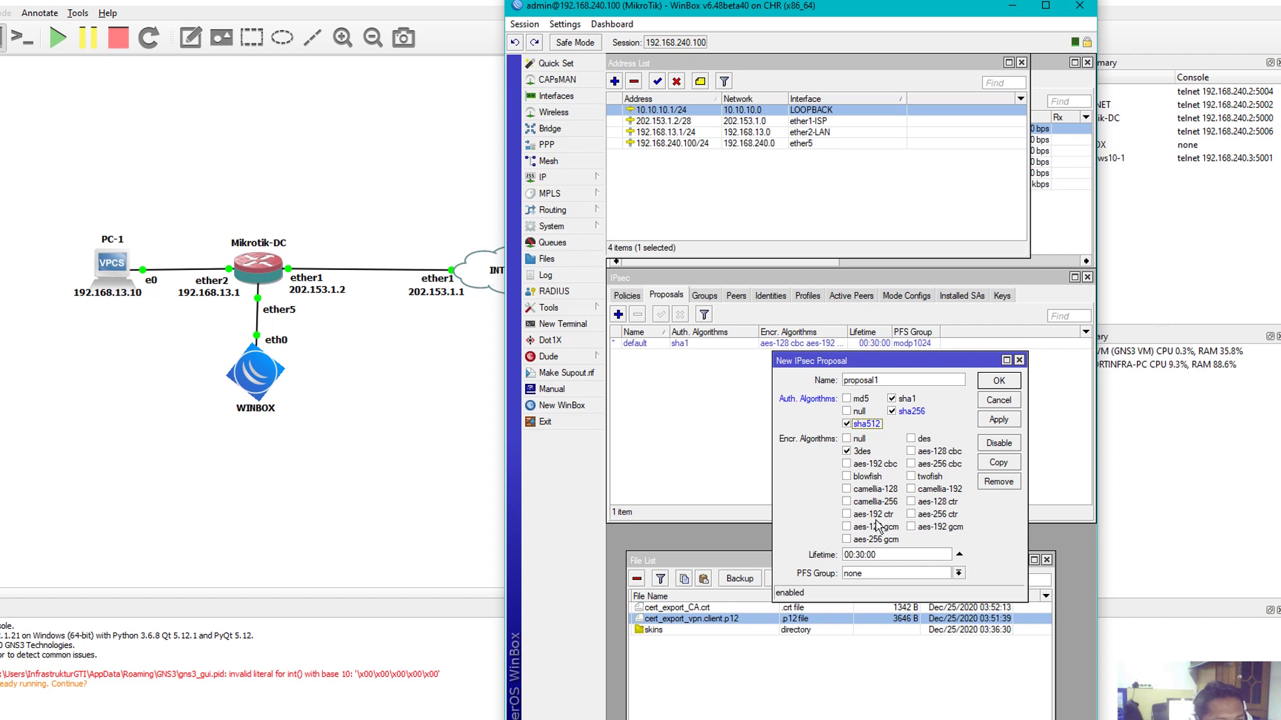
Replace 3des with AES-128/192/256 encryption in cbc, ctr and gcm modes
click(940, 454)
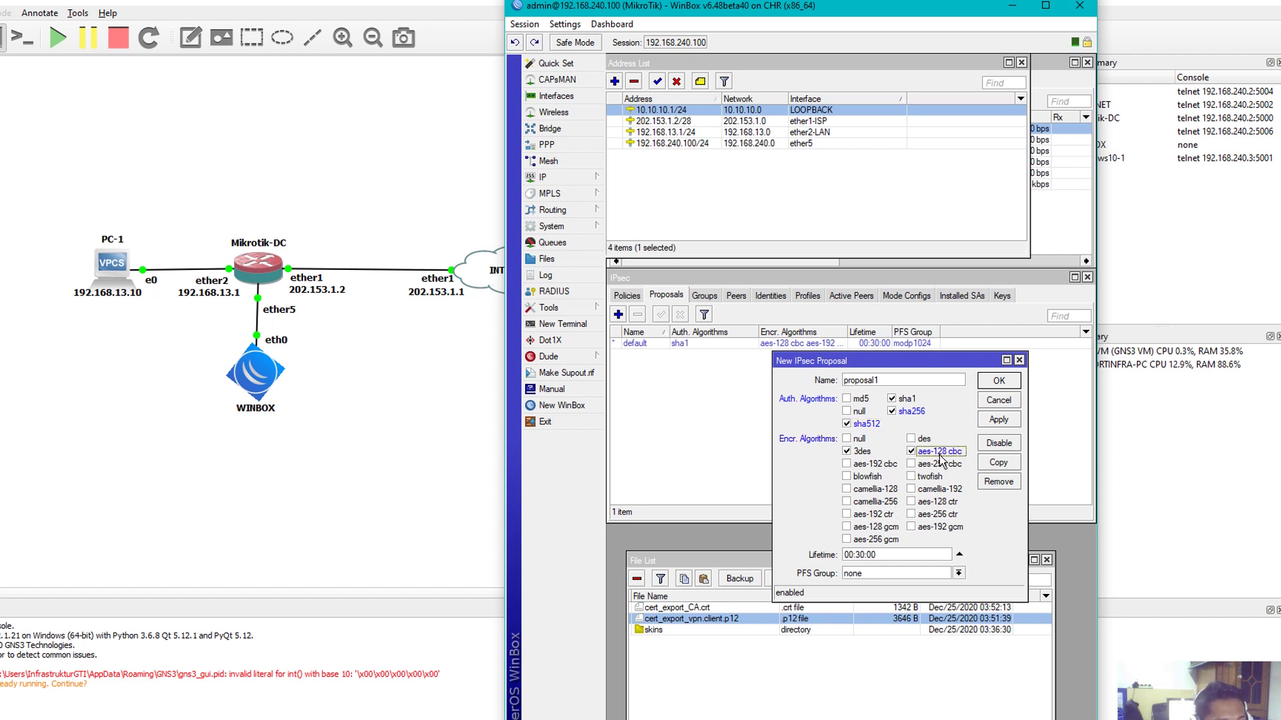
click(861, 452)
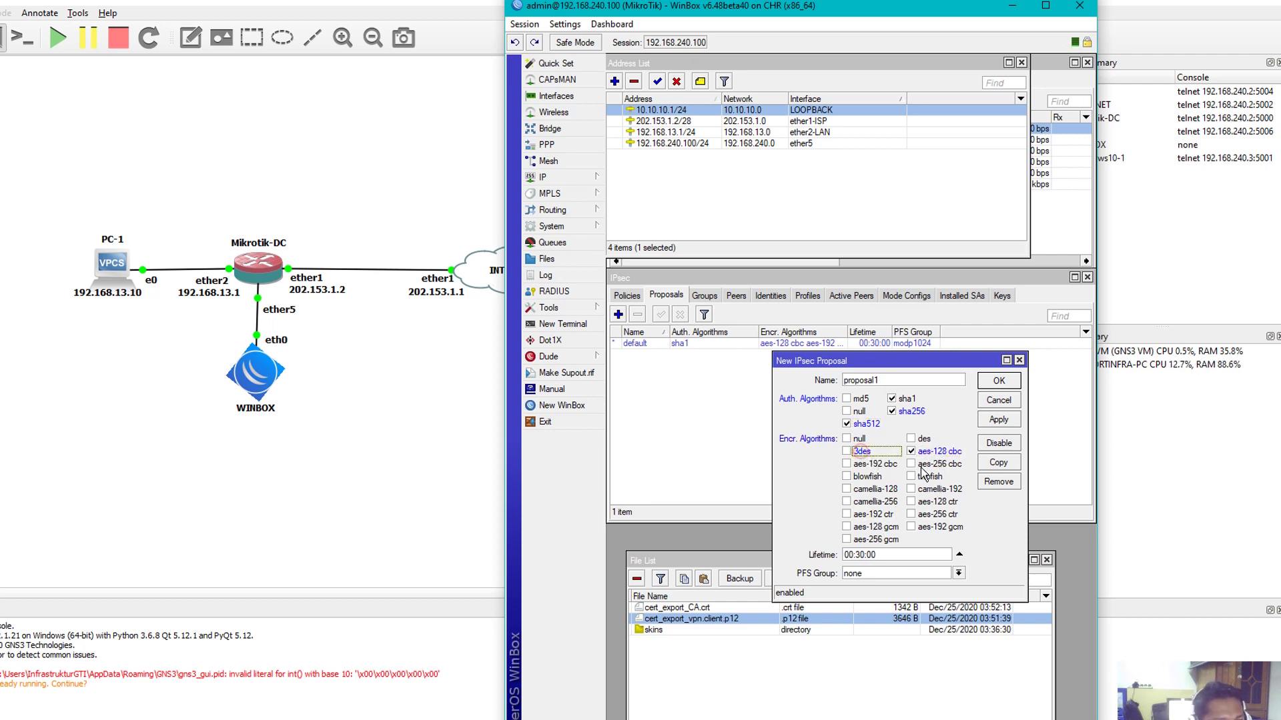
click(929, 465)
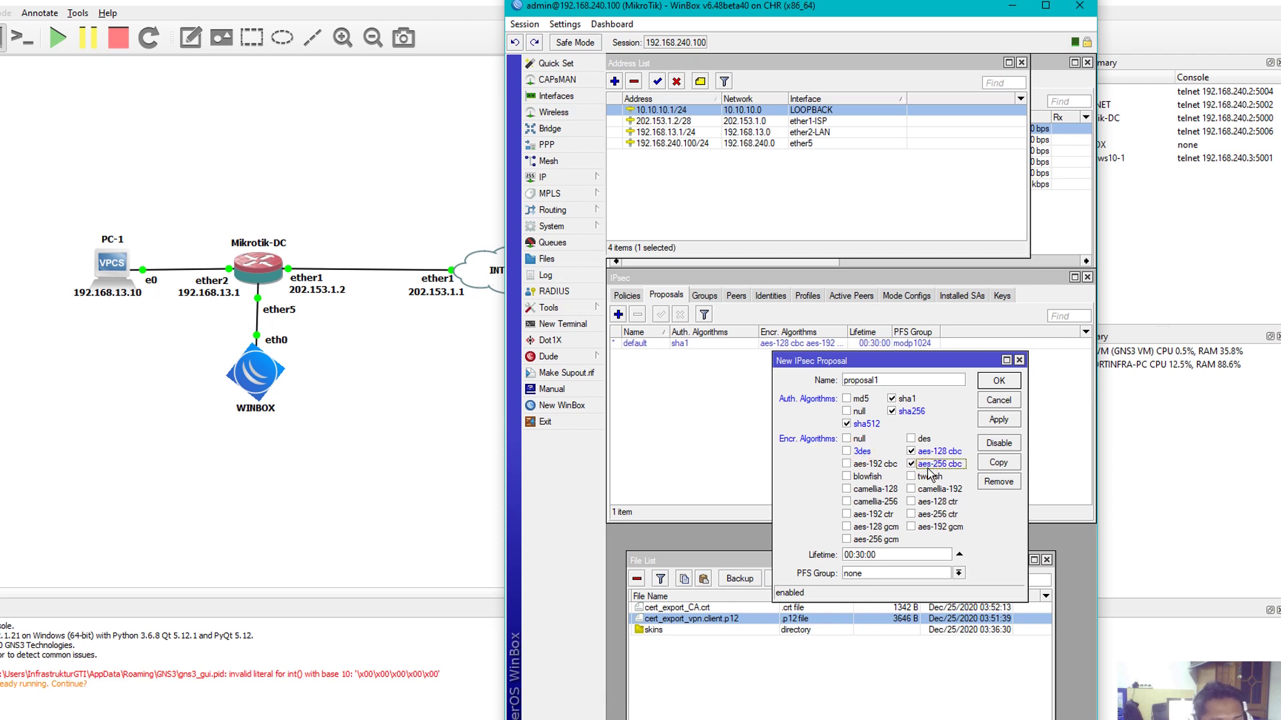
click(938, 502)
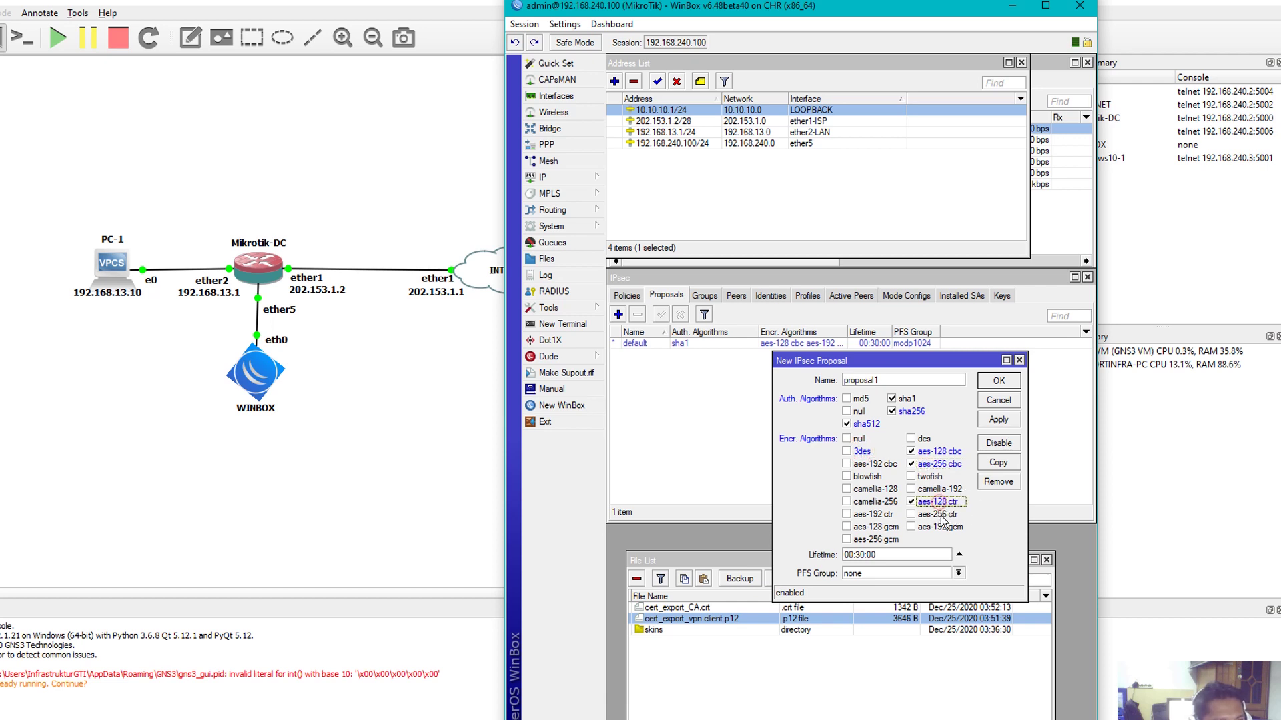
click(938, 514)
click(941, 528)
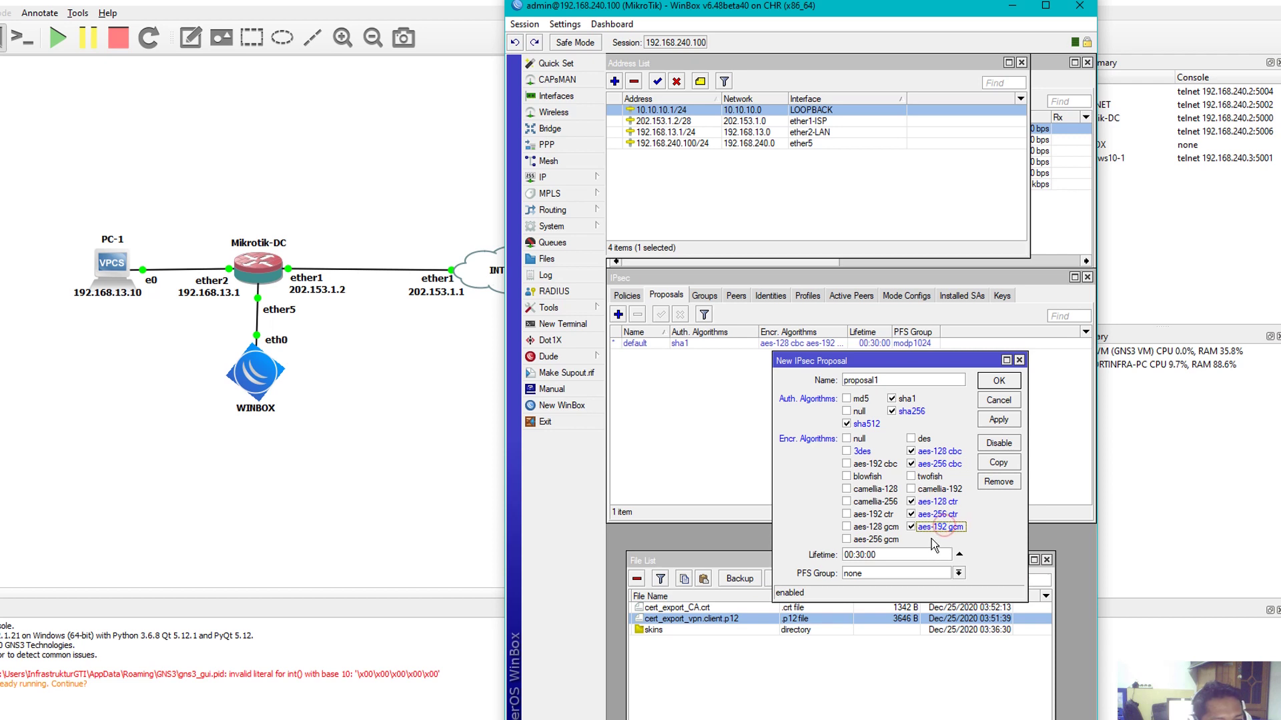
click(871, 515)
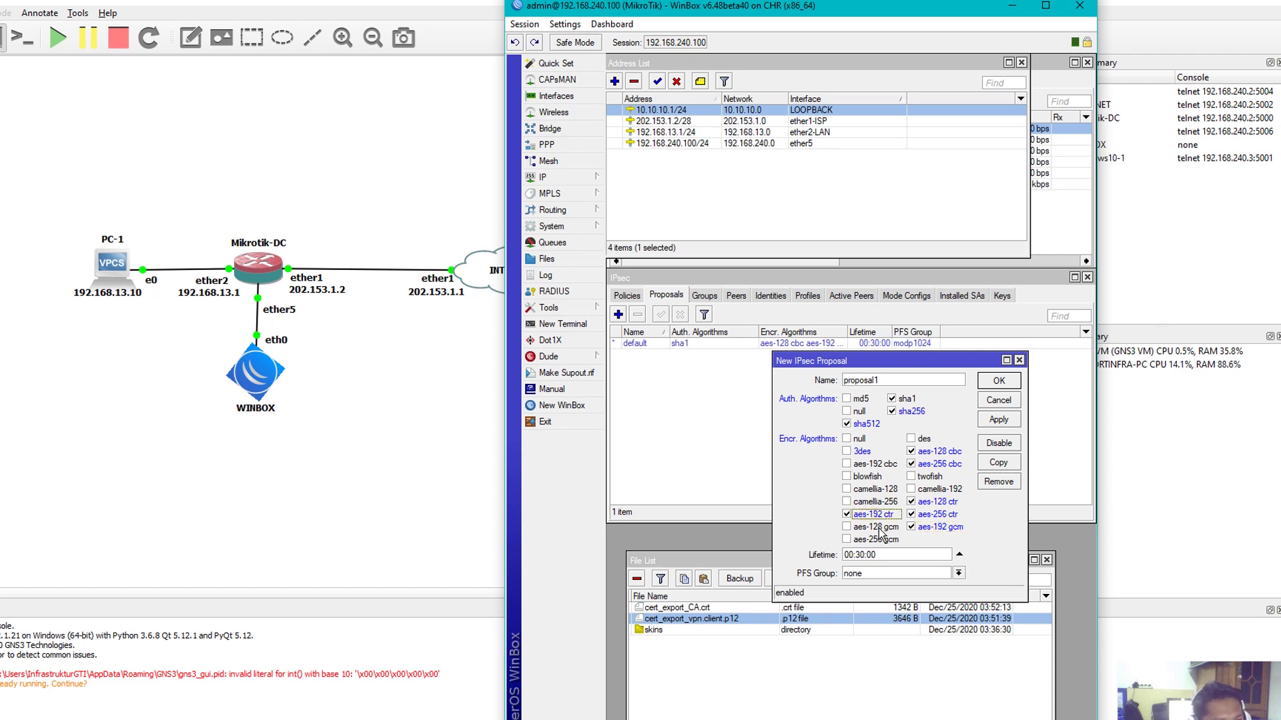
click(880, 528)
click(885, 540)
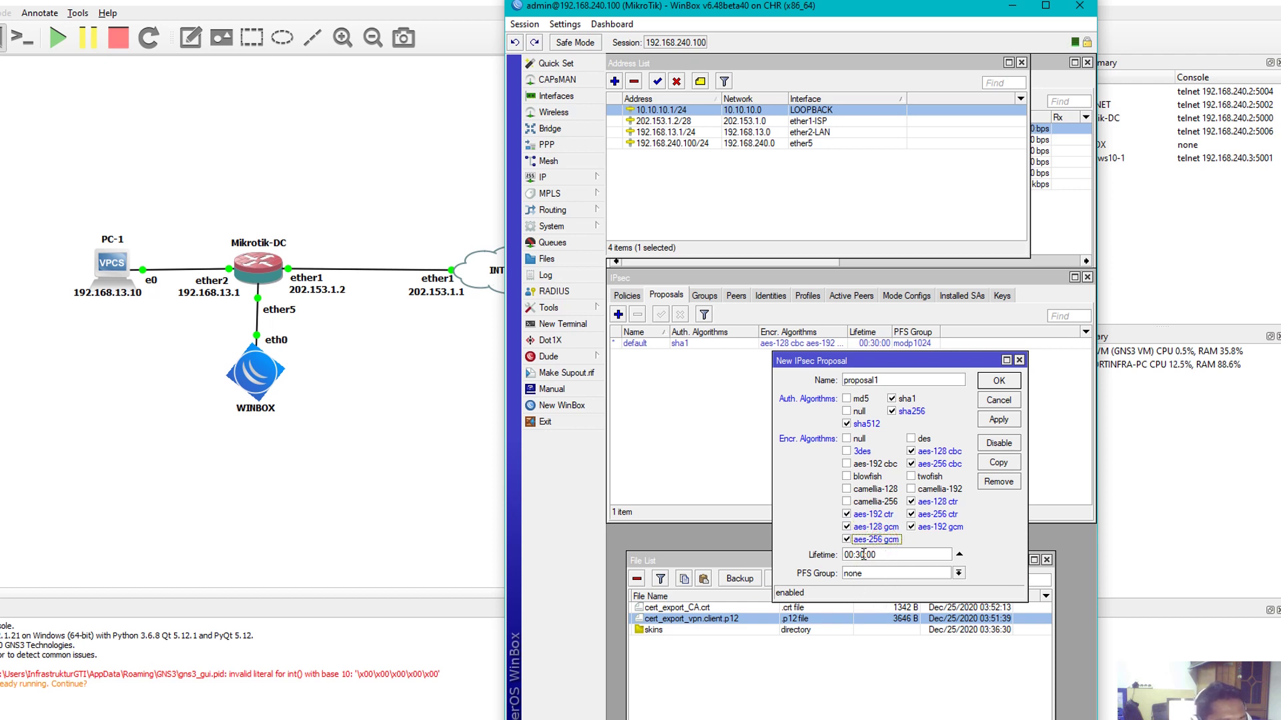
Set the proposal lifetime to 08:00:00 and save it as proposal1
click(853, 555)
key(BackSpace)
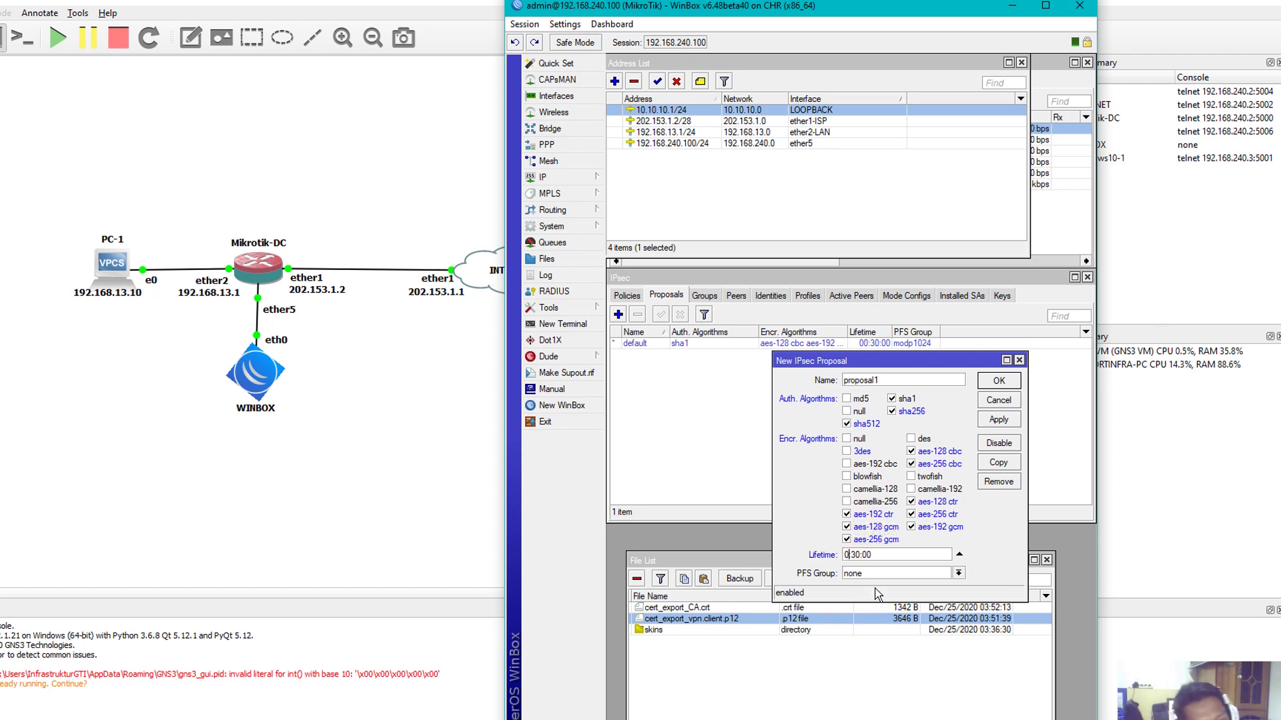
text(8)
key(BackSpace)
text(0)
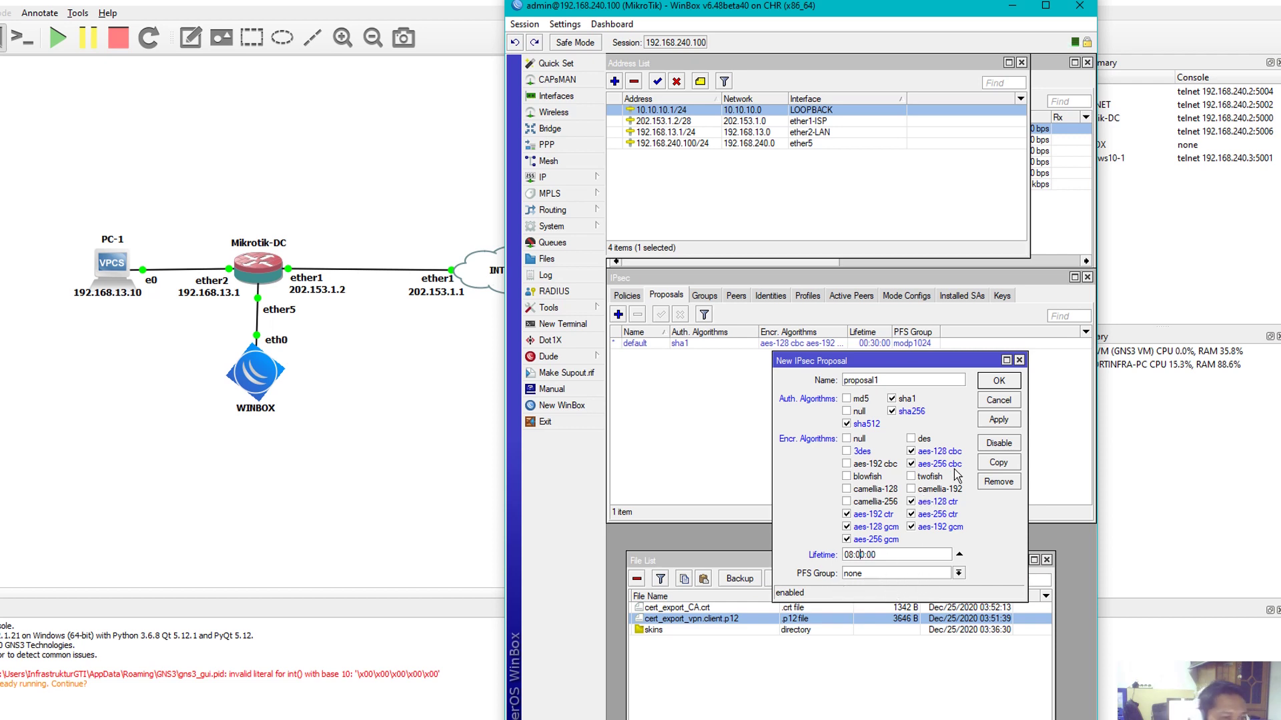
click(1003, 423)
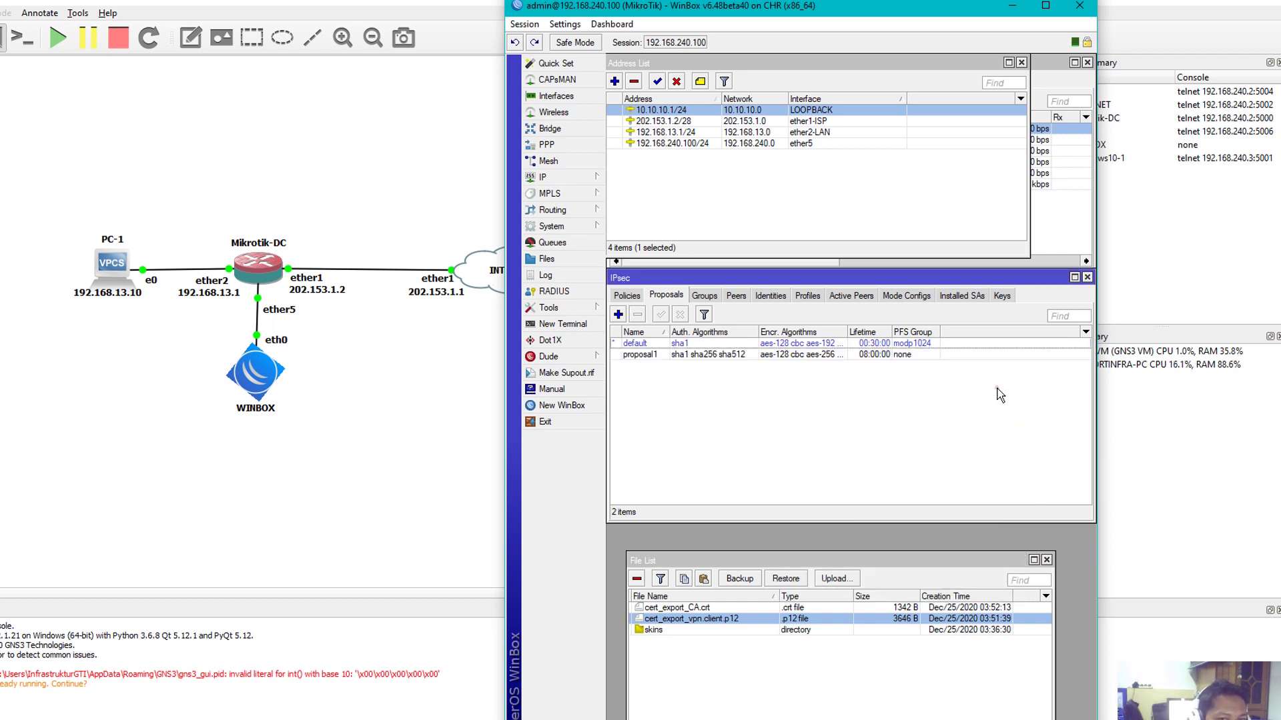
click(999, 381)
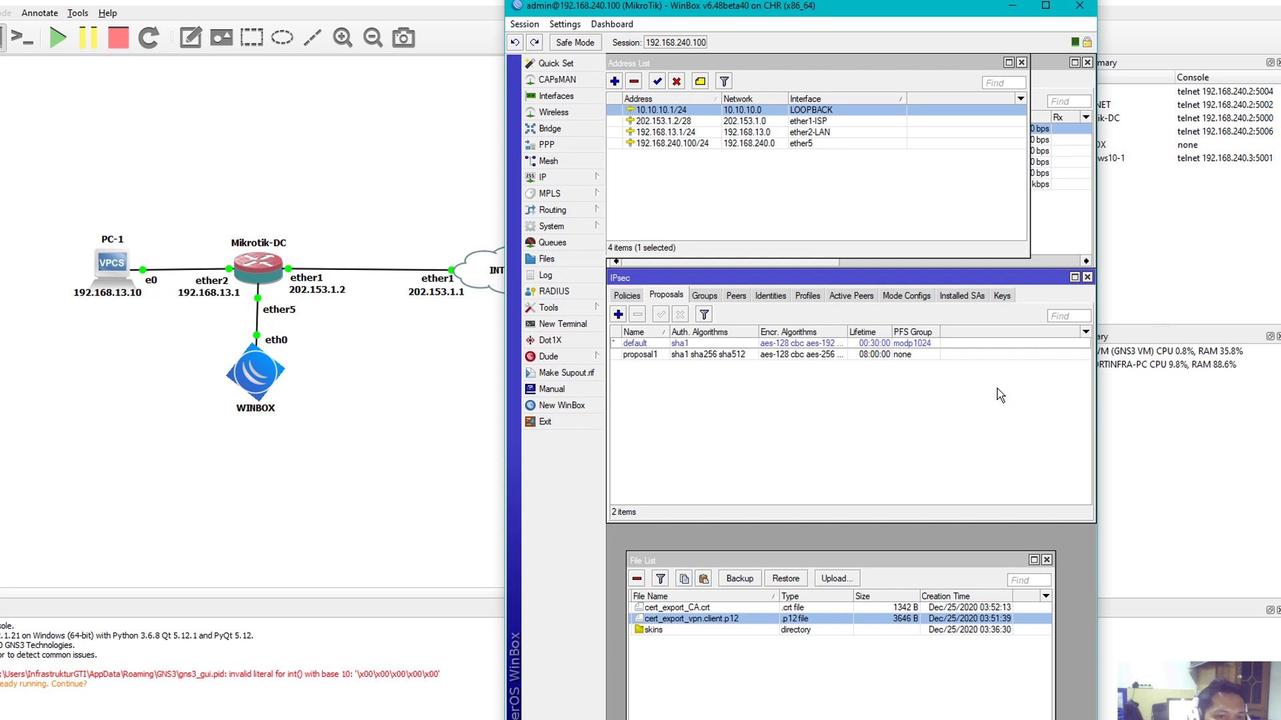
Create a new IPsec group named VPN-SERVER
click(704, 296)
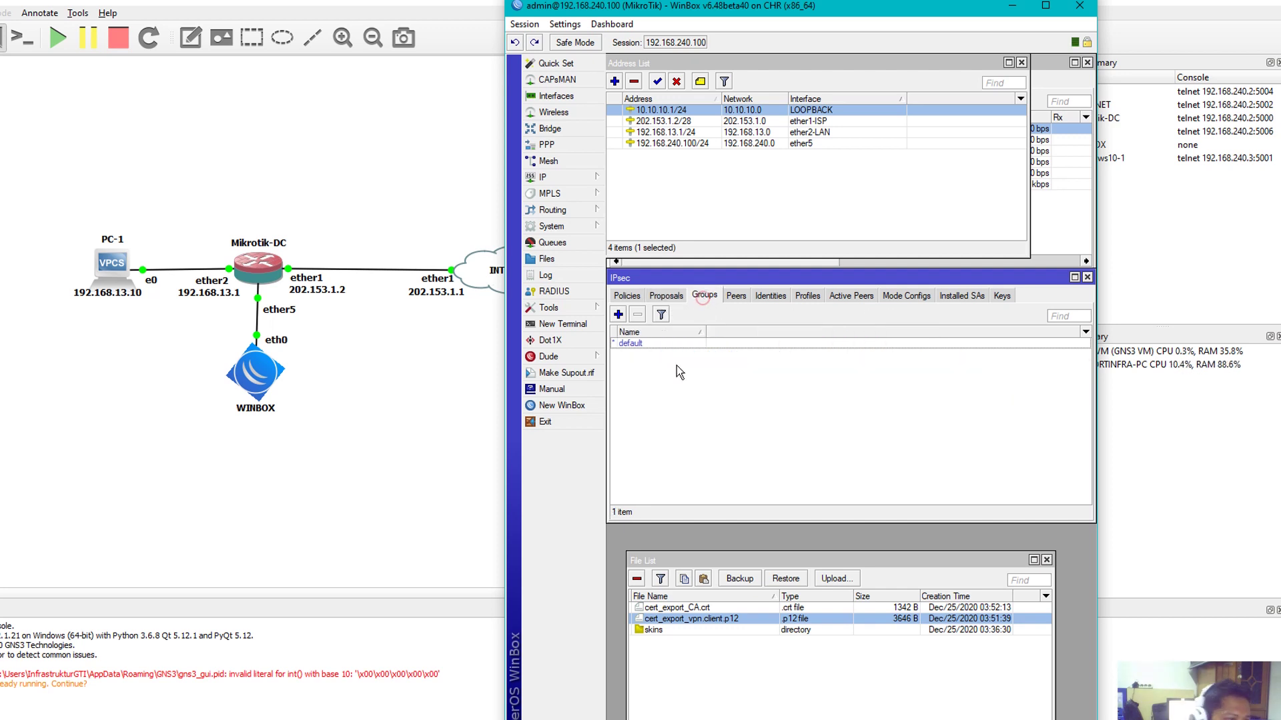
click(618, 315)
text(V)
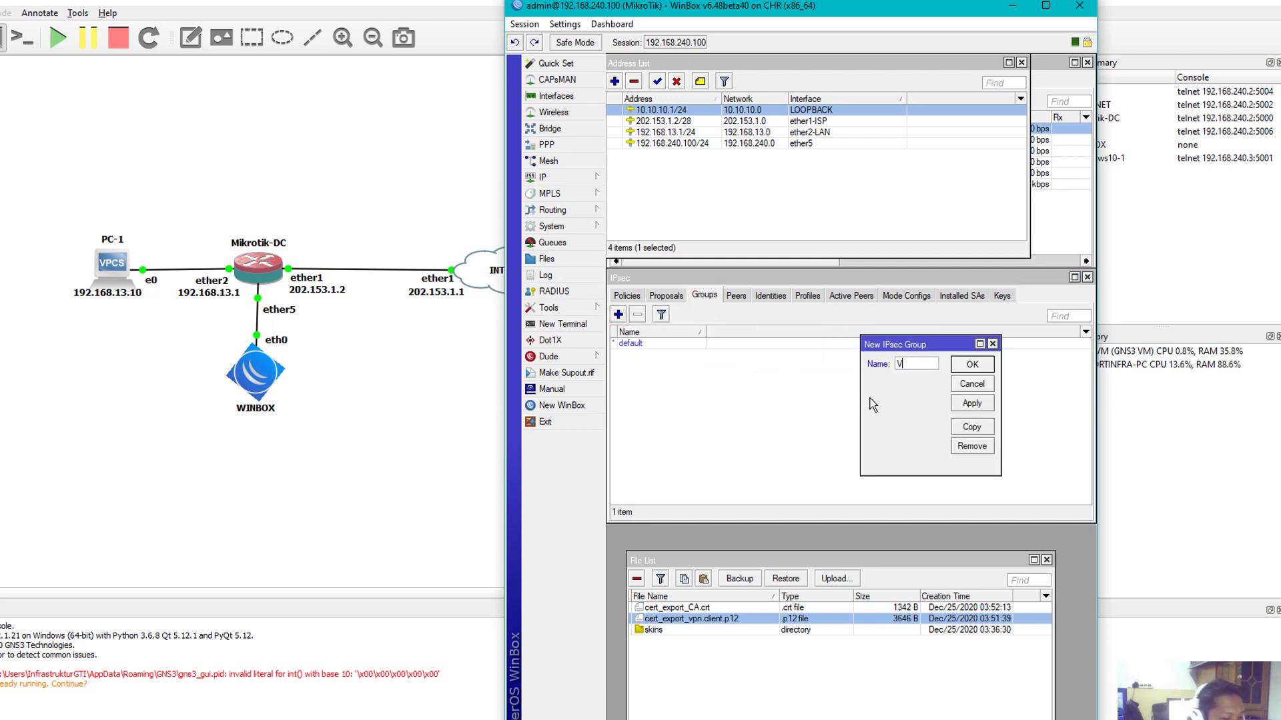
text(PN-SERVER)
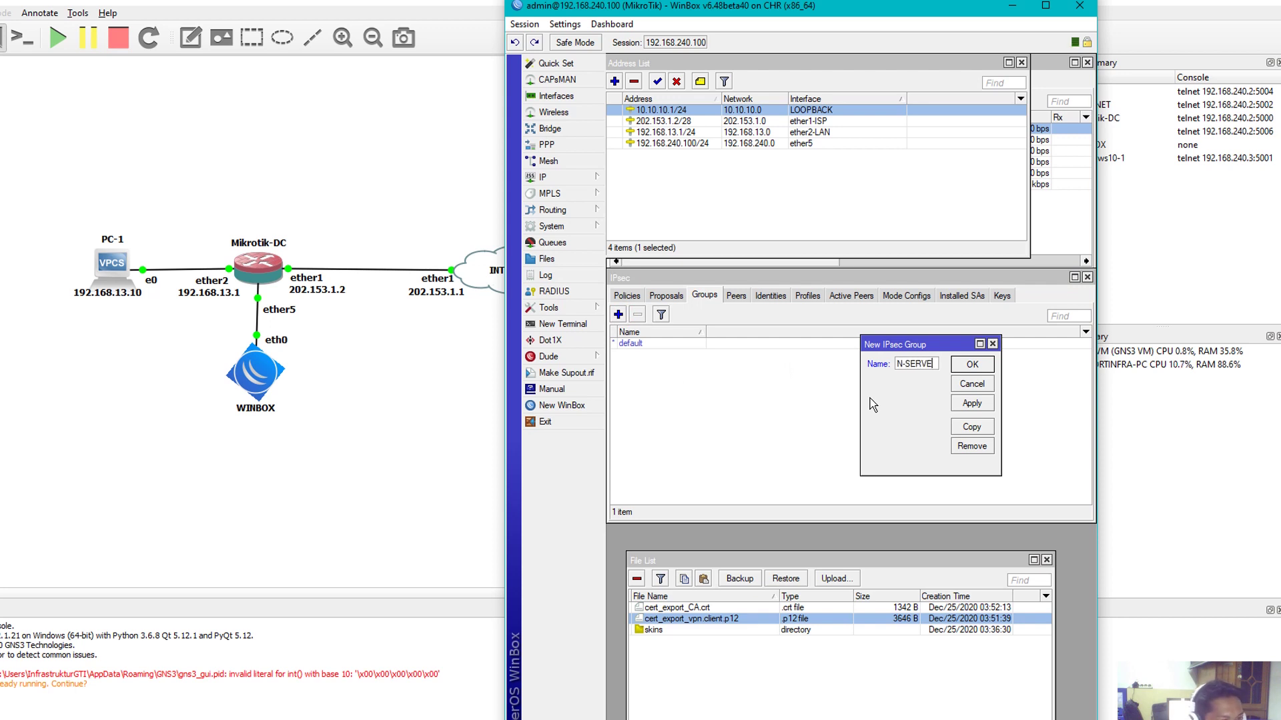
click(972, 403)
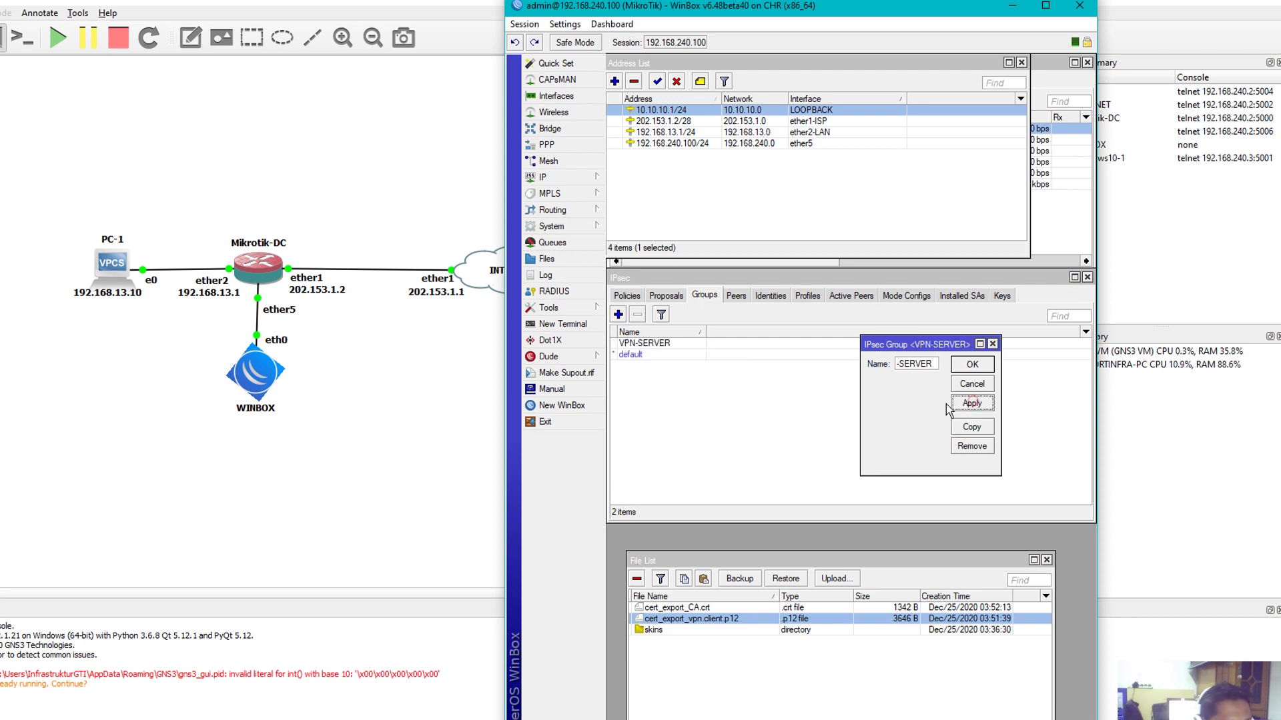
click(962, 362)
Check the VPN-IPSEC mode config, then show the IPsec policies list
click(906, 296)
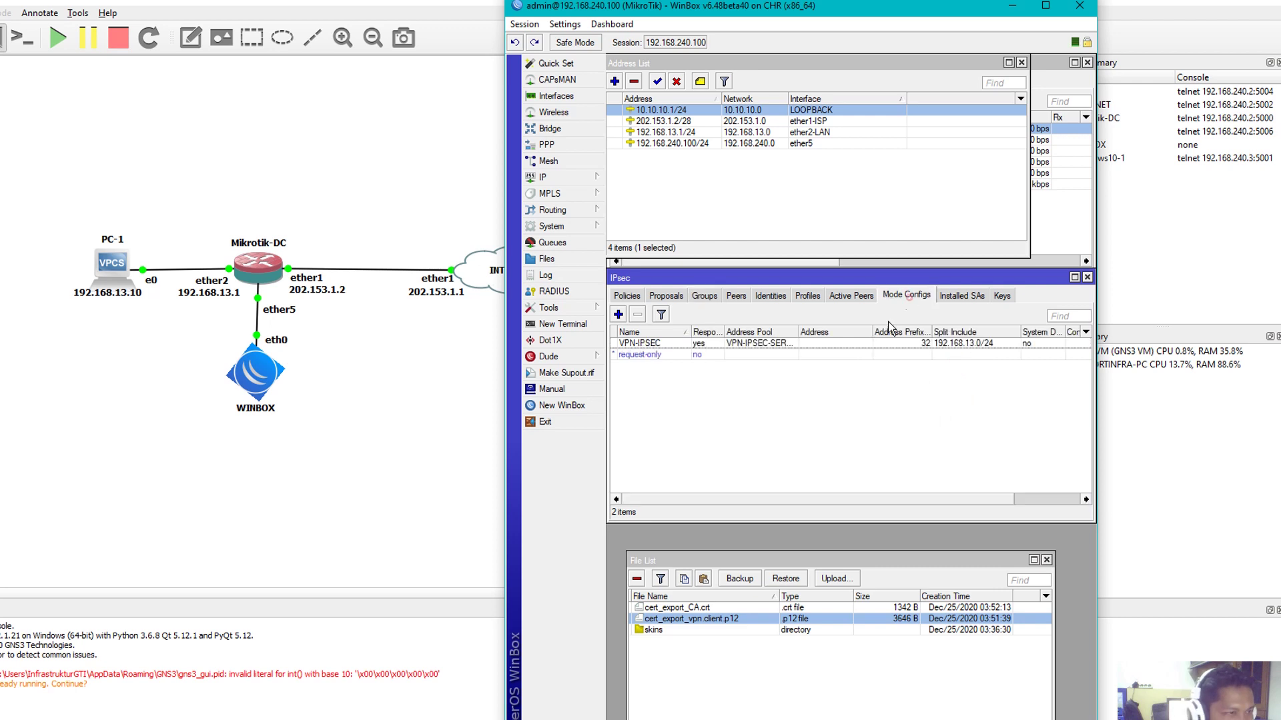
double_click(785, 342)
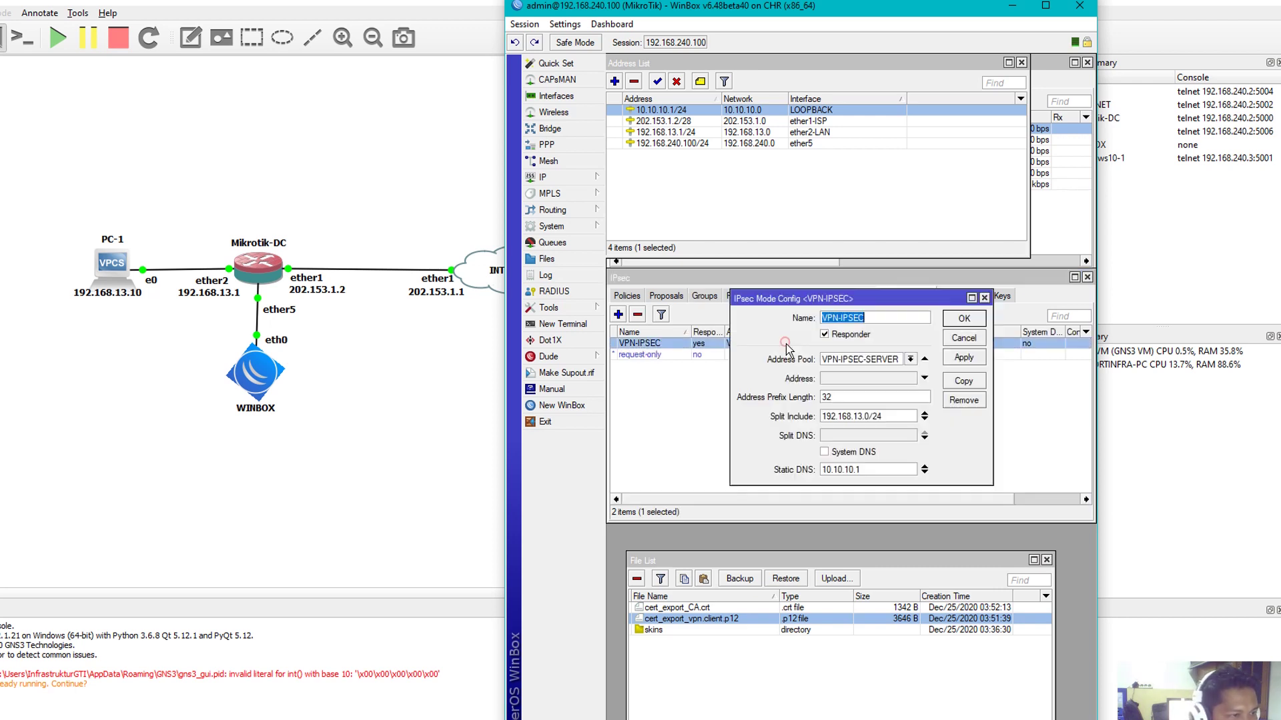
click(984, 298)
click(705, 296)
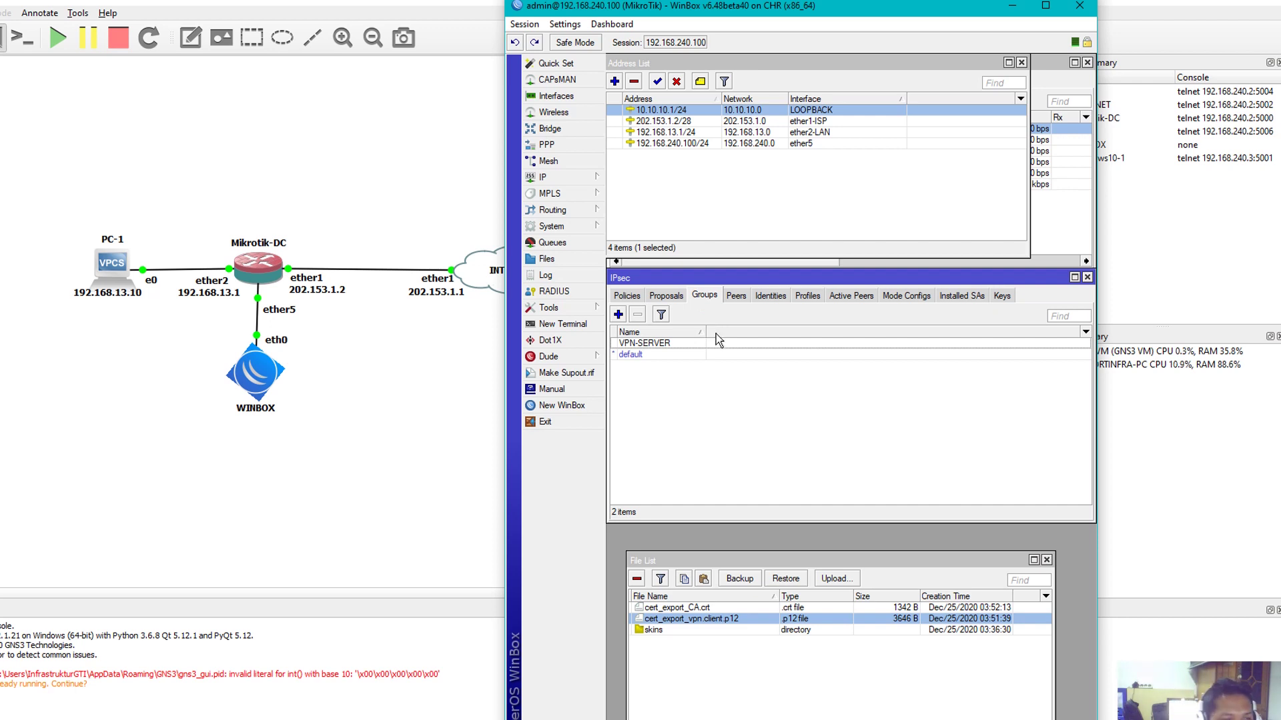
click(639, 296)
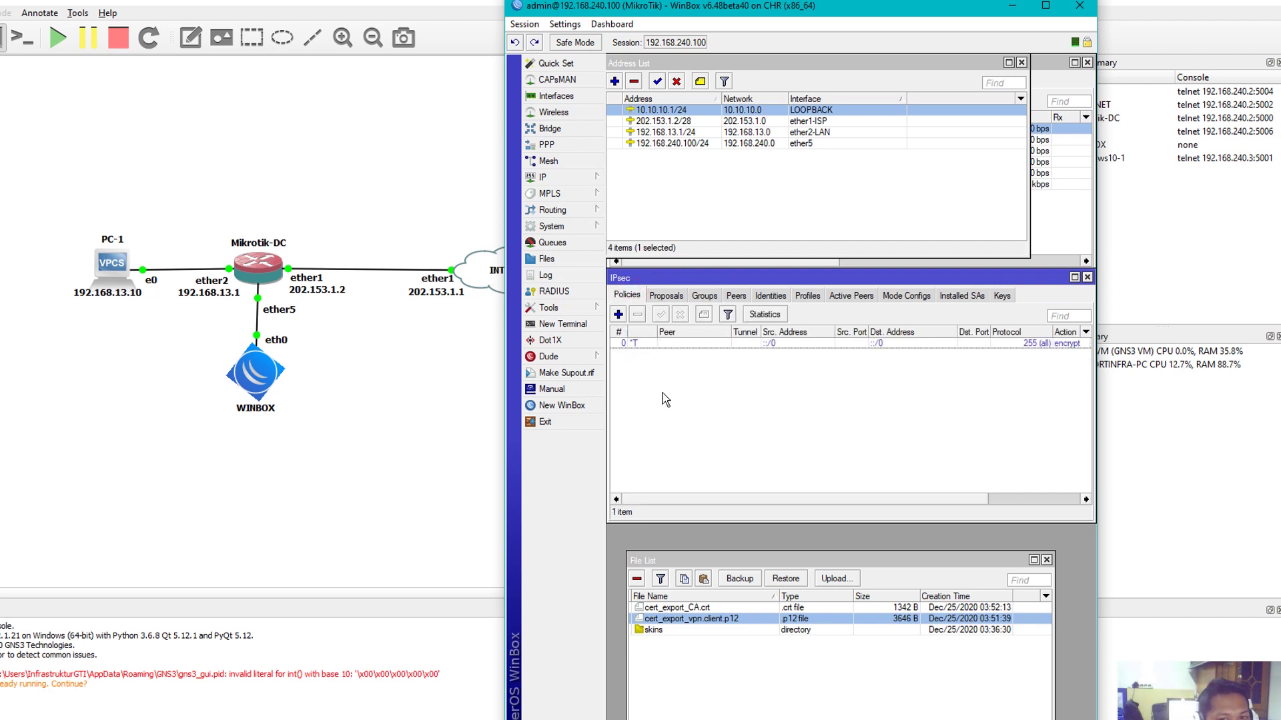
Set the template policy's Dst. Address to 10.10.10.0/24 and its group to VPN-SERVER
click(682, 344)
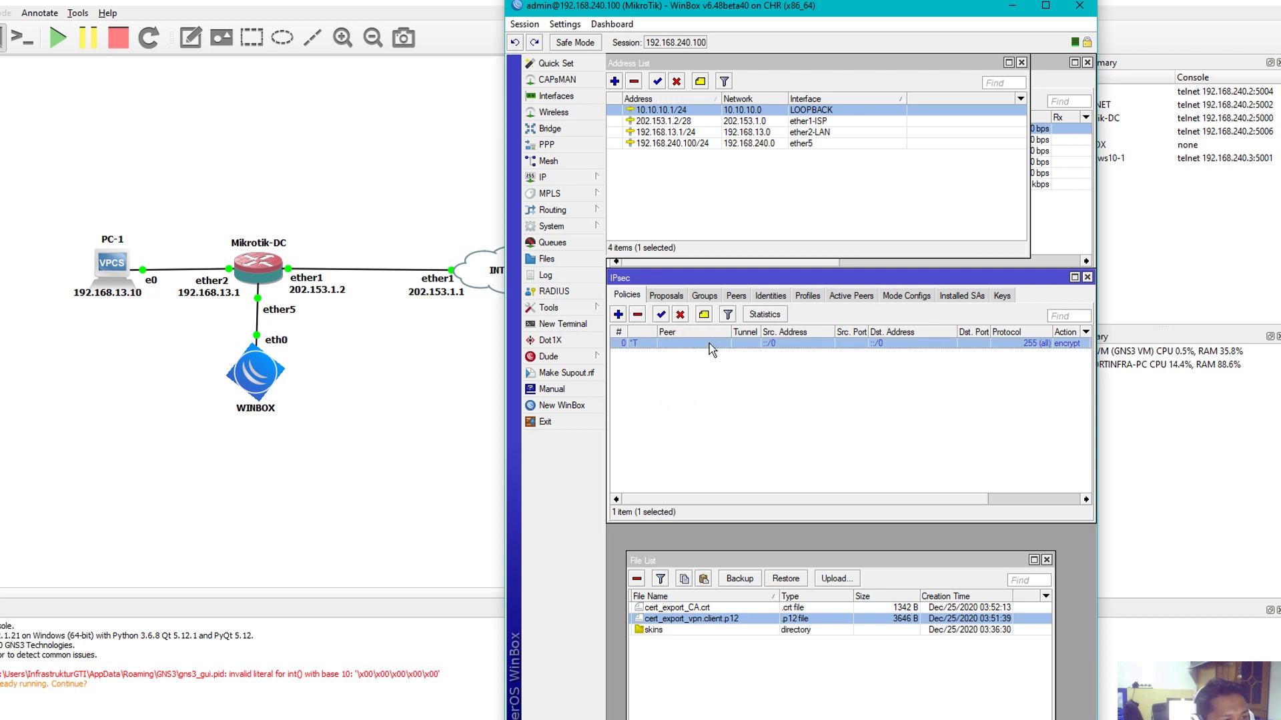
double_click(710, 343)
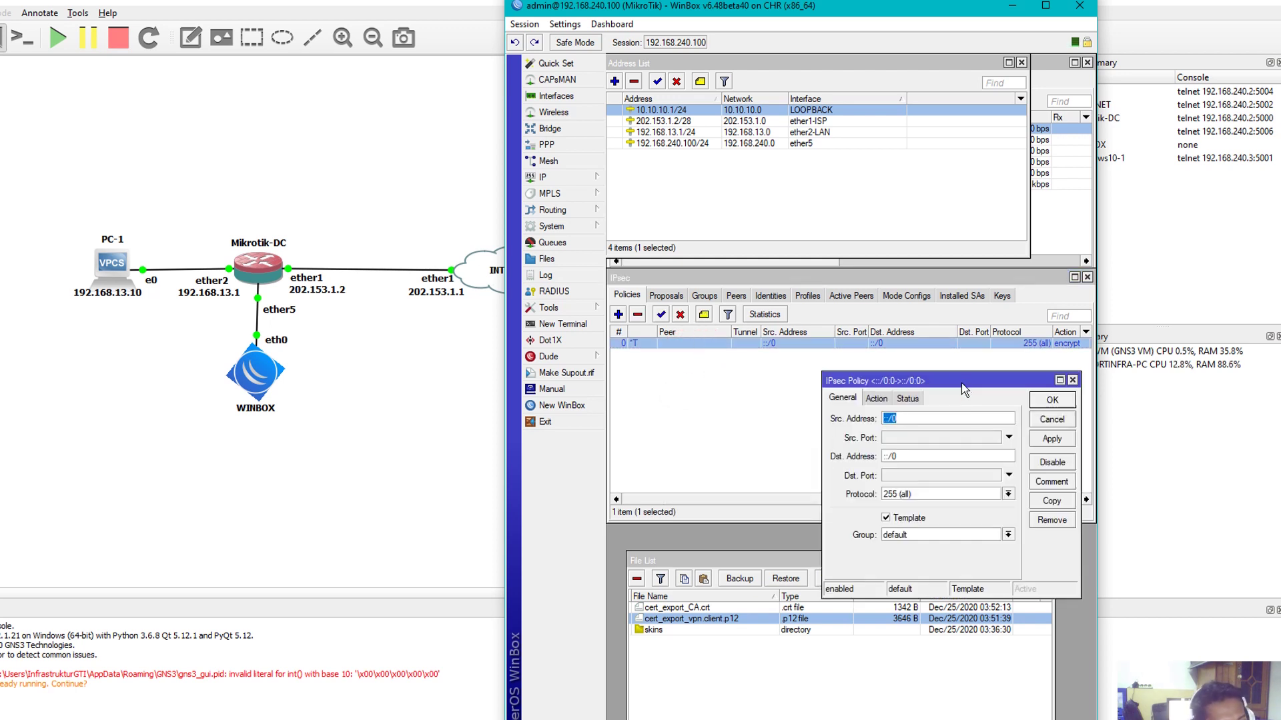
drag(960, 378, 844, 365)
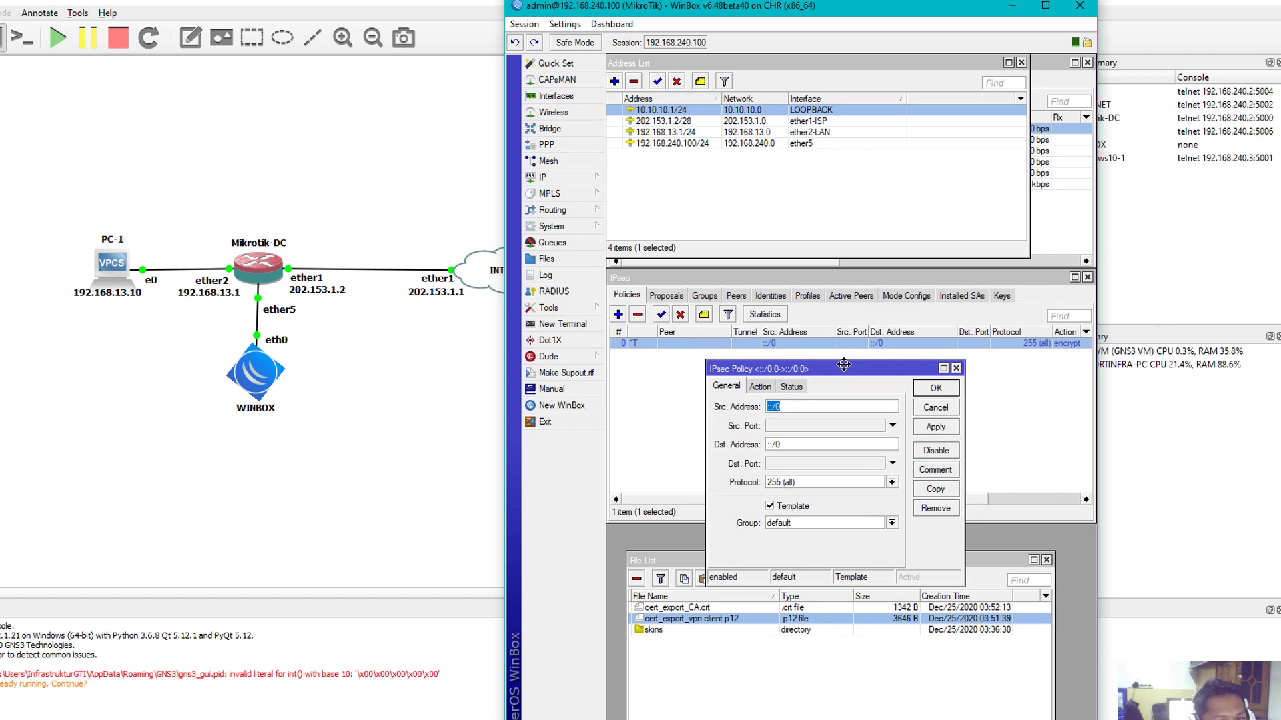
click(789, 409)
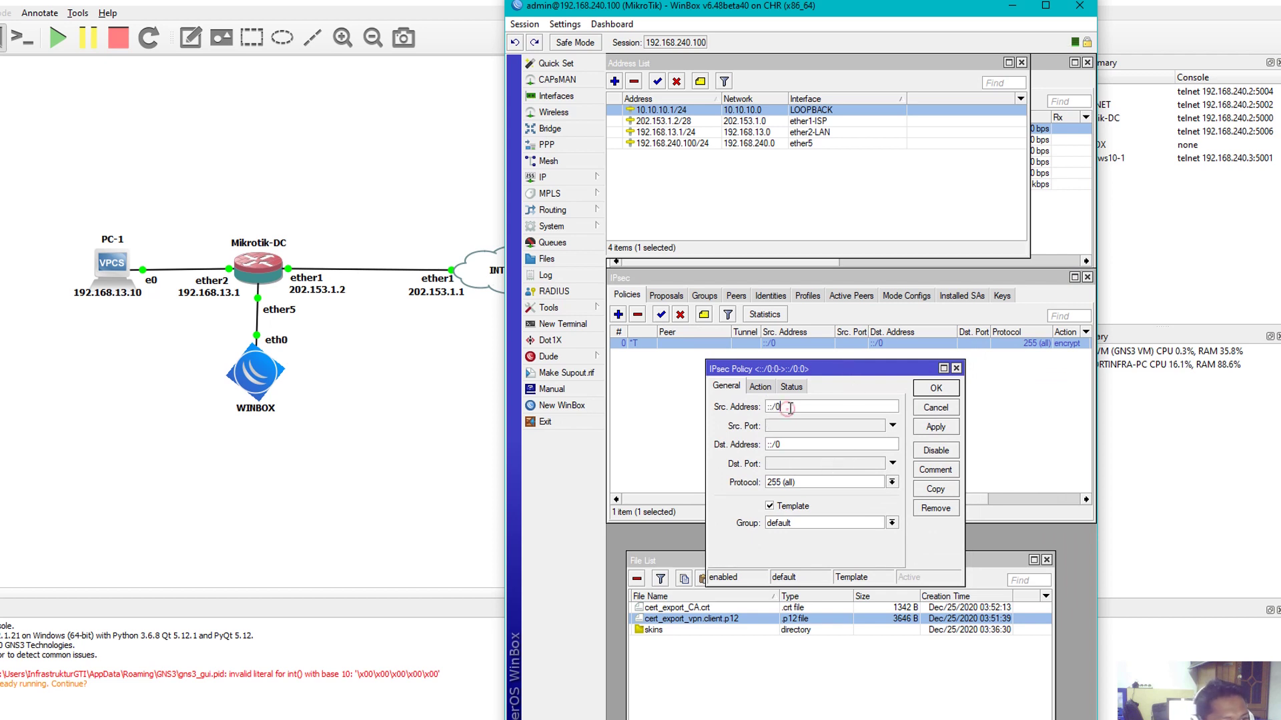
double_click(789, 408)
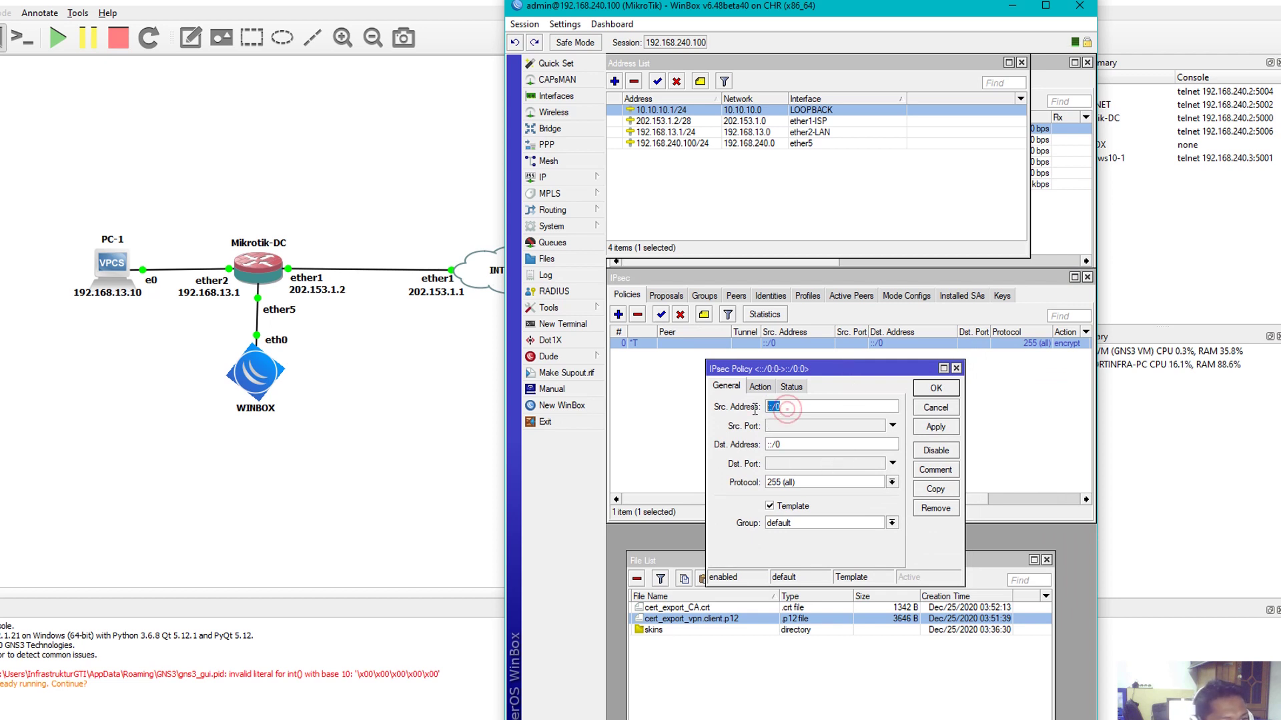
double_click(805, 444)
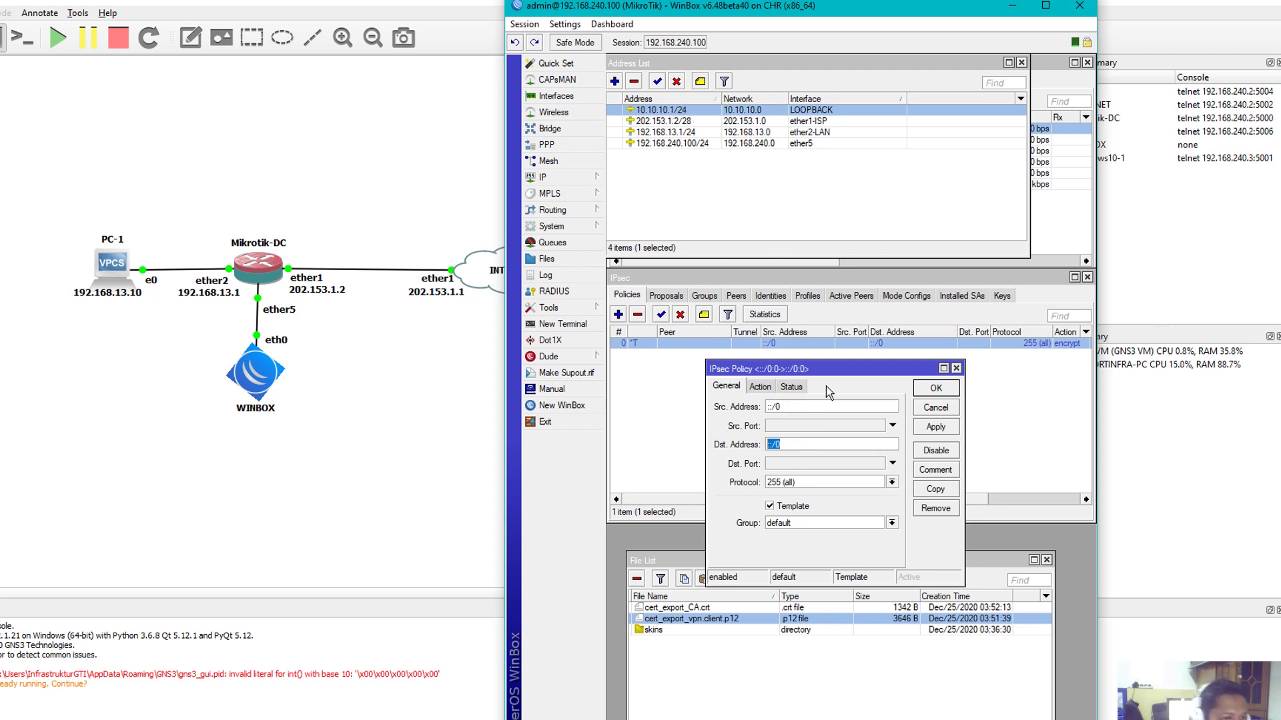
text(10.10.1)
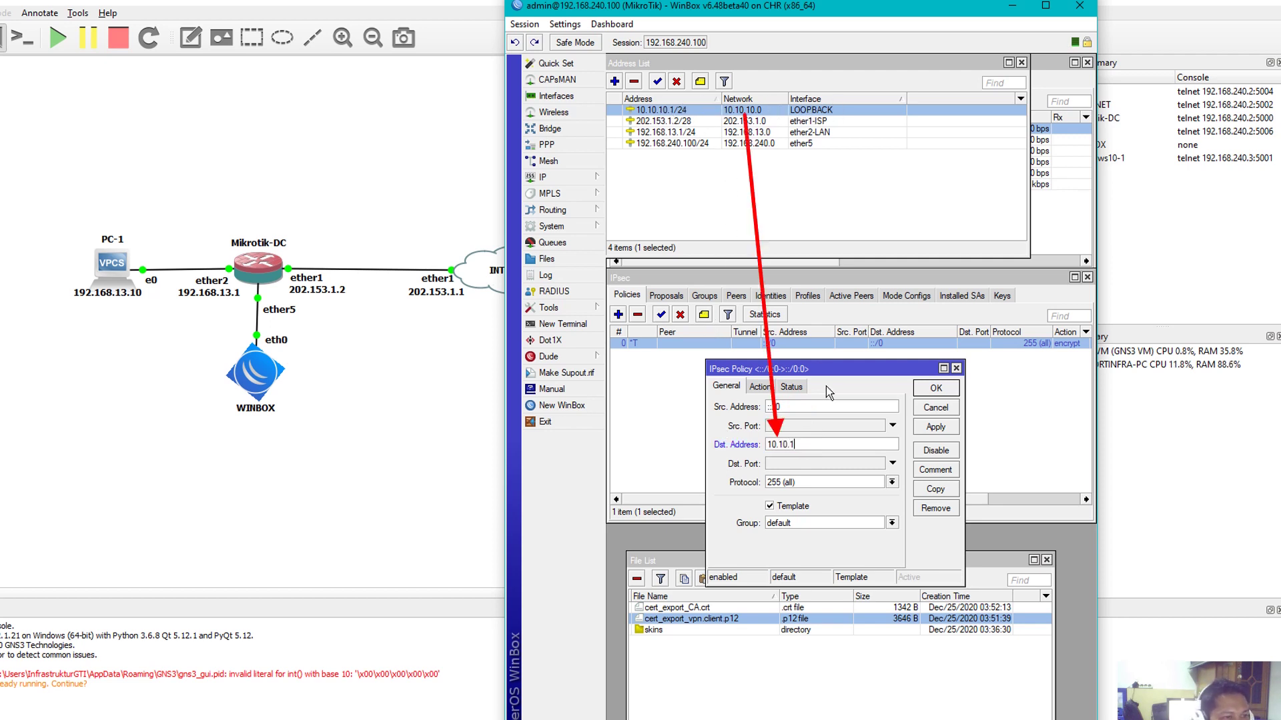
text(0.0)
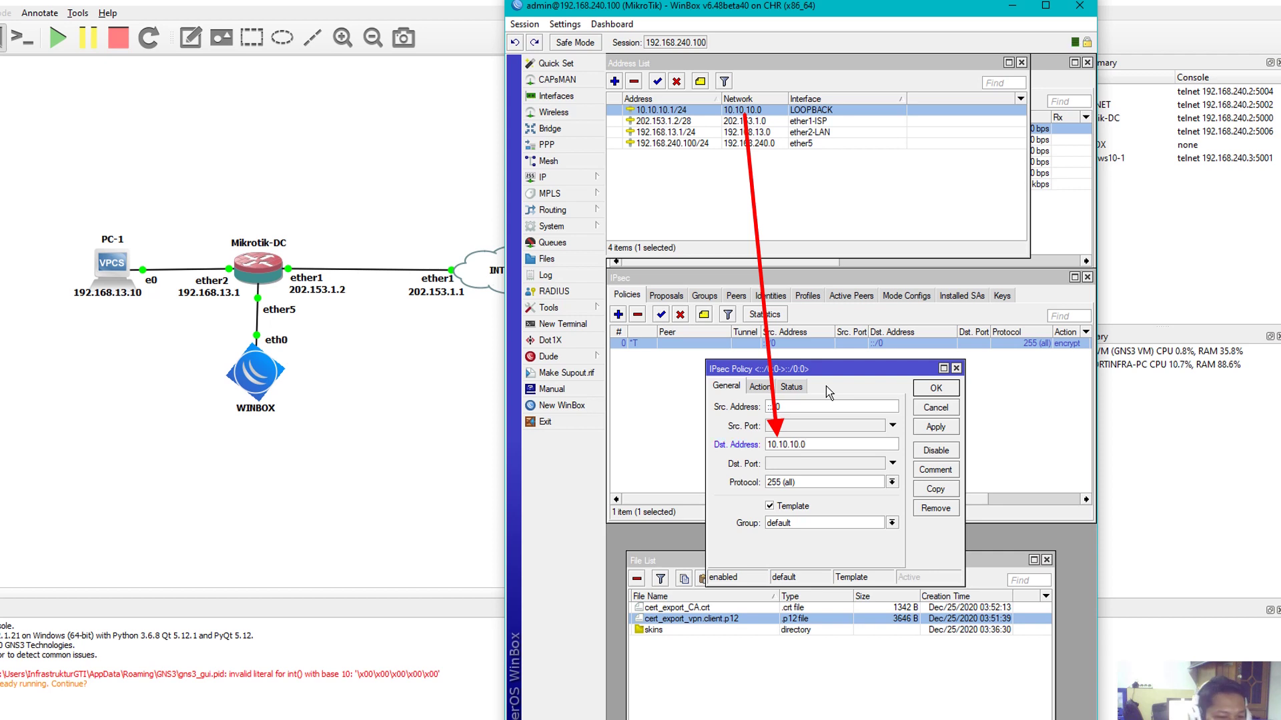
text(/24)
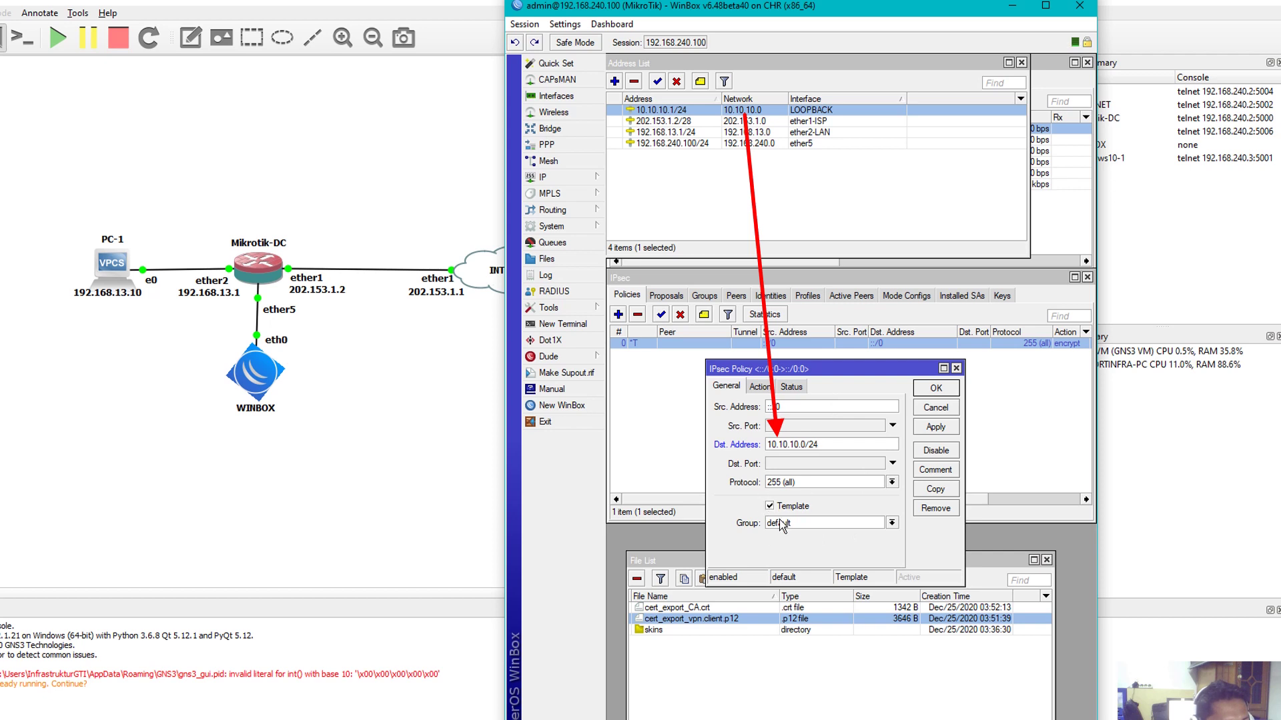
click(808, 523)
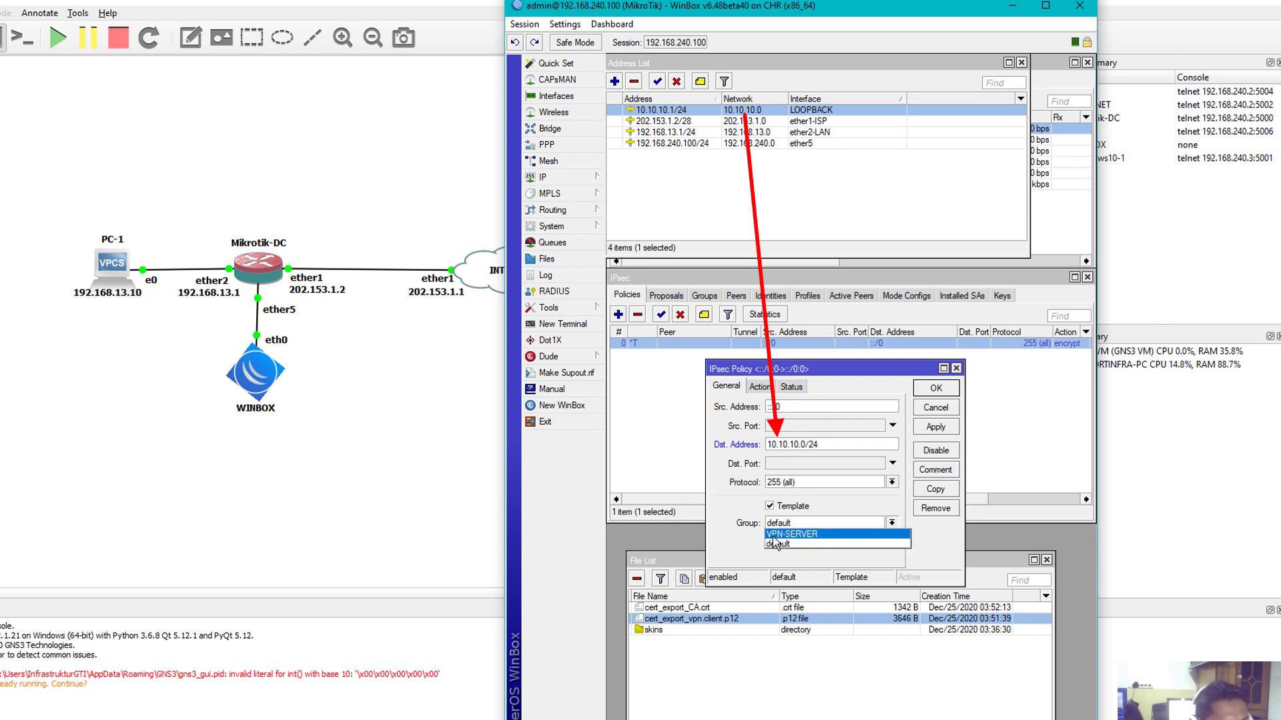
click(791, 535)
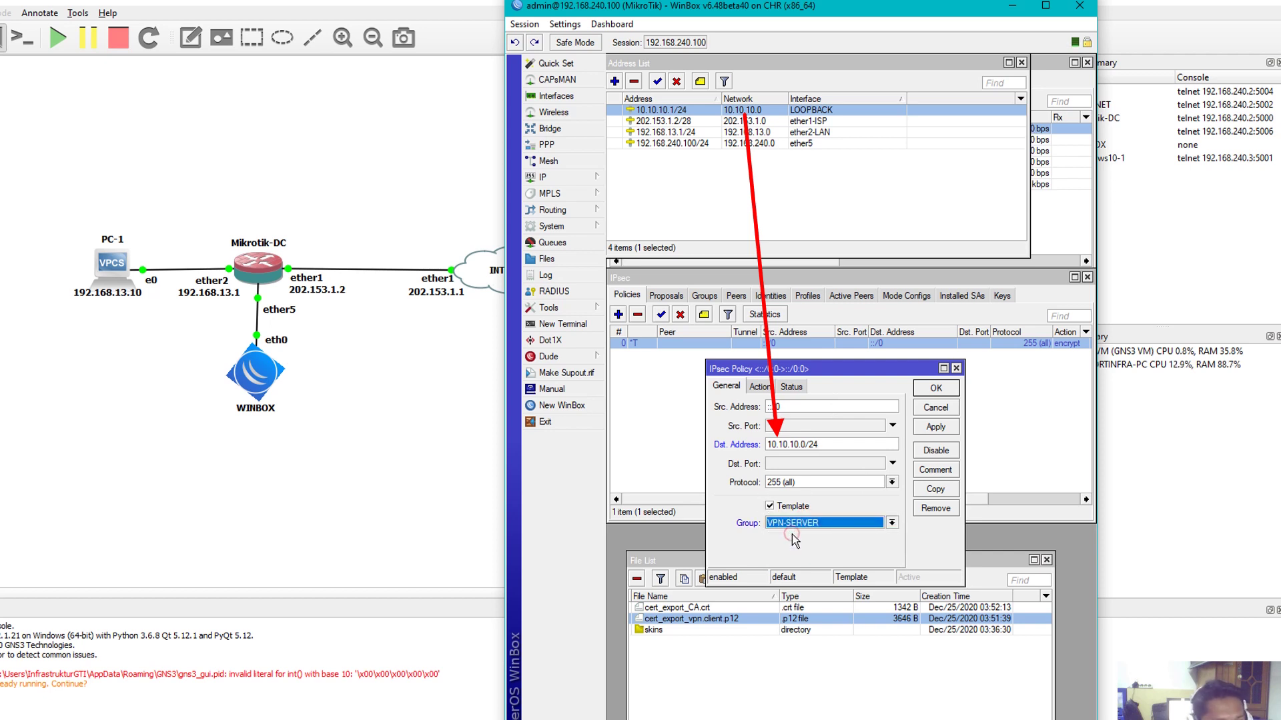
click(759, 386)
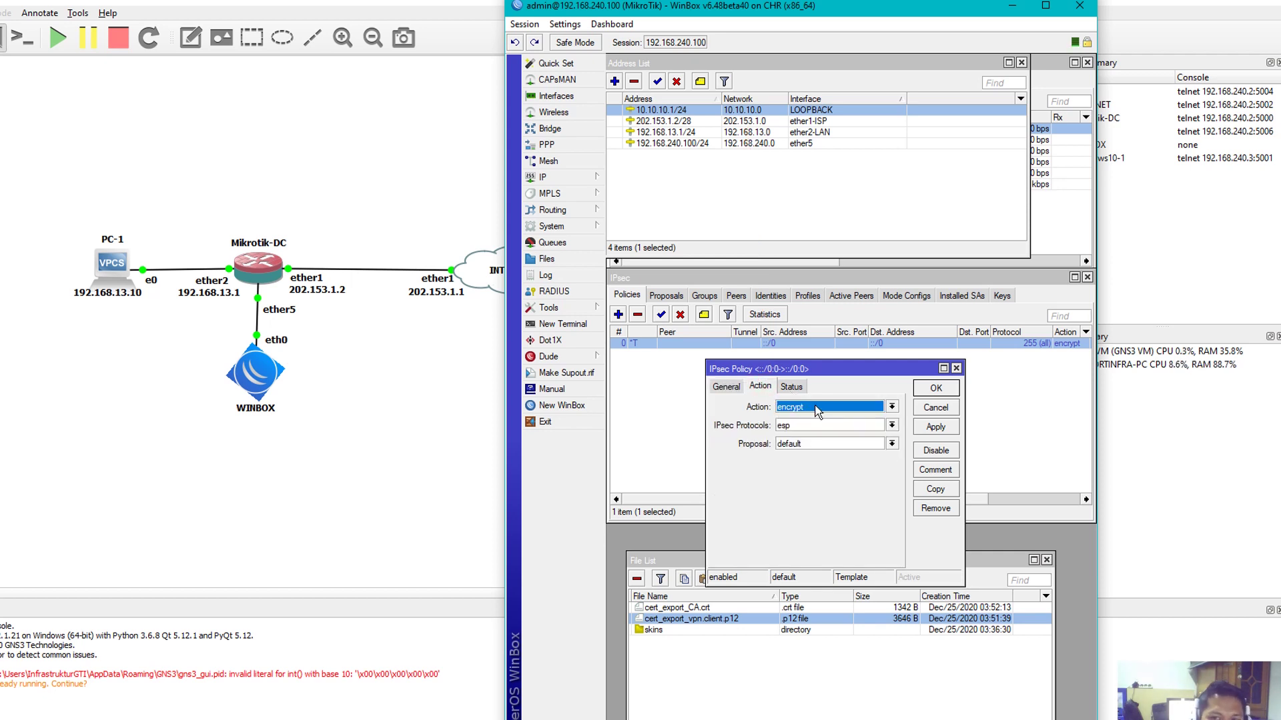
Assign proposal1 to the template policy, save it, and show the Identities list
click(819, 444)
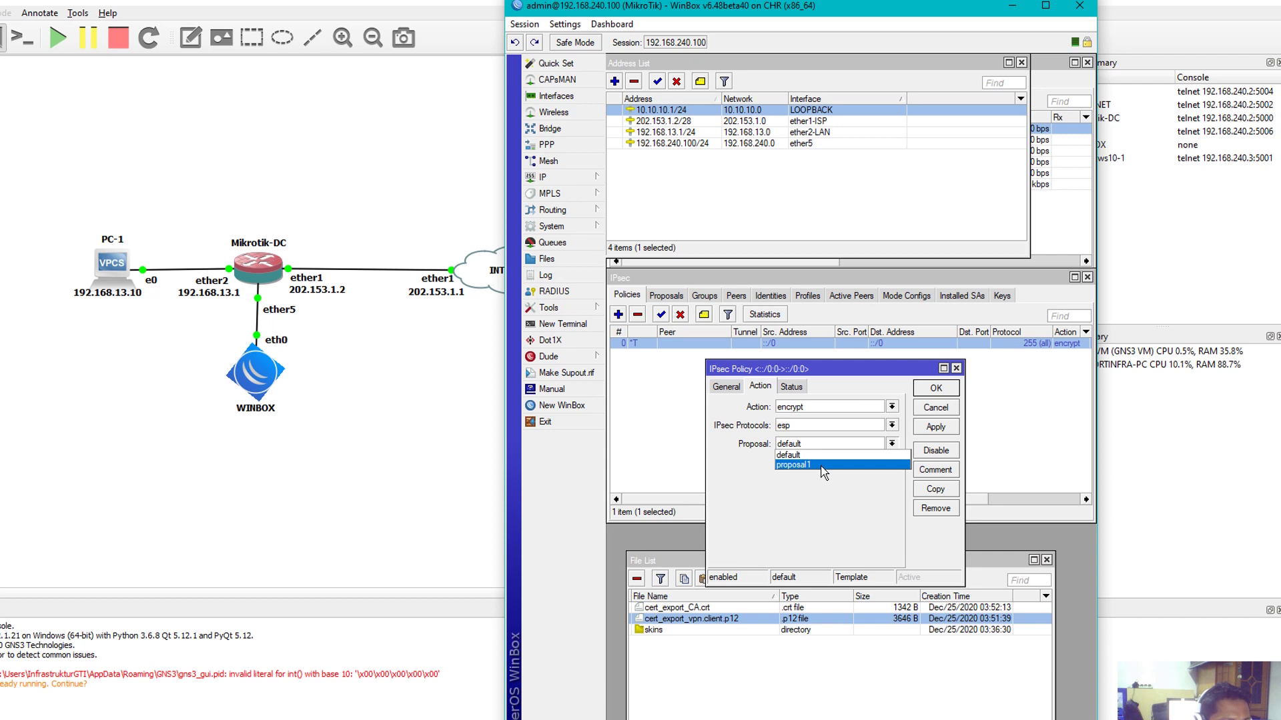
click(823, 465)
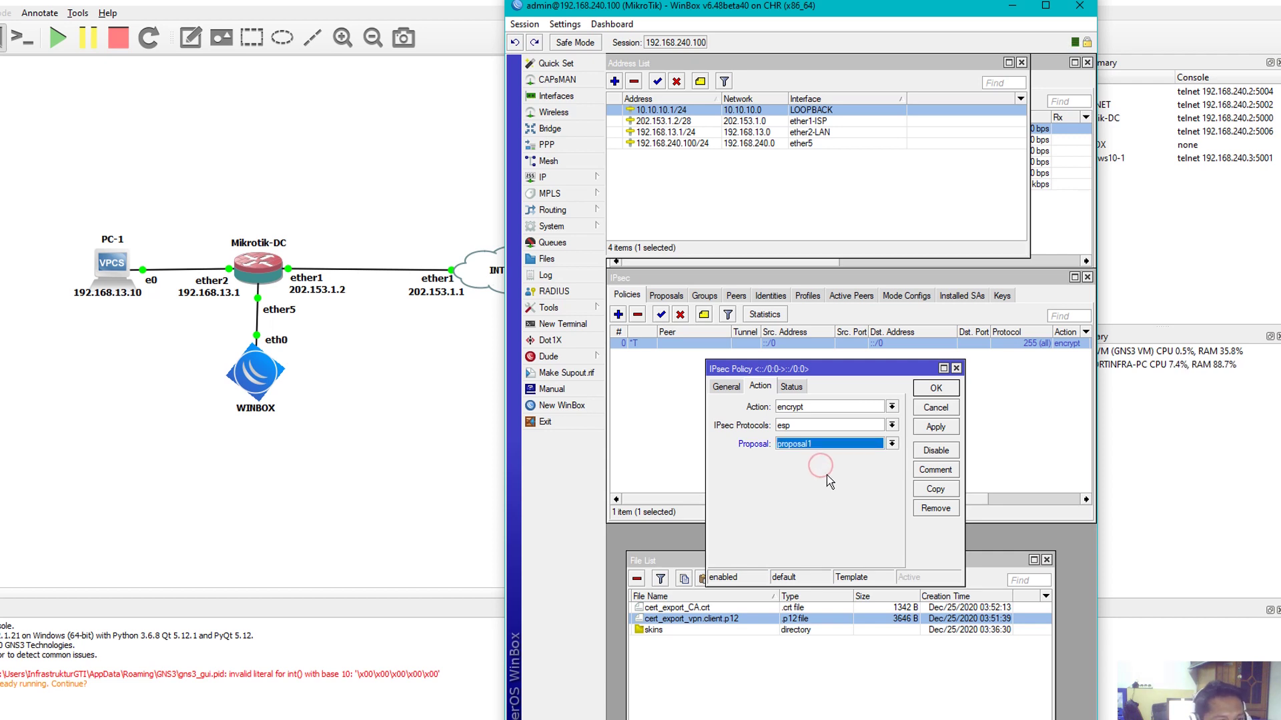
click(932, 425)
click(936, 388)
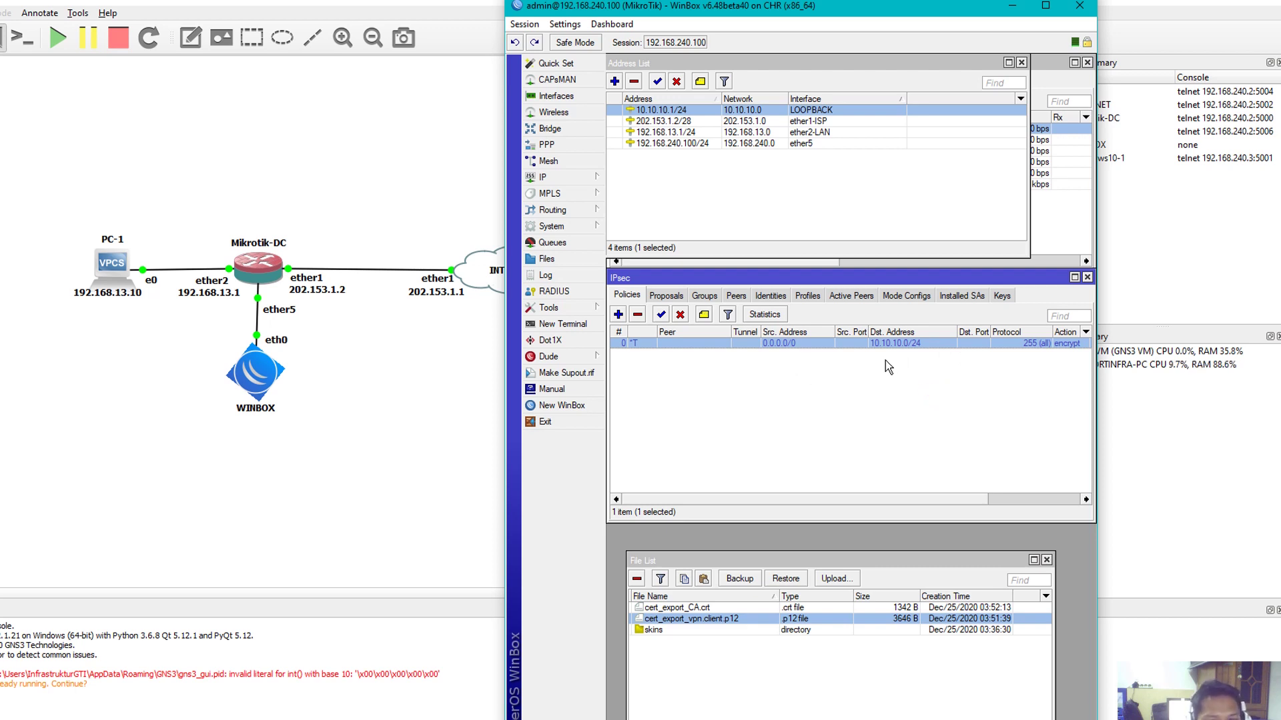
click(775, 294)
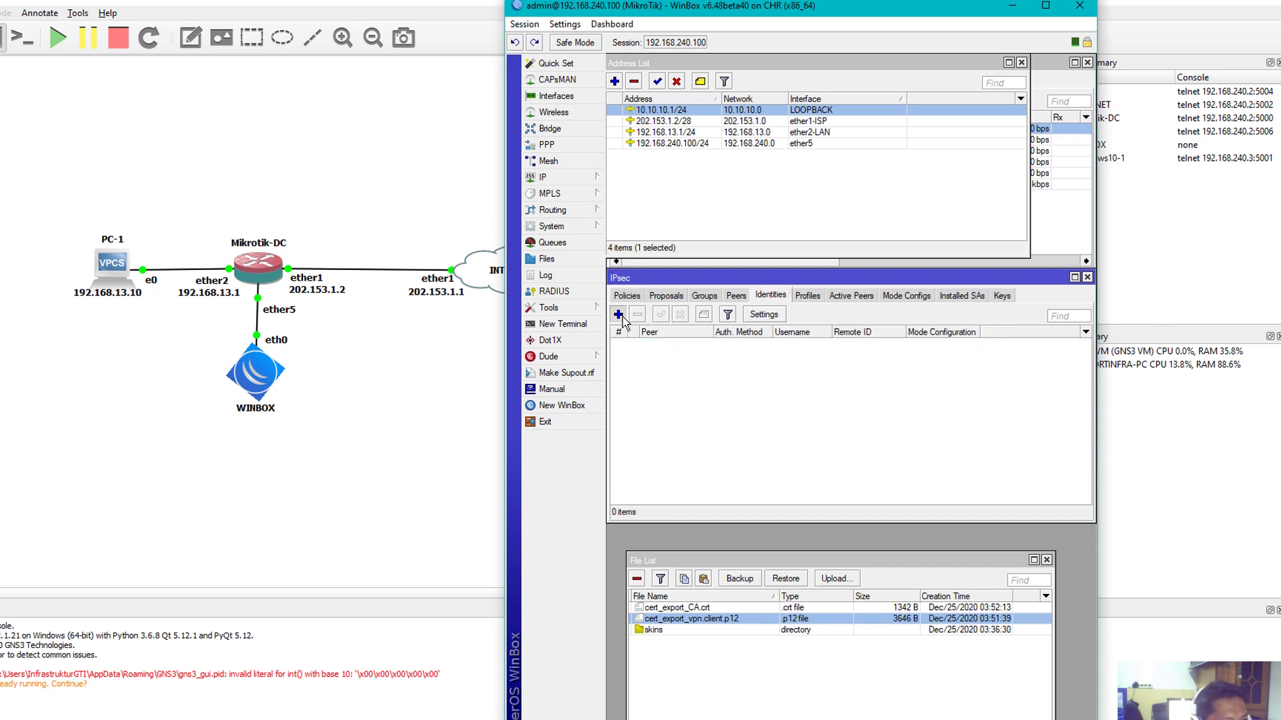
Create a new identity for peer VPN-SERVER using digital signature authentication
click(619, 315)
drag(948, 345, 869, 391)
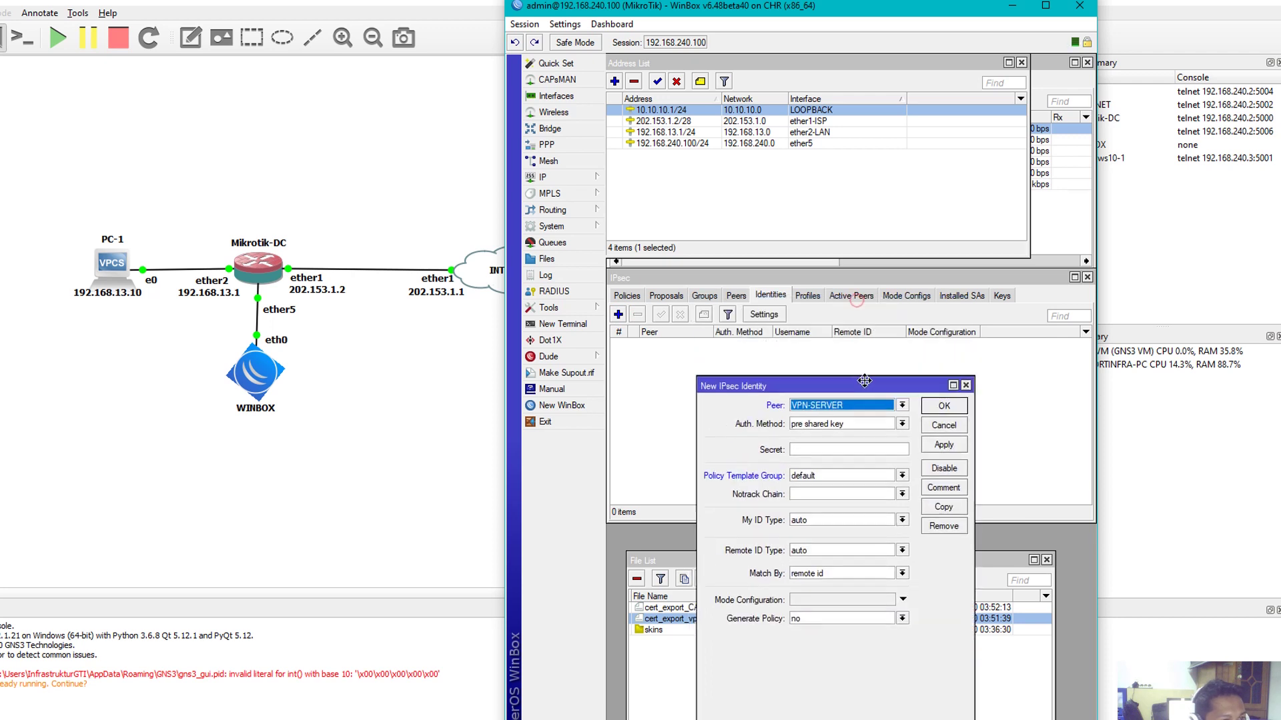
click(736, 295)
click(926, 622)
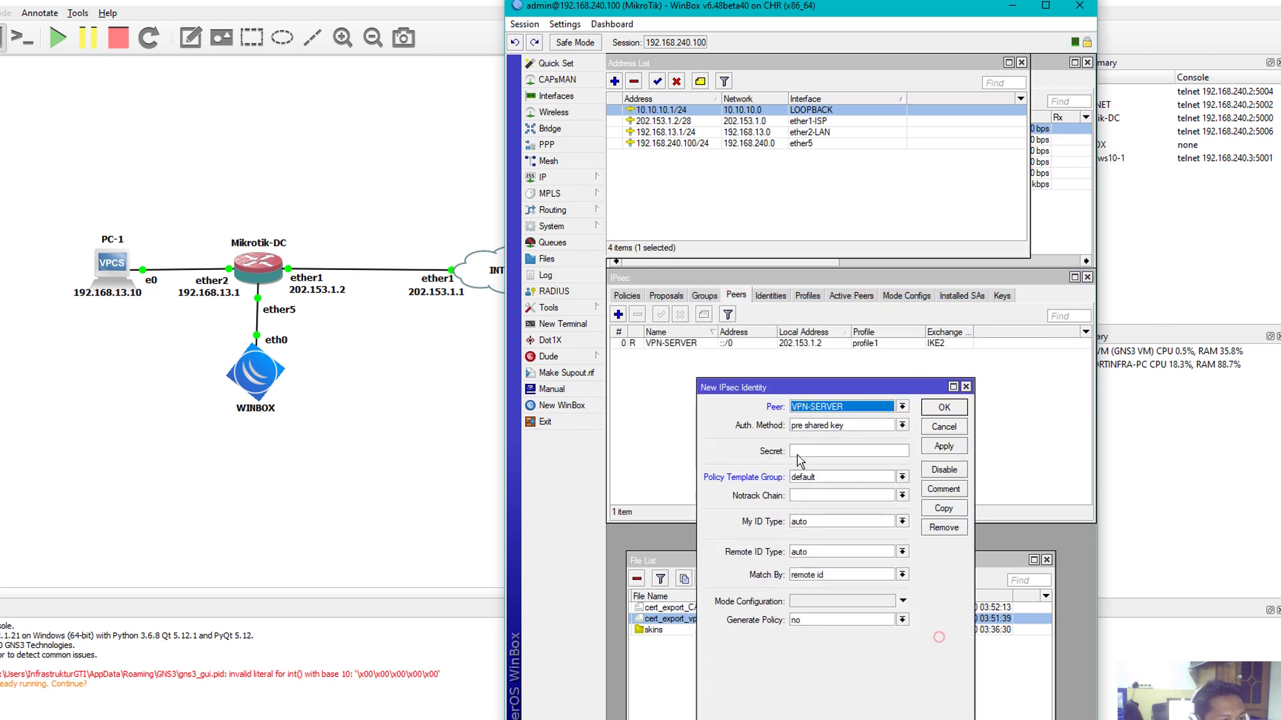
click(819, 409)
click(756, 300)
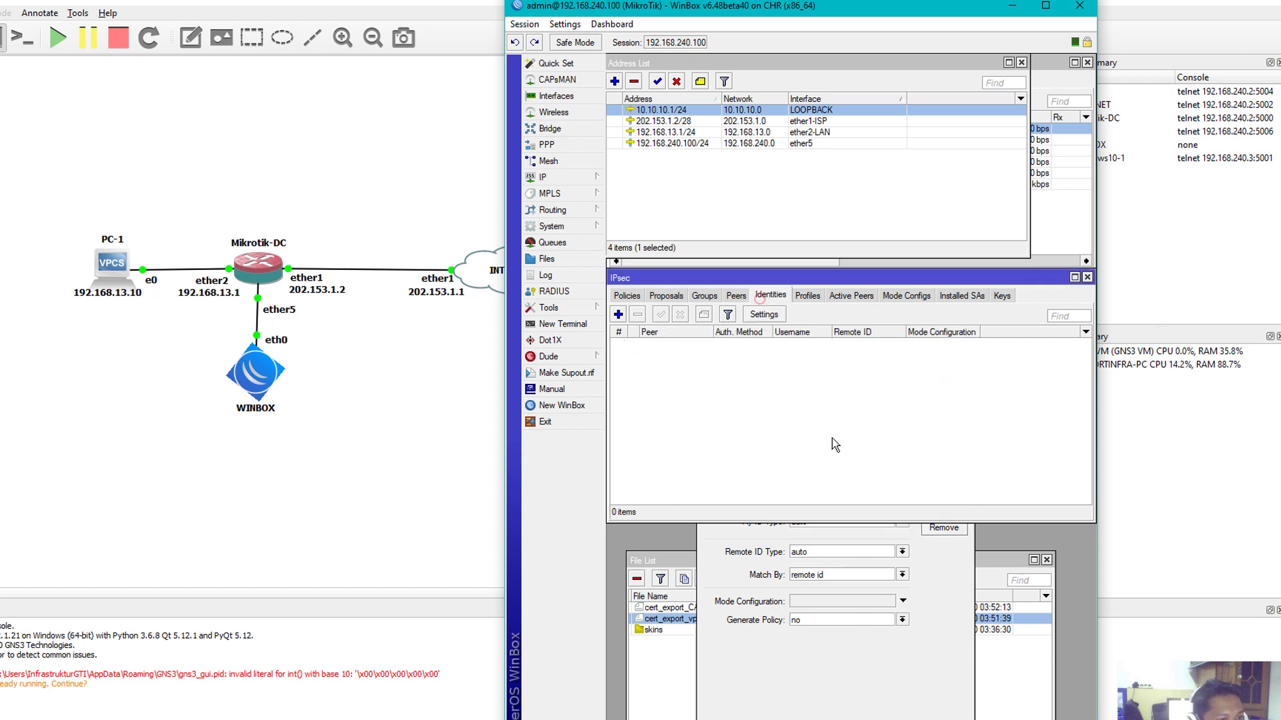
click(947, 642)
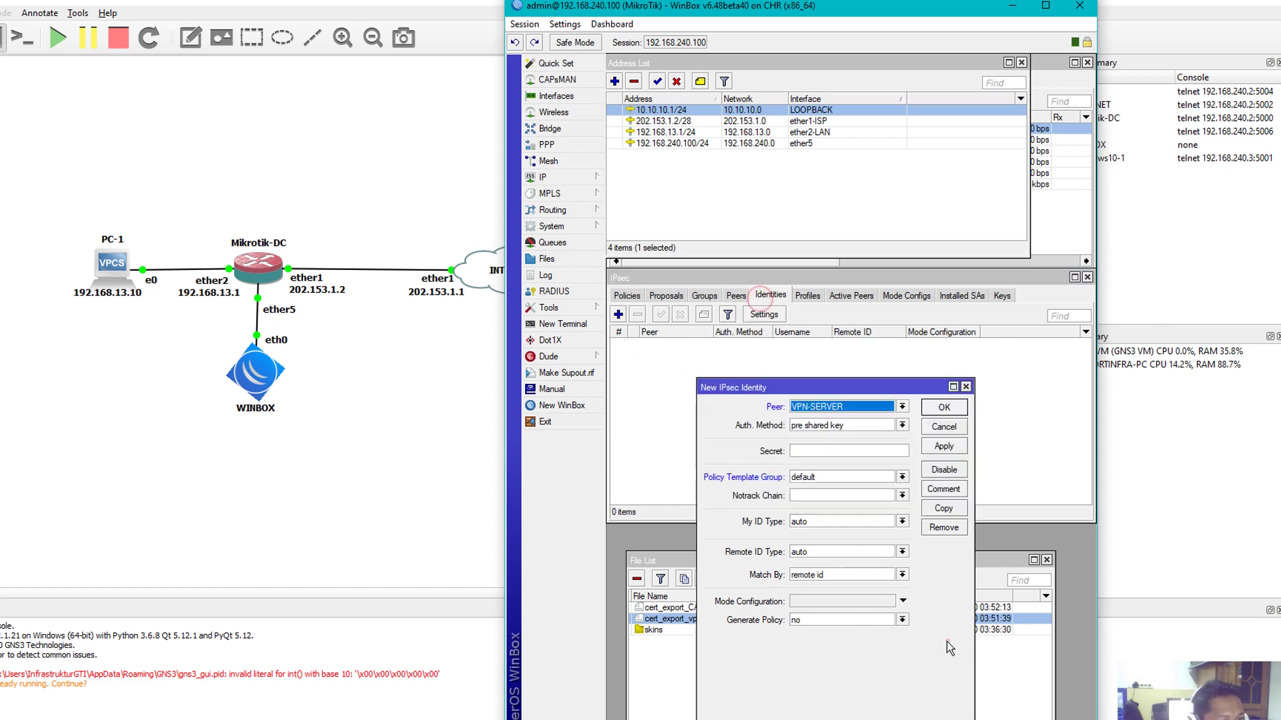
click(878, 427)
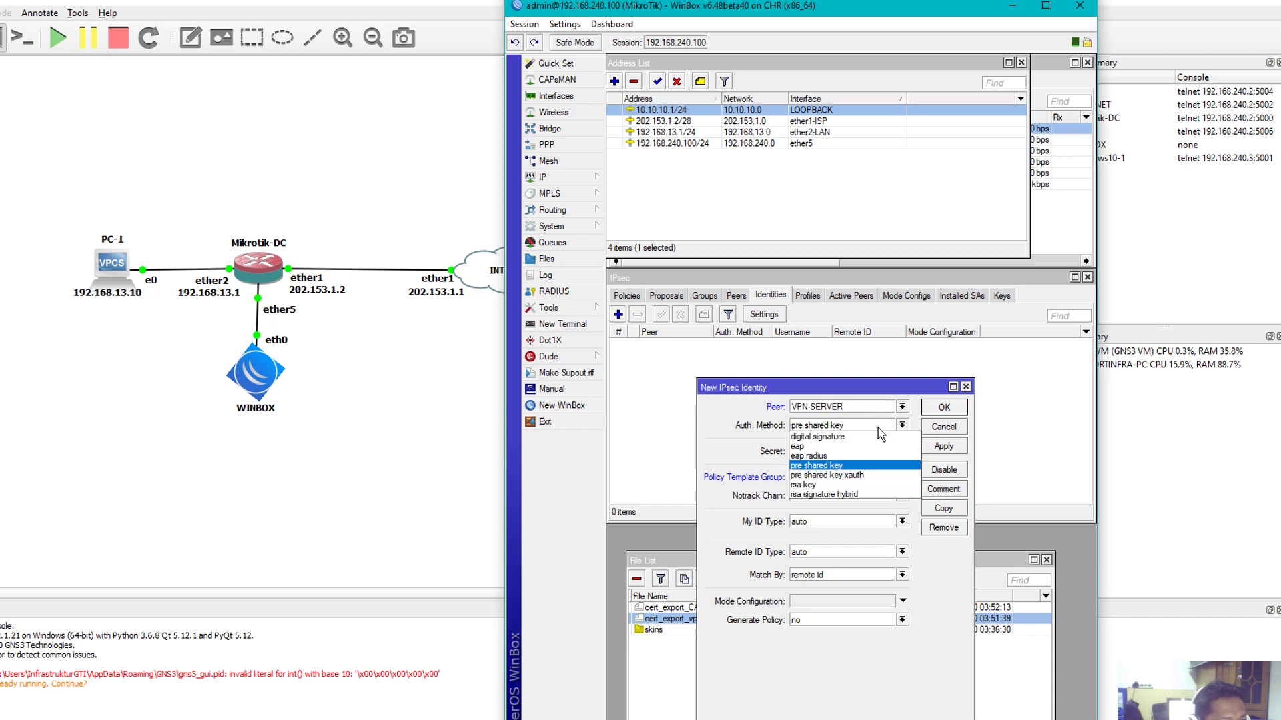
click(830, 438)
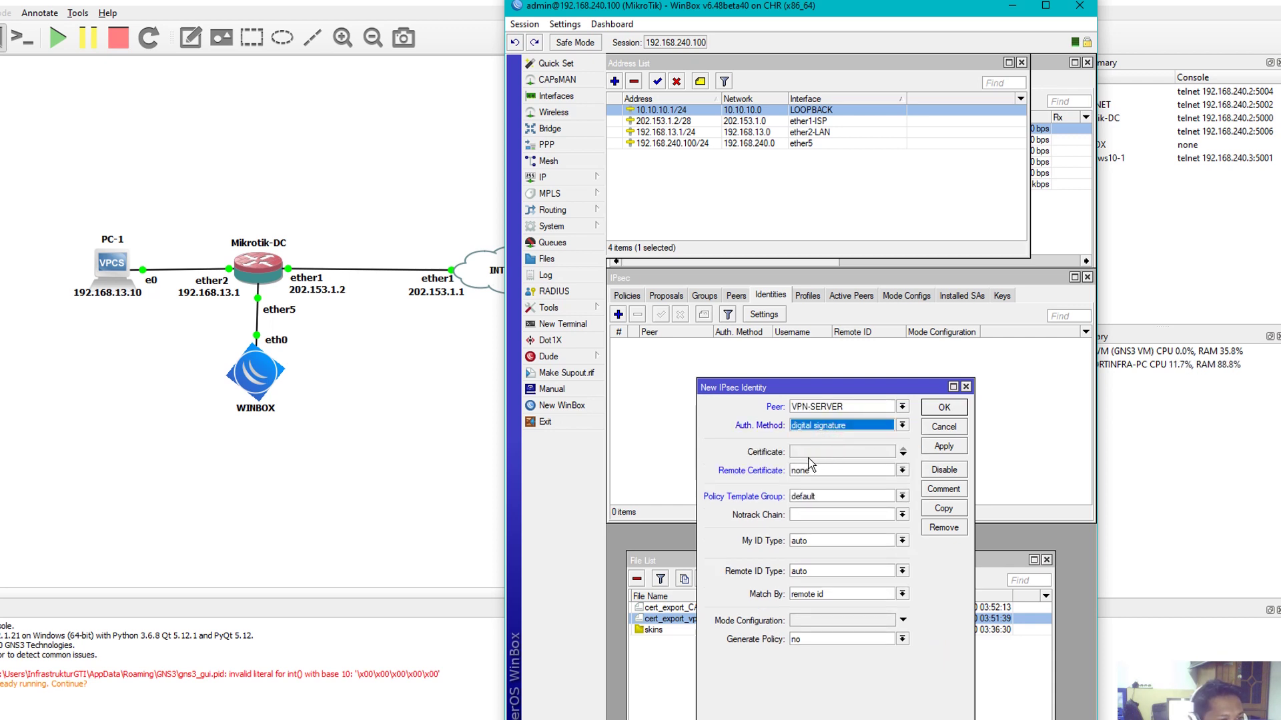
Use vpn.server as the local certificate and vpn.client as the remote certificate
click(821, 452)
click(882, 452)
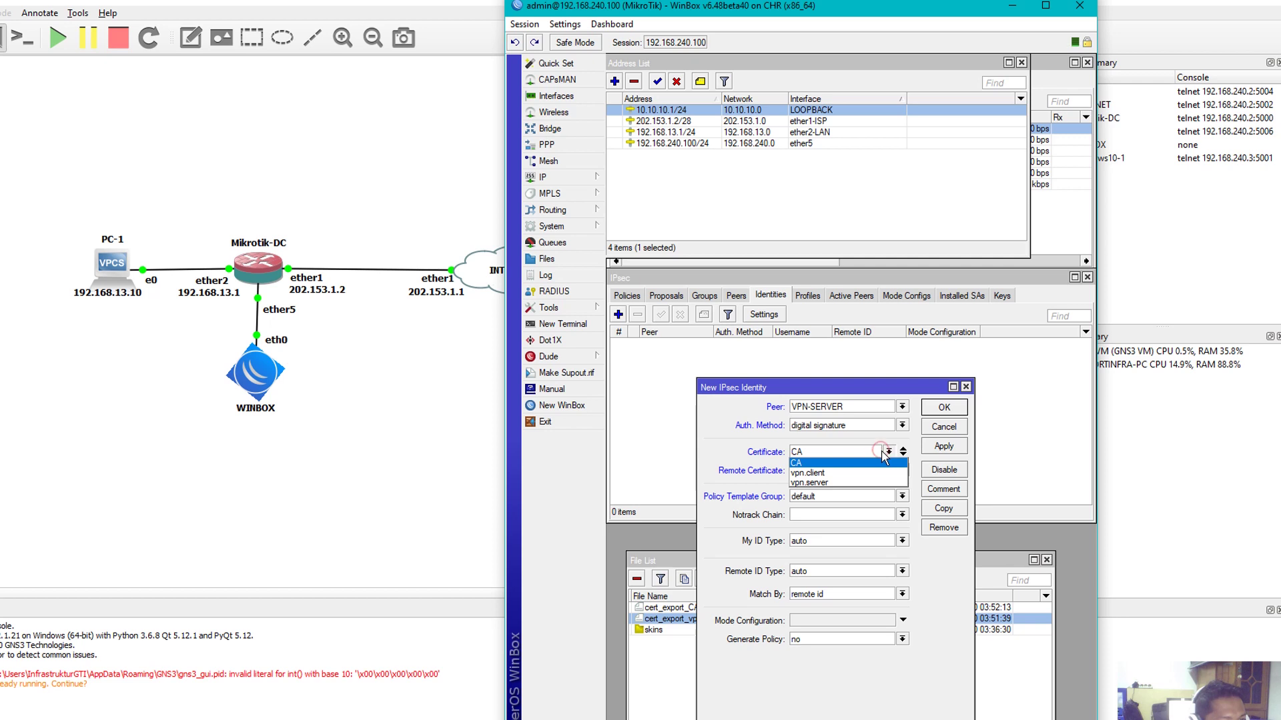
click(814, 483)
click(814, 471)
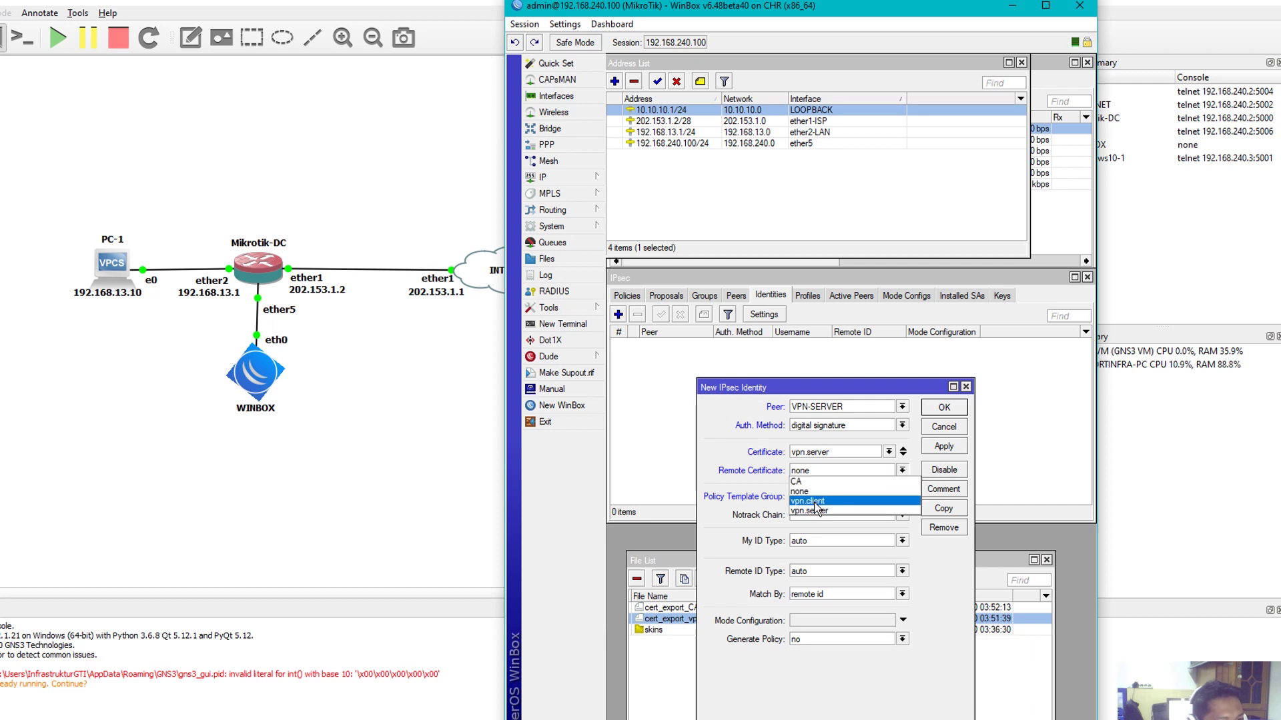
click(820, 502)
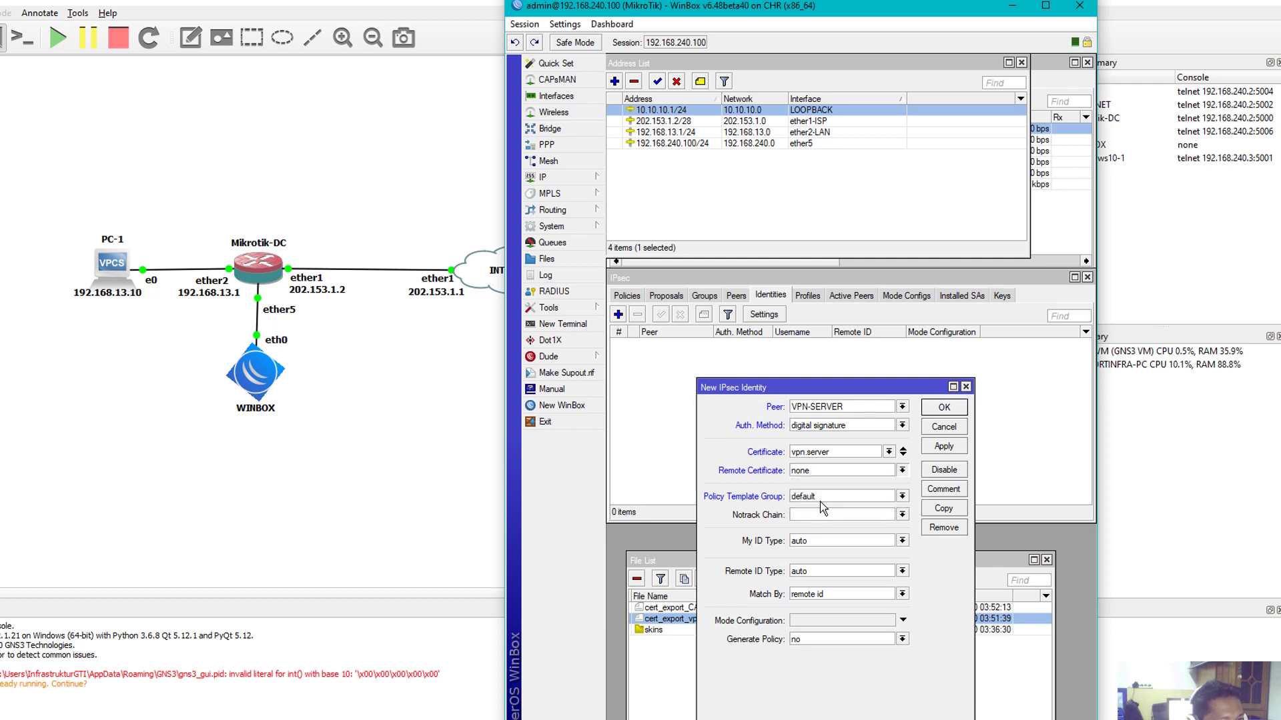
Set policy template group VPN-SERVER and remote ID type user fqdn
click(858, 499)
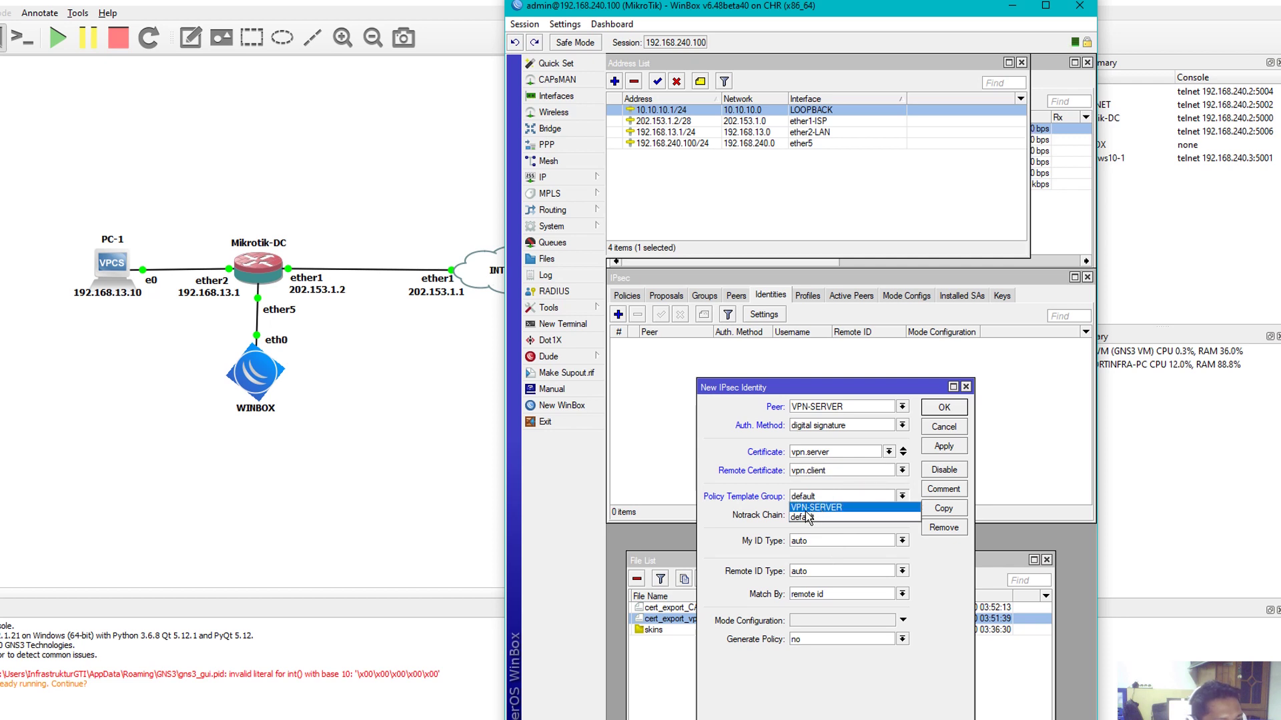
click(809, 508)
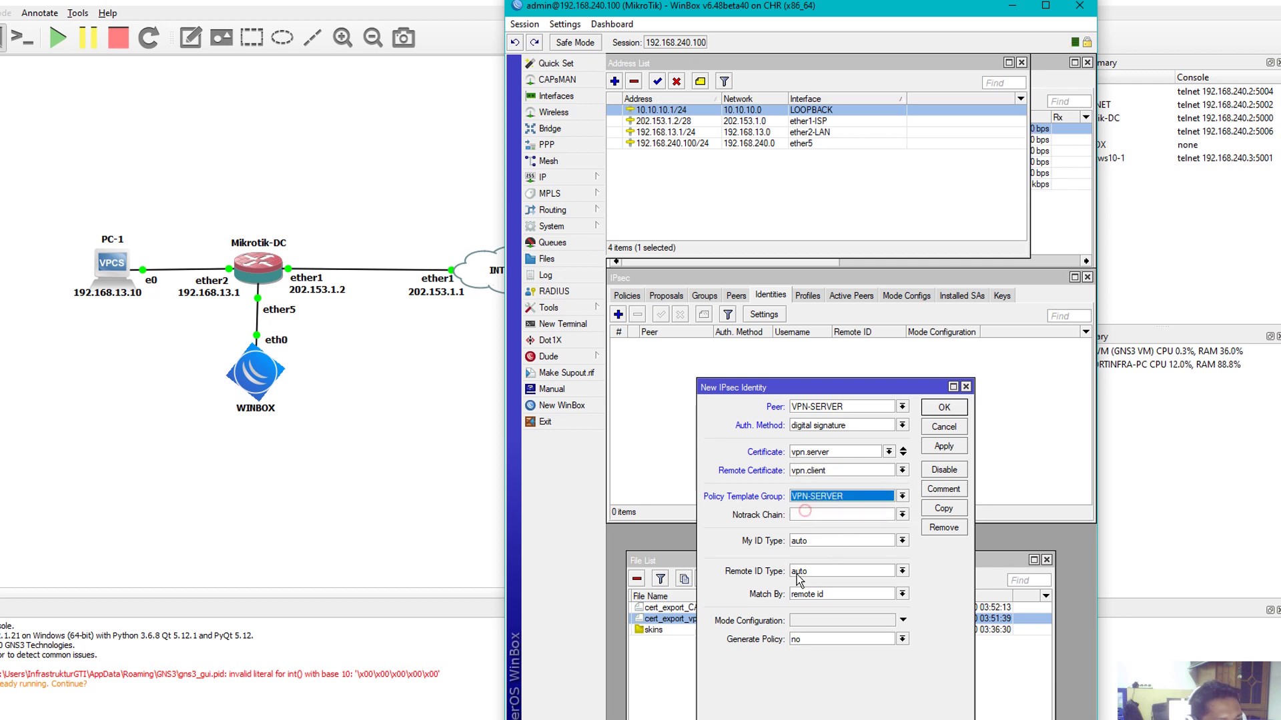
click(844, 574)
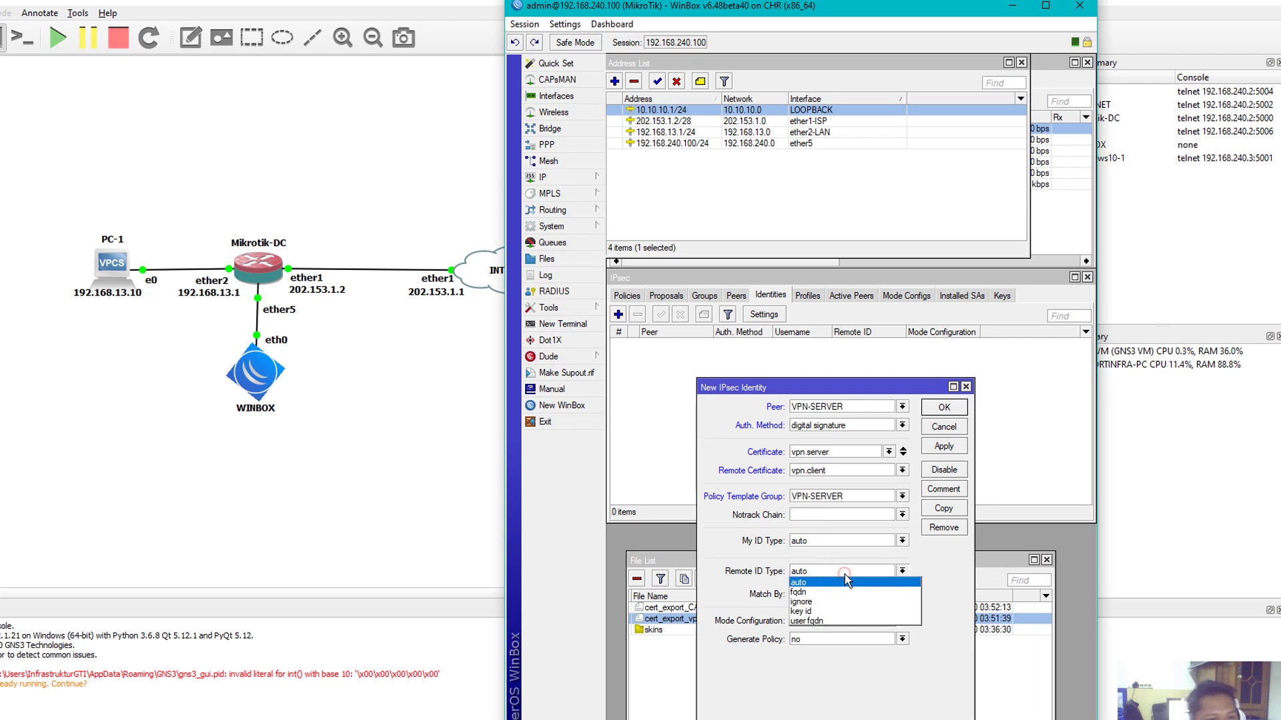
click(829, 620)
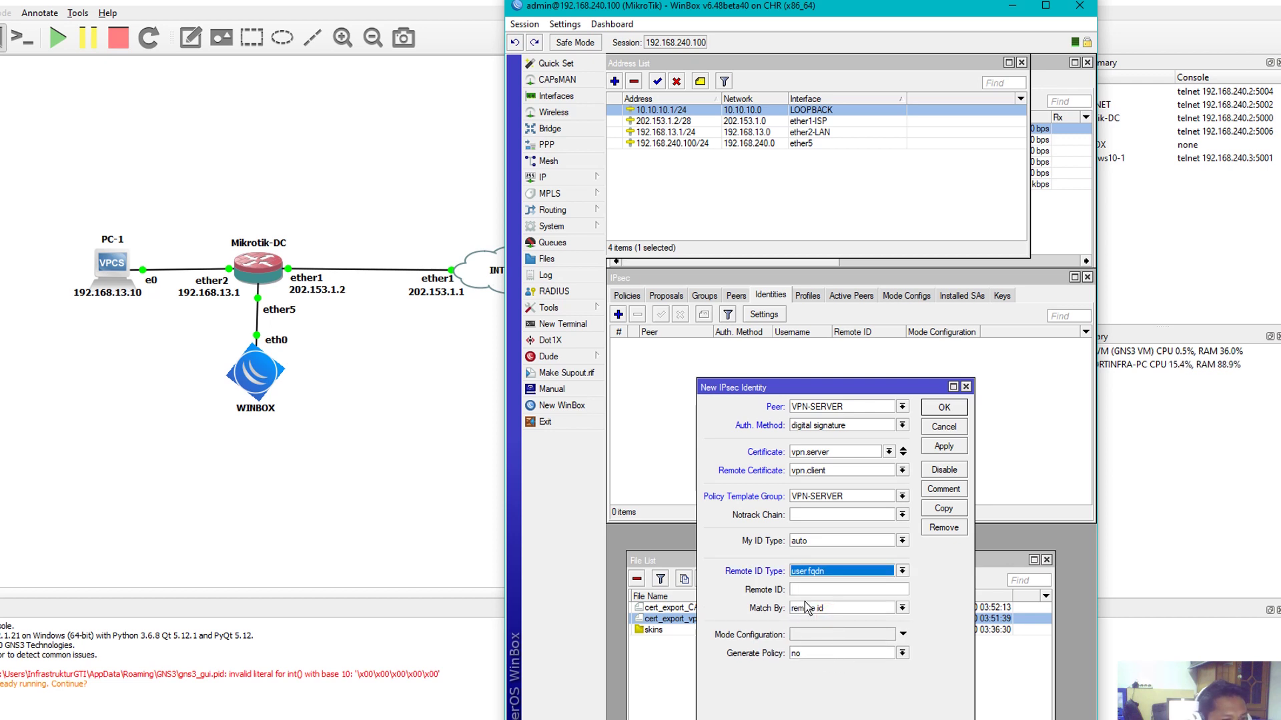
Enter 202.153.1.2 as the identity's remote ID
click(814, 589)
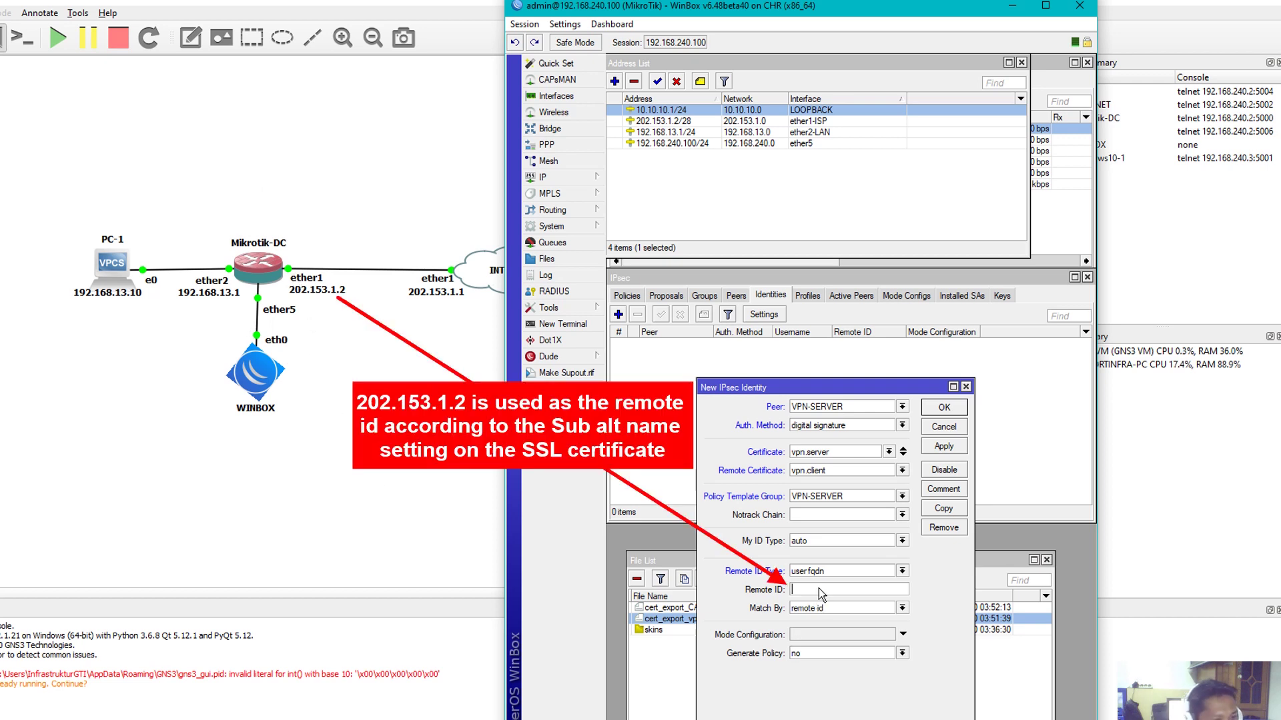
text(202.153.1.2)
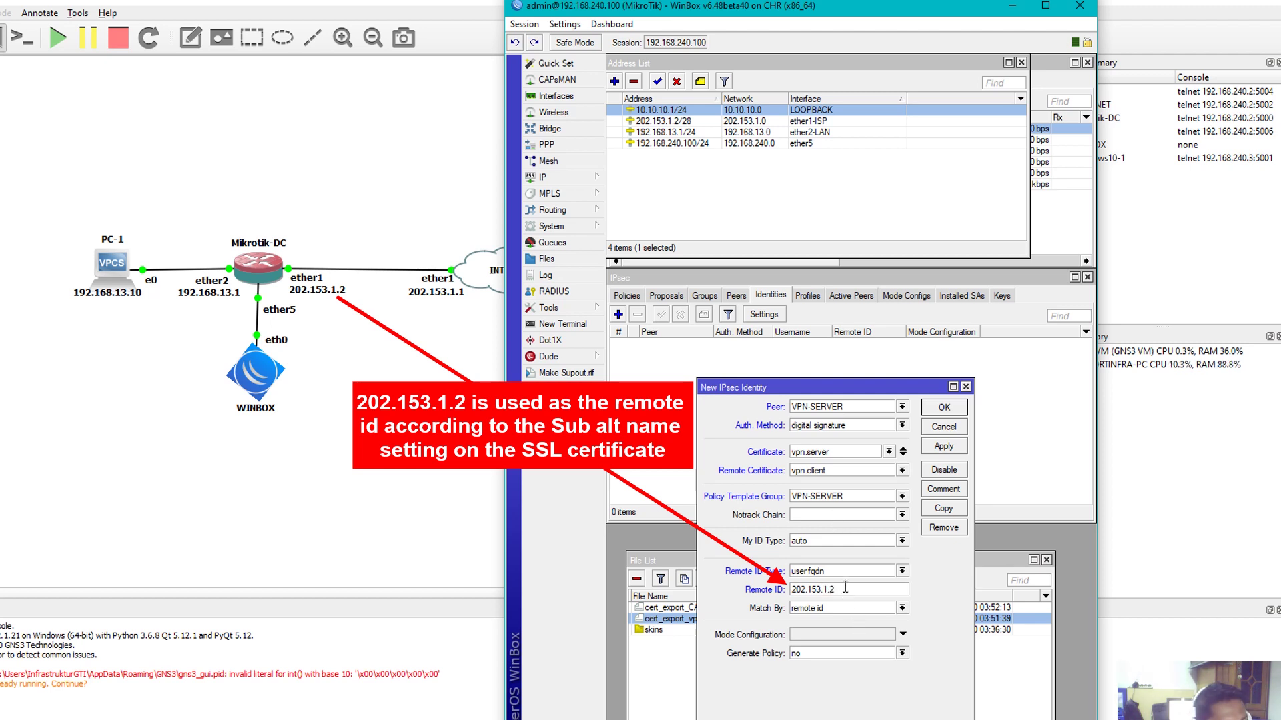
drag(840, 591, 794, 593)
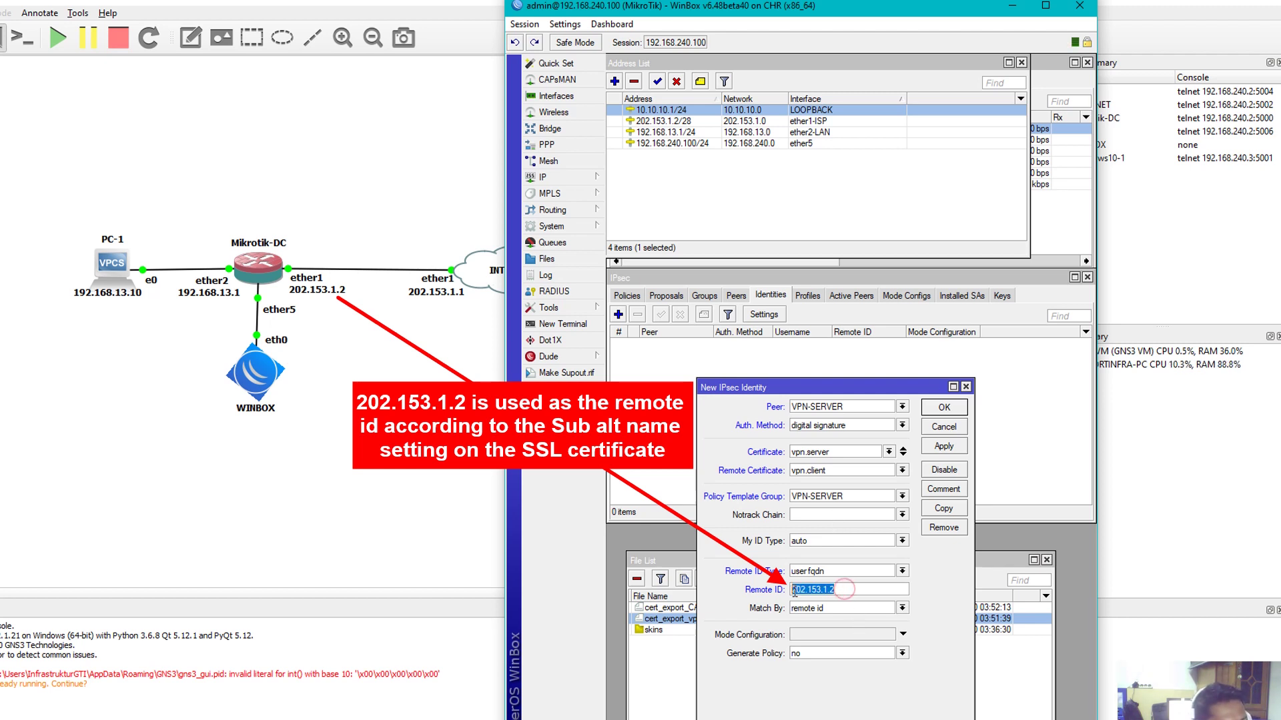
click(838, 588)
drag(843, 388, 864, 317)
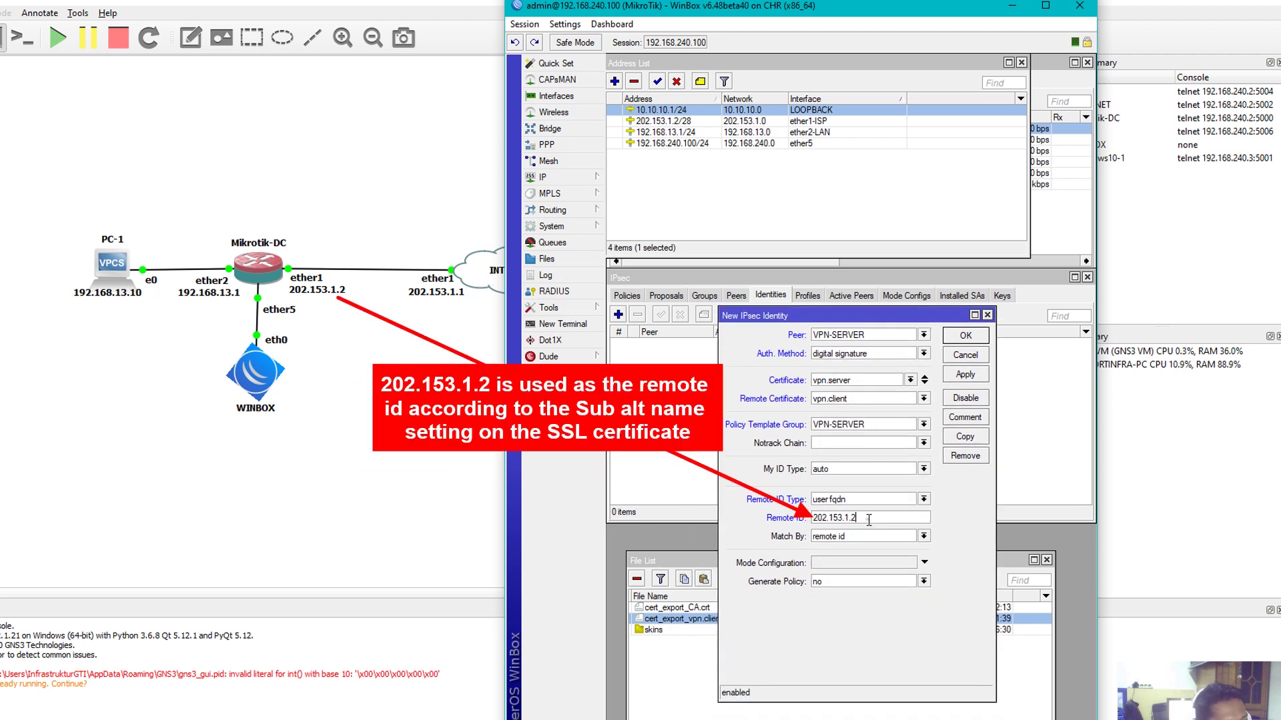
drag(867, 519, 813, 521)
drag(865, 521, 813, 523)
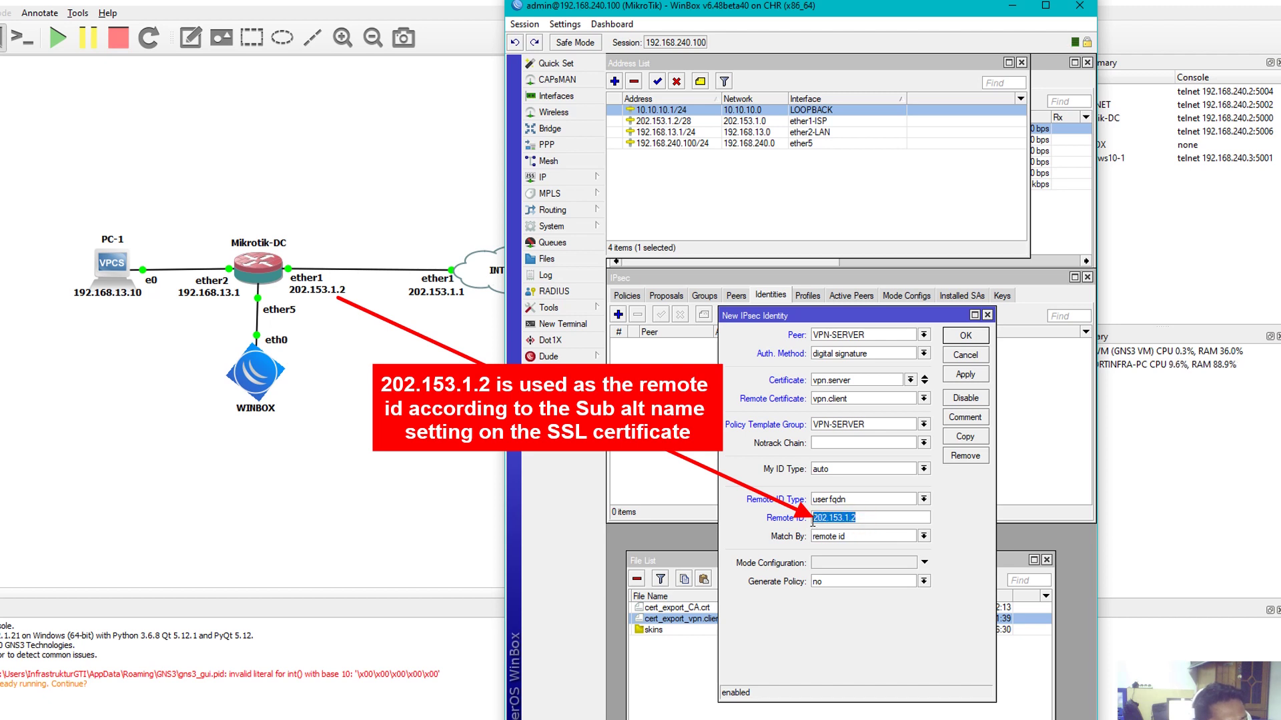
click(859, 519)
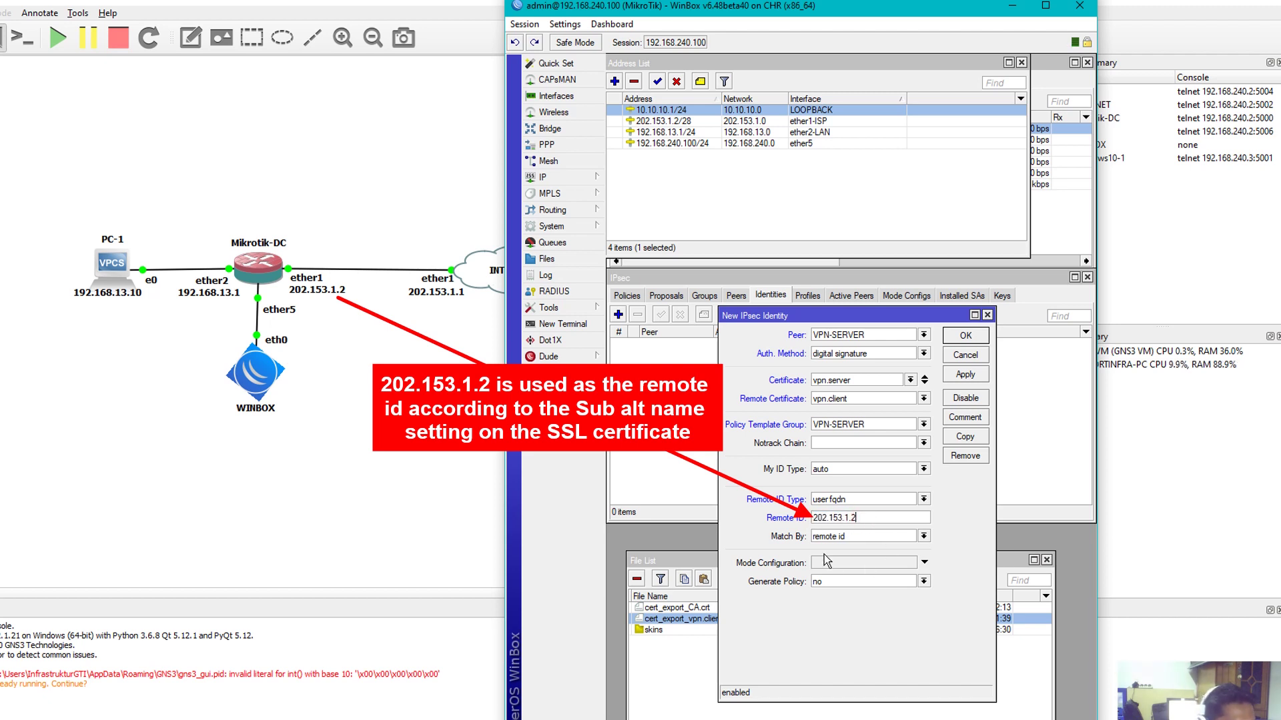
click(852, 536)
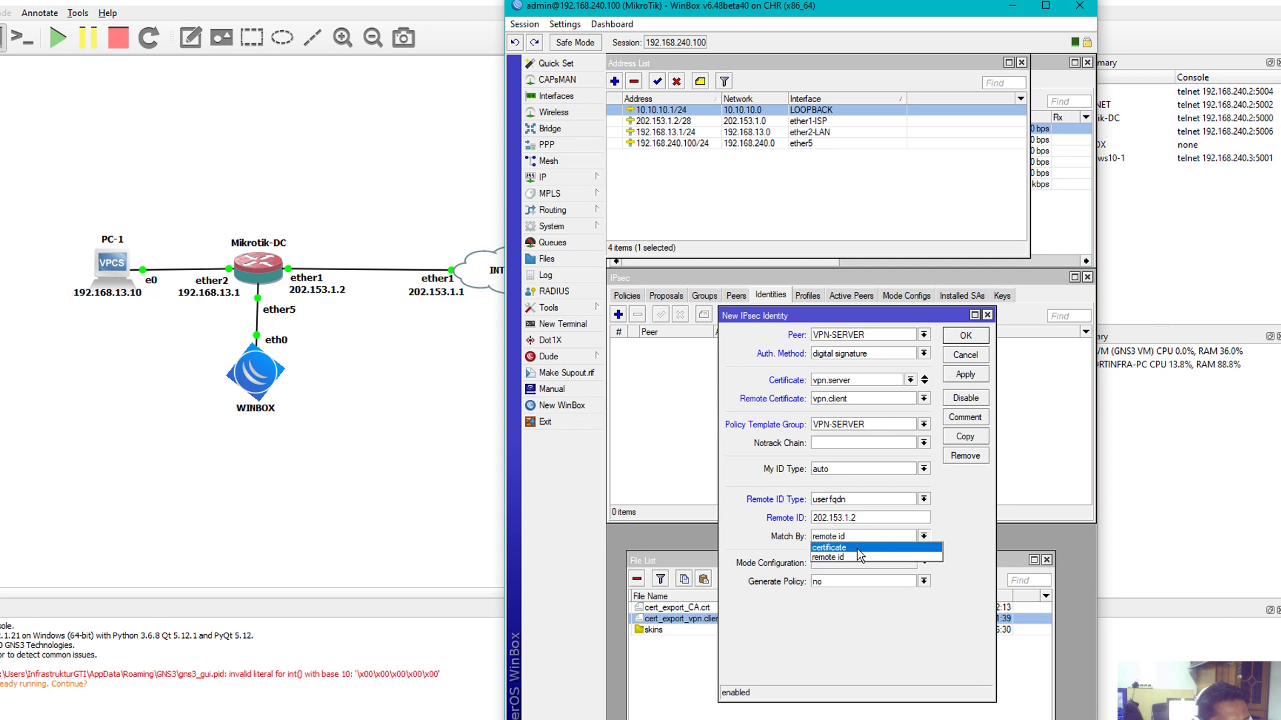
Set the identity to match by certificate
click(858, 548)
click(852, 564)
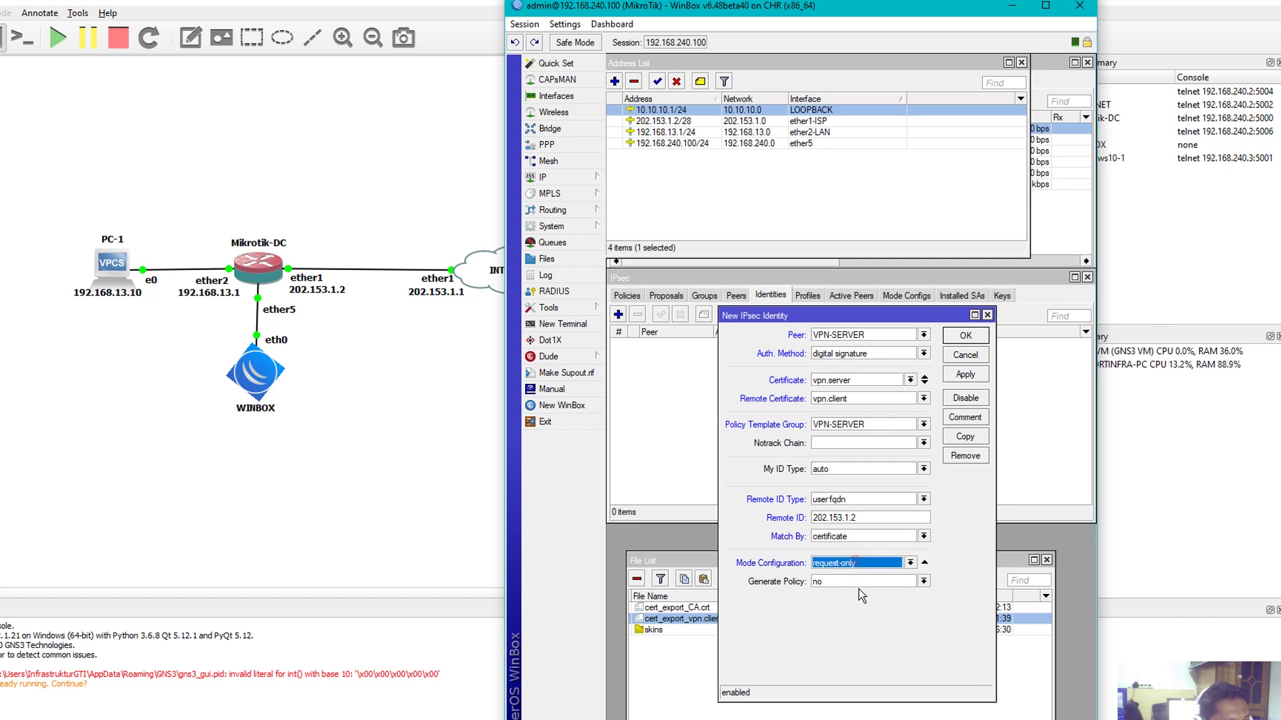
drag(893, 316, 888, 362)
click(906, 296)
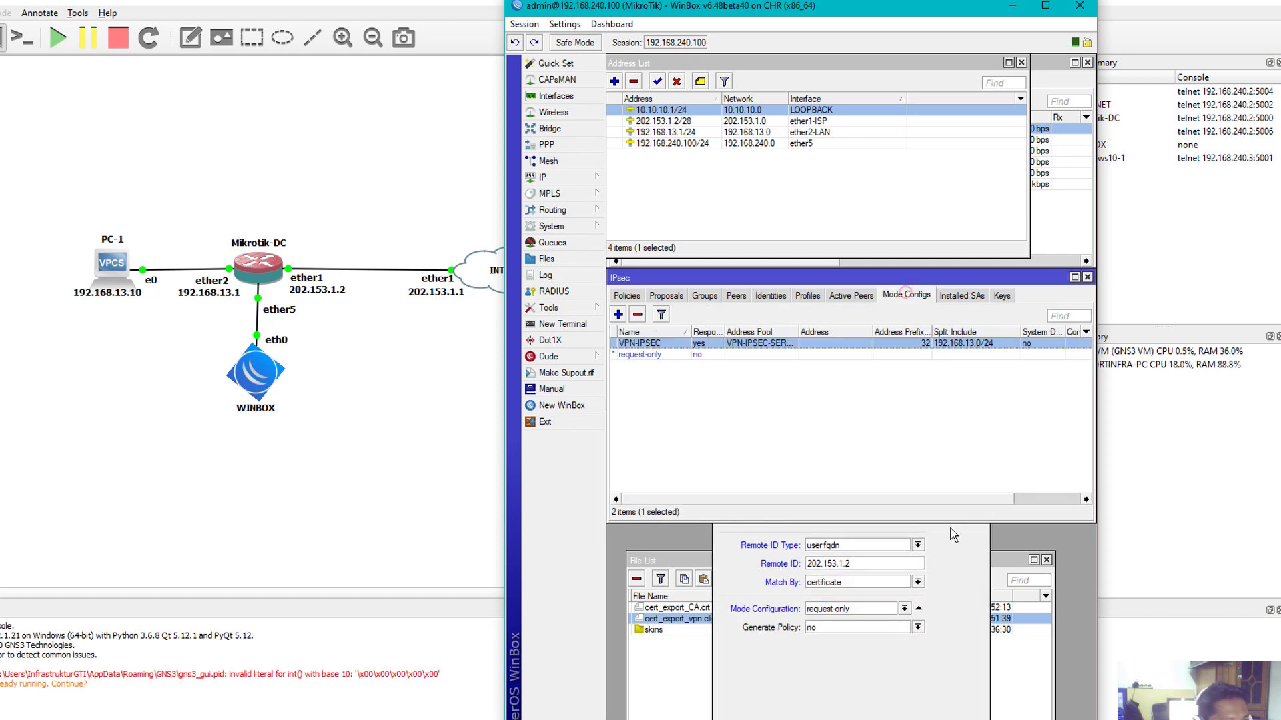
click(951, 644)
Choose mode config VPN-IPSEC and port strict policy generation, then save the identity
click(862, 610)
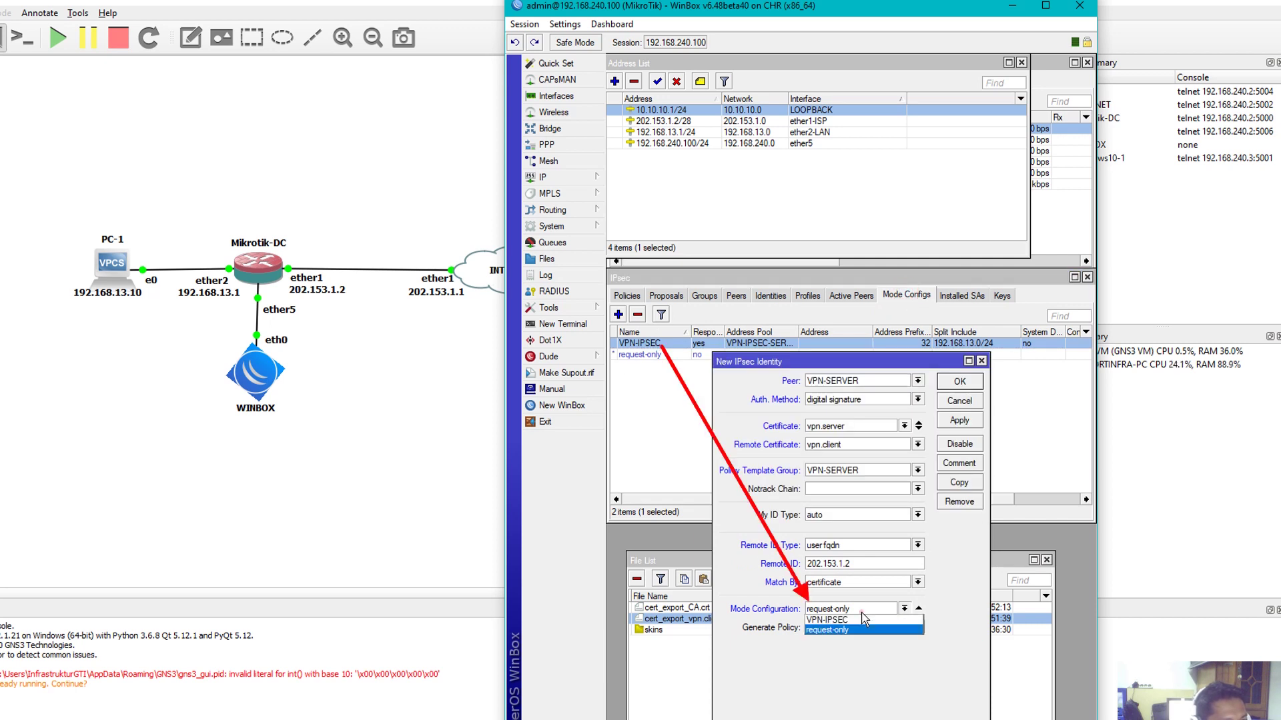
click(838, 621)
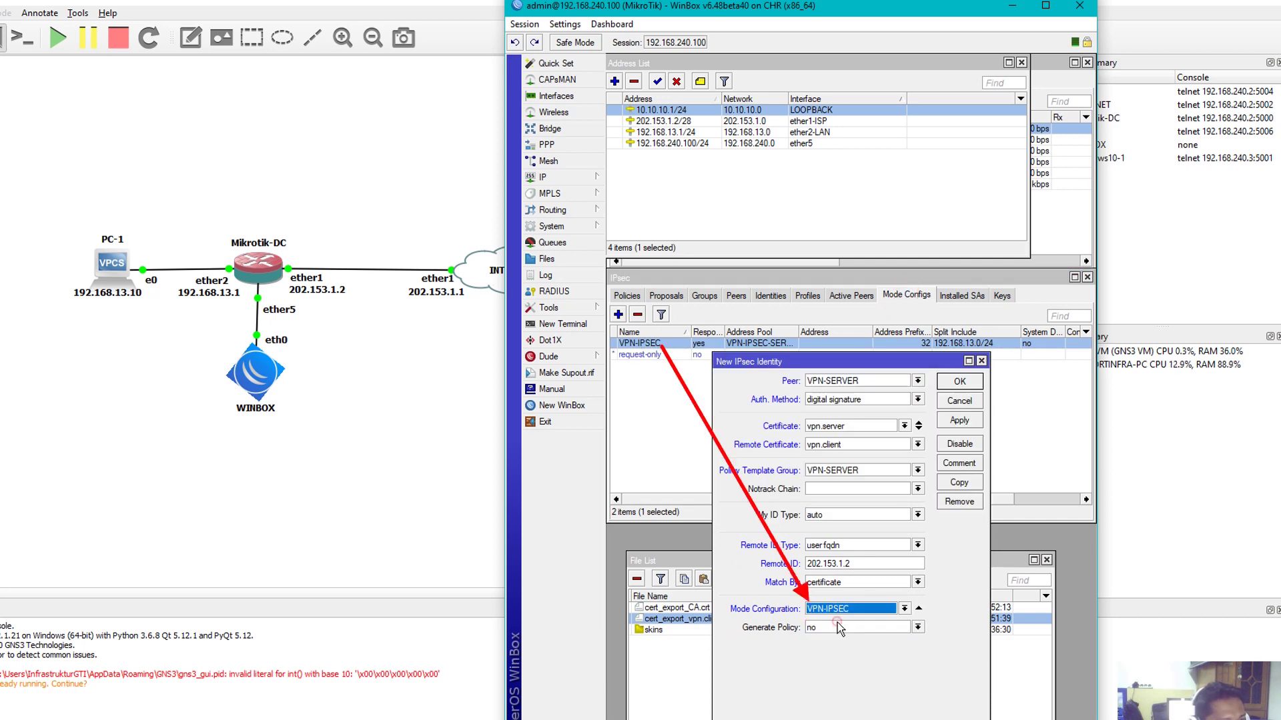
click(836, 631)
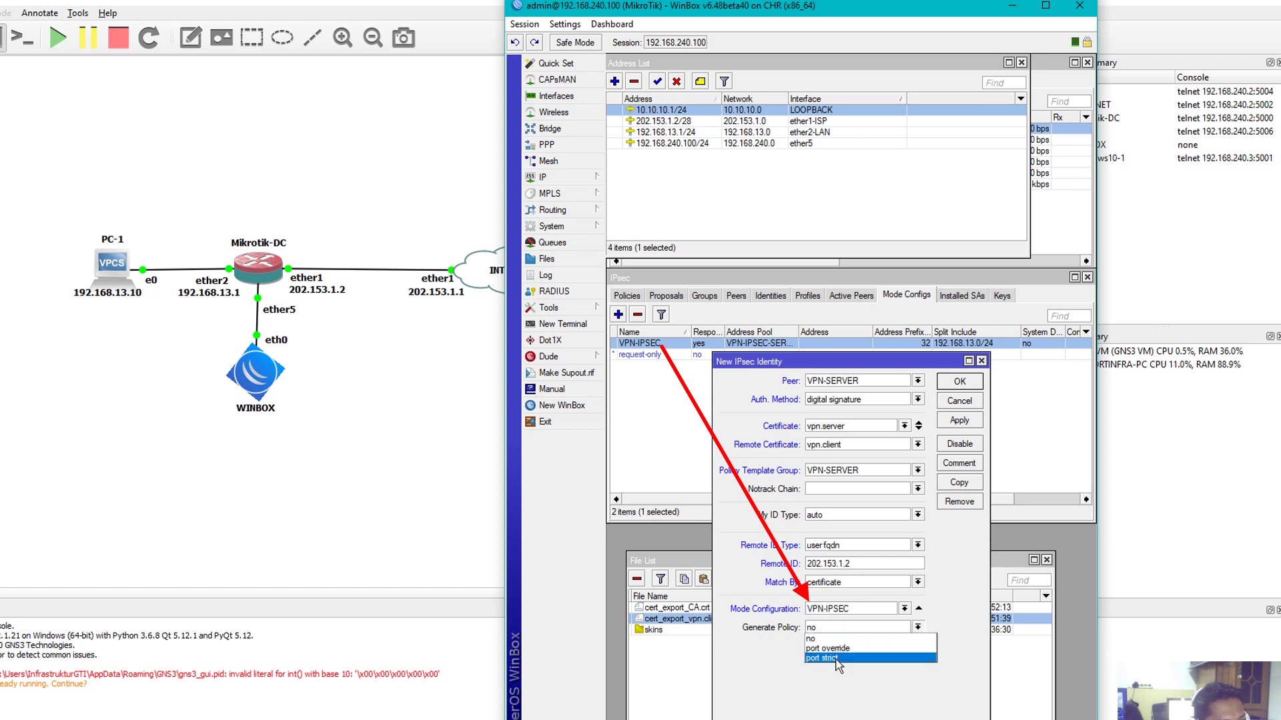
click(837, 660)
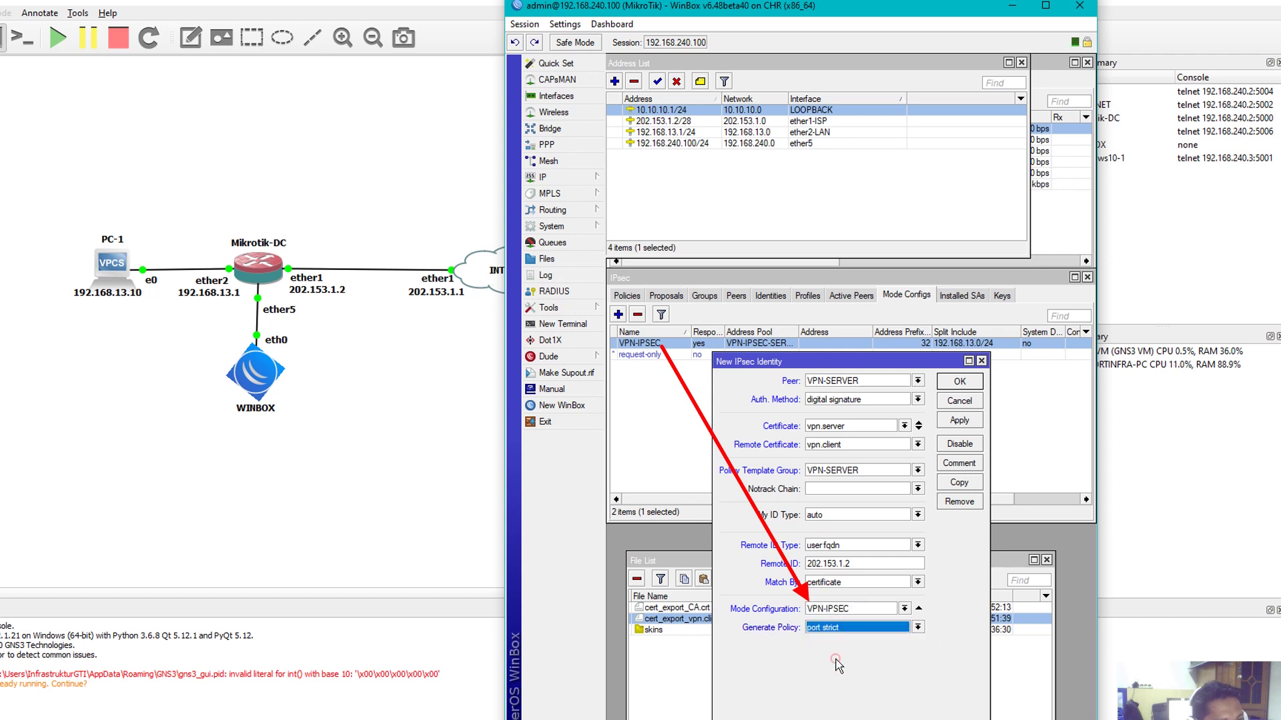
click(969, 422)
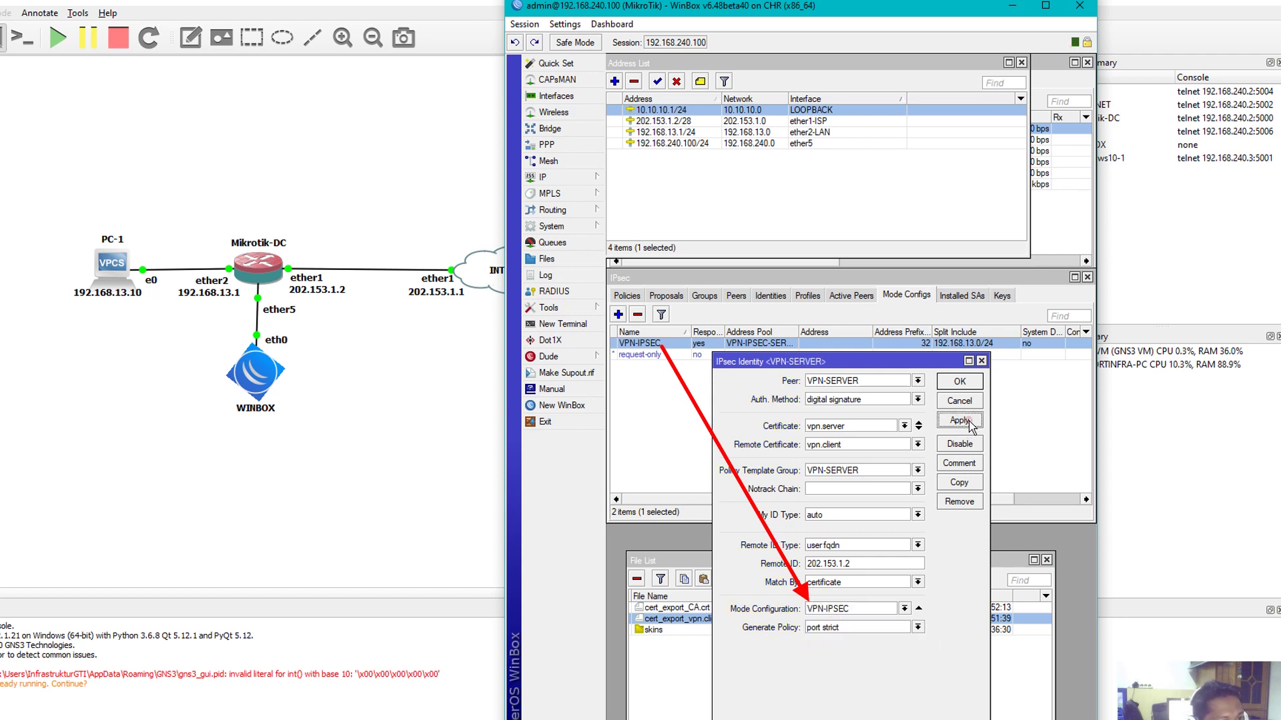
click(961, 383)
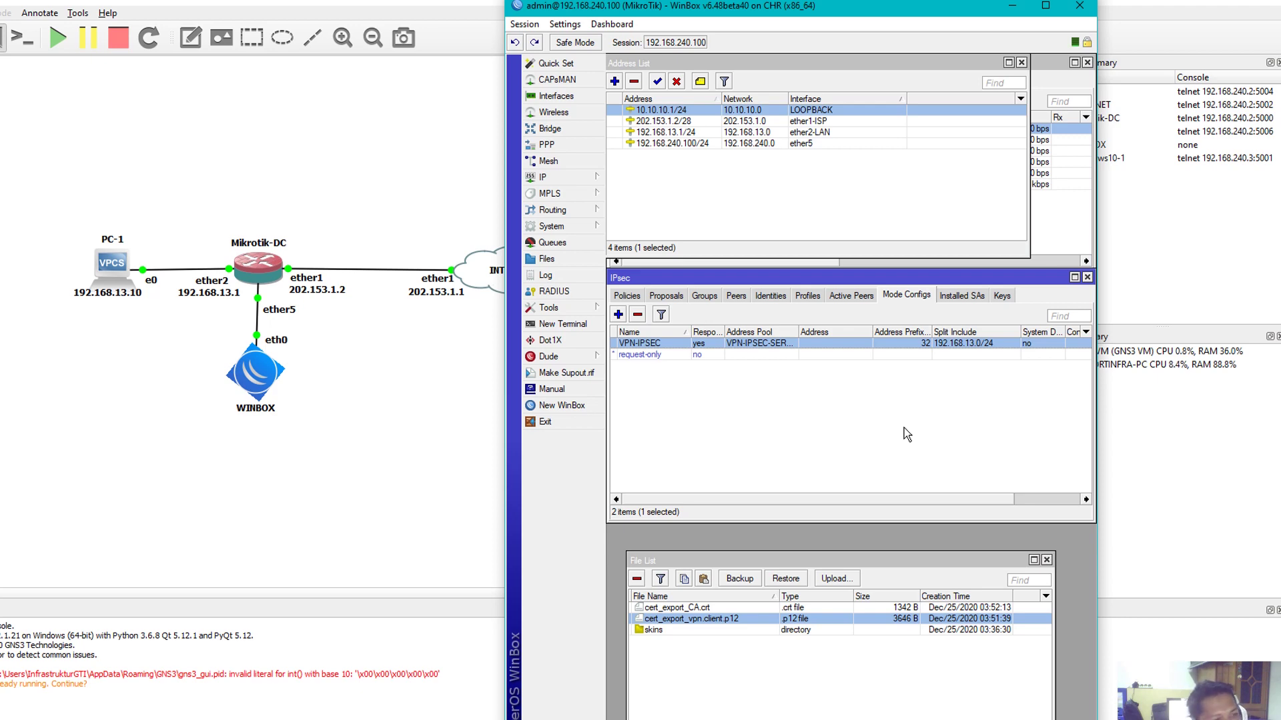
Move WinBox left showing IPsec Policies and bring up the Windows10 VM console
drag(816, 9, 176, 0)
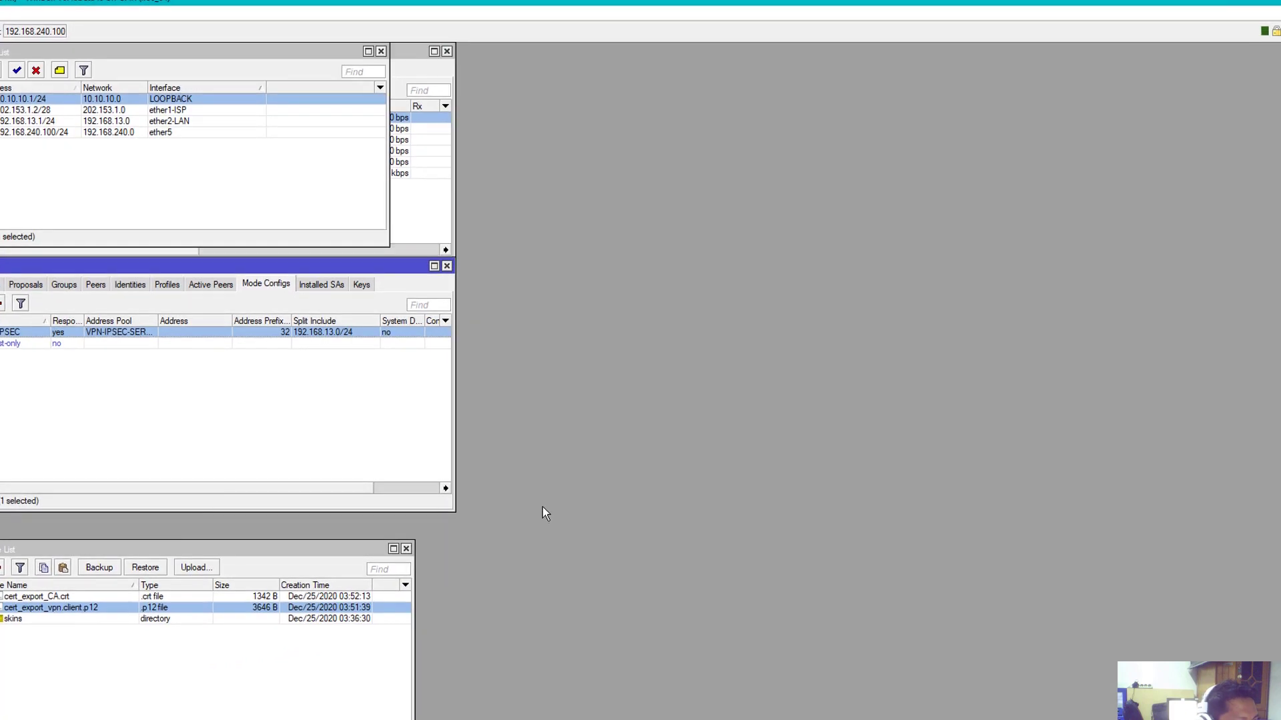
click(1233, 3)
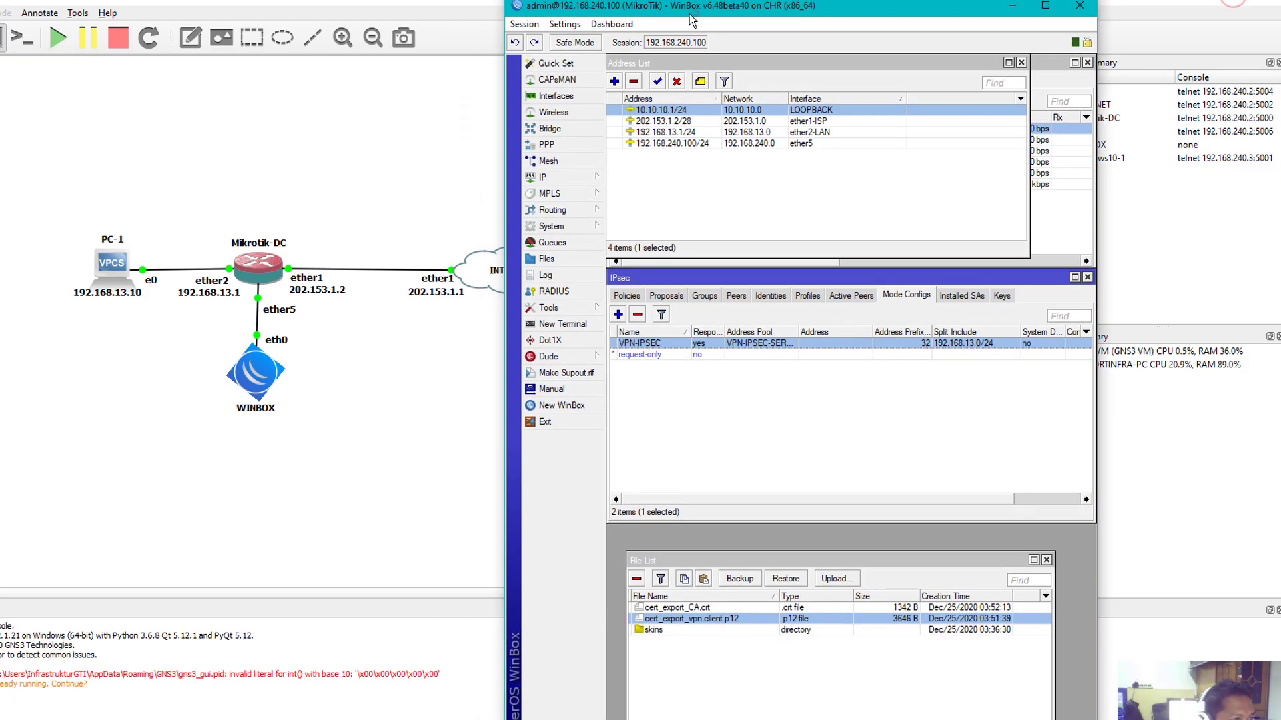
drag(690, 14, 40, 15)
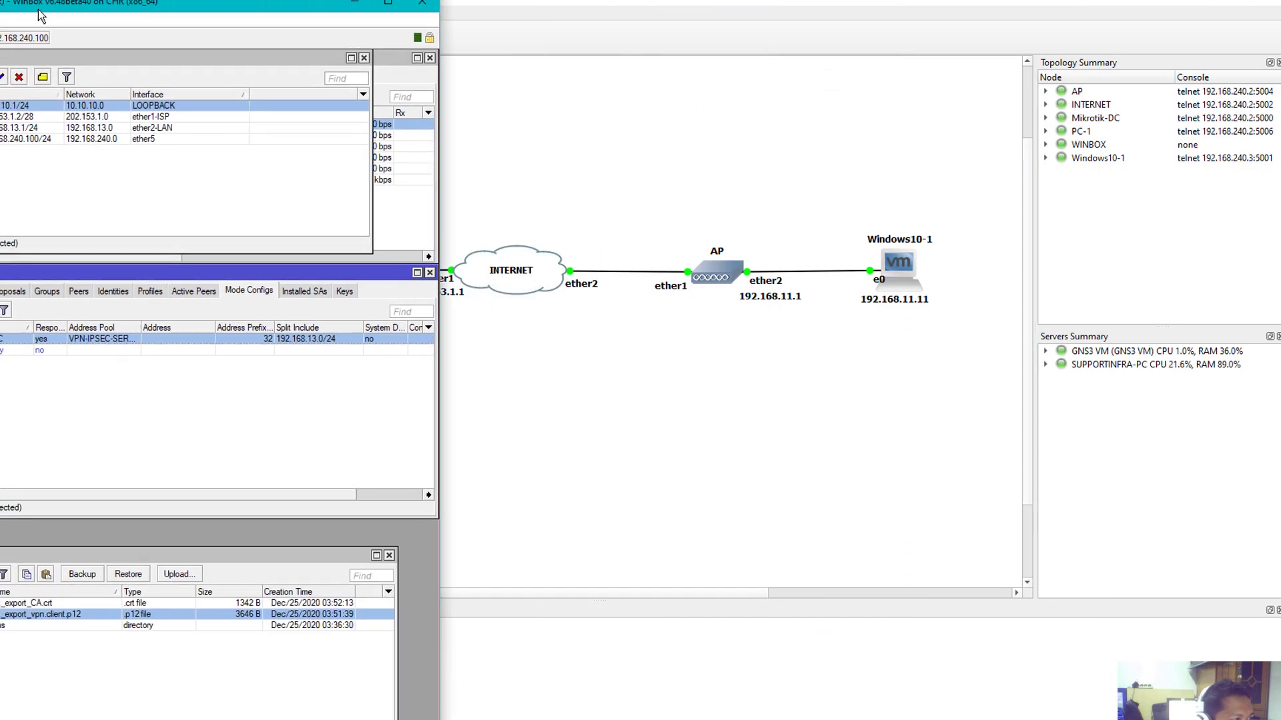
click(100, 280)
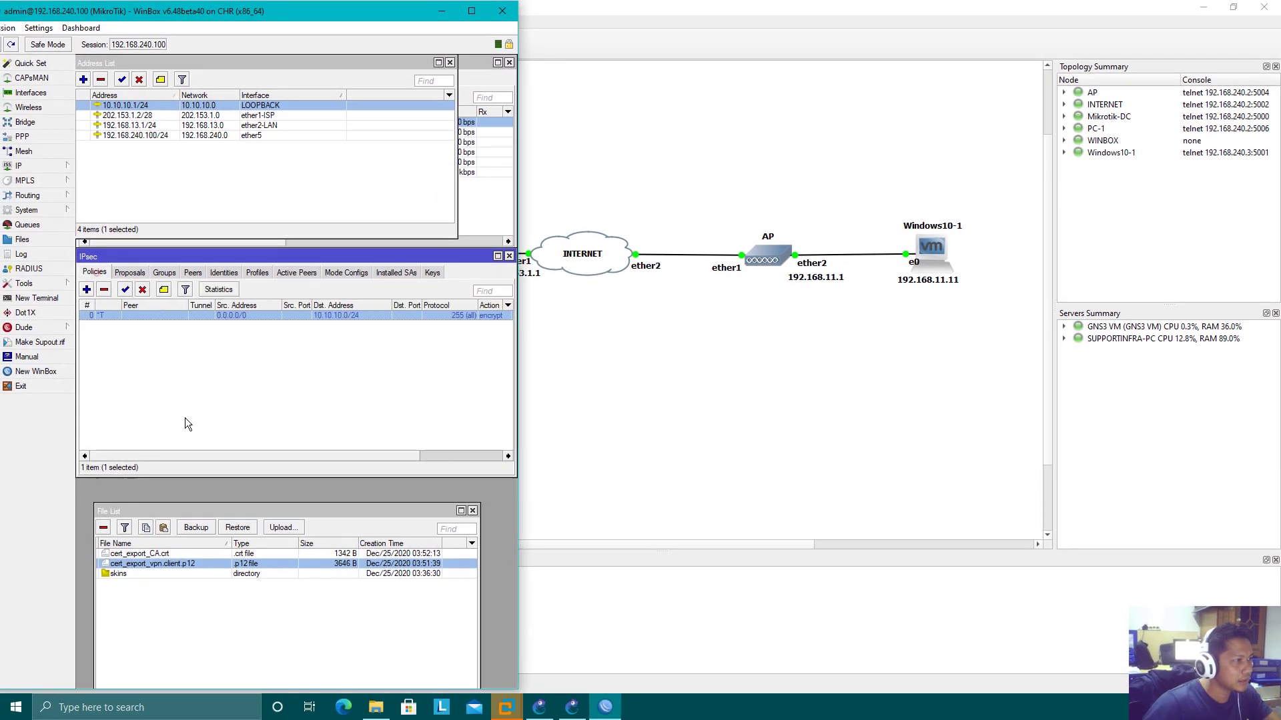
mouse_move(505, 706)
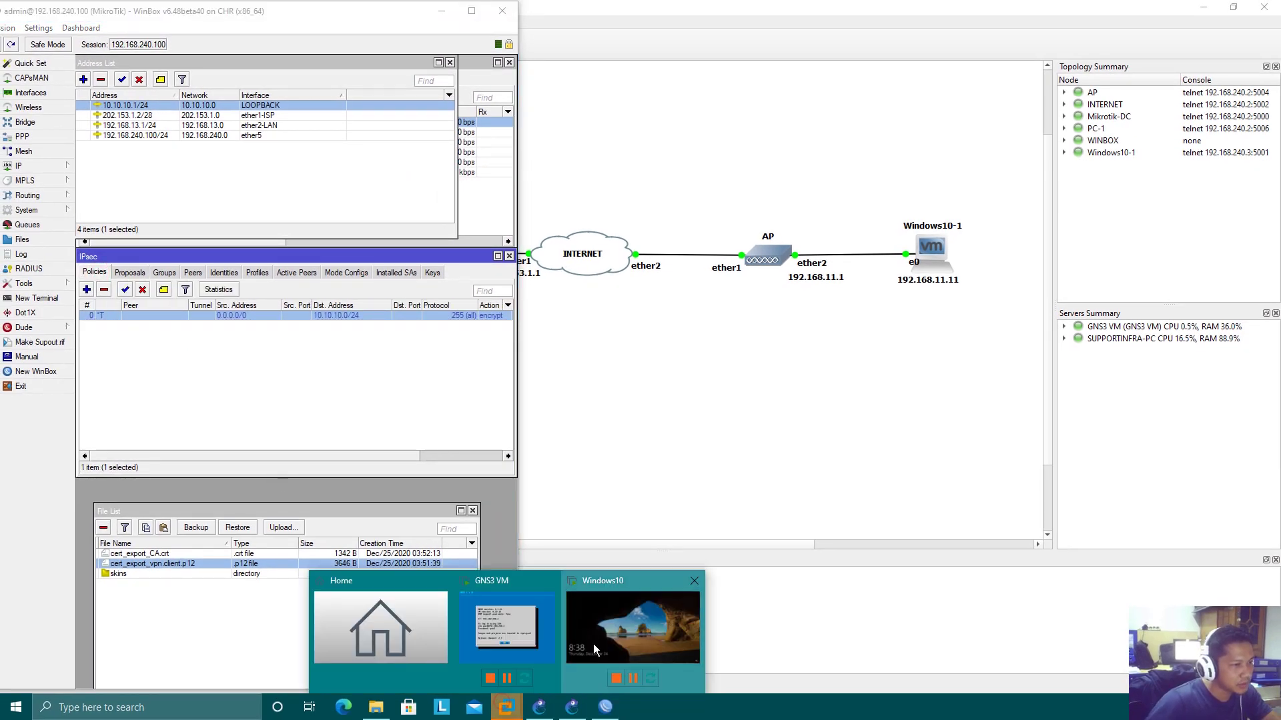
click(594, 647)
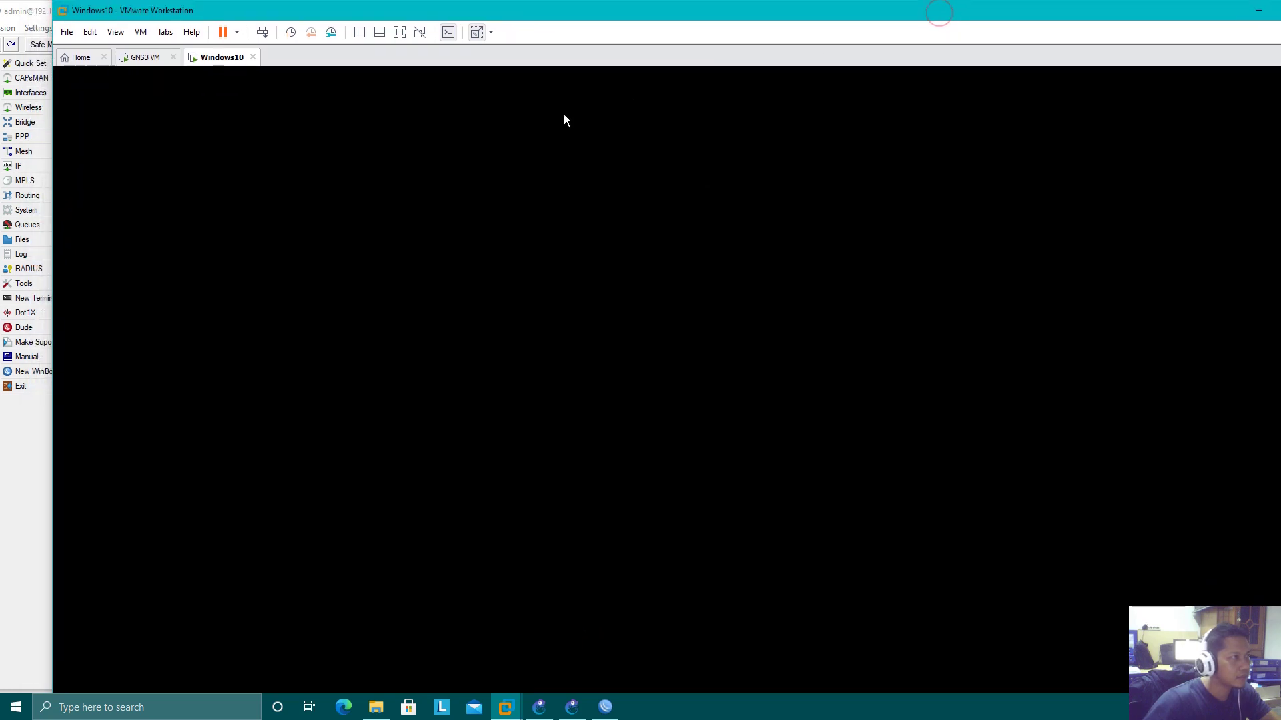
Maximize VMware and sign in to the Windows10 guest with the account password
drag(52, 172, 537, 160)
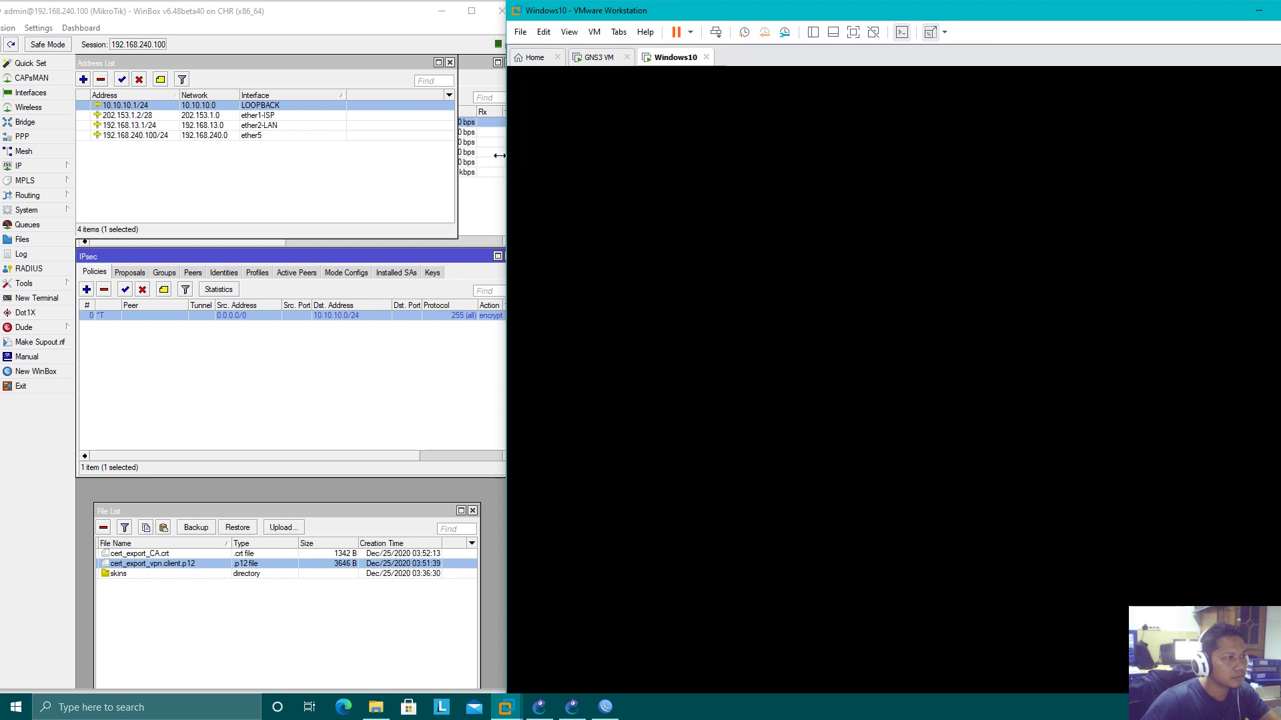
drag(502, 155, 41, 156)
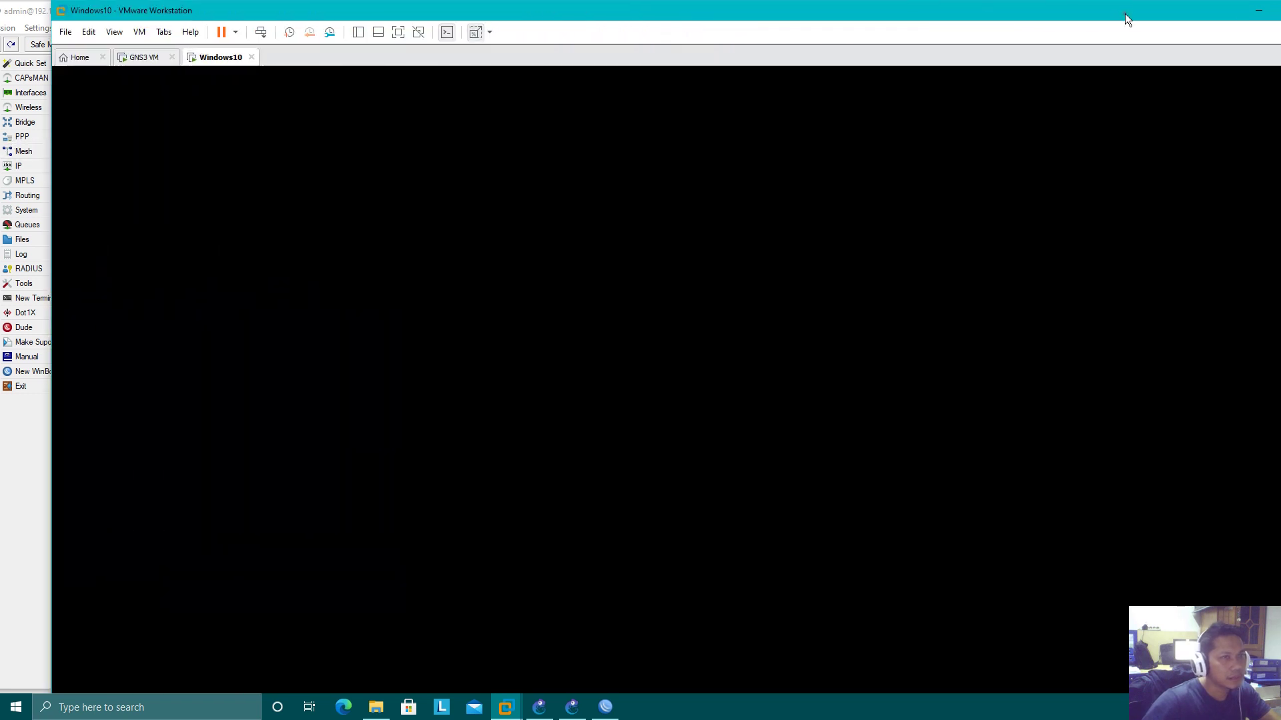
double_click(1194, 24)
click(659, 491)
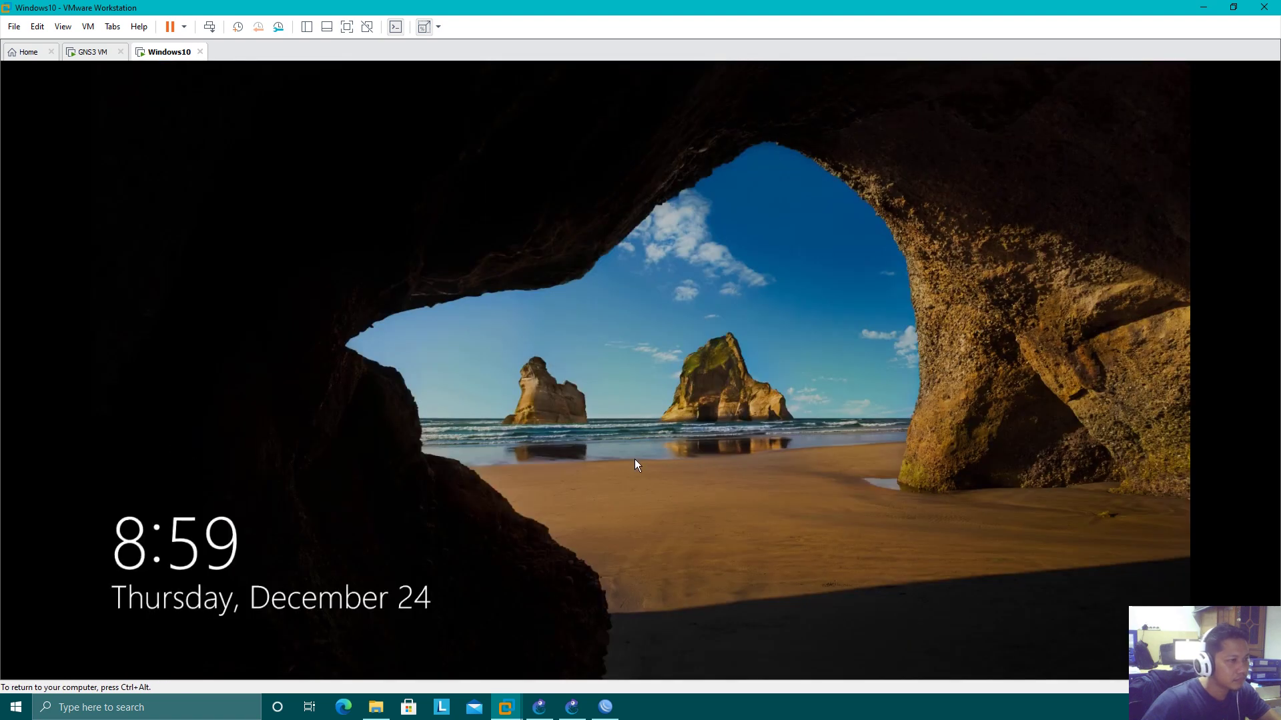
click(642, 462)
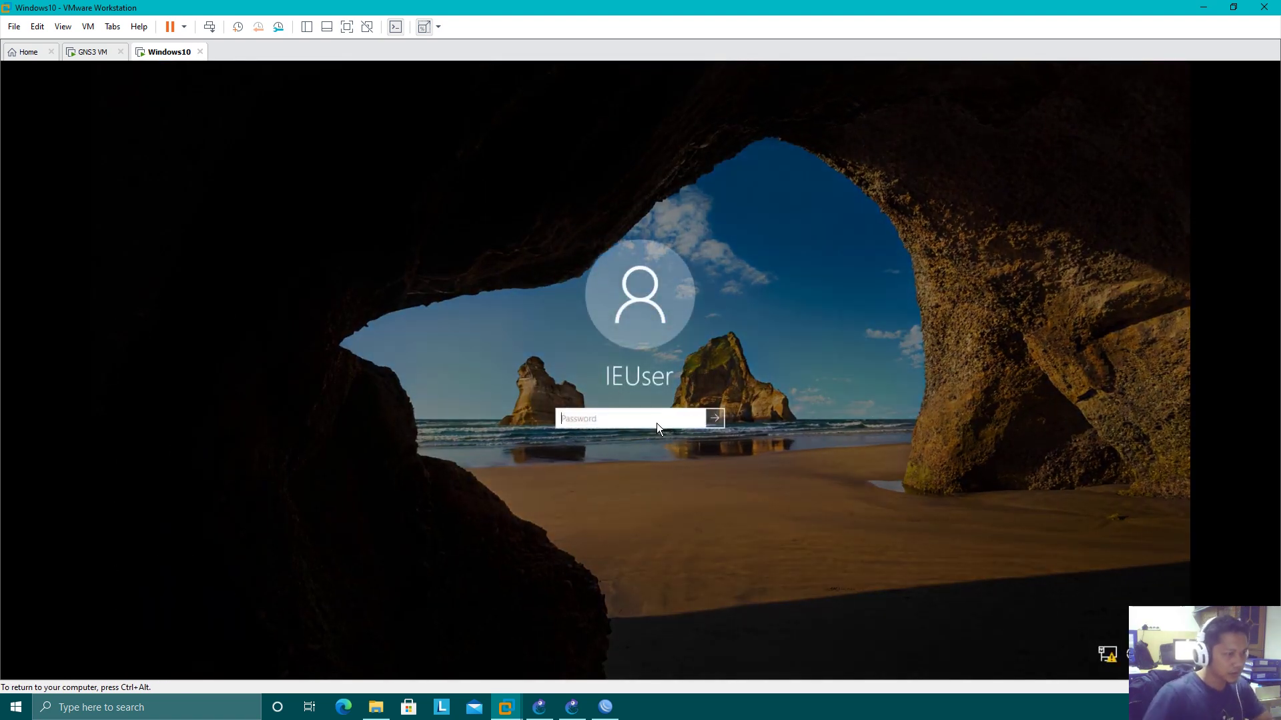
text(P)
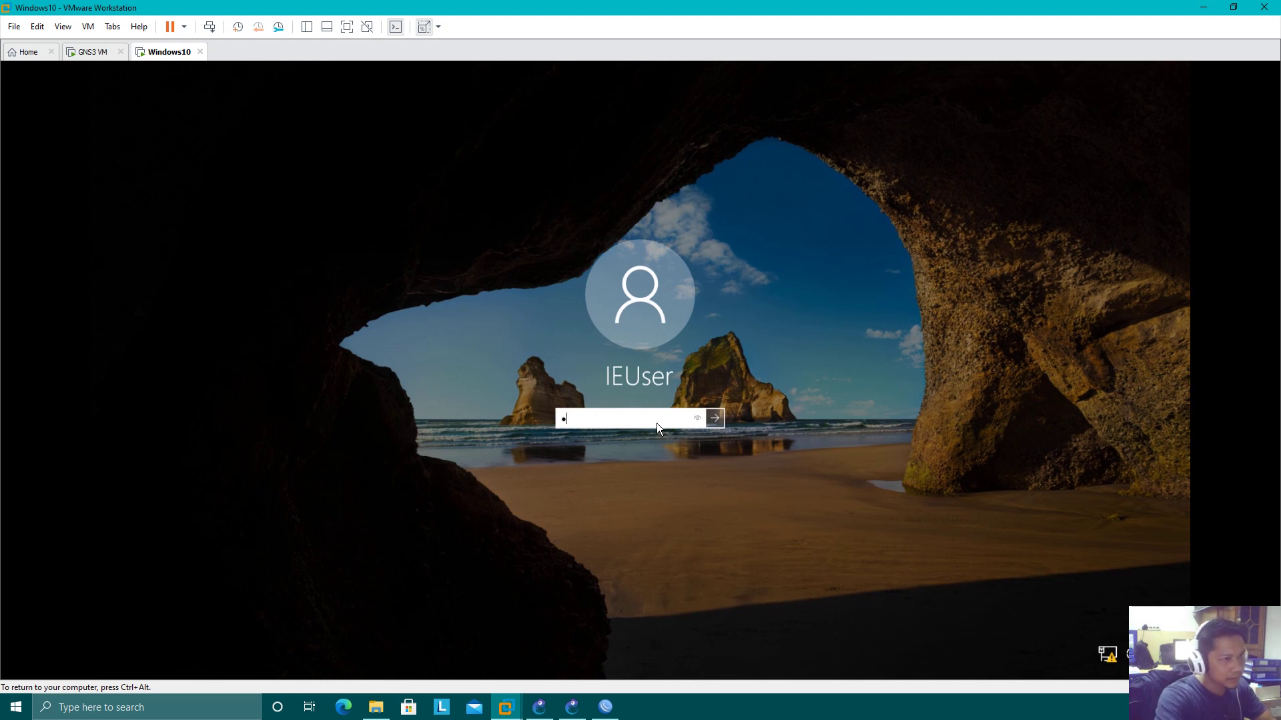
text(as)
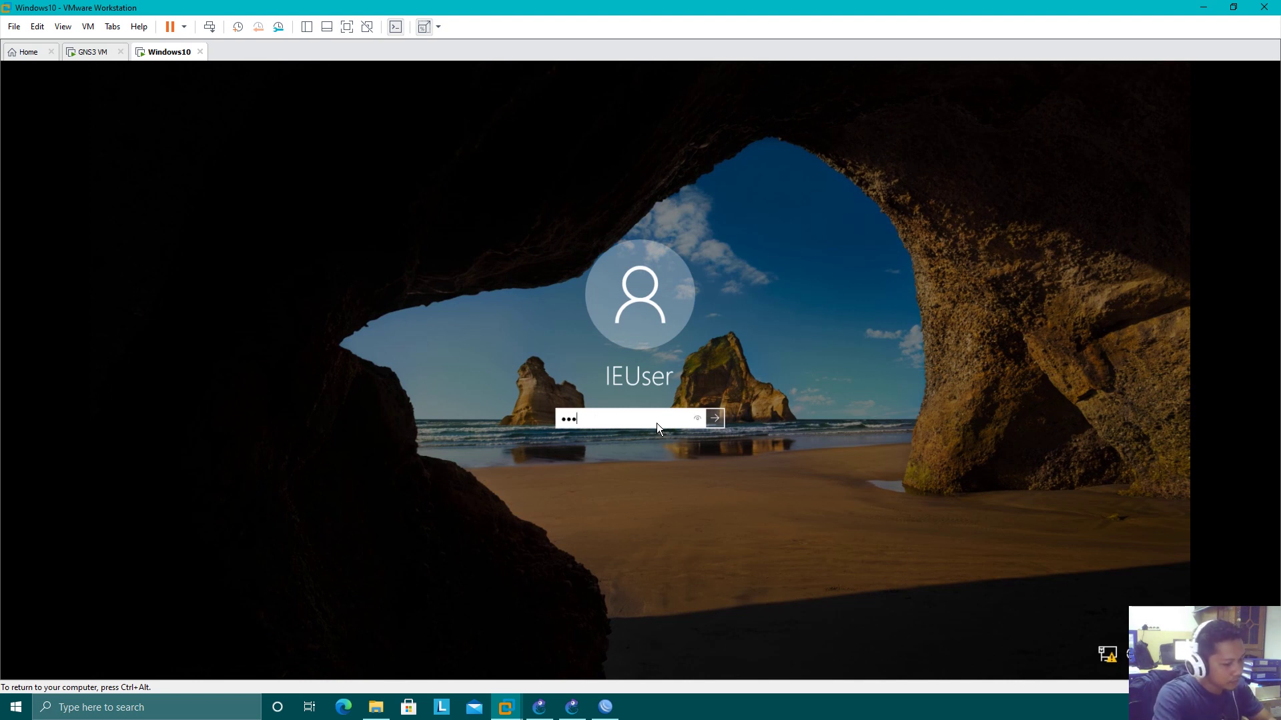
text(sw0rd!)
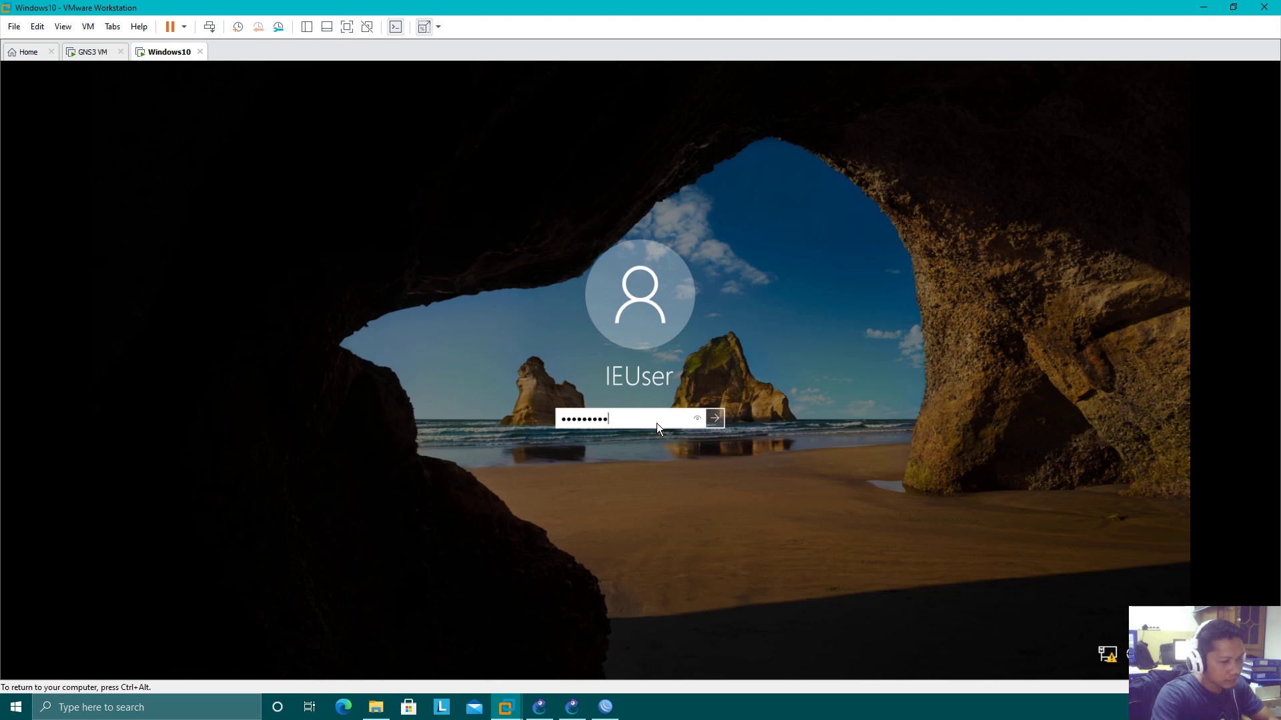
key(Return)
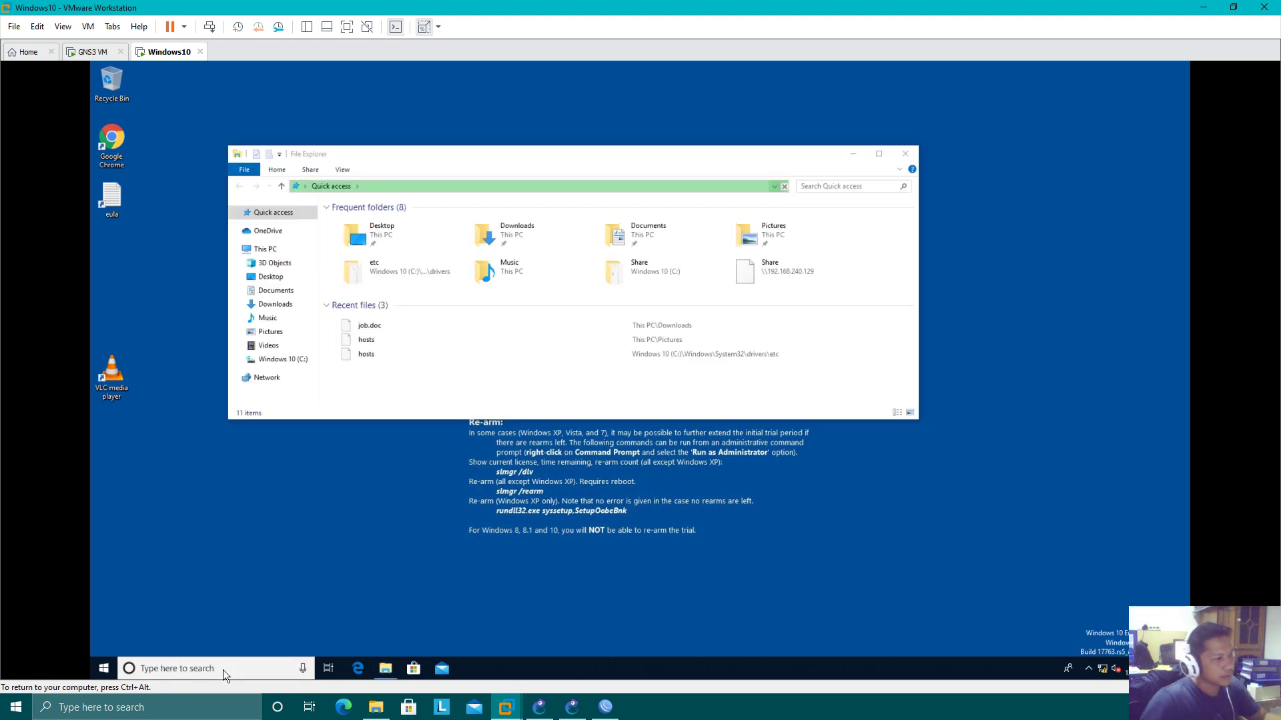
click(223, 670)
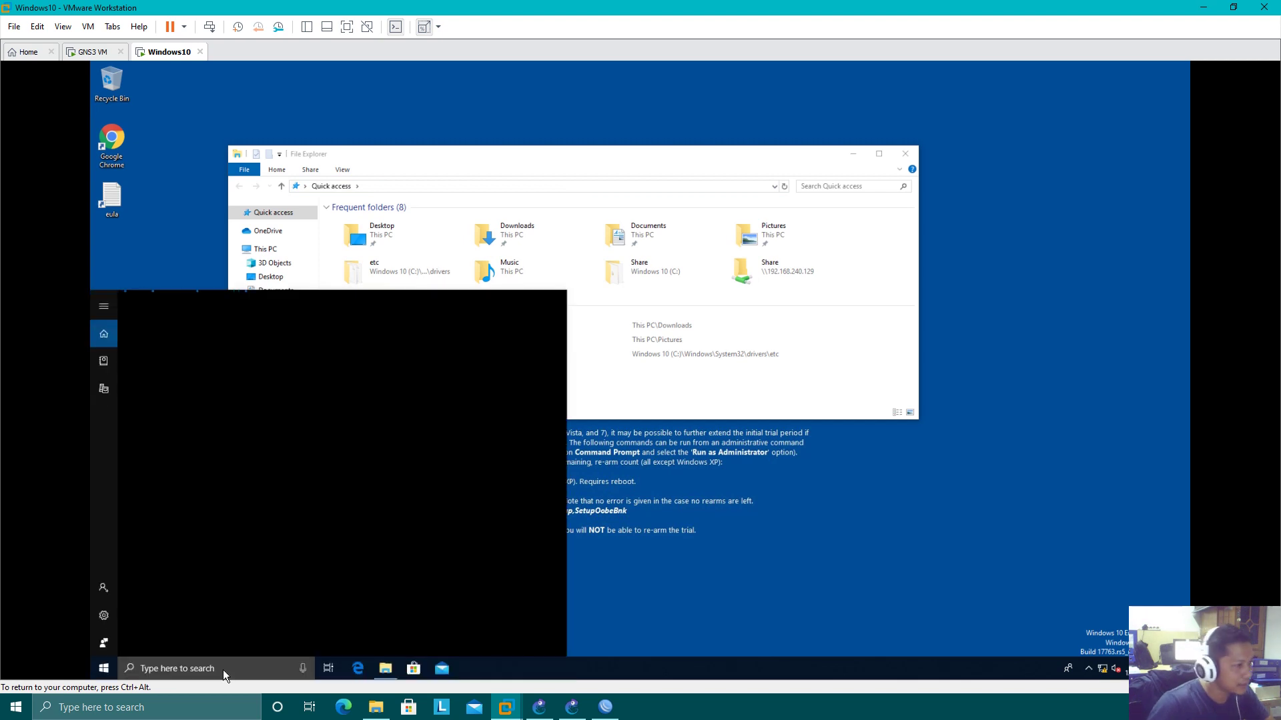
Open Command Prompt in the Windows 10 guest with a cmd search, keeping the VM beside WinBox
click(1233, 8)
drag(569, 26, 1092, 28)
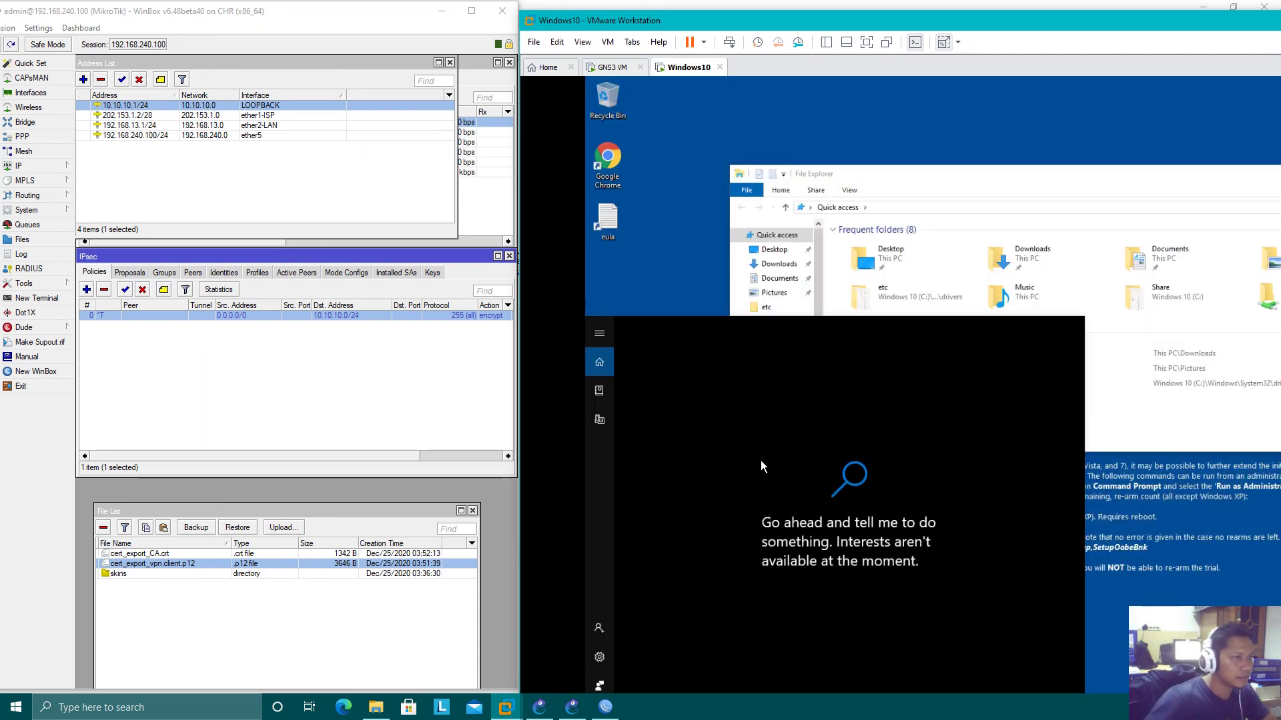
double_click(807, 21)
text(cmd)
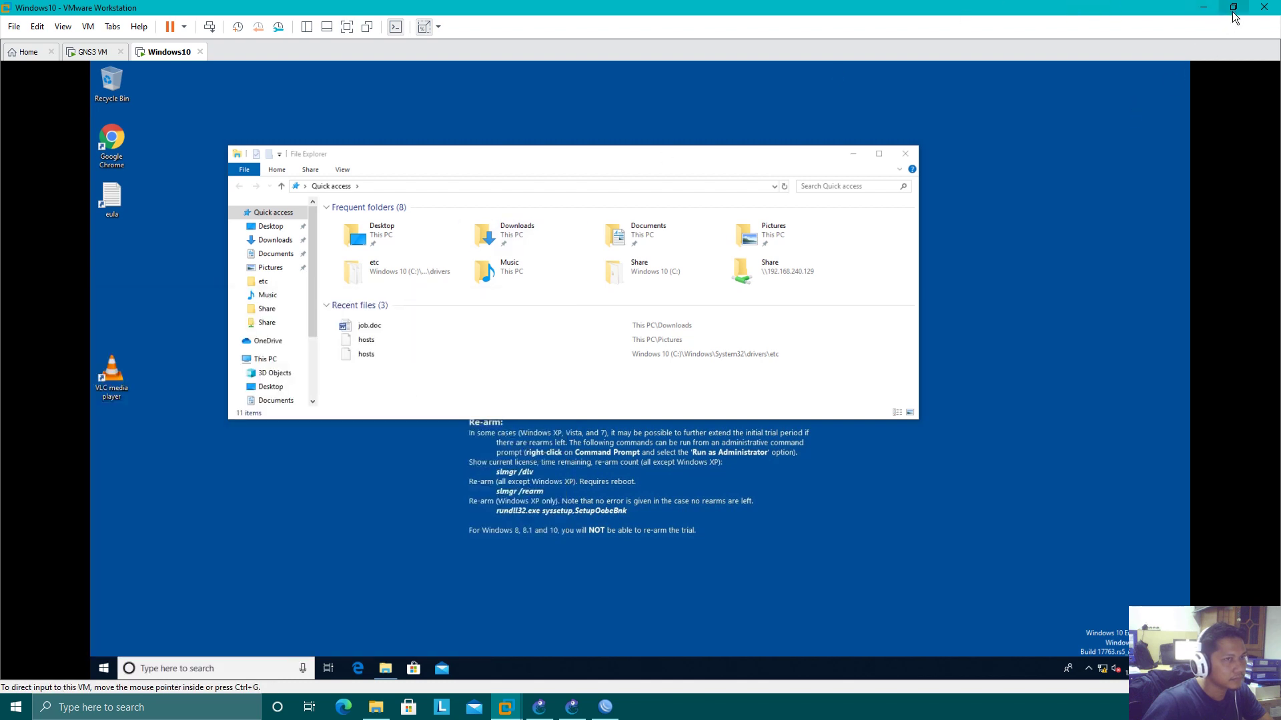
click(1234, 8)
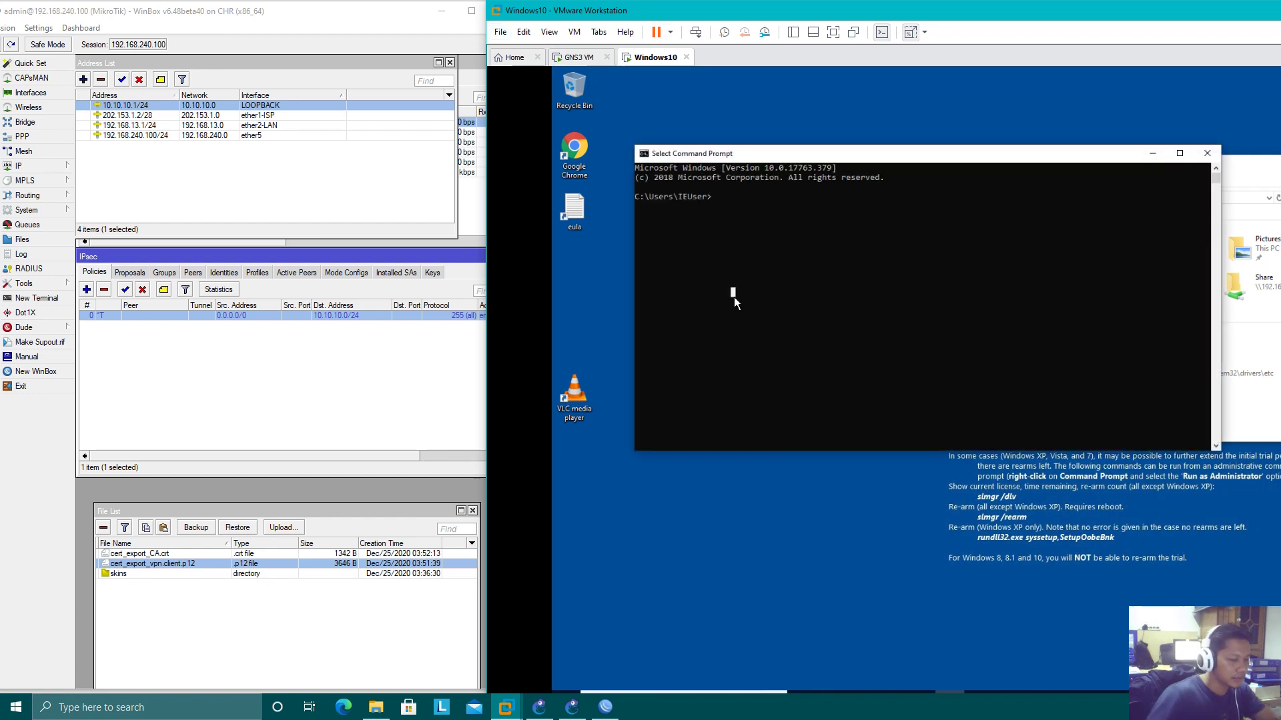
Ping 202.153.1.2 from the guest, compare it with the router's 202.153.1.2/28 address, and close Command Prompt
text(ping 202)
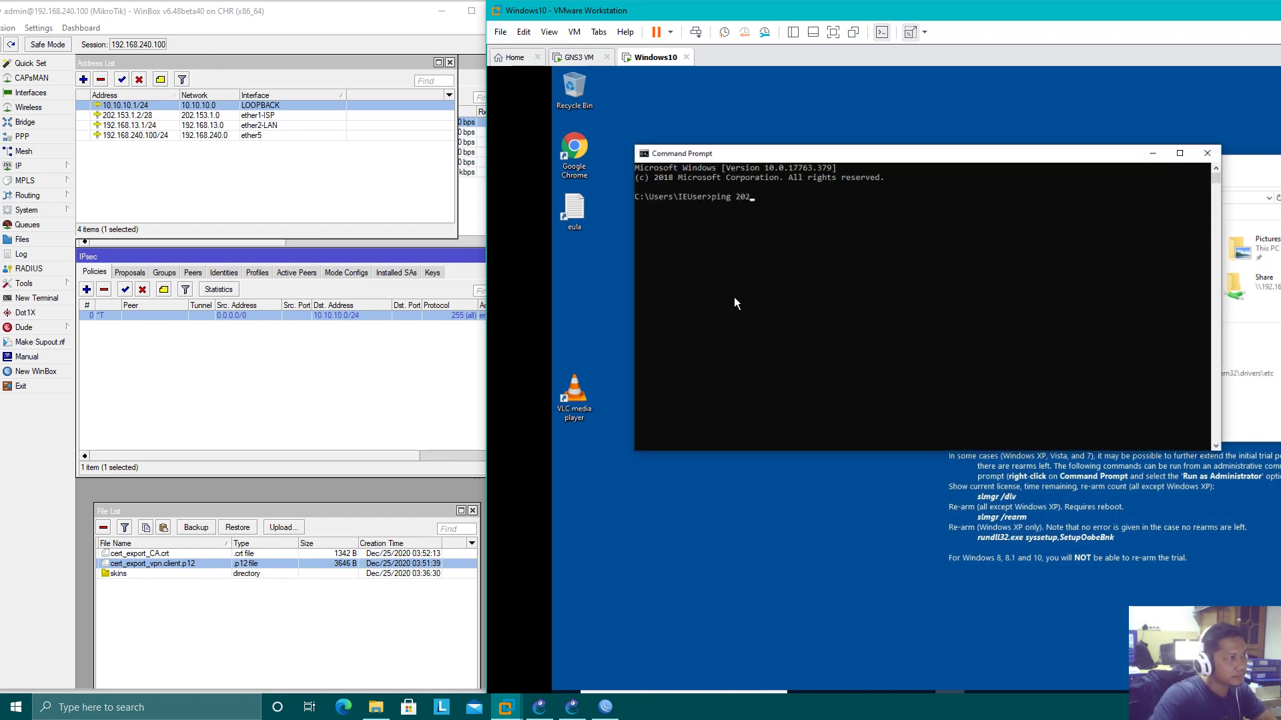
text(.153.1.2)
key(Return)
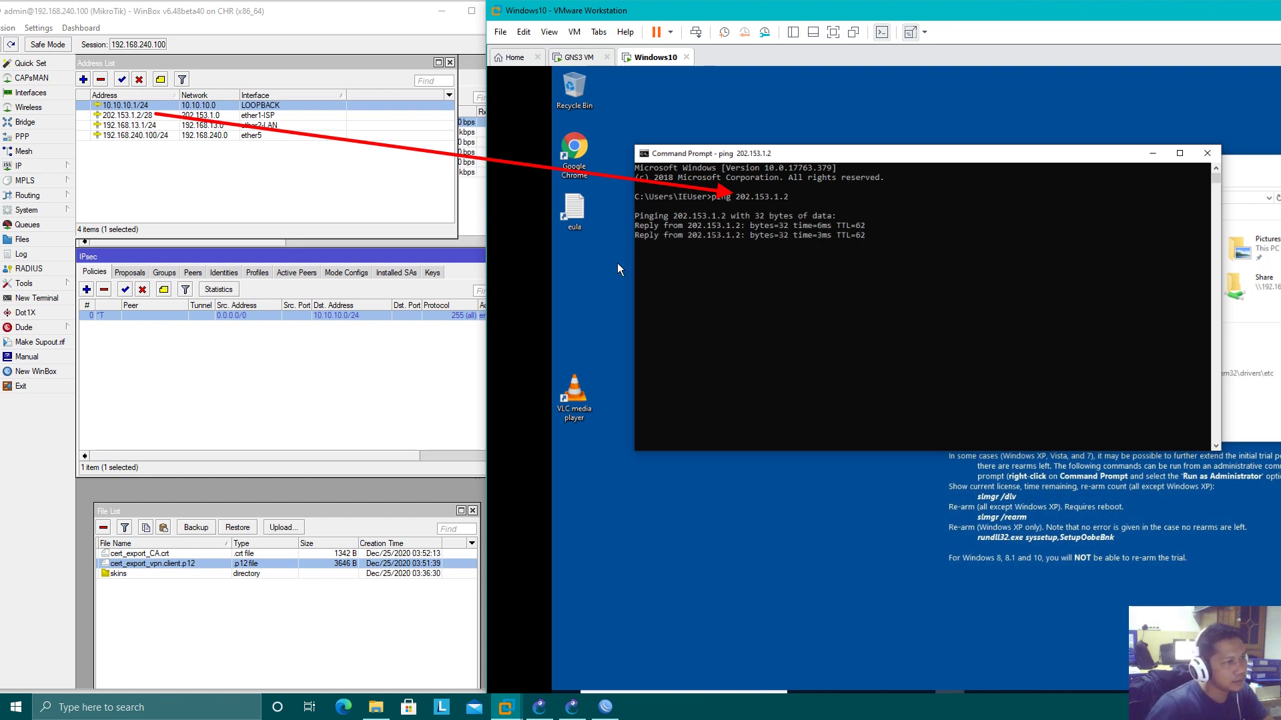
click(185, 117)
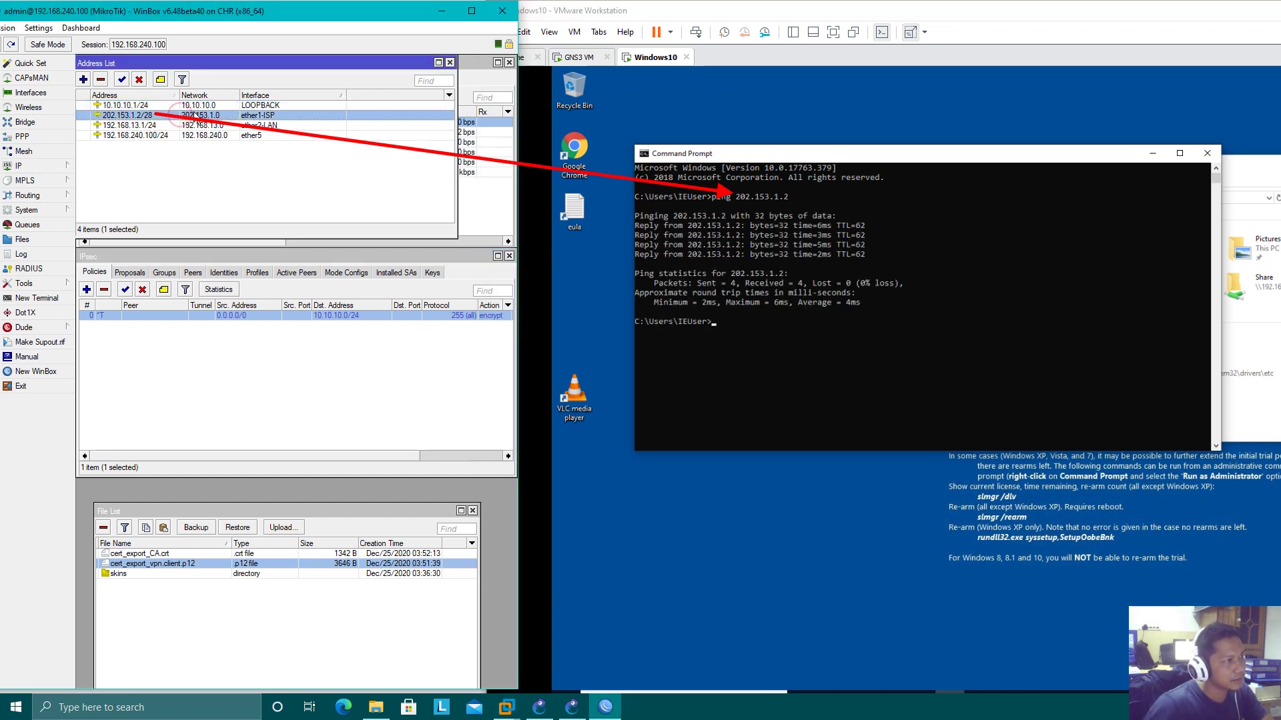
click(899, 348)
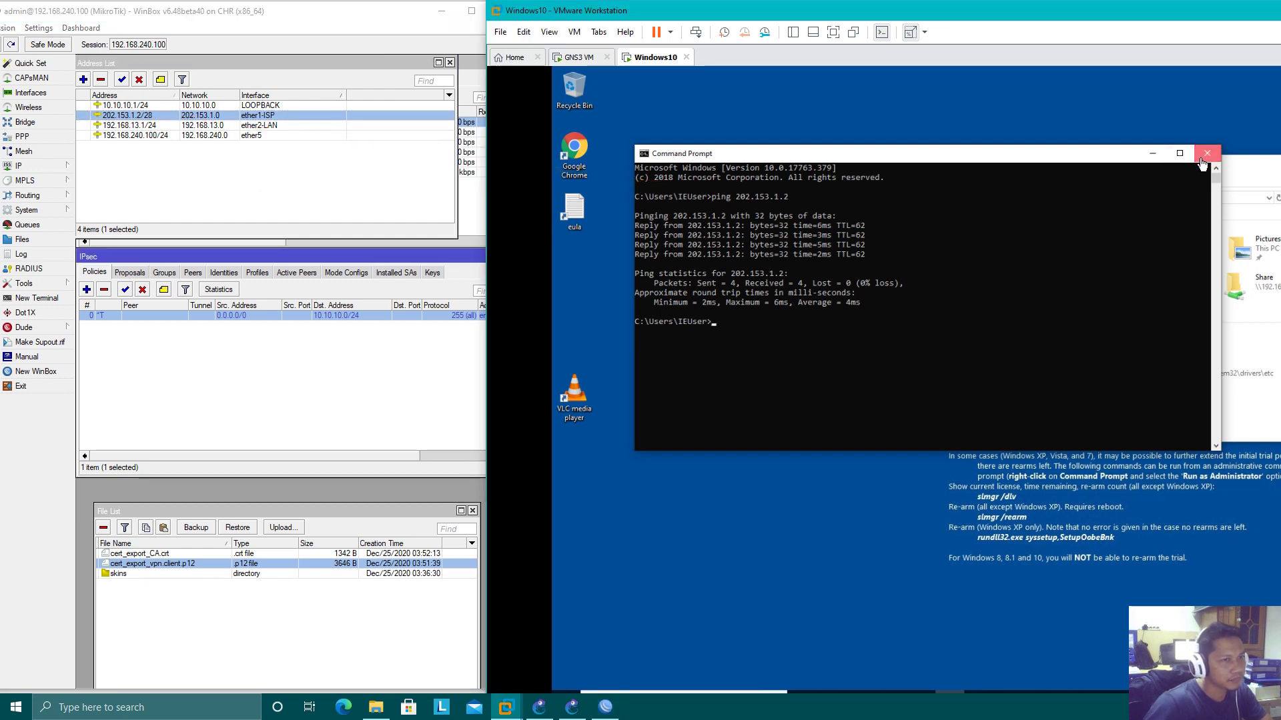
click(1204, 155)
drag(966, 8, 914, 8)
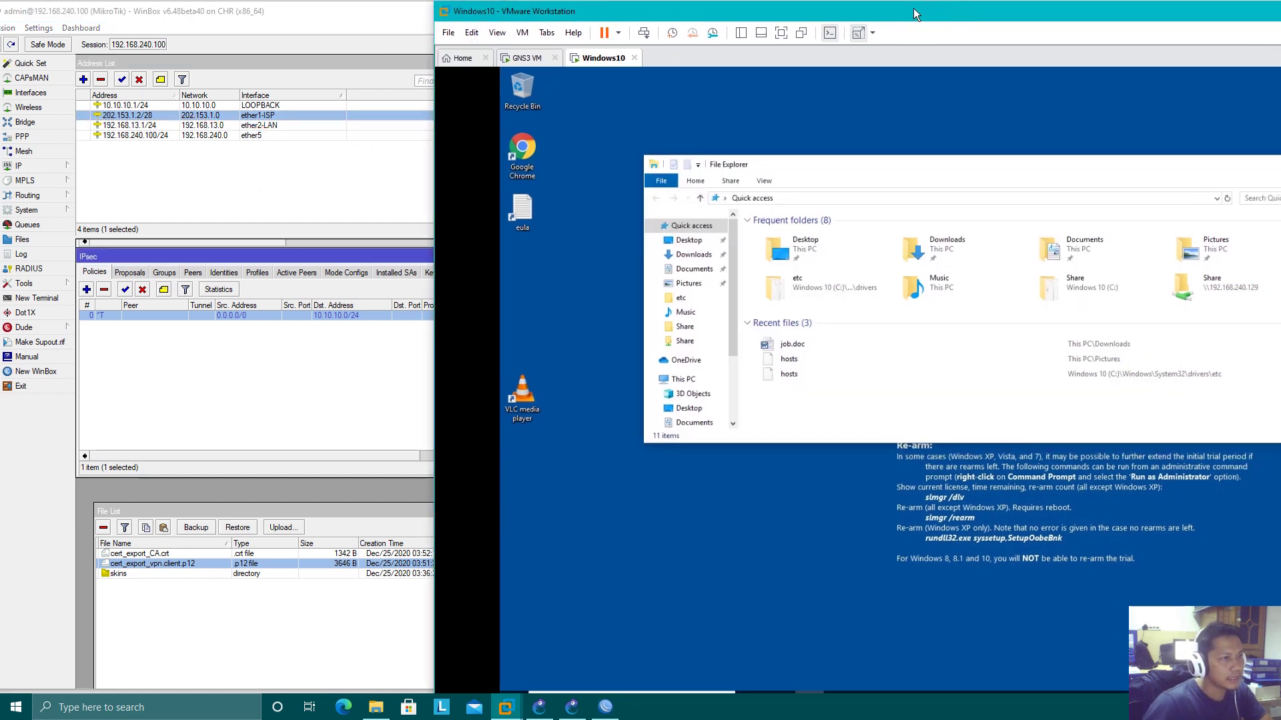
Run winbox64.exe from the guest's Downloads folder after checking the router's certificate files
click(693, 254)
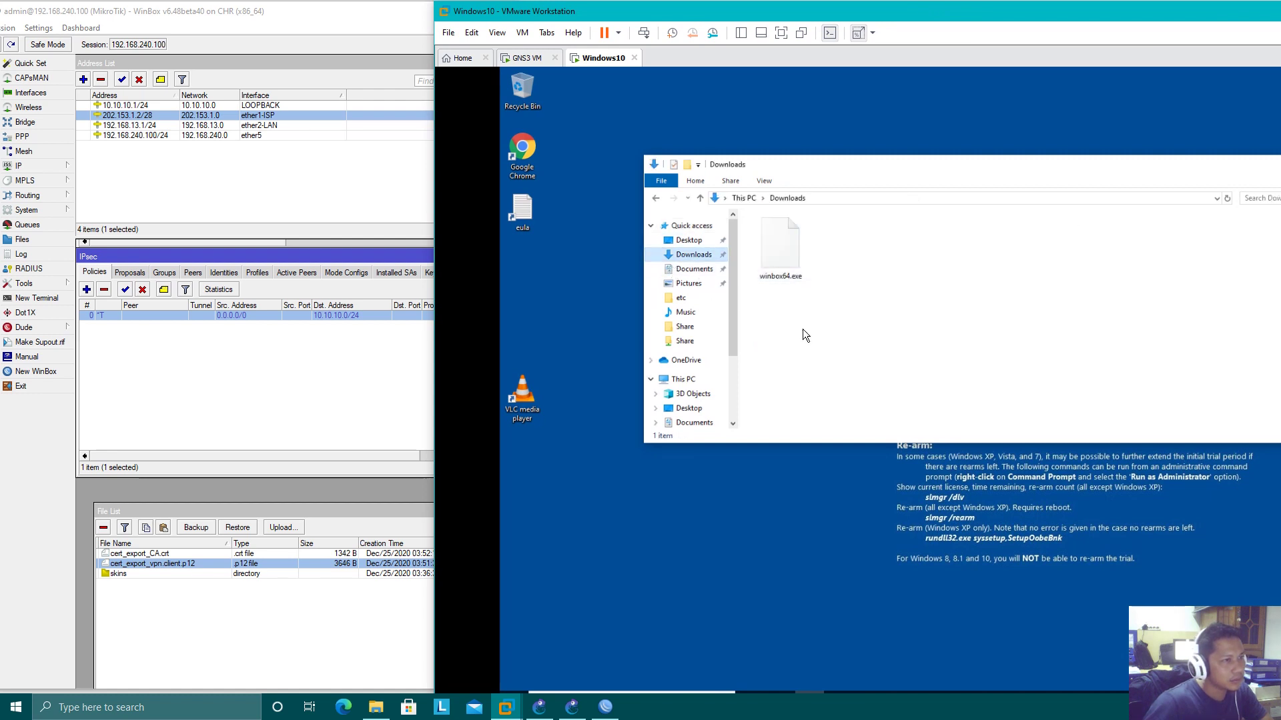
click(178, 528)
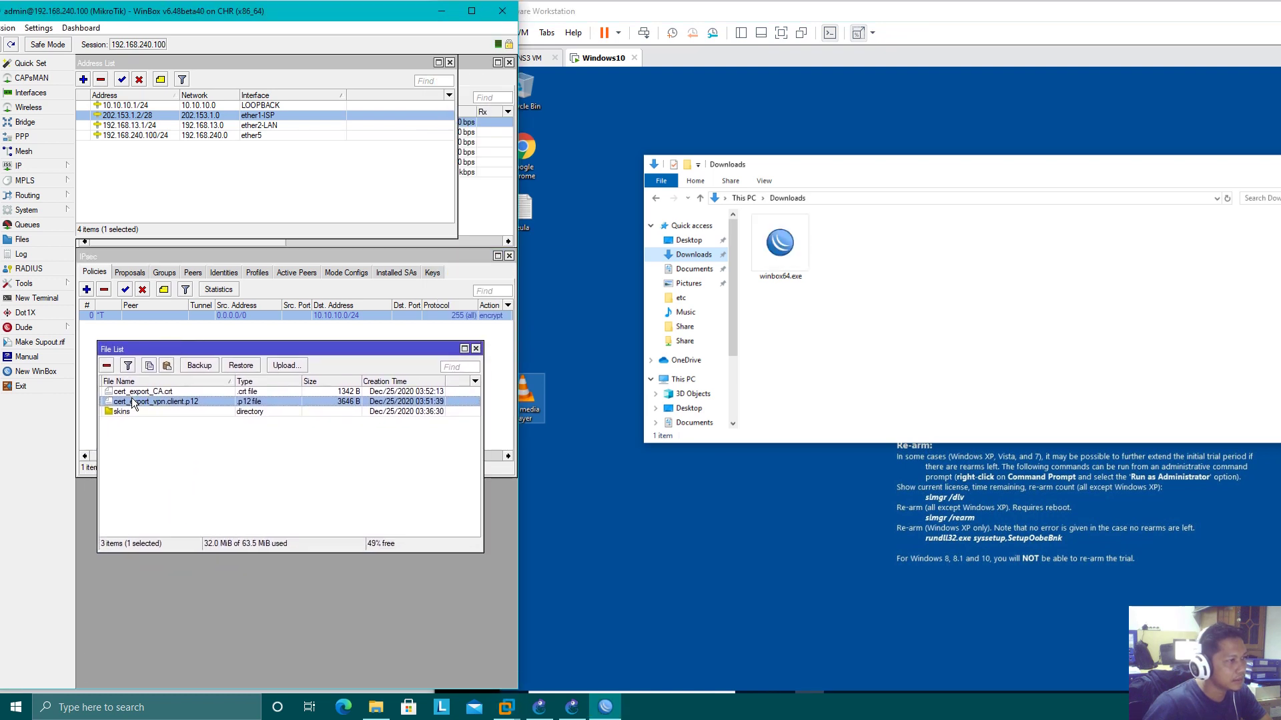
ctrl+click(151, 393)
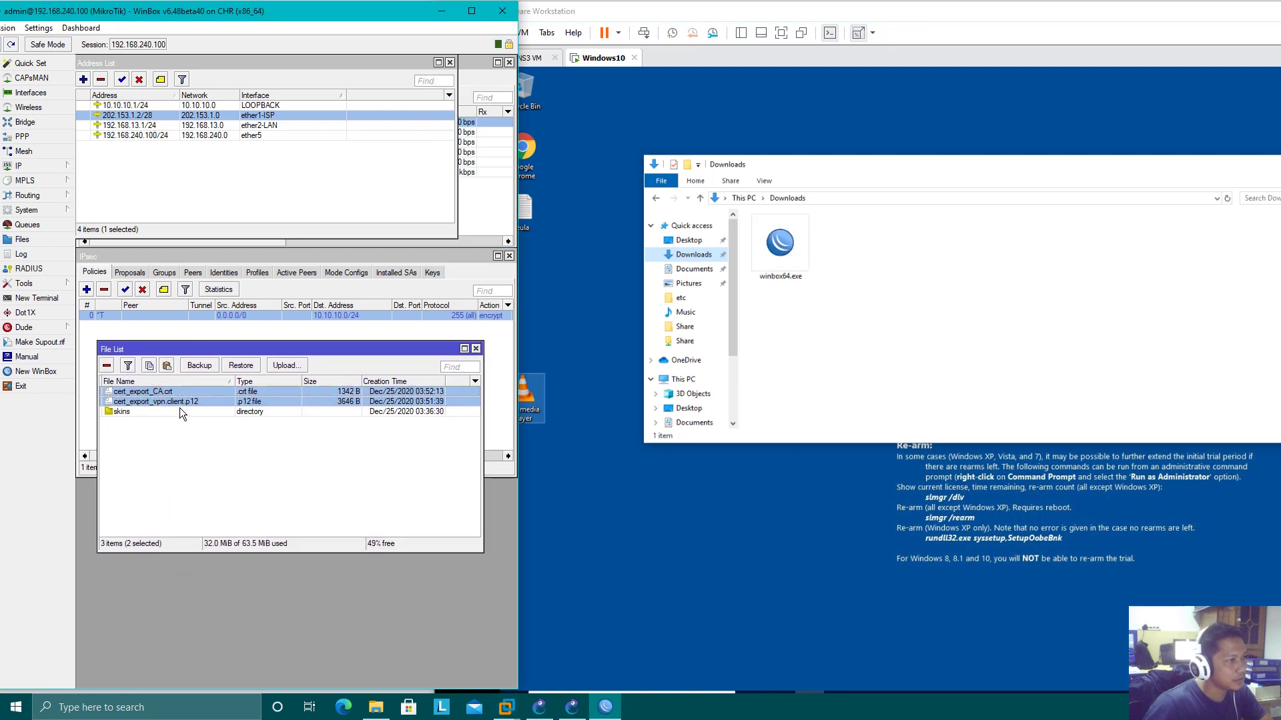
click(791, 266)
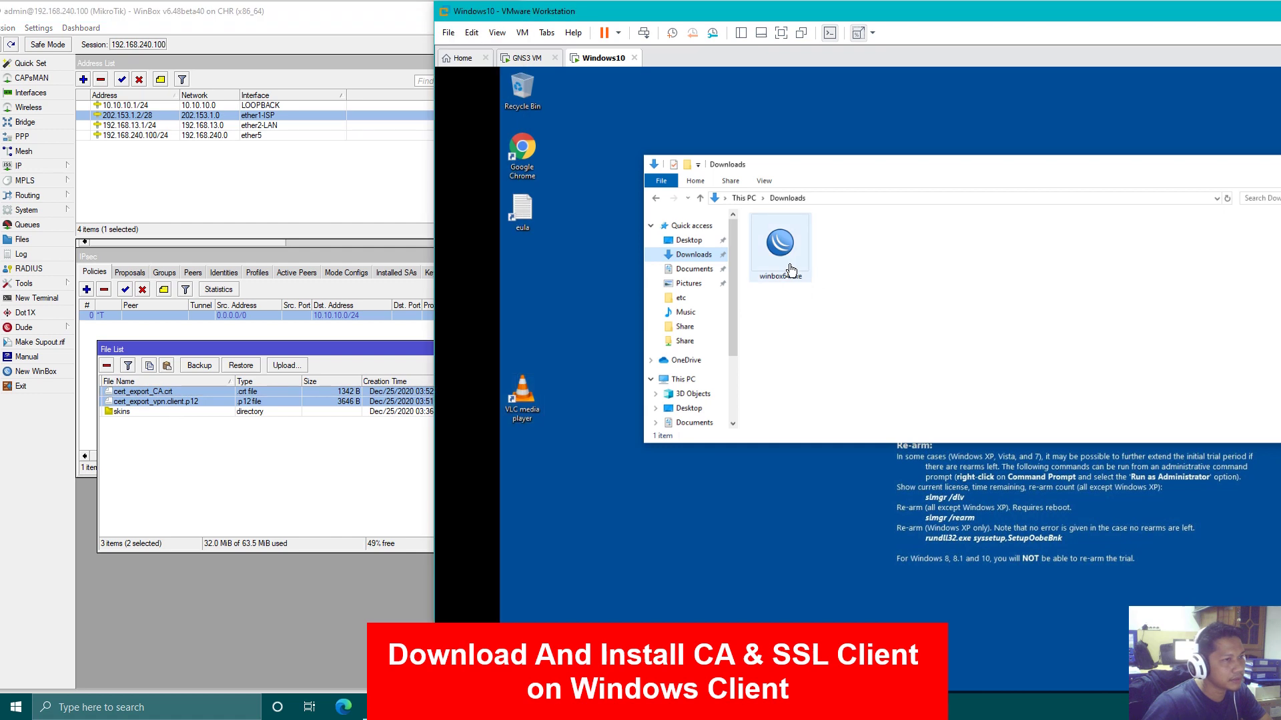
click(791, 269)
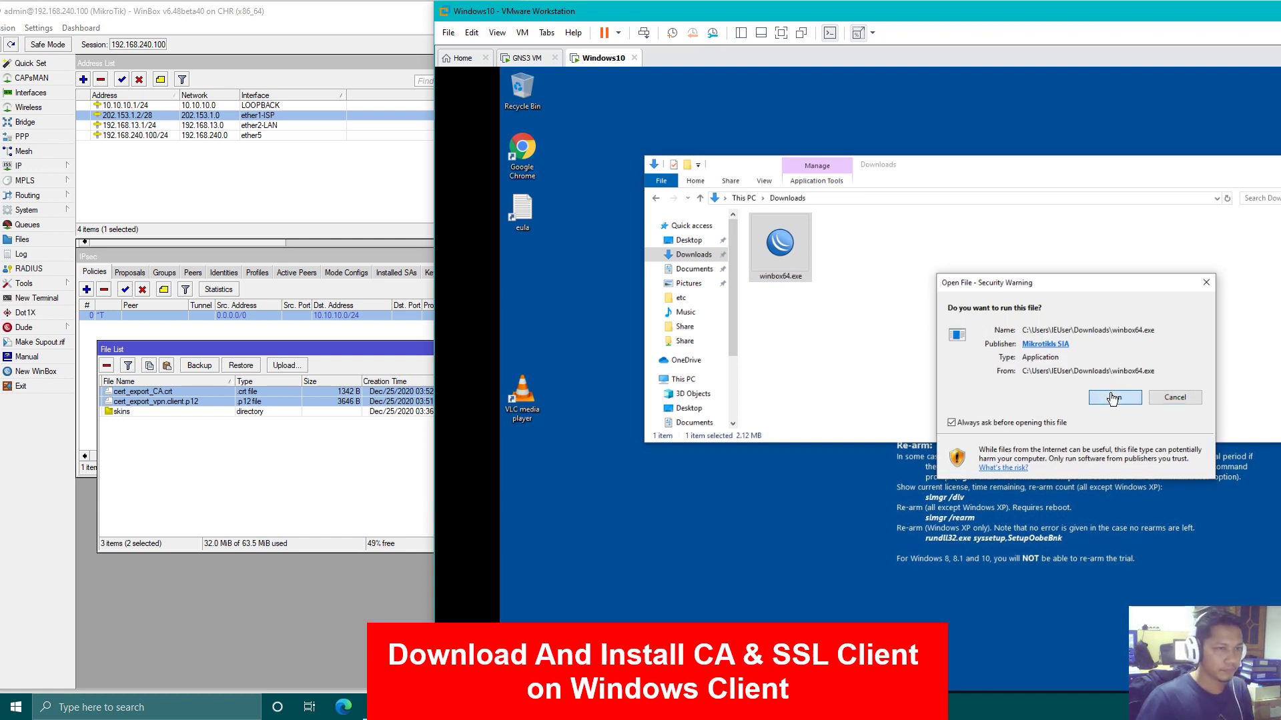
Allow winbox64.exe to run and connect to the router at 202.153.1.2
click(1112, 398)
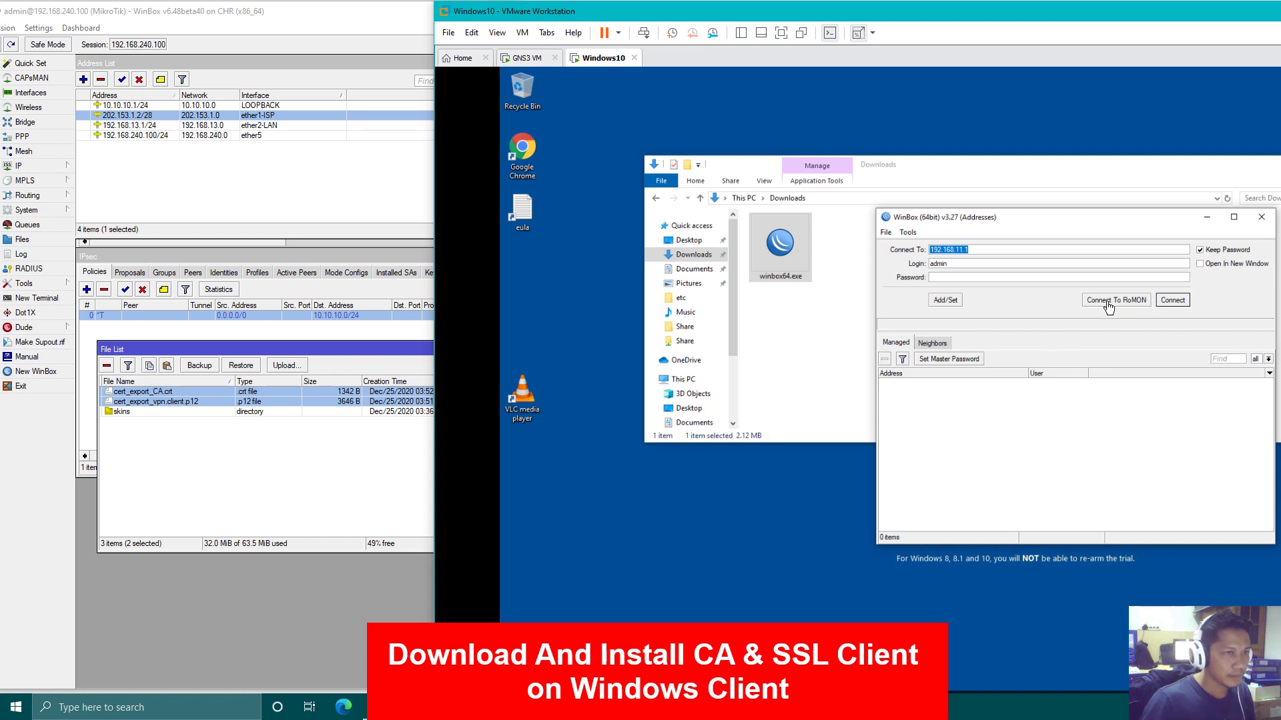
text(202)
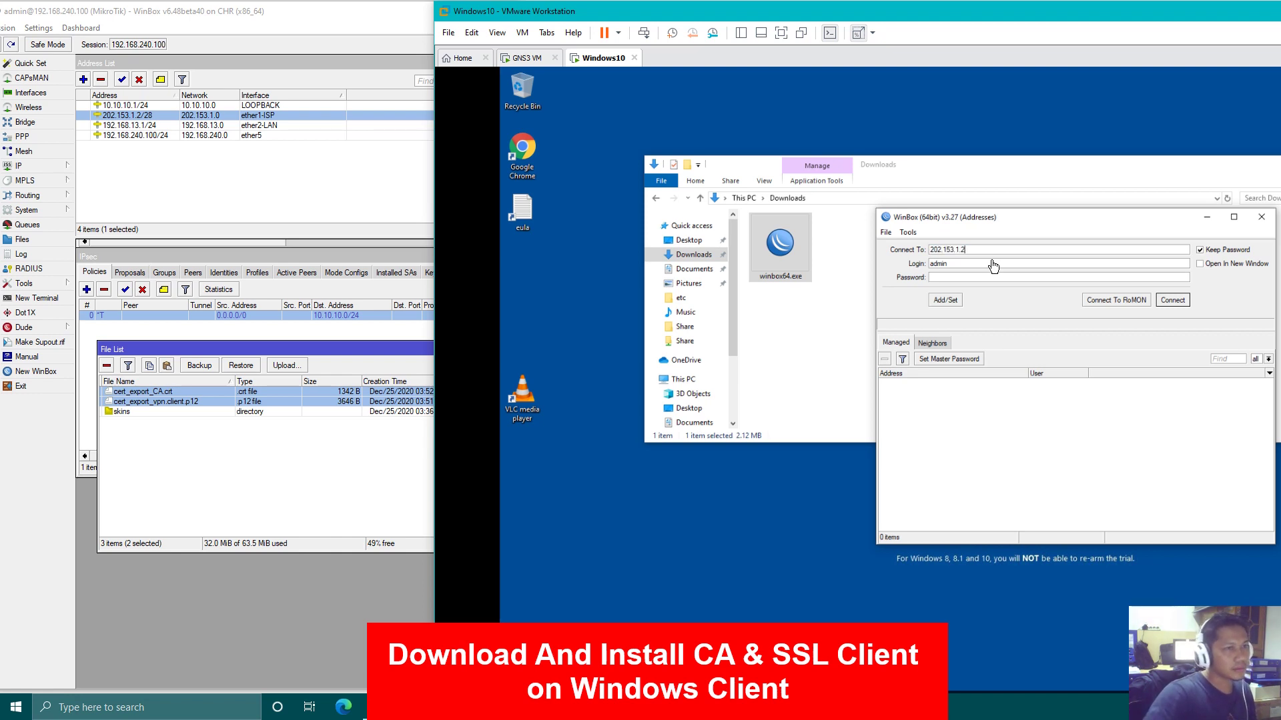
click(1166, 300)
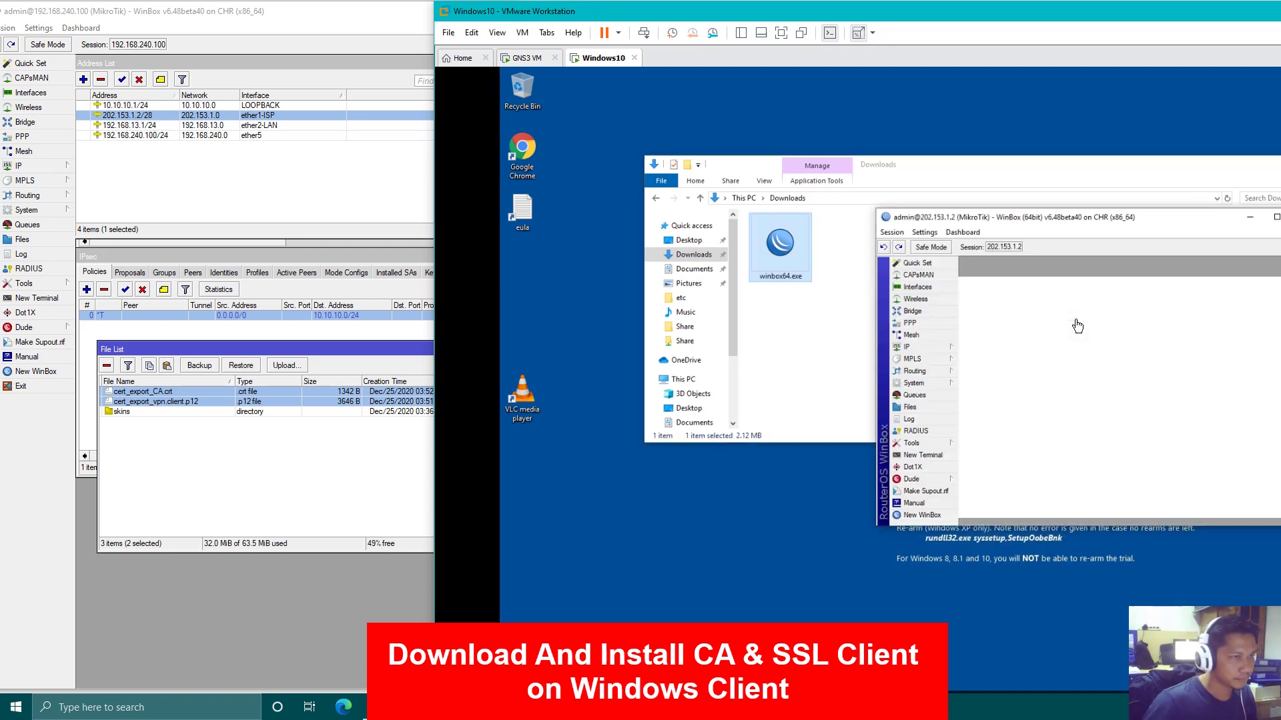
Close the IPsec, Firewall and Address List windows and show the router's File List
drag(1055, 225, 863, 225)
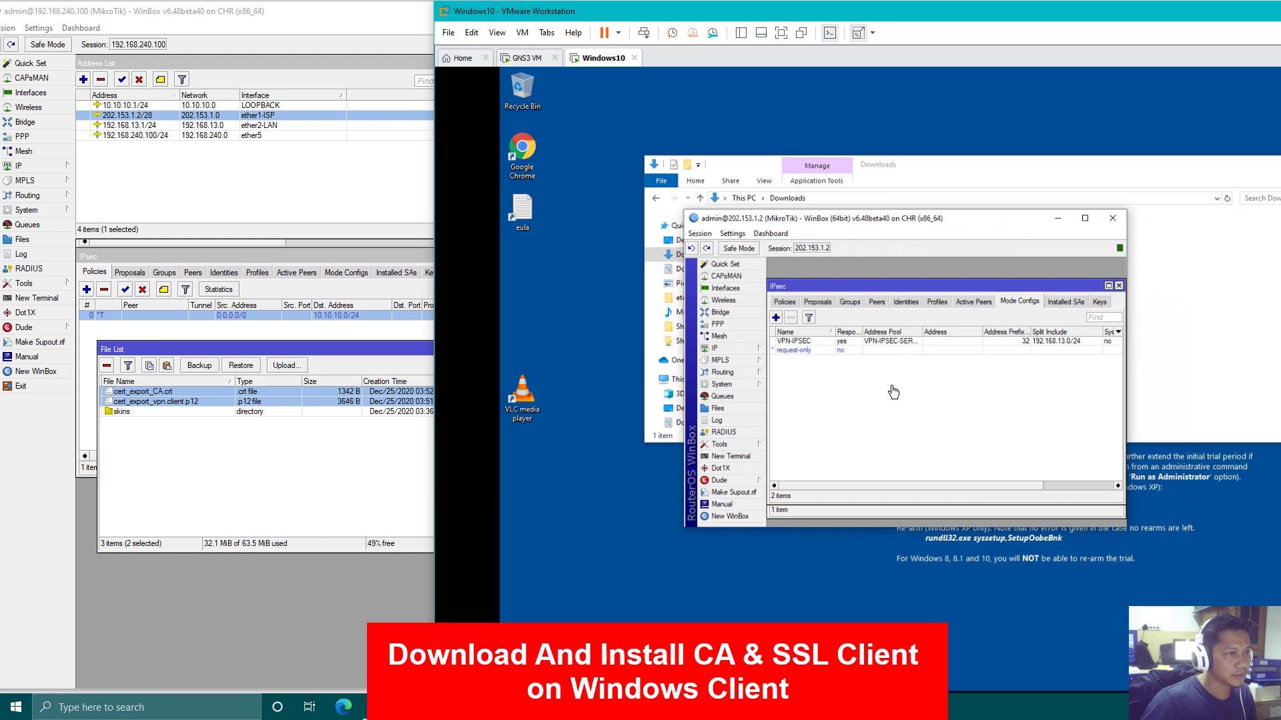
click(1118, 286)
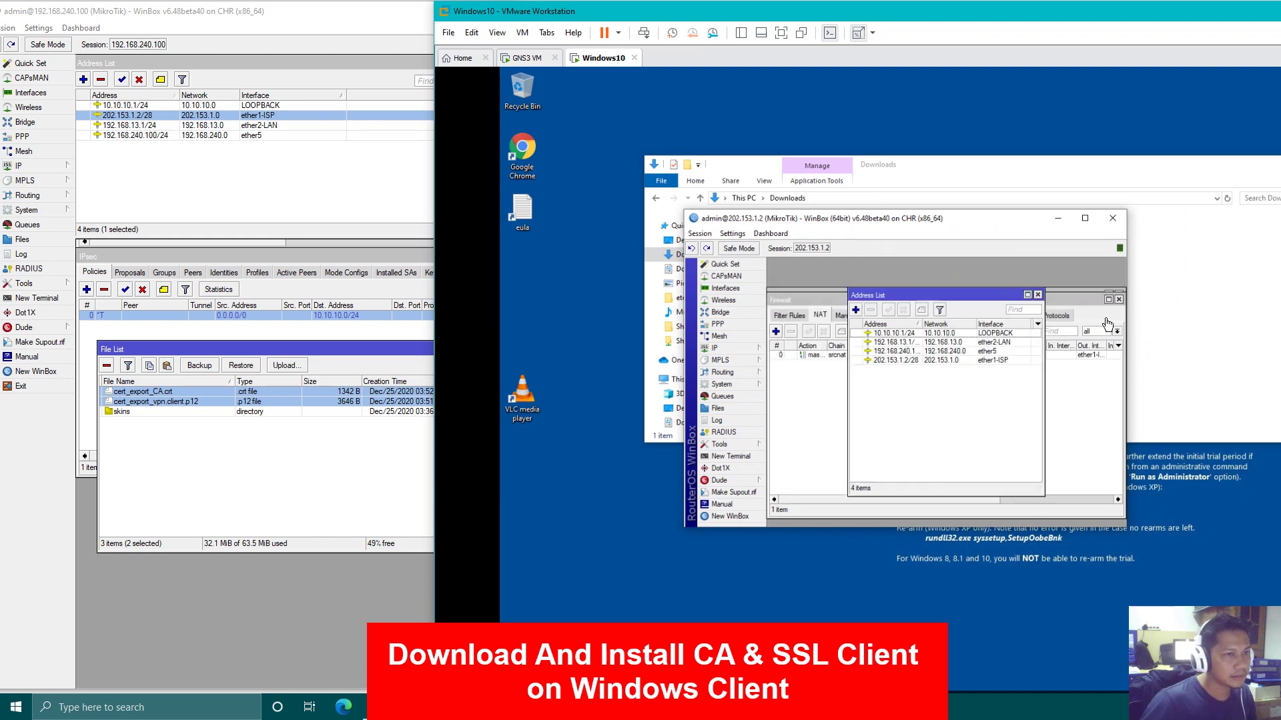
click(1119, 300)
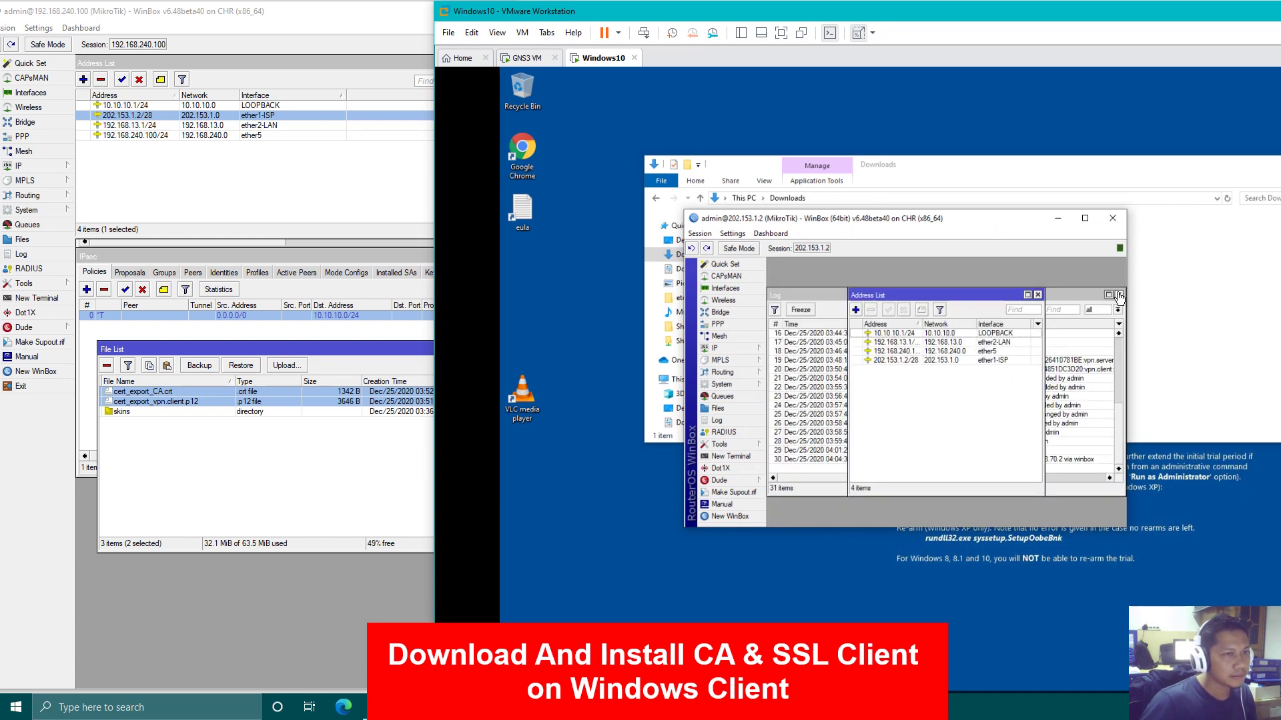
click(1119, 299)
click(1038, 294)
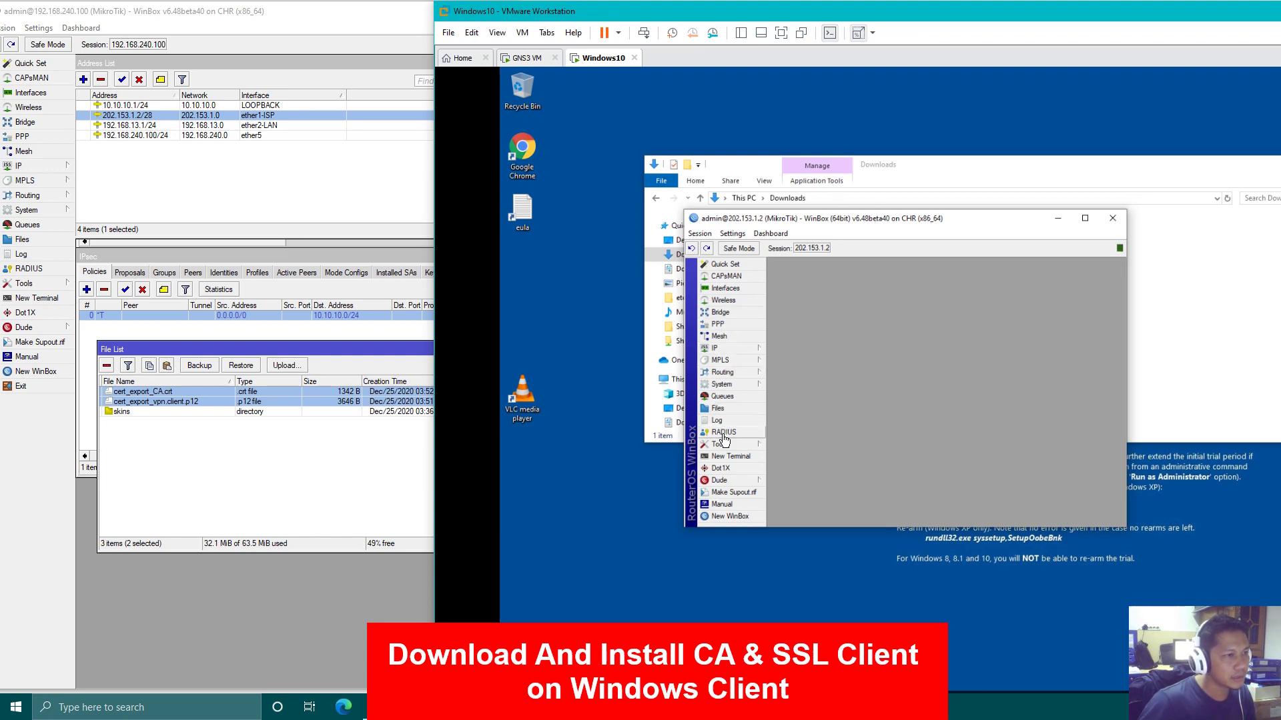
click(727, 413)
drag(925, 221, 834, 304)
click(744, 416)
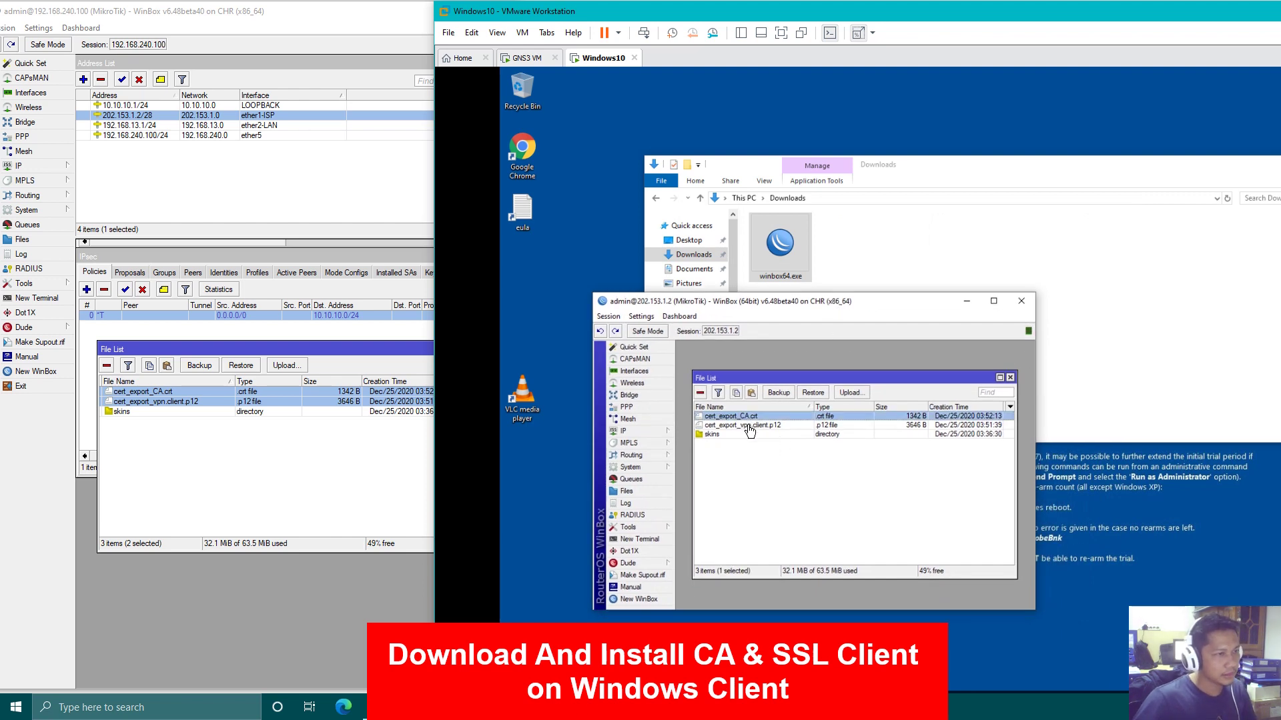
Drag cert_export_CA.crt and cert_export_vpn.client.p12 into Downloads, then close File List and WinBox
ctrl+click(749, 426)
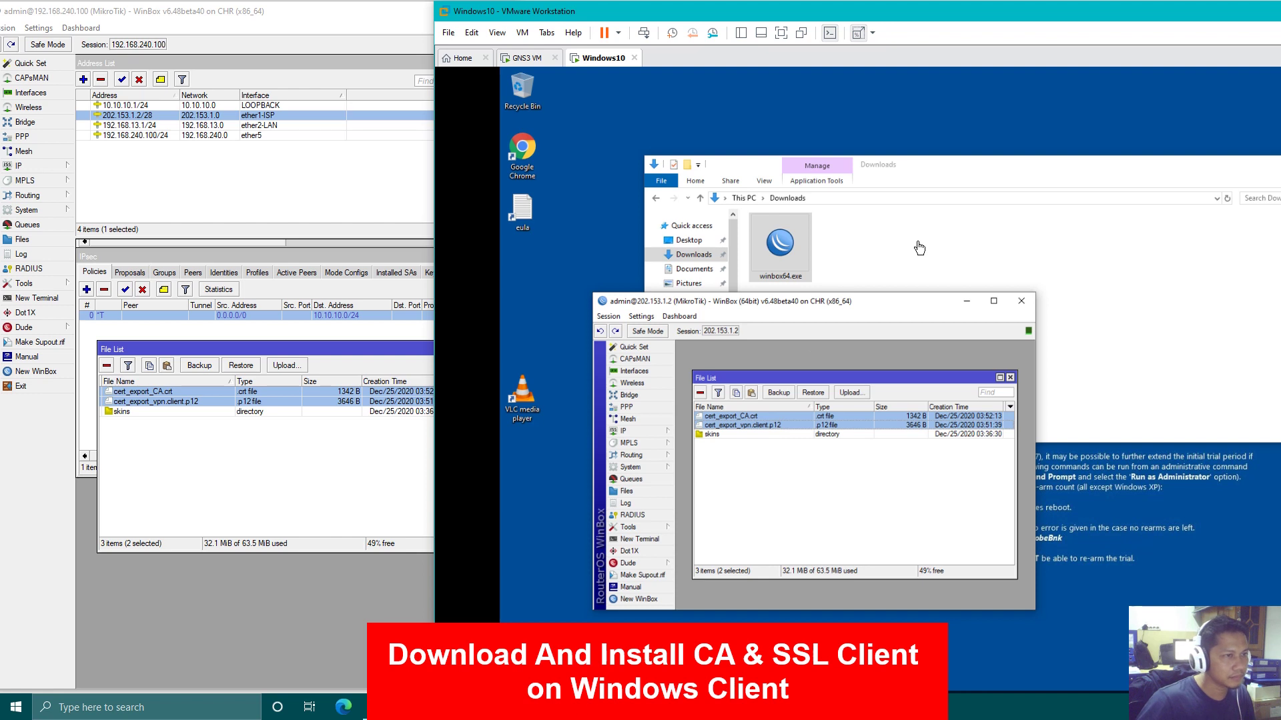
drag(919, 248, 919, 247)
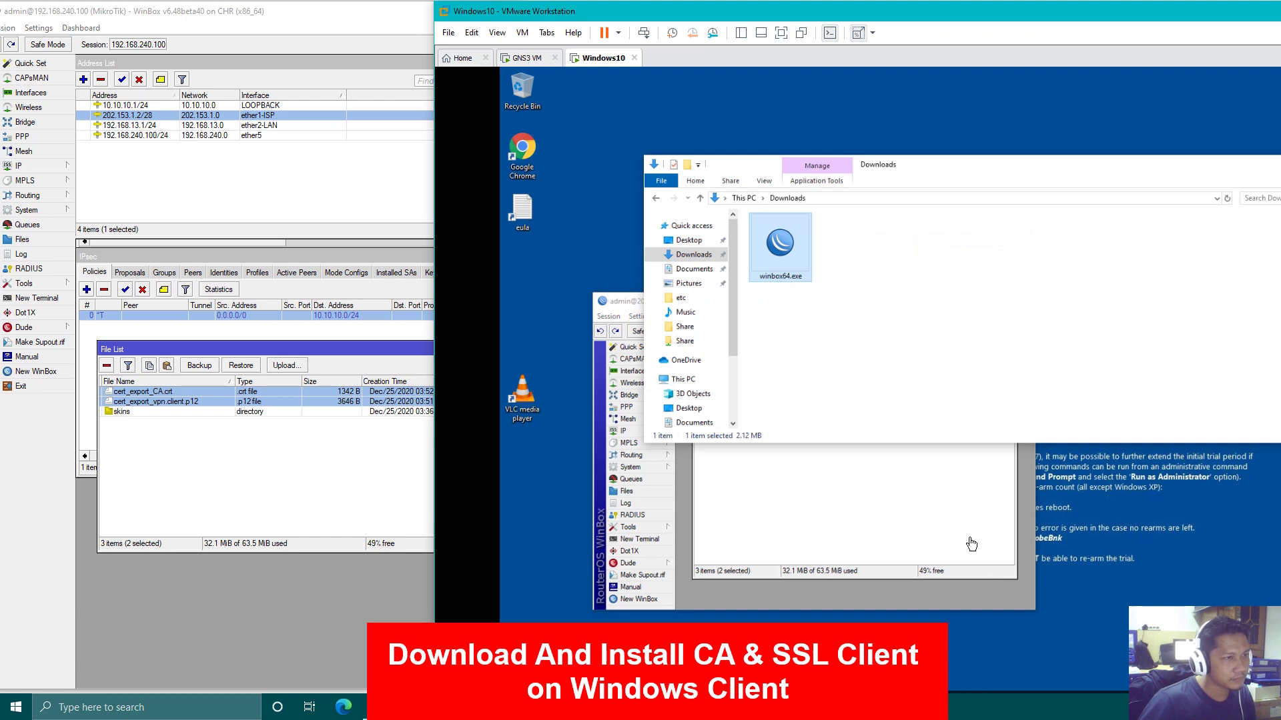
click(937, 507)
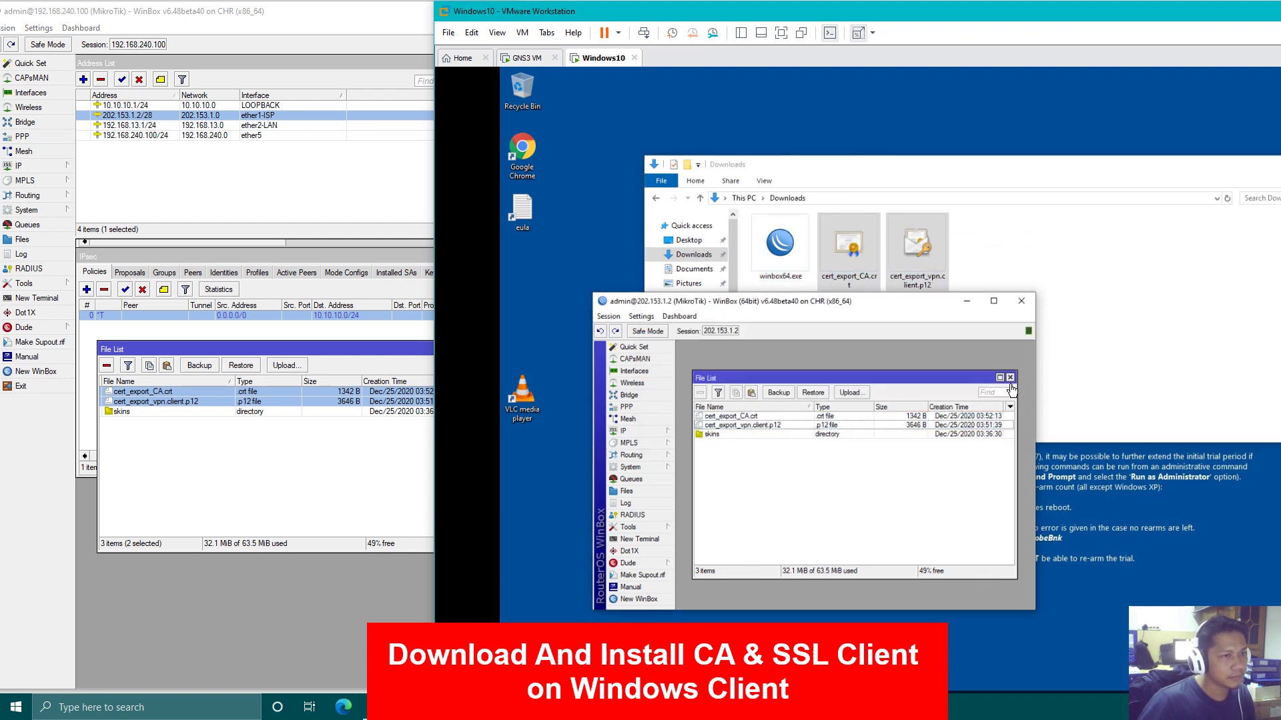
click(1010, 379)
click(1021, 301)
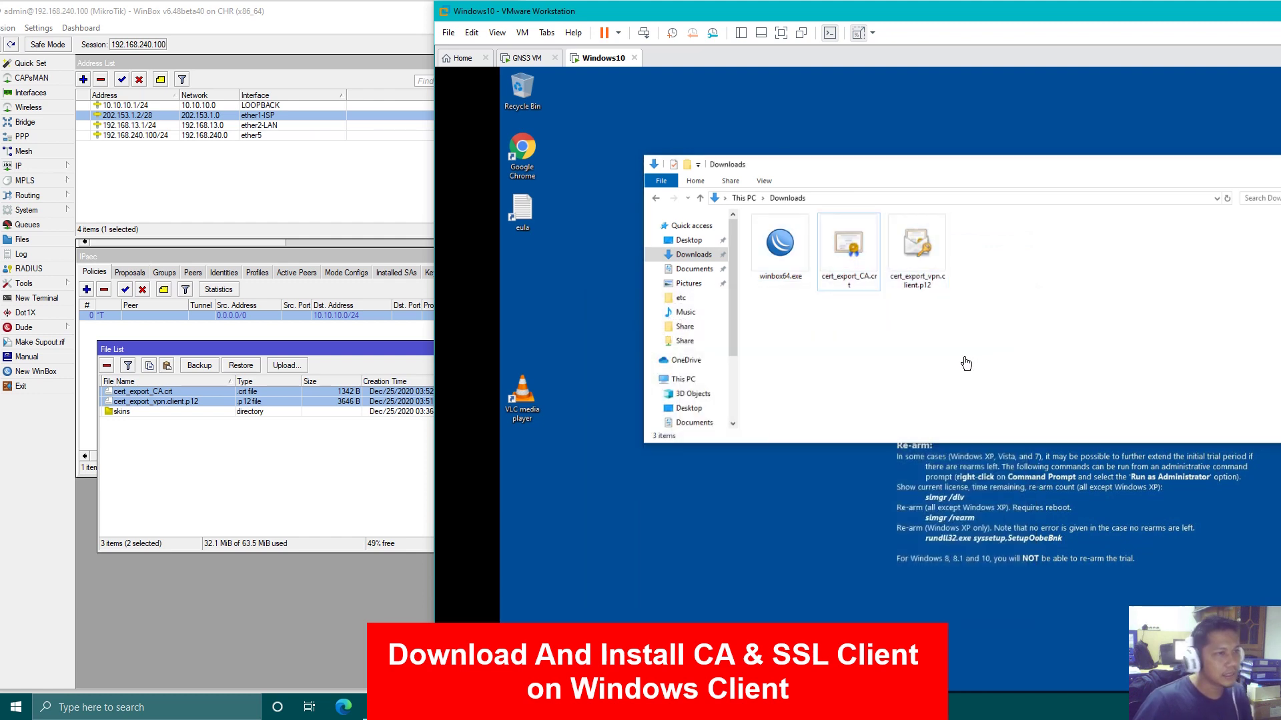
drag(966, 364, 904, 365)
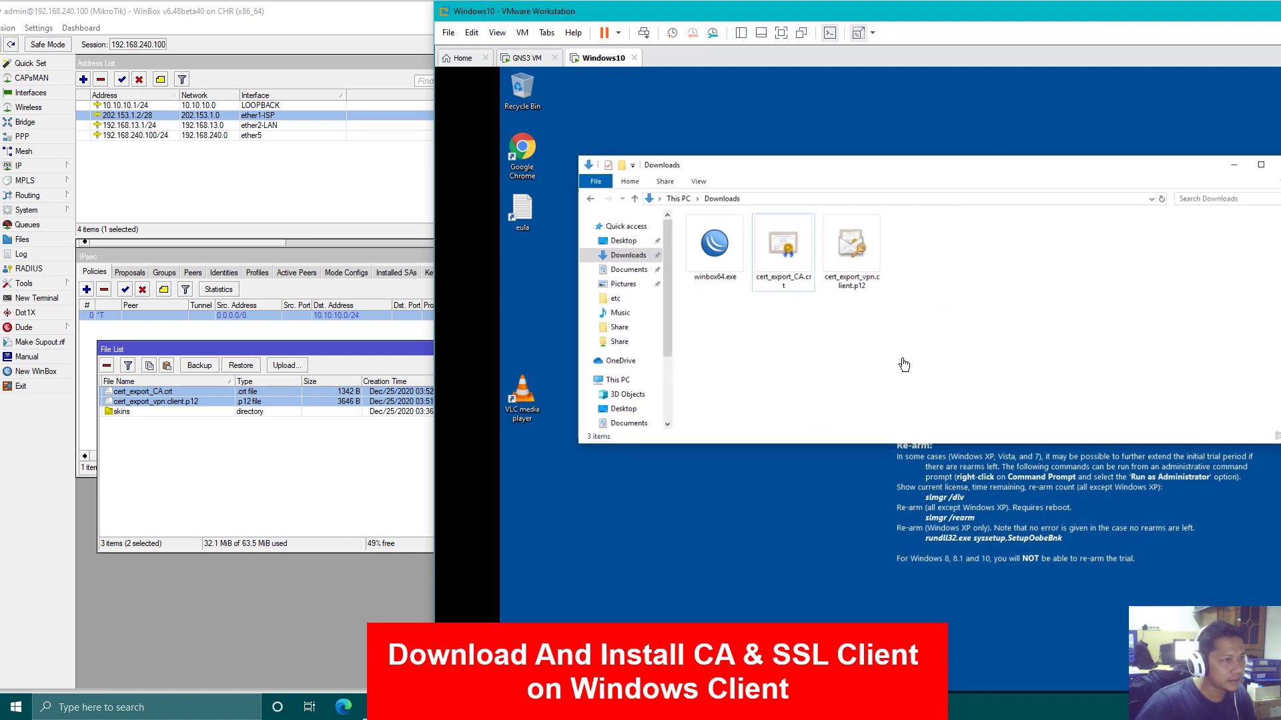
click(779, 285)
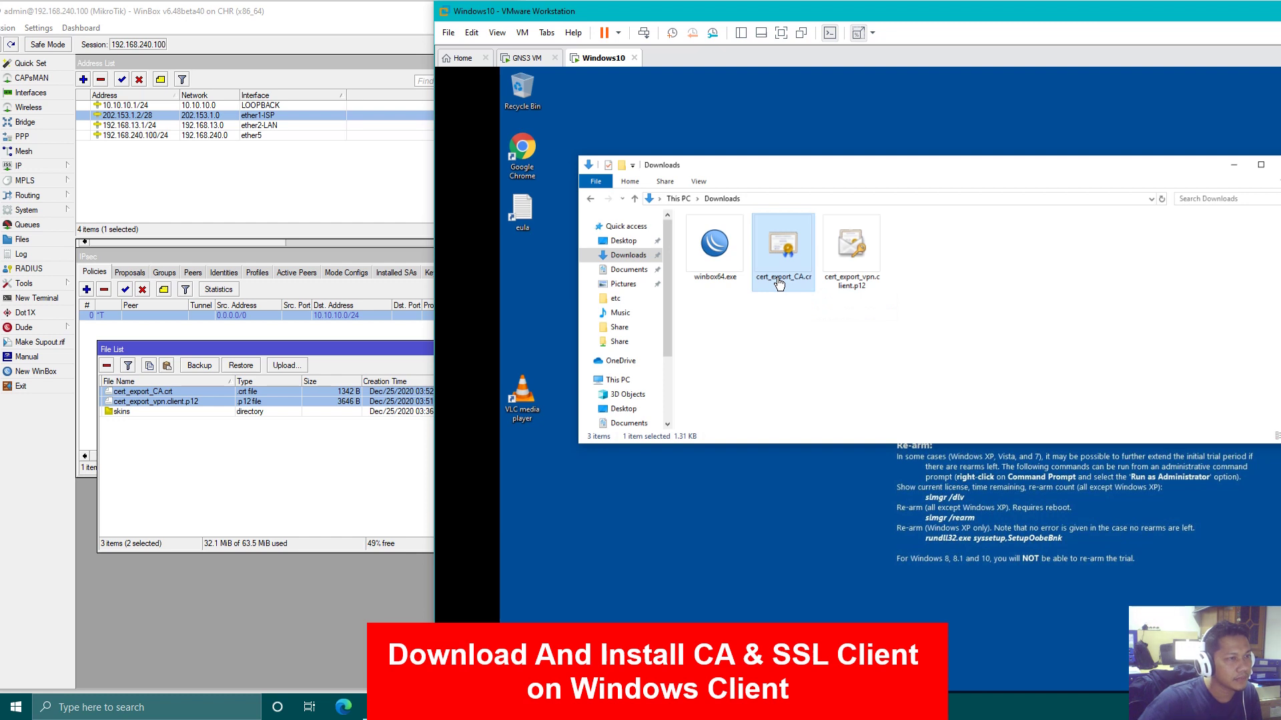
Start installing cert_export_CA.crt for the Local Machine and approve the system-change prompt
double_click(779, 285)
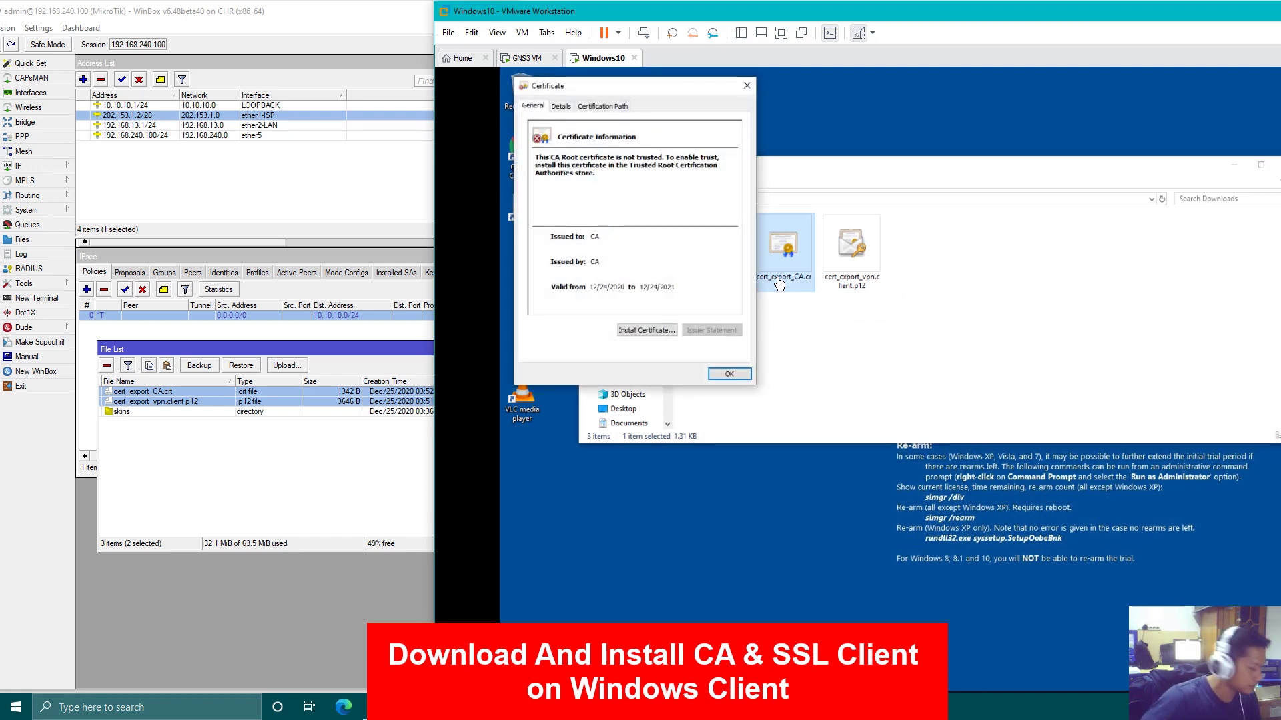
click(646, 331)
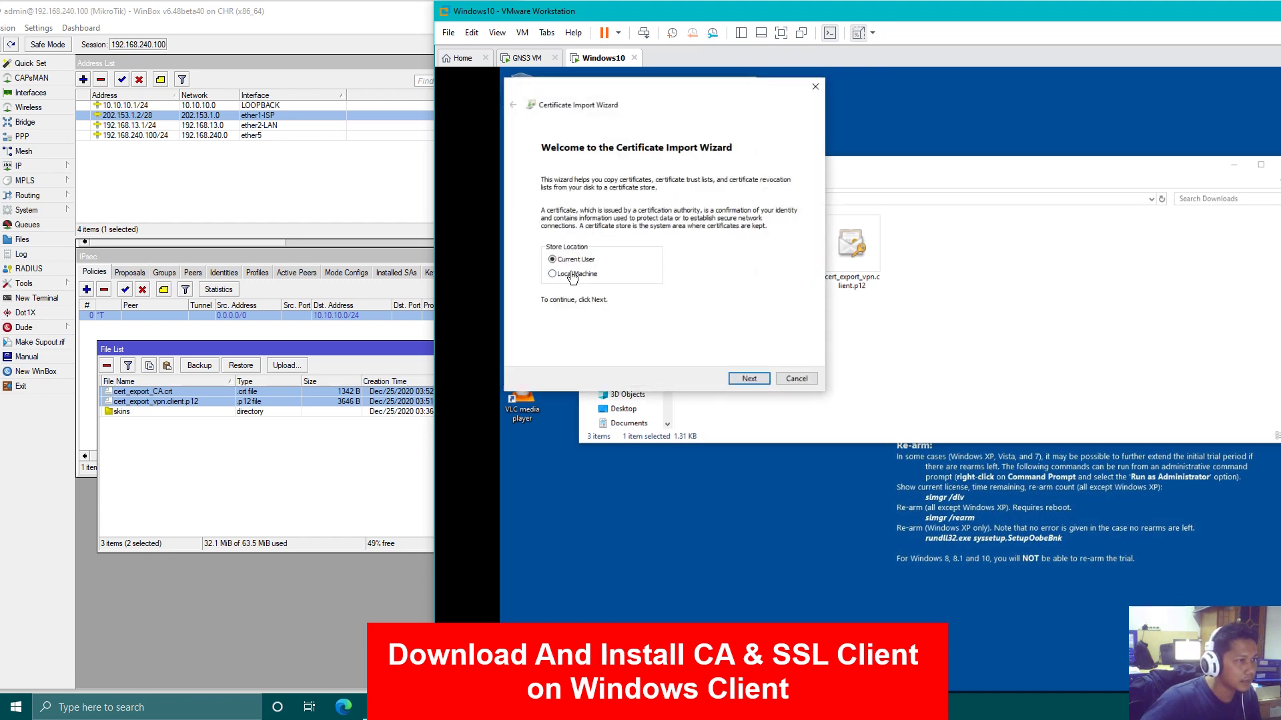
click(572, 275)
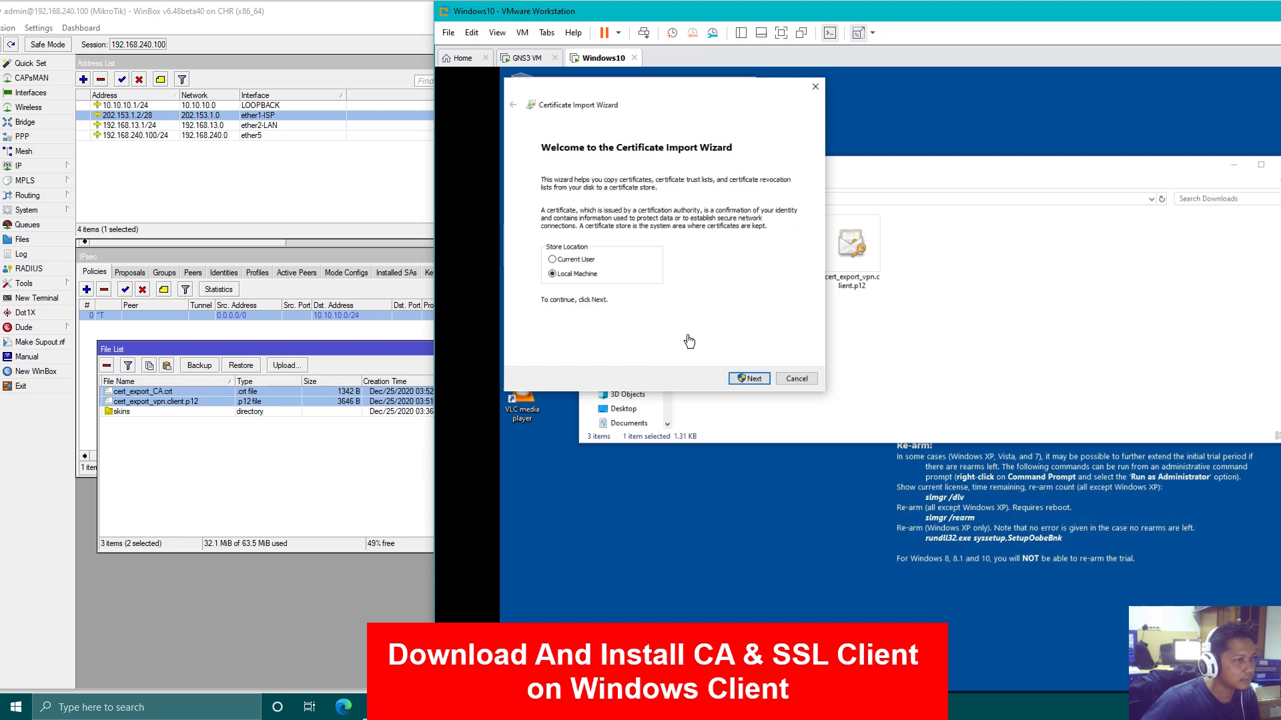
key(Return)
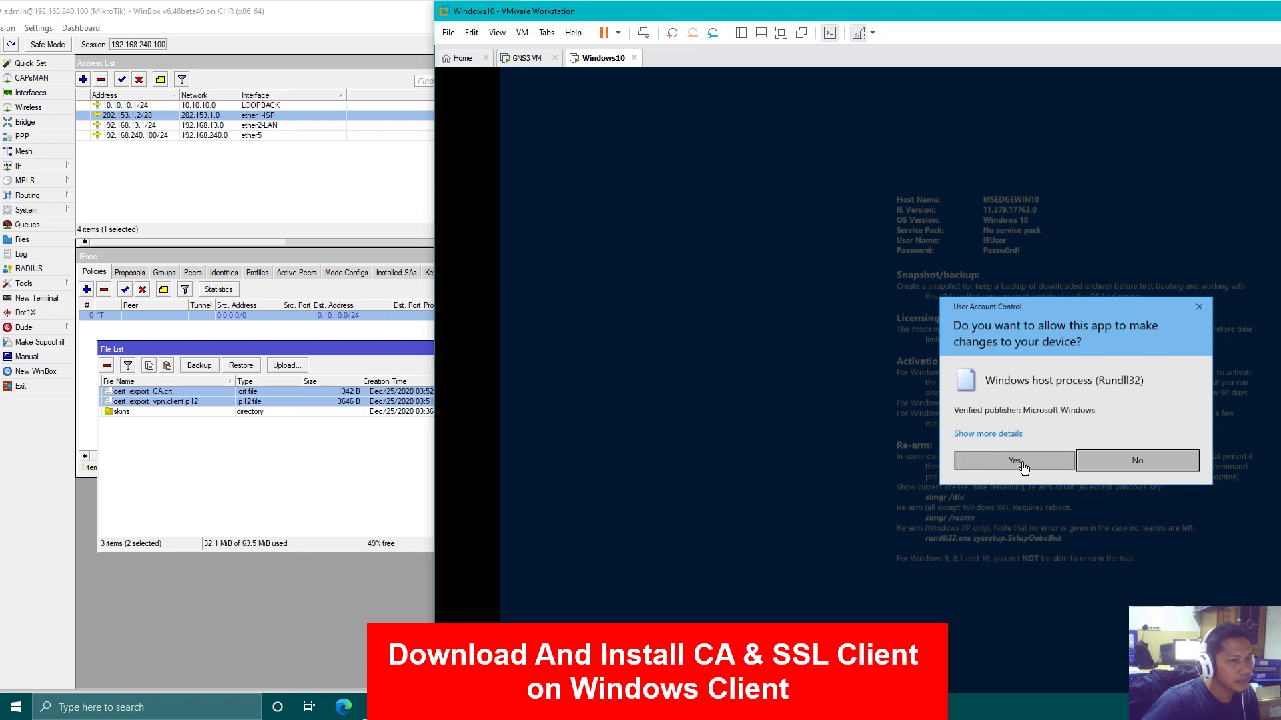
click(1003, 461)
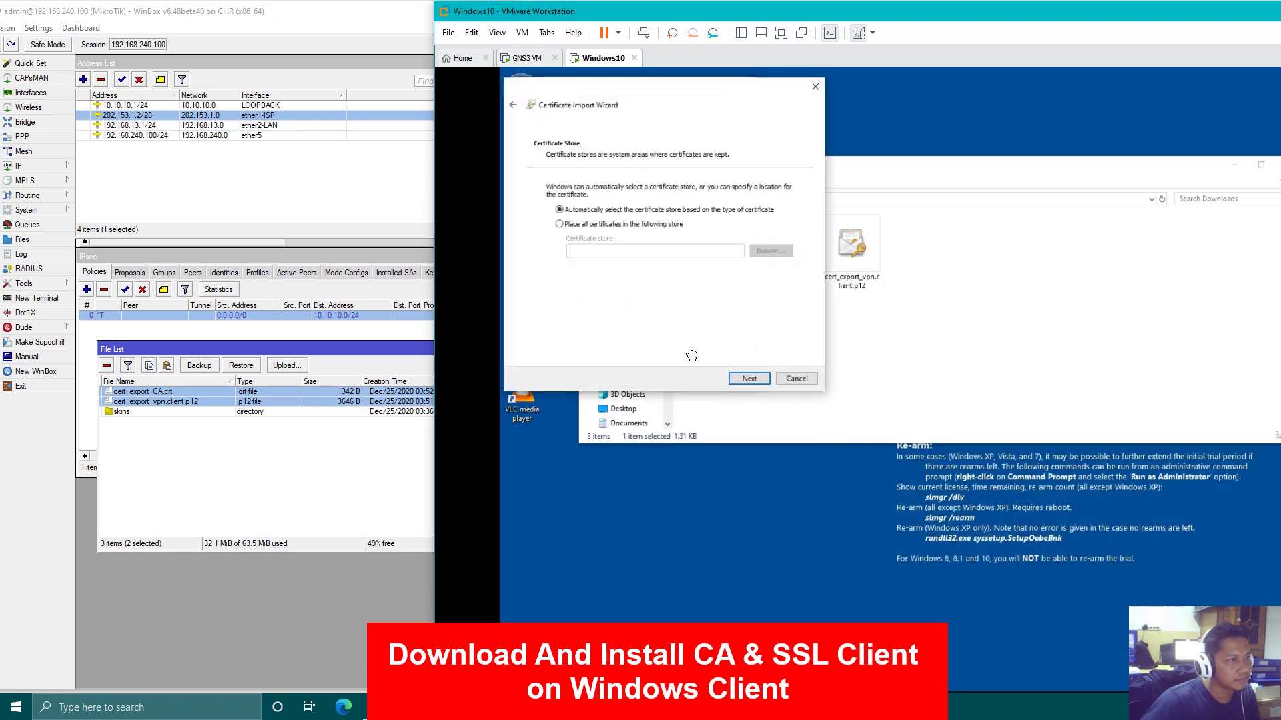
click(747, 377)
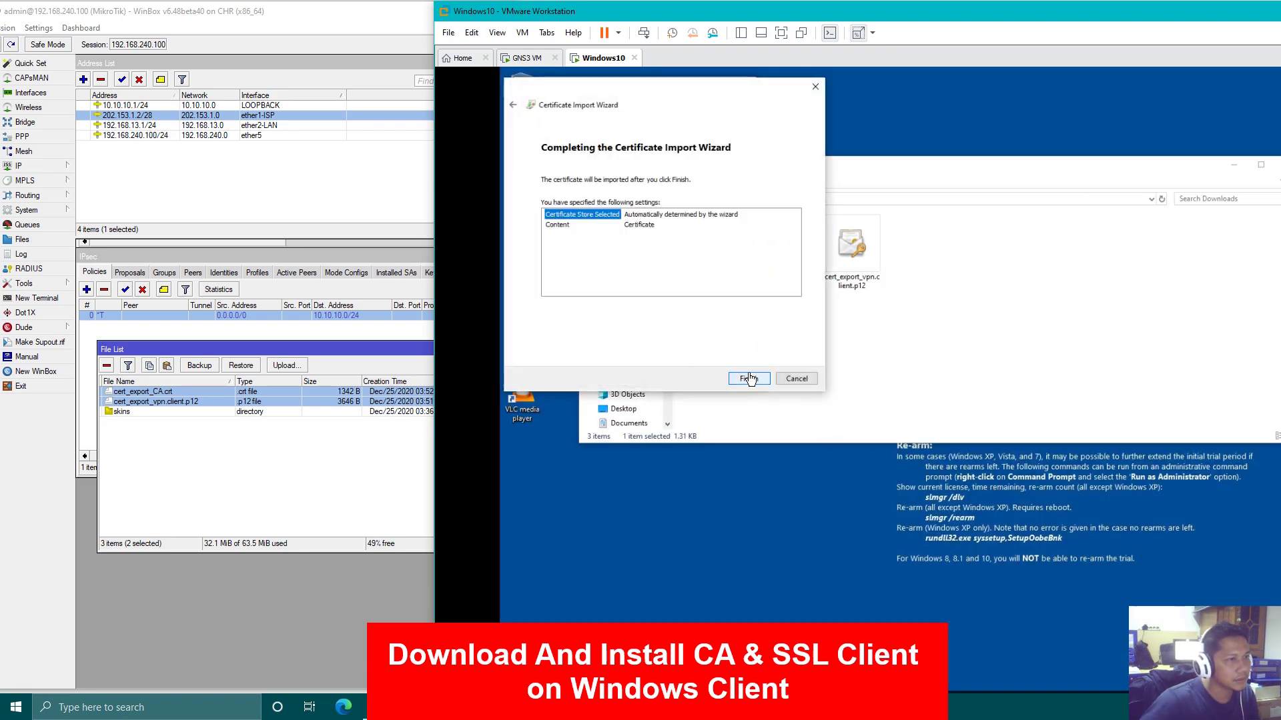
Keep automatic certificate store selection, finish the import, and dismiss the success and details windows
click(514, 105)
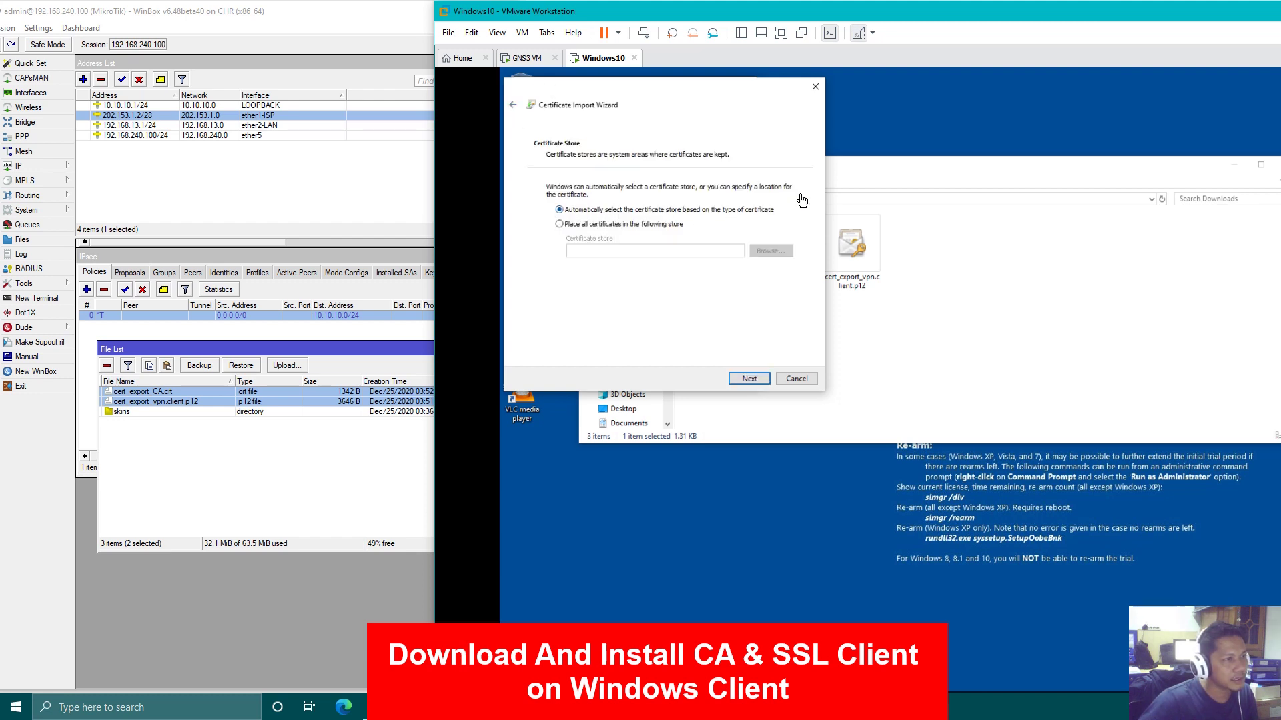
click(515, 106)
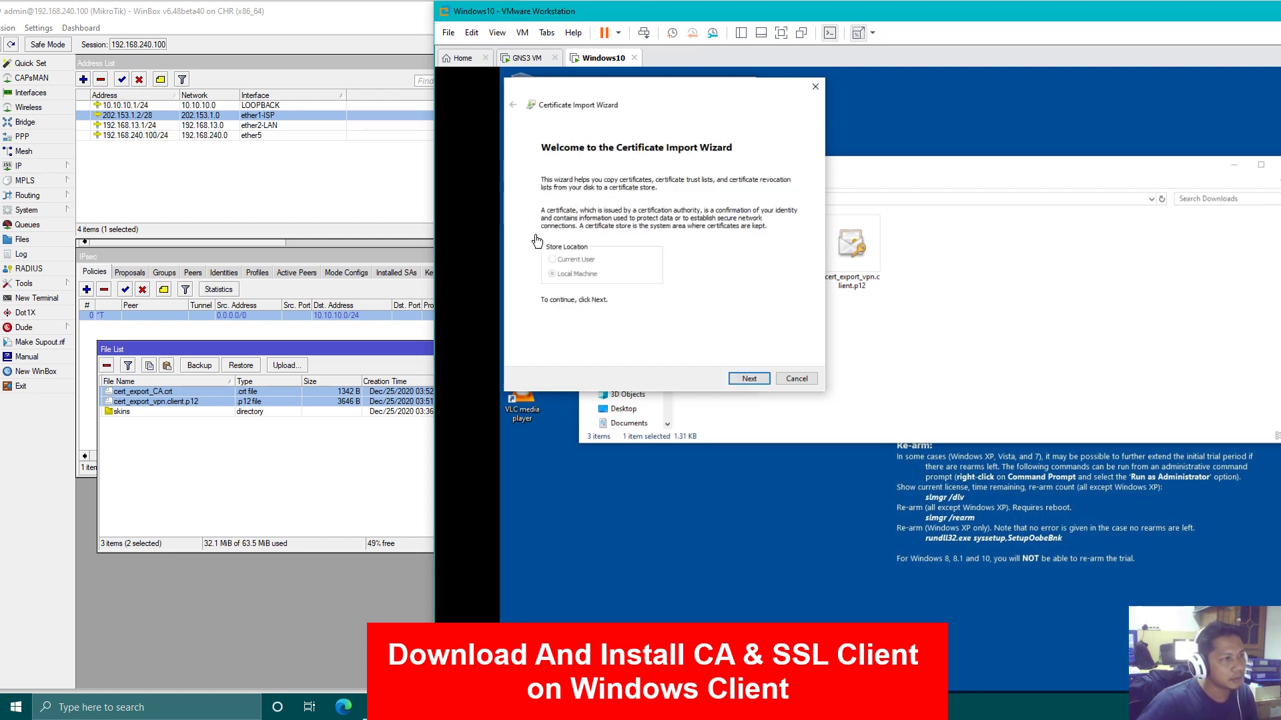
click(748, 378)
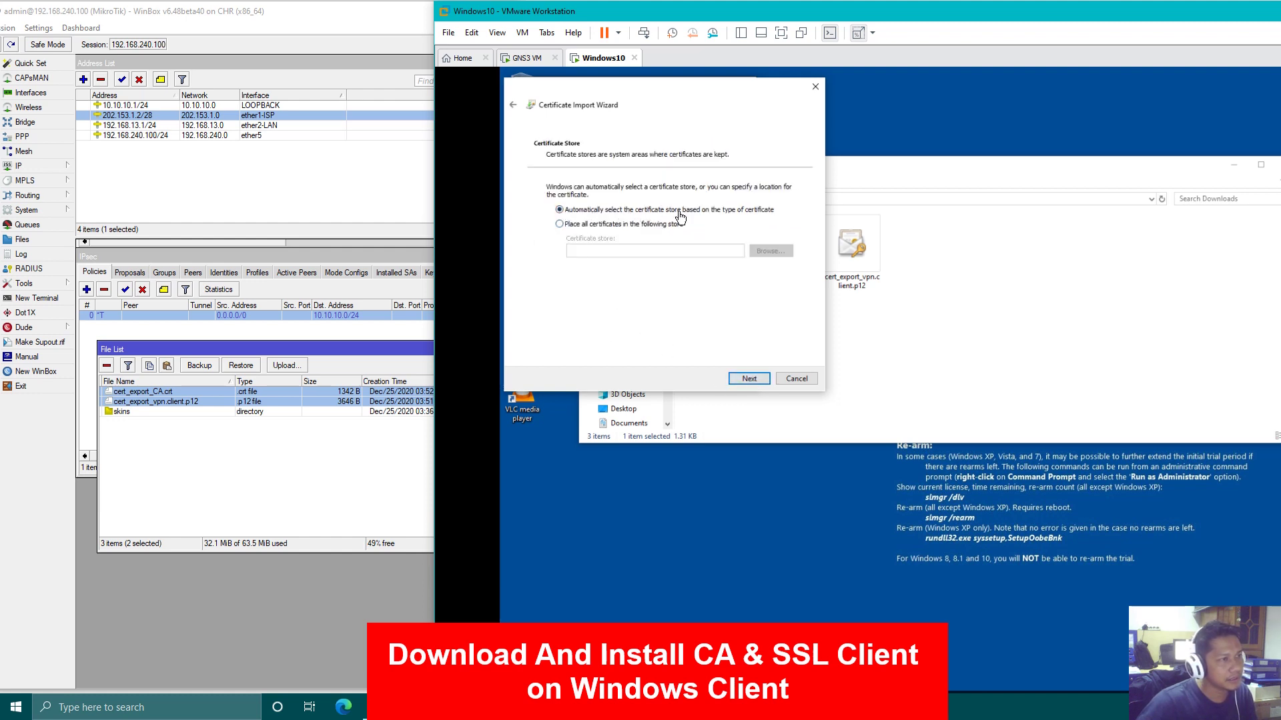
click(747, 378)
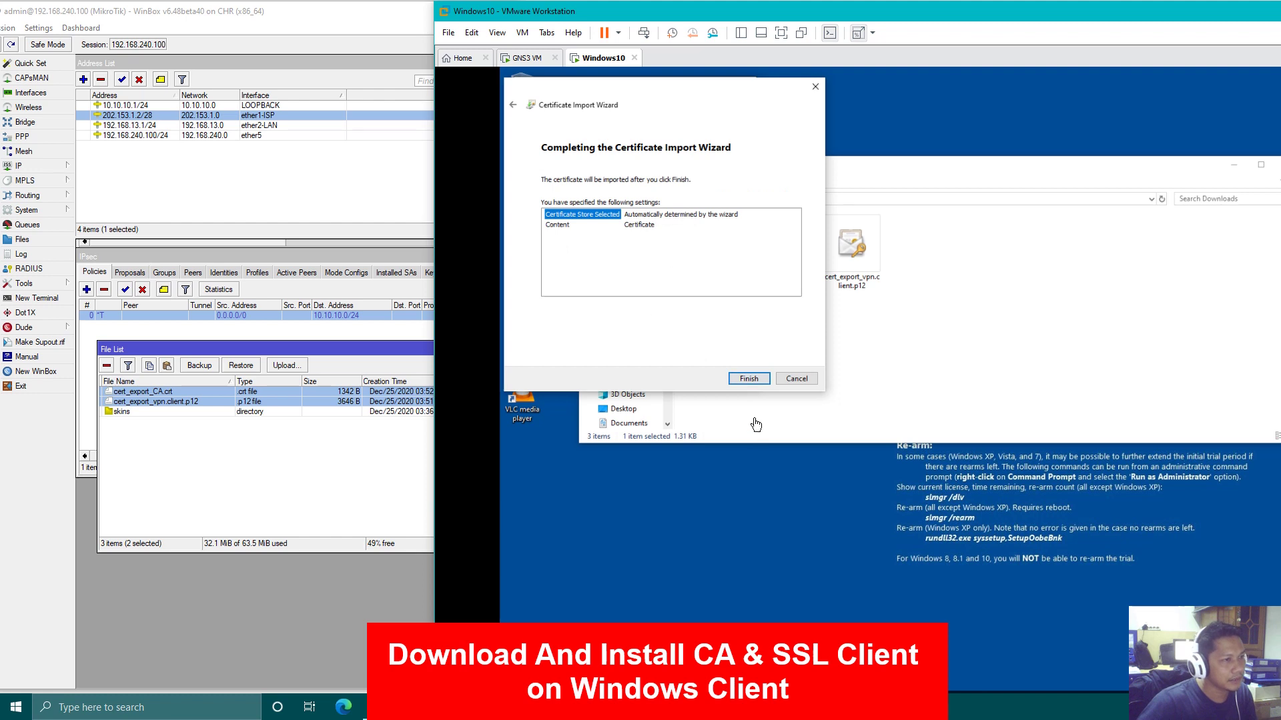
click(748, 379)
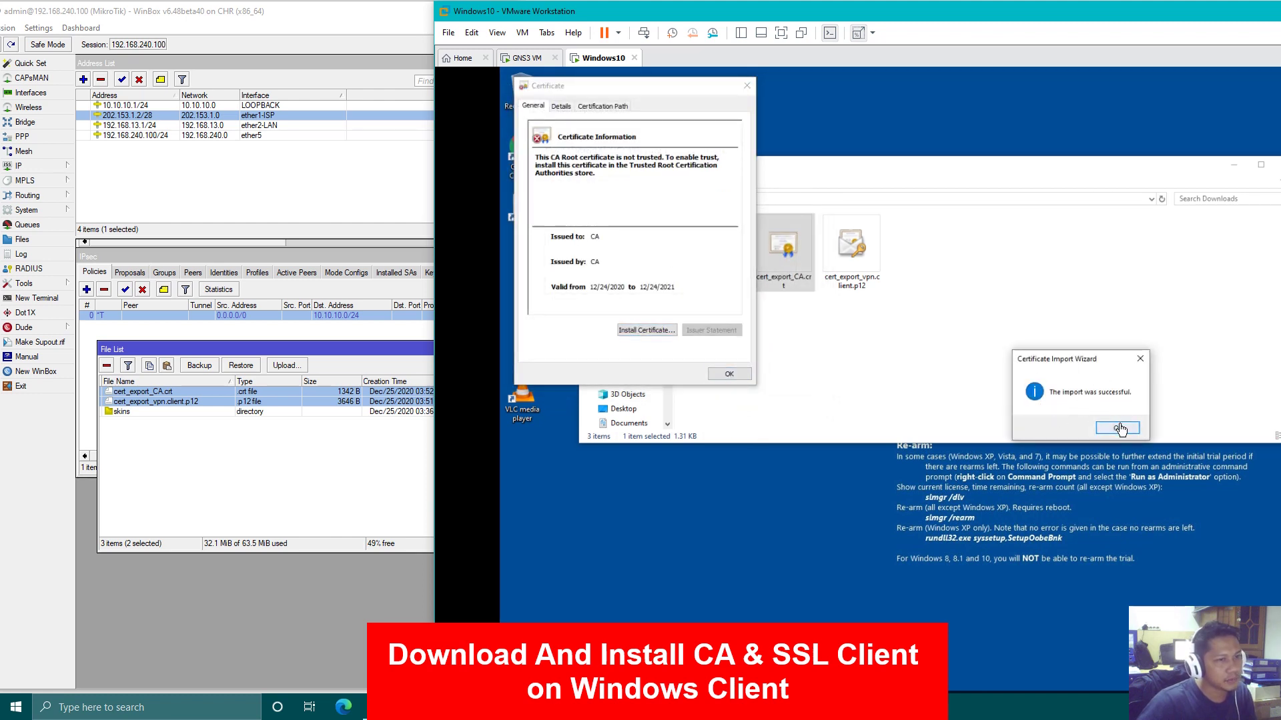
click(1118, 428)
click(738, 379)
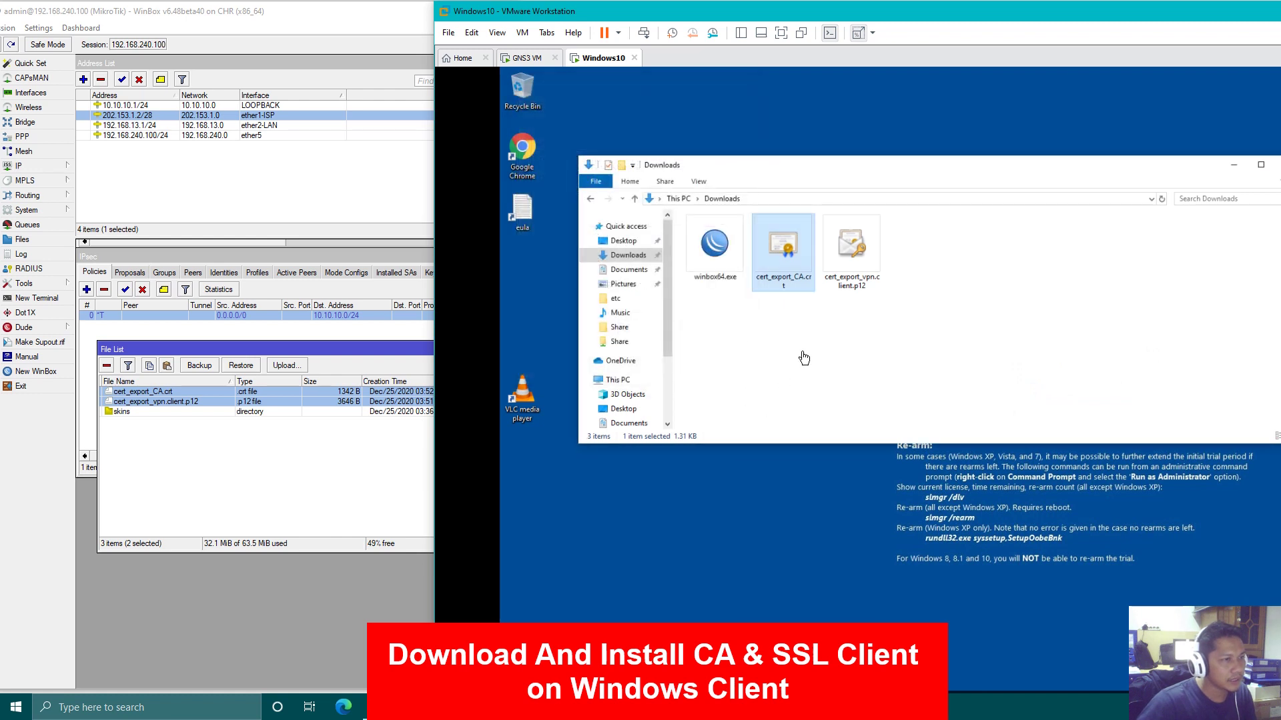
Open cert_export_vpn.client.p12 in the import wizard for Local Machine and approve the UAC prompt
click(852, 259)
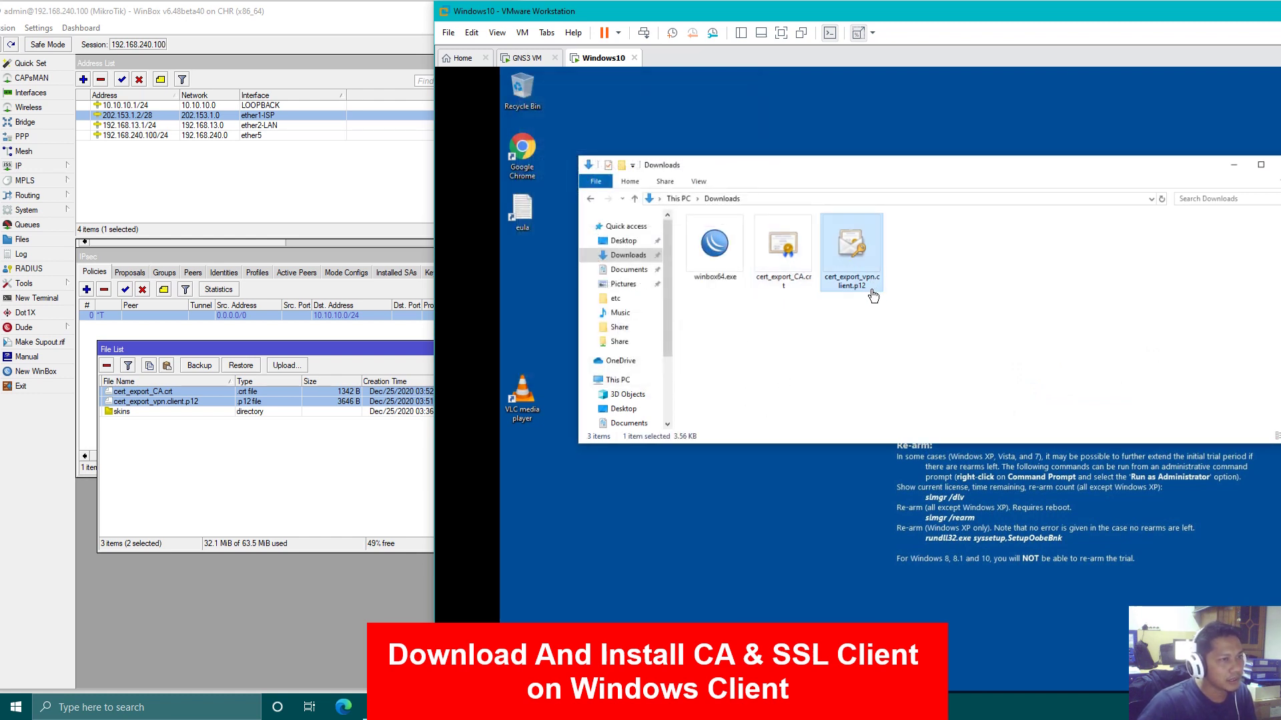
double_click(861, 277)
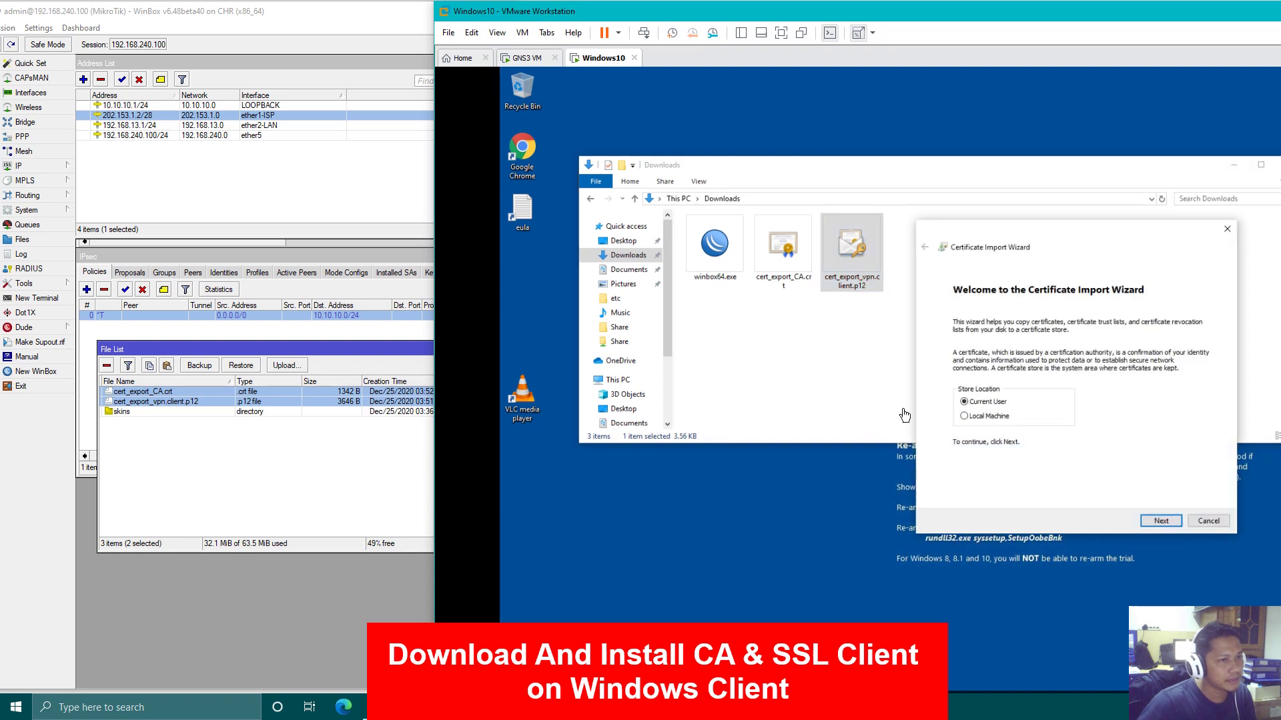
drag(1021, 240, 811, 314)
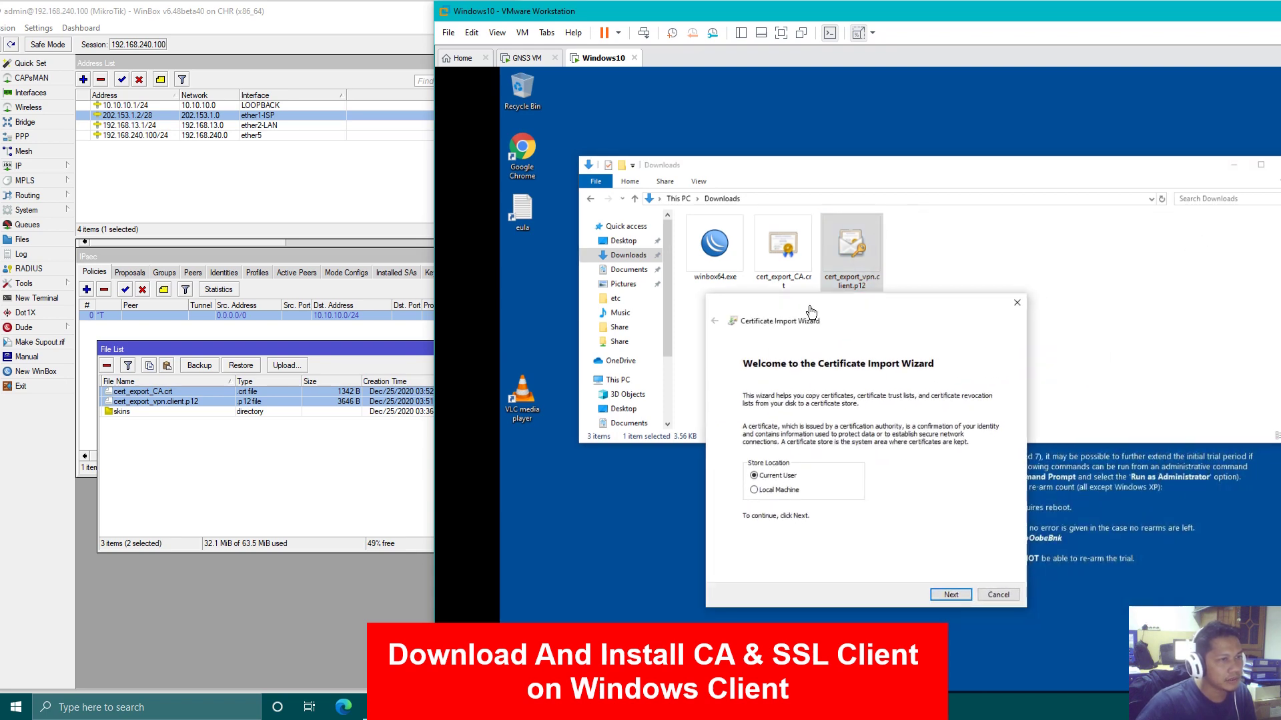
click(768, 493)
click(953, 594)
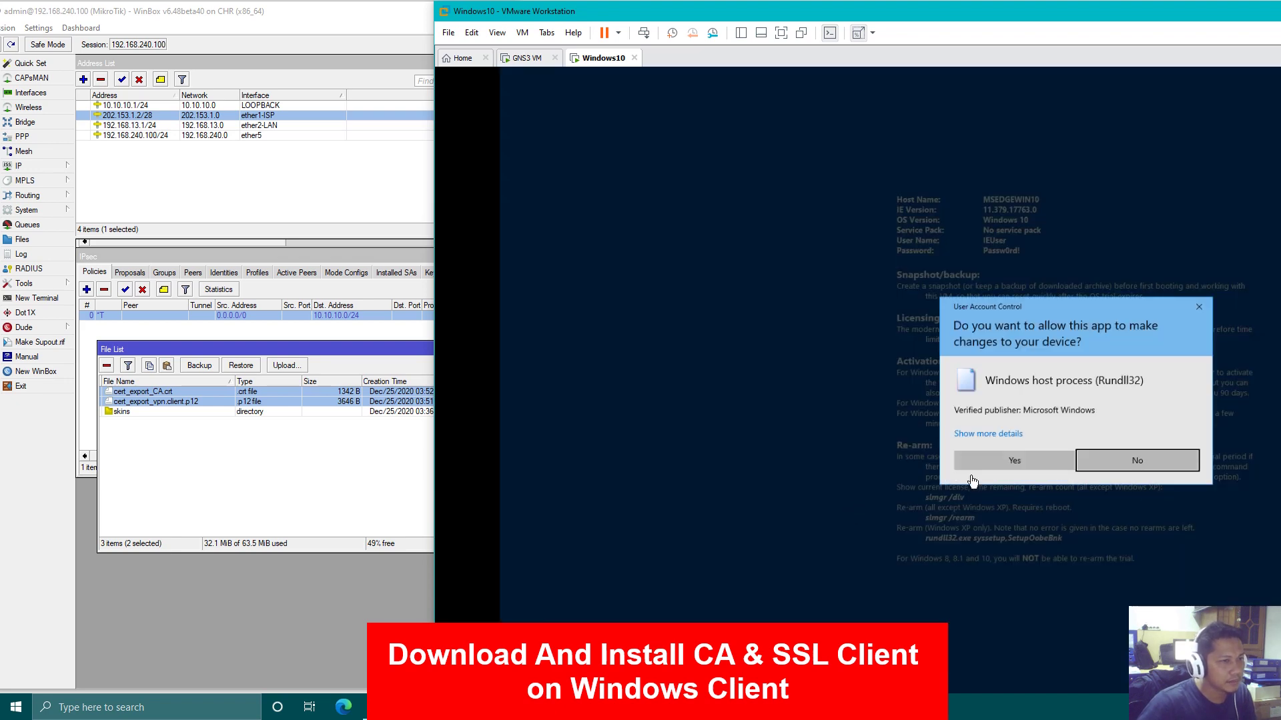
click(1015, 461)
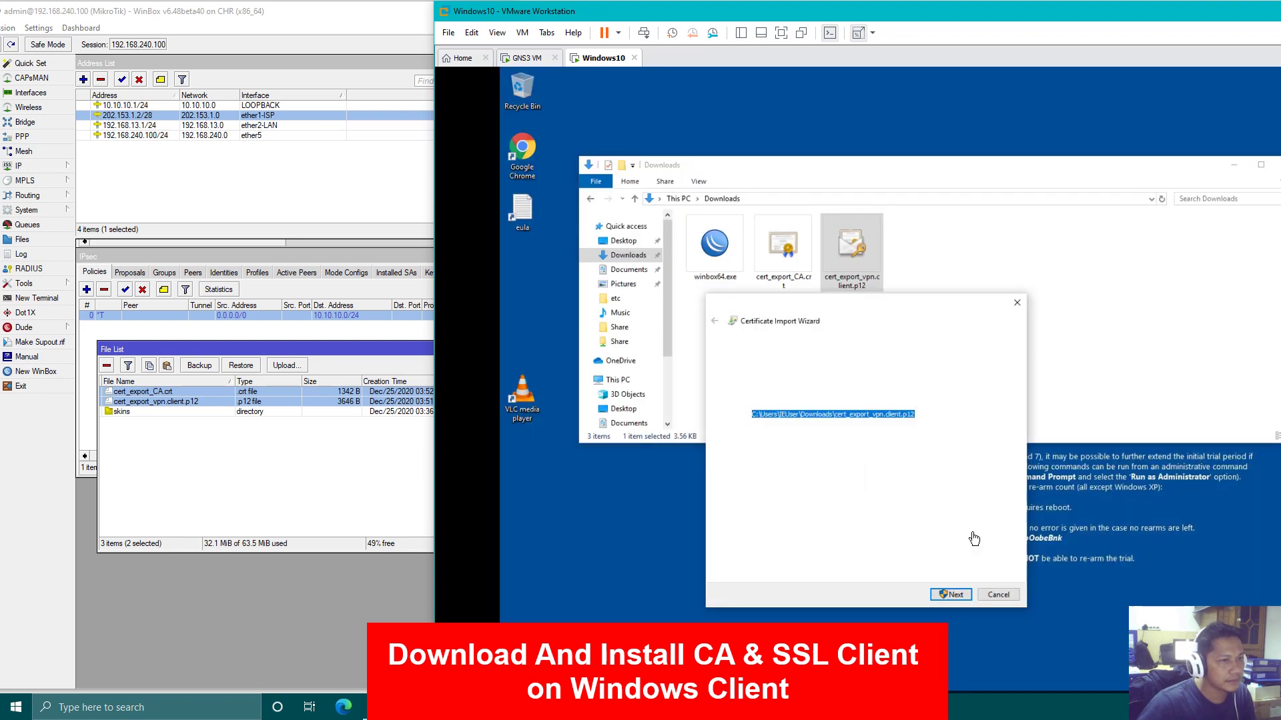
drag(1050, 231, 766, 312)
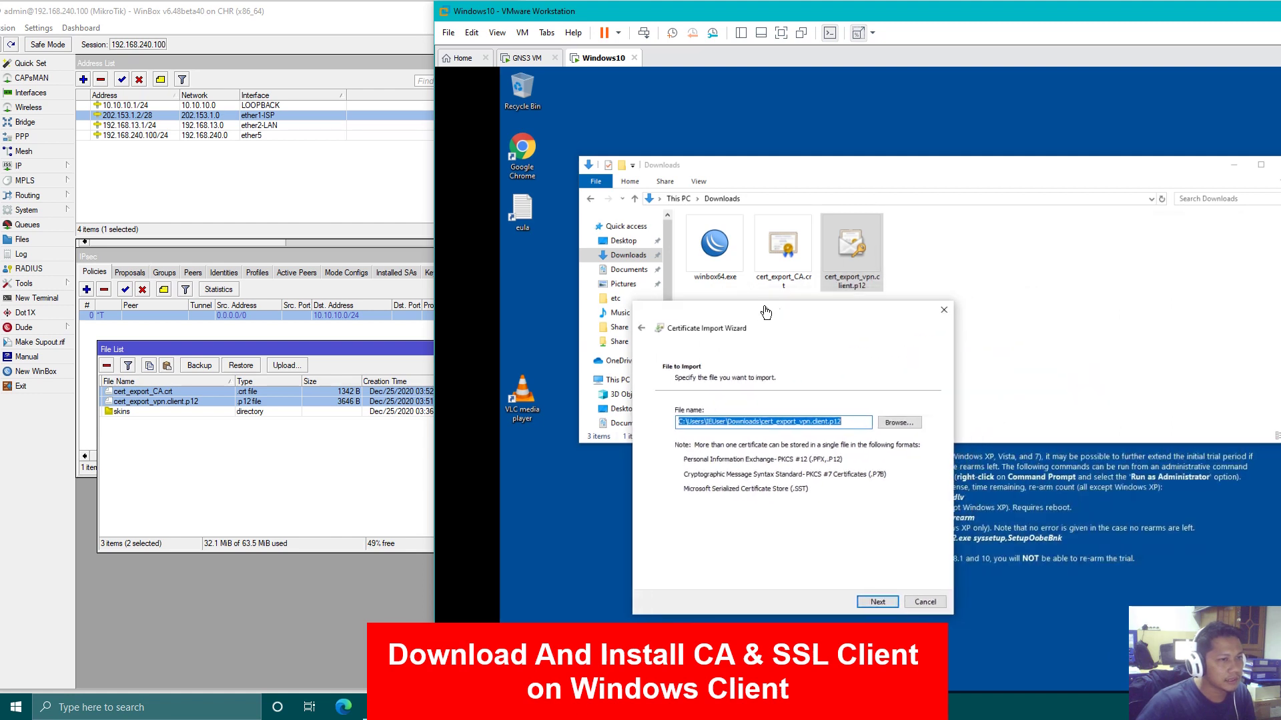
click(884, 605)
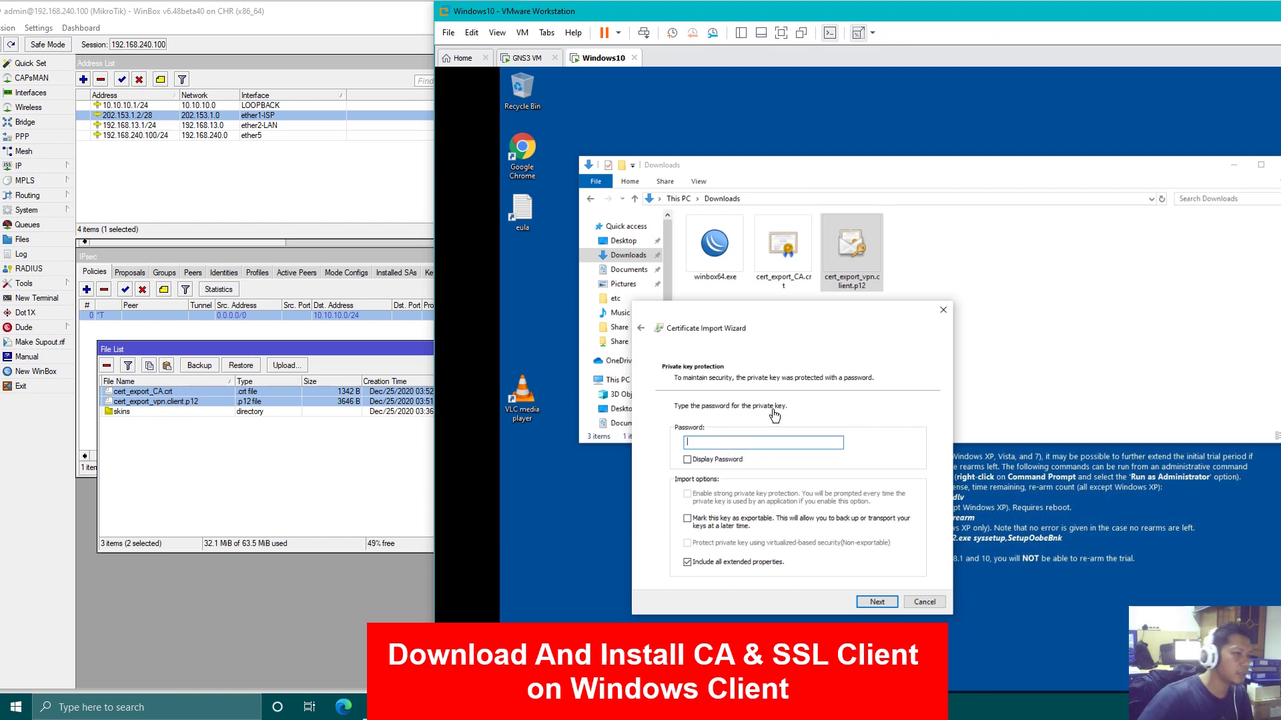
Enter the private-key password, let Windows choose the store, and finish the import
text(12)
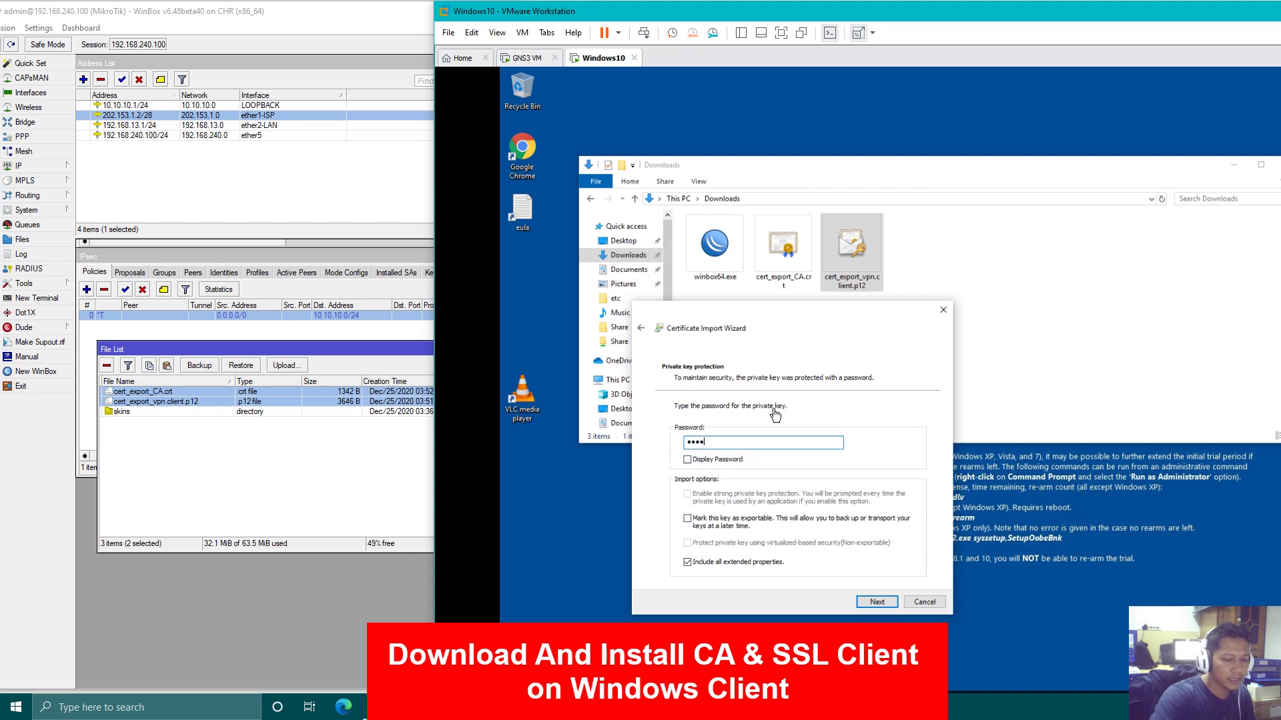
text(8)
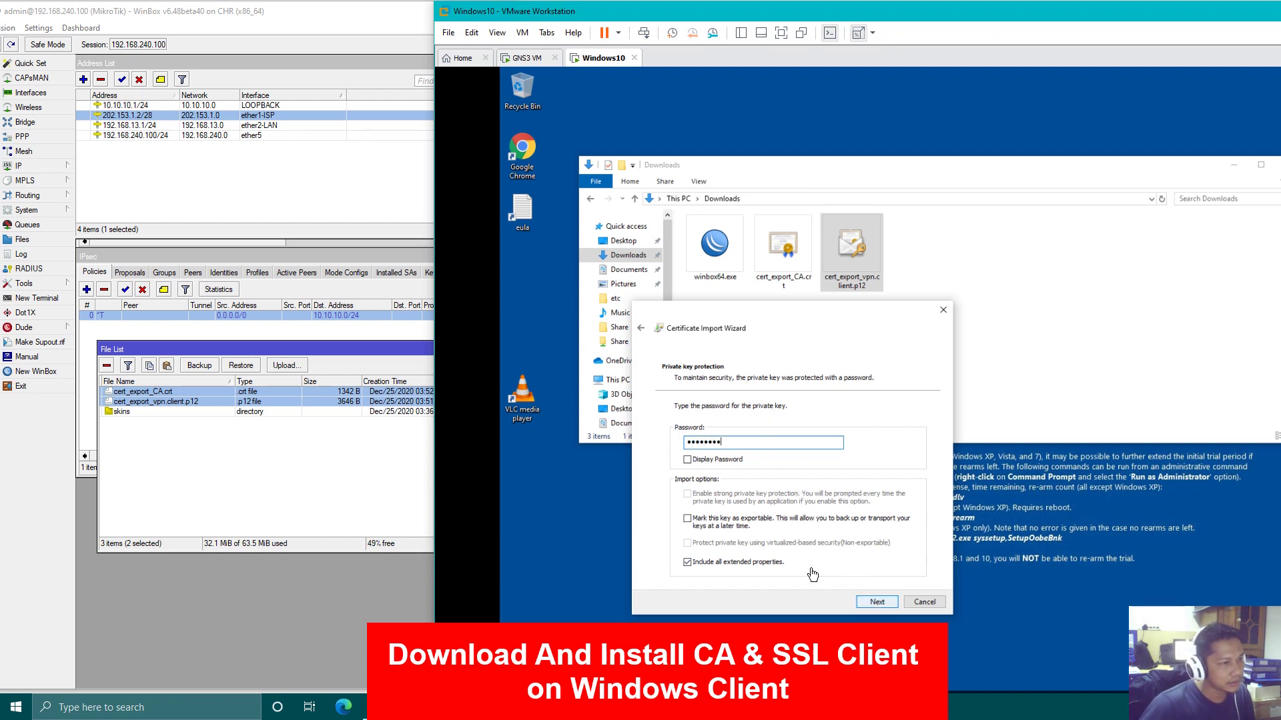
click(693, 460)
drag(727, 448, 651, 449)
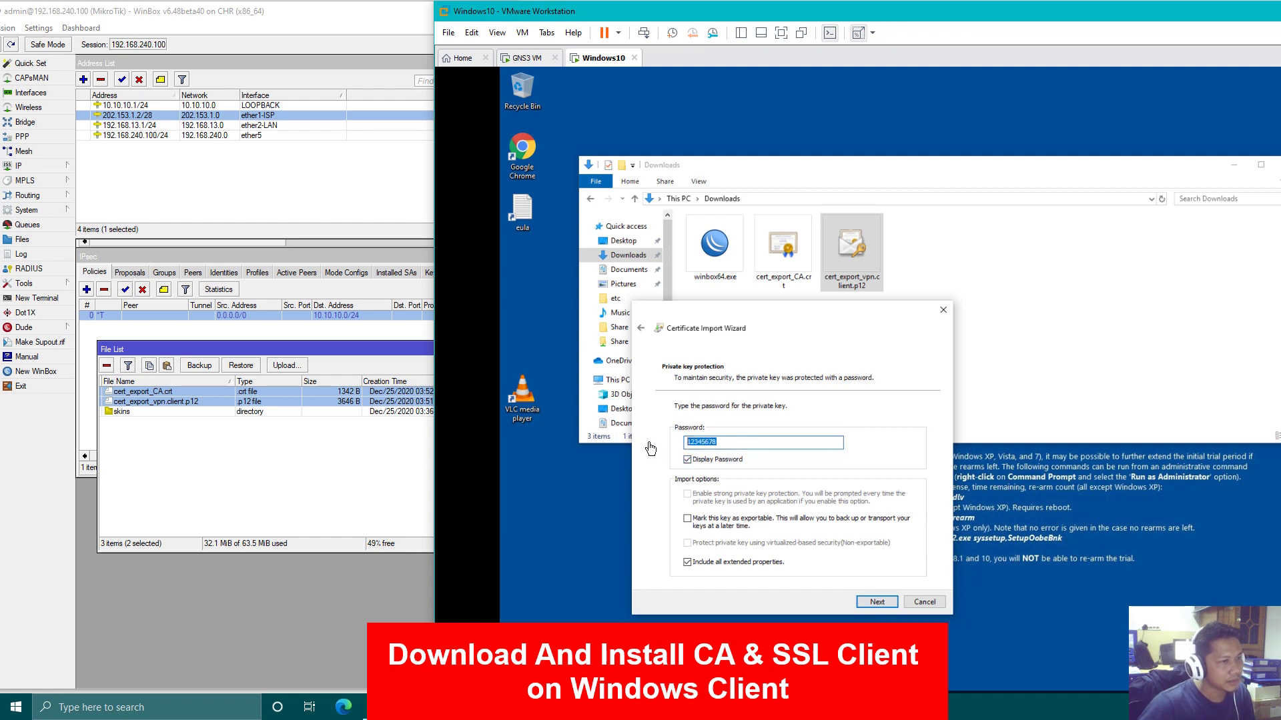
click(721, 458)
click(878, 603)
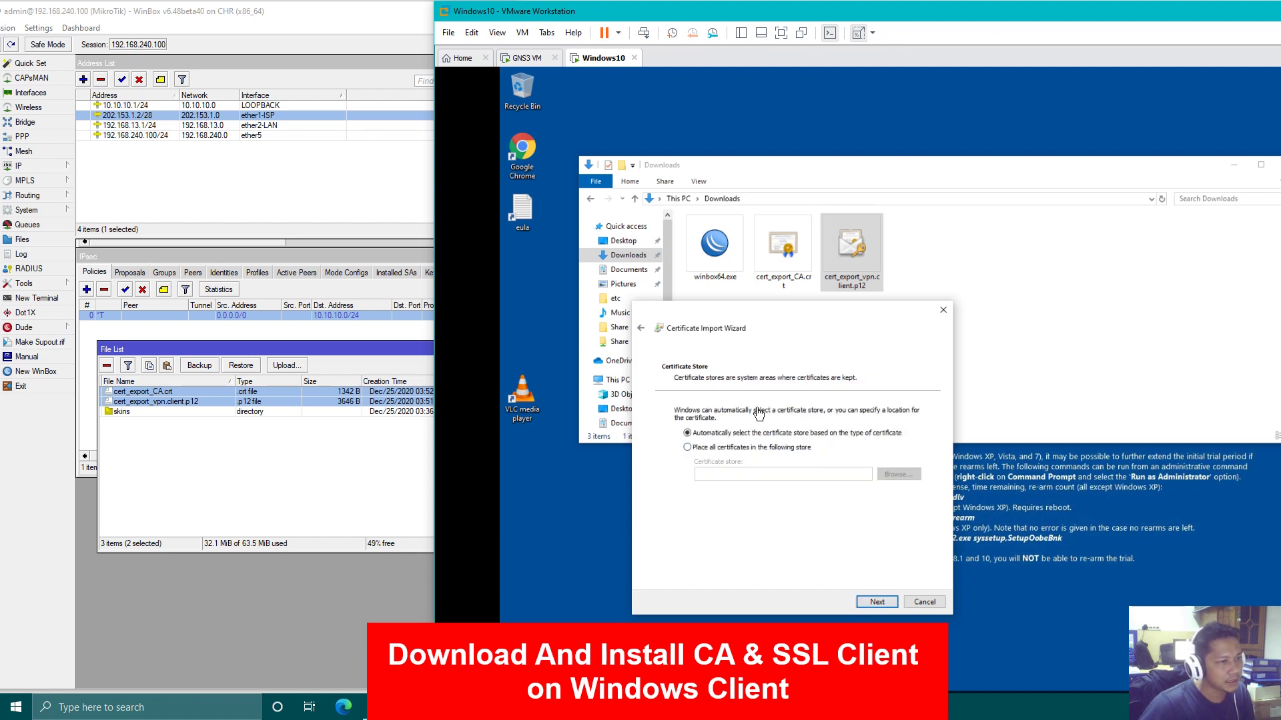
click(877, 603)
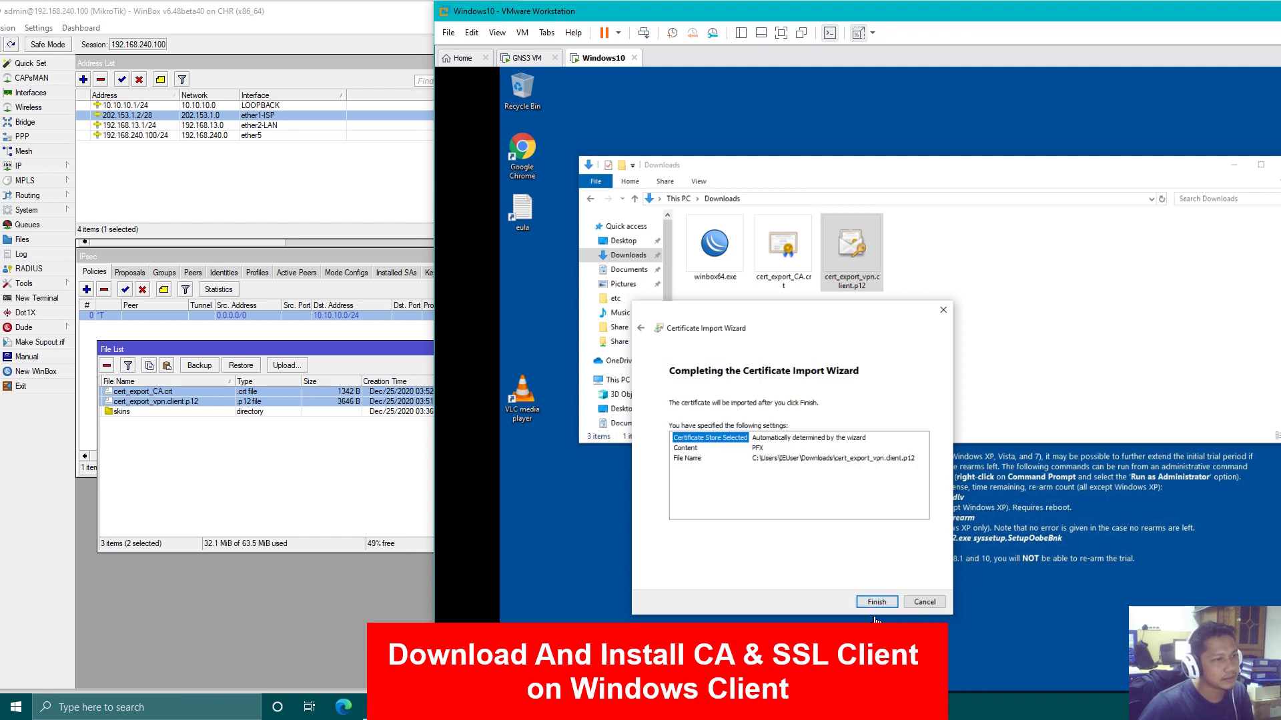
click(877, 602)
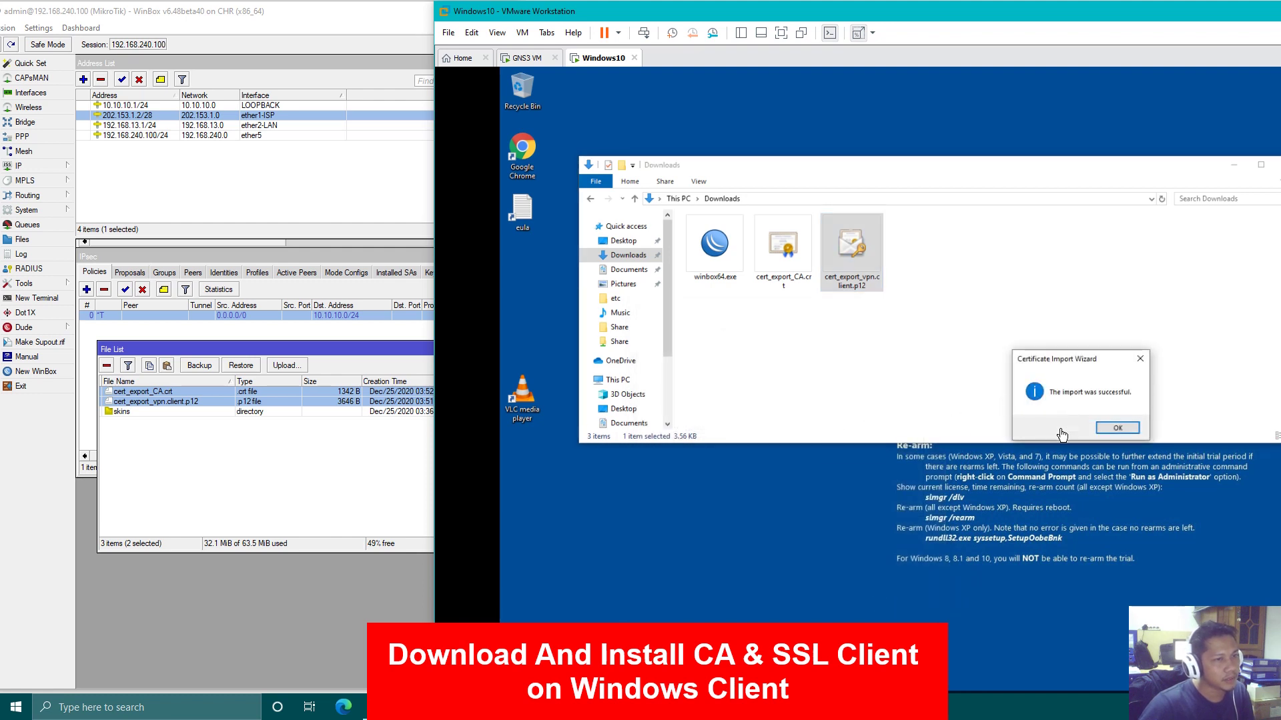
click(1126, 429)
Close the Downloads window and resize the VMware window so it sits beside WinBox
drag(1053, 170, 984, 169)
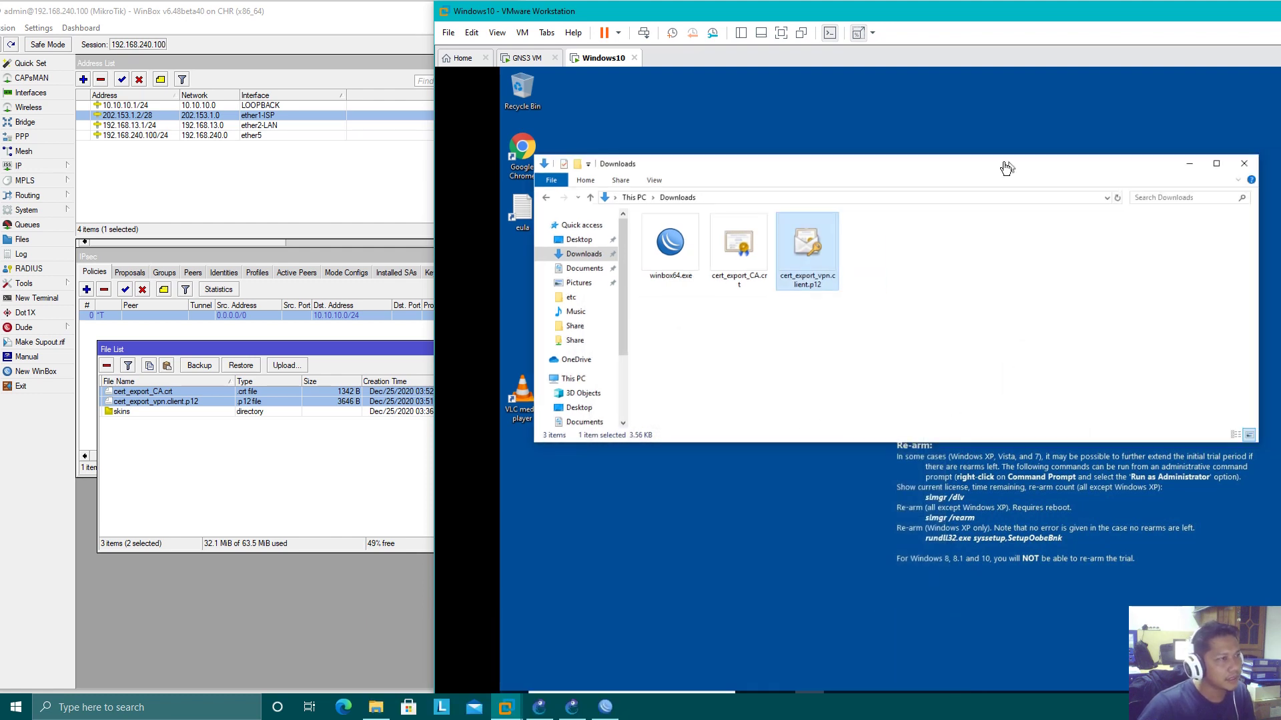
click(1216, 164)
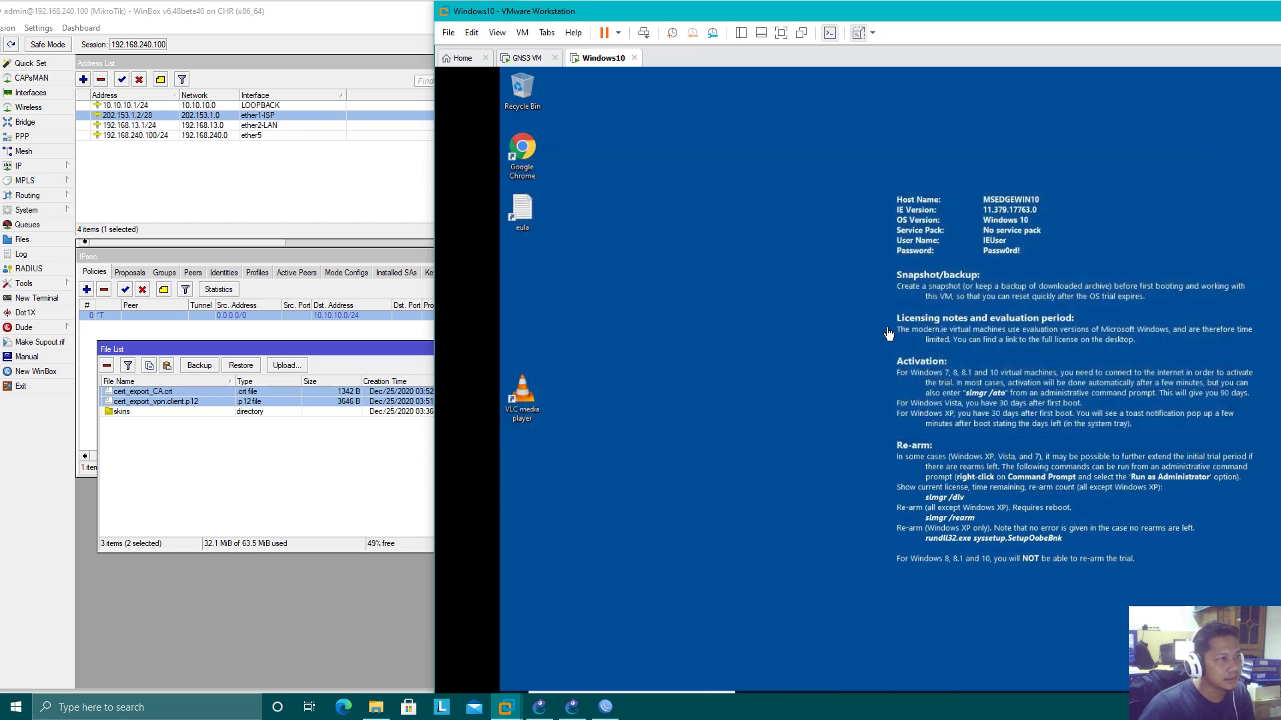
drag(620, 10, 711, 19)
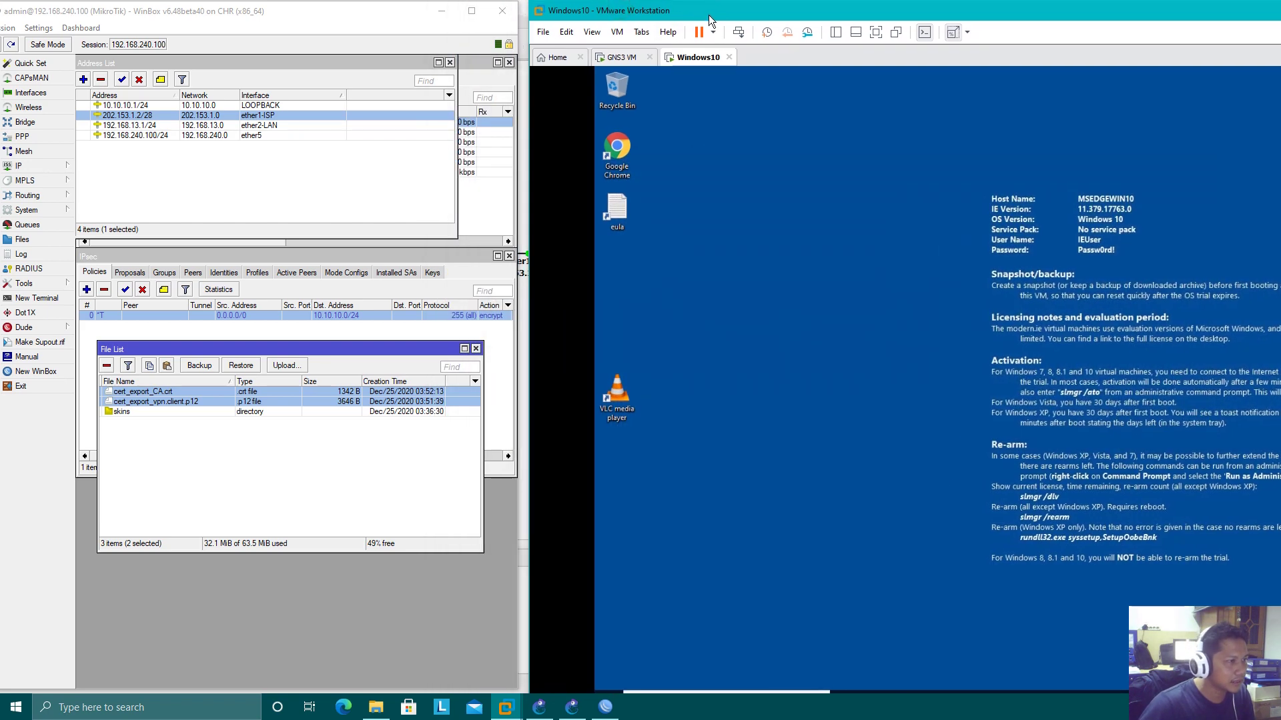
drag(1095, 17, 962, 6)
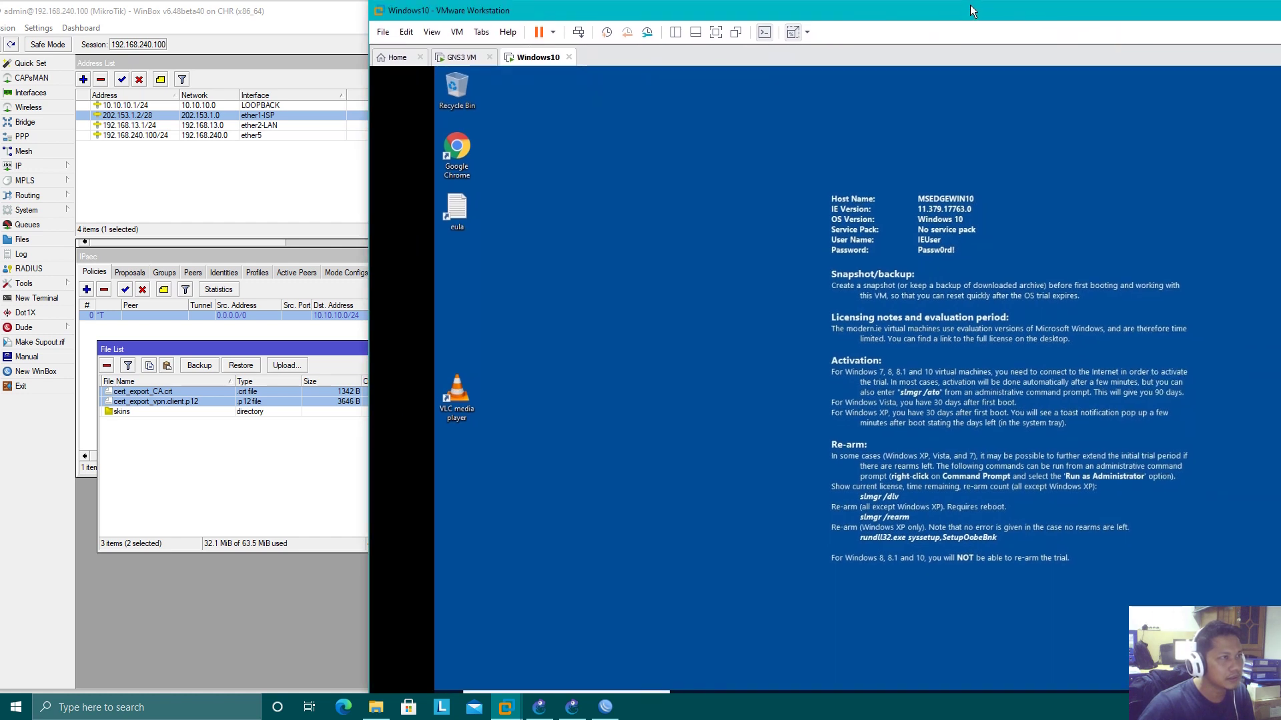
drag(970, 6, 1035, 38)
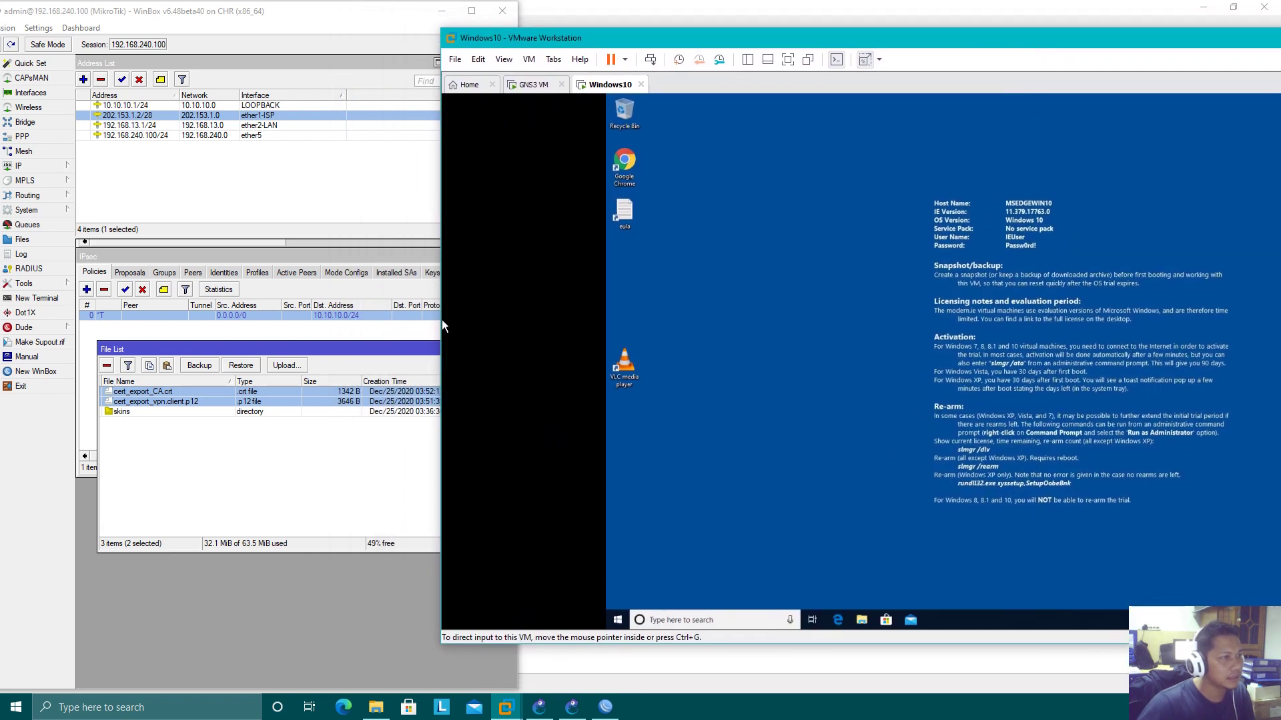
drag(439, 317, 748, 331)
drag(974, 34, 598, 32)
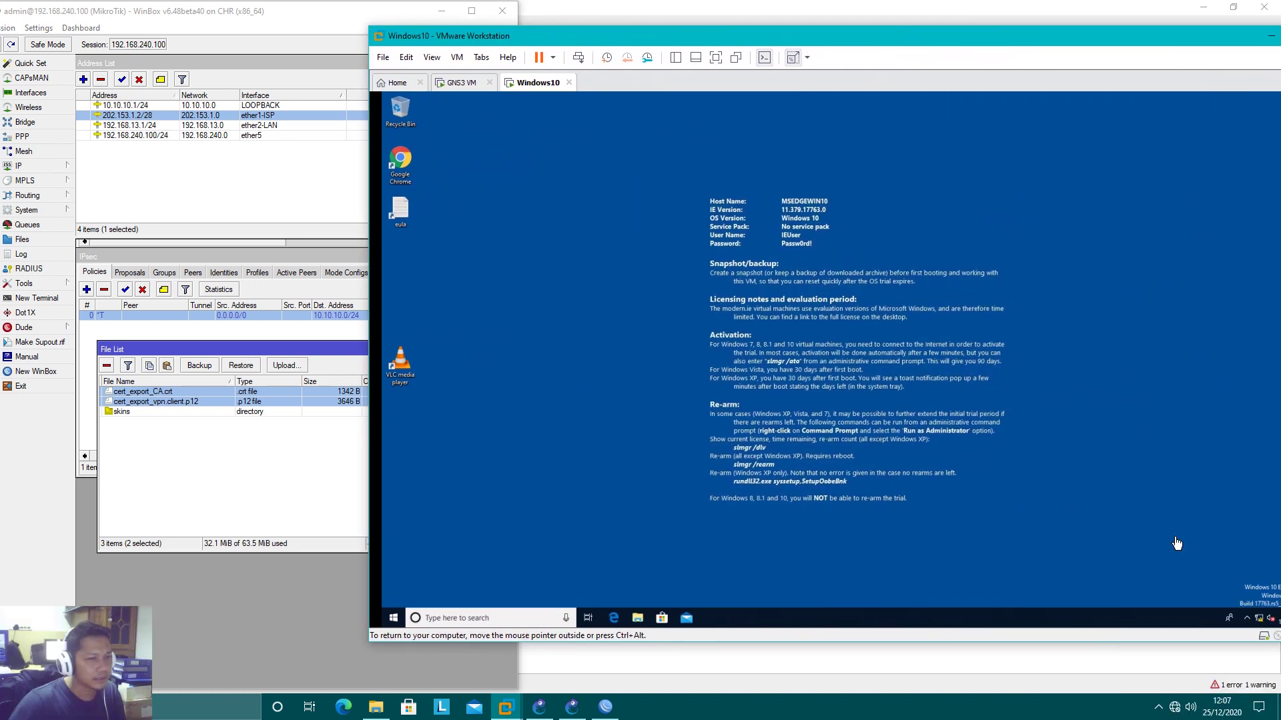
Go from the tray's Network & Internet settings to adapter options, then Control Panel's Network and Internet page
right_click(1259, 623)
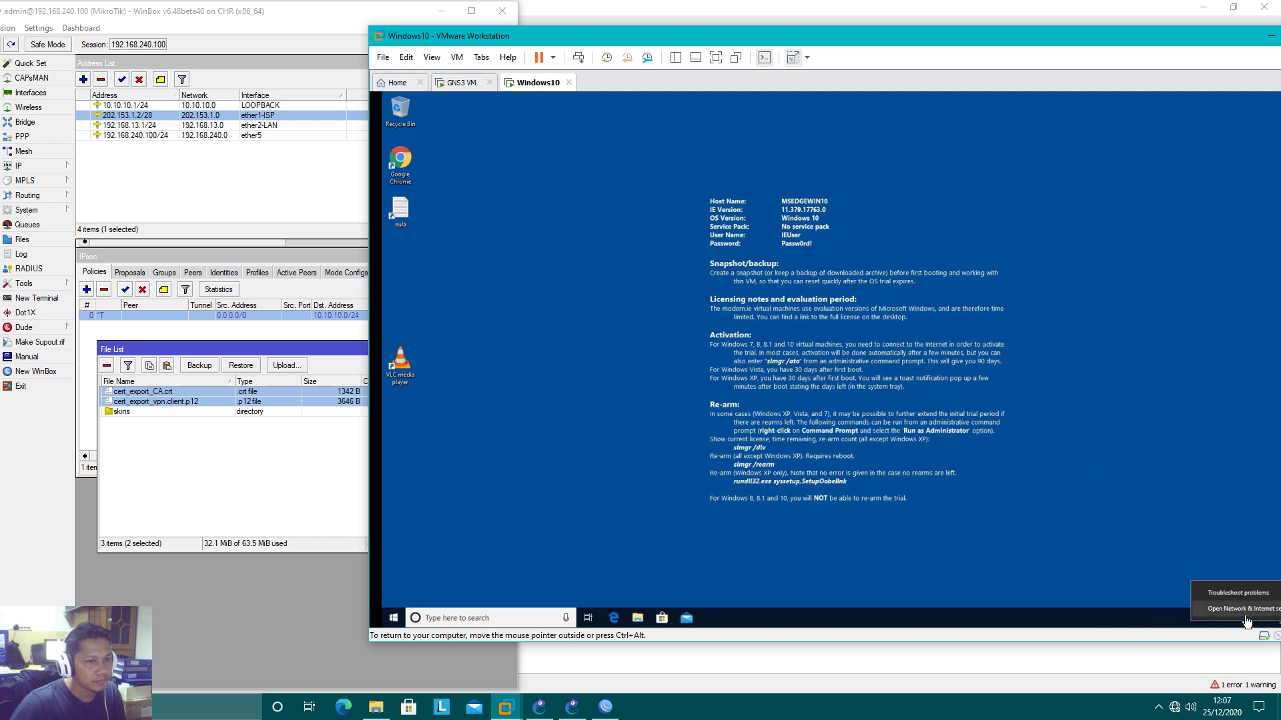
click(1241, 609)
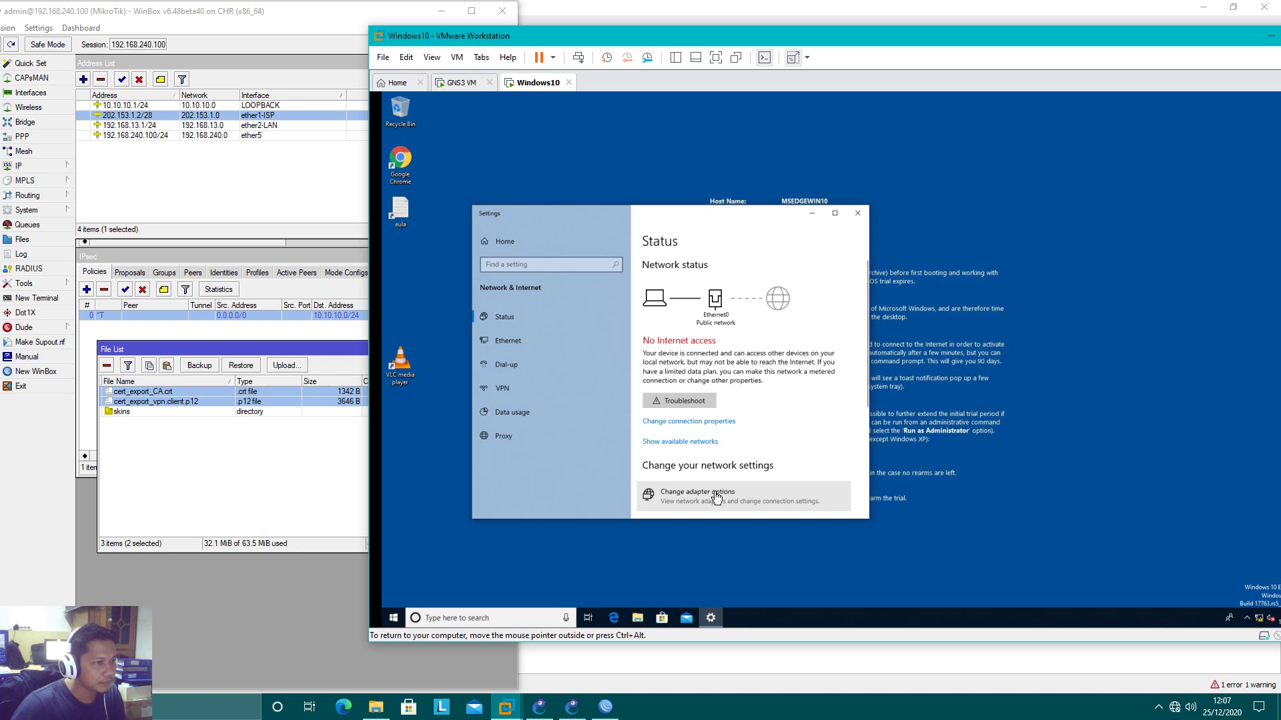
click(697, 495)
click(487, 486)
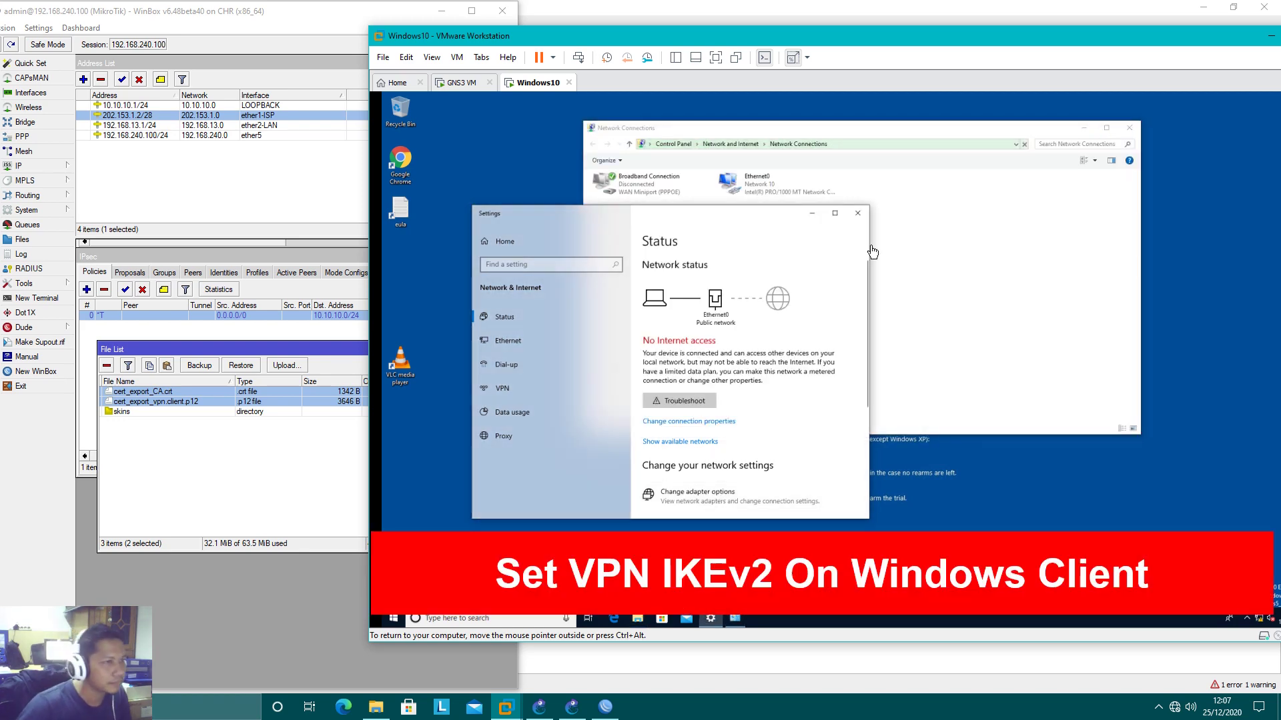
click(857, 213)
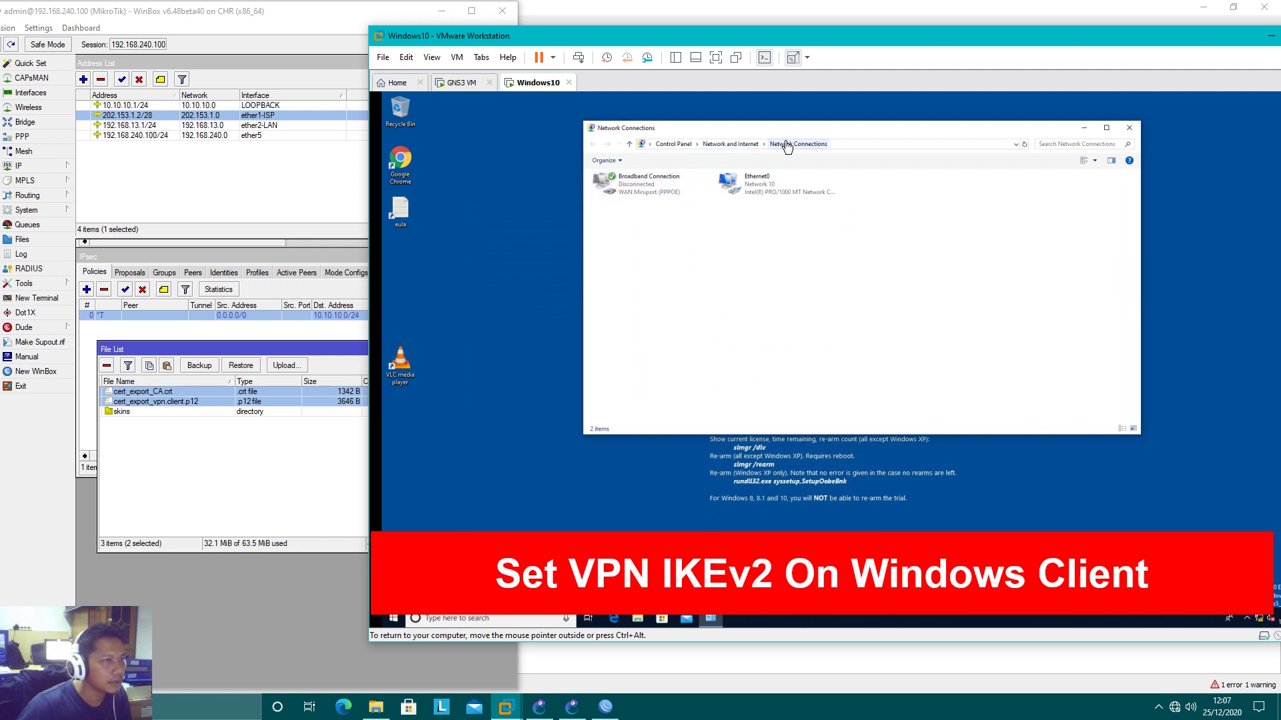
click(721, 145)
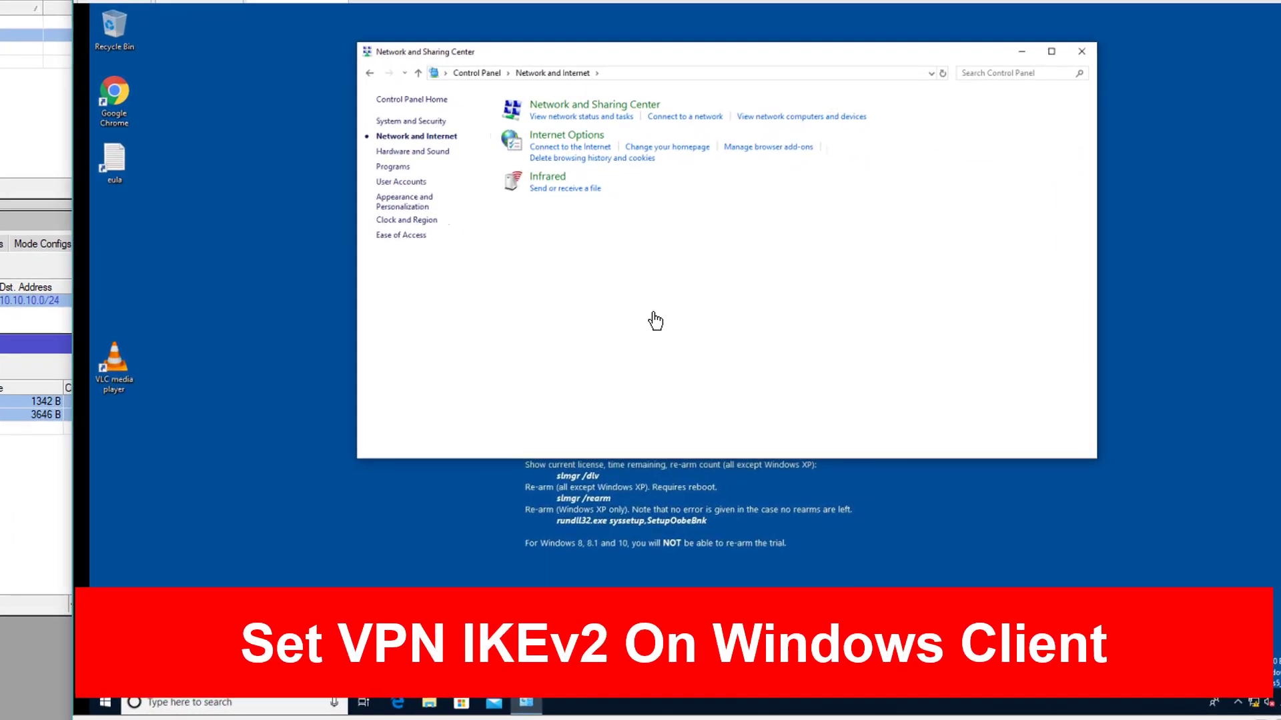
From Network and Sharing Center, start a workplace connection using VPN over the internet
click(748, 162)
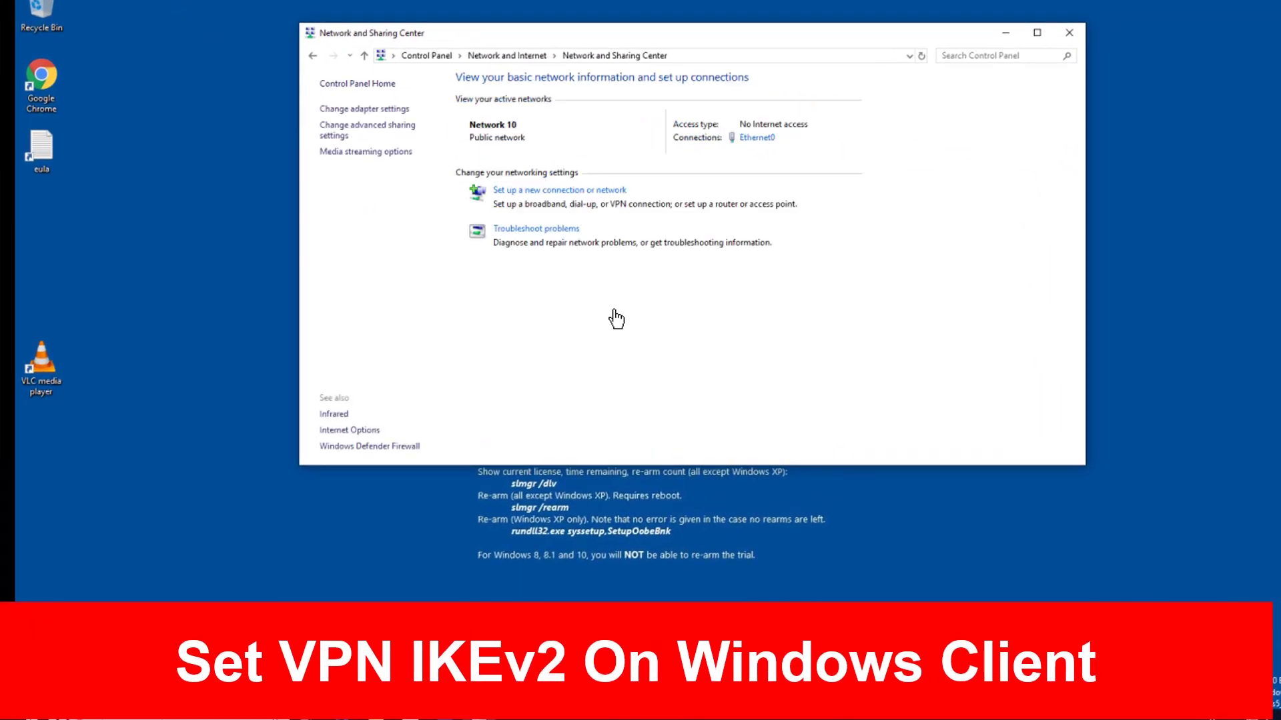
click(572, 193)
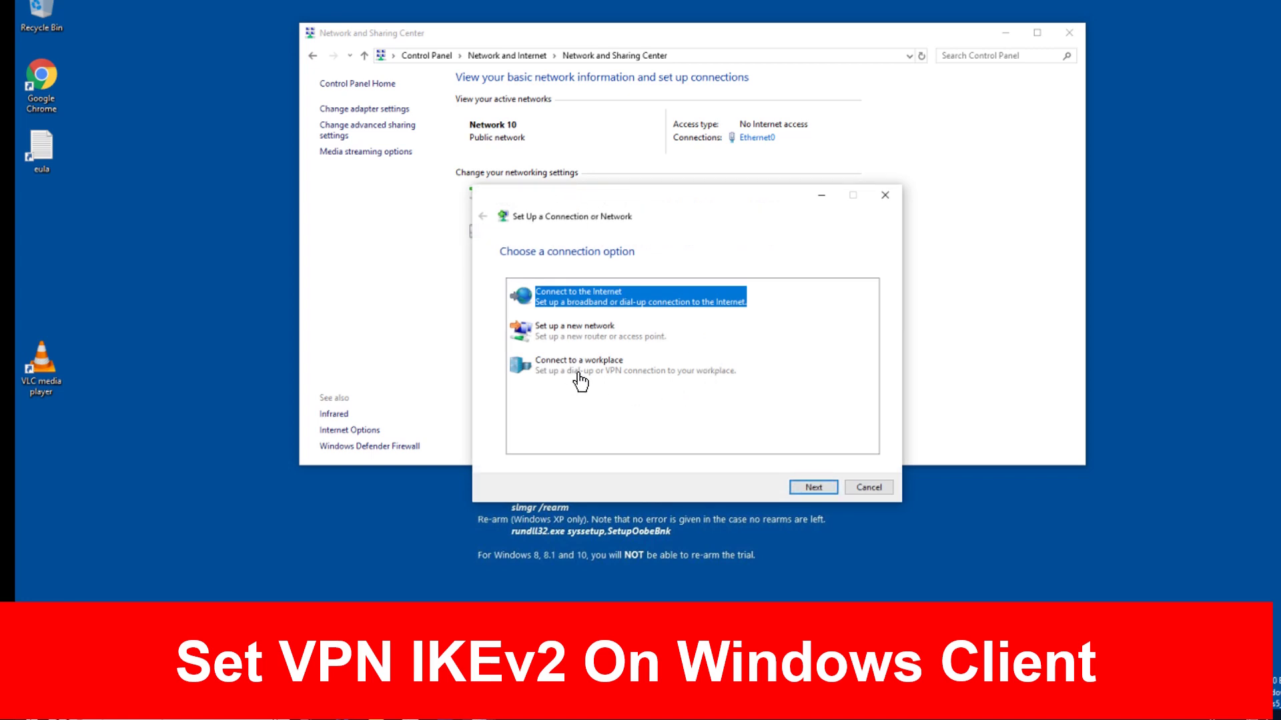
click(579, 372)
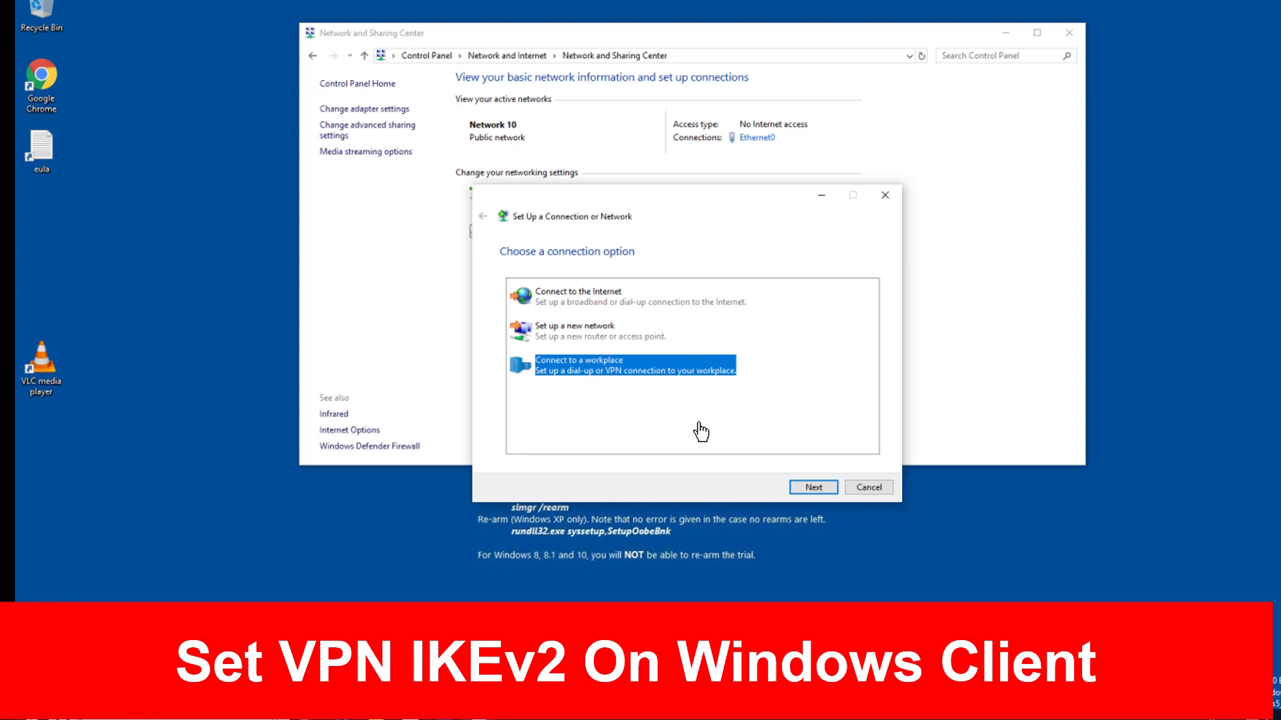
click(799, 488)
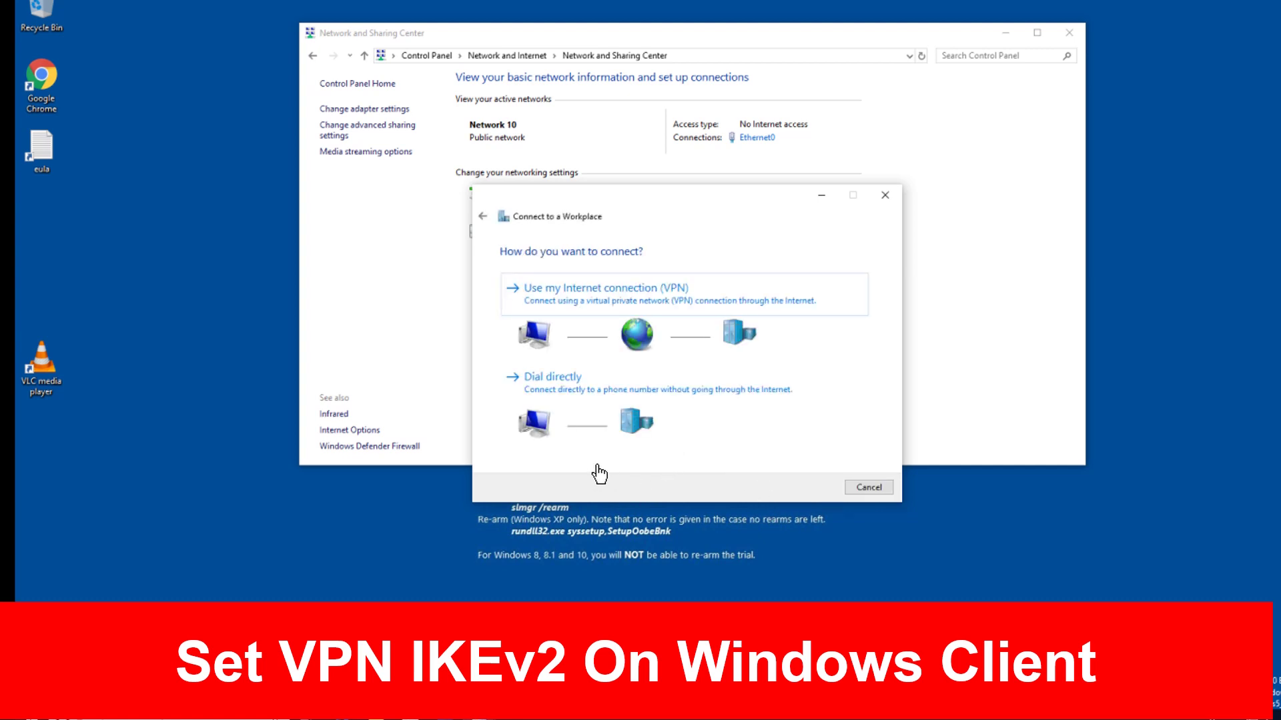
click(586, 309)
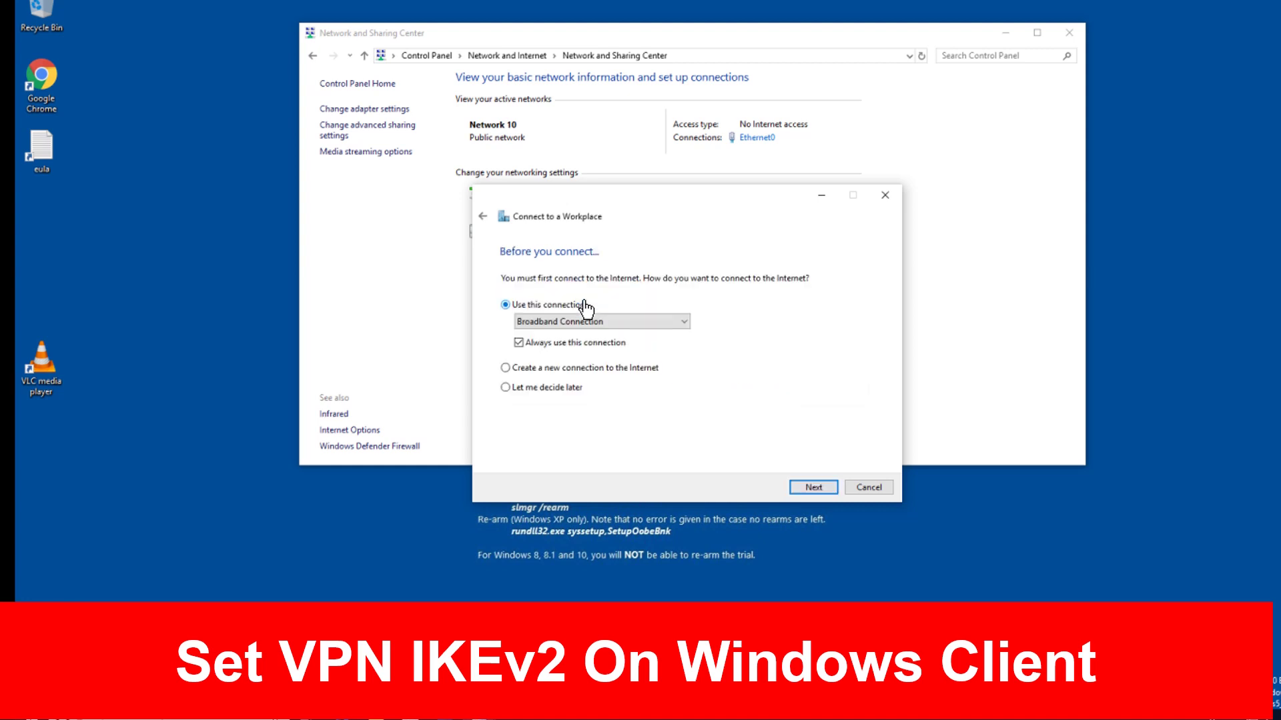
click(523, 394)
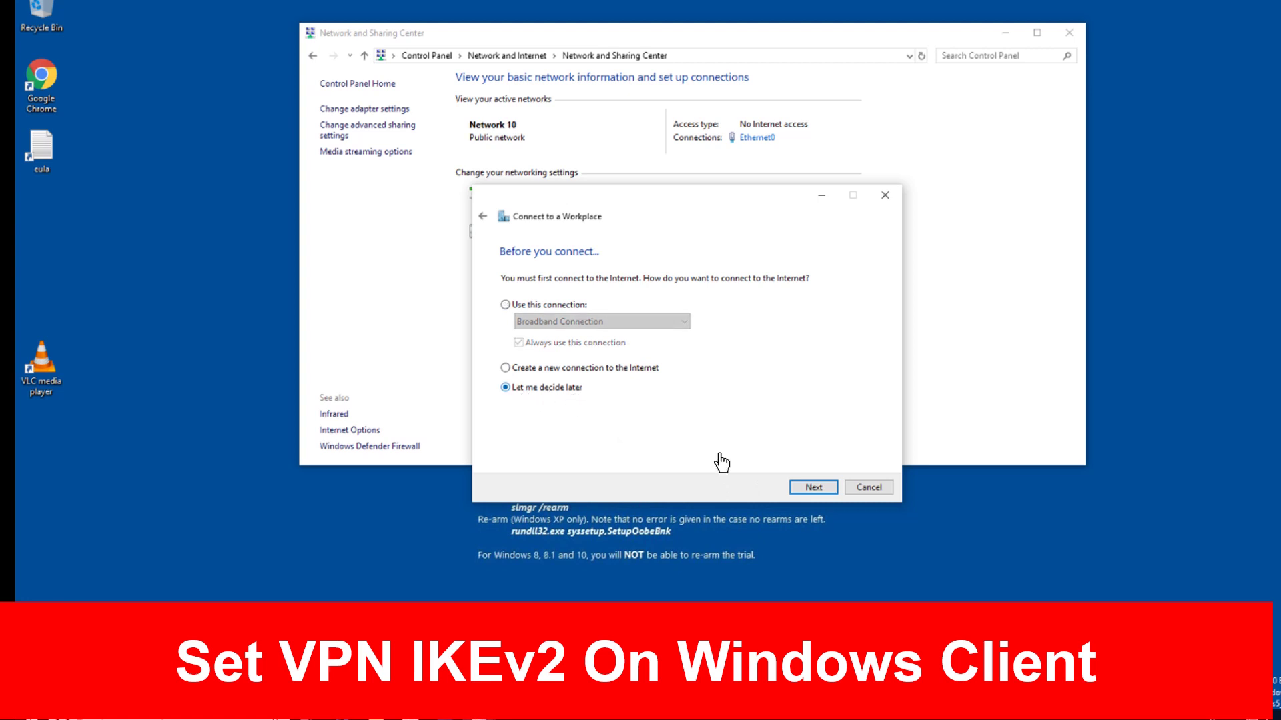
click(813, 488)
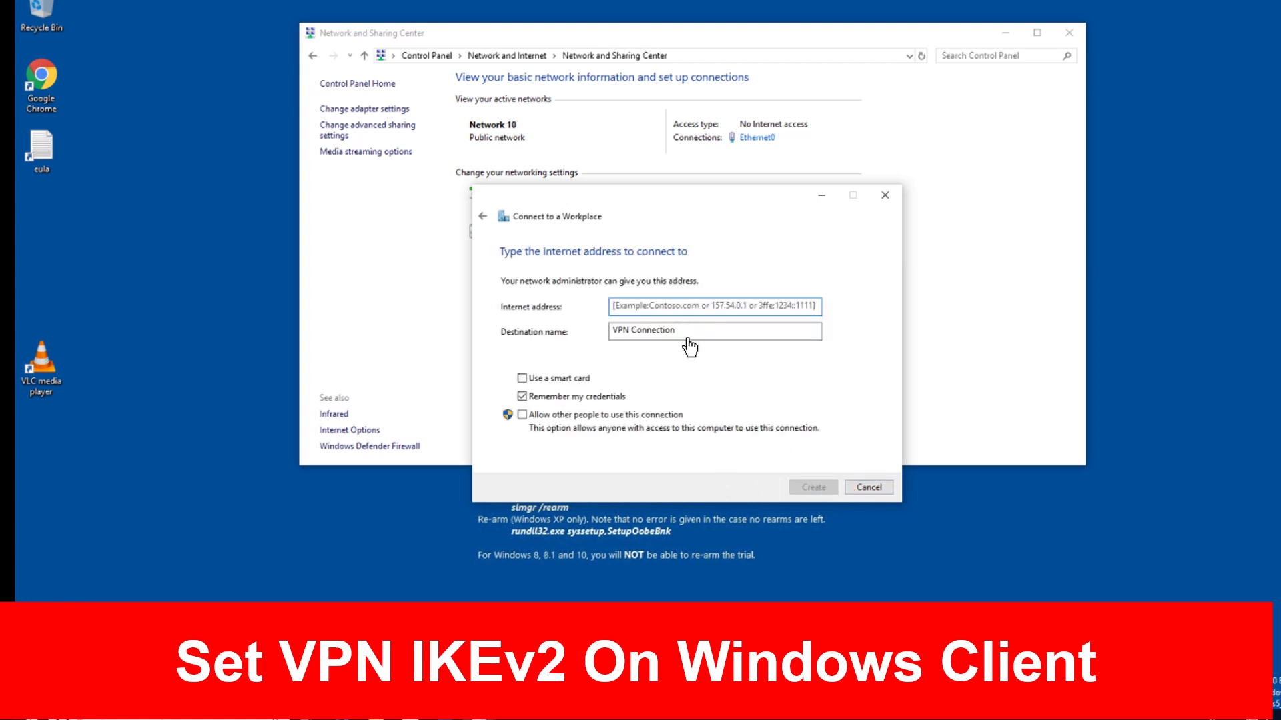
Enter 202.153.1.2 as the Internet address and name the connection VPN-IPSEC-IKE2
click(642, 309)
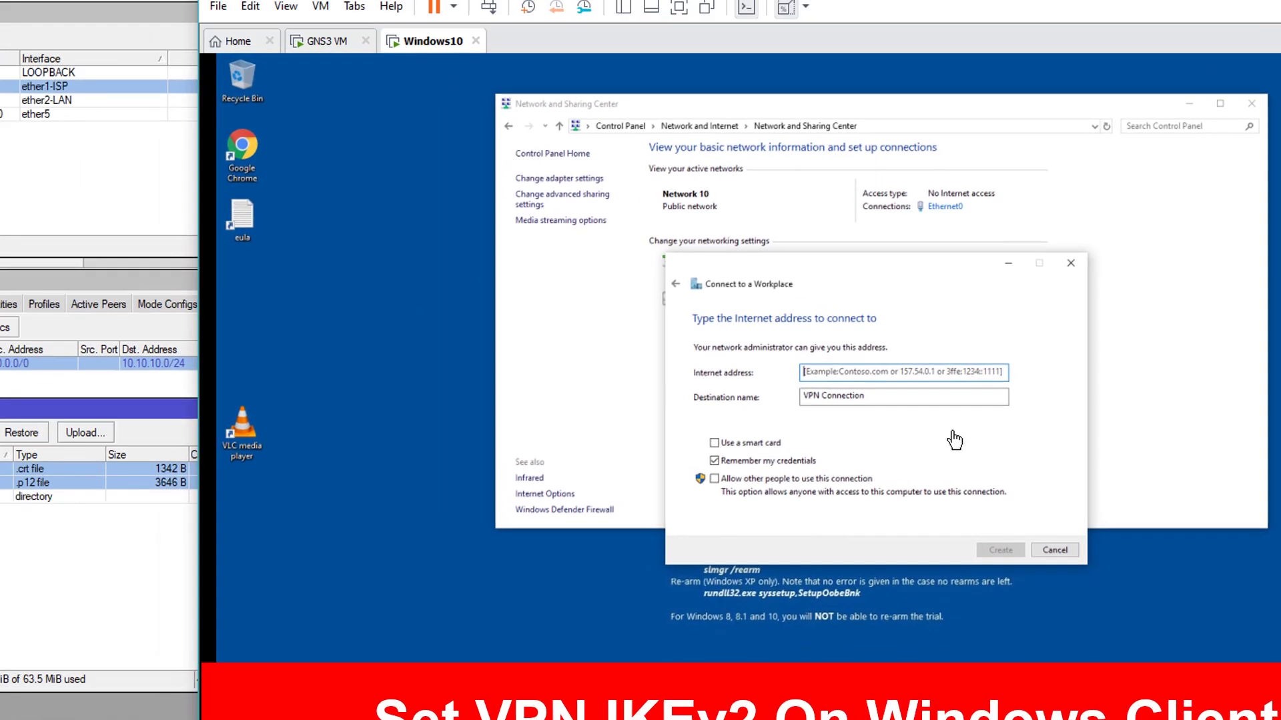
text(202.153.1.2)
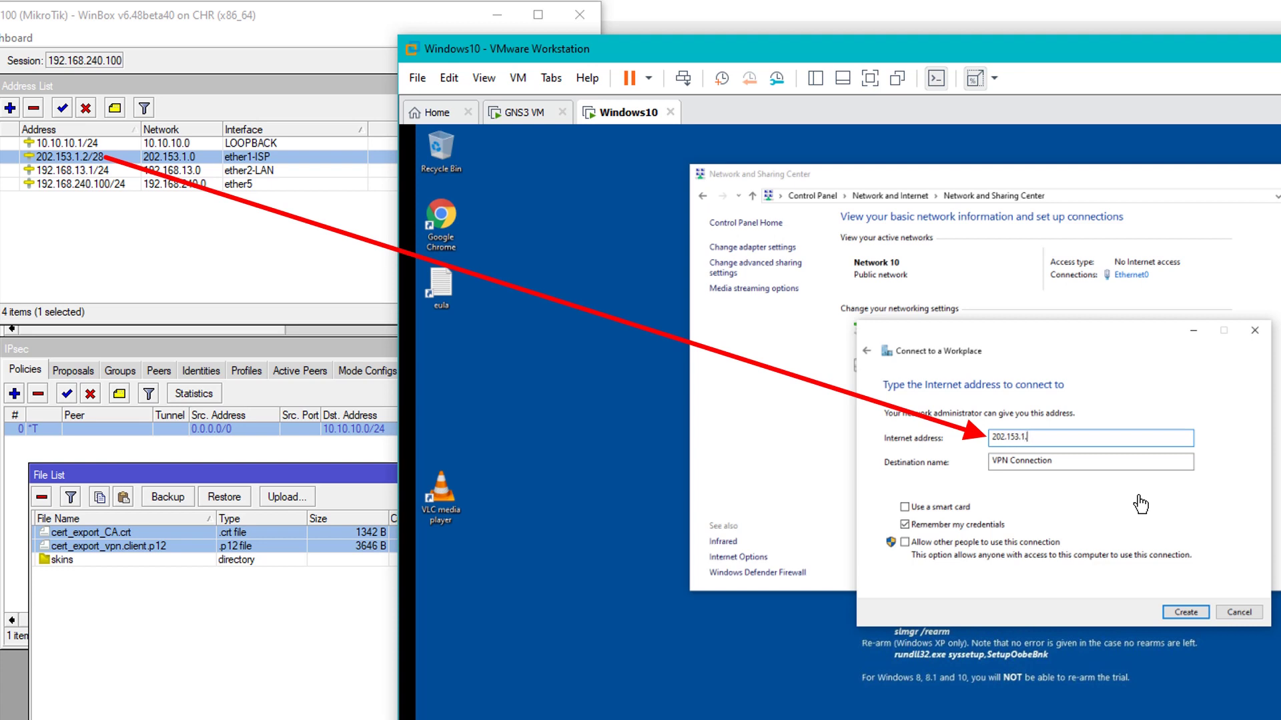
click(1077, 463)
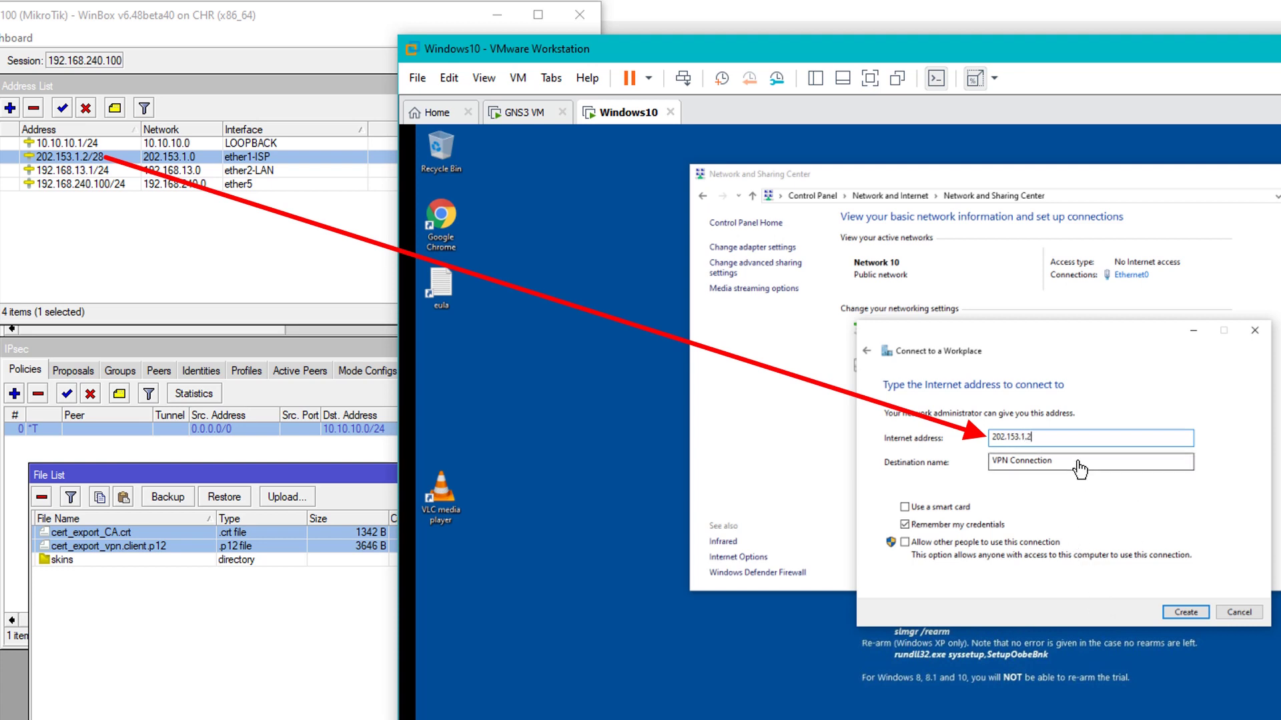
drag(1064, 465, 960, 465)
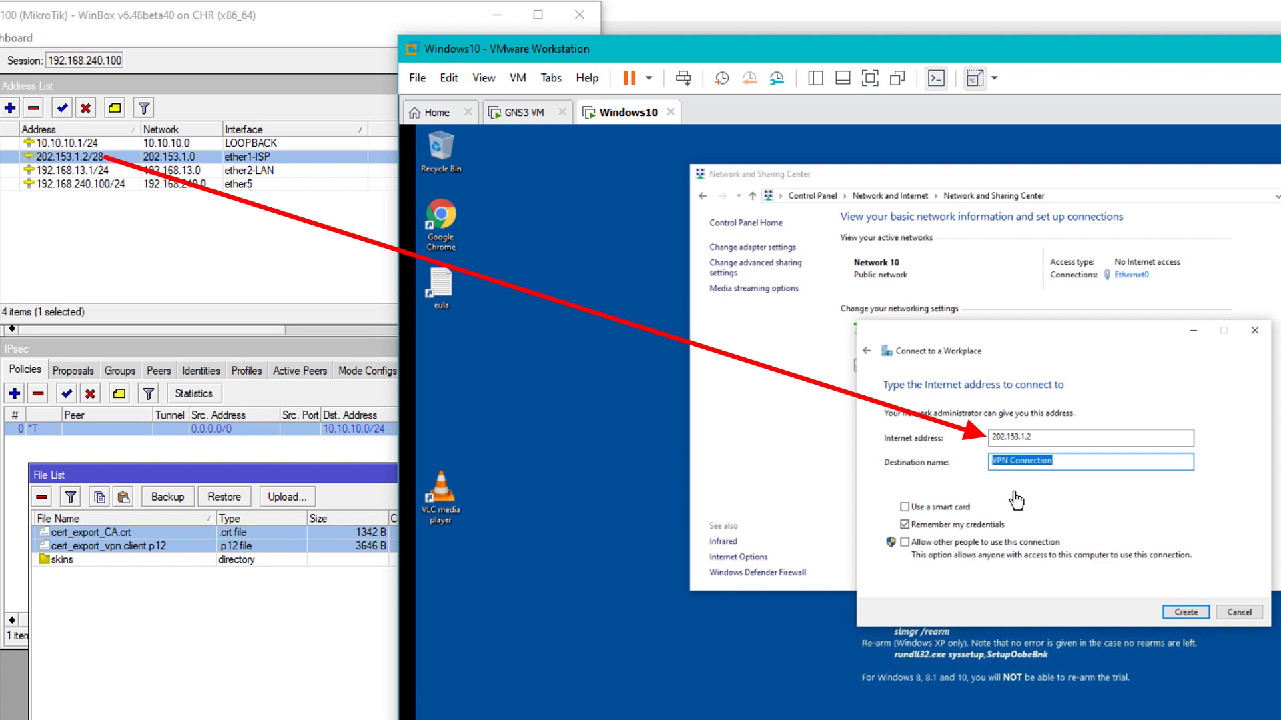
text(VPN-IPSEC-IKE2)
Create the VPN-IPSEC-IKE2 connection and bring up its properties from the adapter list
click(1169, 613)
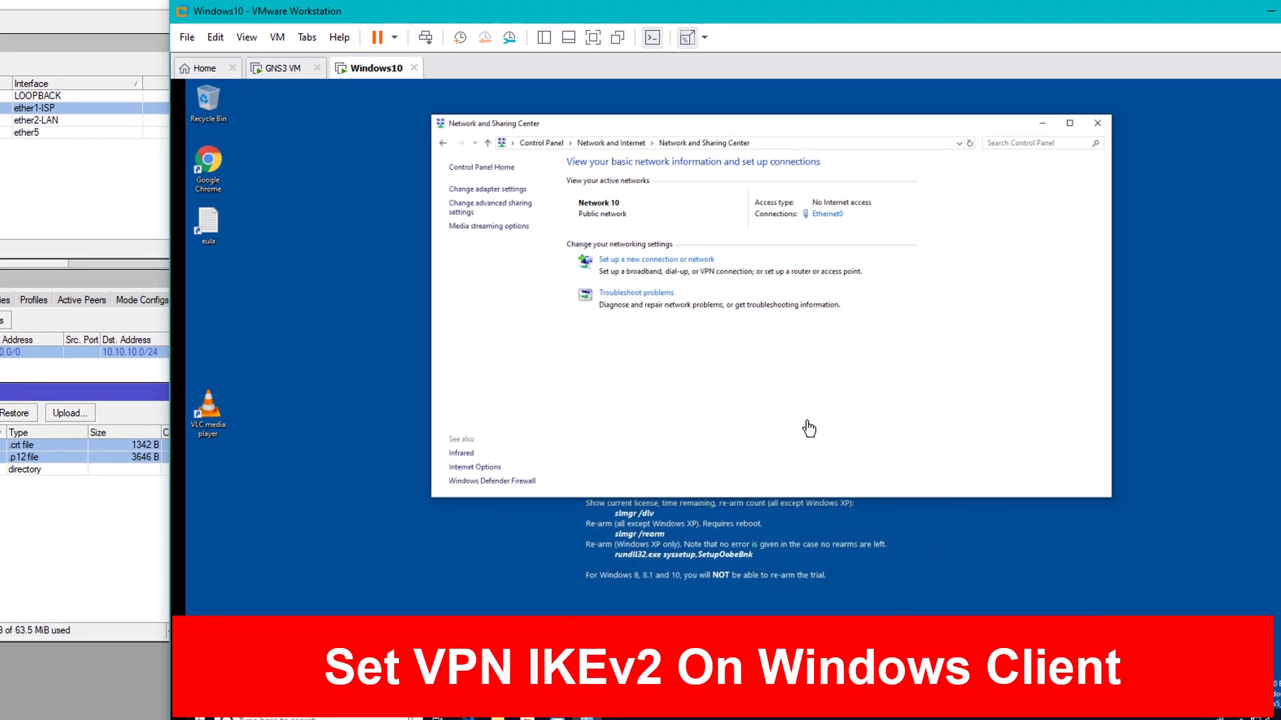
click(483, 192)
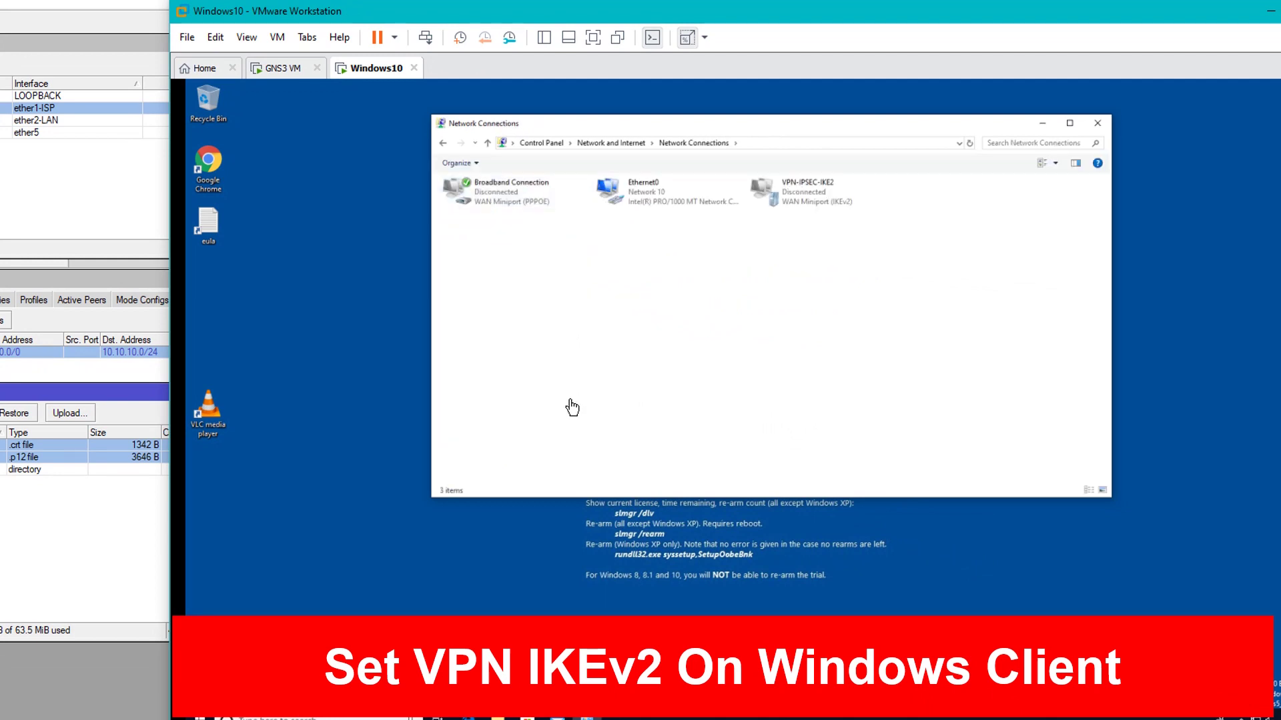
click(812, 194)
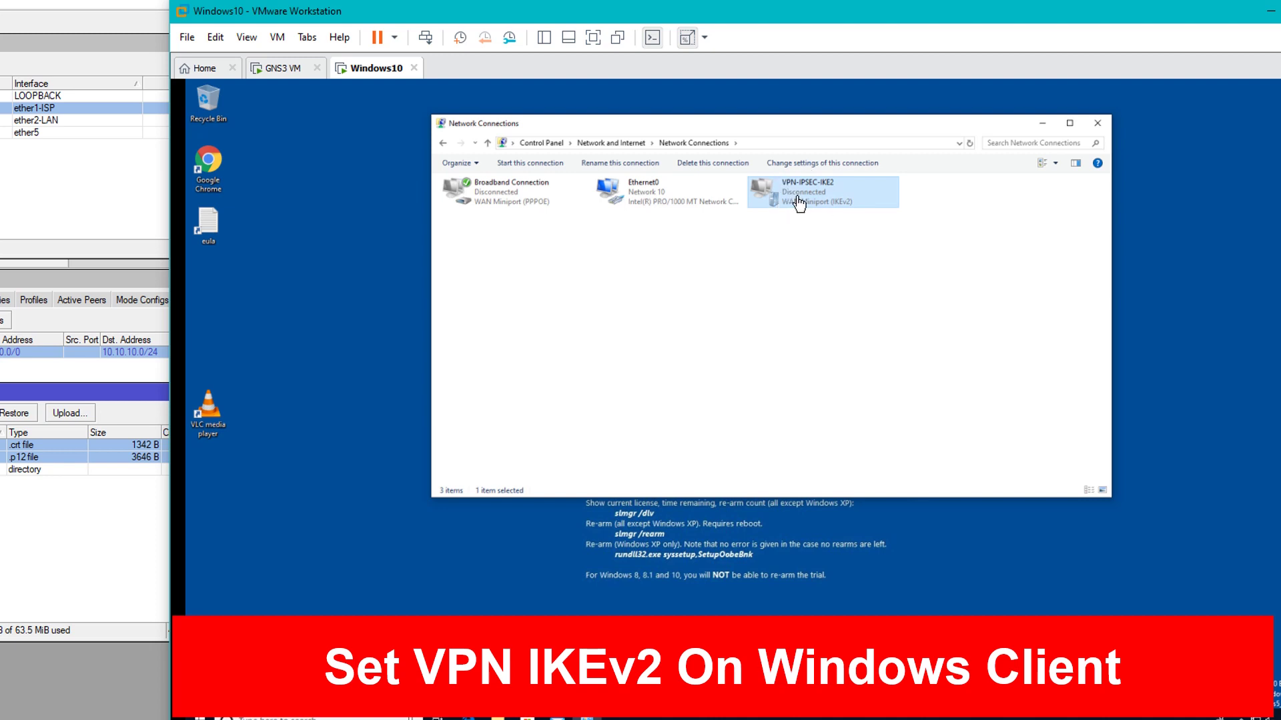
right_click(799, 204)
click(806, 316)
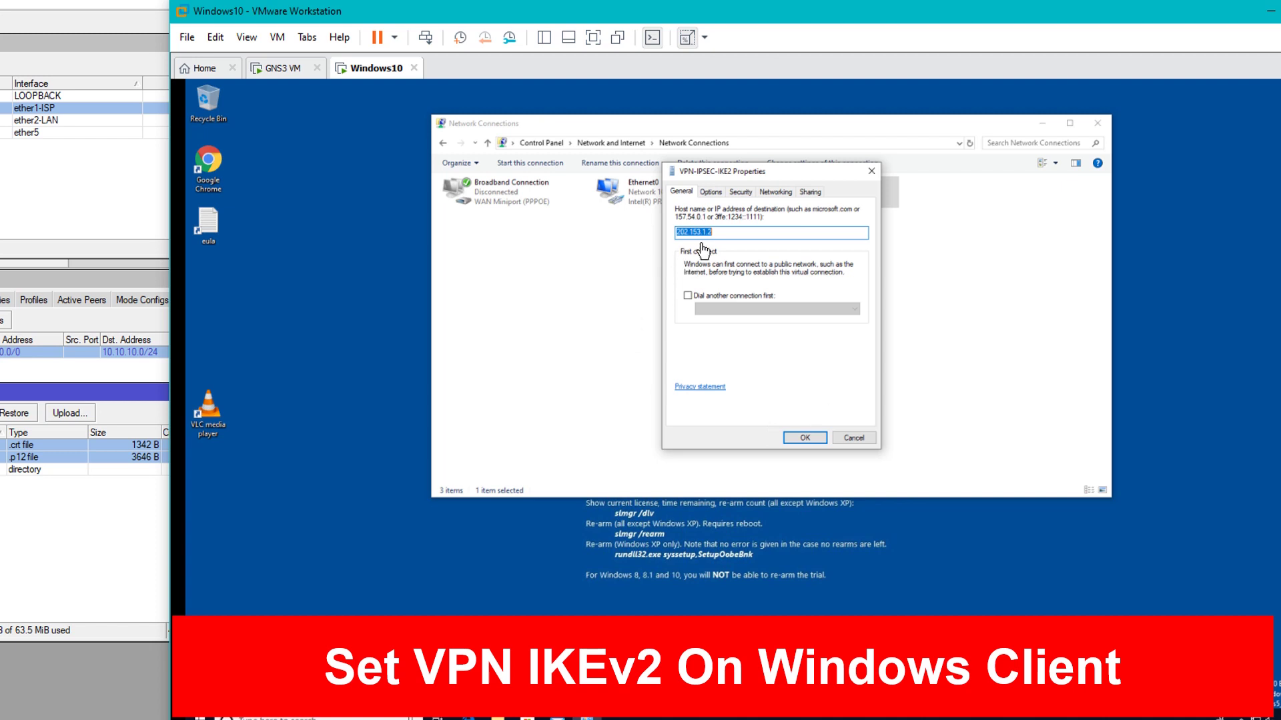
Set its security to IKEv2 with maximum strength encryption and save the settings
click(743, 194)
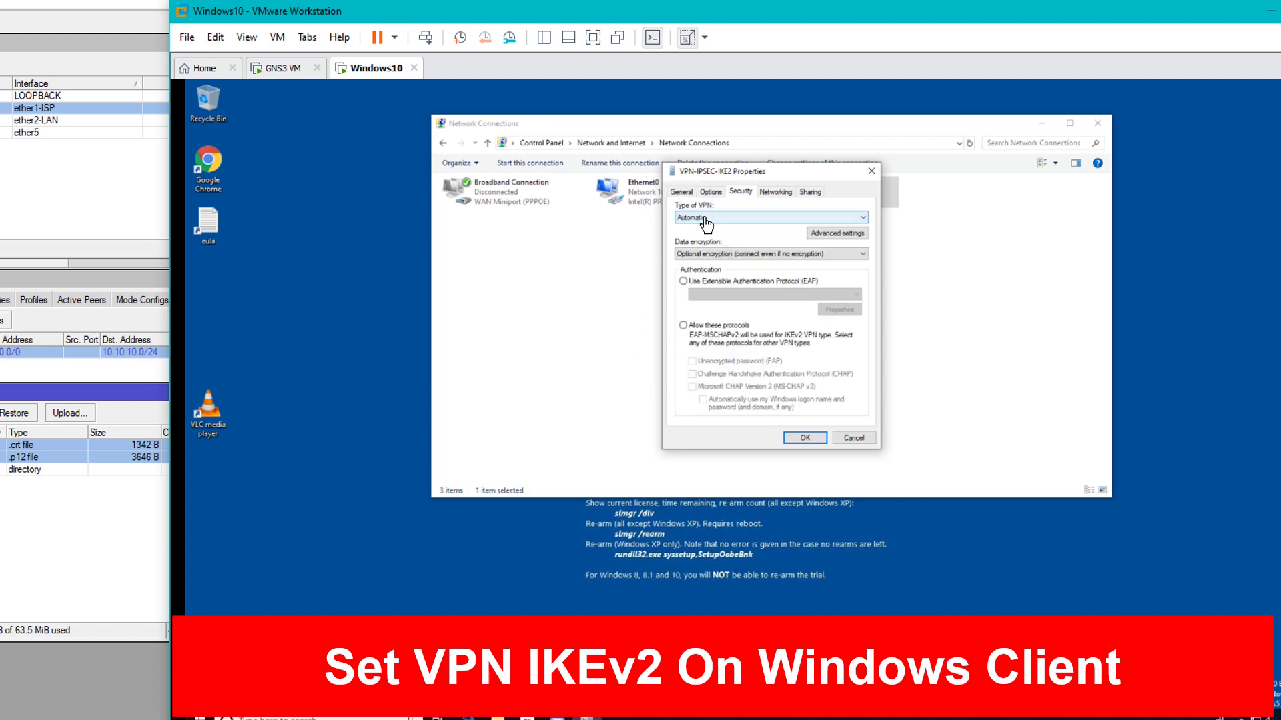
click(706, 219)
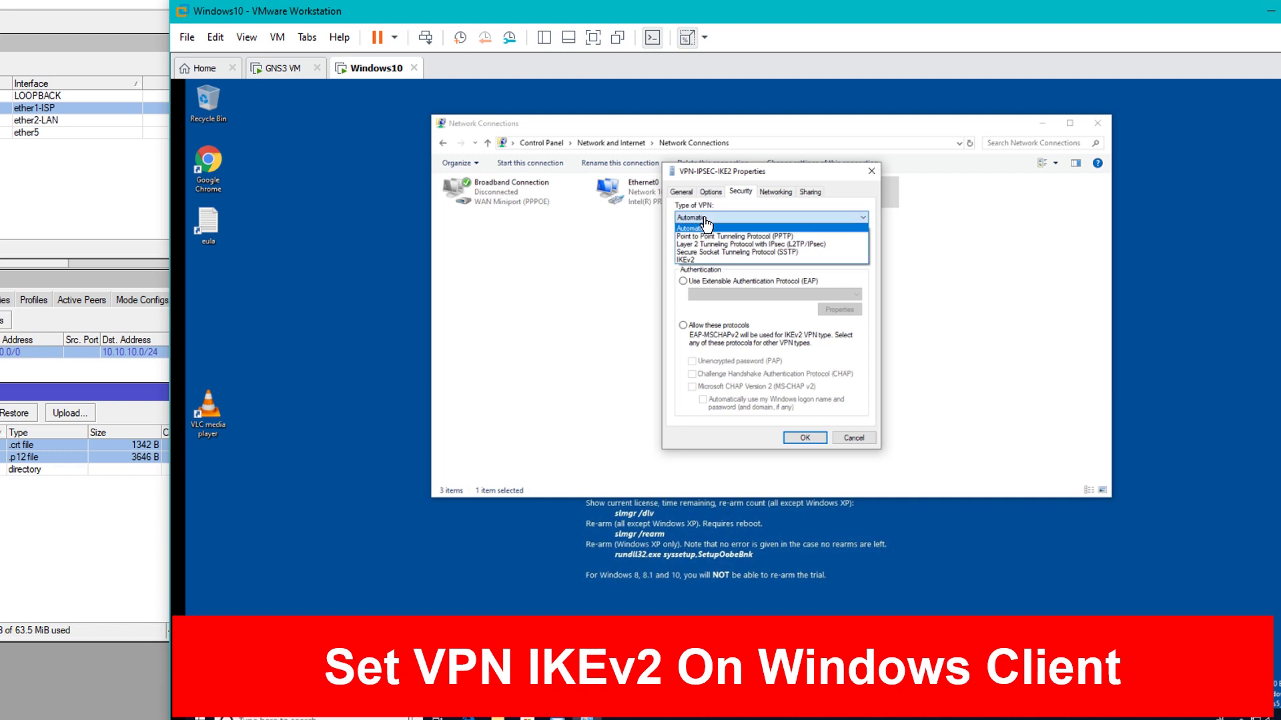
click(703, 261)
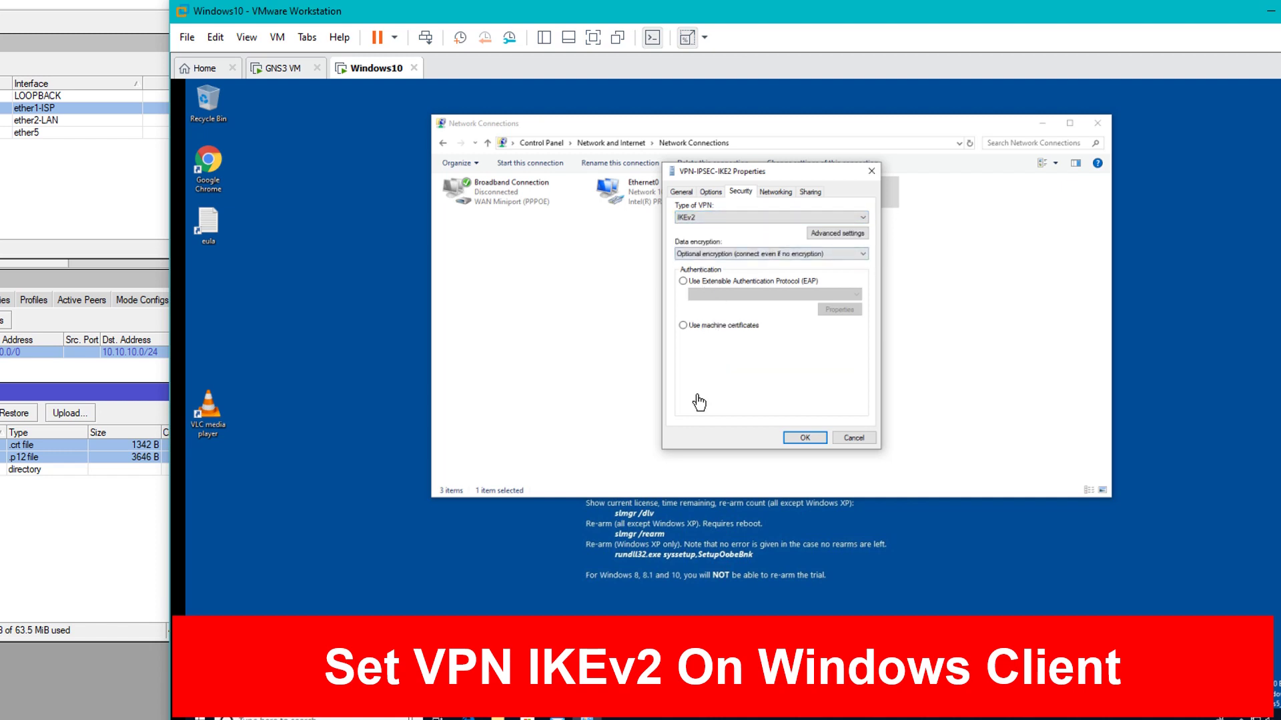
click(699, 255)
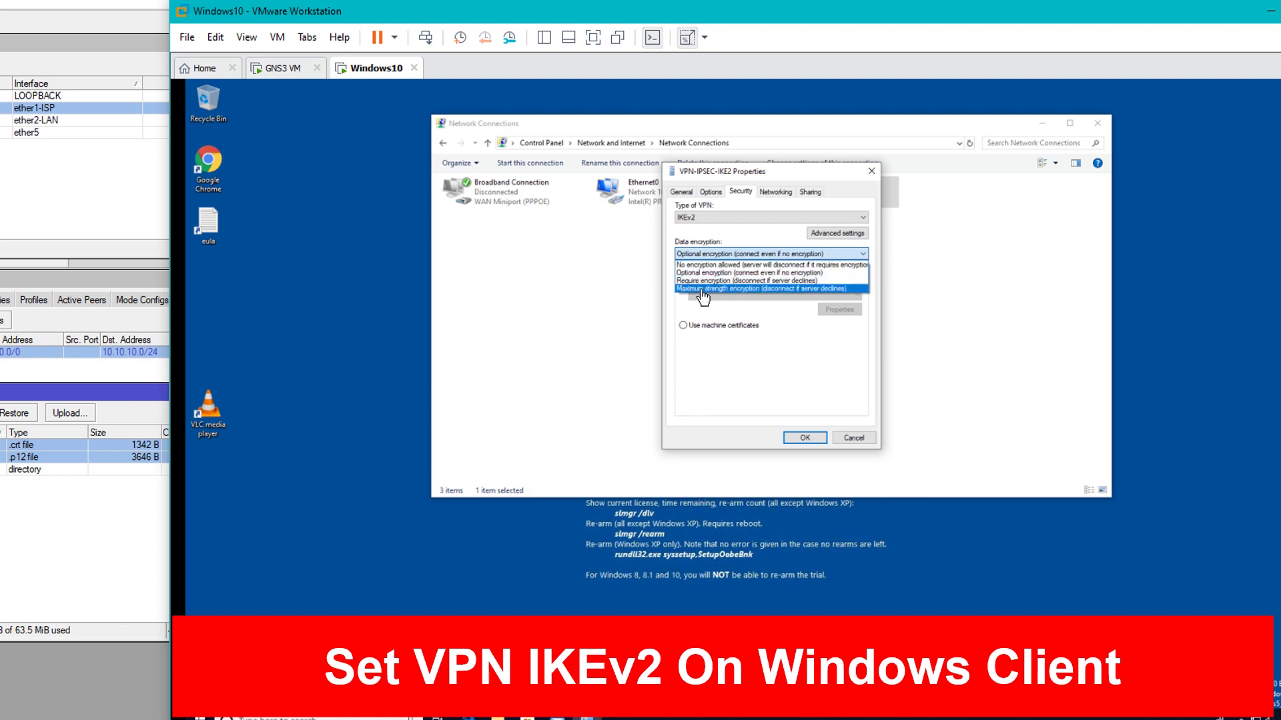
click(703, 289)
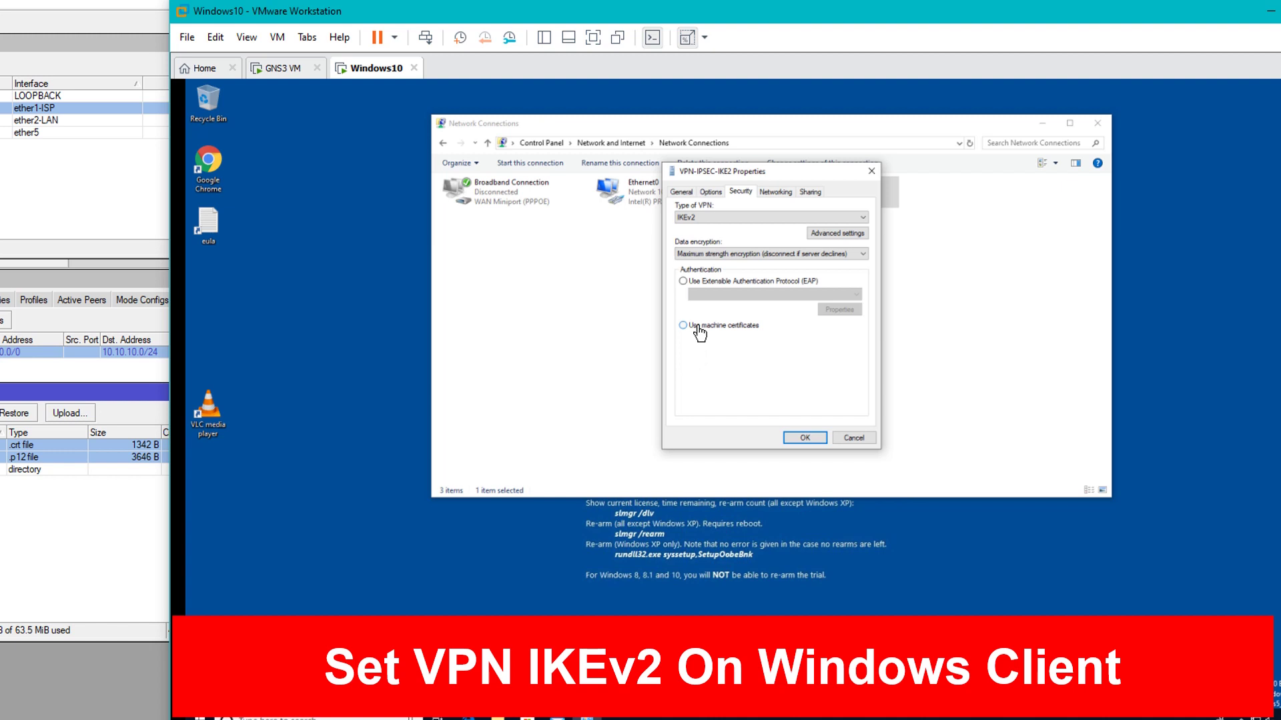
click(806, 438)
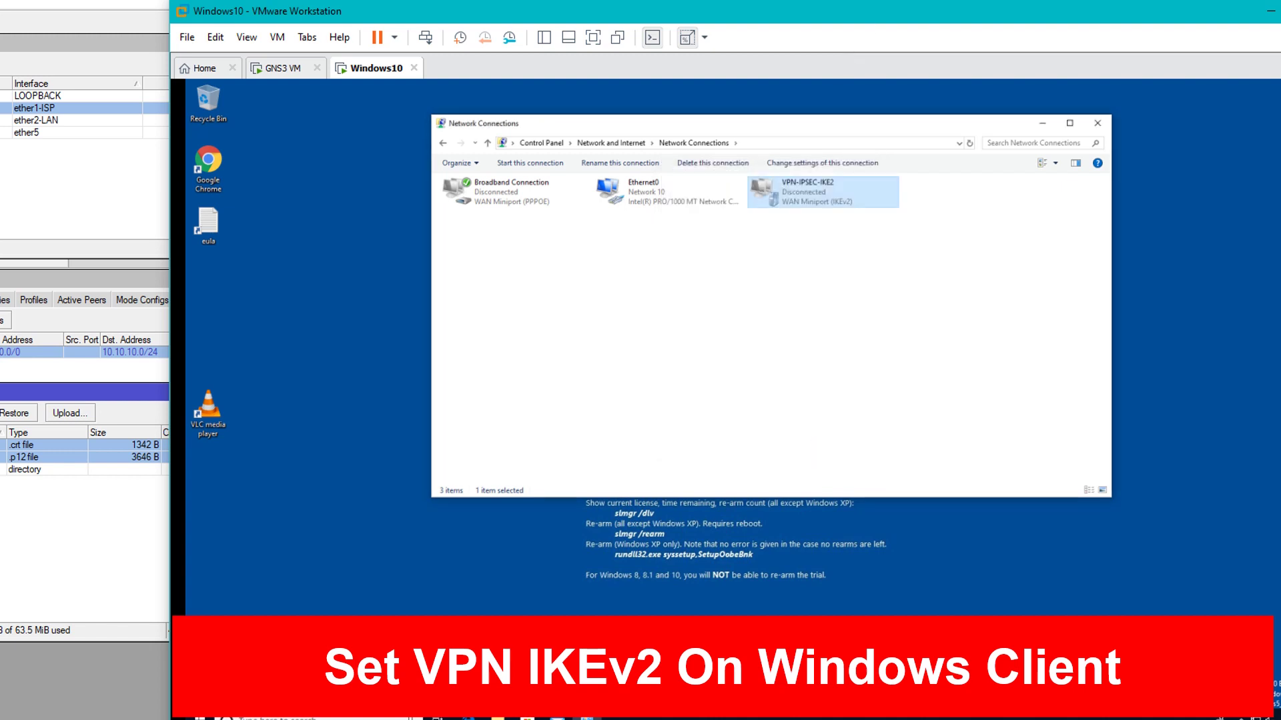
click(3, 684)
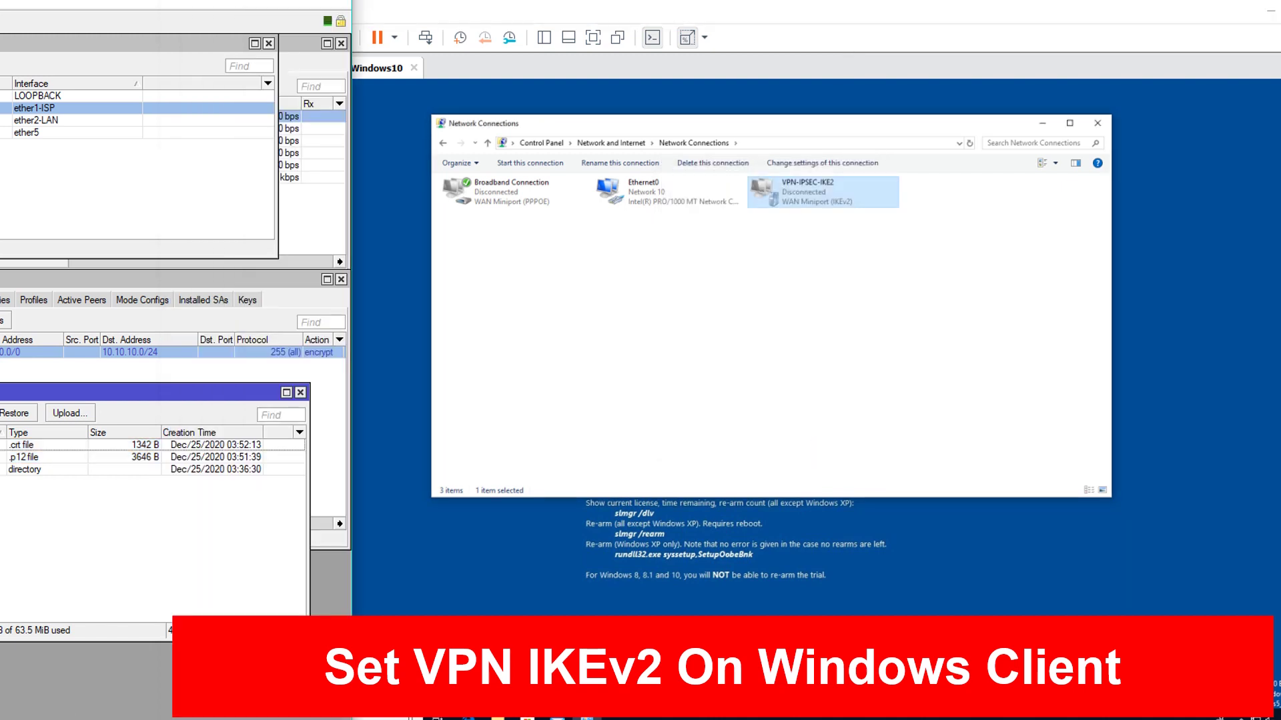
Close WinBox's Files window and return to the Windows 10 VM
click(301, 393)
click(766, 354)
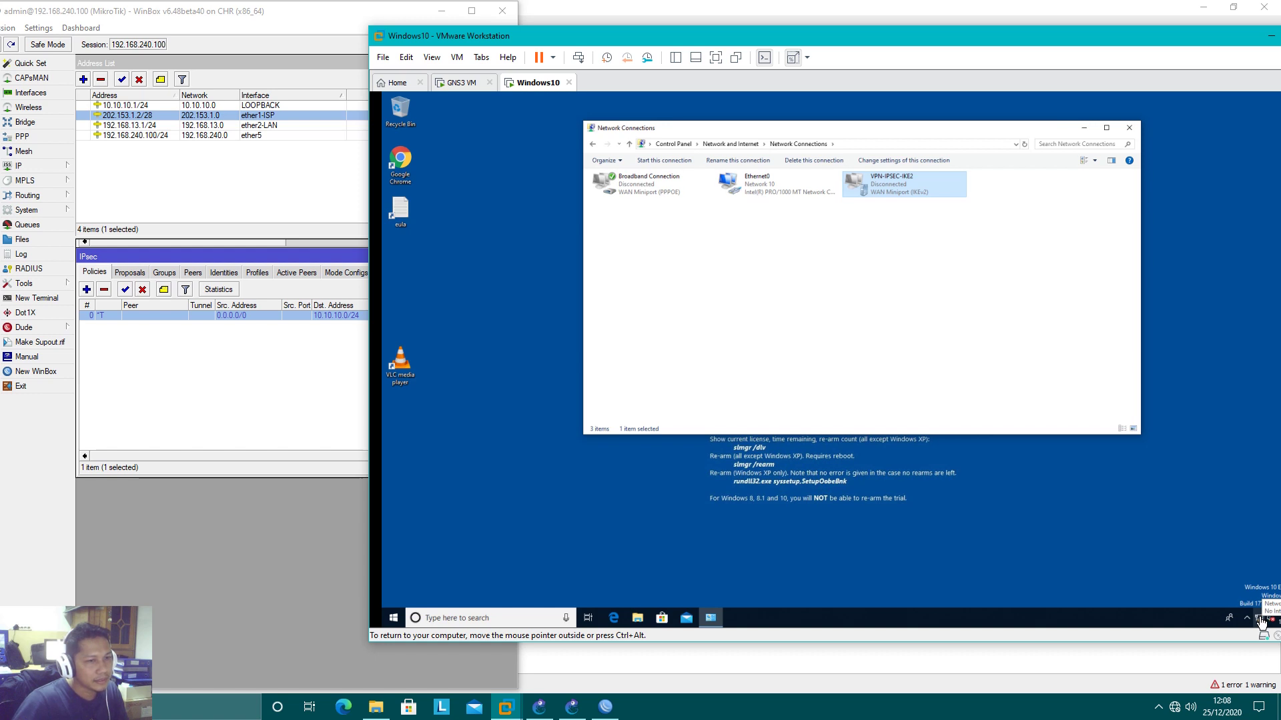
click(1260, 622)
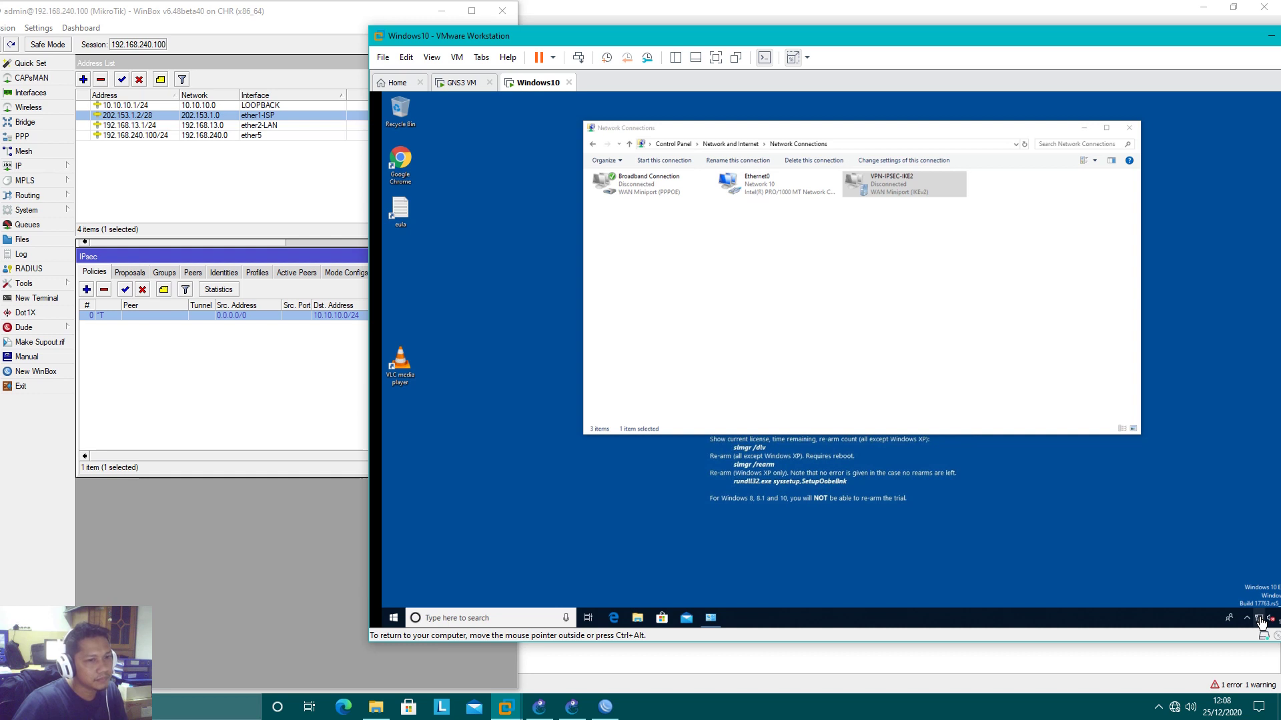
Expand VPN-IPSEC-IKE2 in the VM's network list and place the VMware window beside WinBox
right_click(884, 194)
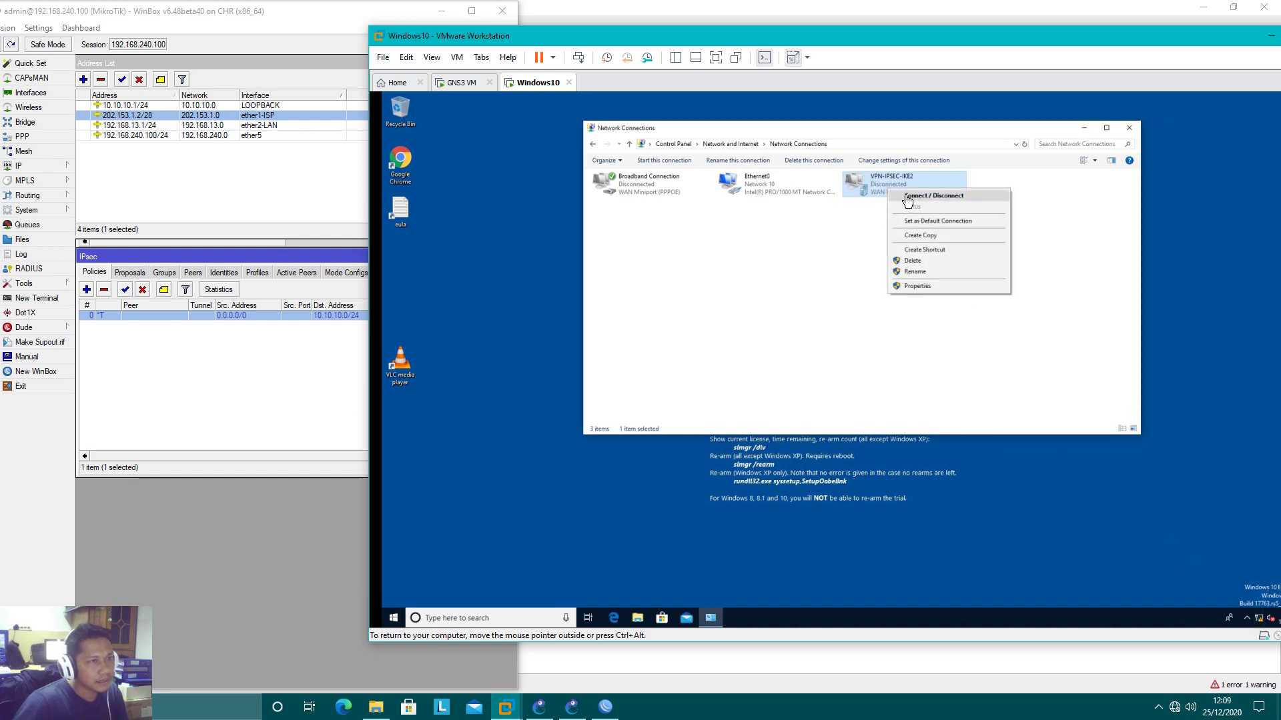
click(897, 195)
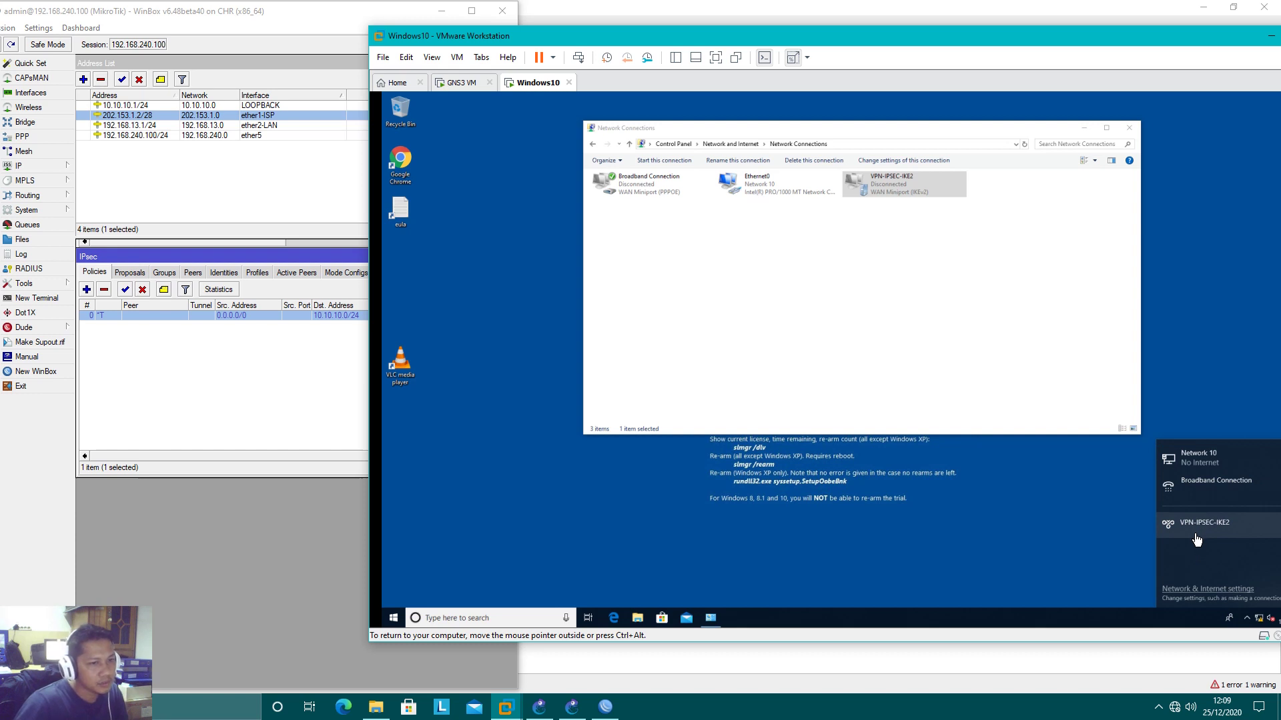
click(1195, 535)
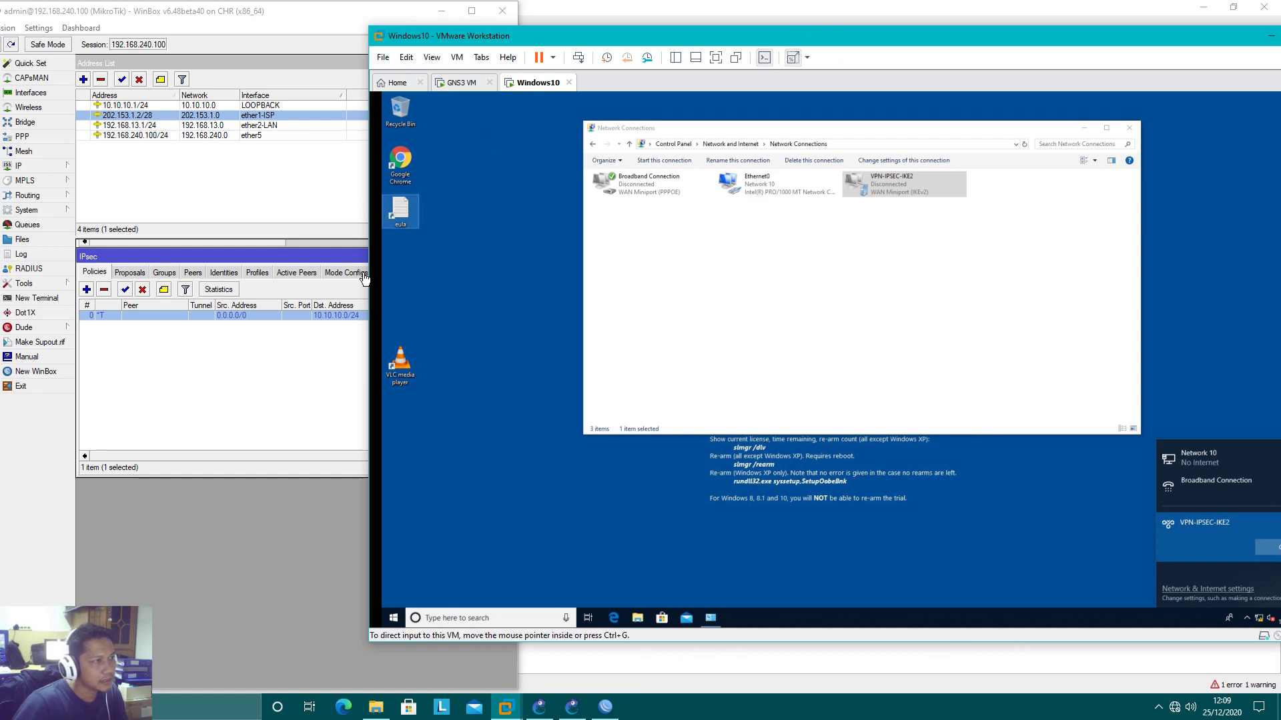
drag(366, 273, 528, 274)
drag(858, 34, 788, 34)
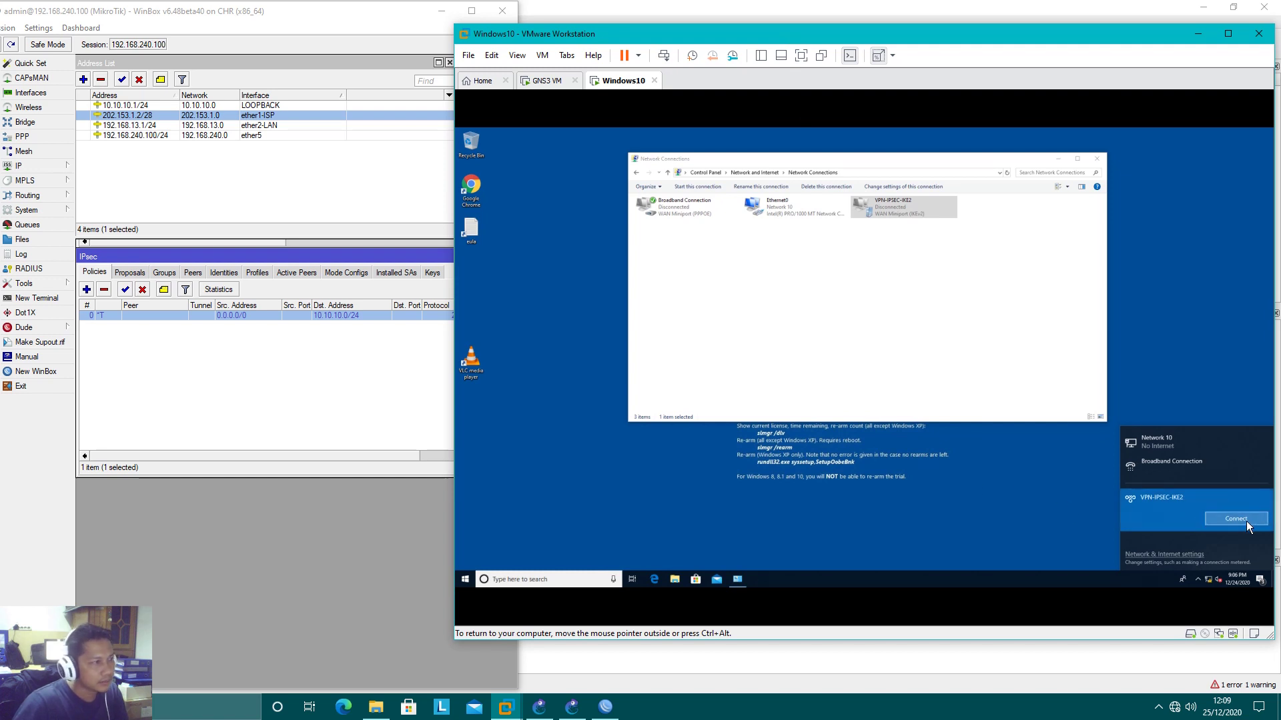
Check WinBox's IPsec Active Peers and Installed SAs, then return to Policies
click(326, 419)
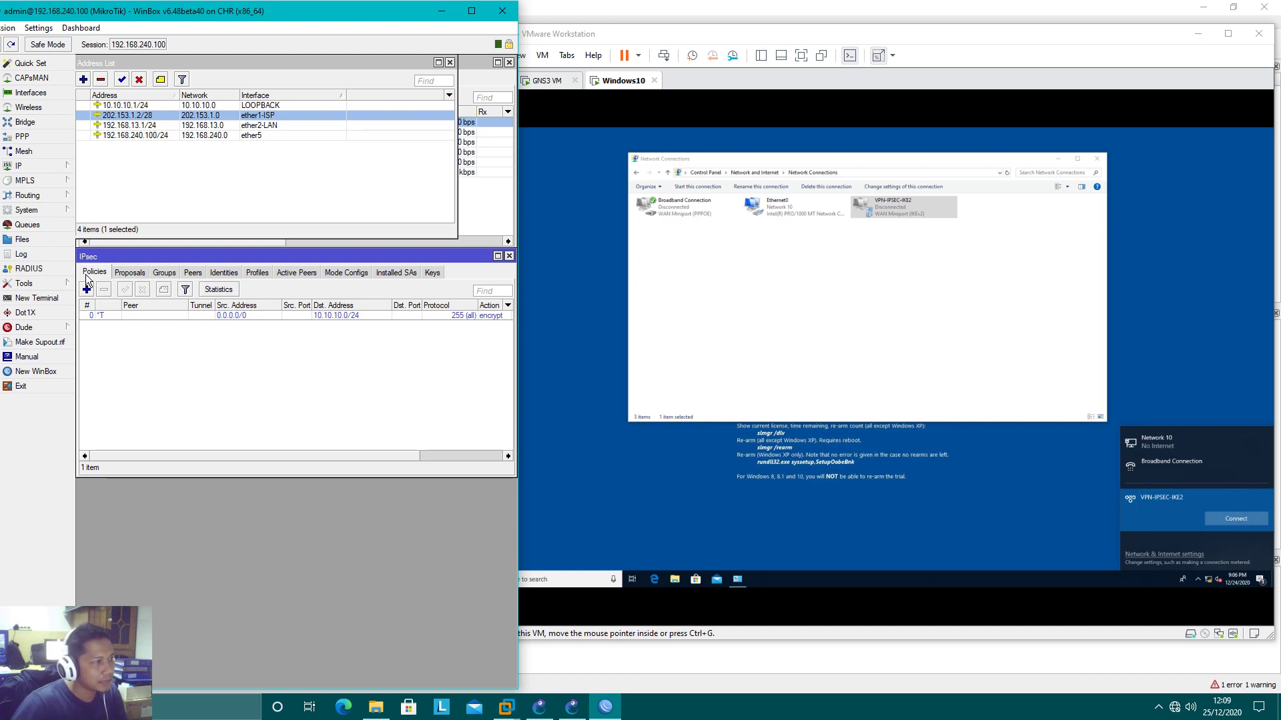
click(284, 274)
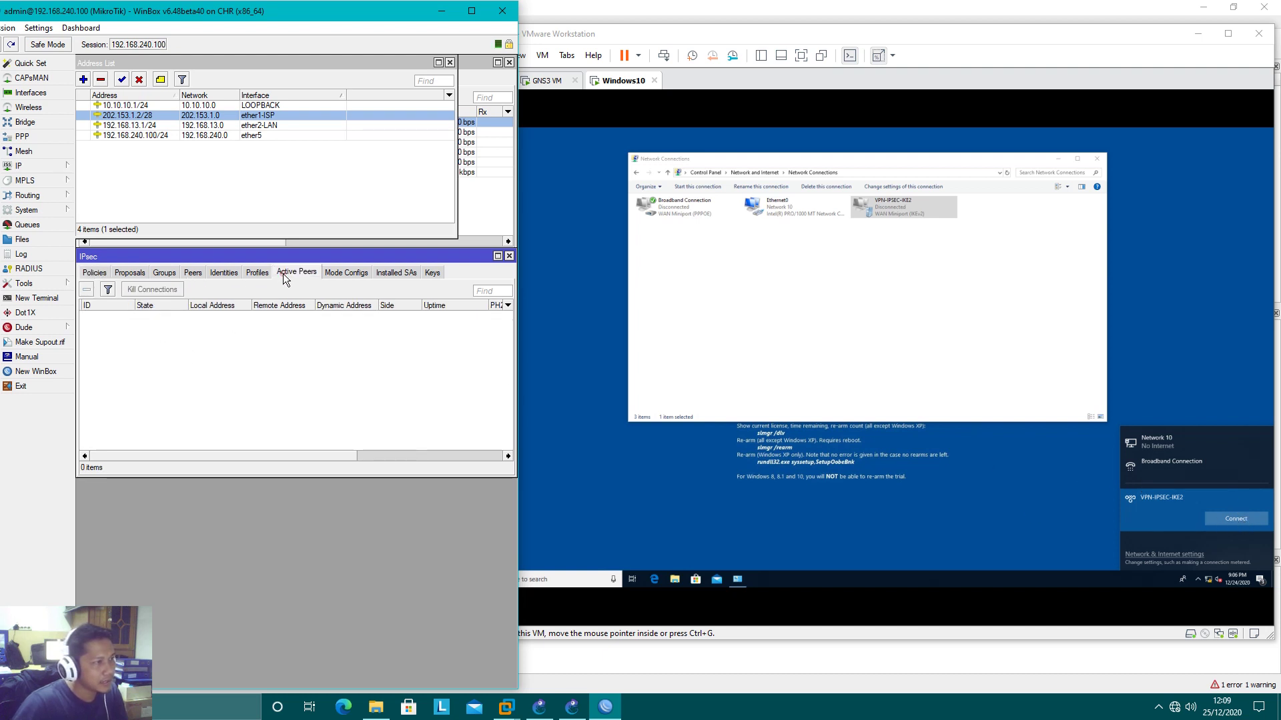
click(380, 273)
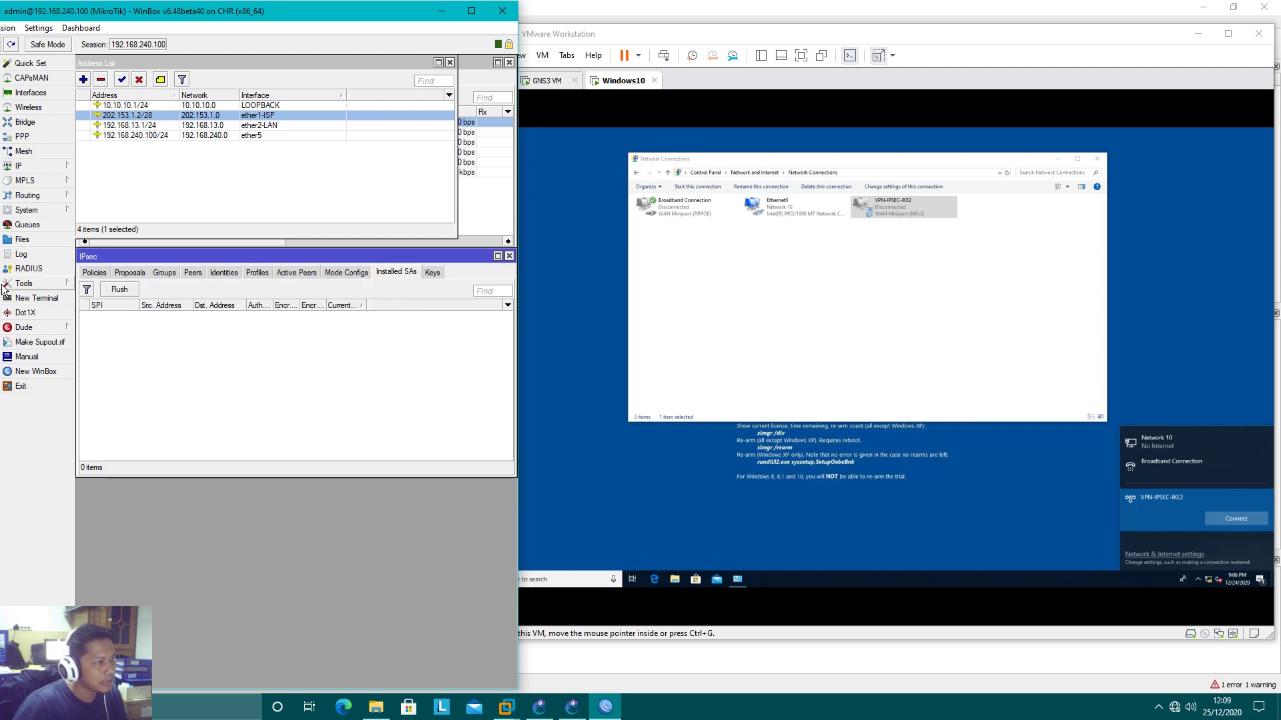
click(96, 273)
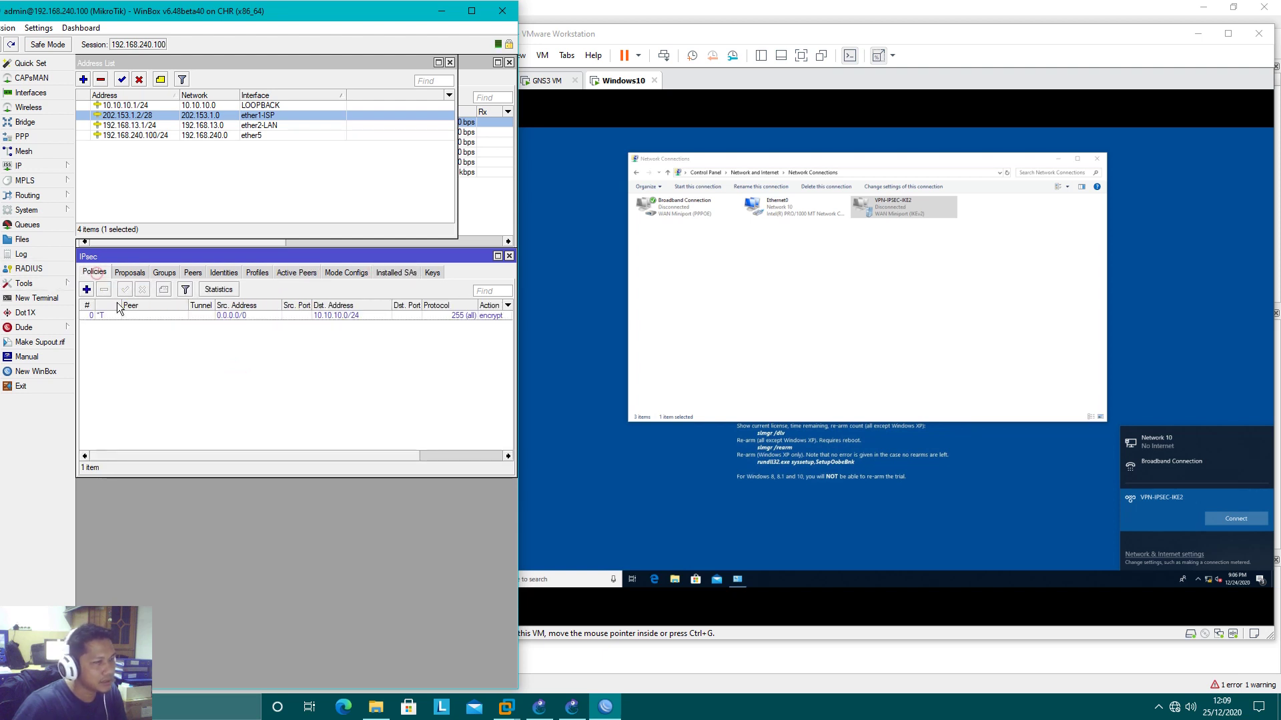
Try connecting VPN-IPSEC-IKE2 in the VM, cancel the attempt, and close the network list
click(1224, 523)
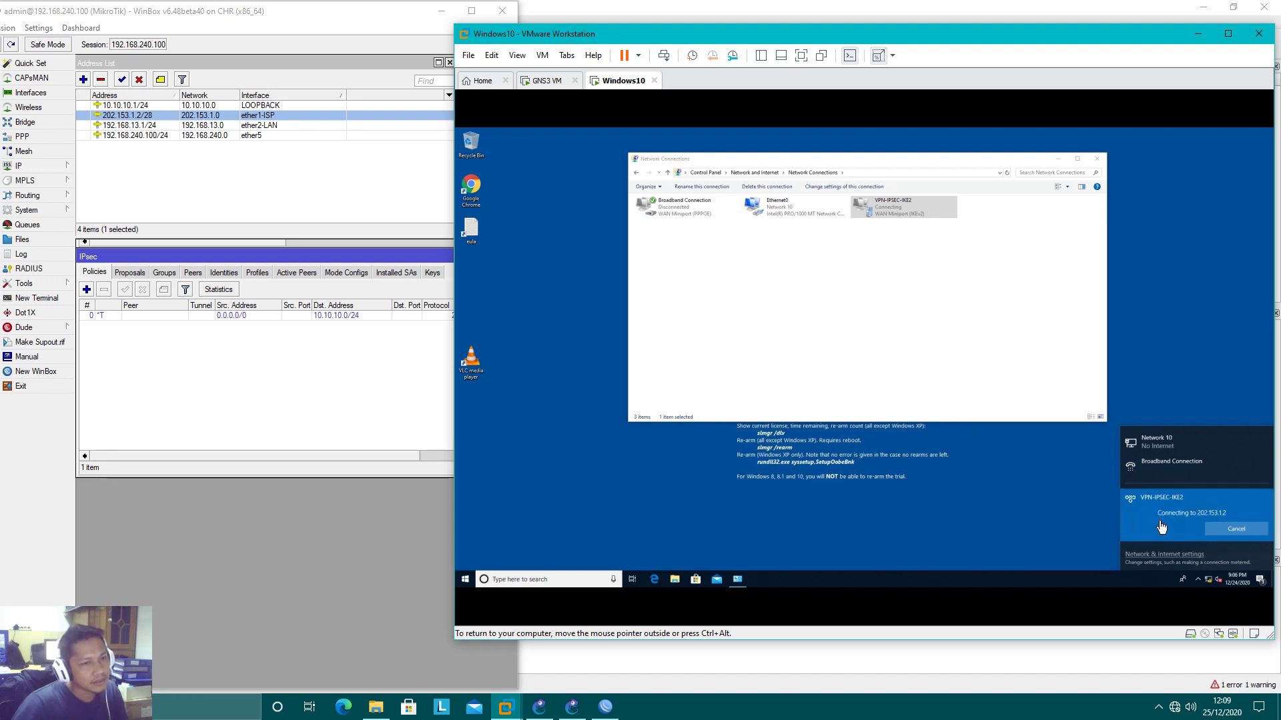
click(1231, 529)
click(987, 354)
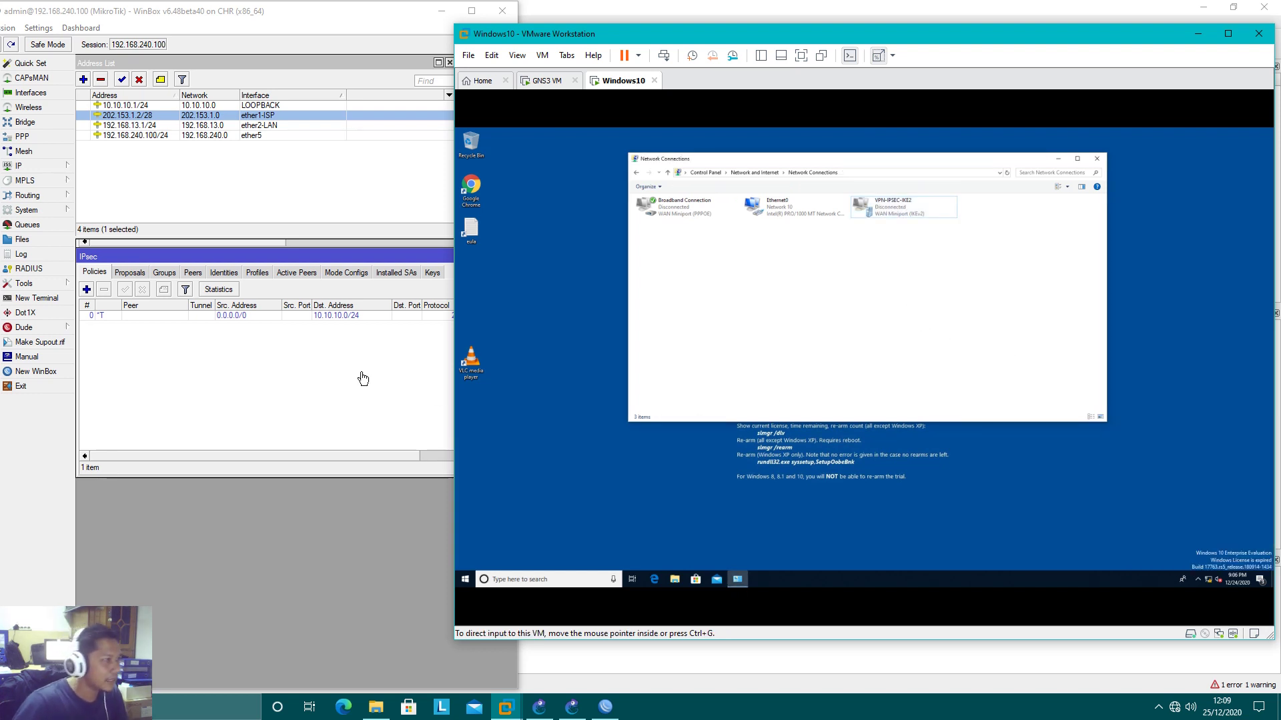
click(322, 396)
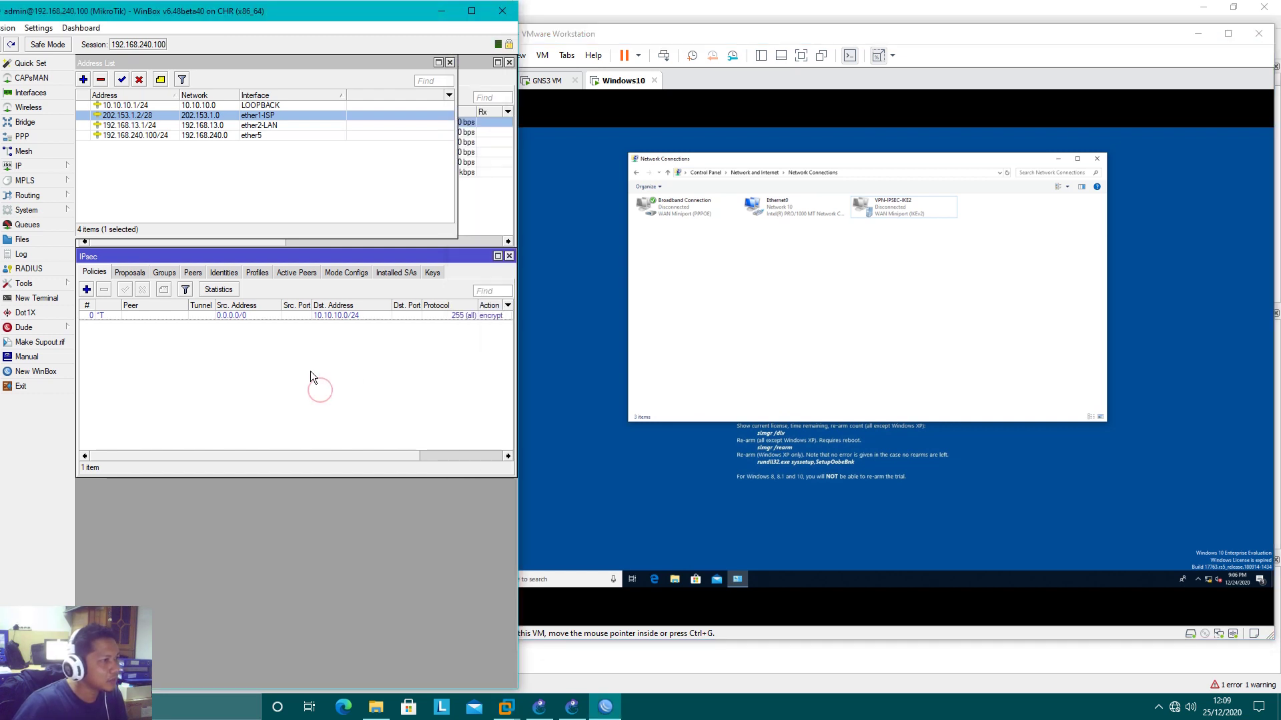
Add a new firewall filter rule with chain input and destination address 202.153.1.2
click(46, 168)
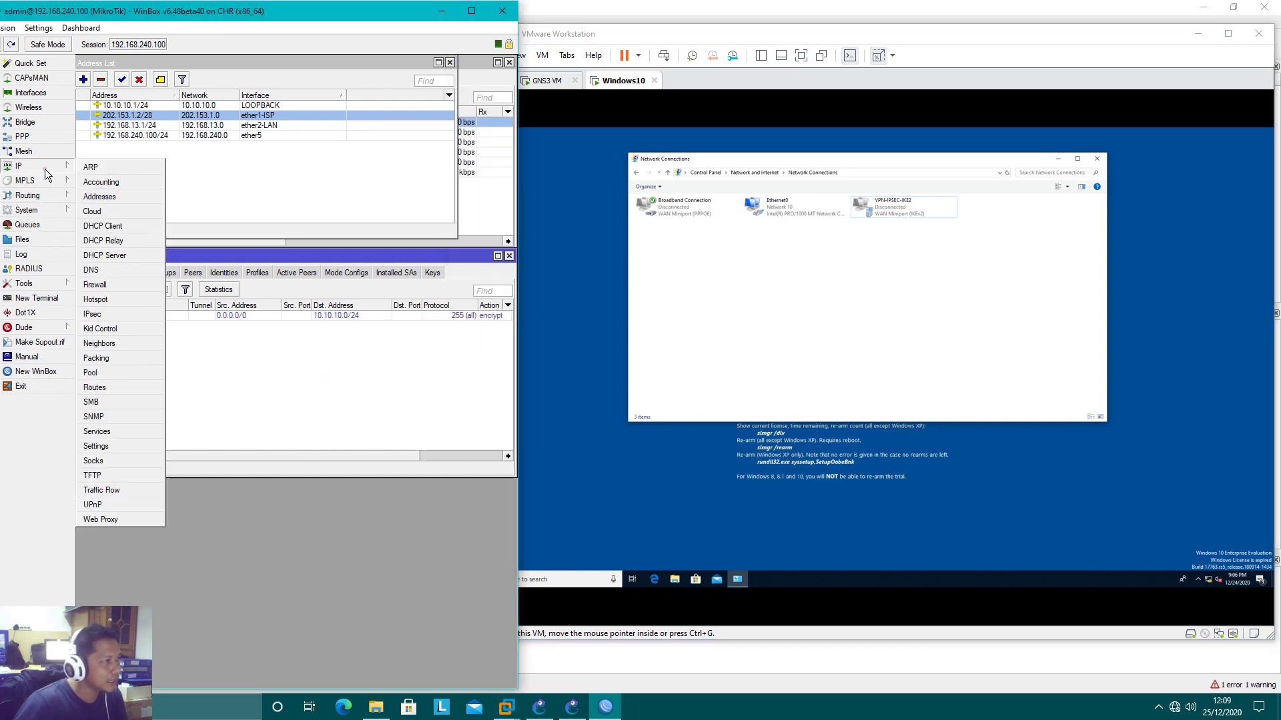
click(103, 286)
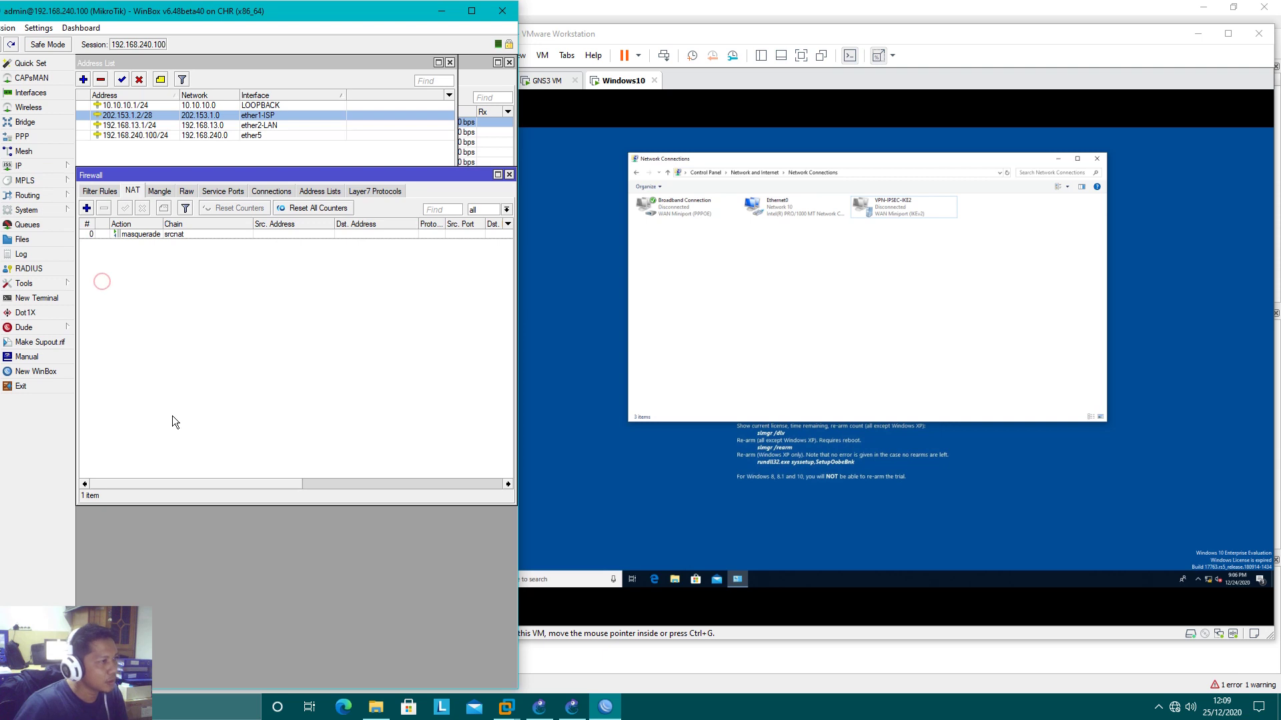
click(100, 192)
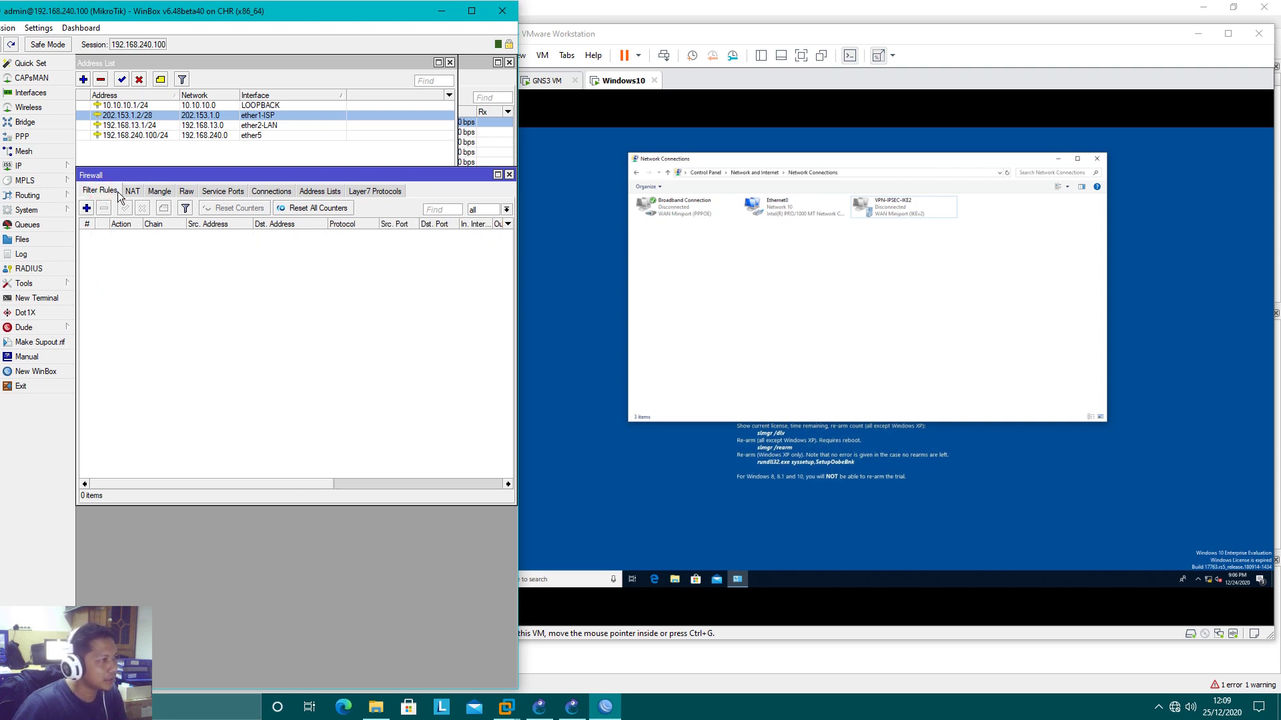
click(86, 208)
drag(155, 144, 156, 230)
click(95, 247)
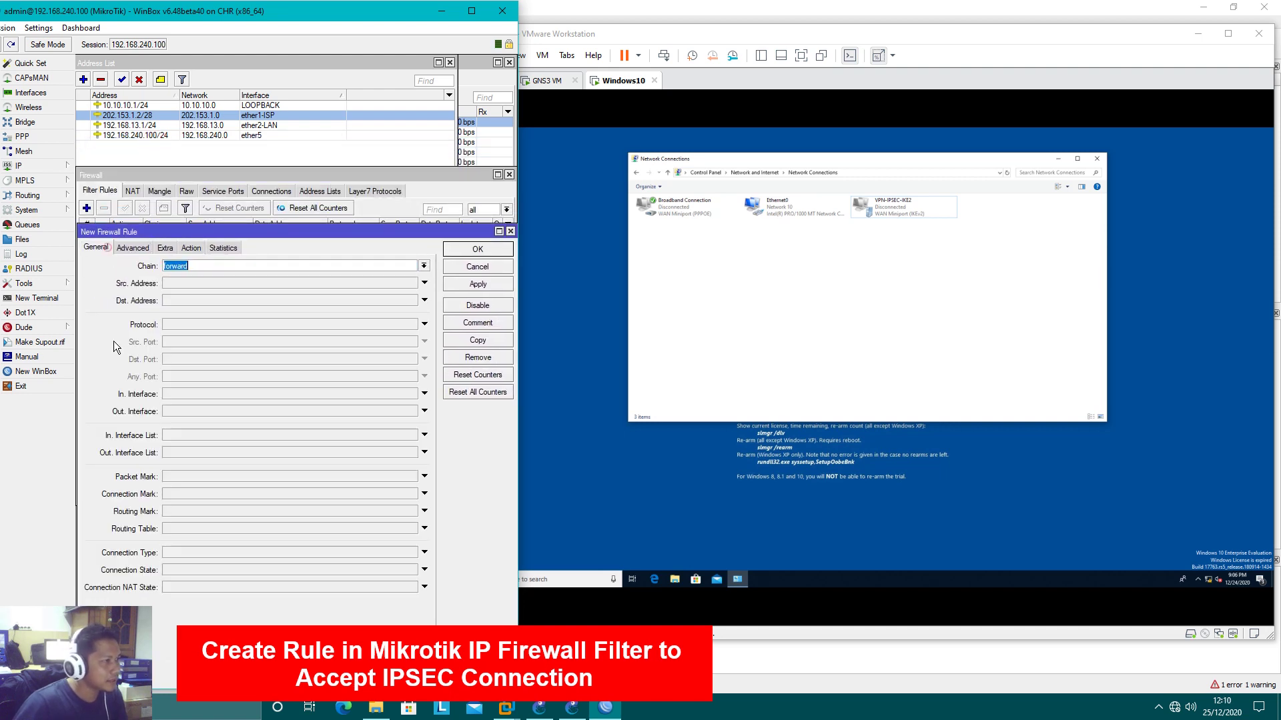
click(424, 266)
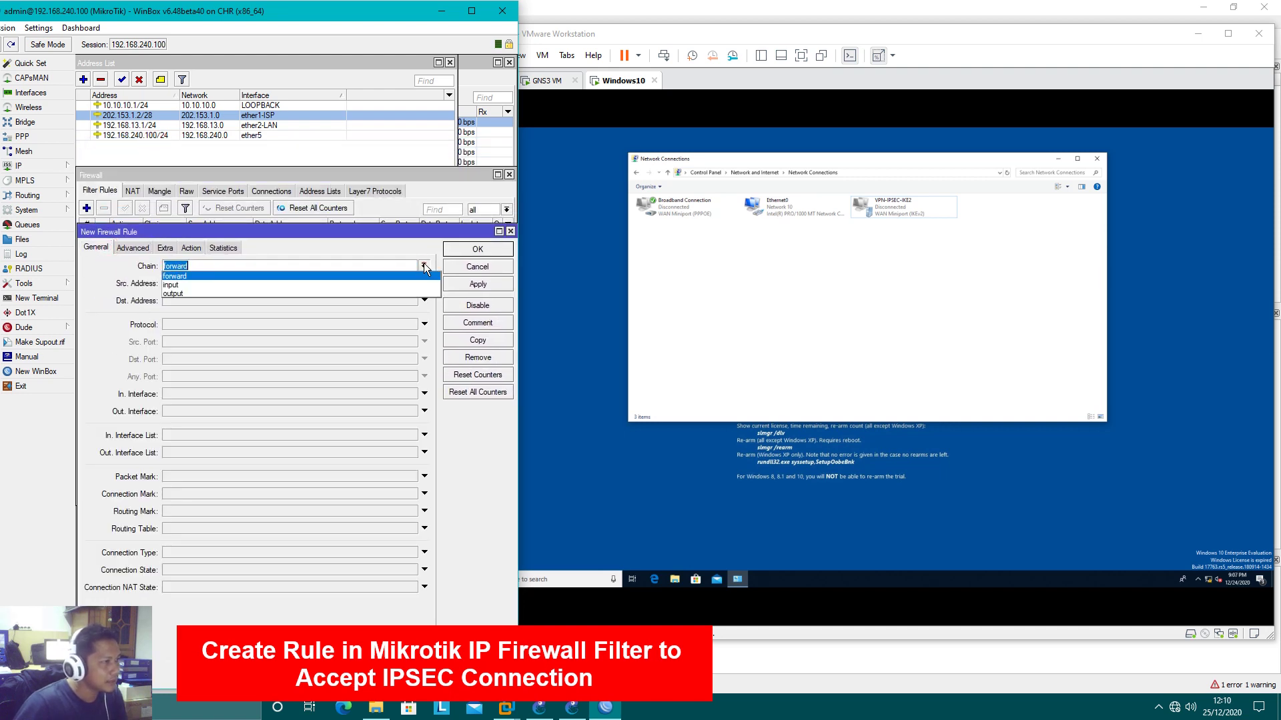
click(286, 281)
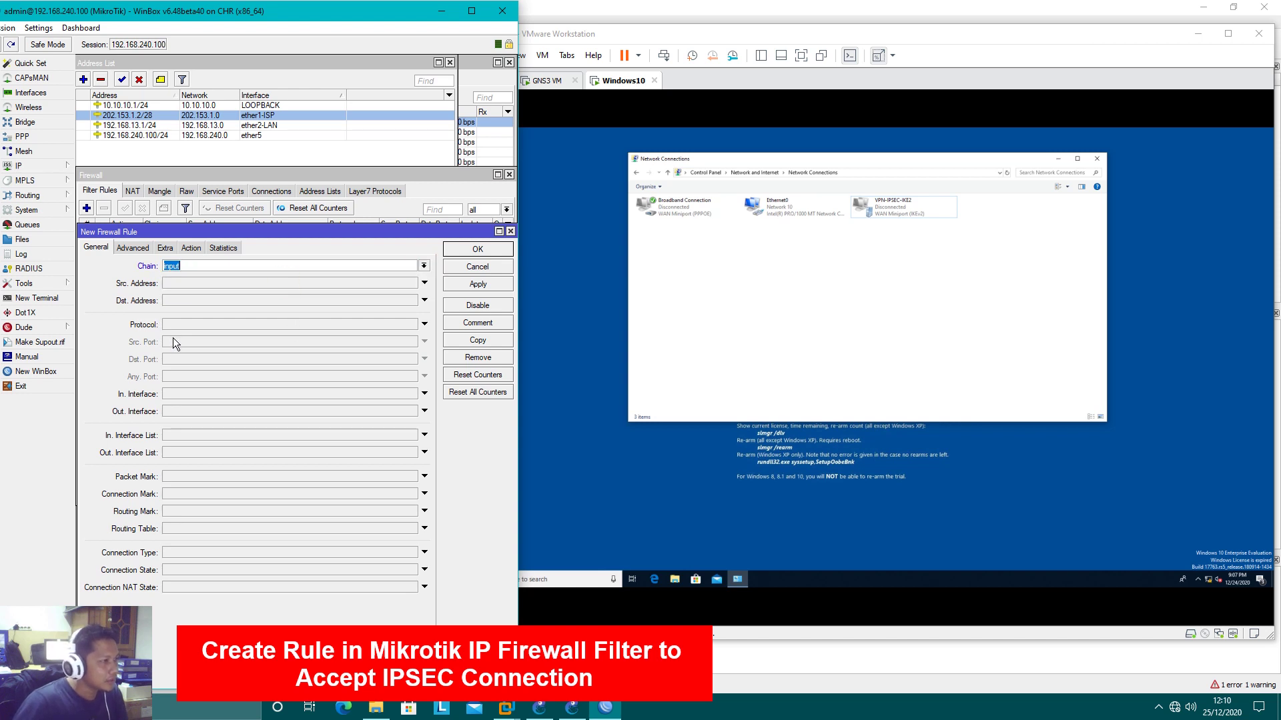
click(207, 301)
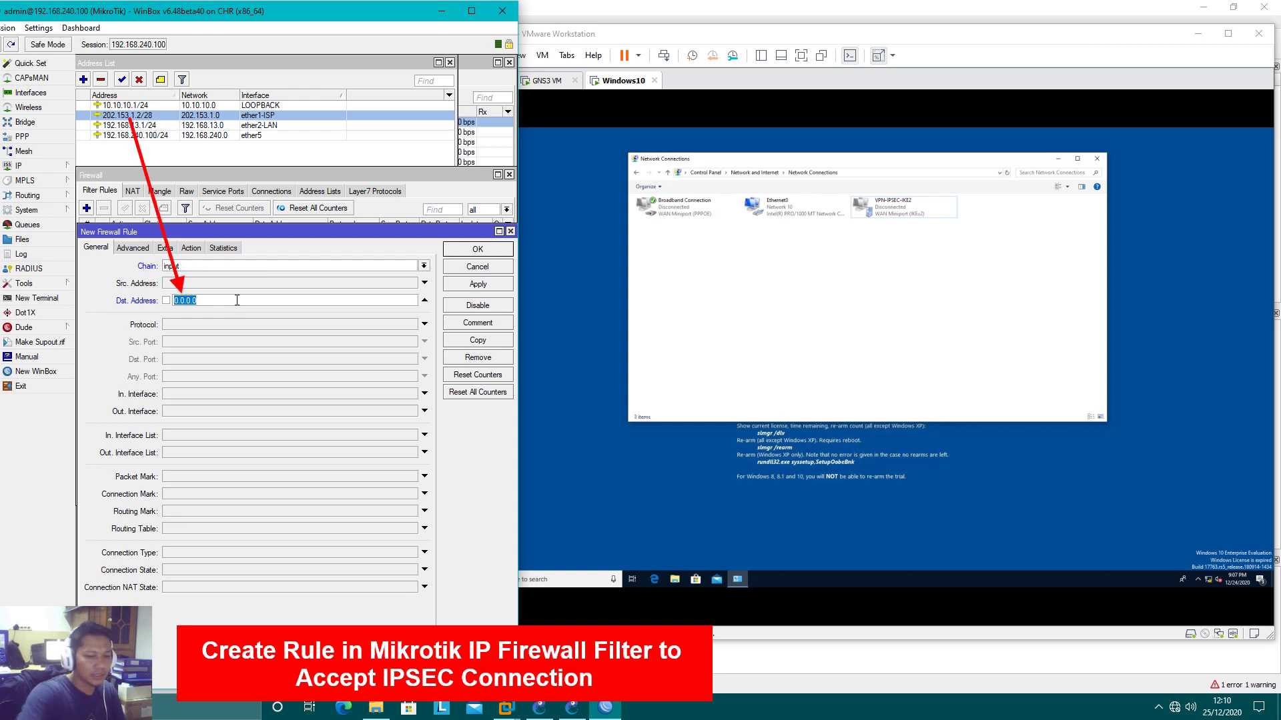
text(202.153.1.2)
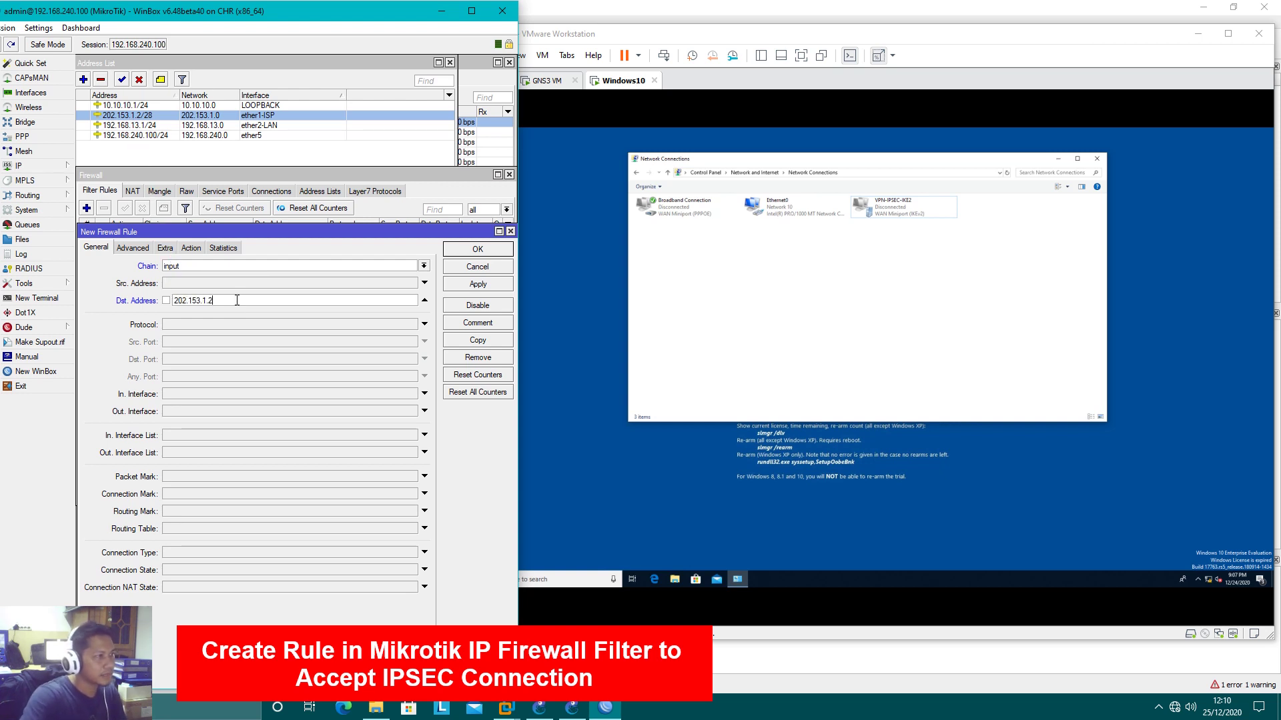
Set the rule to protocol udp, destination ports 500,4500, action accept, and save it
click(228, 325)
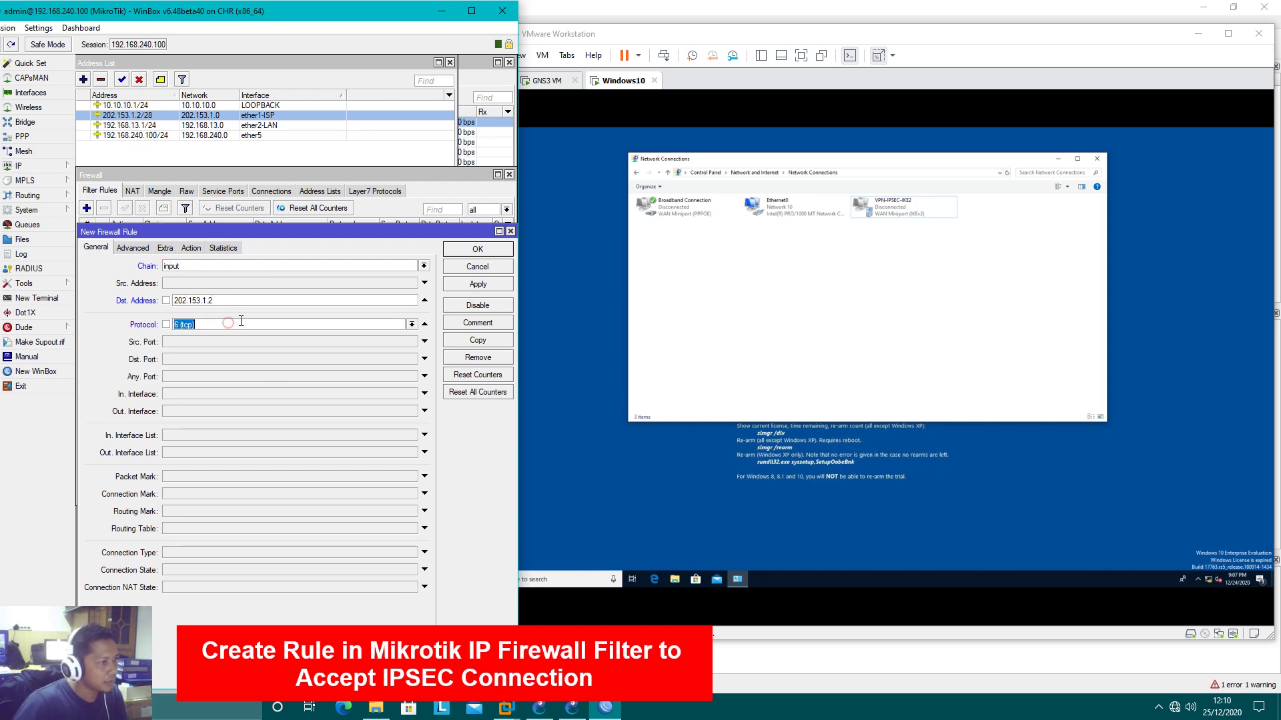
click(408, 325)
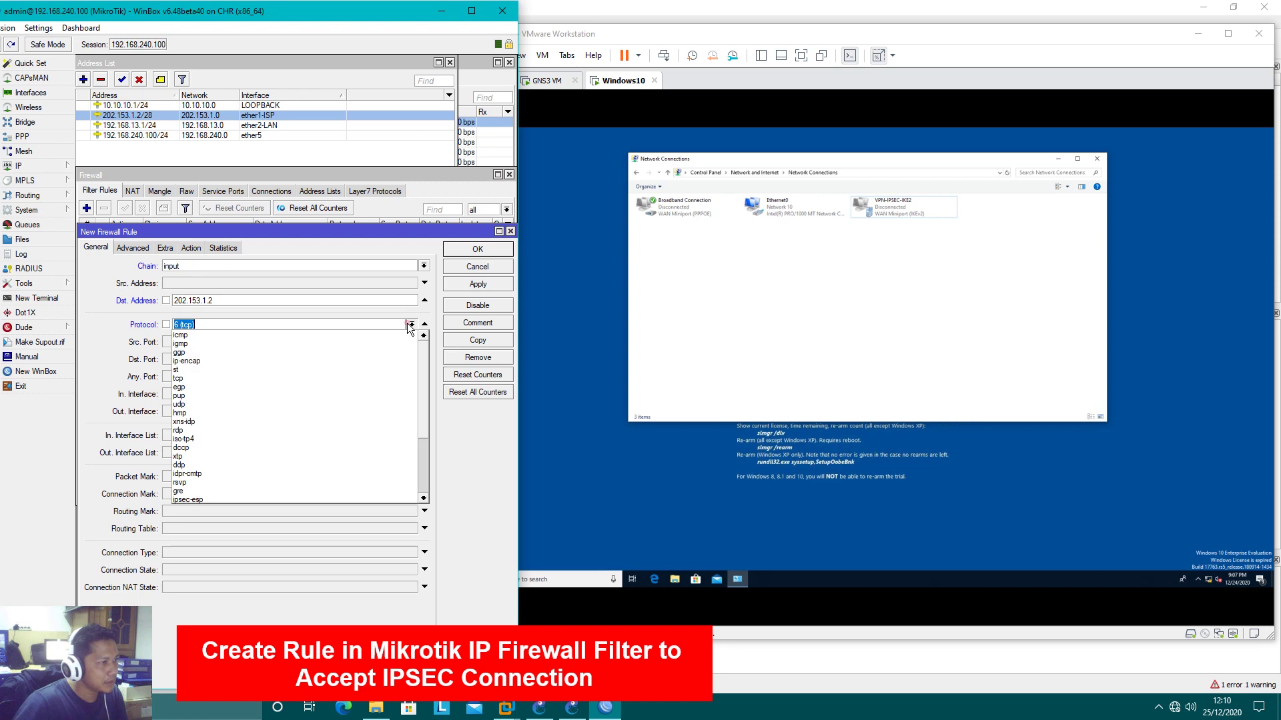
click(212, 404)
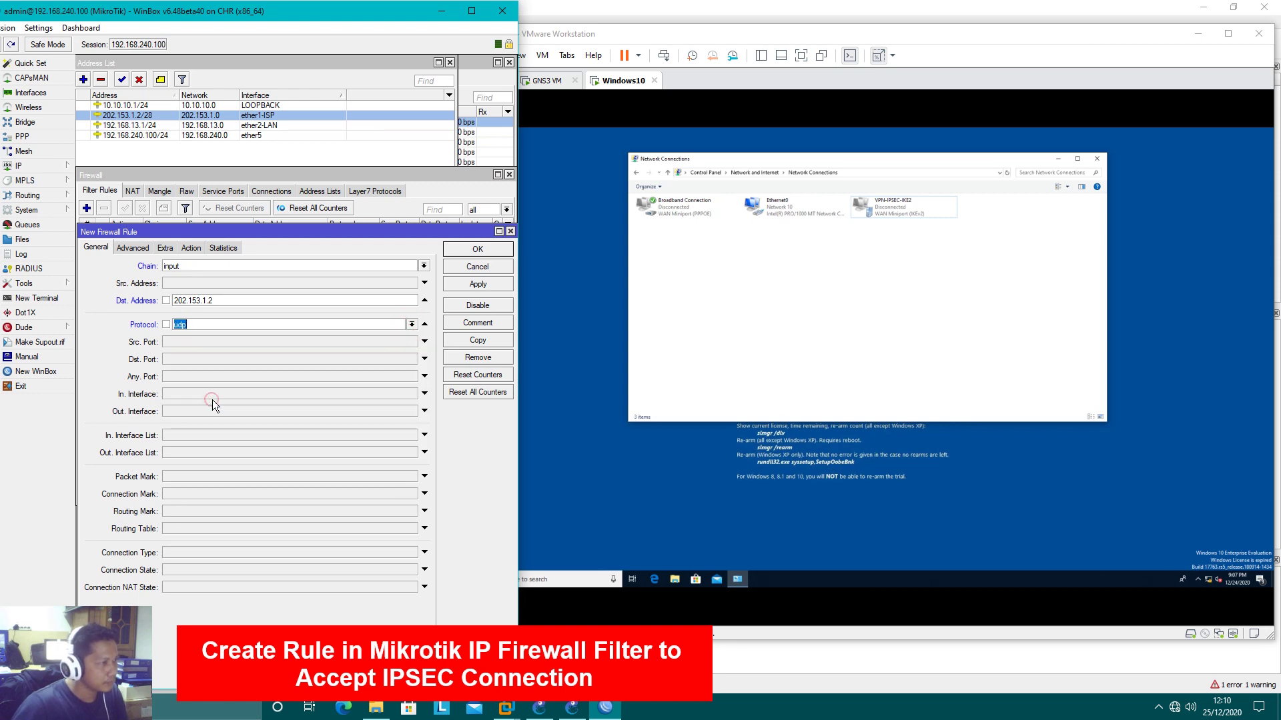
click(199, 360)
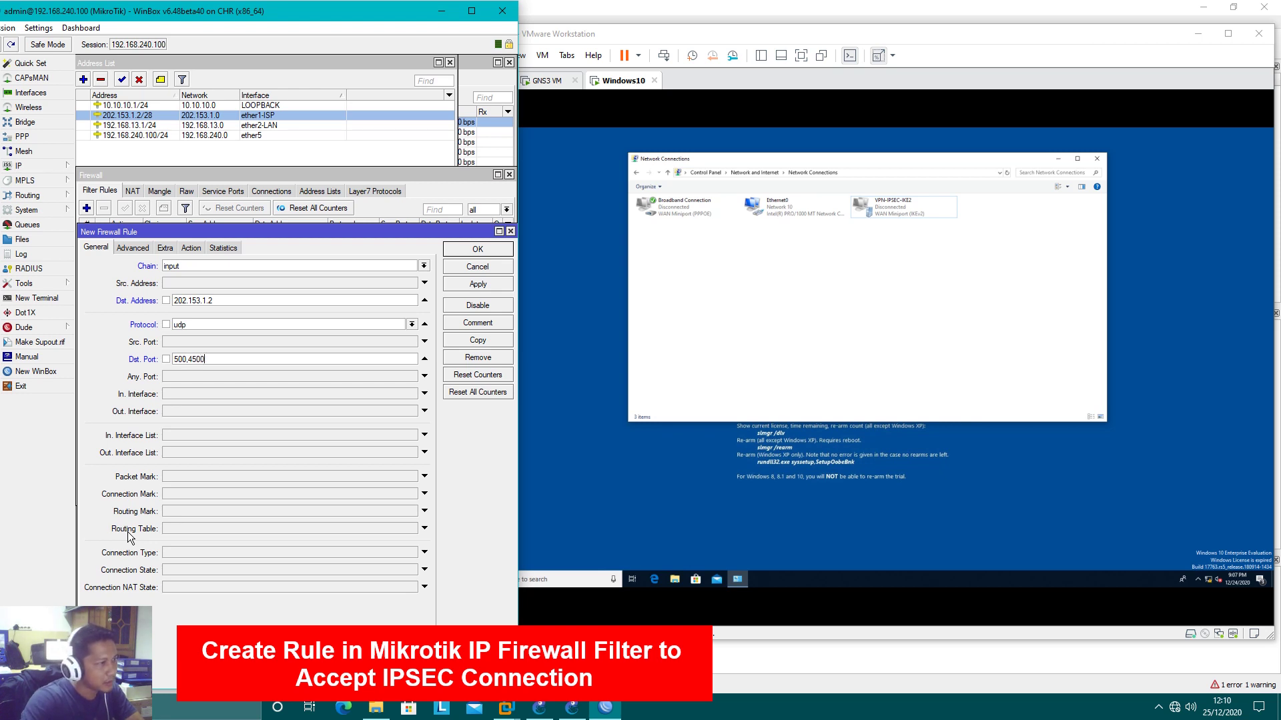
click(191, 248)
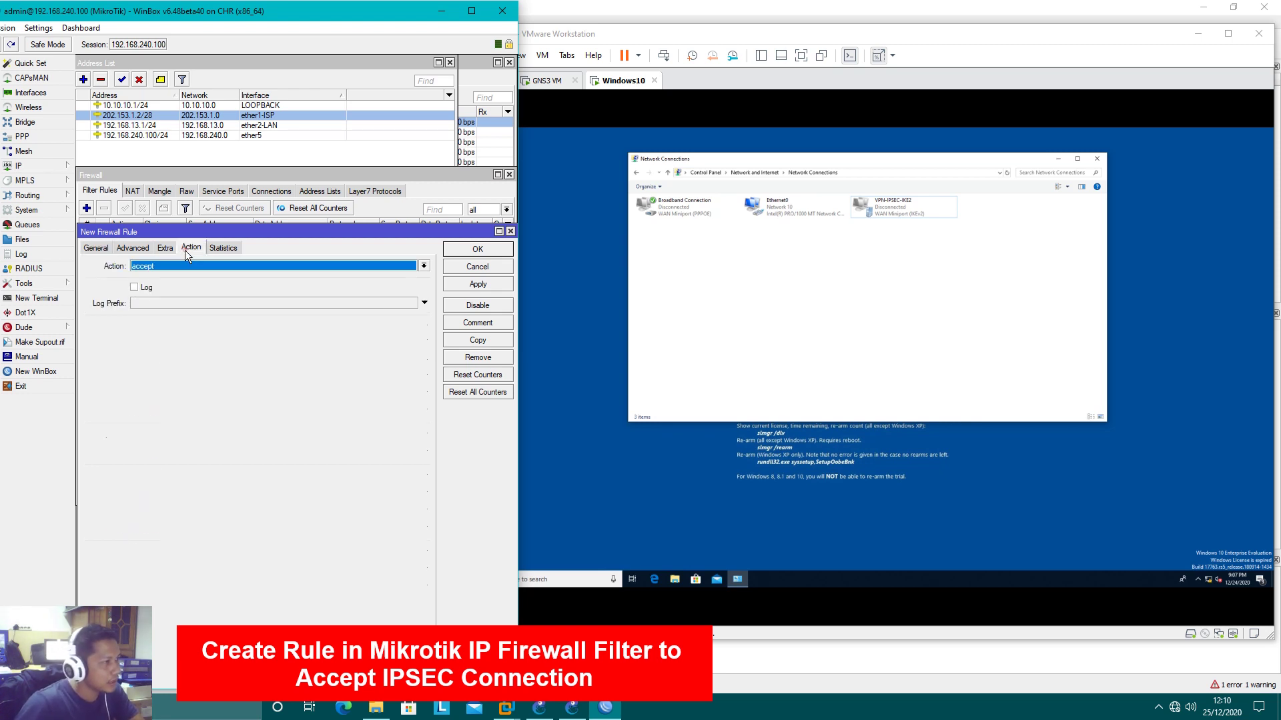
click(460, 285)
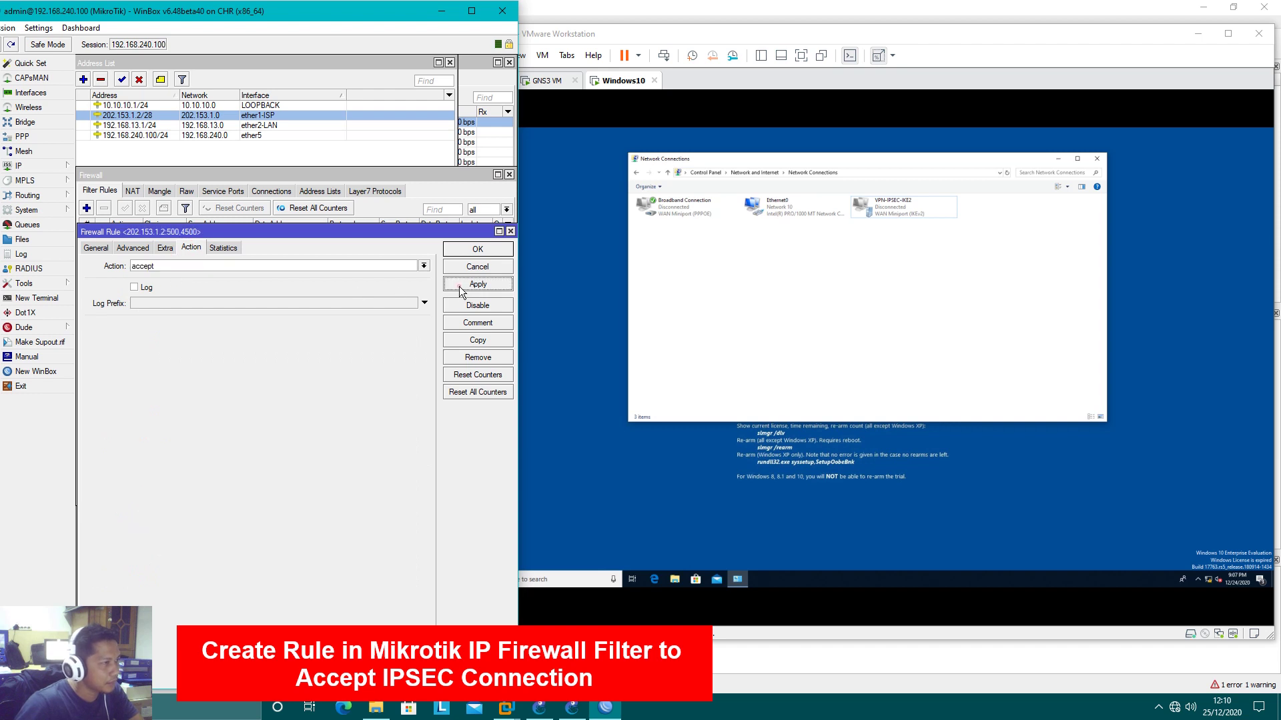
click(470, 251)
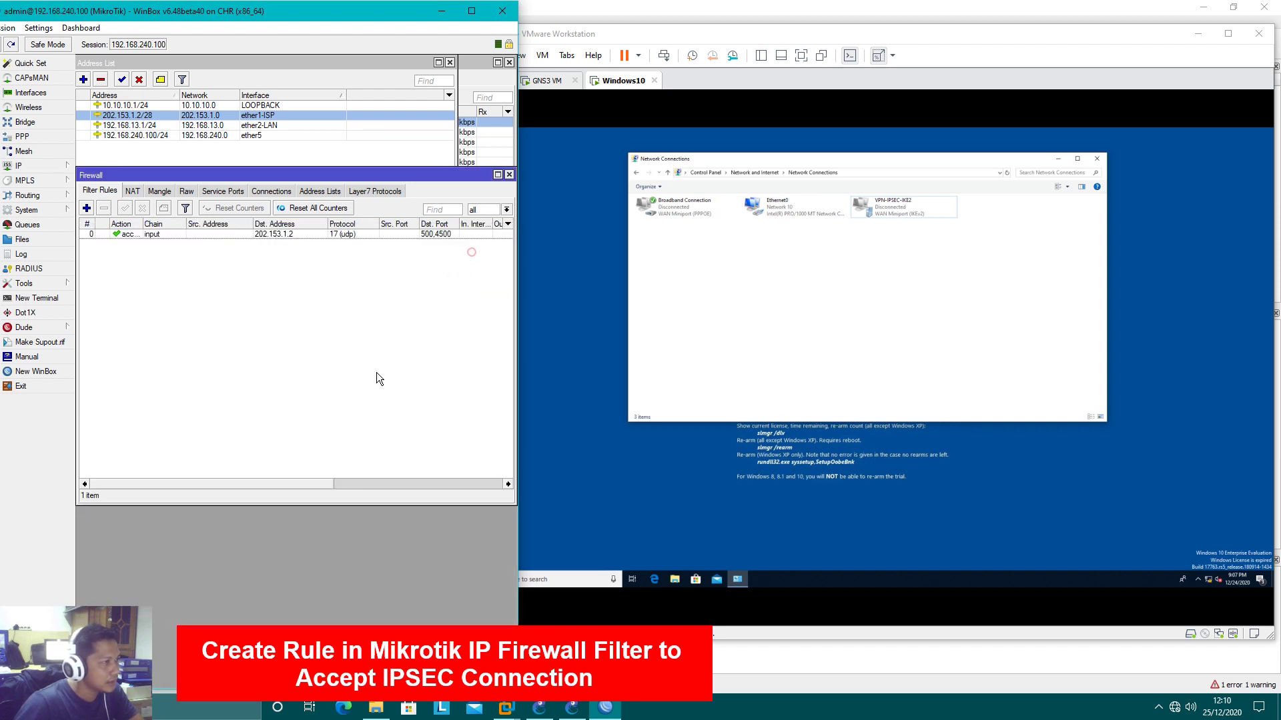
click(86, 208)
Configure an input rule accepting ipsec-esp traffic to 202.153.1.2 and apply it
drag(139, 185, 158, 258)
click(114, 270)
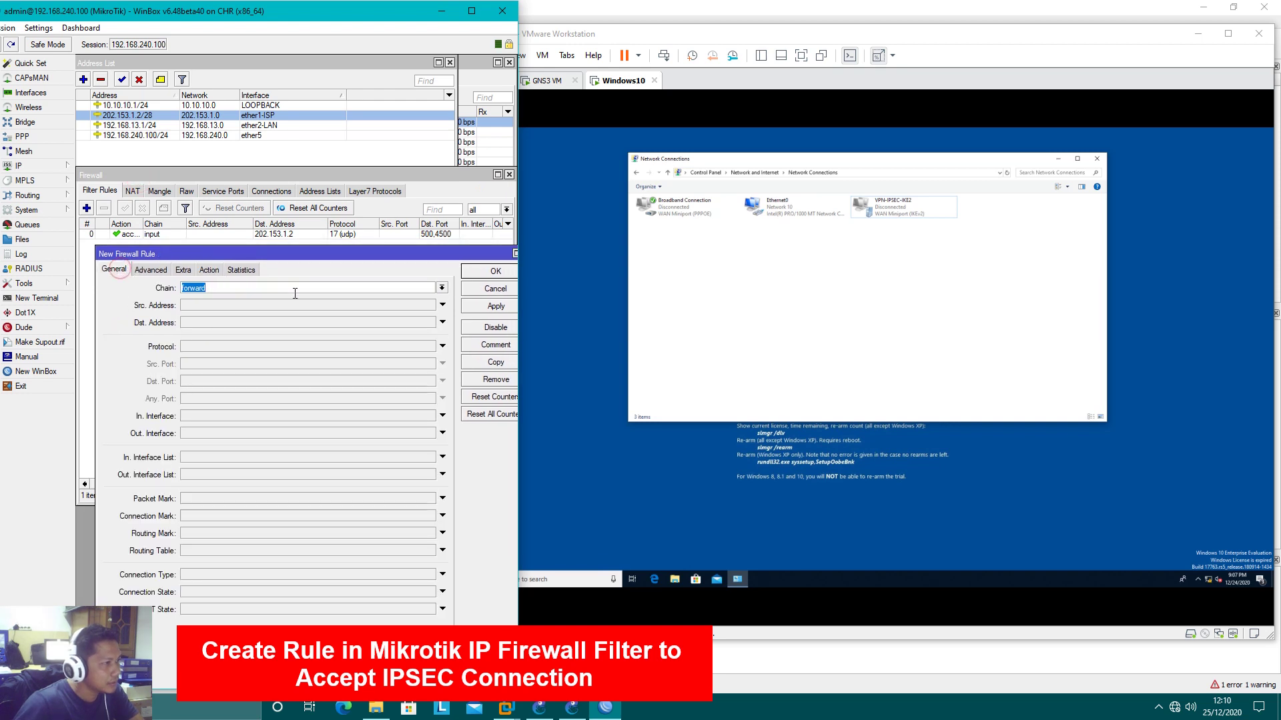
click(442, 287)
click(295, 302)
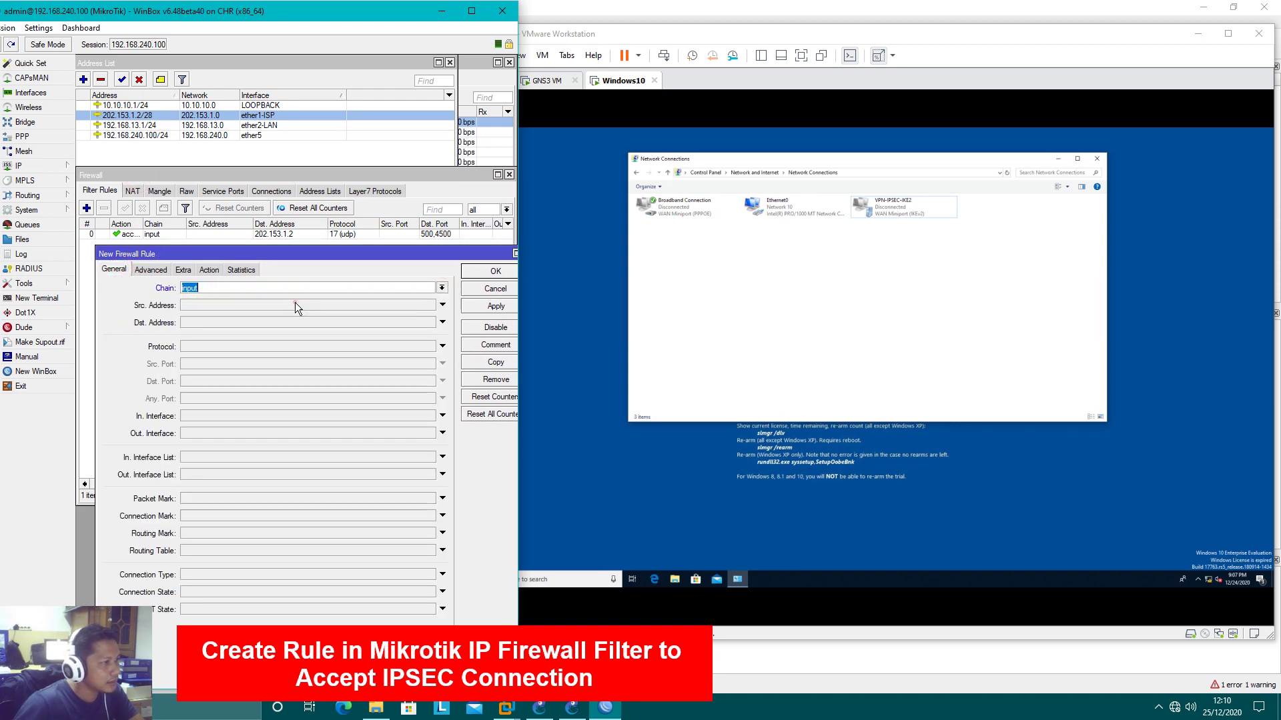
click(227, 322)
text(202.1)
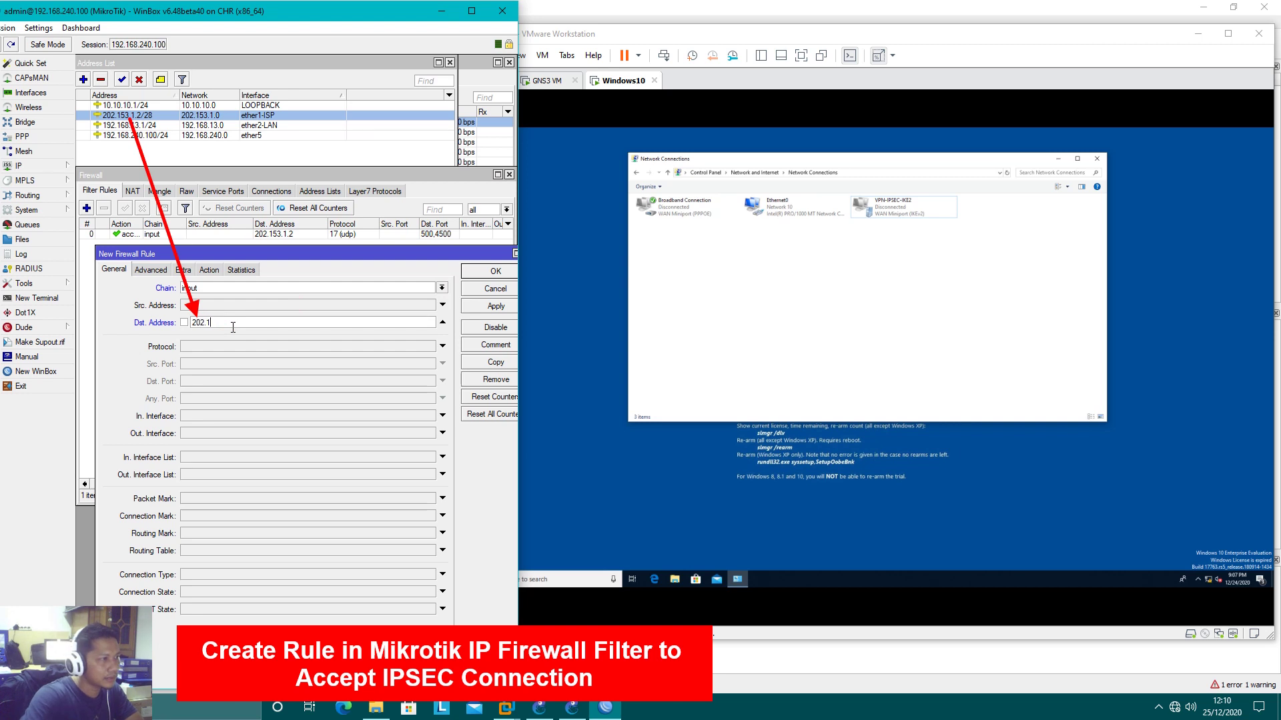
text(53.1.2)
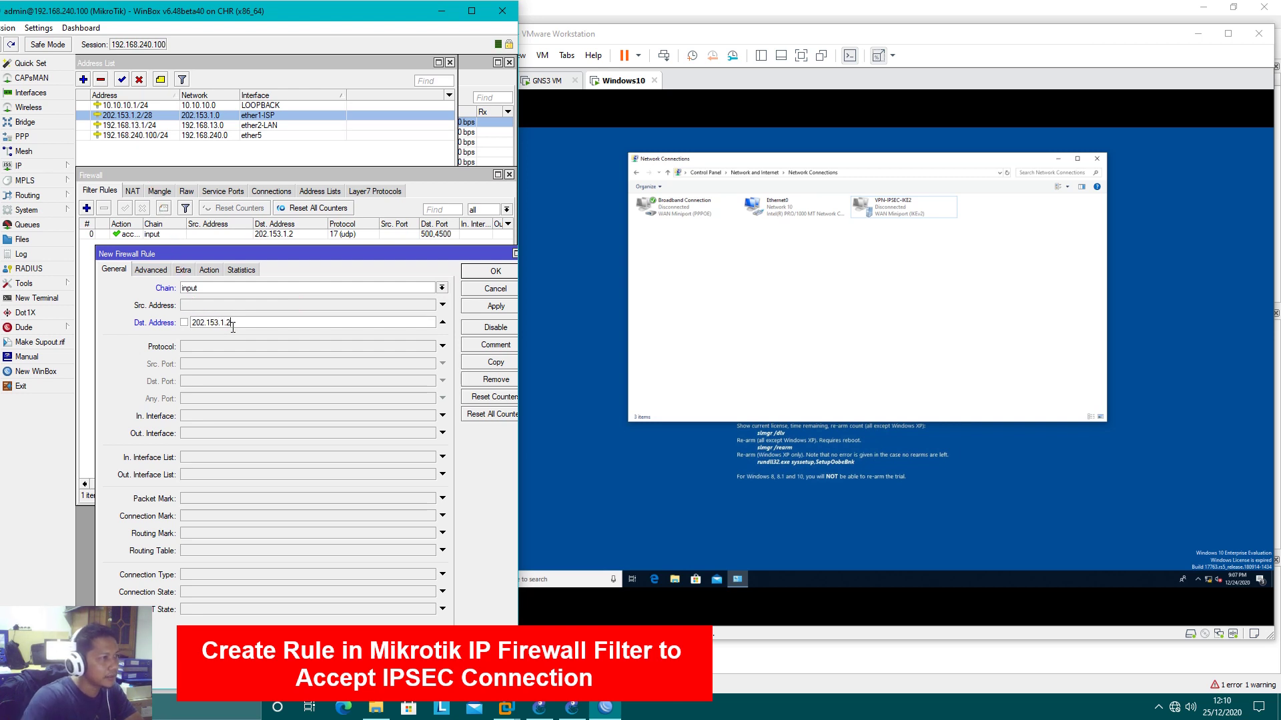
click(216, 346)
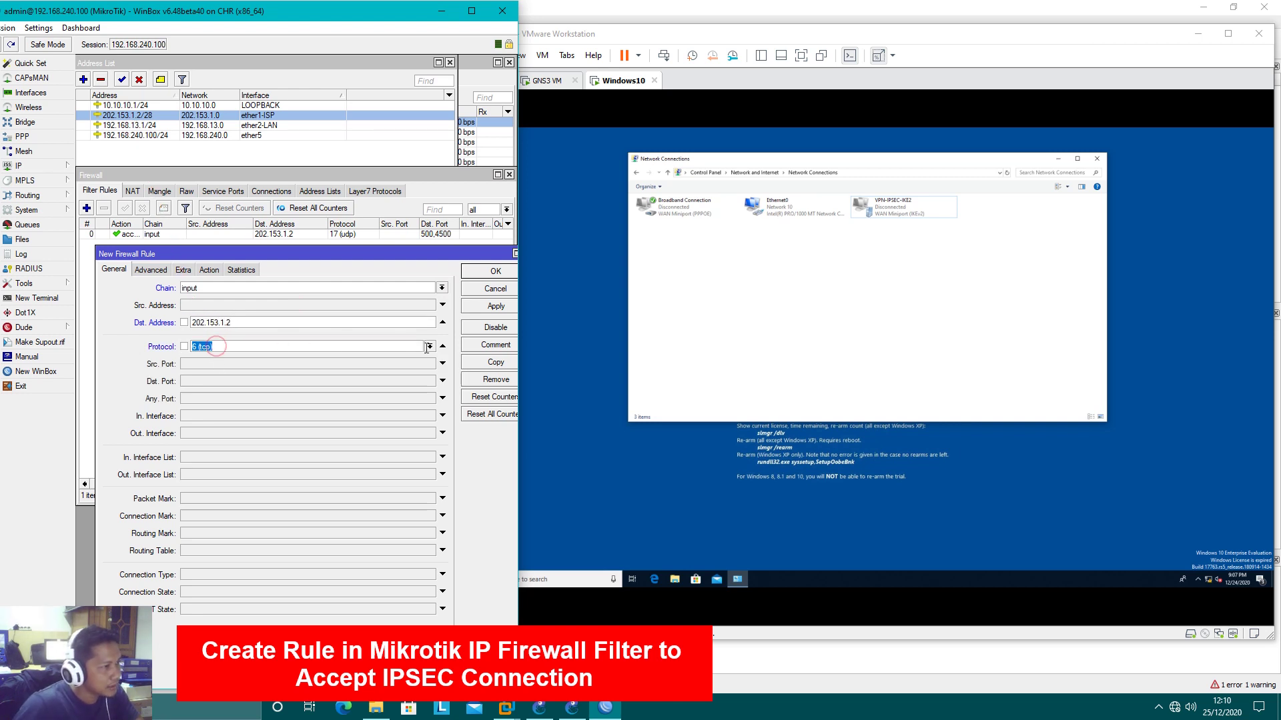
click(430, 346)
click(270, 521)
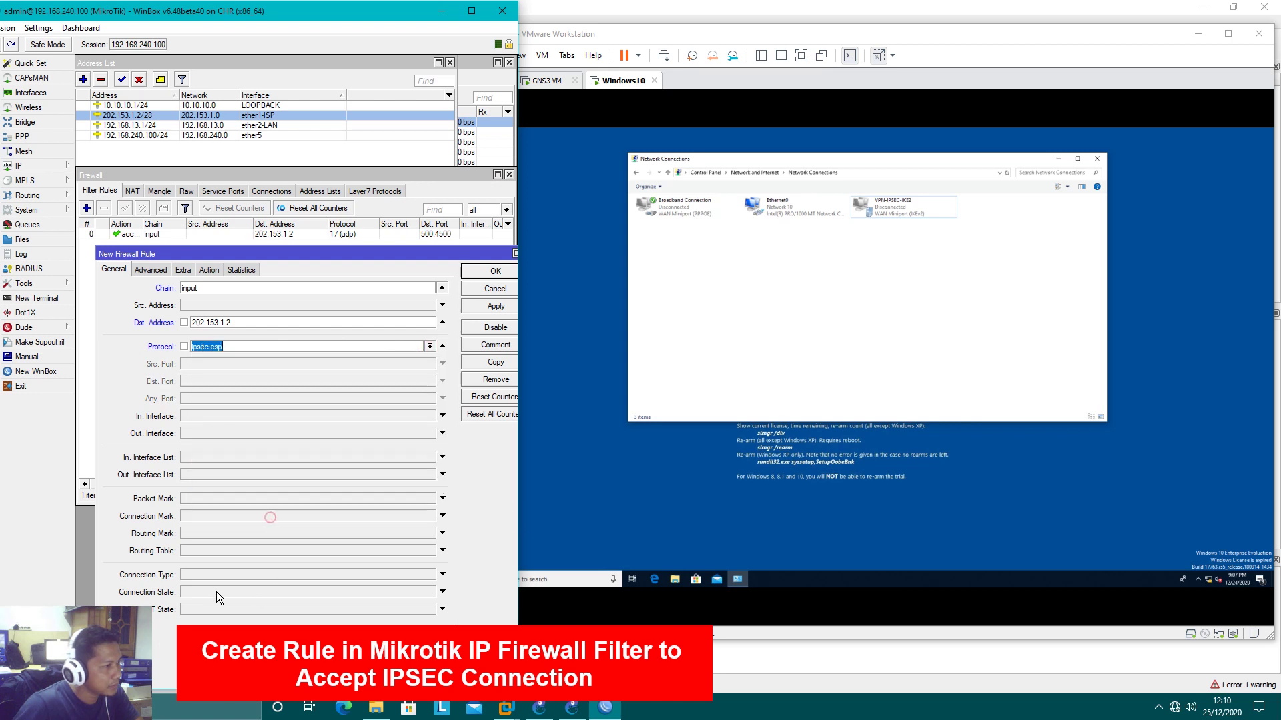
click(204, 270)
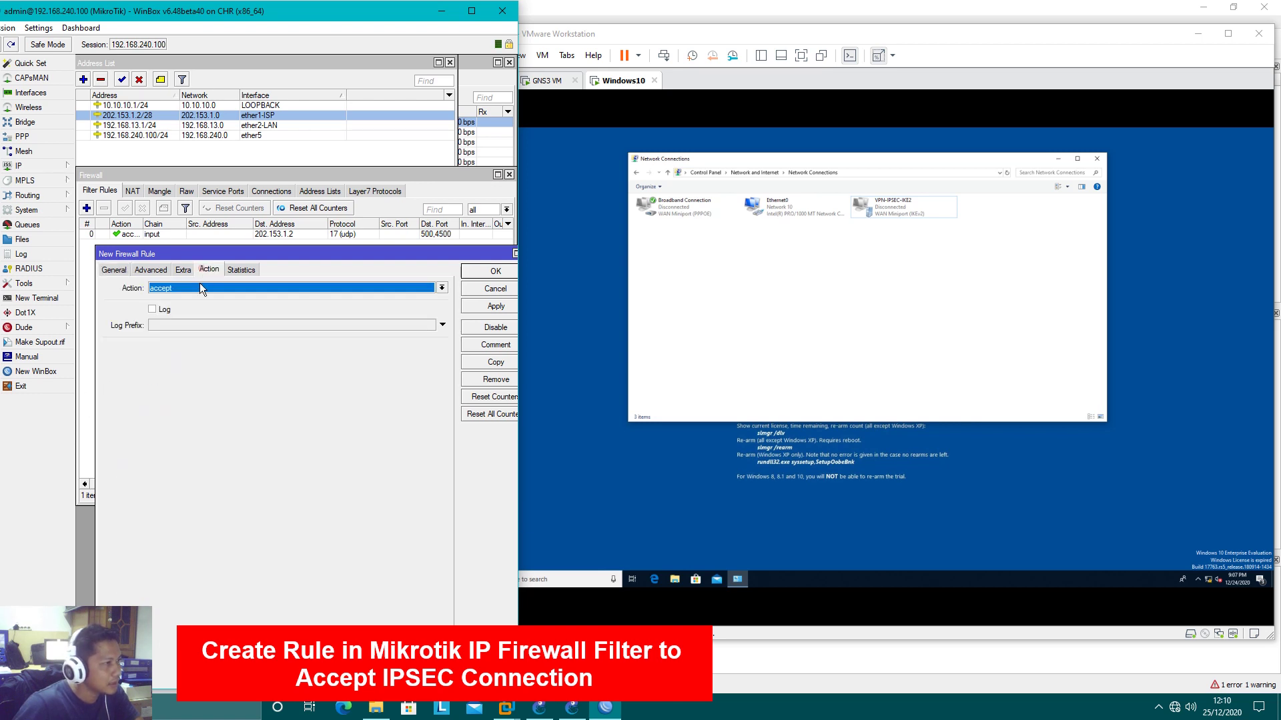
click(486, 273)
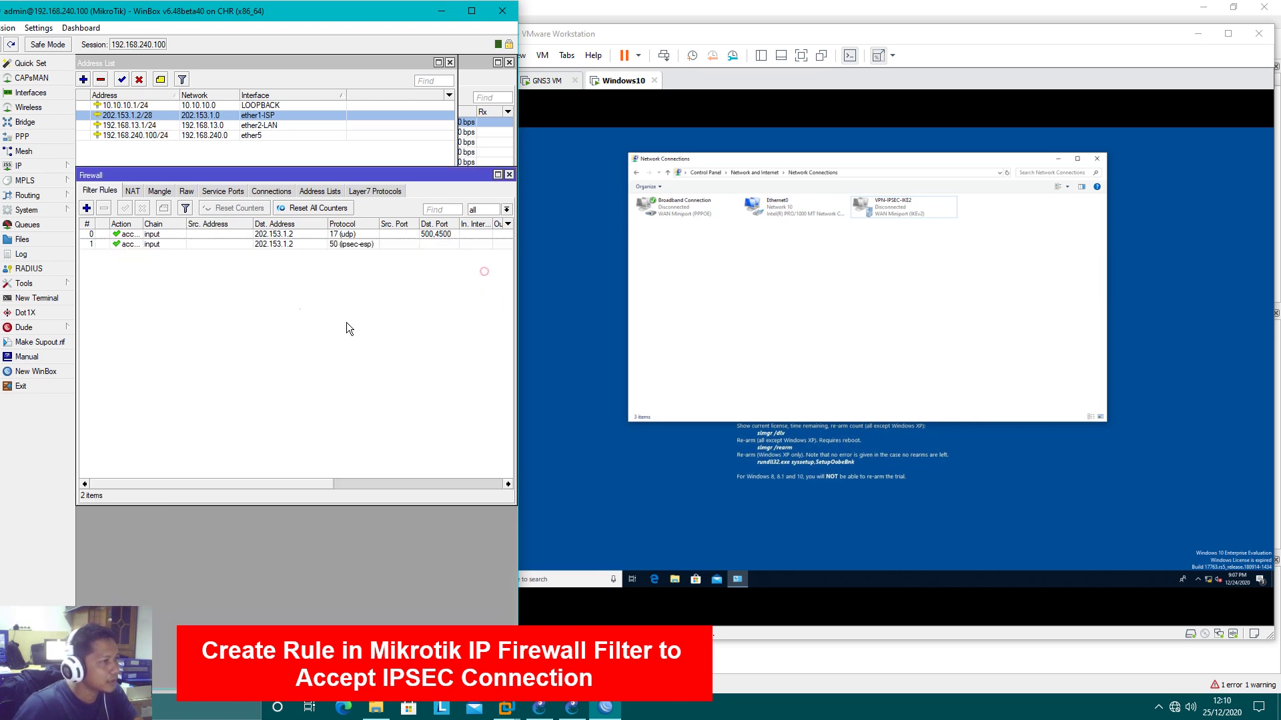
Add a third input rule accepting ipsec-ah traffic to 202.153.1.2 and close it
click(86, 209)
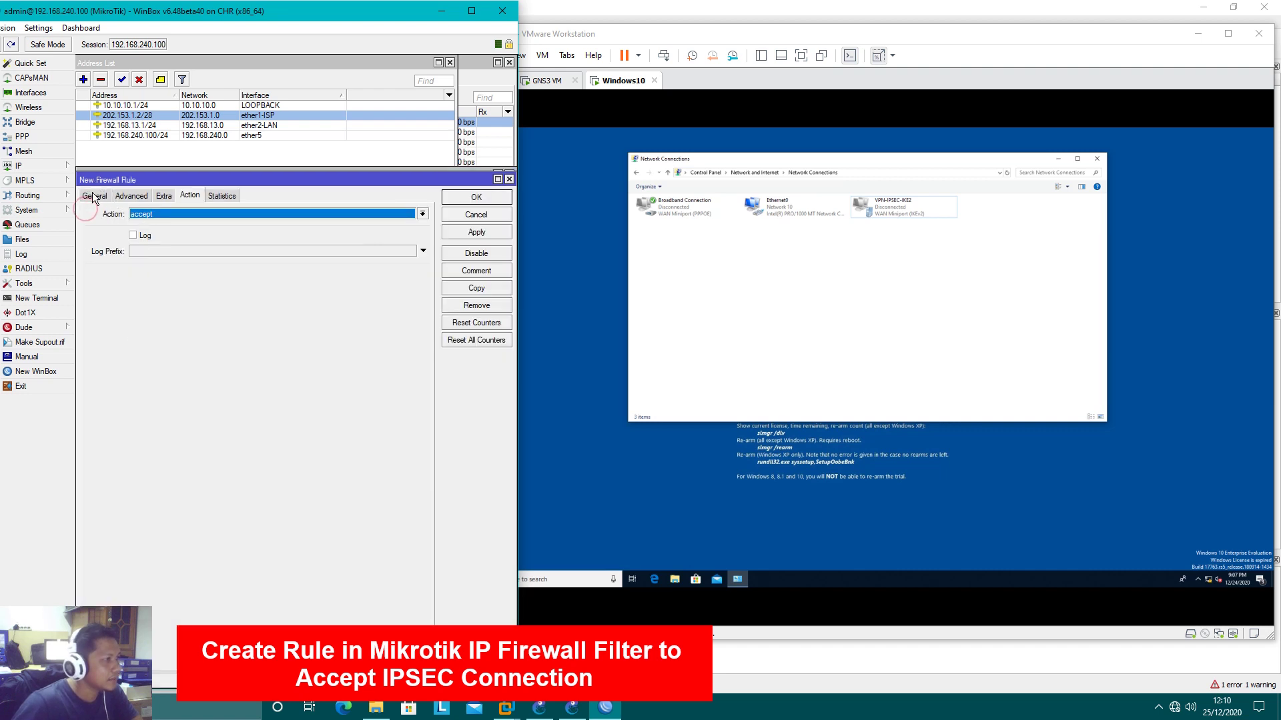
drag(154, 178, 161, 274)
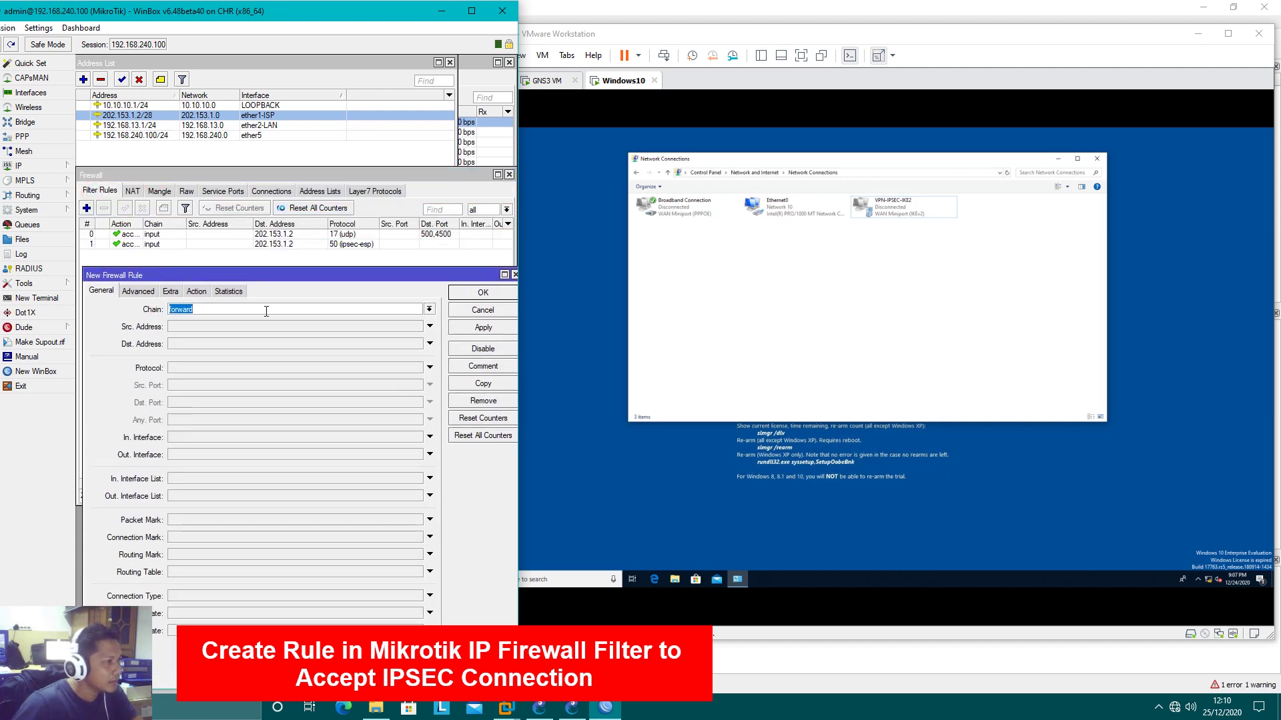
click(429, 309)
click(293, 329)
click(208, 369)
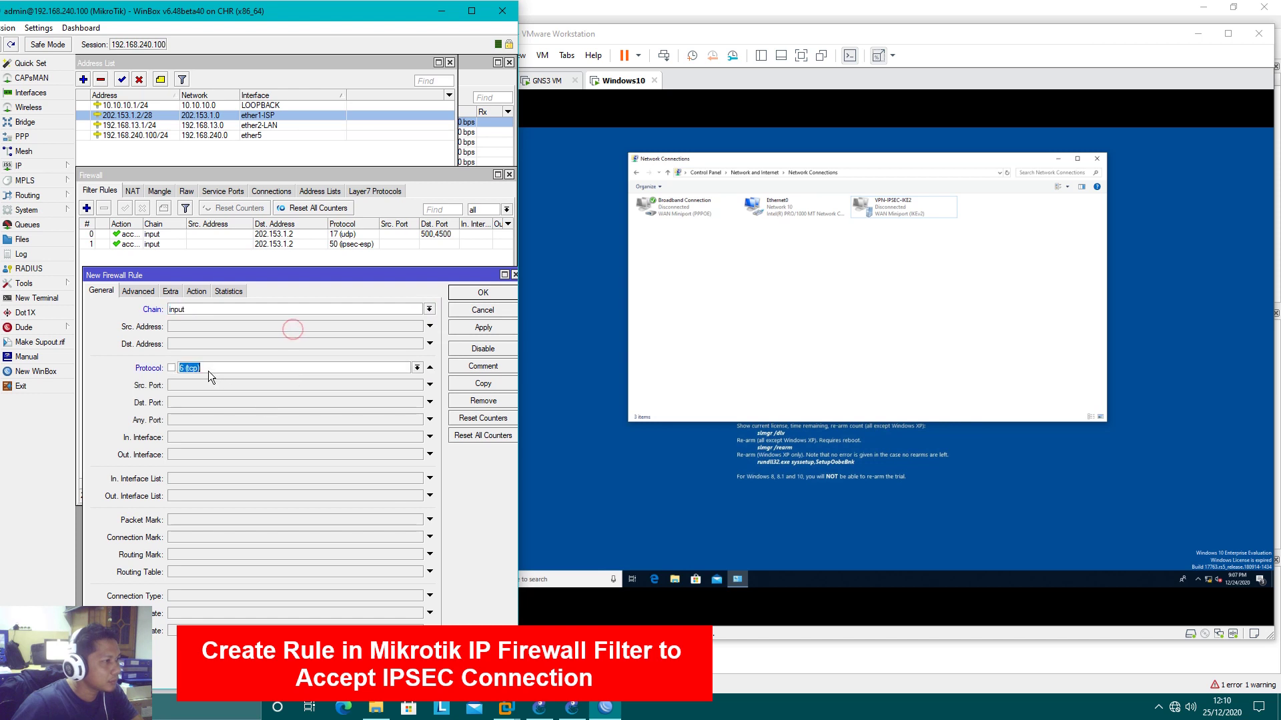
click(203, 343)
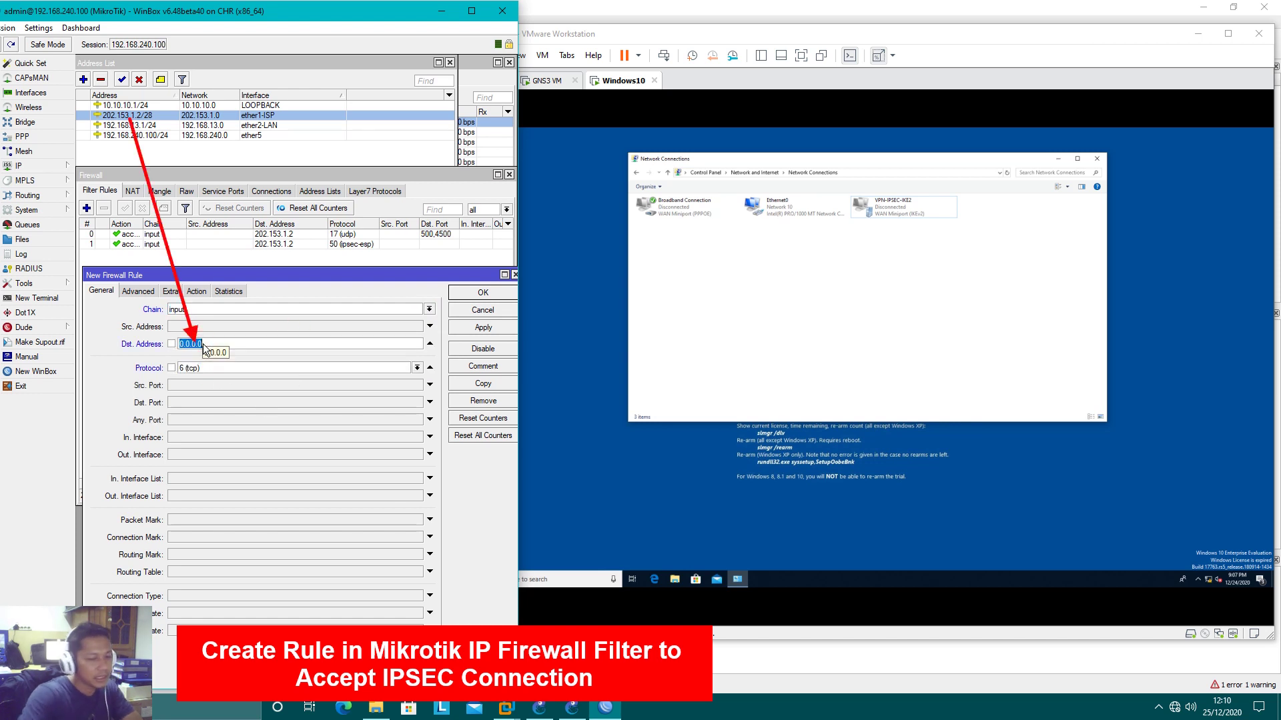
text(202.153)
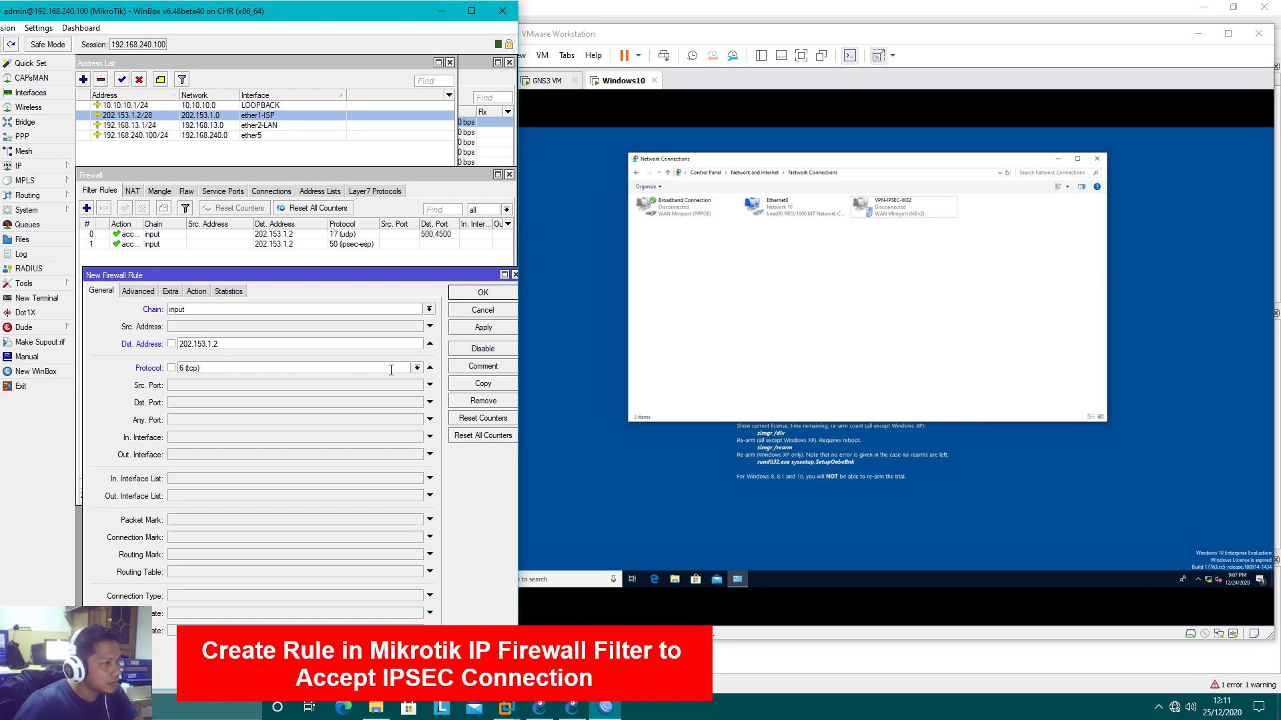
click(416, 368)
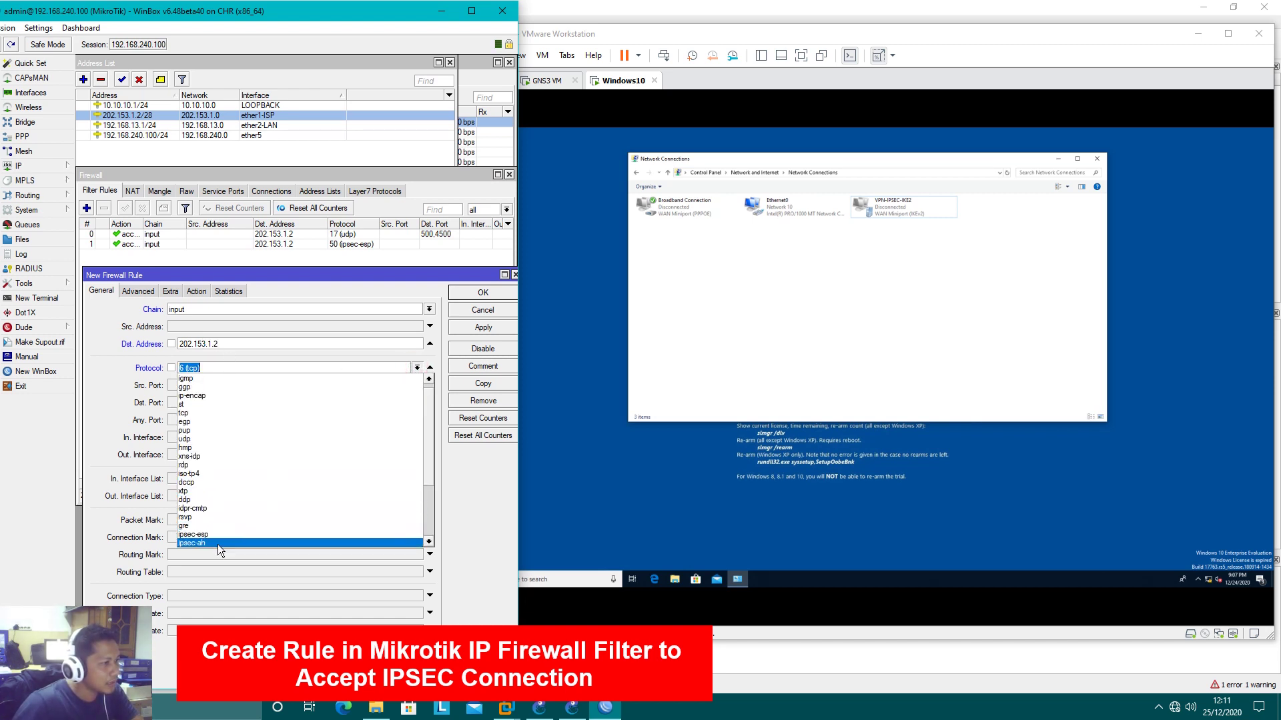
click(214, 543)
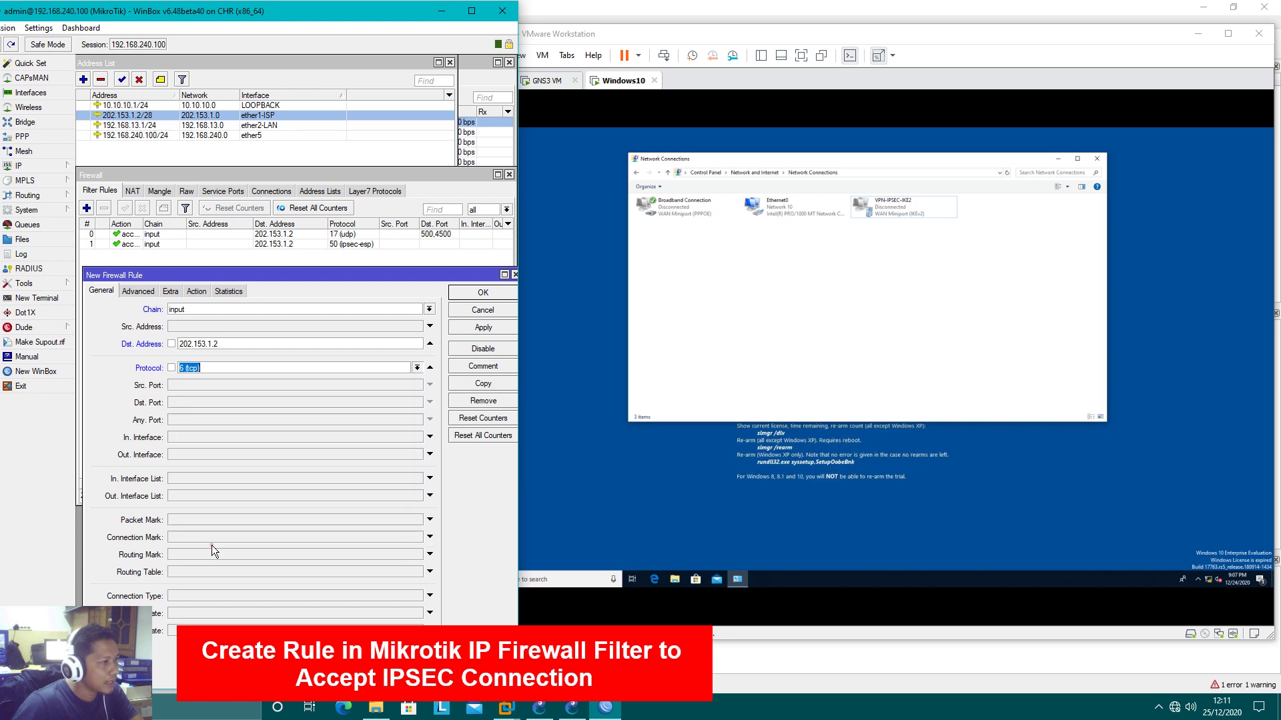
click(196, 290)
click(494, 332)
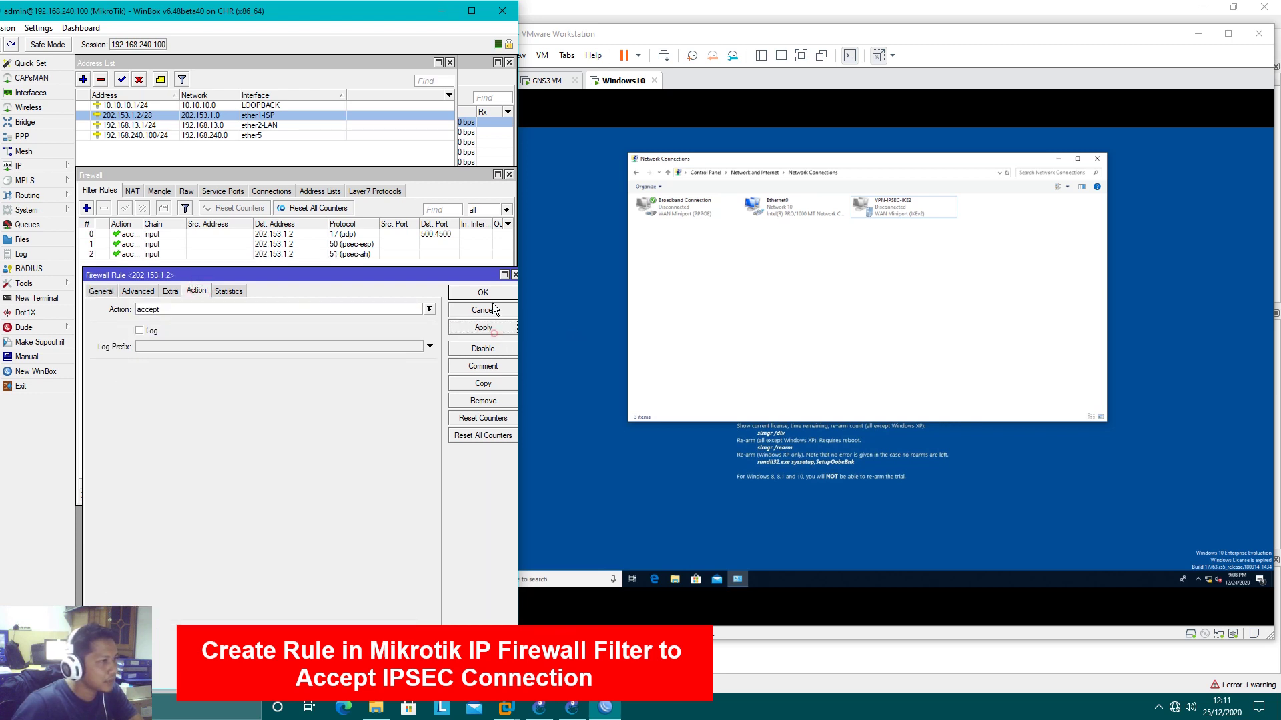
click(491, 293)
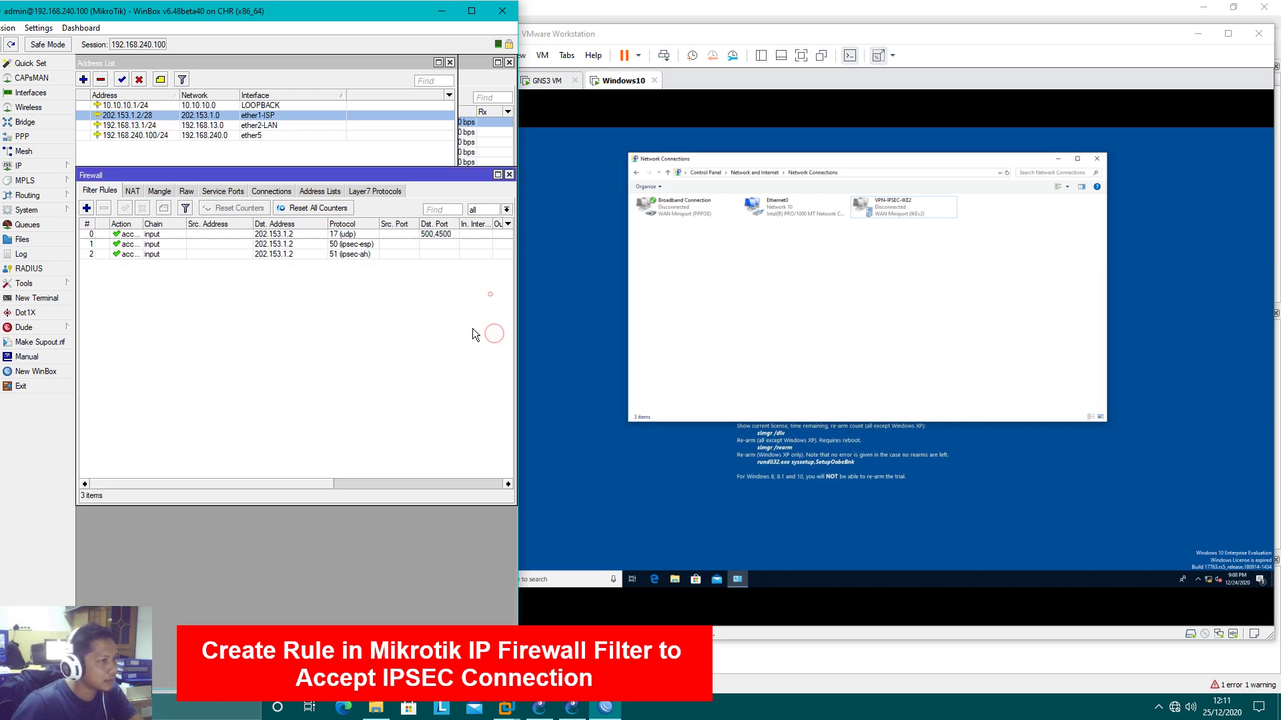
Close the firewall rules window and bring up the Windows network list in the VM
click(509, 176)
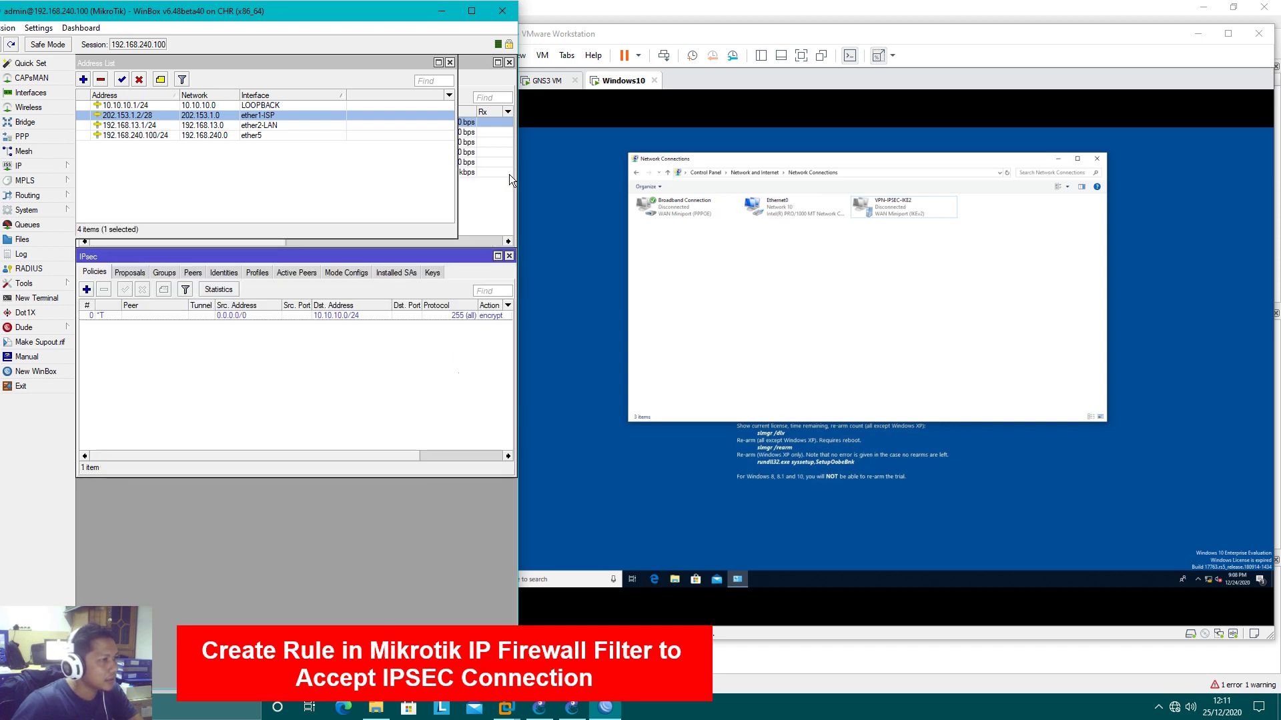
click(280, 387)
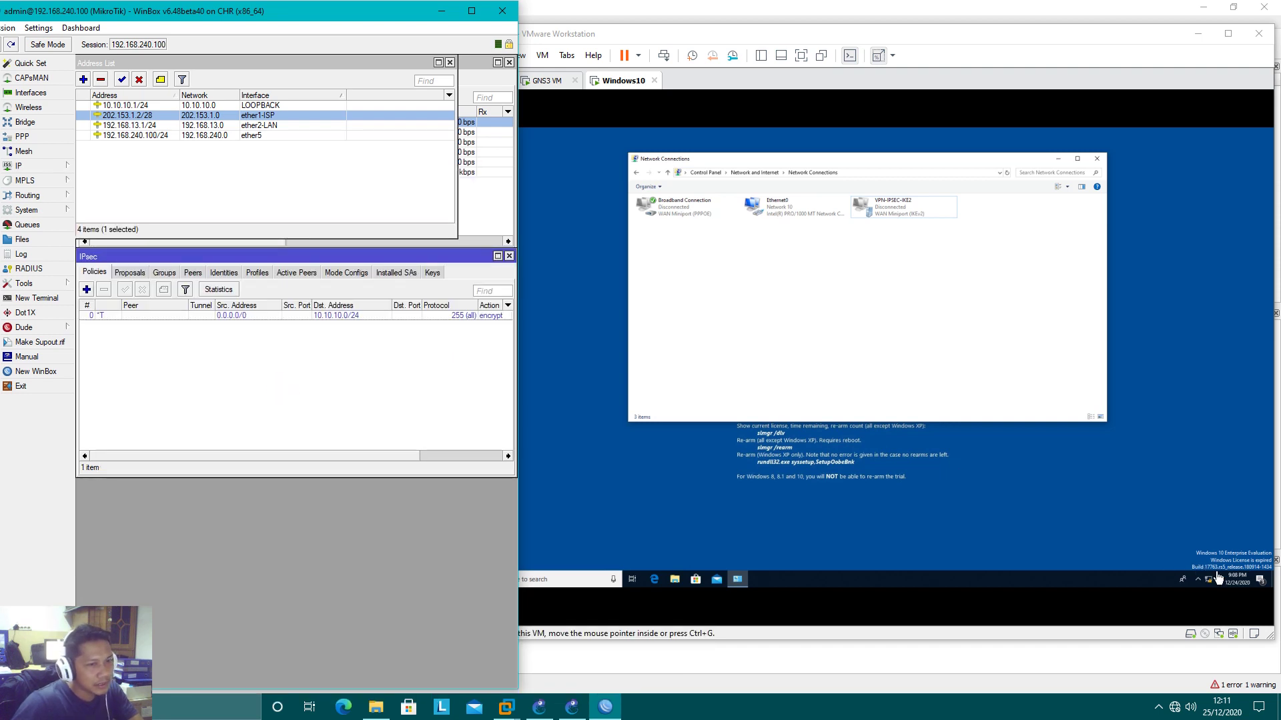
click(1210, 585)
click(1210, 586)
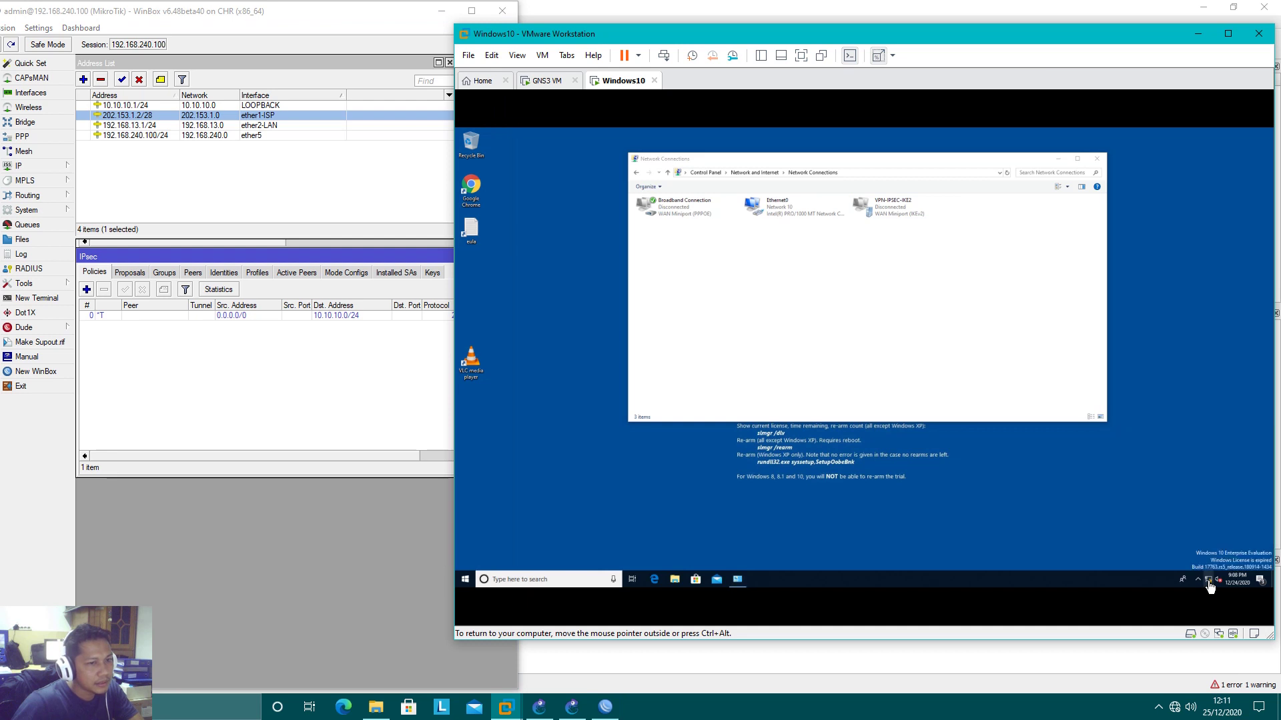
click(1210, 585)
Connect VPN-IPSEC-IKE2, then dismiss the network flyout and return to WinBox
click(1174, 501)
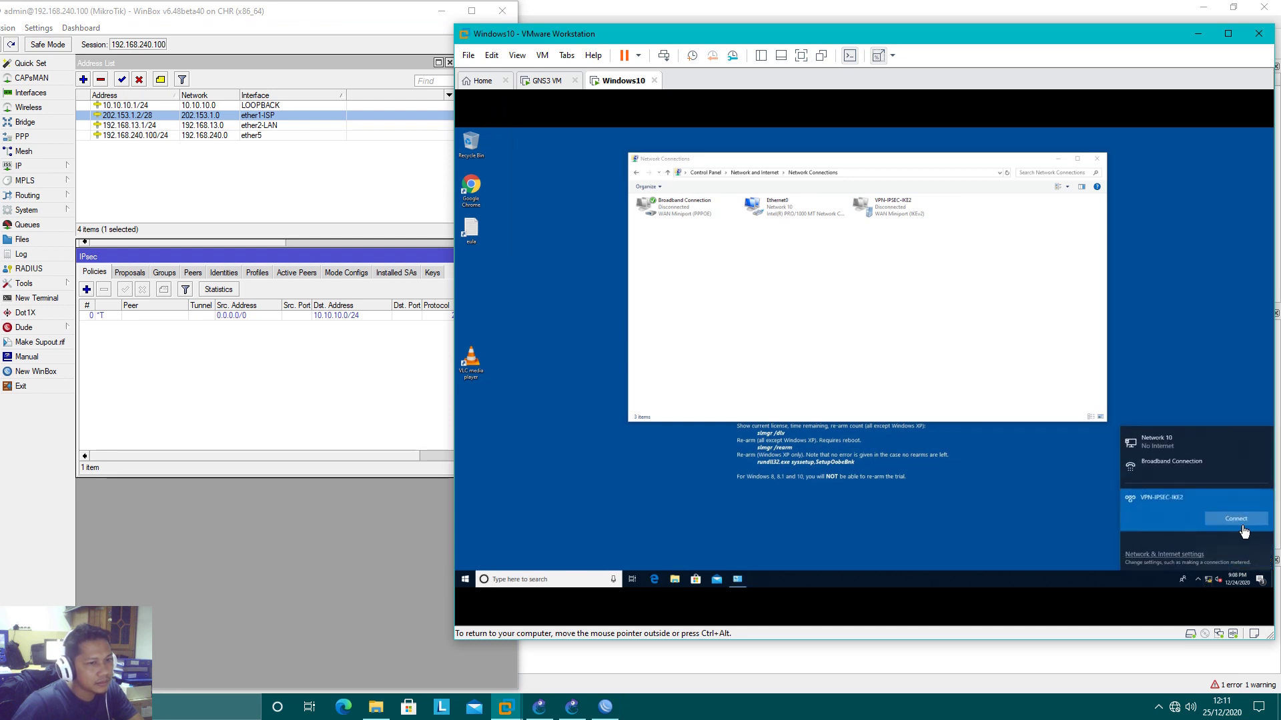
click(1243, 528)
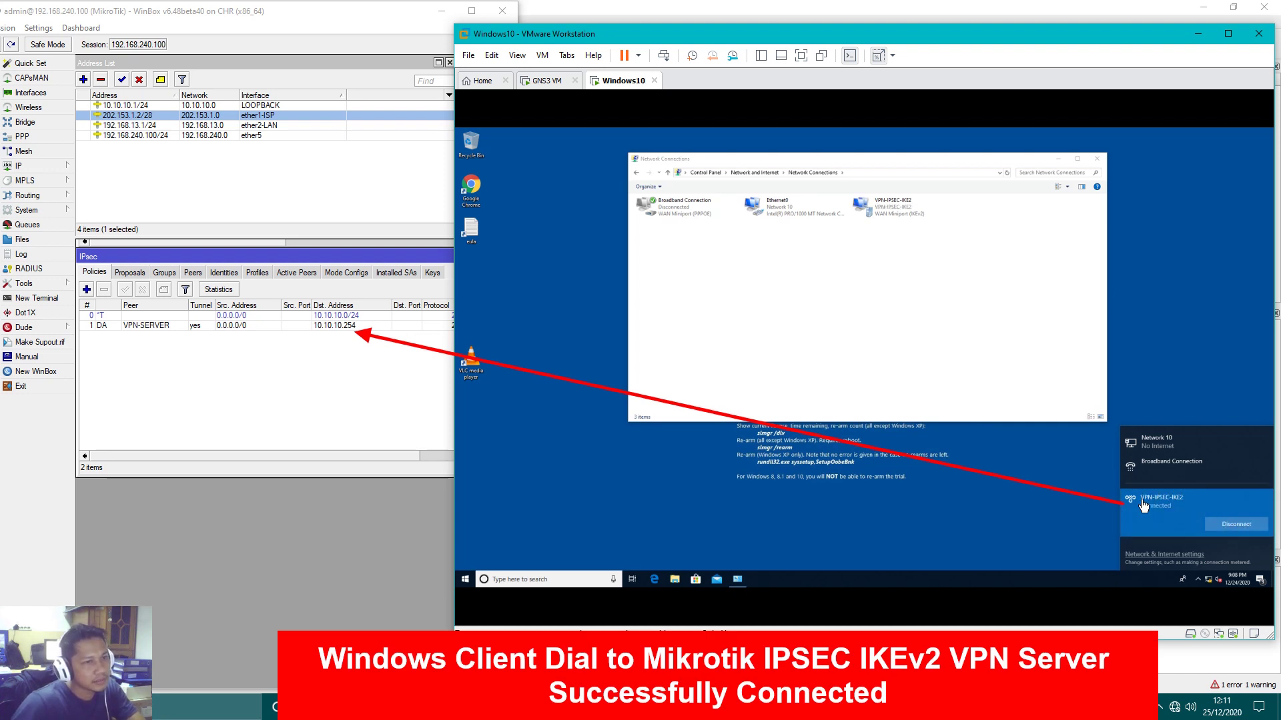
click(783, 331)
click(305, 393)
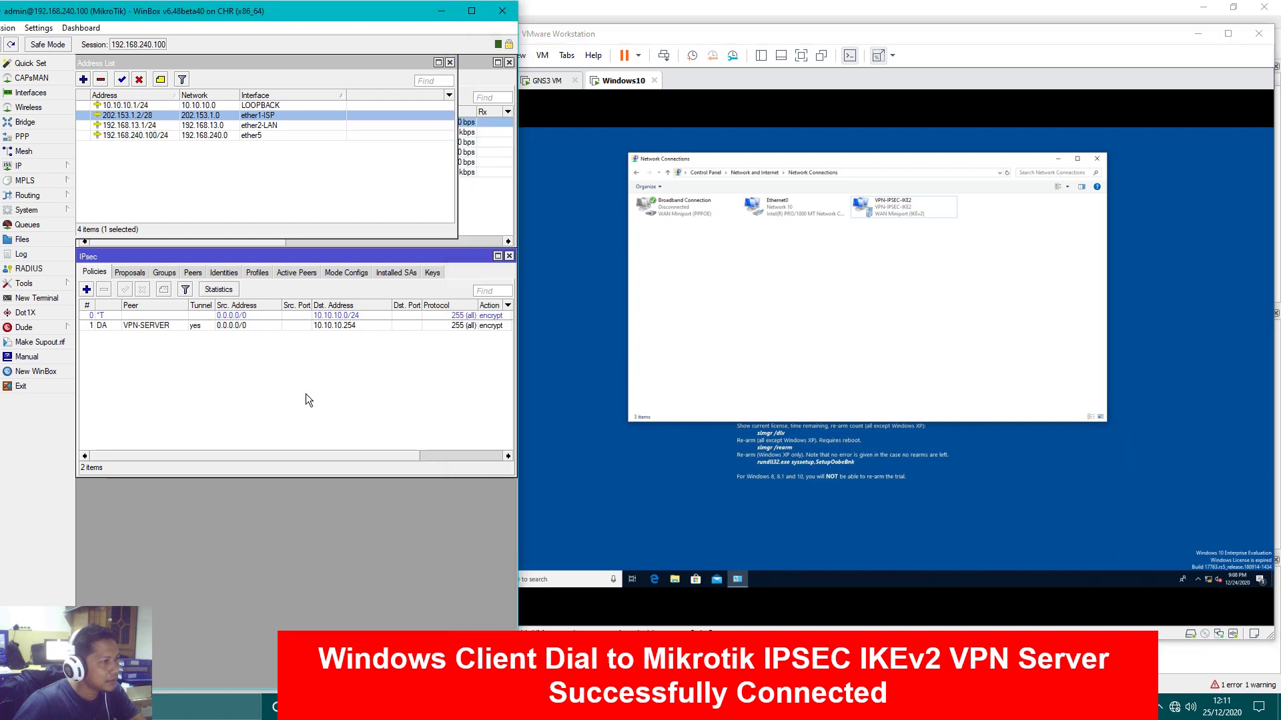
click(196, 327)
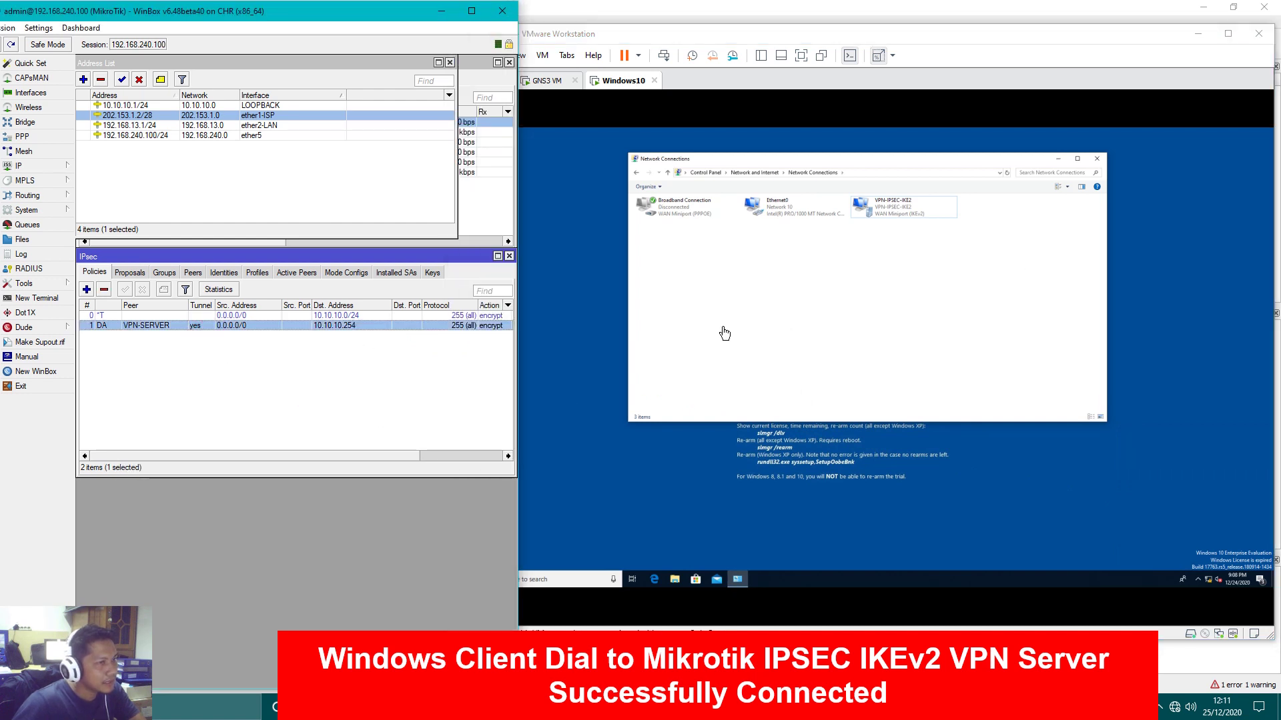
double_click(350, 326)
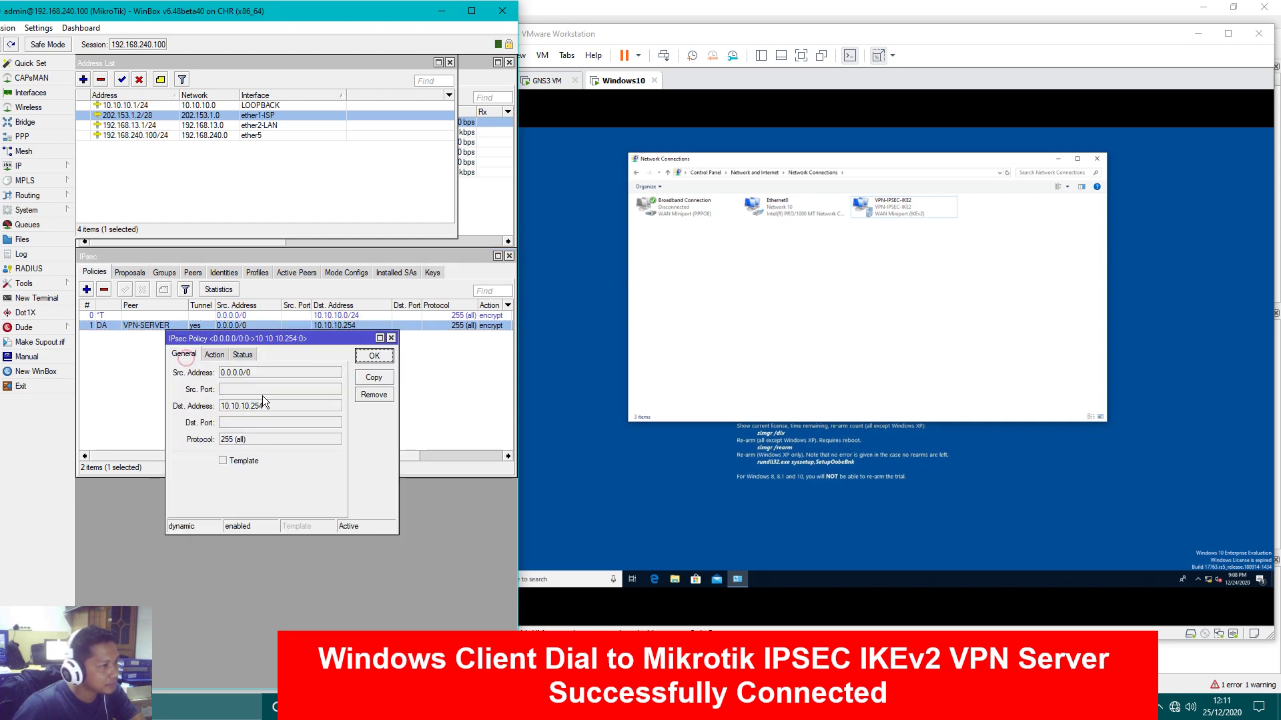
double_click(277, 404)
click(242, 355)
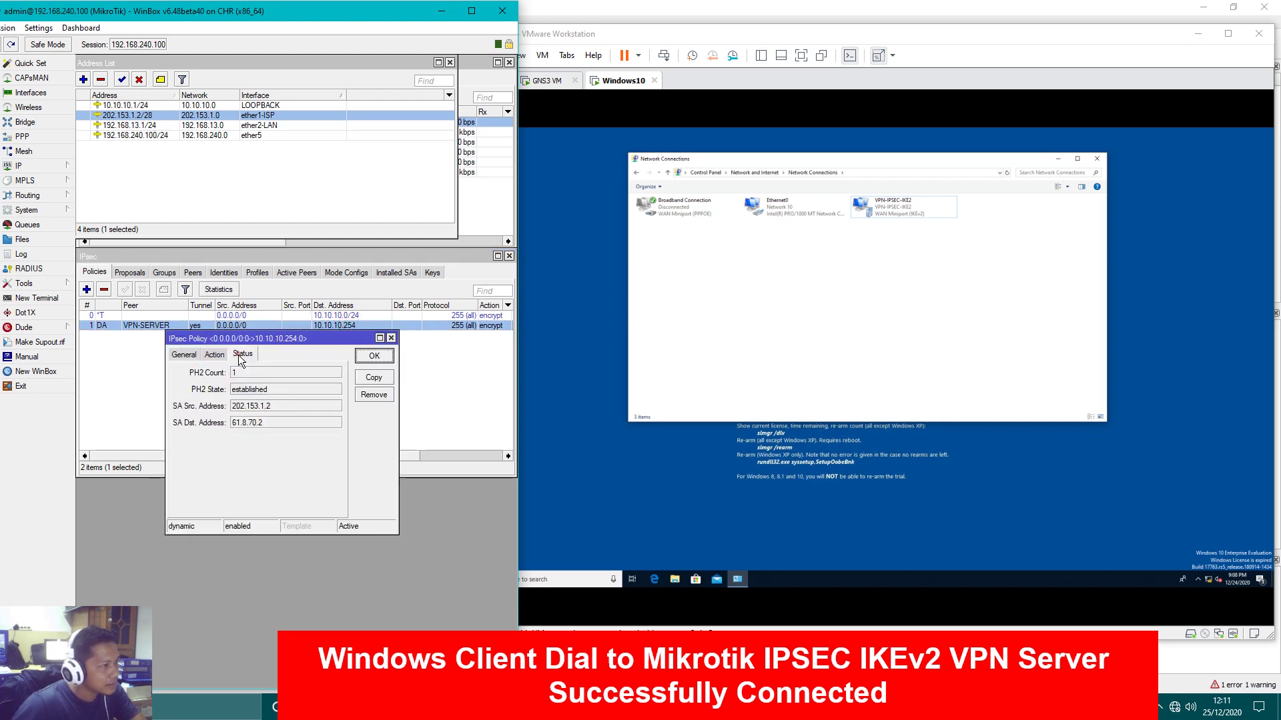
double_click(240, 373)
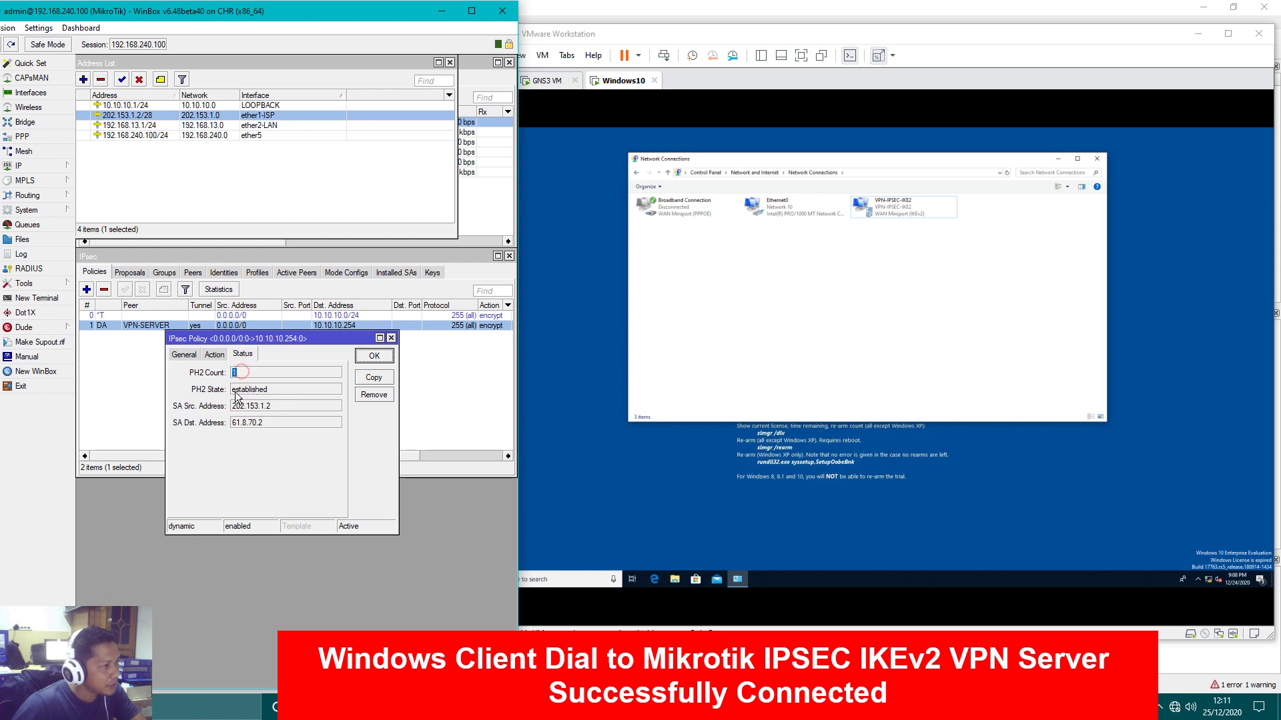
double_click(269, 391)
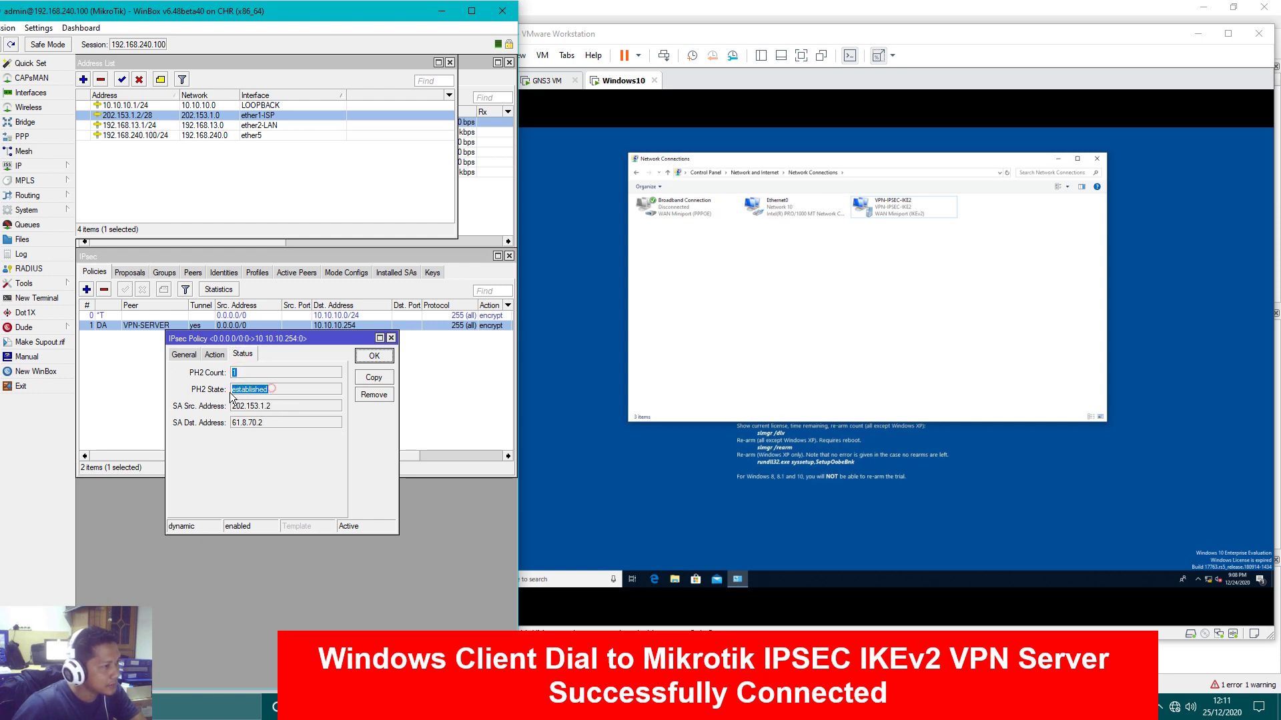
drag(278, 423, 226, 426)
click(281, 423)
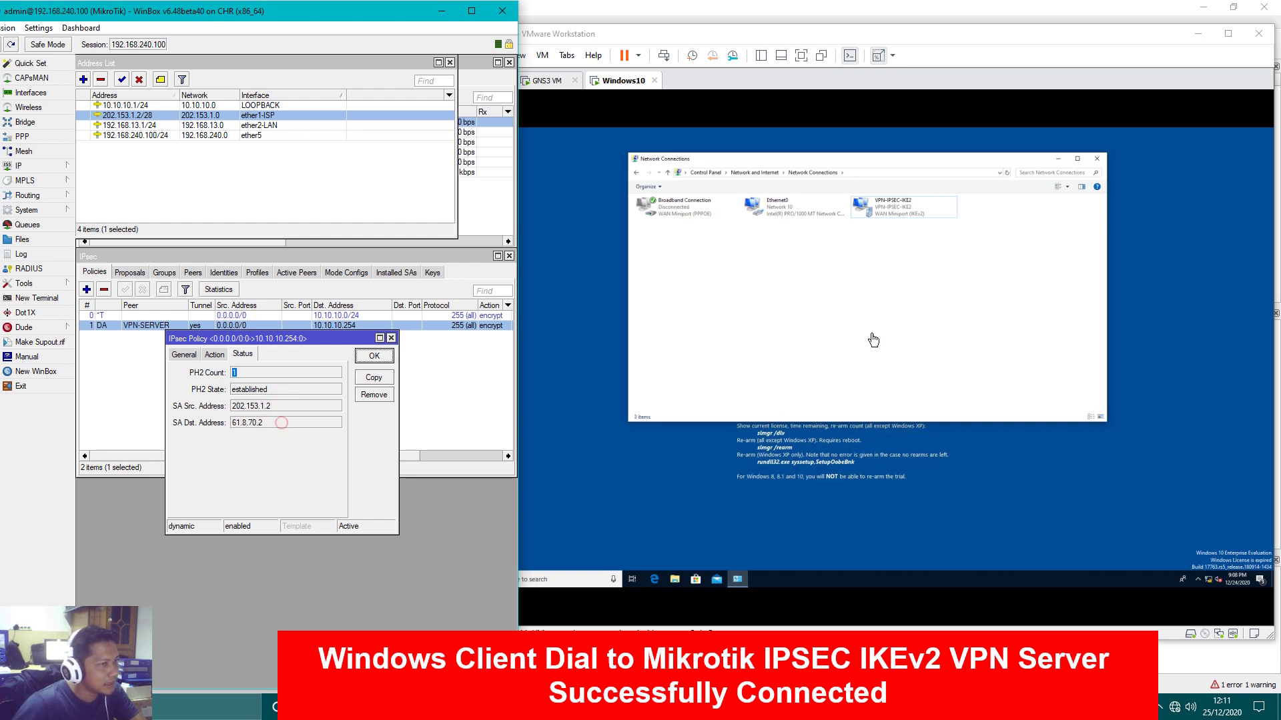
click(737, 335)
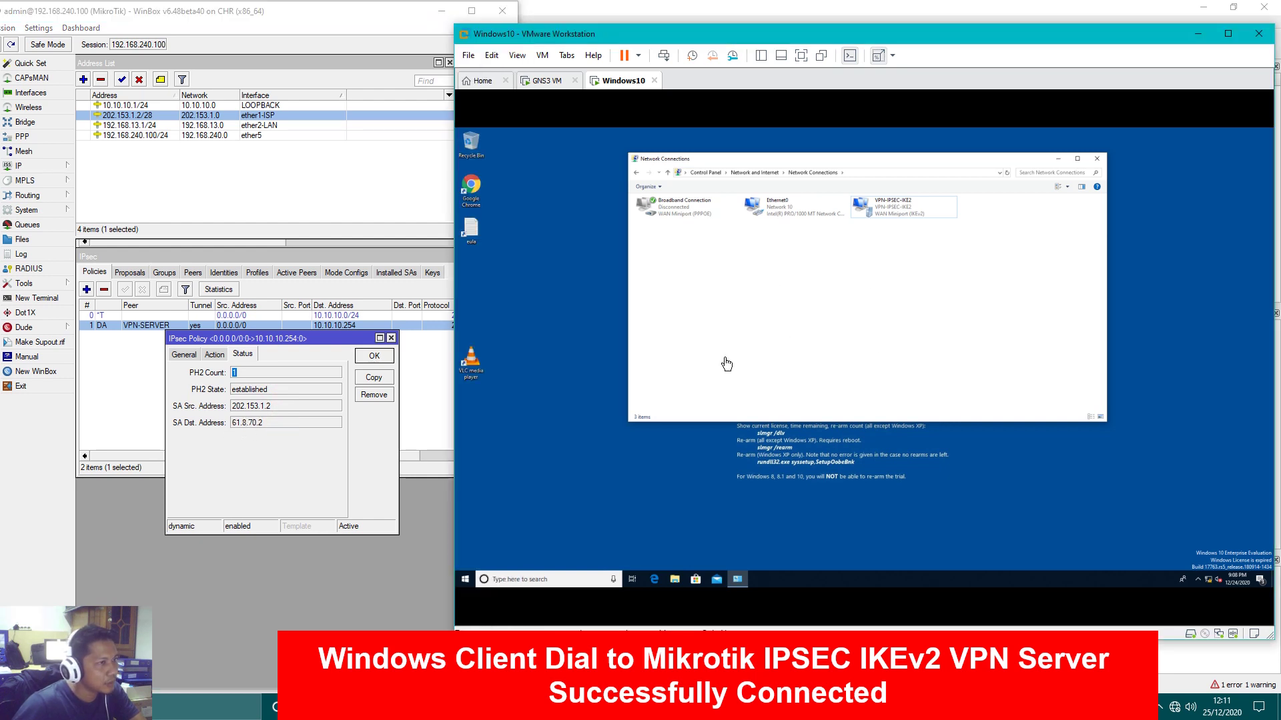
click(318, 447)
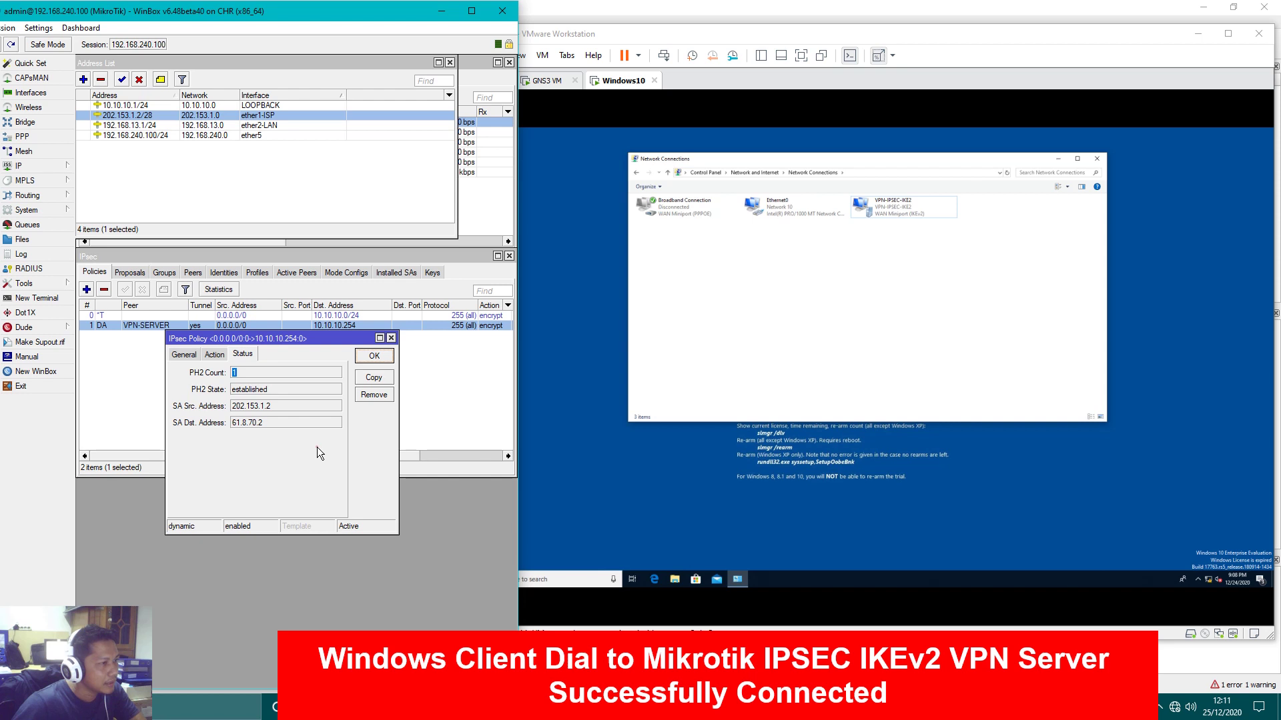
click(260, 373)
mouse_move(263, 430)
mouse_down()
mouse_move(232, 426)
mouse_move(287, 426)
mouse_up()
click(185, 355)
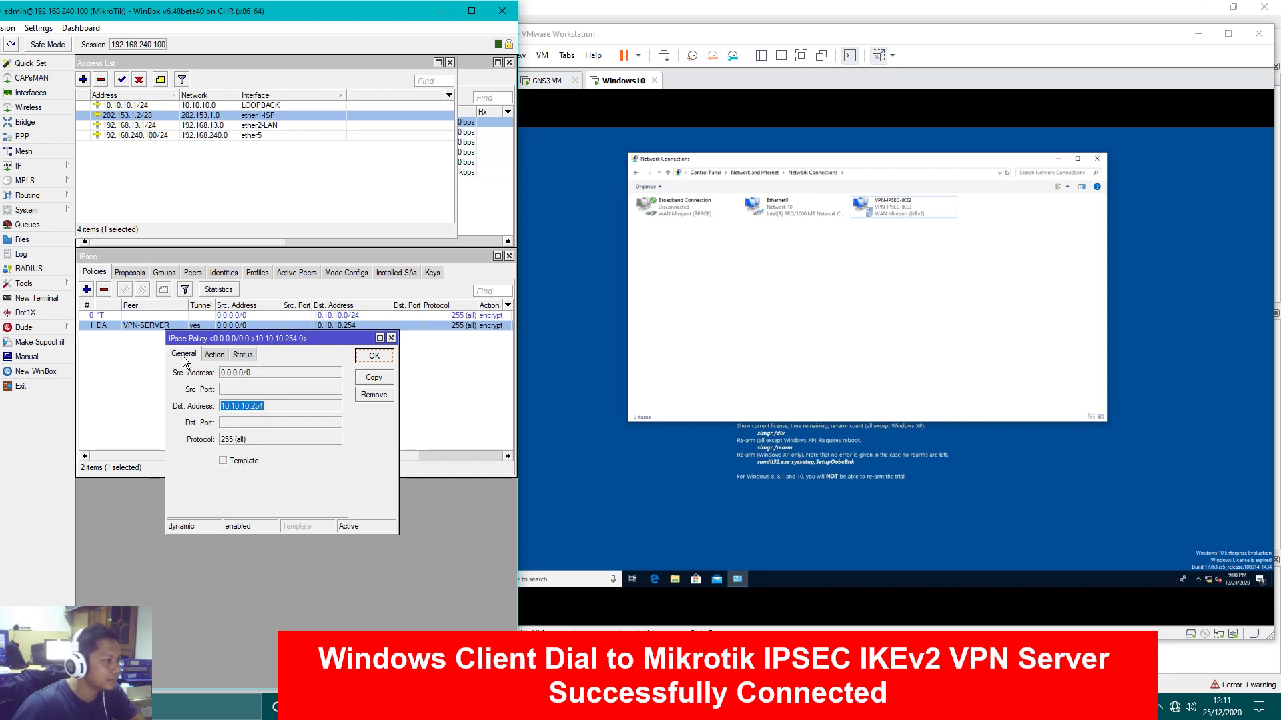
click(277, 407)
drag(281, 408, 219, 410)
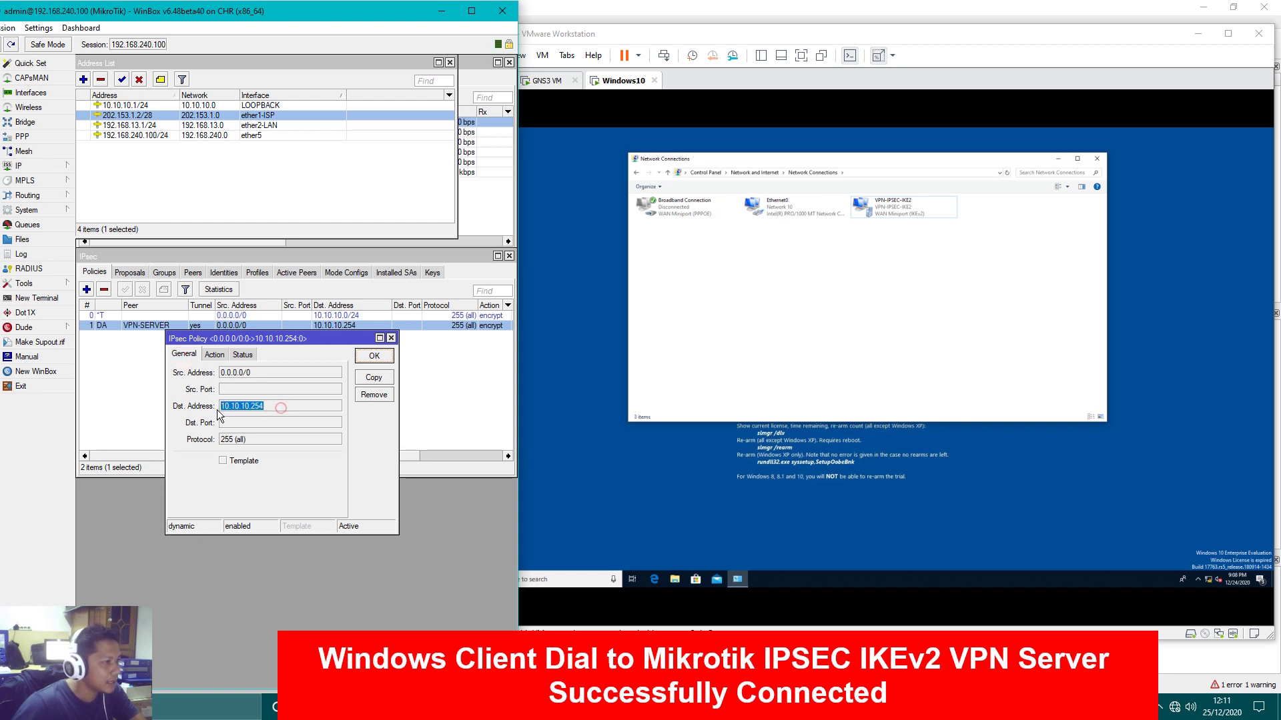
click(390, 339)
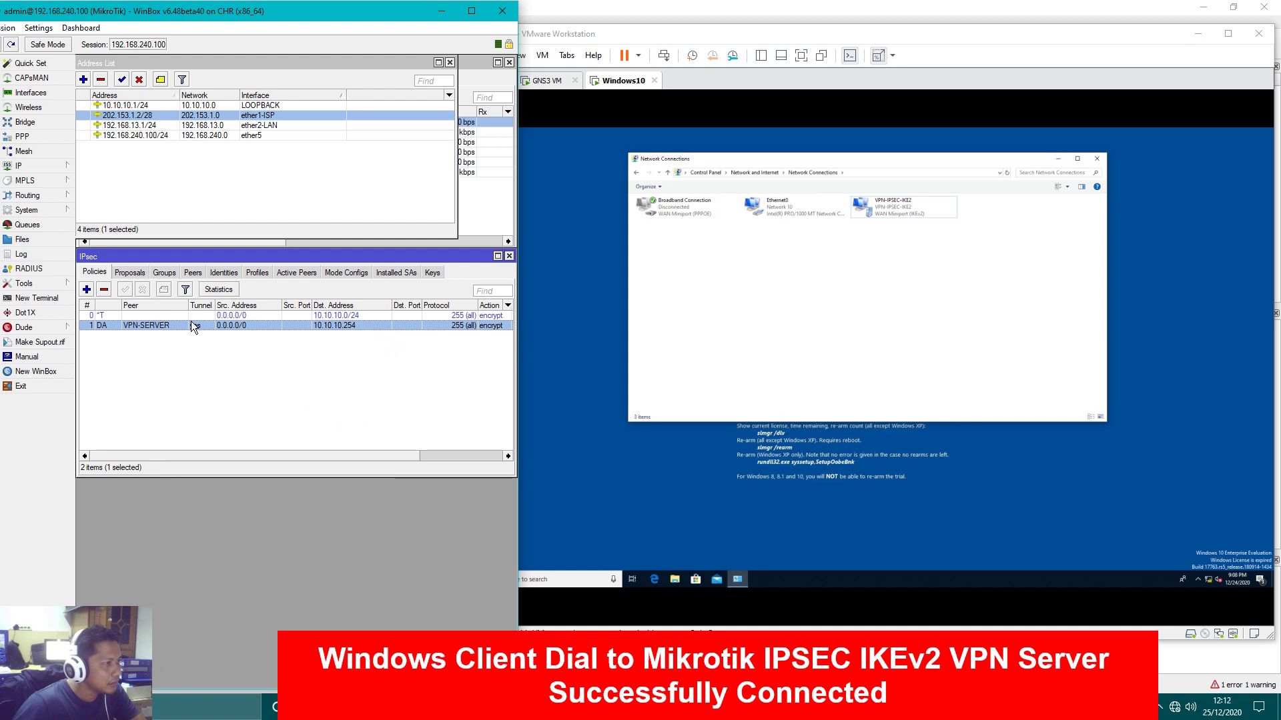
Inspect the established active peer's identity, local address 202.153.1.2 and ports, then close the details
click(284, 273)
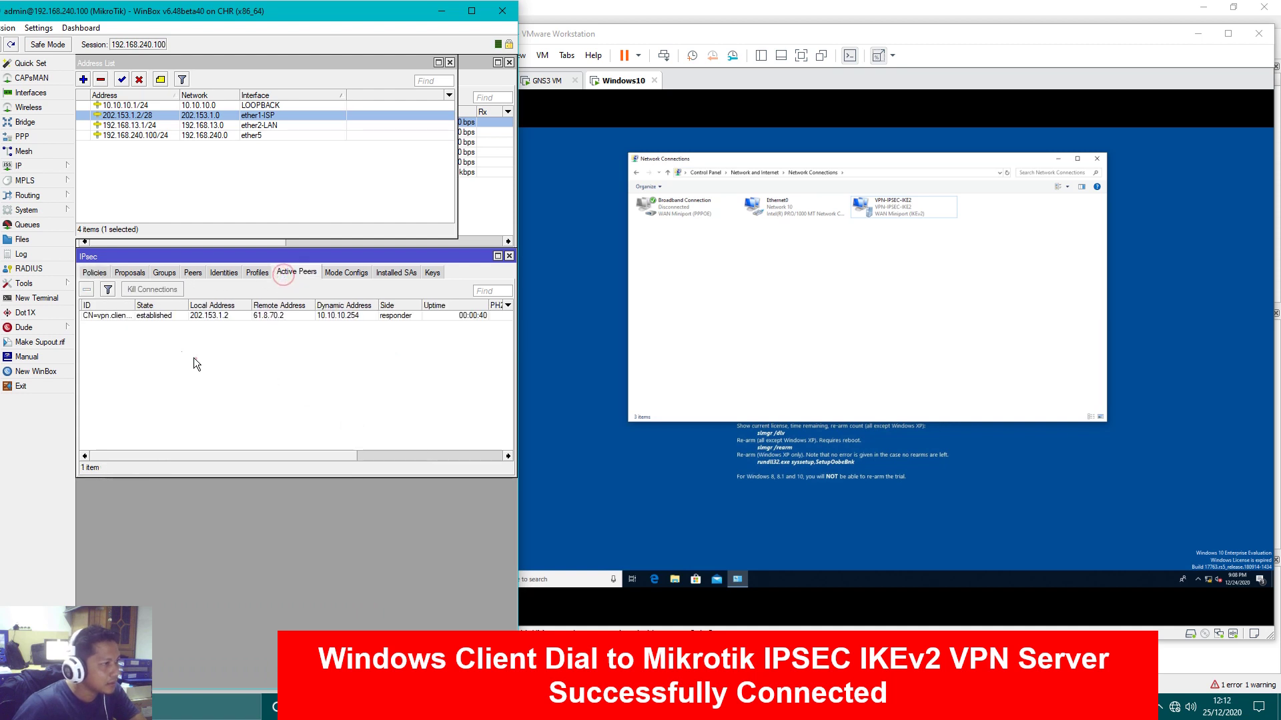
double_click(122, 317)
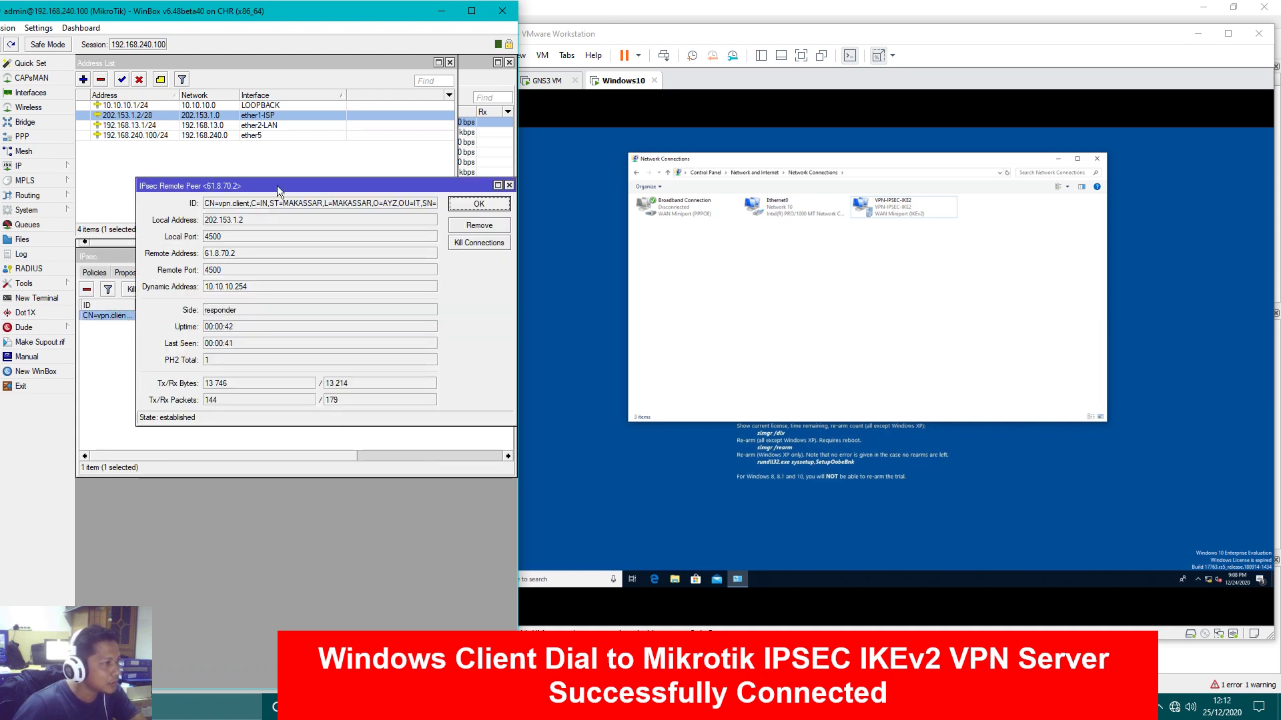
drag(278, 185, 227, 365)
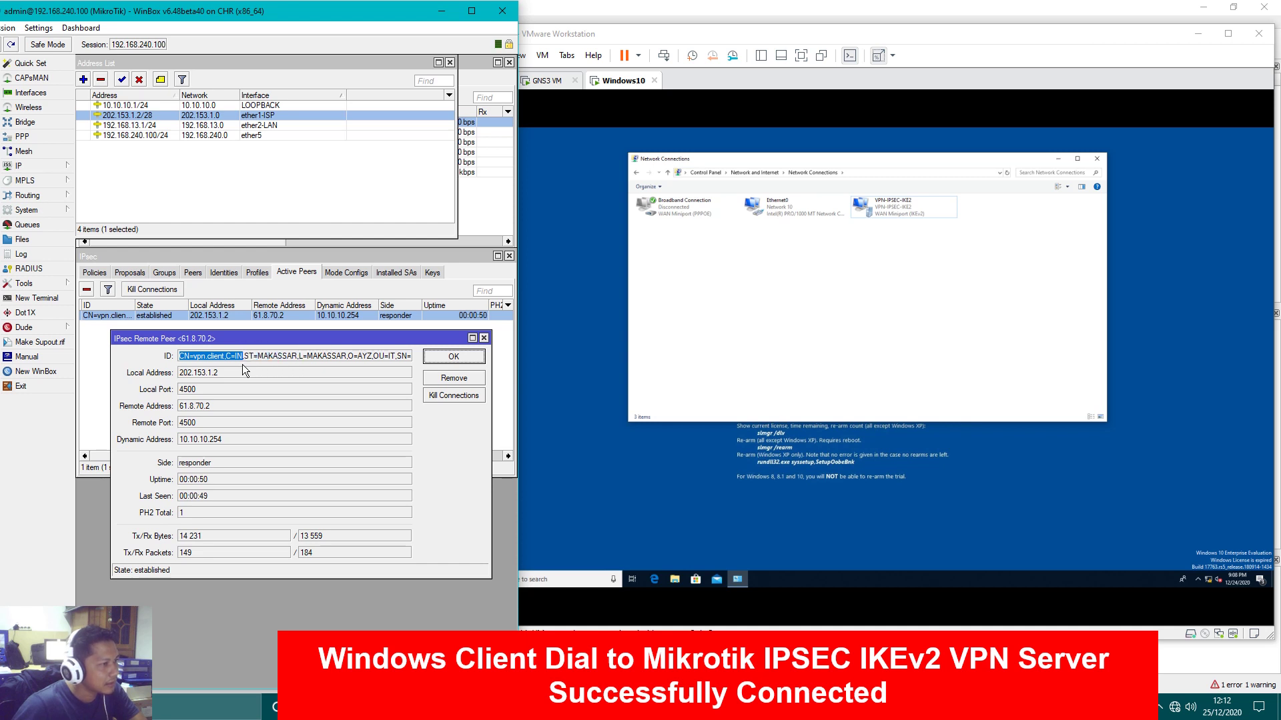
drag(246, 362, 254, 360)
click(391, 358)
drag(382, 358, 422, 365)
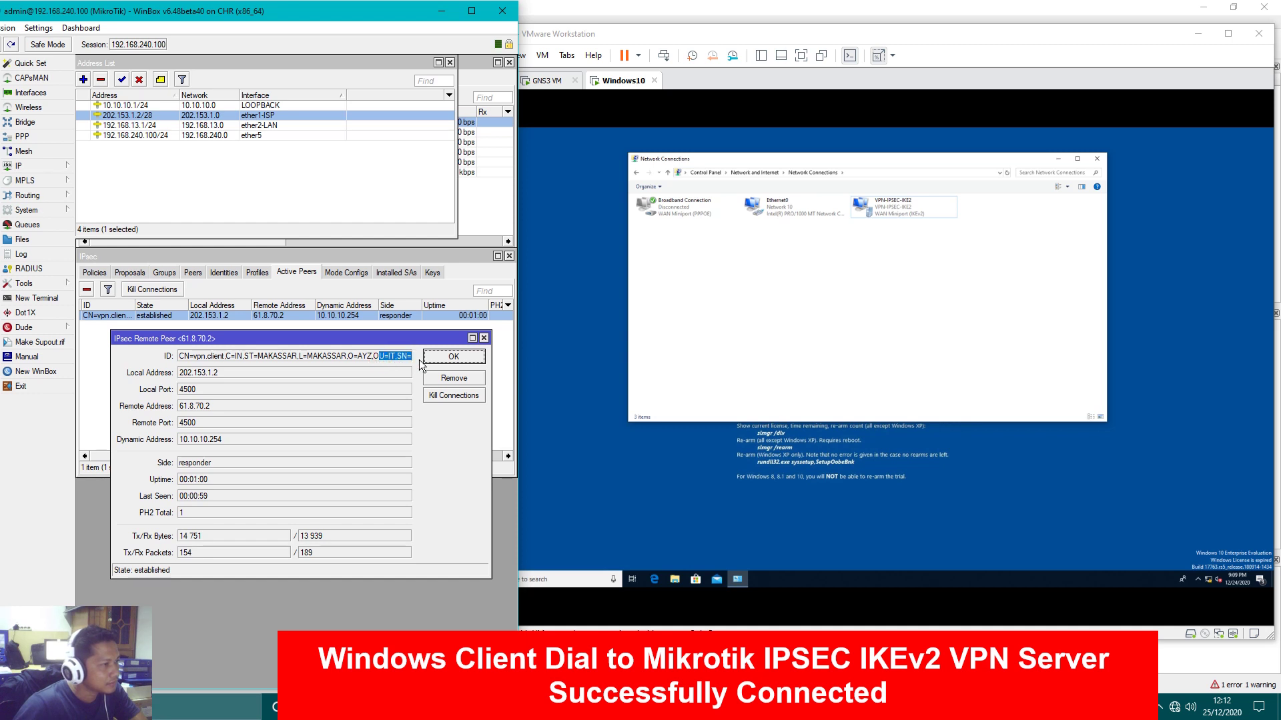
double_click(227, 374)
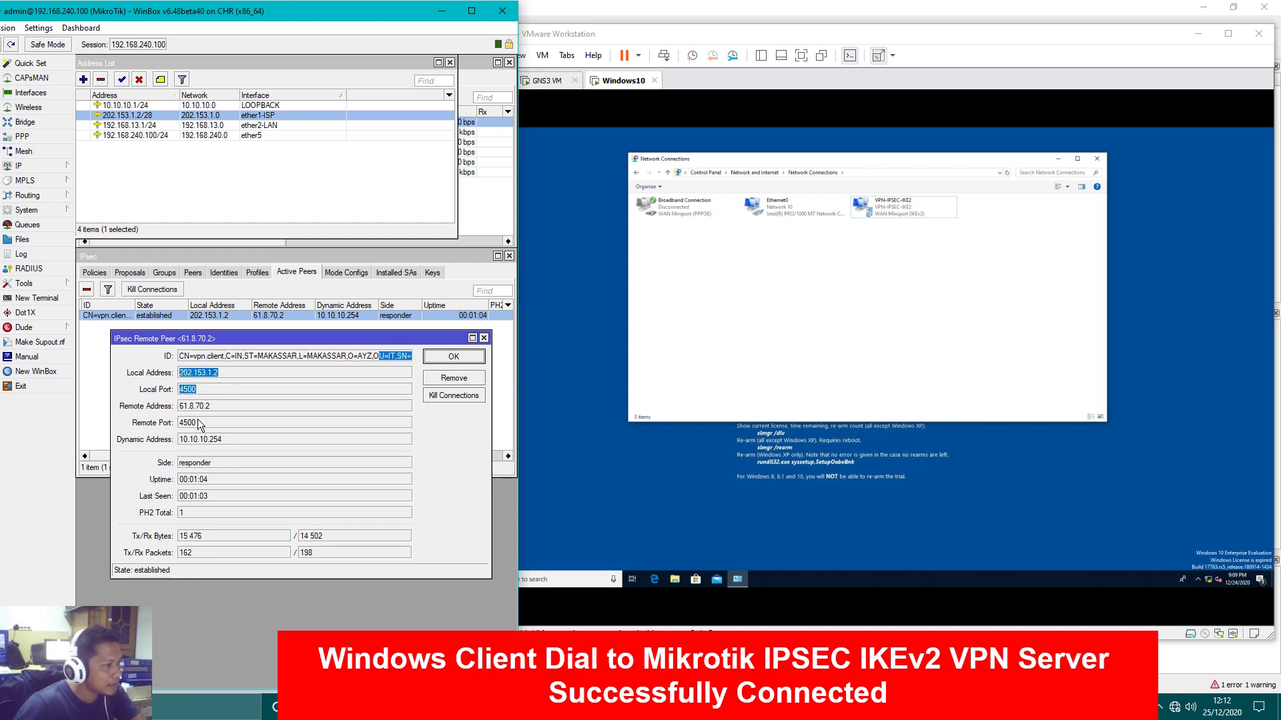
click(484, 338)
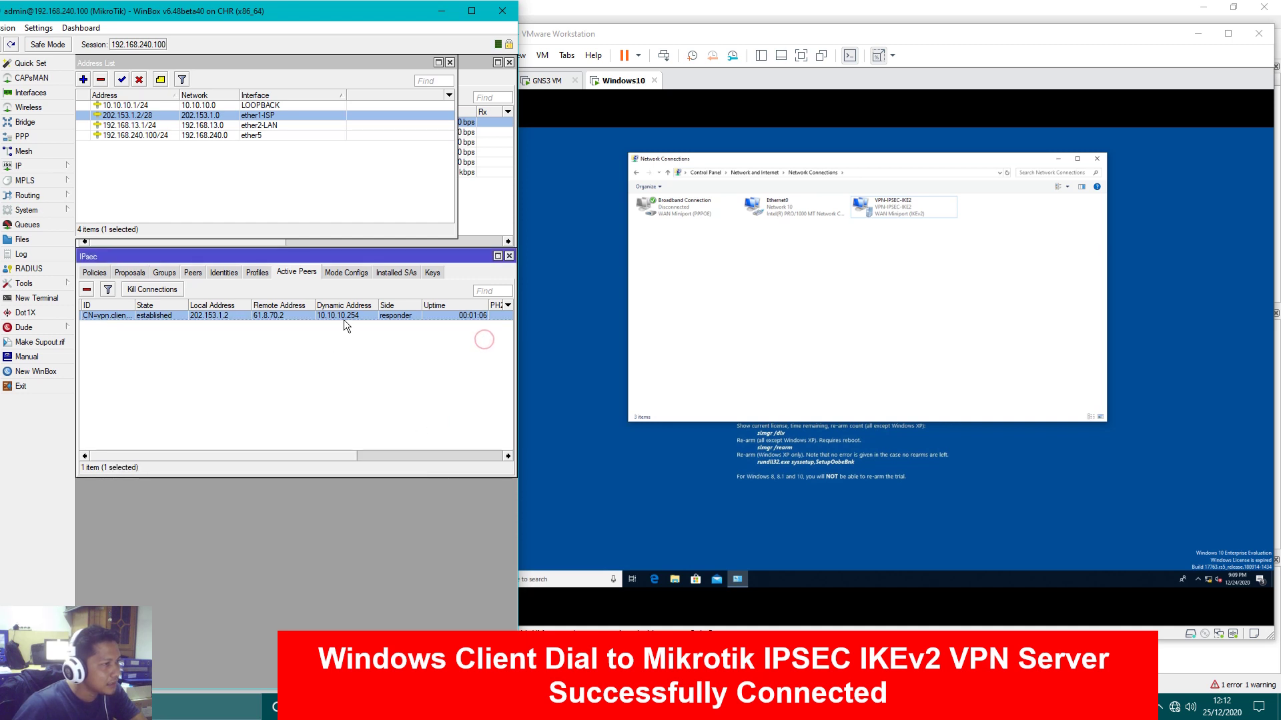
click(343, 272)
Review the inbound SA's General, Encryption and Expires details in Installed SAs
click(402, 274)
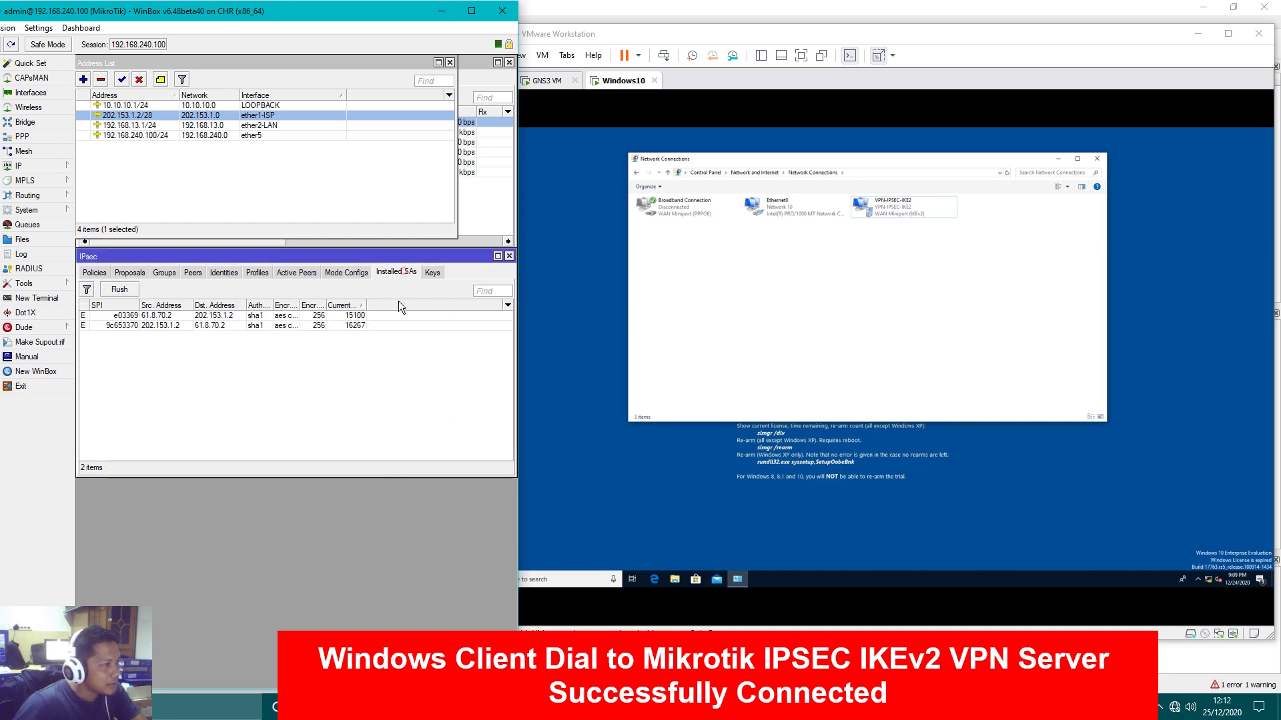
double_click(246, 318)
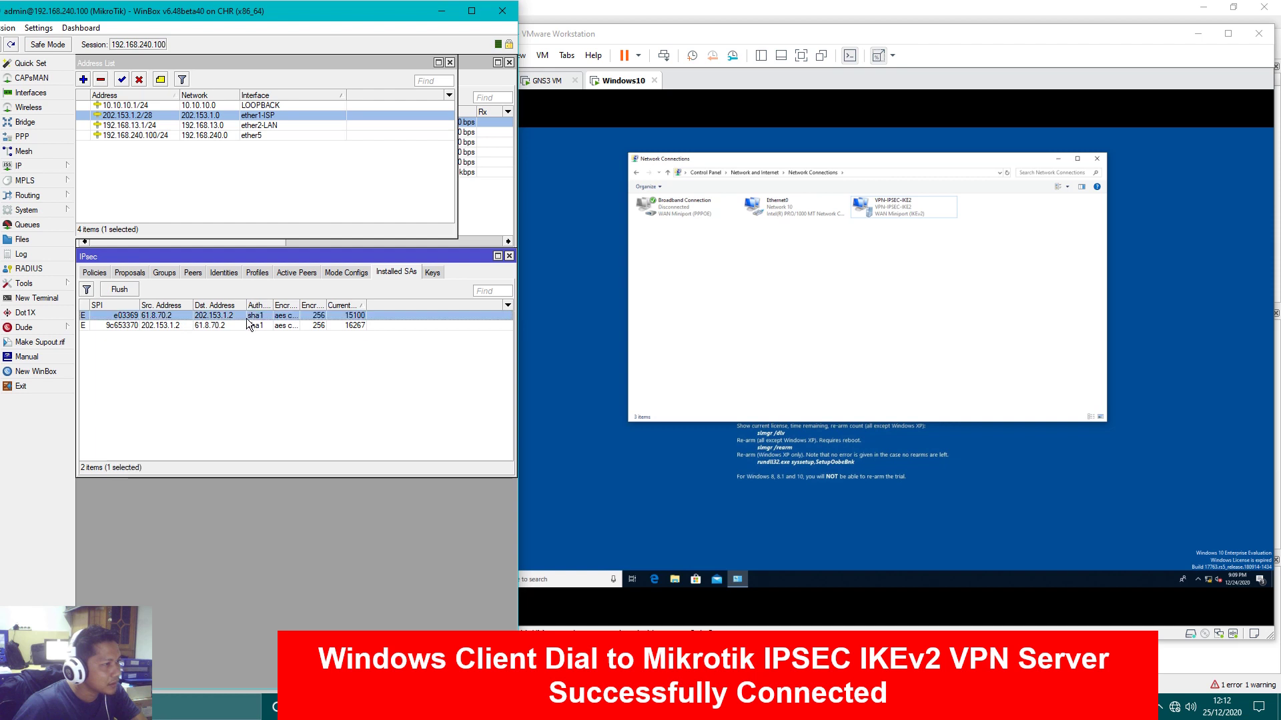
click(272, 200)
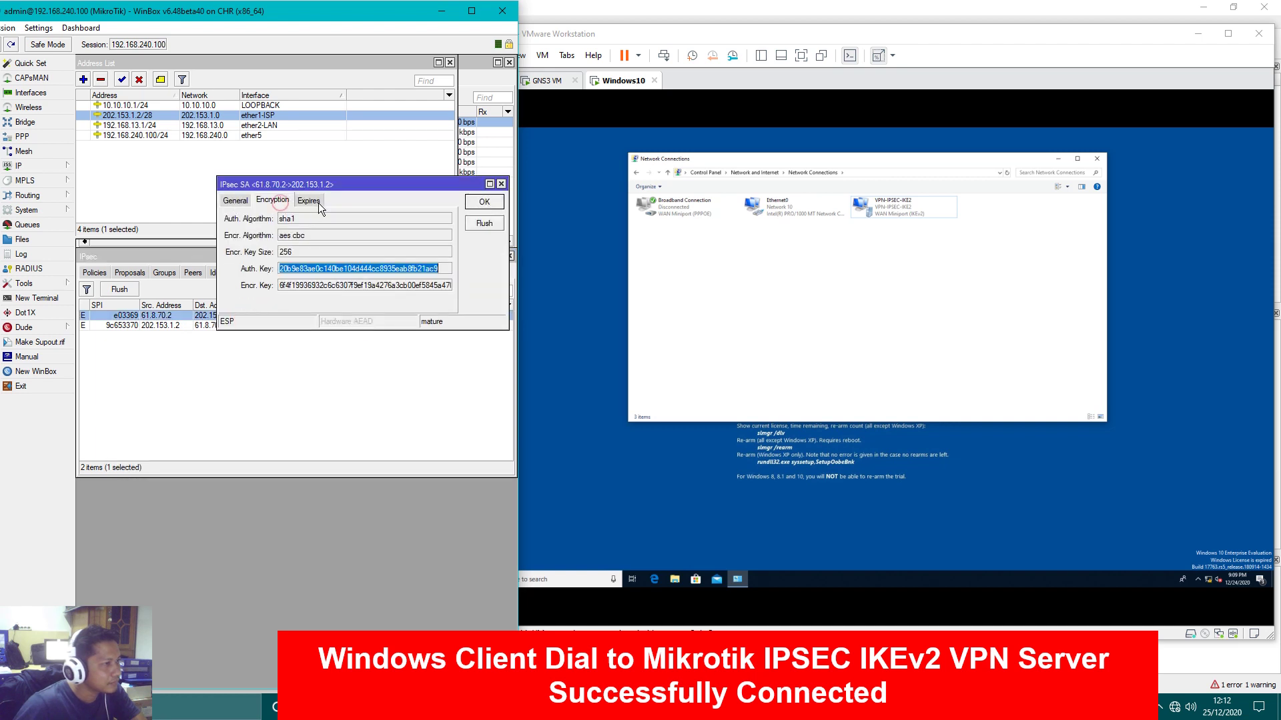
click(314, 202)
click(267, 201)
click(235, 201)
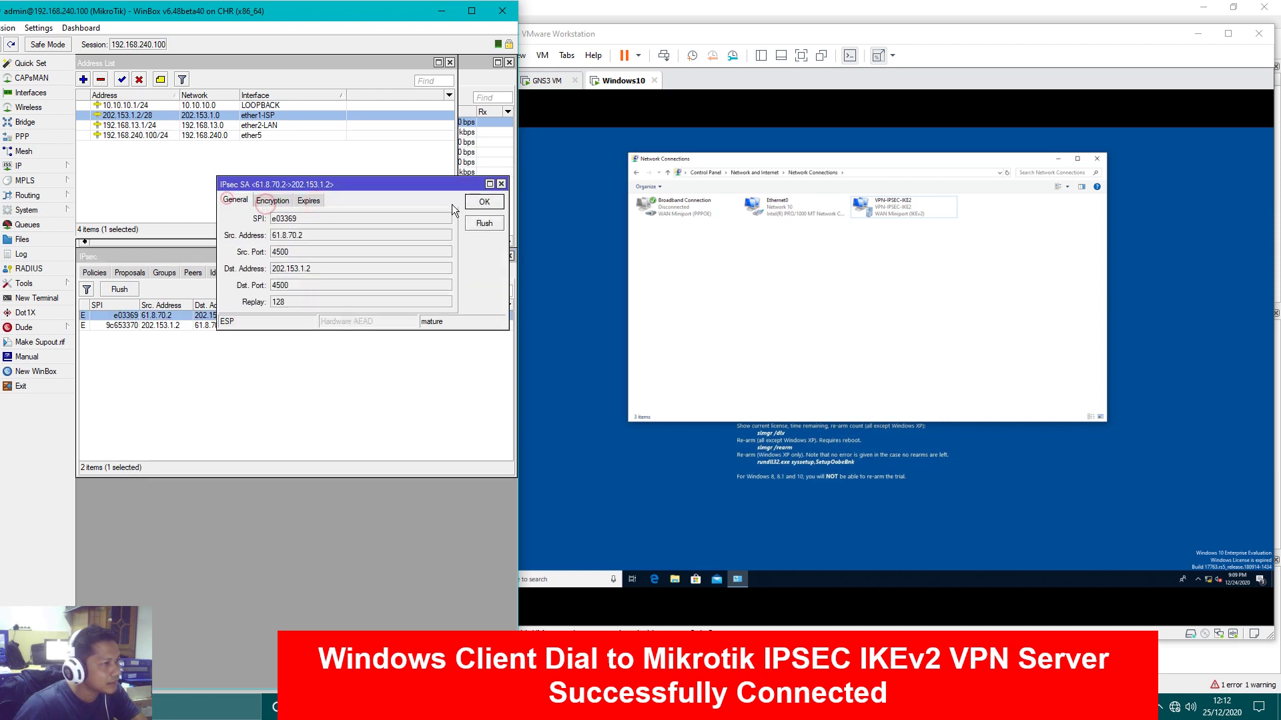
click(500, 184)
Review the outbound SA's details, then return to IPsec Policies with the Windows VM in front
double_click(242, 326)
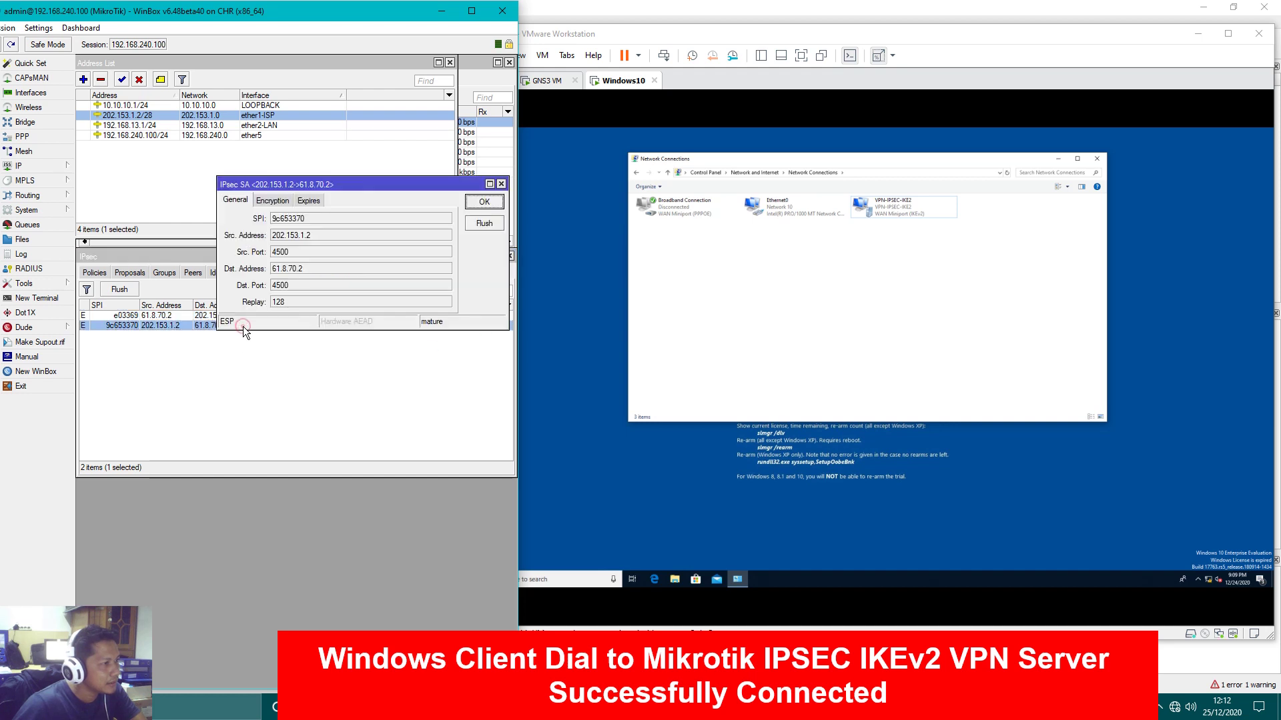
click(276, 203)
click(307, 201)
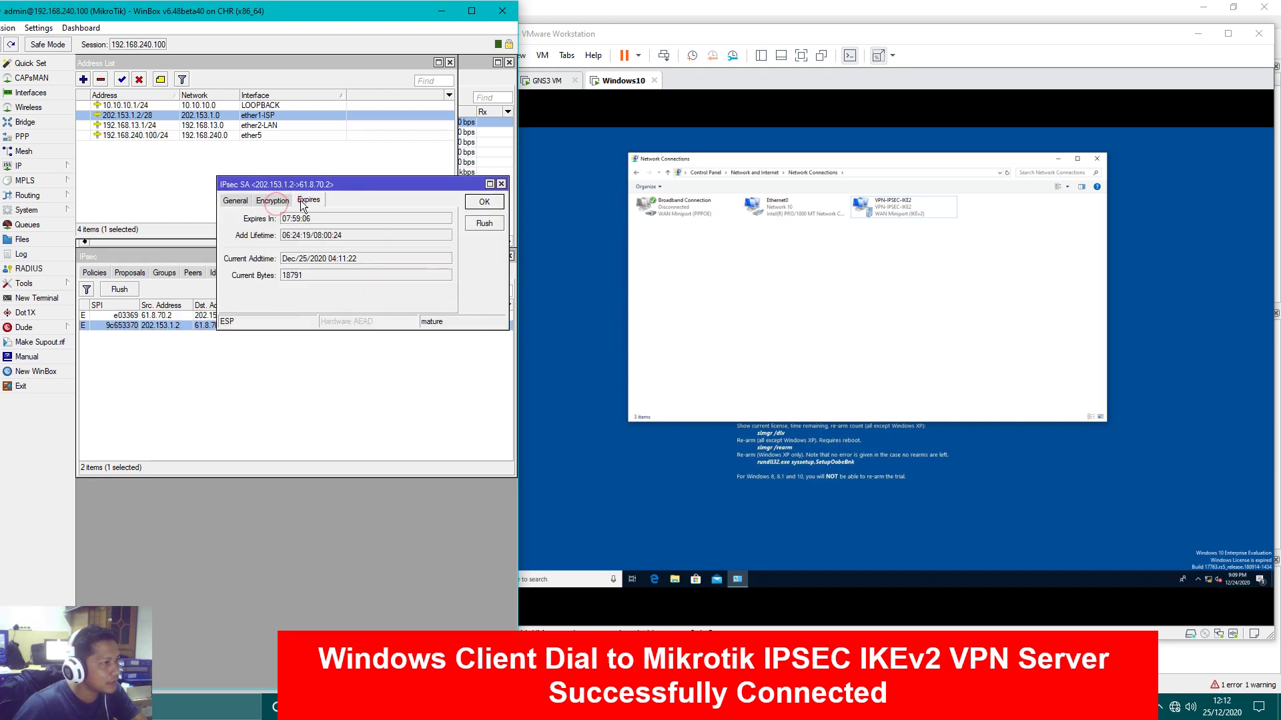
click(273, 202)
click(236, 201)
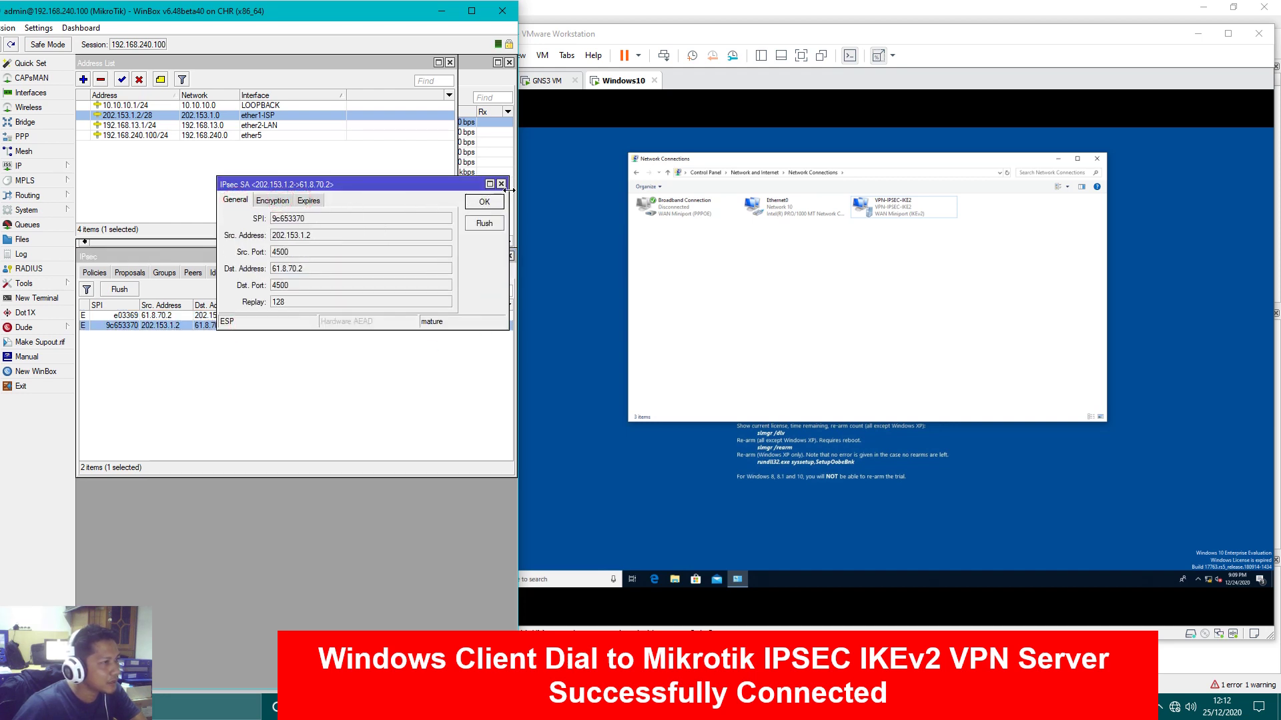
click(500, 184)
click(357, 381)
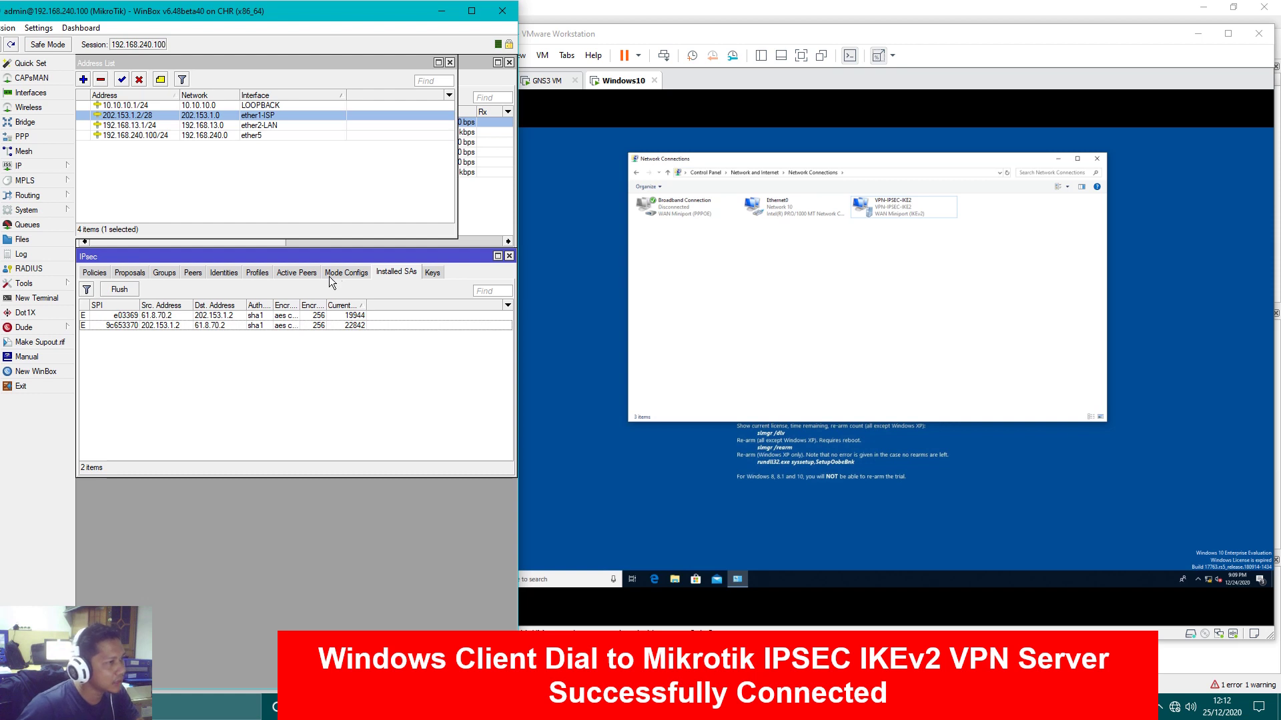
click(94, 272)
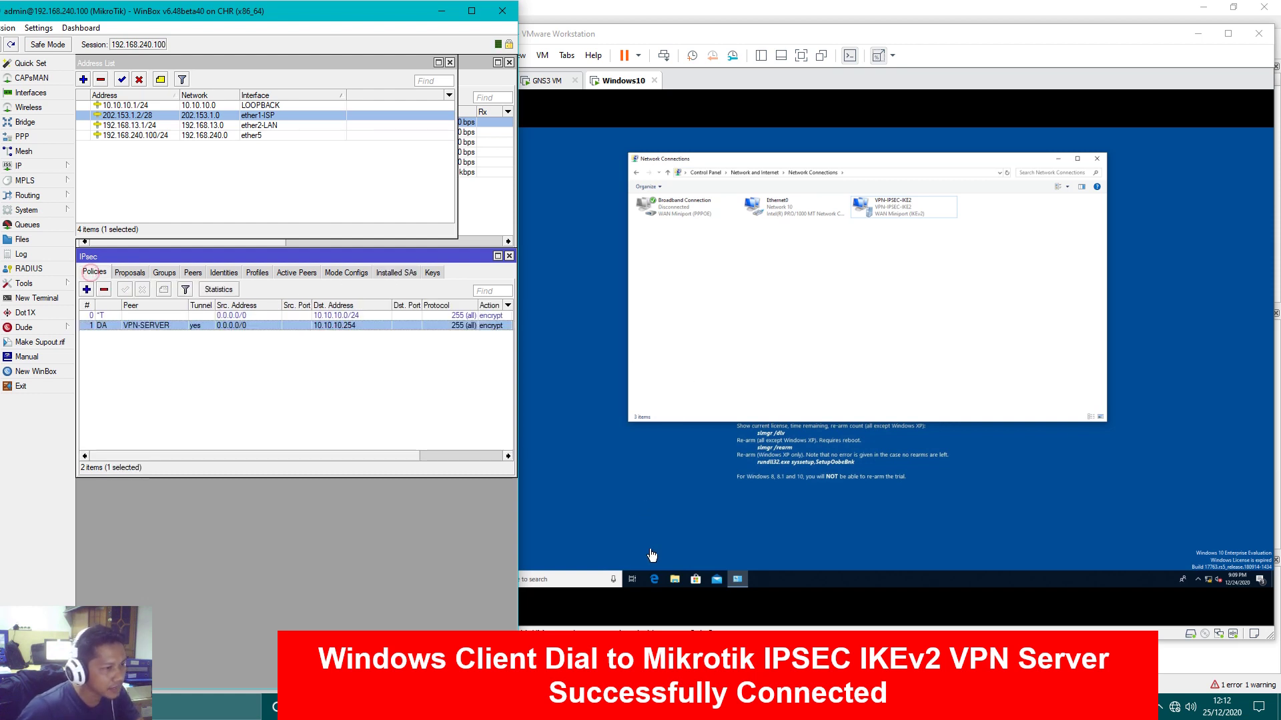
click(834, 522)
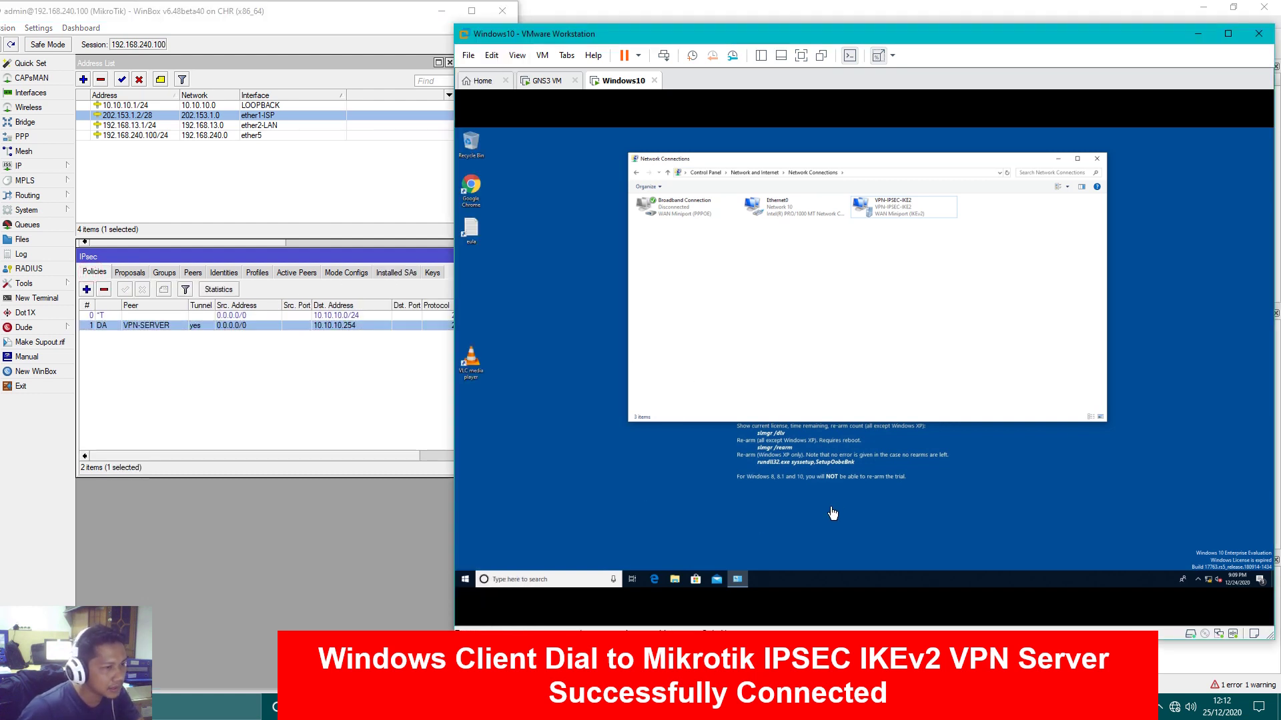
Search for cmd in the VM's taskbar and launch Command Prompt
click(515, 581)
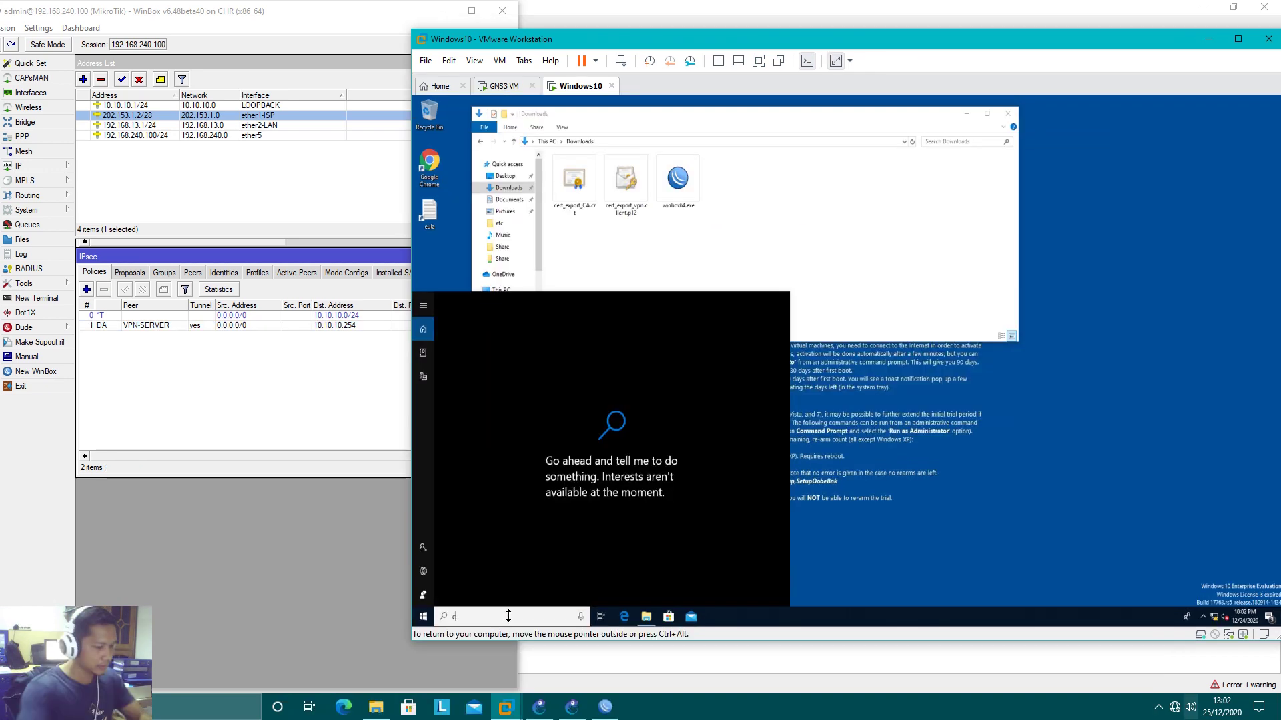
text(cmd)
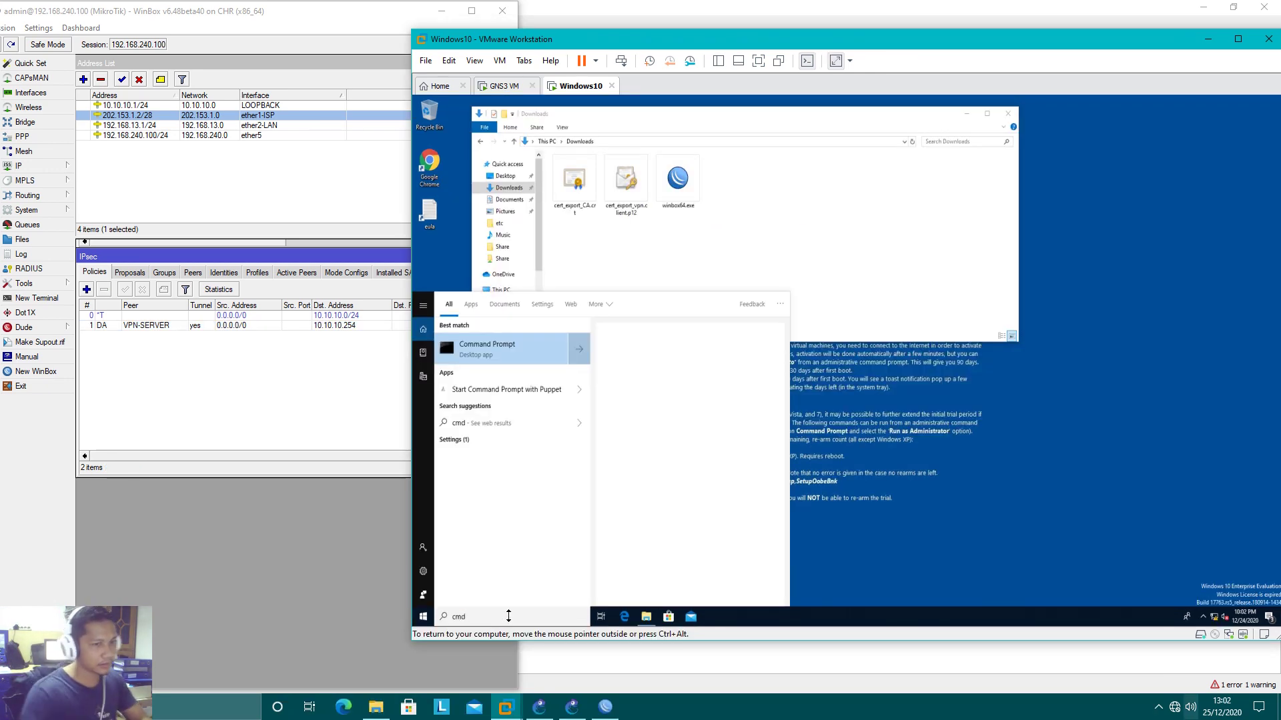
click(500, 355)
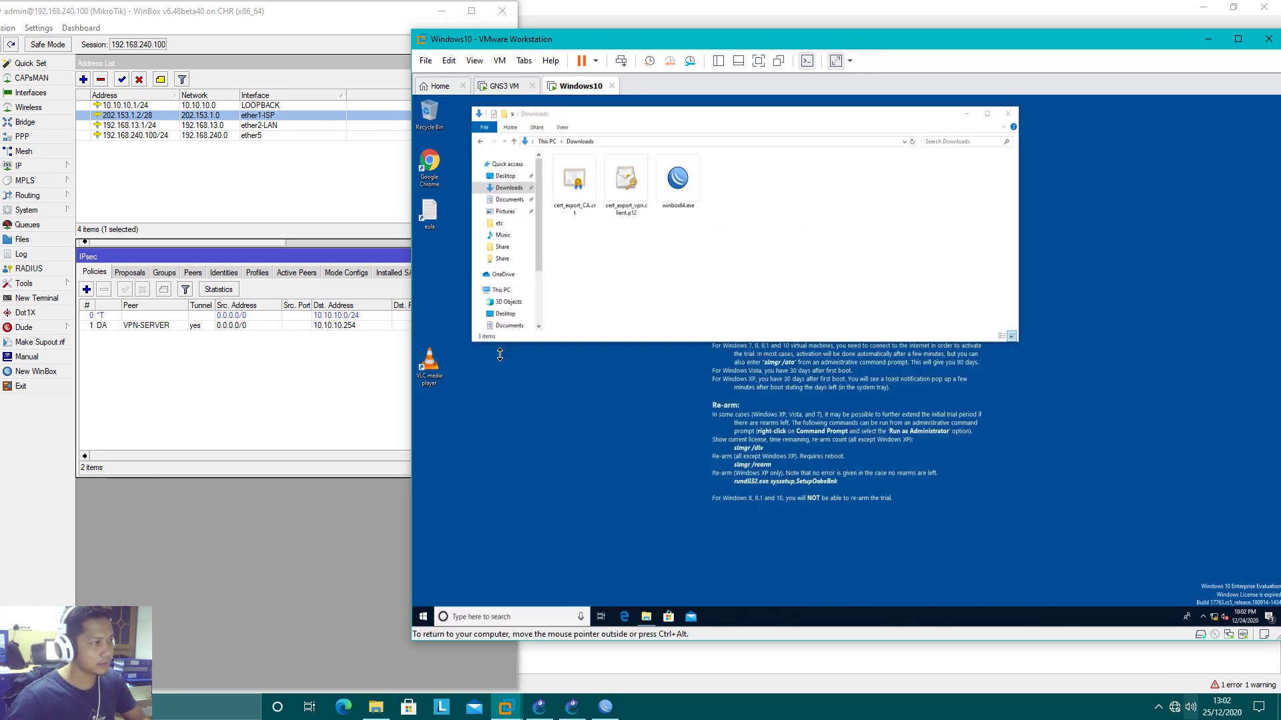
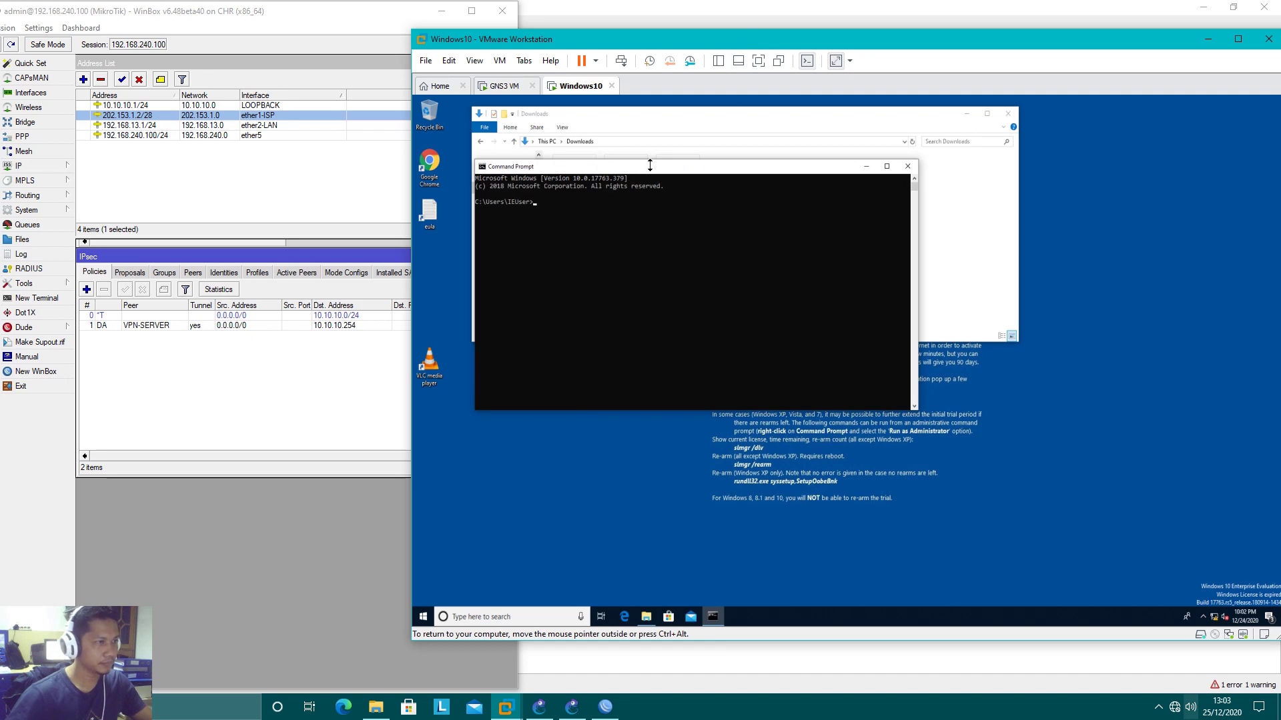
Run ipconfig on the client and match its 10.10.10.254 address to the VPN-SERVER IPsec policy
text(ip)
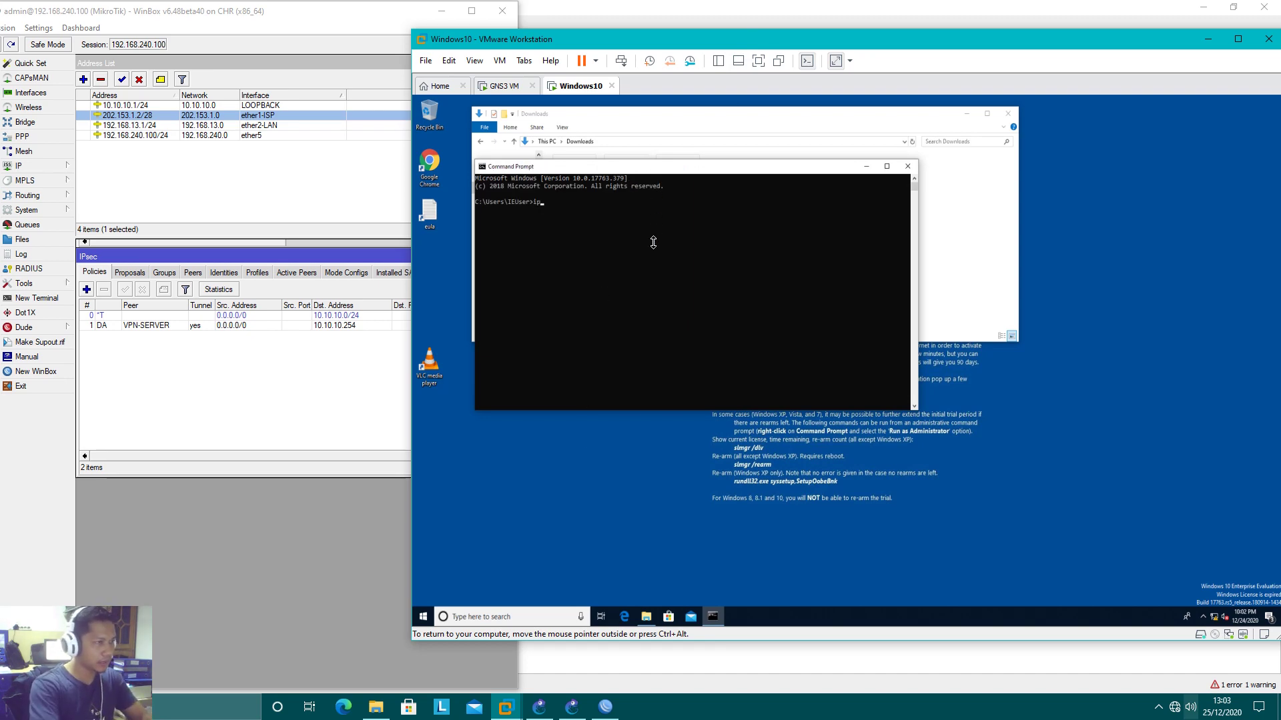
text(config)
key(Return)
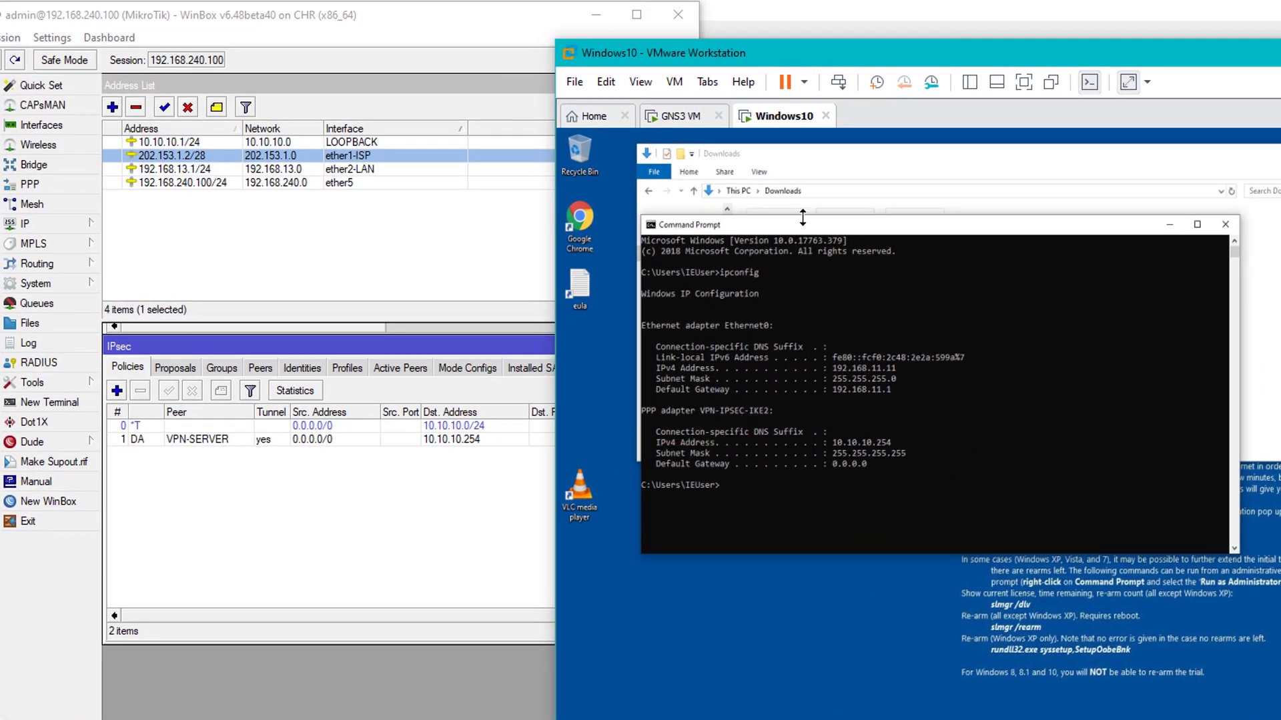
drag(868, 49, 974, 51)
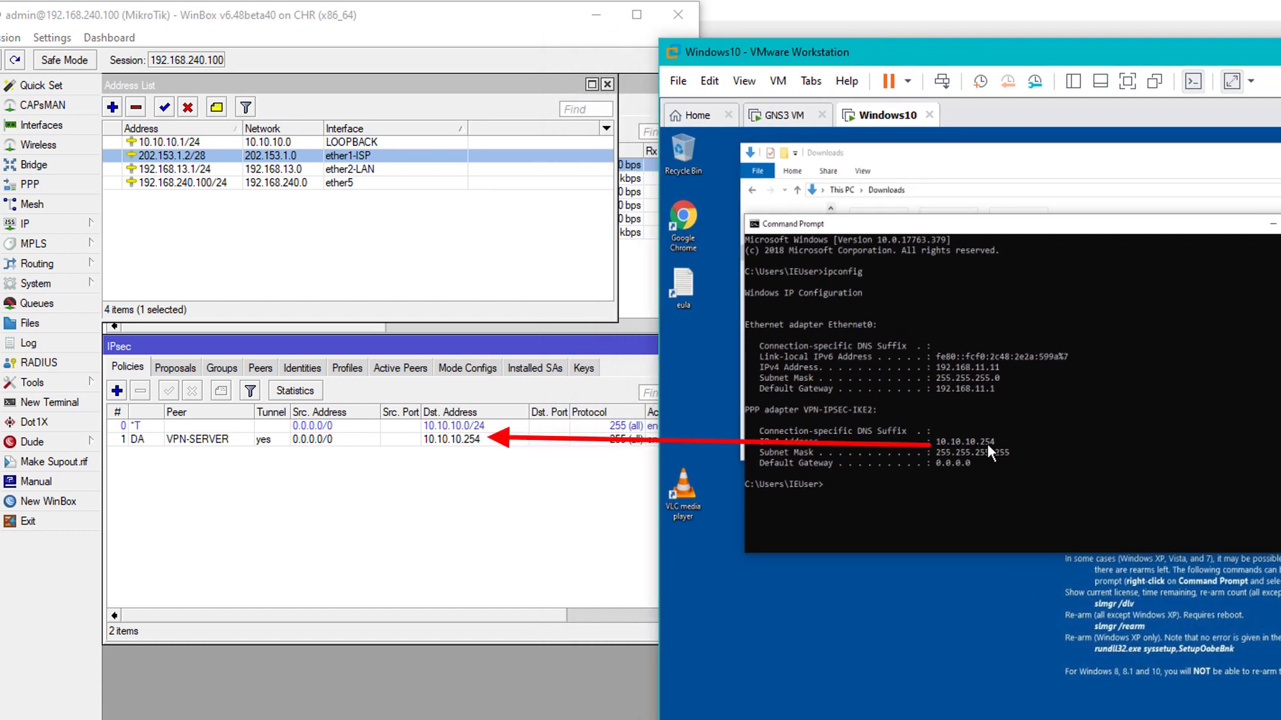
click(400, 441)
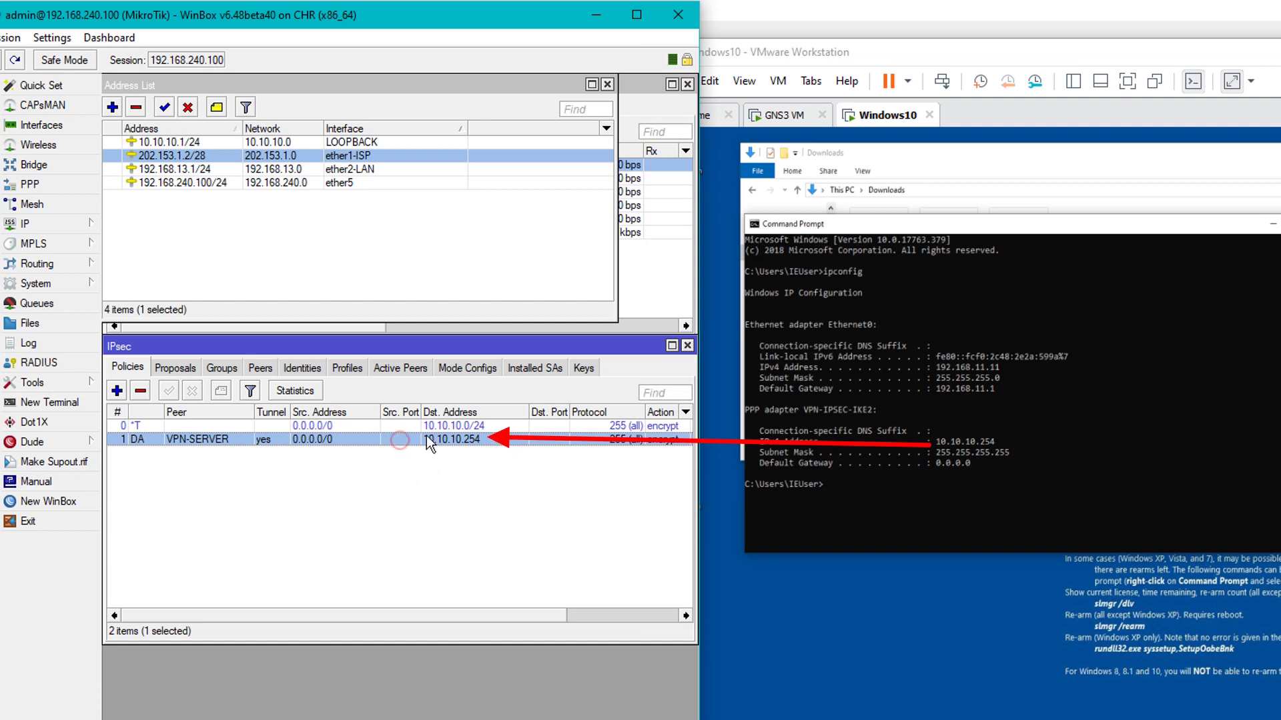
Check Mode Configs and the VPN-IPSEC-SERVER address pool, then return to IPsec Policies
click(466, 367)
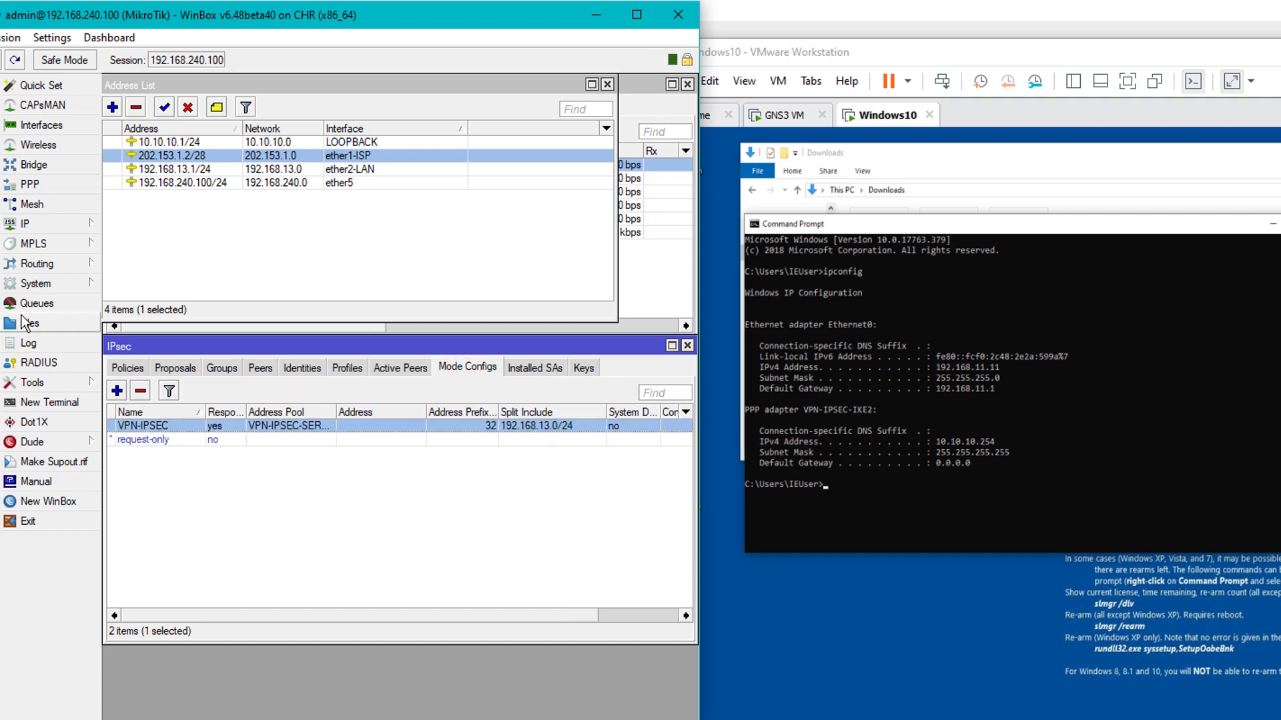
click(48, 223)
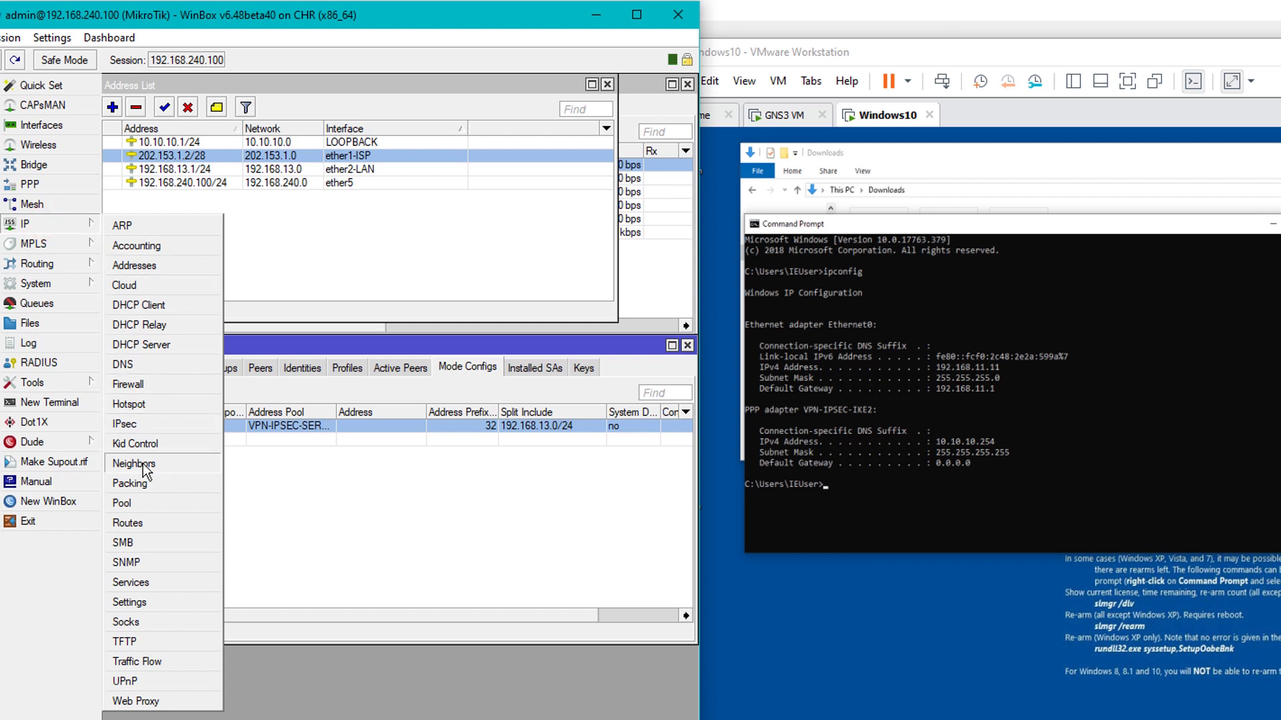
click(133, 501)
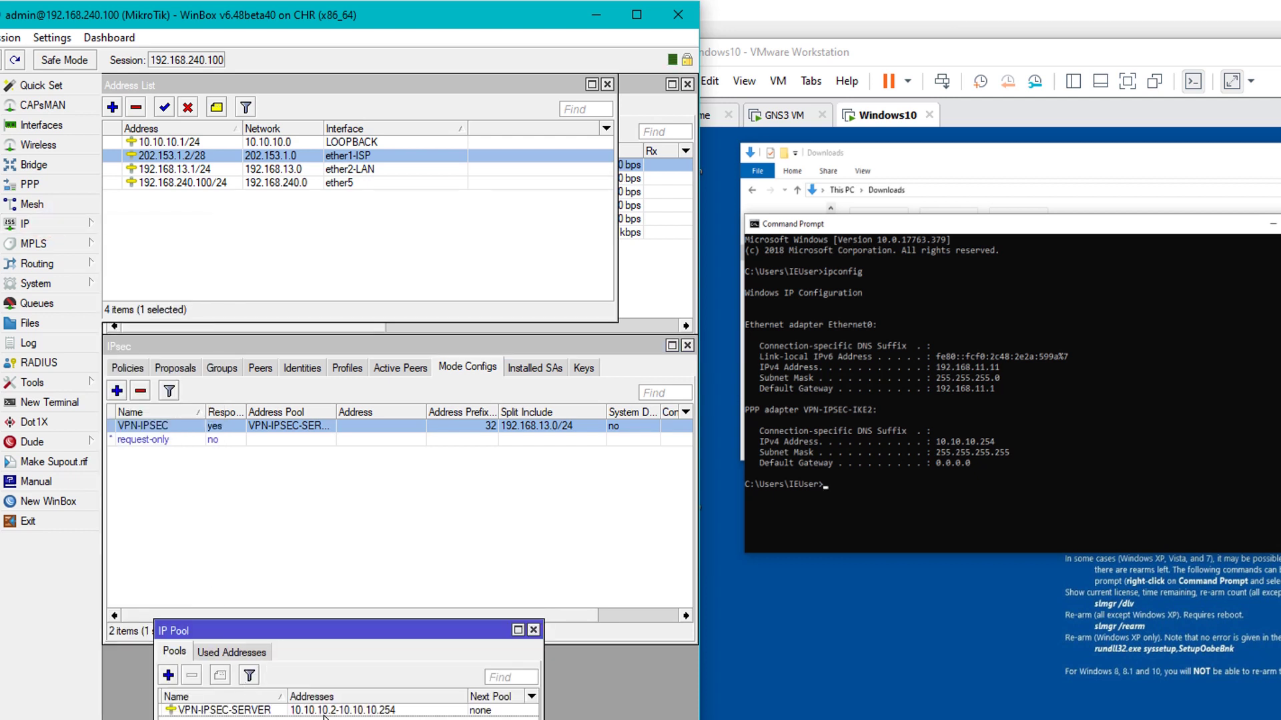
click(323, 712)
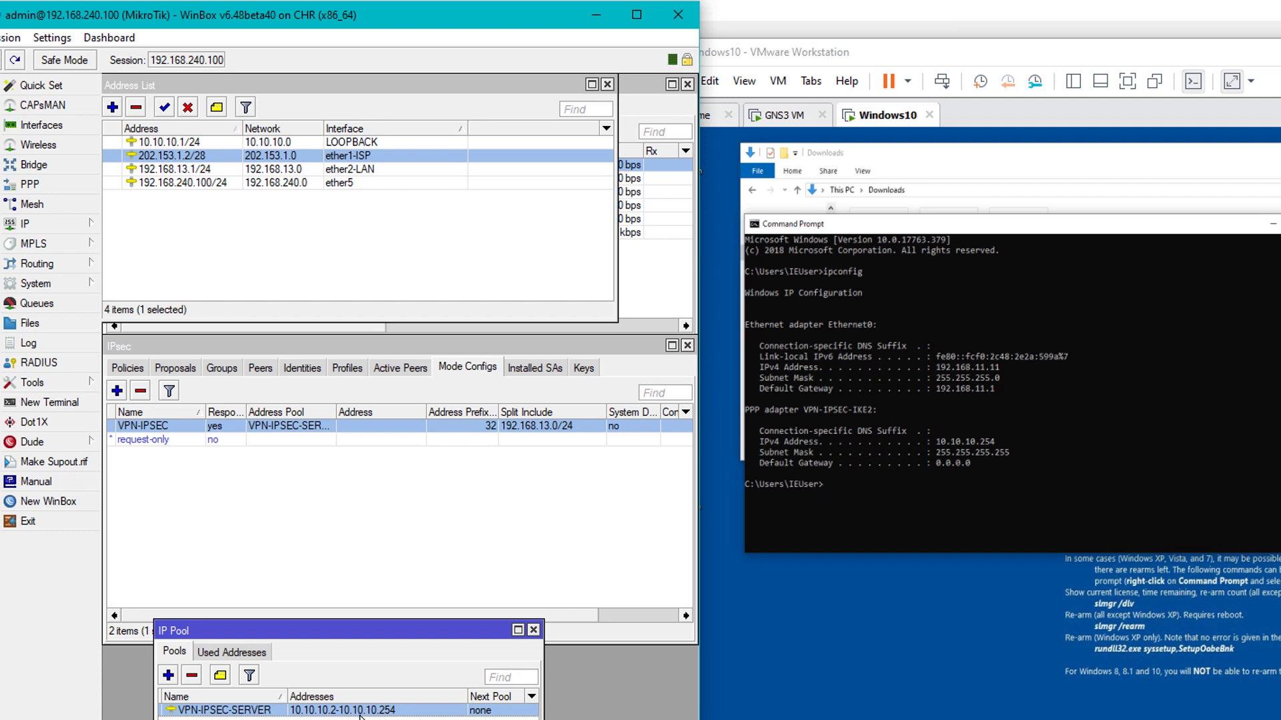
click(534, 630)
click(126, 368)
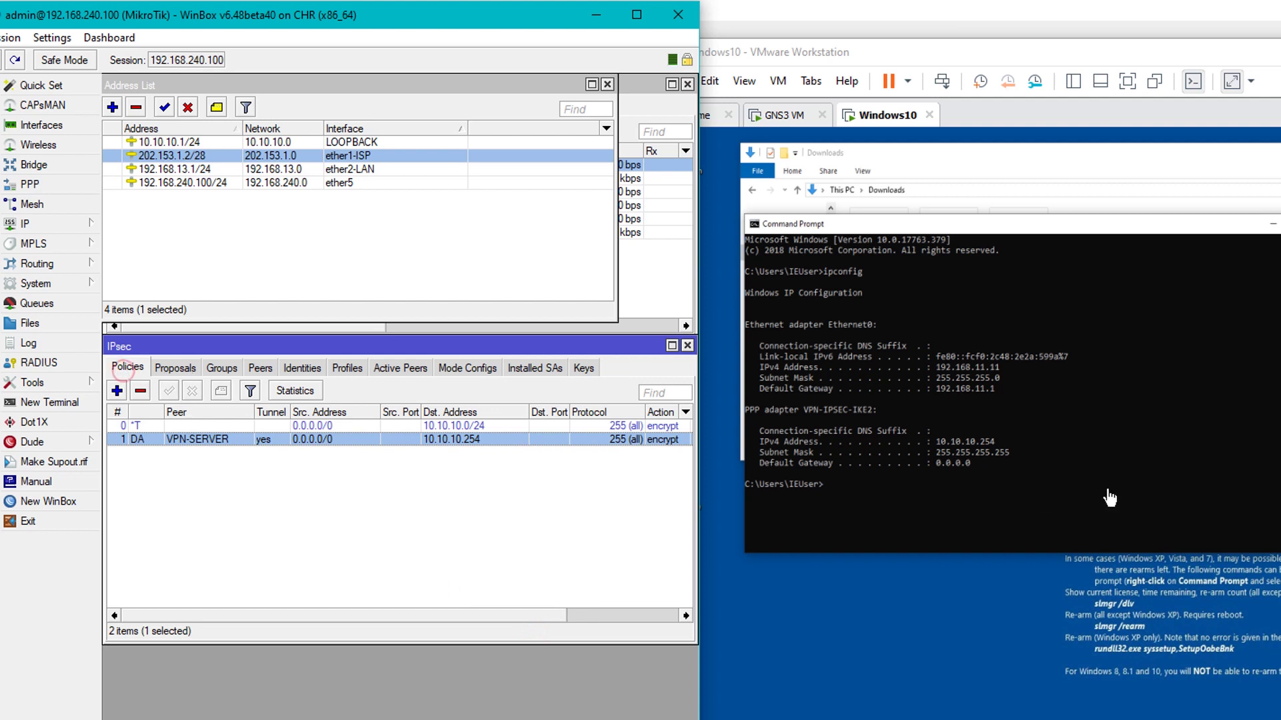
click(1032, 471)
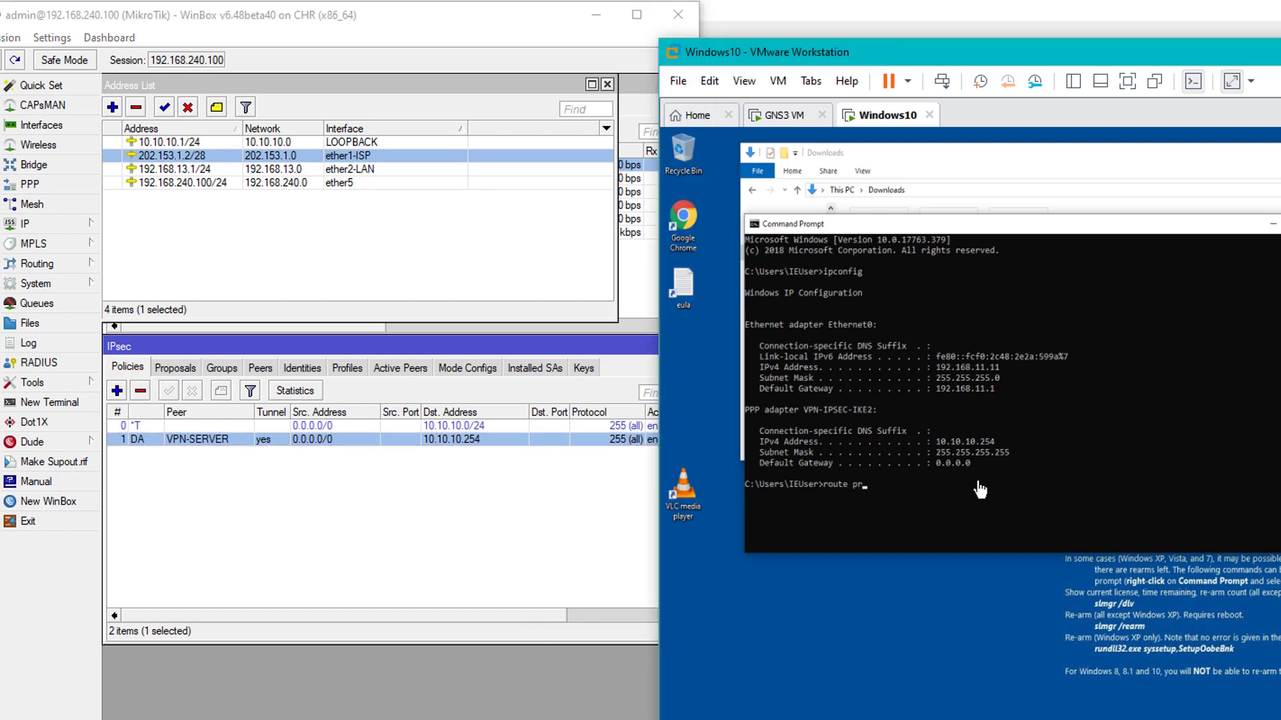
Run route print and highlight the two 0.0.0.0 default route rows
text(route print)
key(Return)
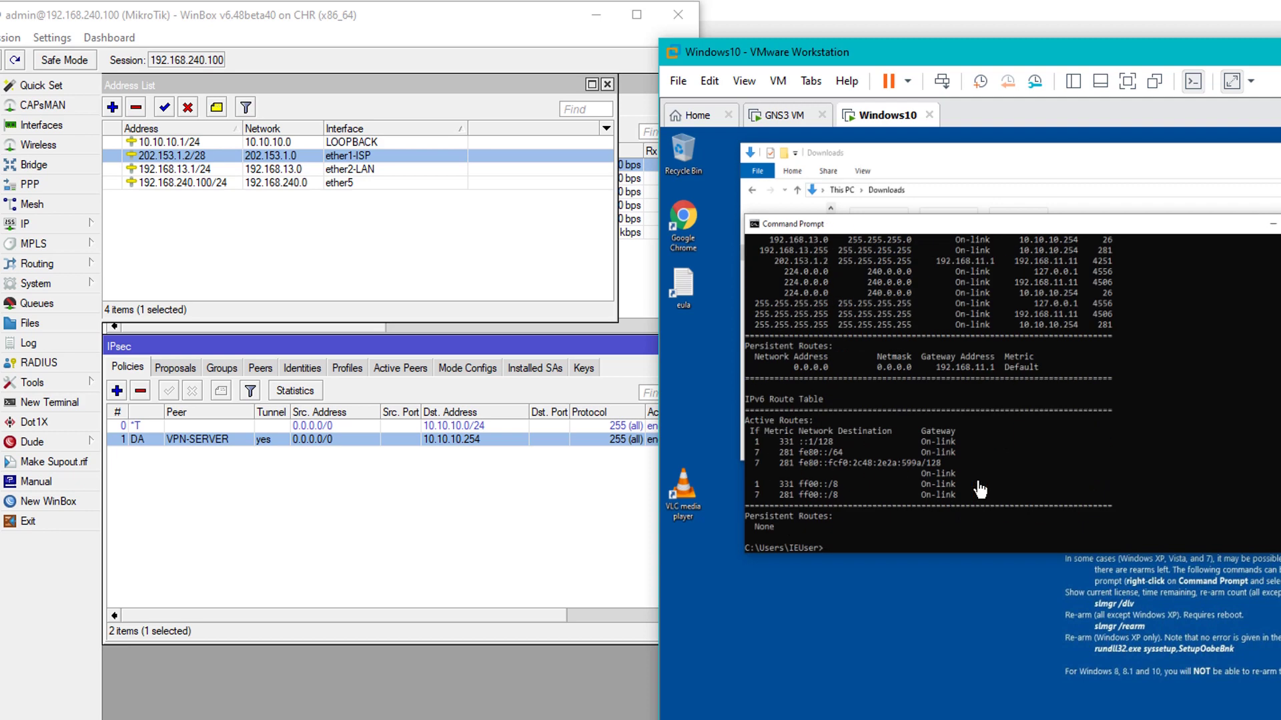
scroll(980, 490, up, 4)
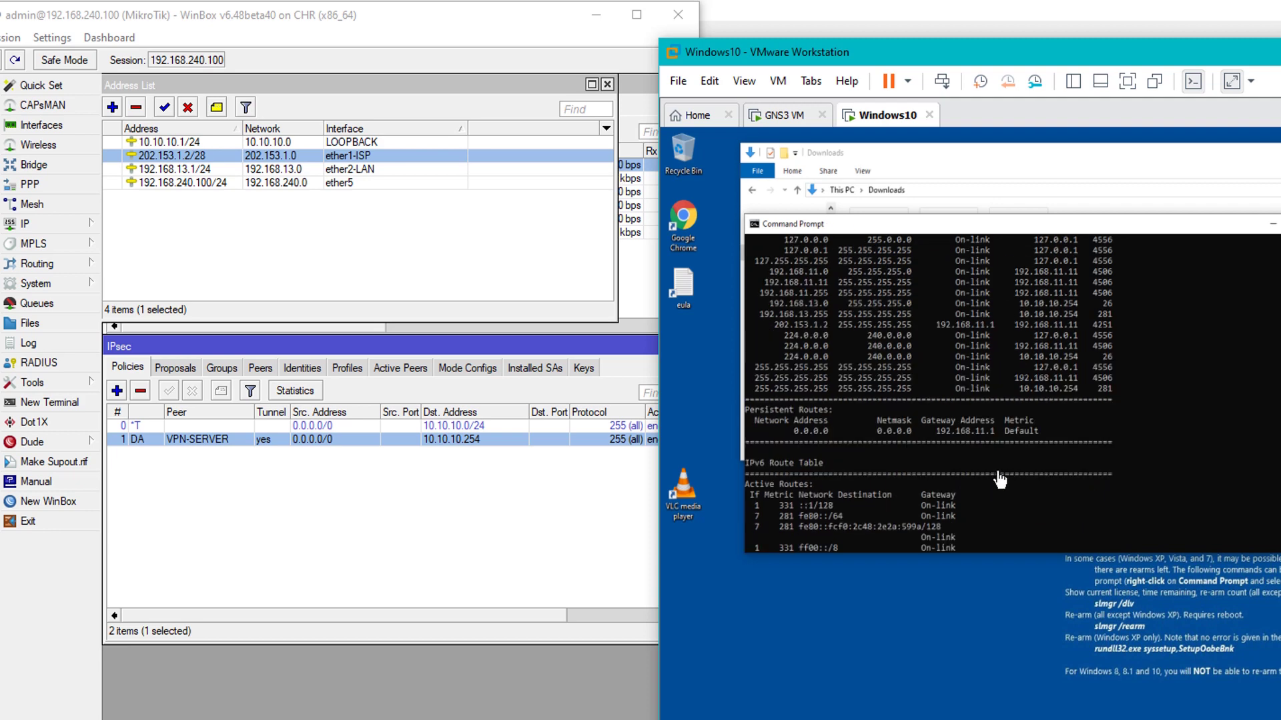
scroll(1003, 479, up, 2)
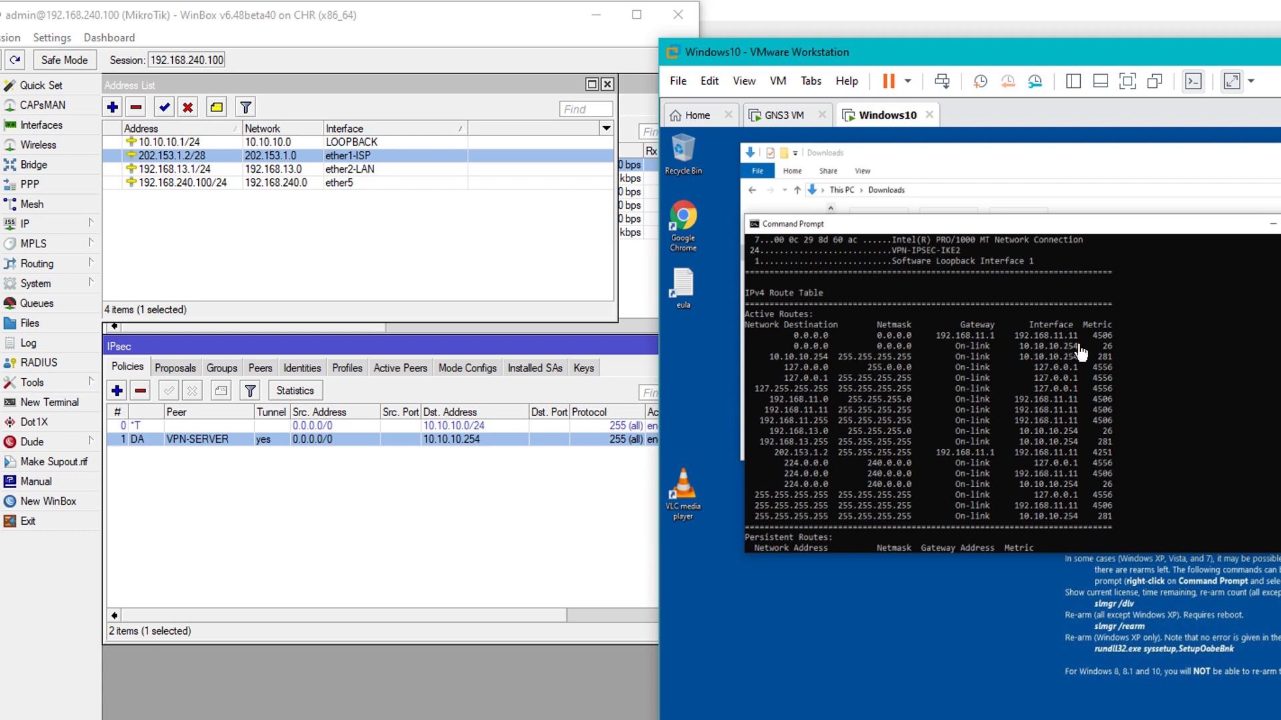
click(790, 339)
drag(791, 338, 1116, 347)
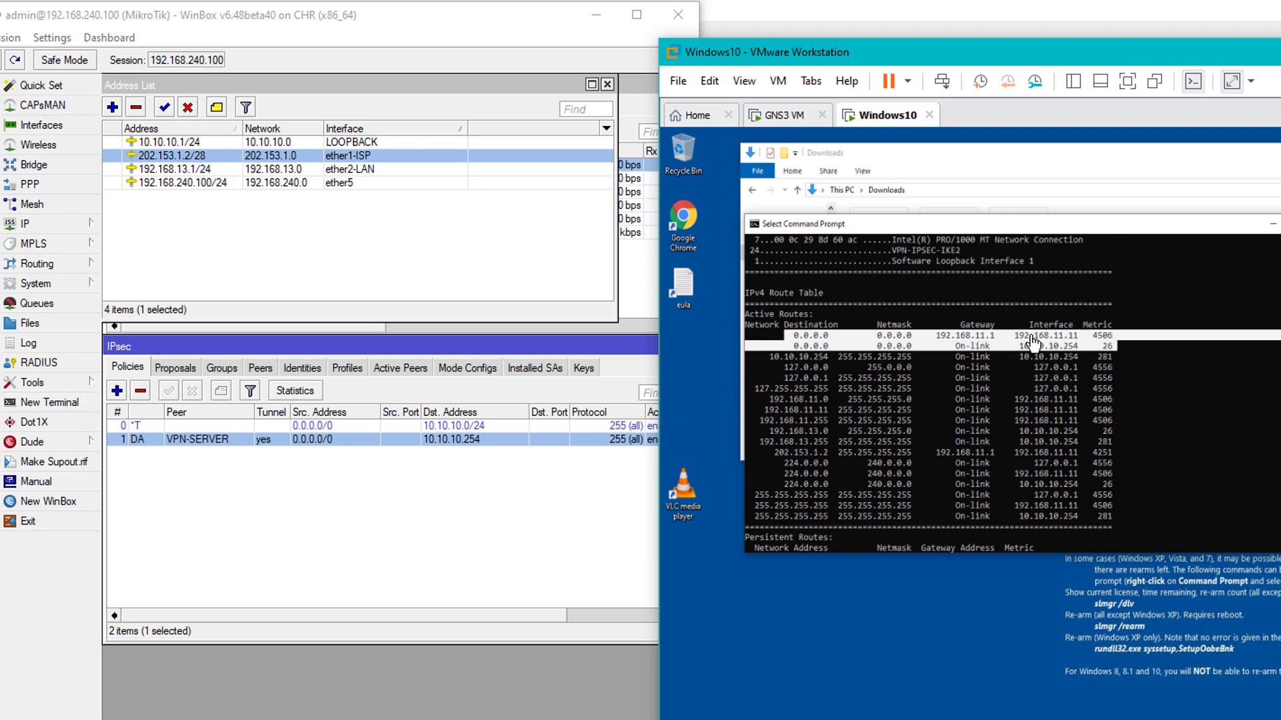
Highlight the 192.168.13.0 route row that goes through the 10.10.10.254 tunnel
scroll(1027, 342, up, 8)
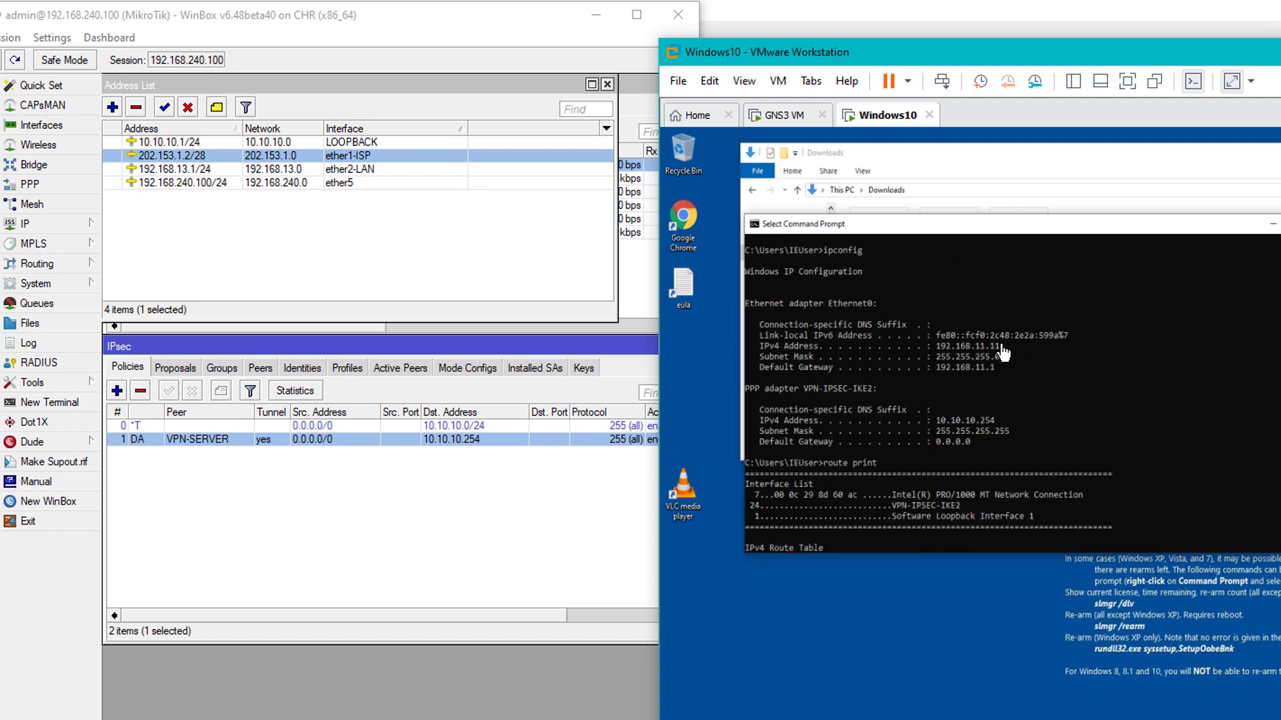
scroll(996, 371, down, 5)
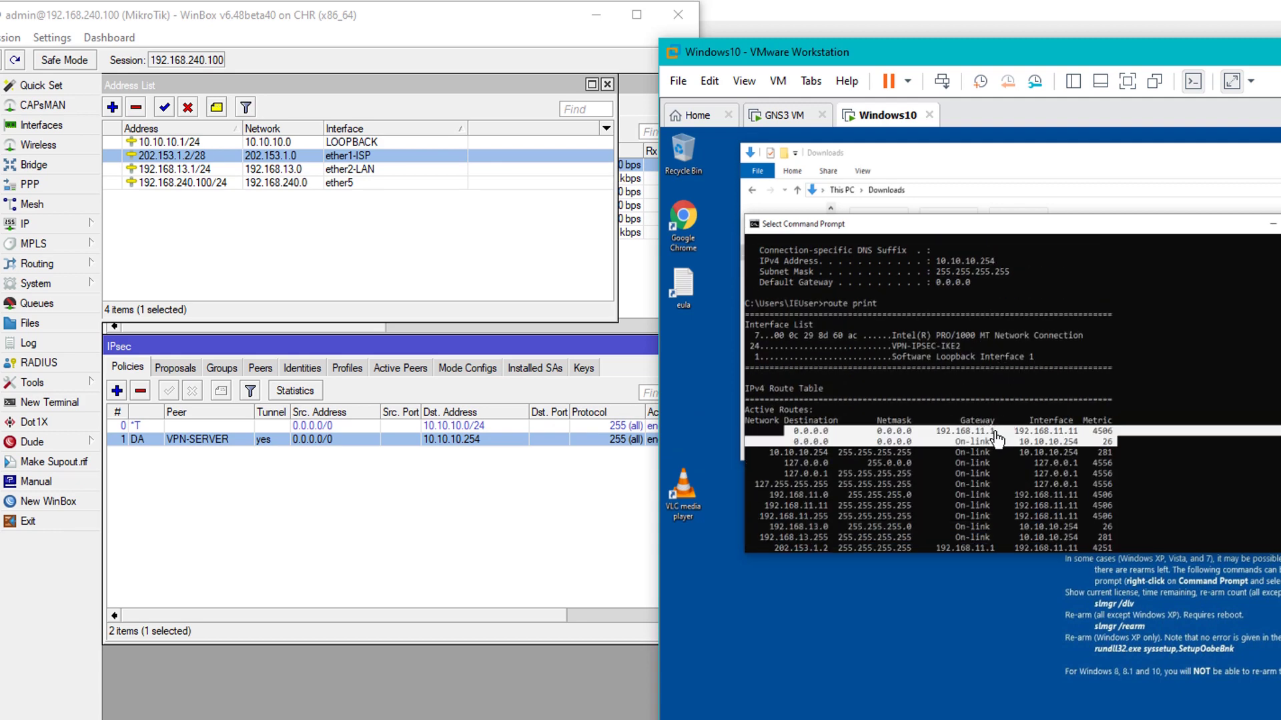
scroll(996, 437, down, 1)
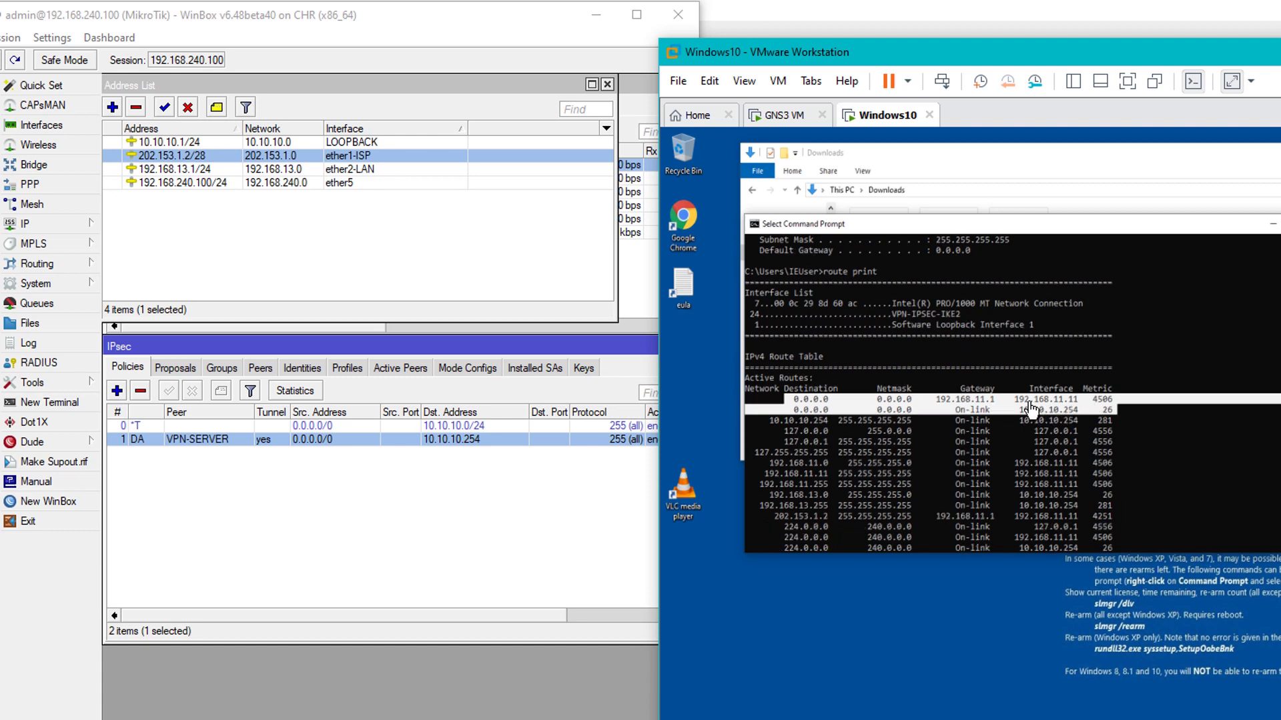
scroll(1069, 415, down, 2)
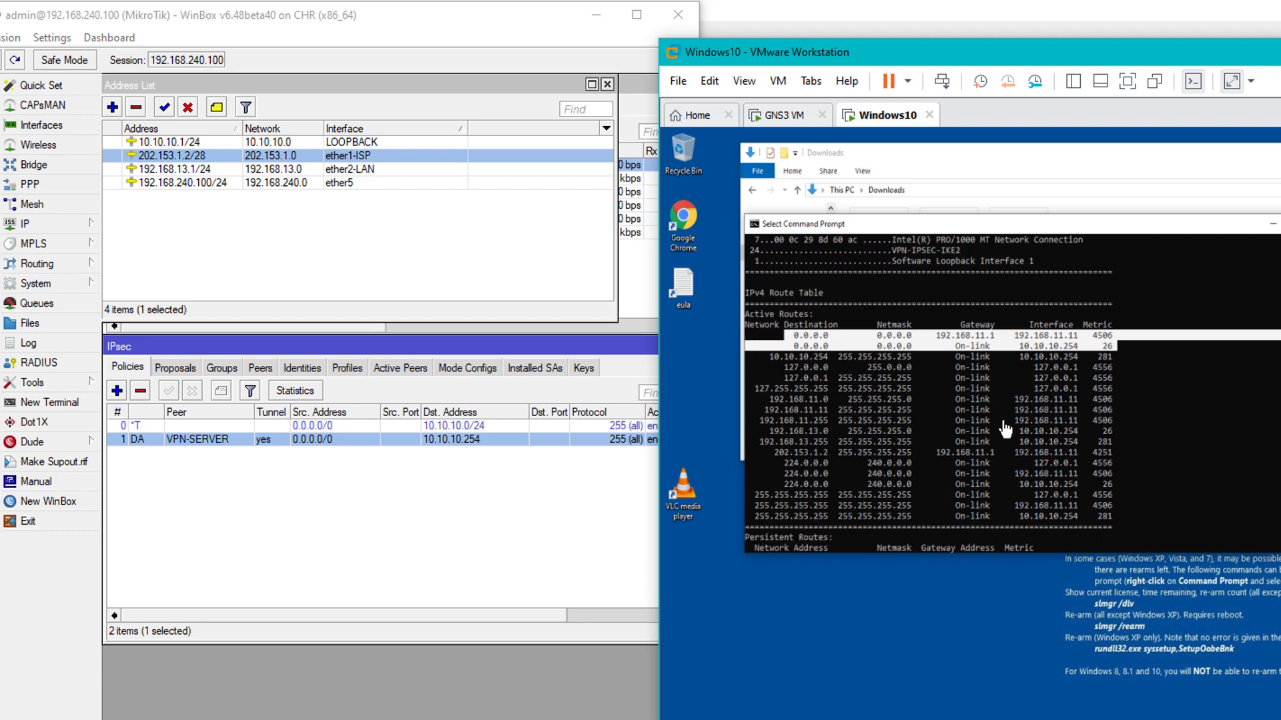
click(768, 435)
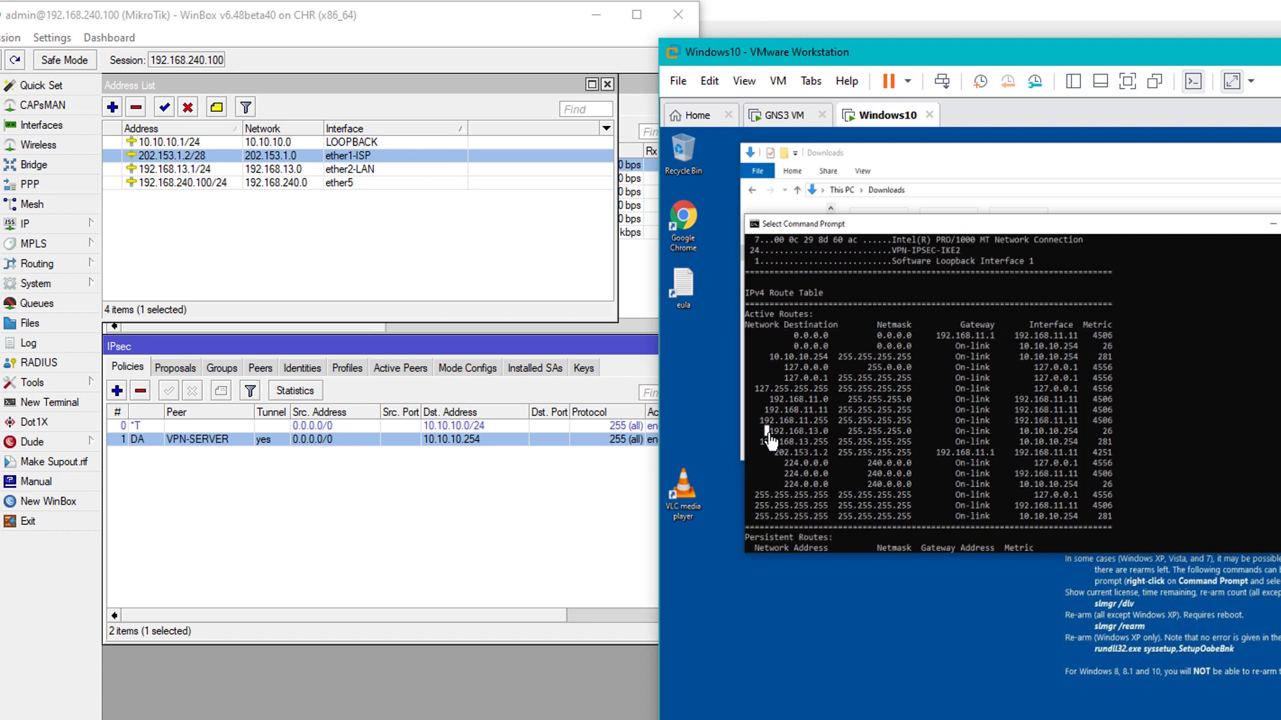
drag(770, 438, 1082, 445)
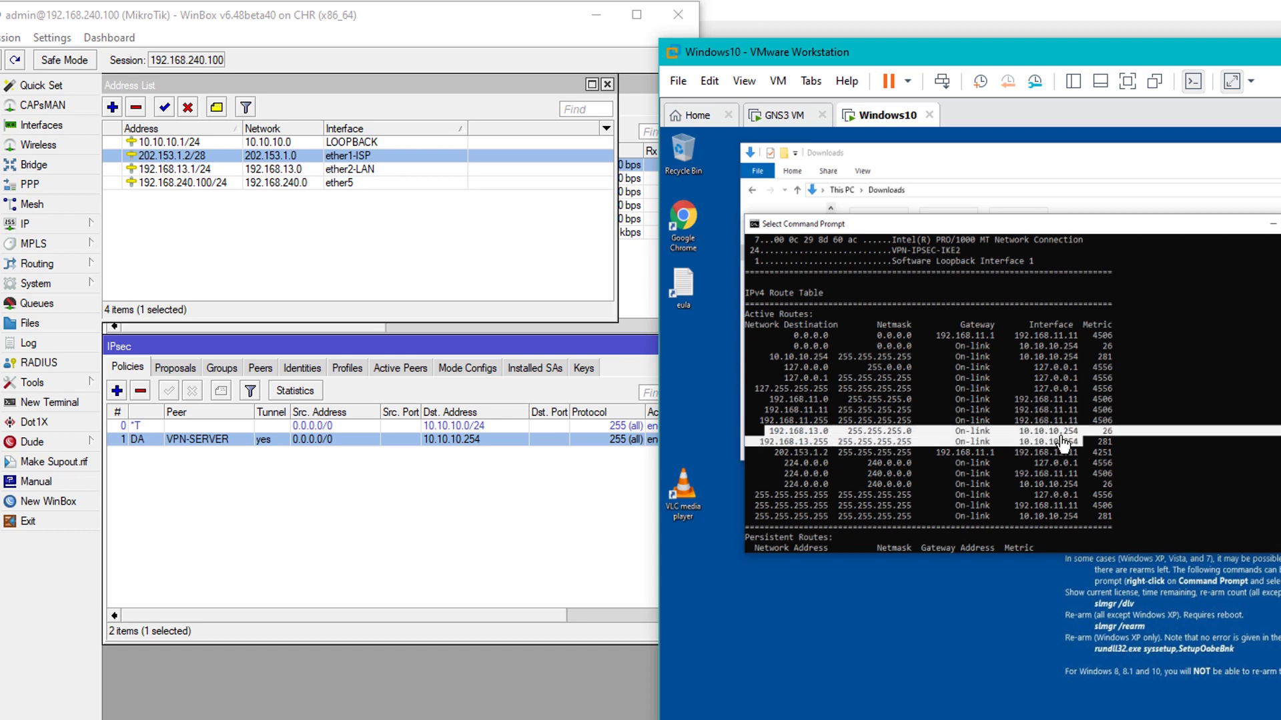
click(467, 368)
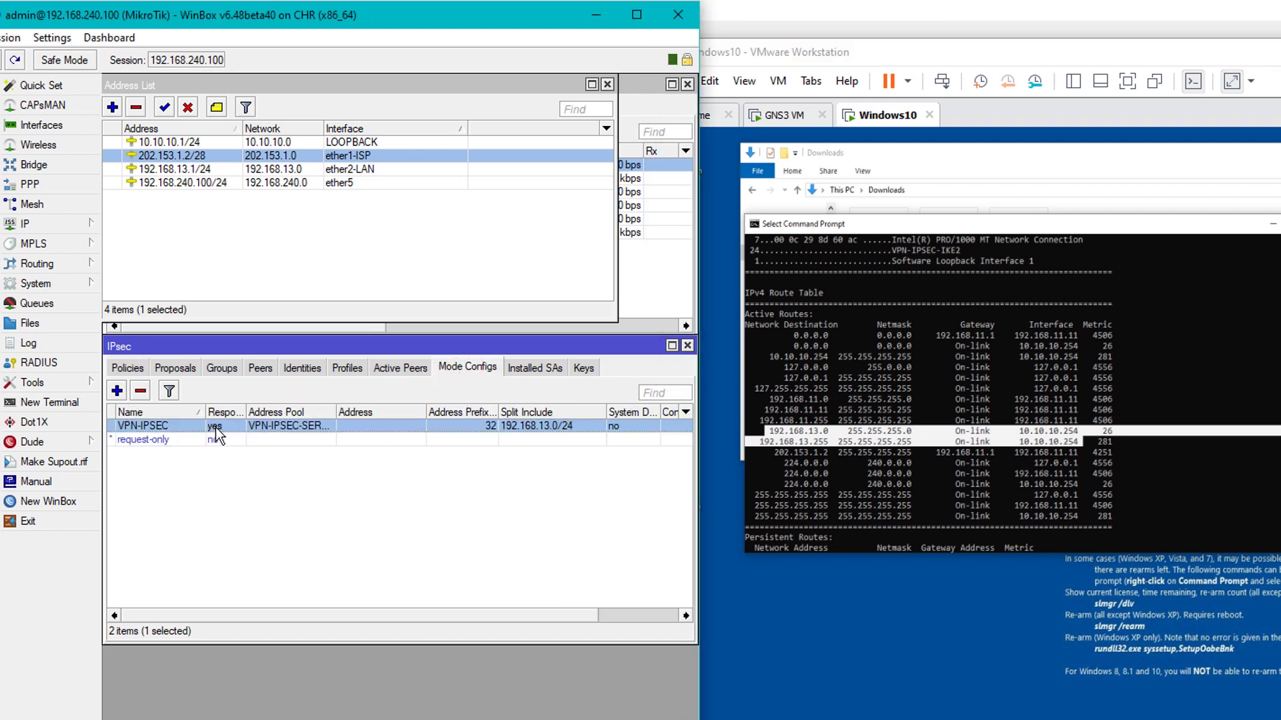
Open the VPN-IPSEC mode config and highlight its Split Include 192.168.13.0/24
double_click(346, 426)
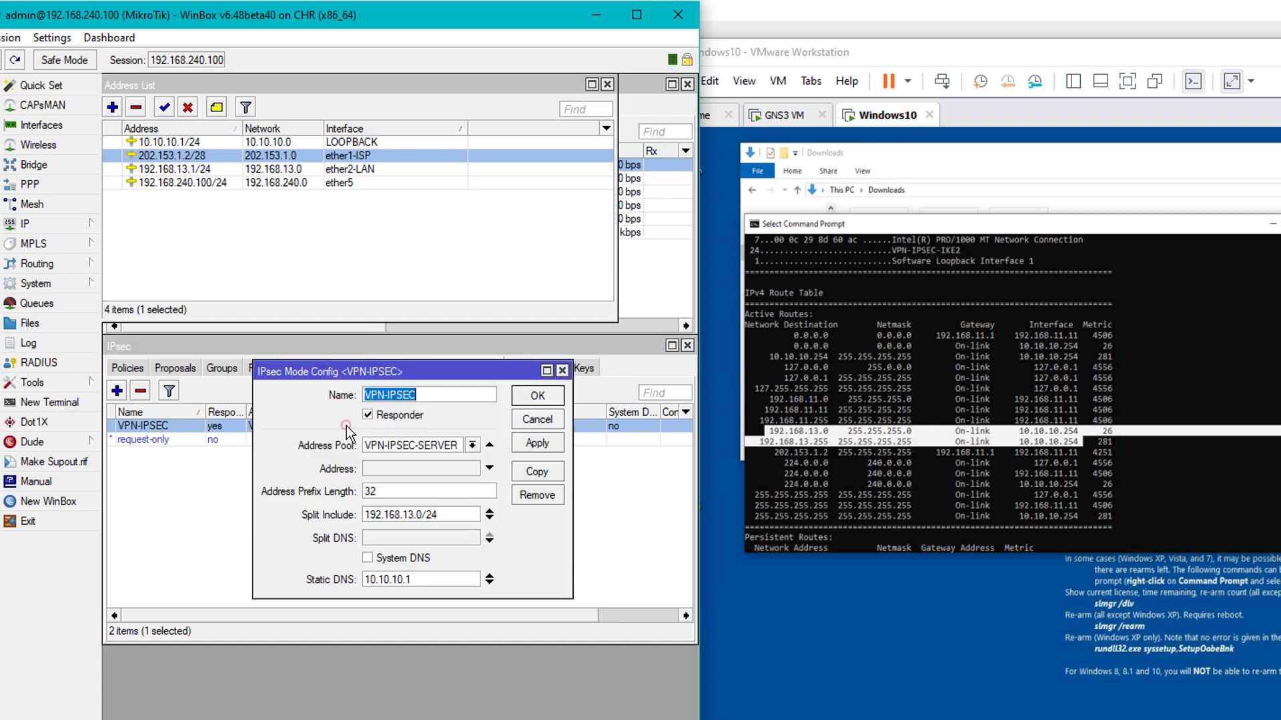
drag(456, 373, 465, 443)
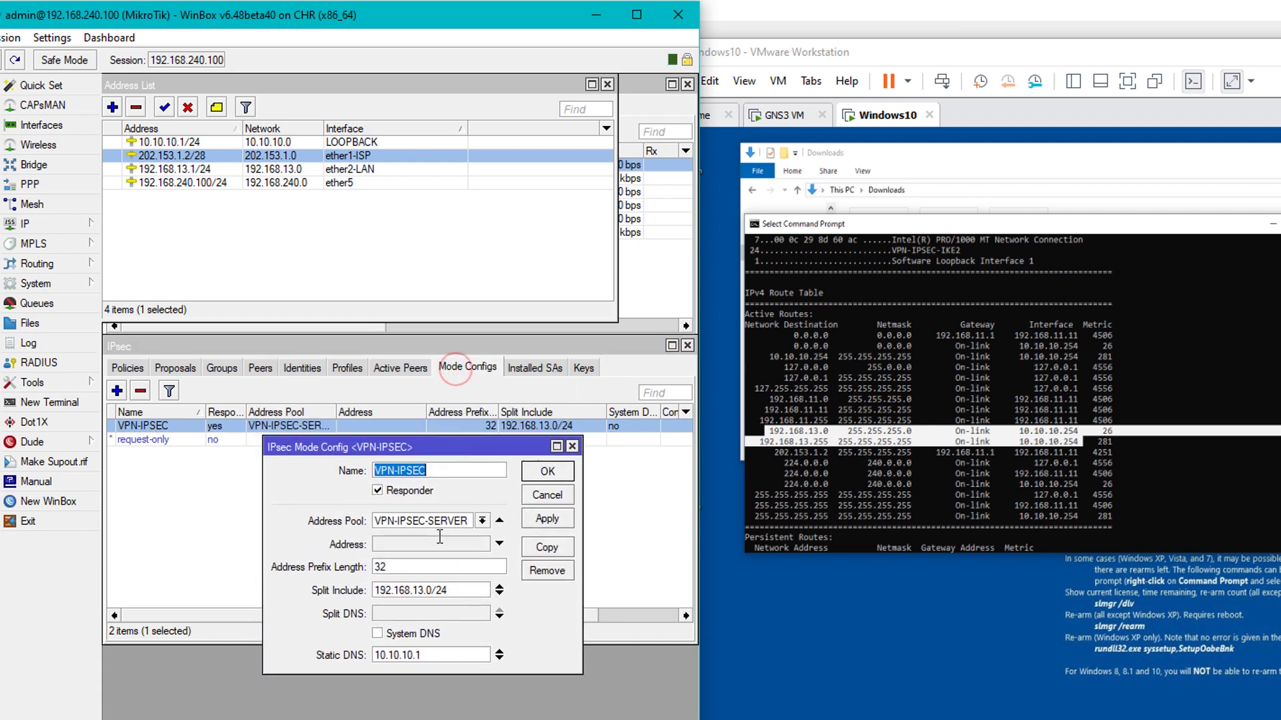
drag(467, 590, 377, 597)
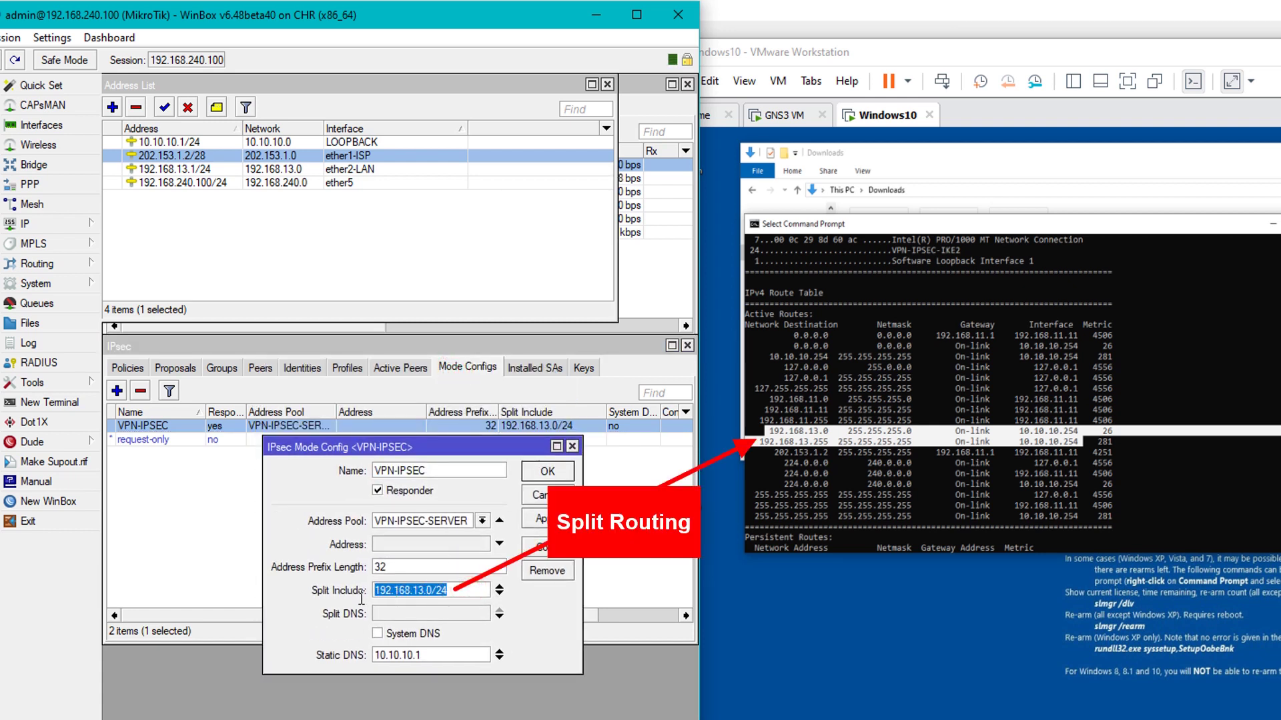
click(470, 594)
Mark the matching 192.168.13.0 route rows, then select 192.168.13.1/24 in the Address List
click(1098, 470)
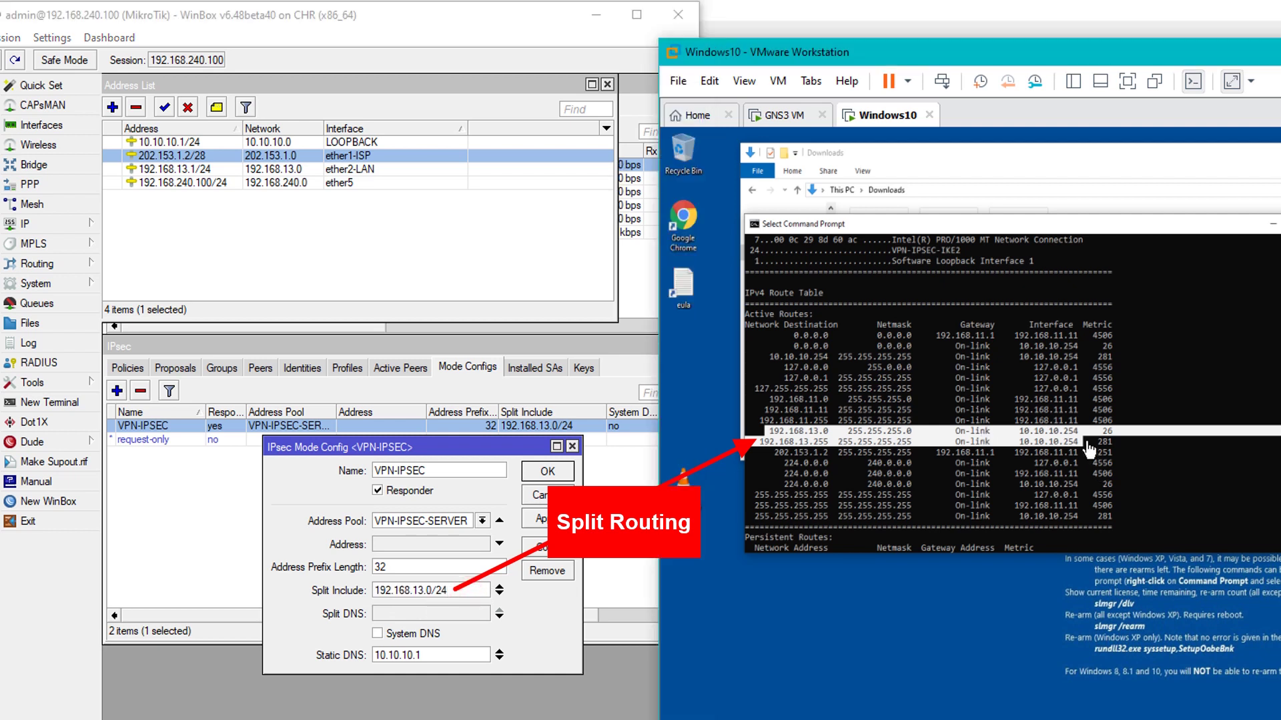
click(1088, 441)
drag(789, 431, 1084, 465)
click(1081, 463)
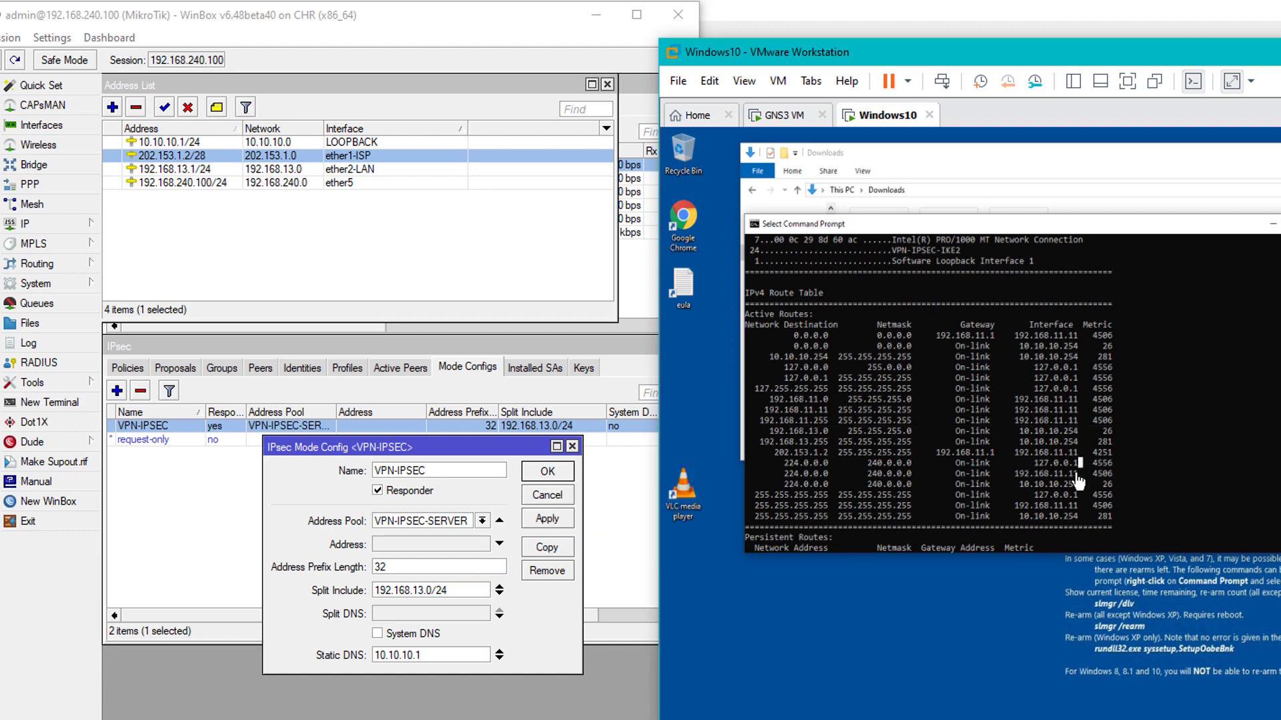
scroll(1079, 481, down, 7)
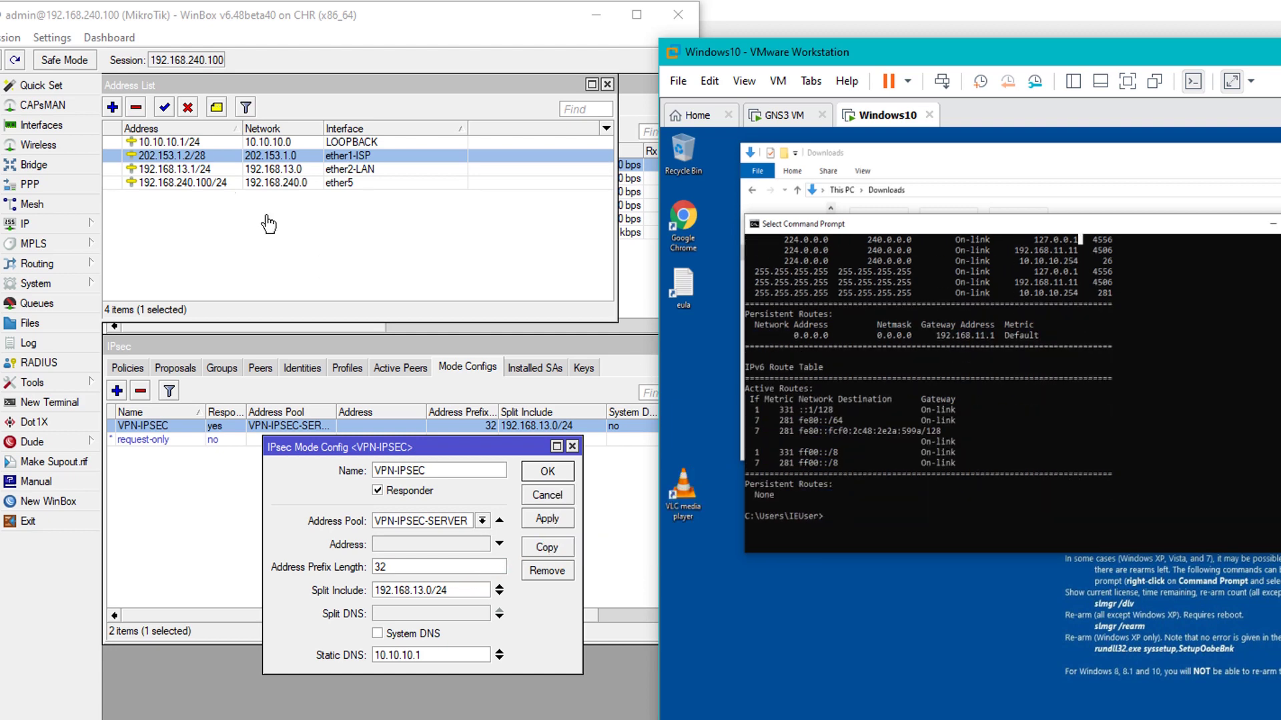
click(195, 170)
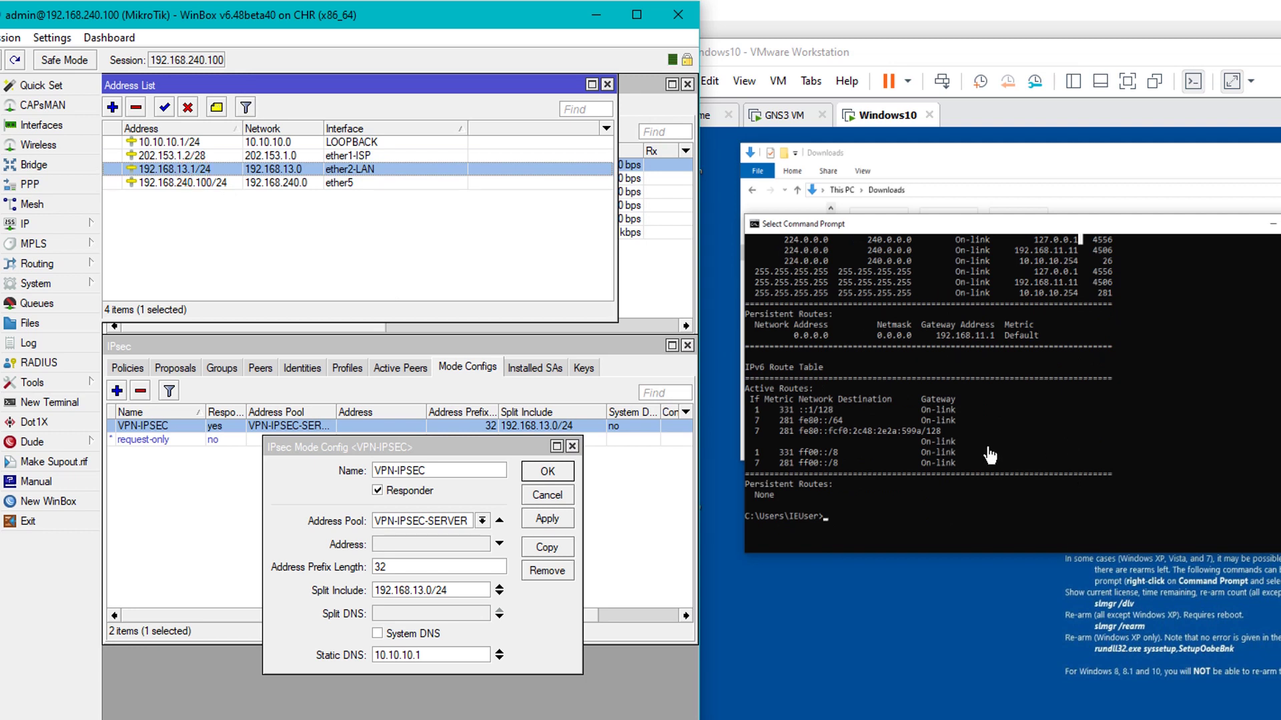
Ping 192.168.13.1 and trace it with tracert -d, then minimize WinBox to reveal GNS3
click(1002, 464)
text(ping)
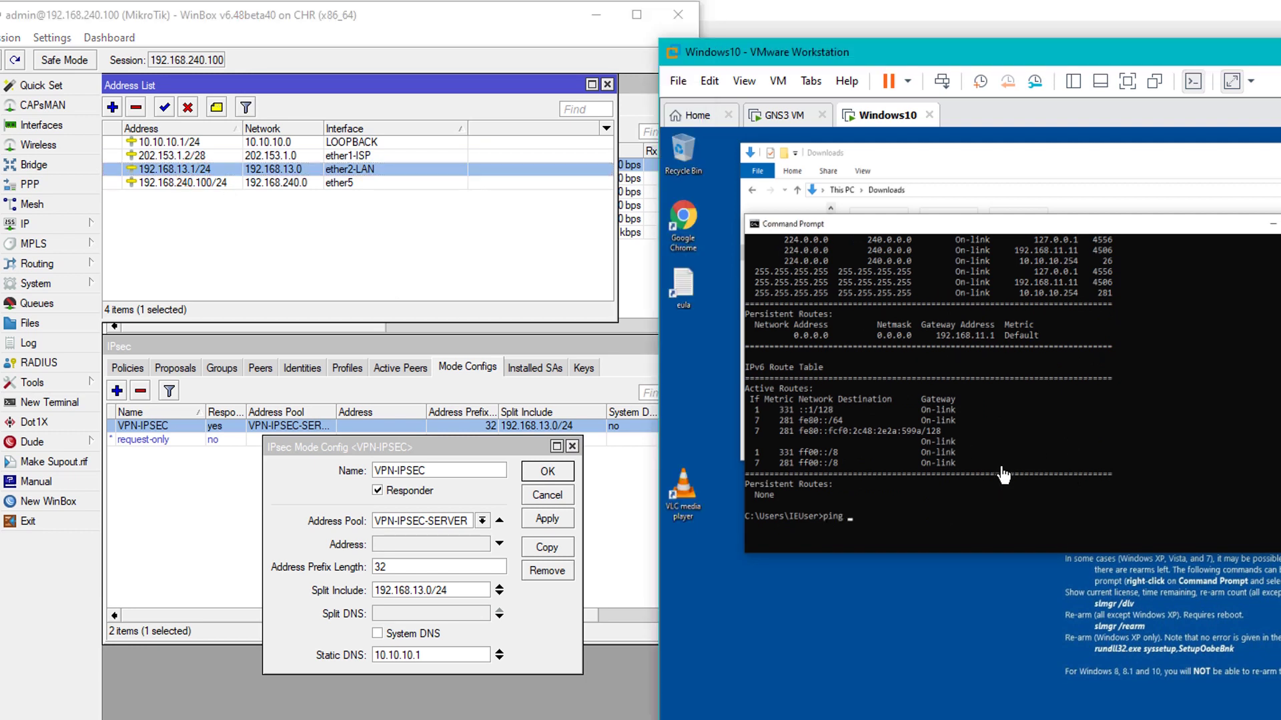
text( 192.168.)
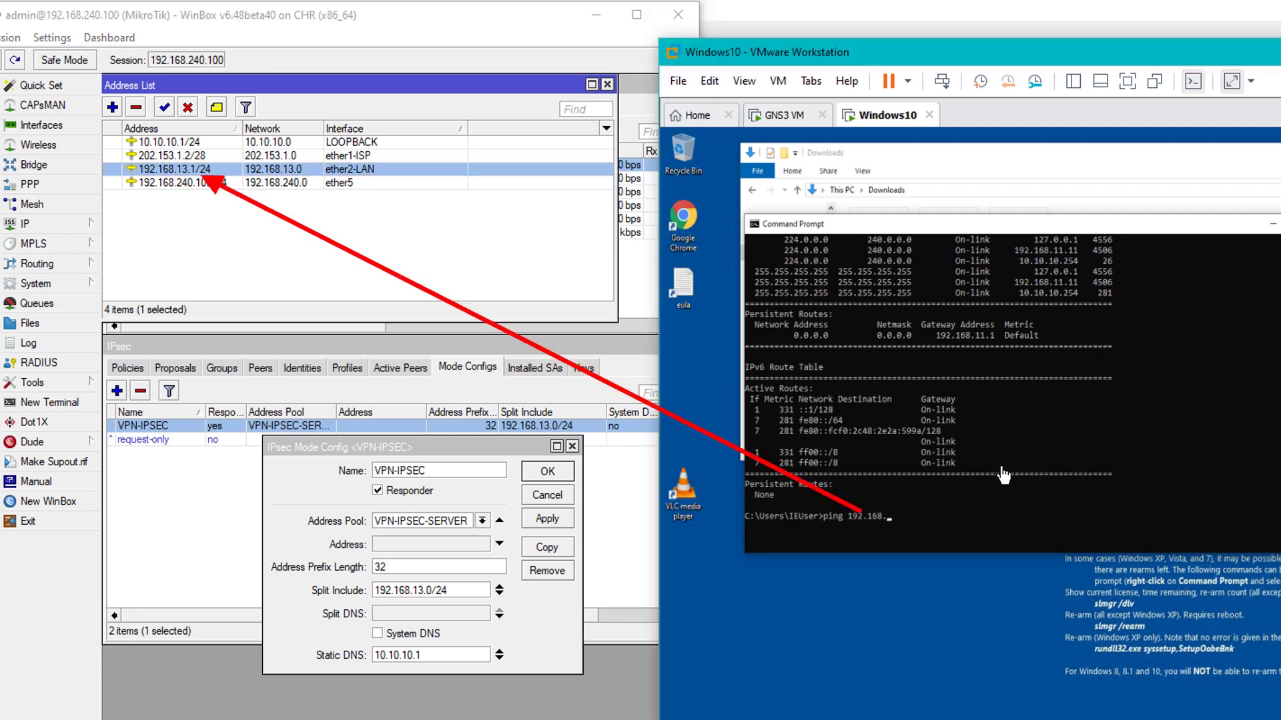
text(13.1)
key(Return)
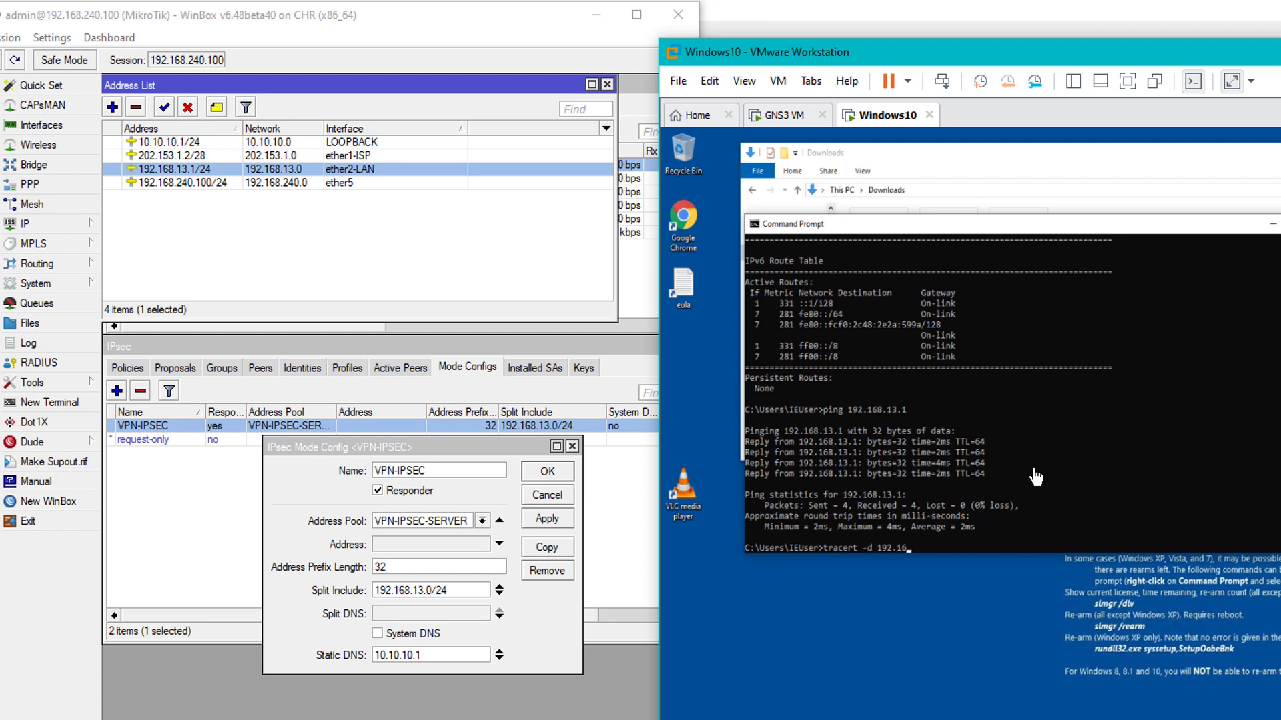
text(13.)
key(Return)
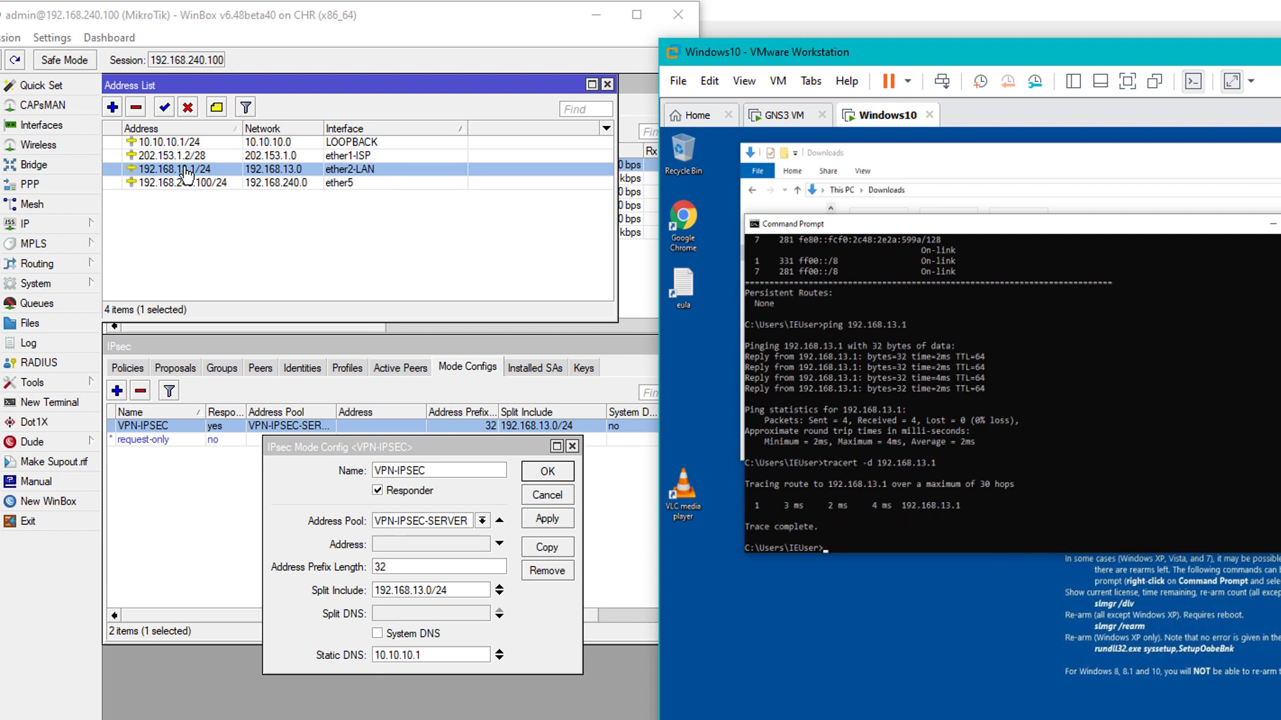
click(597, 16)
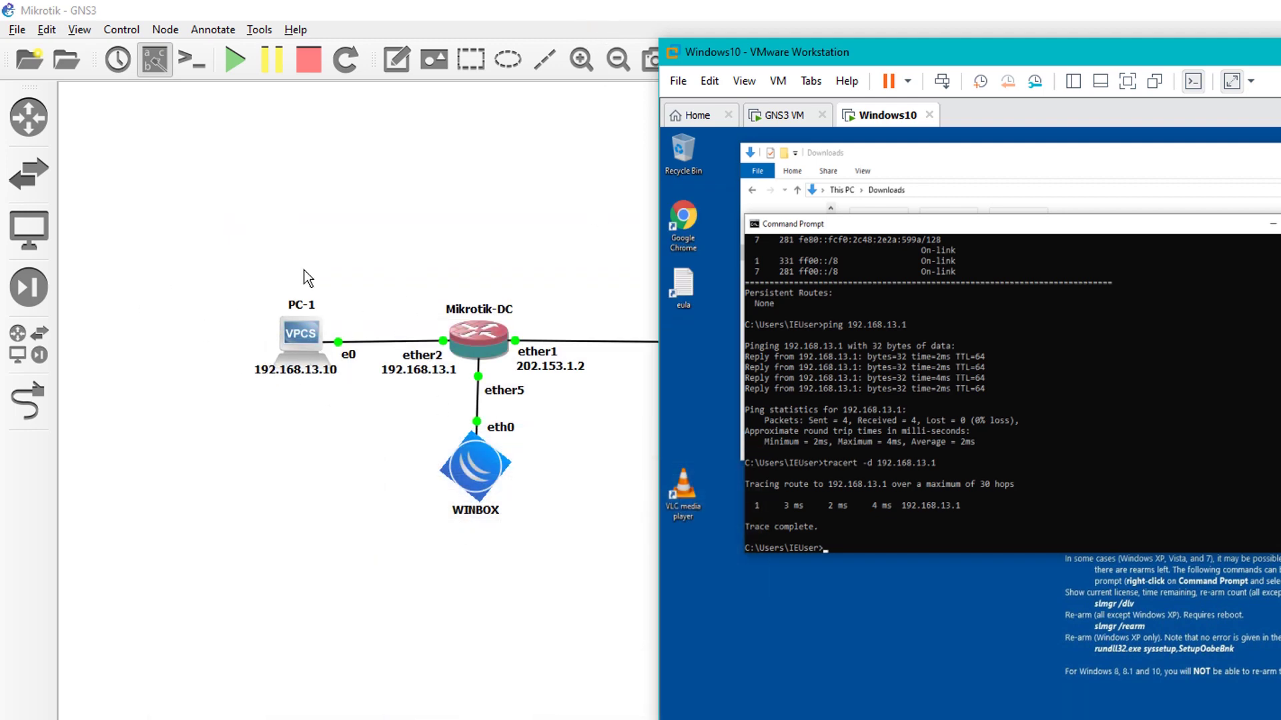
Ping PC-1 at 192.168.13.10 and trace it with tracert -d from the client
click(1109, 420)
key(Up)
key(Up)
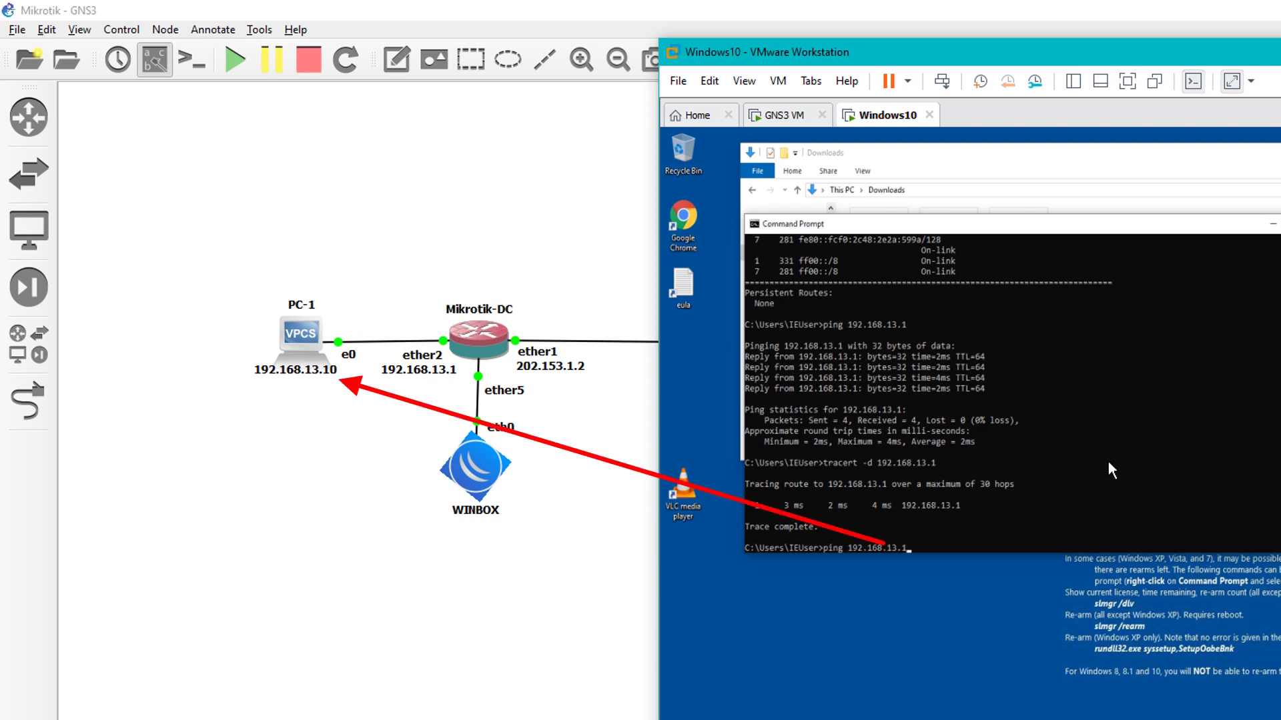
text(0)
key(Return)
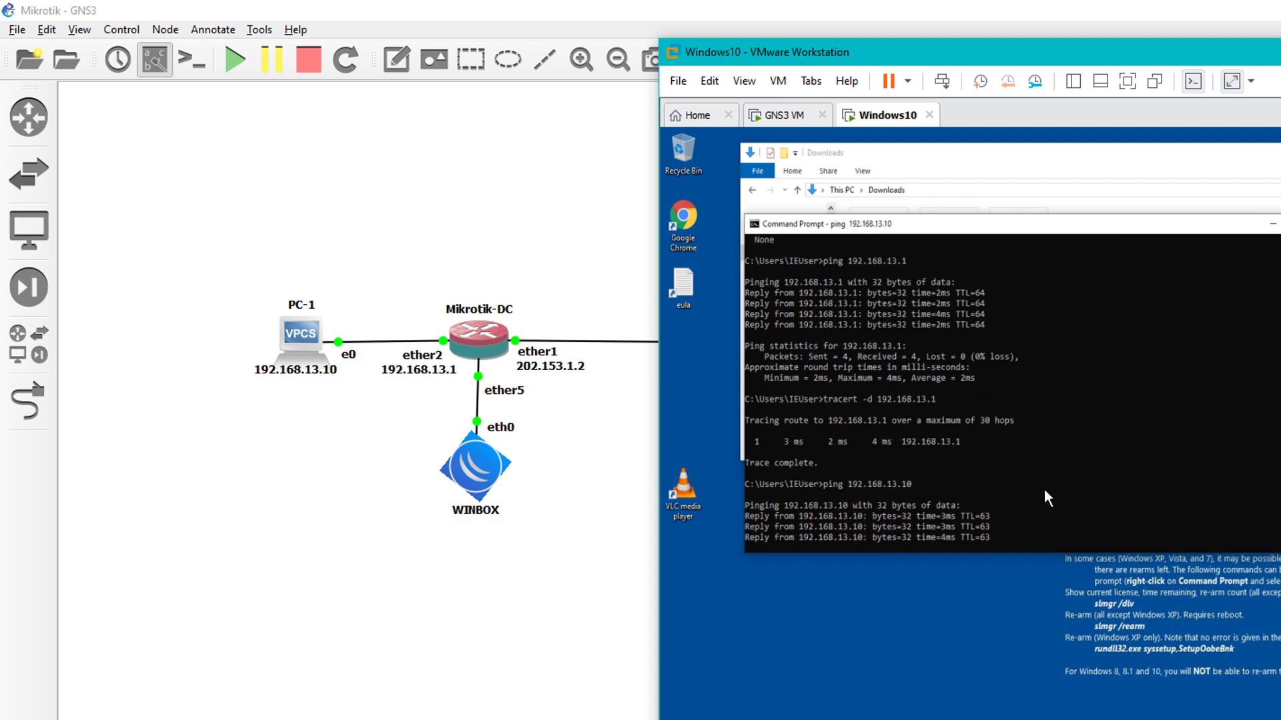
key(Up)
key(Up)
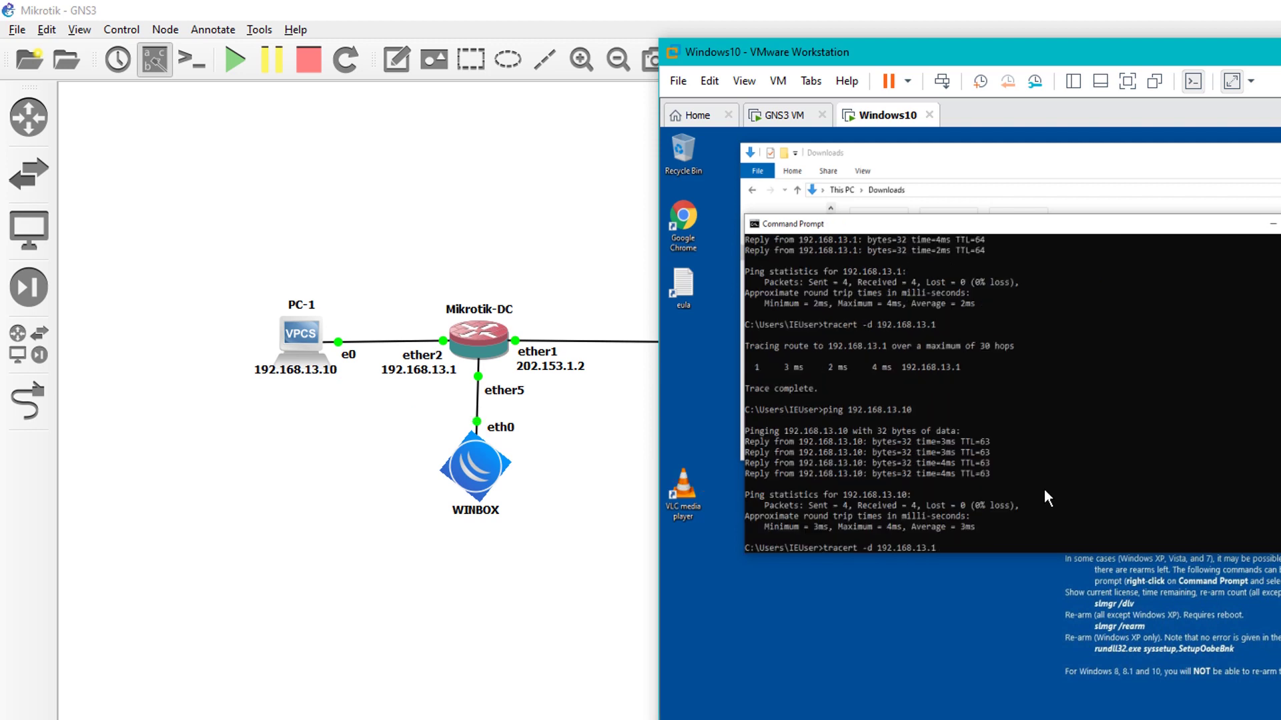
text(0)
key(Return)
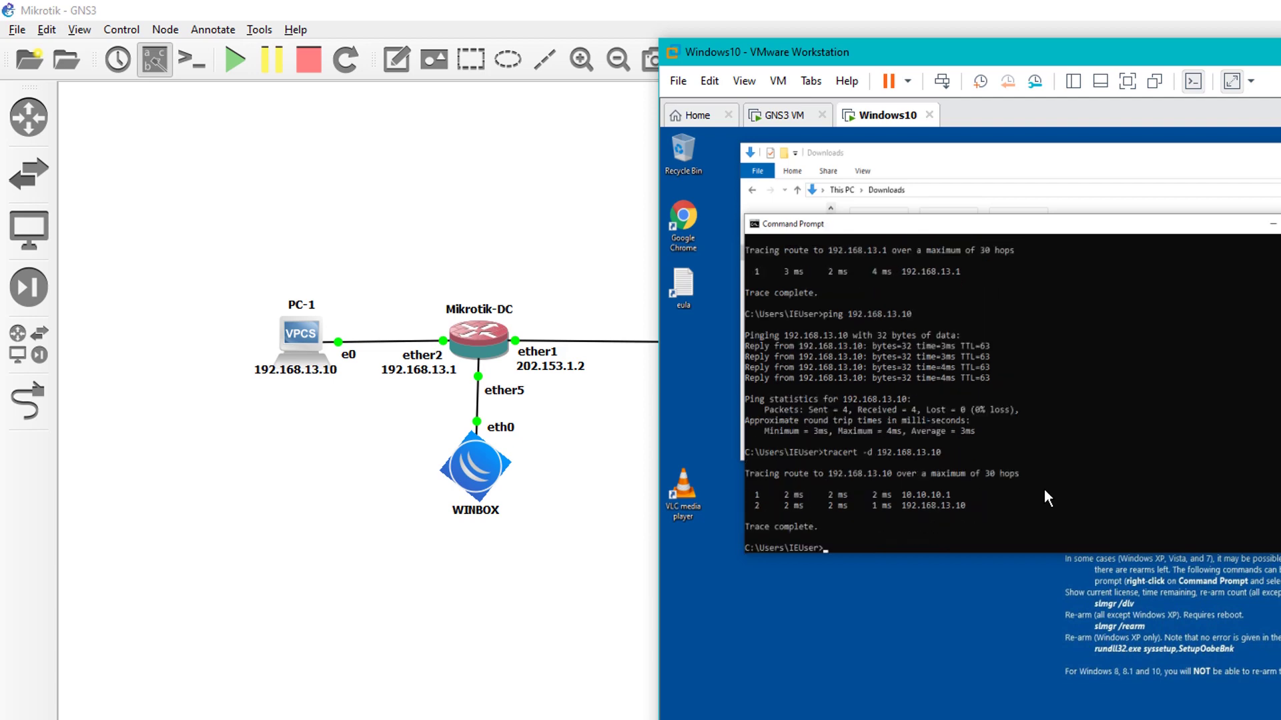
Compare the trace's first hop 10.10.10.1 with the loopback 10.10.10.1/24 entry in the Address List
key(alt+Tab)
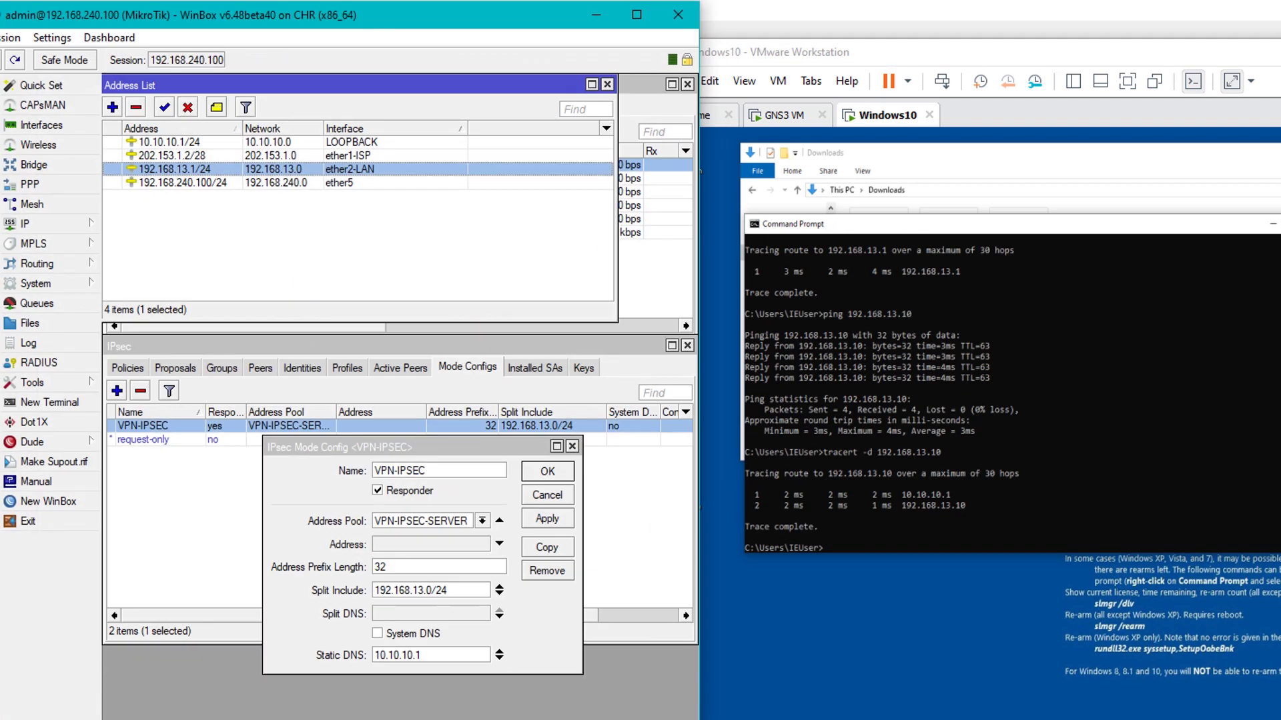
click(572, 446)
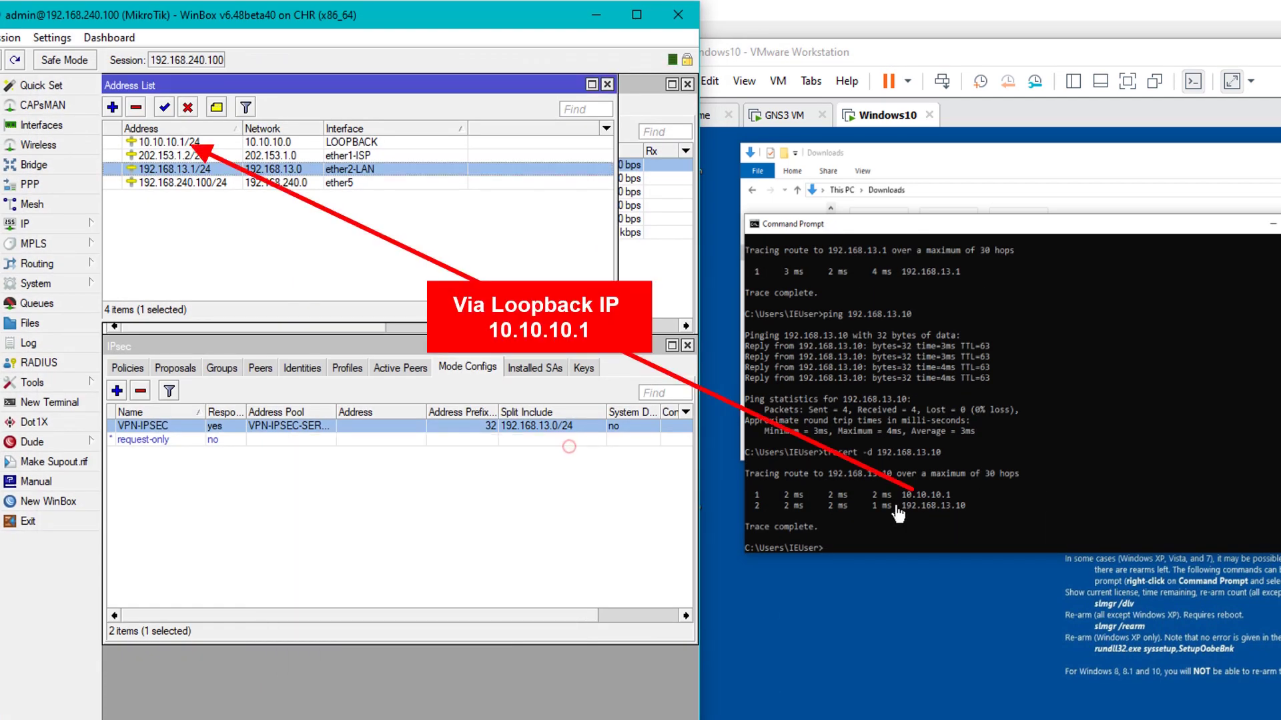
click(940, 504)
drag(955, 495, 898, 499)
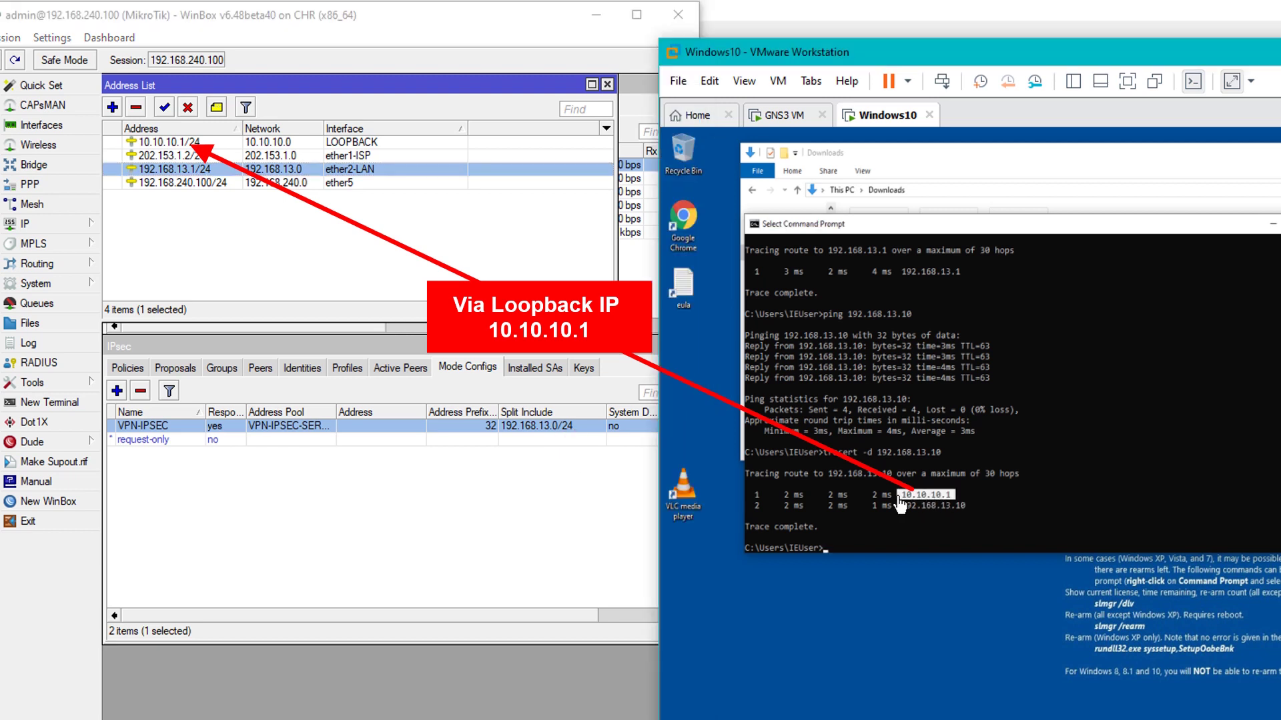
click(209, 144)
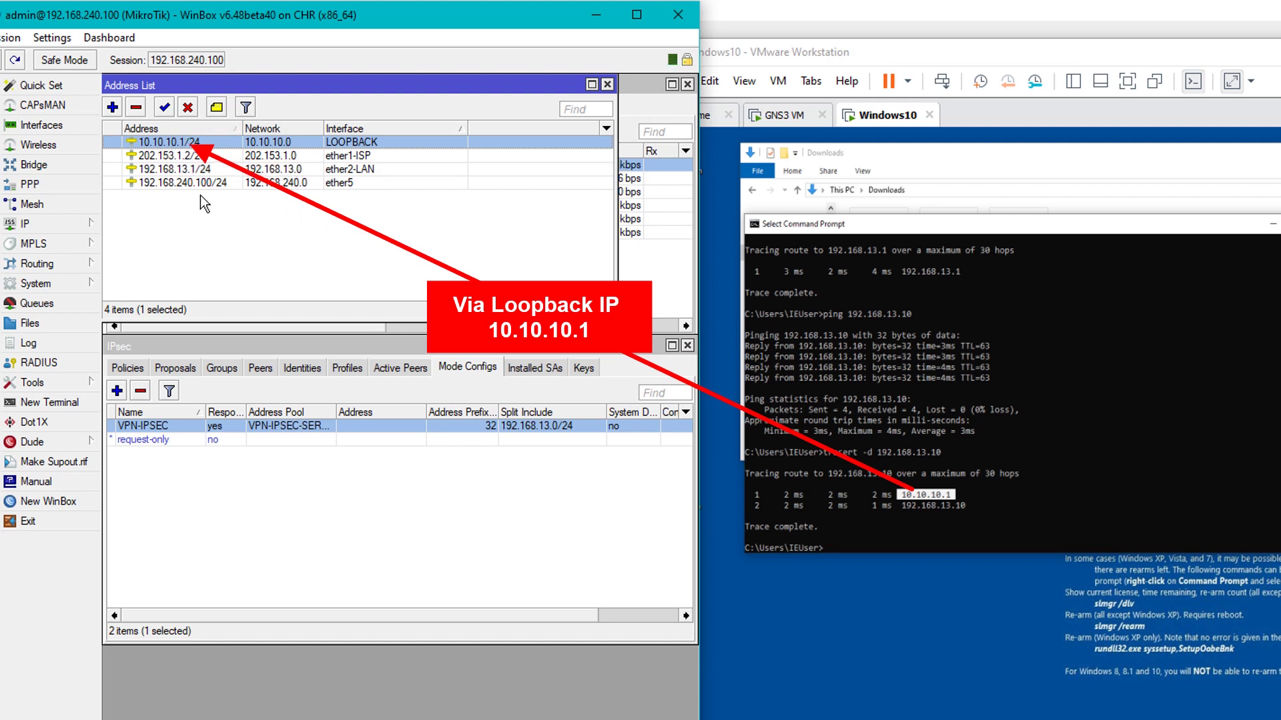
click(1033, 433)
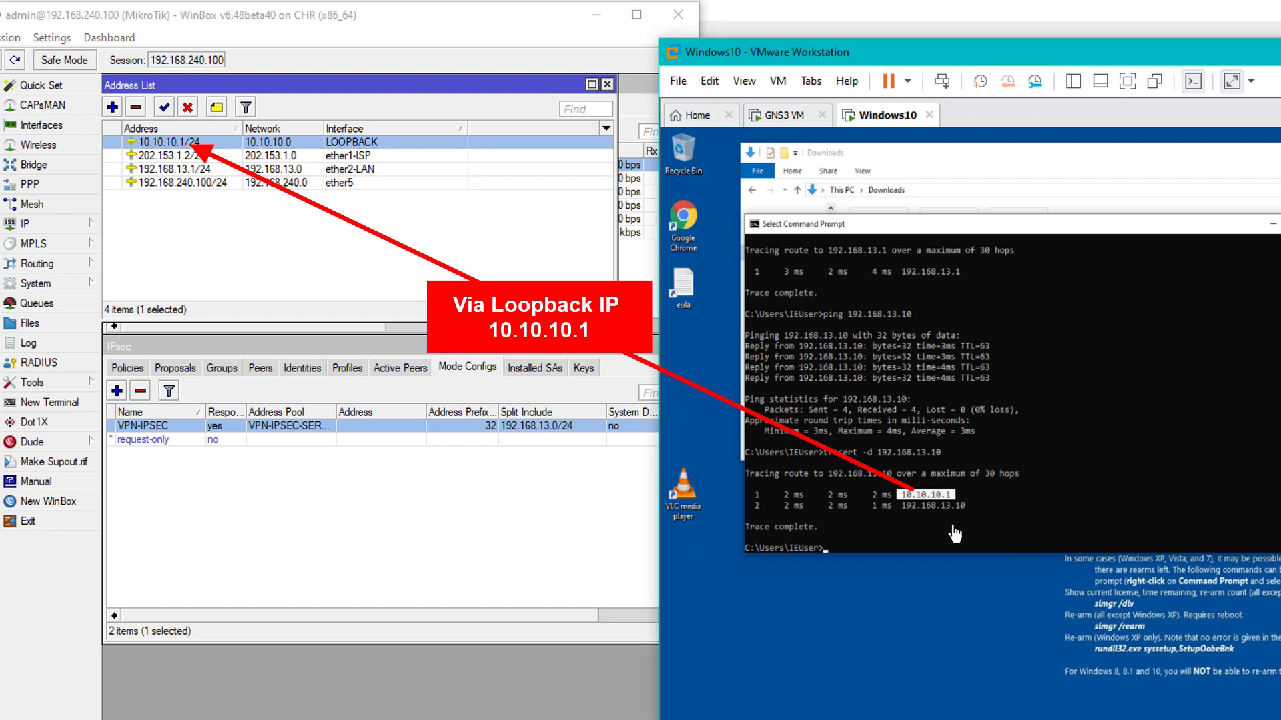
click(982, 496)
drag(798, 469, 944, 510)
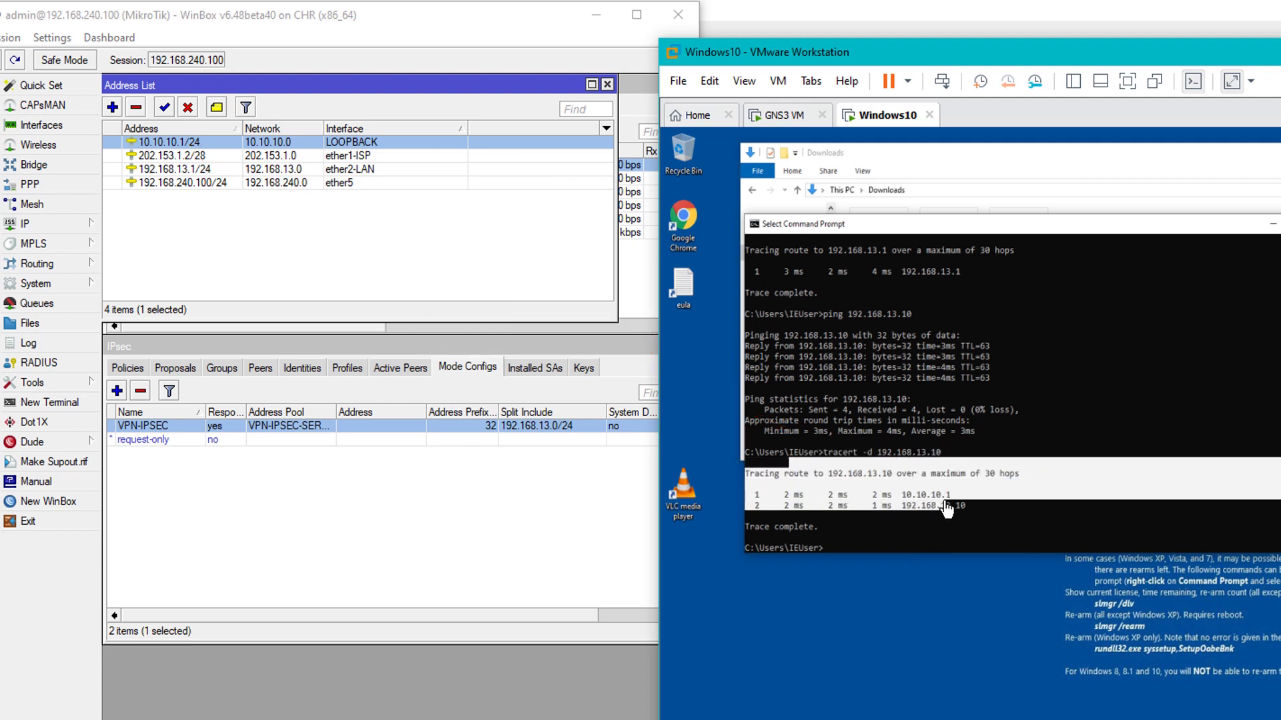
click(994, 551)
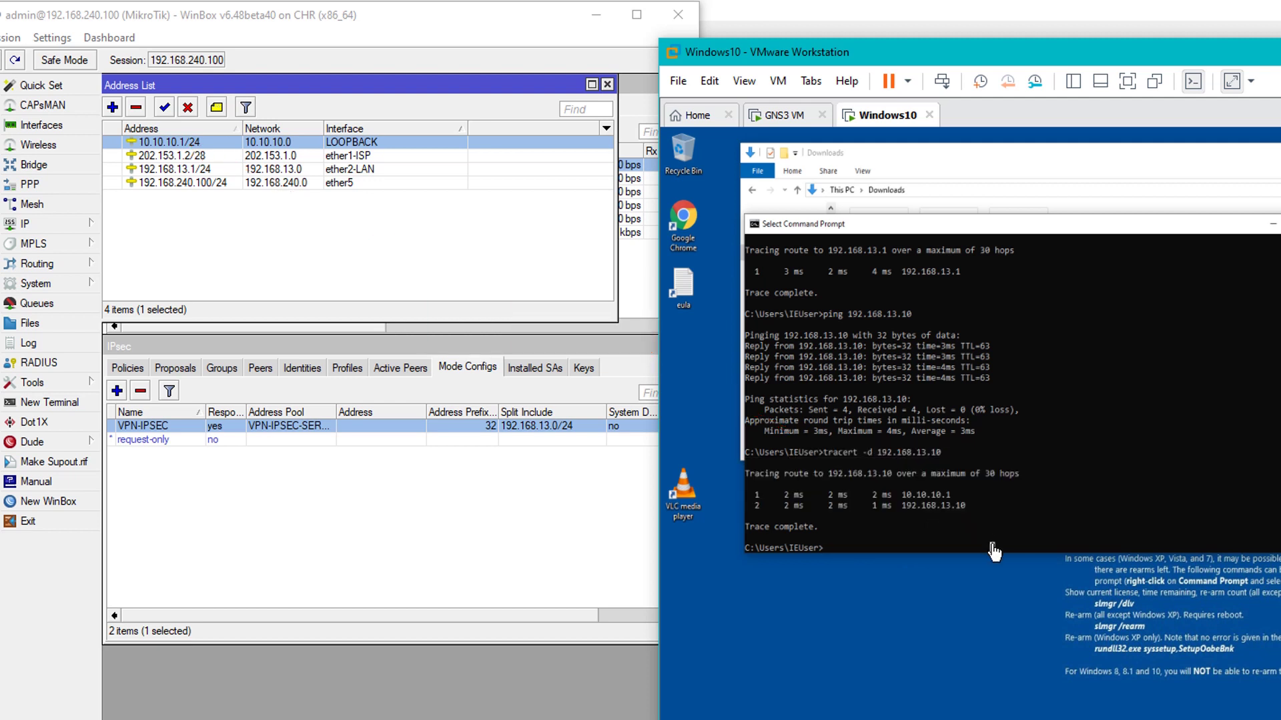
Run route print and highlight both 0.0.0.0 default routes, via 192.168.11.1 and on-link 10.10.10.254
text(route print)
key(Return)
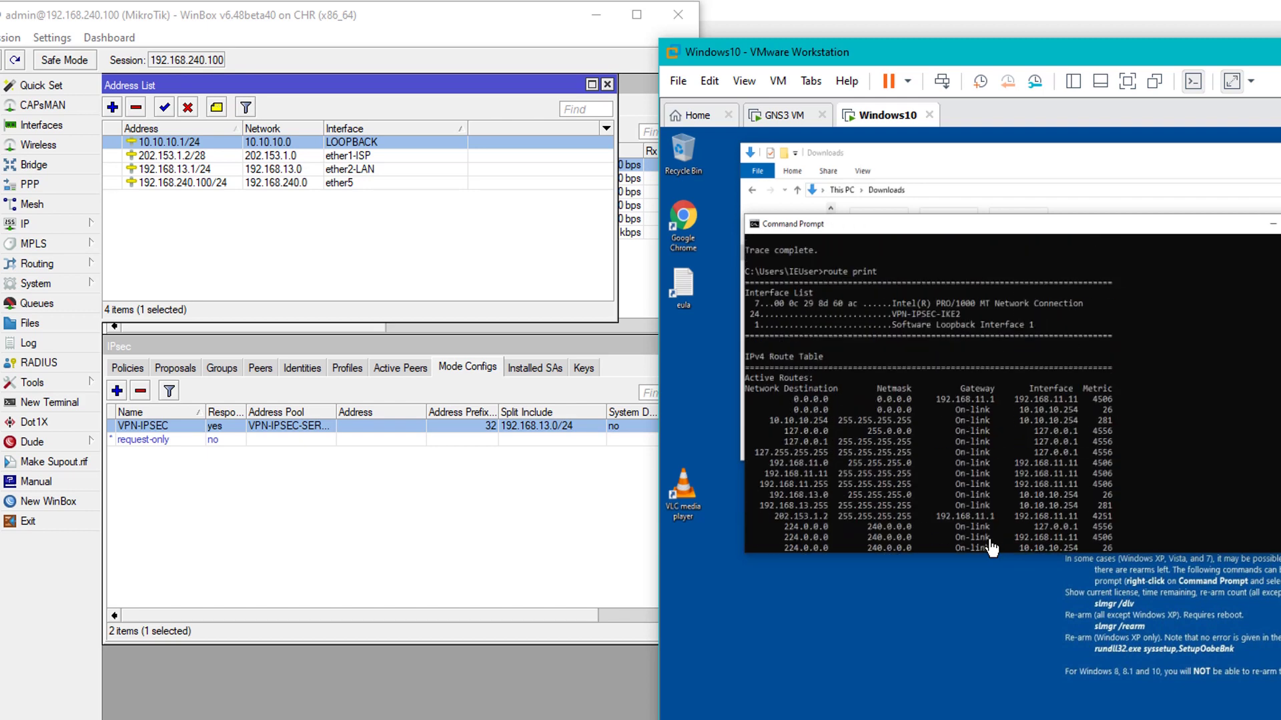
drag(791, 399, 1091, 413)
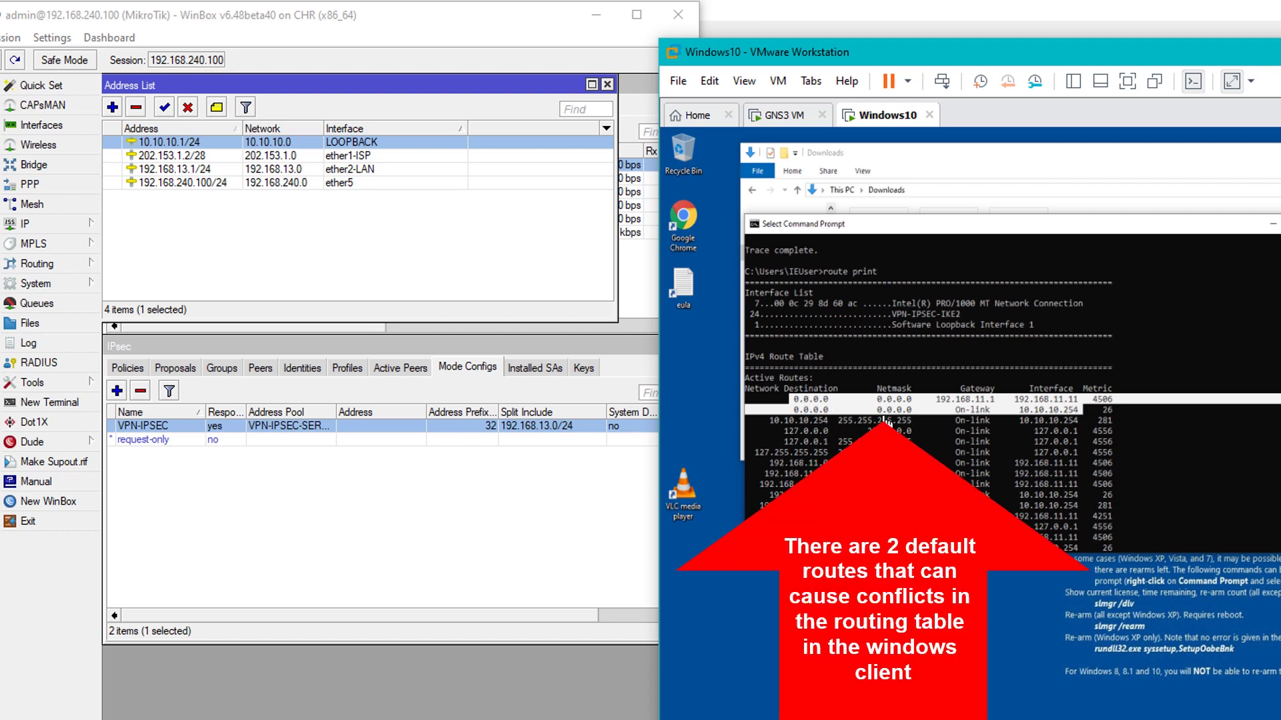
click(977, 411)
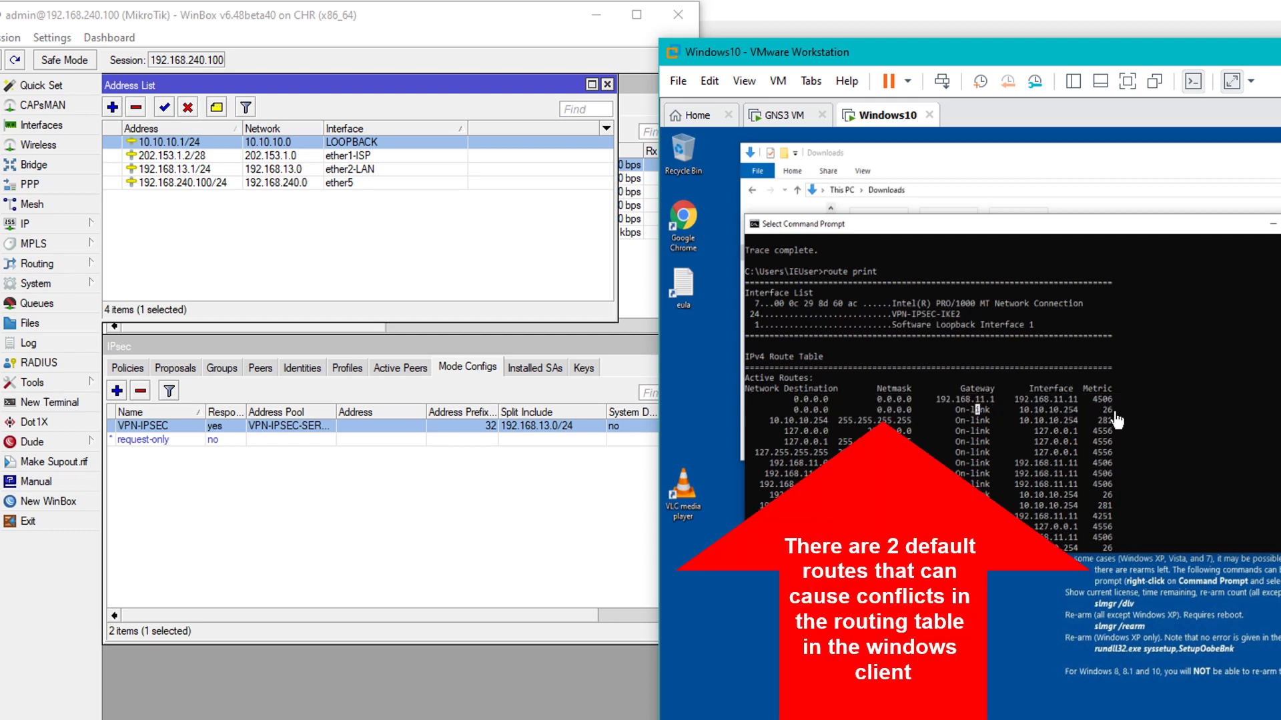
drag(1129, 411, 747, 404)
click(932, 412)
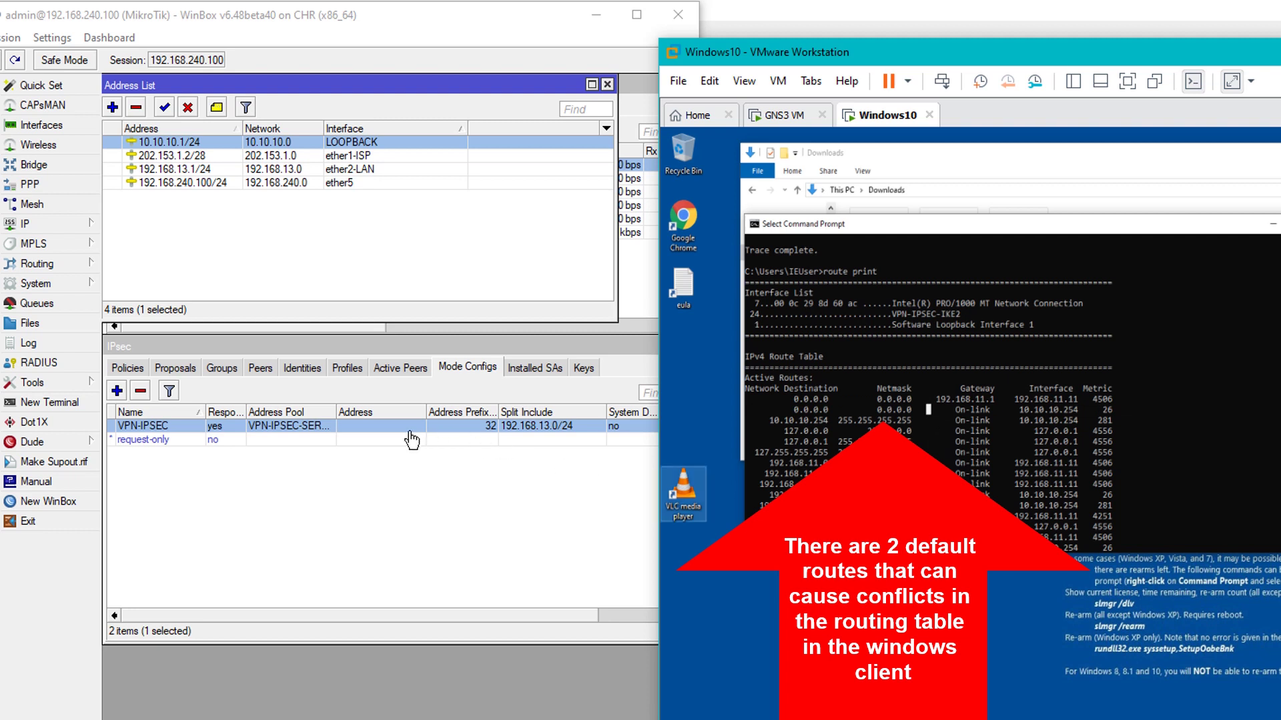
click(1085, 431)
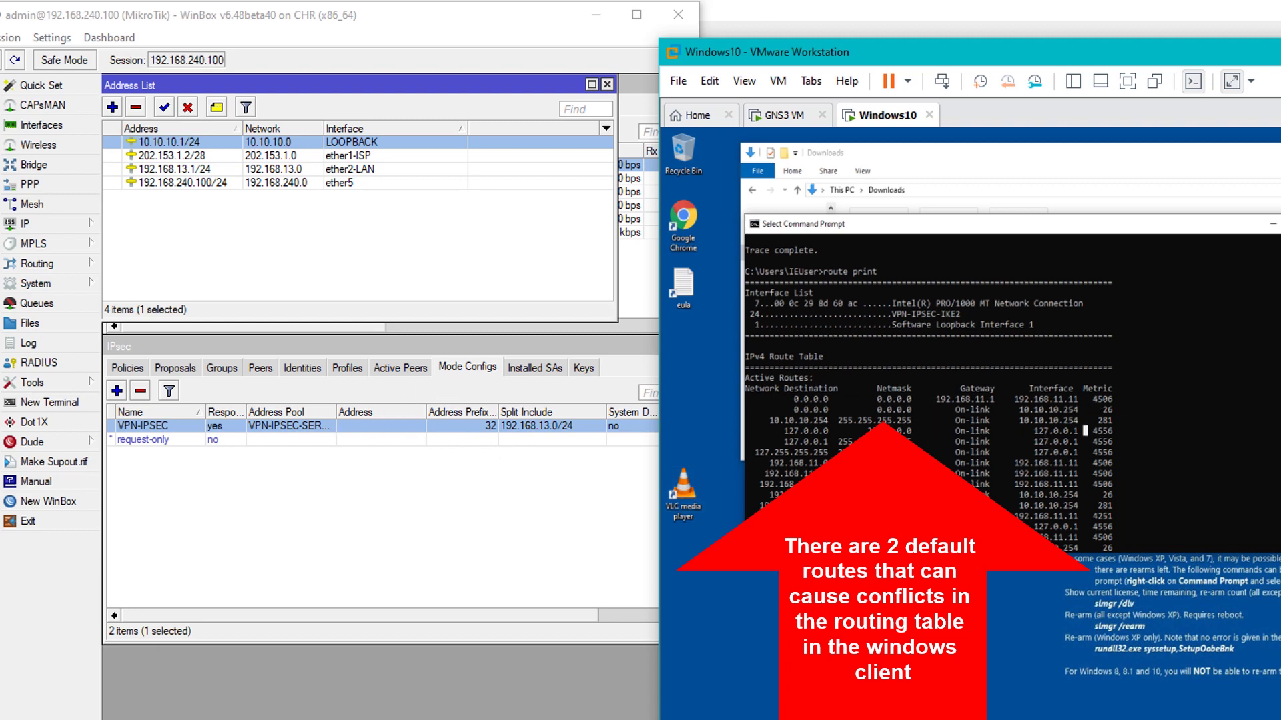
drag(792, 400, 1086, 419)
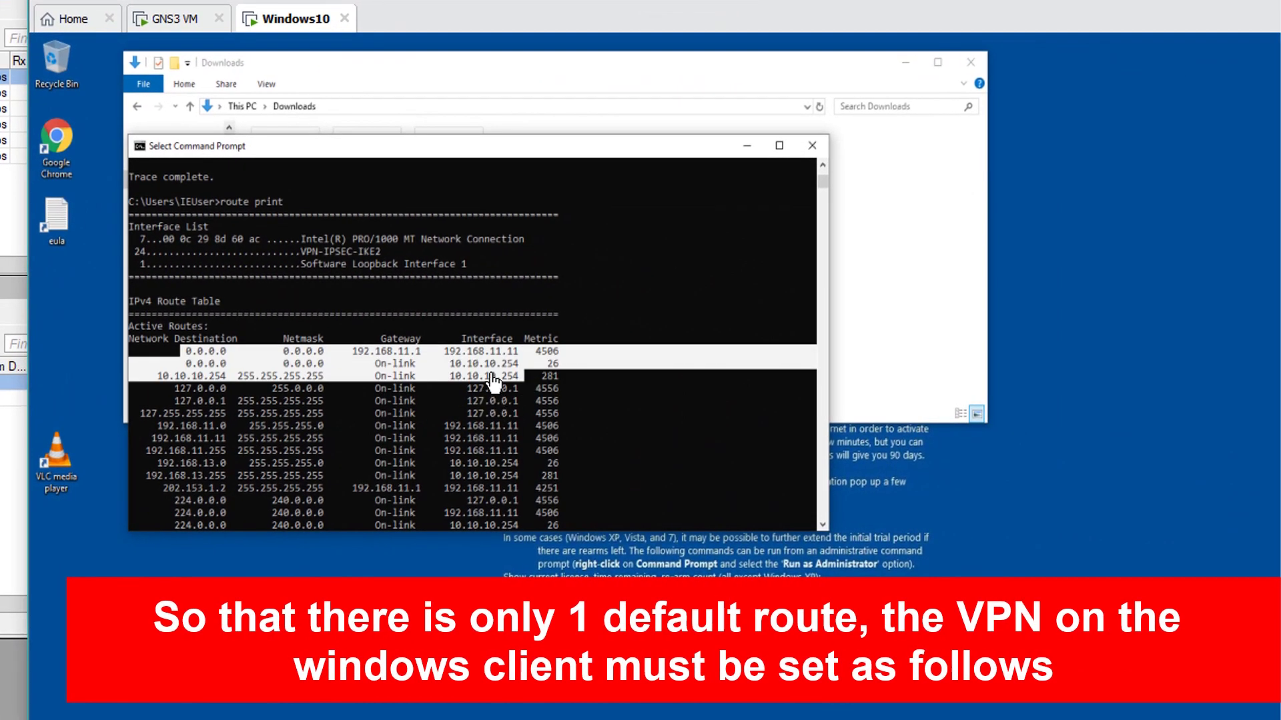
Highlight the first default route's gateway 192.168.11.1 and interface 192.168.11.11
click(1055, 403)
drag(440, 351, 519, 355)
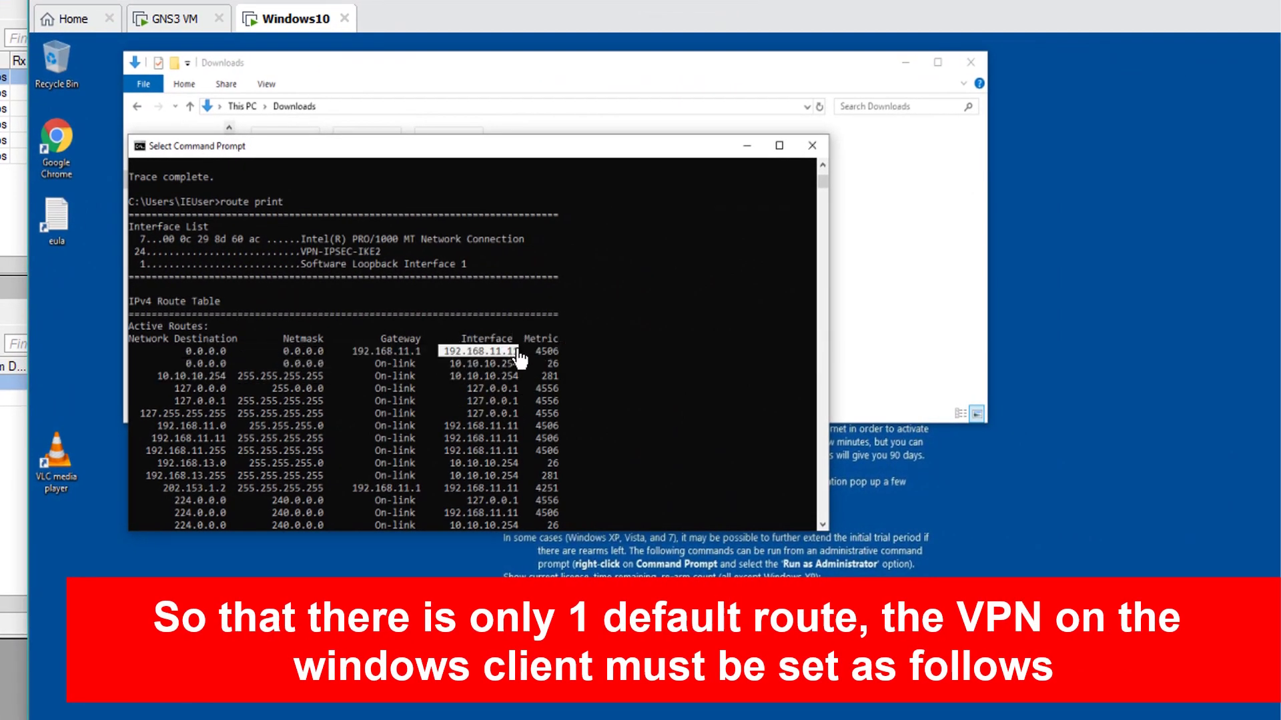
drag(348, 348, 449, 354)
Open Control Panel via 'control' and go to the network adapters, selecting VPN-IPSEC-IKE2
click(892, 295)
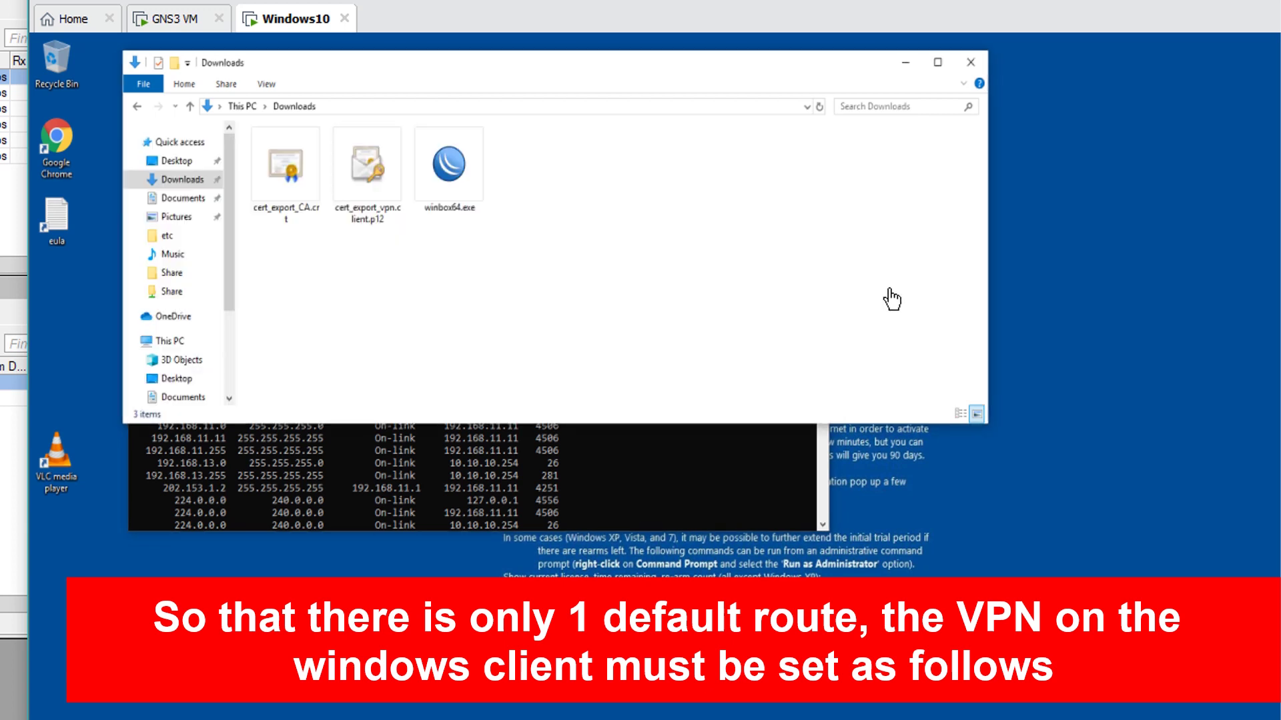
click(329, 110)
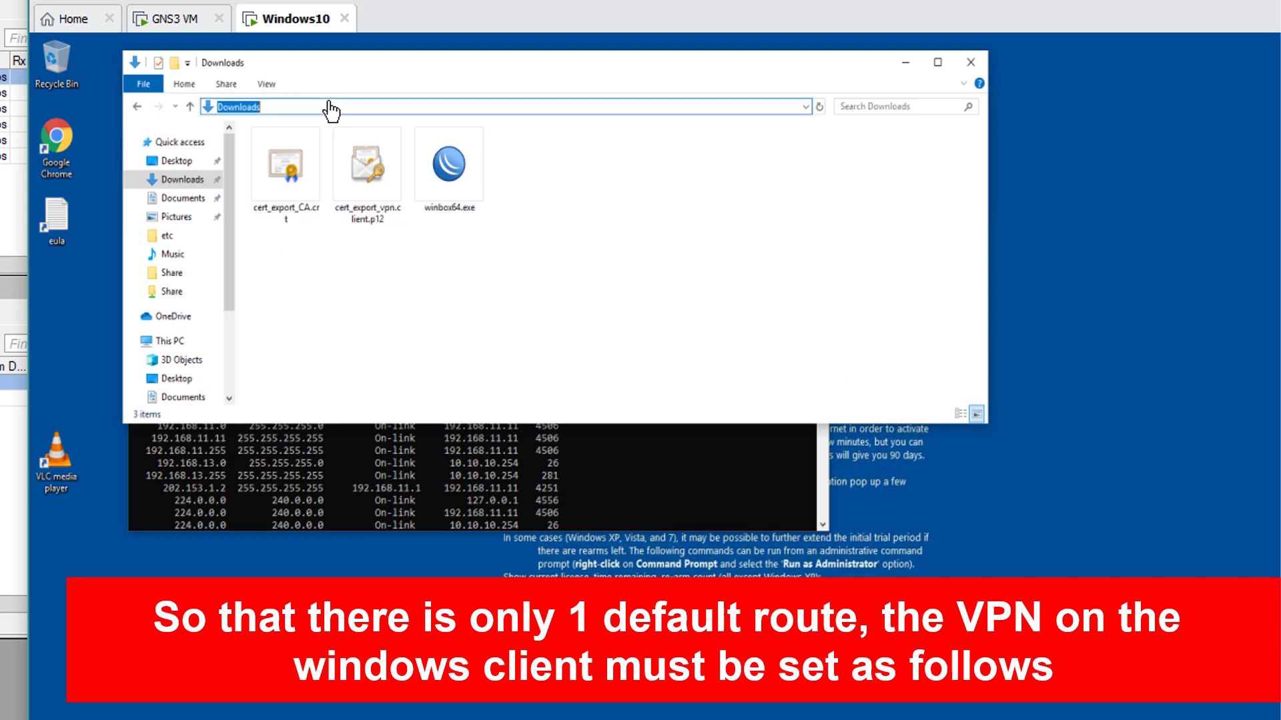
text(control)
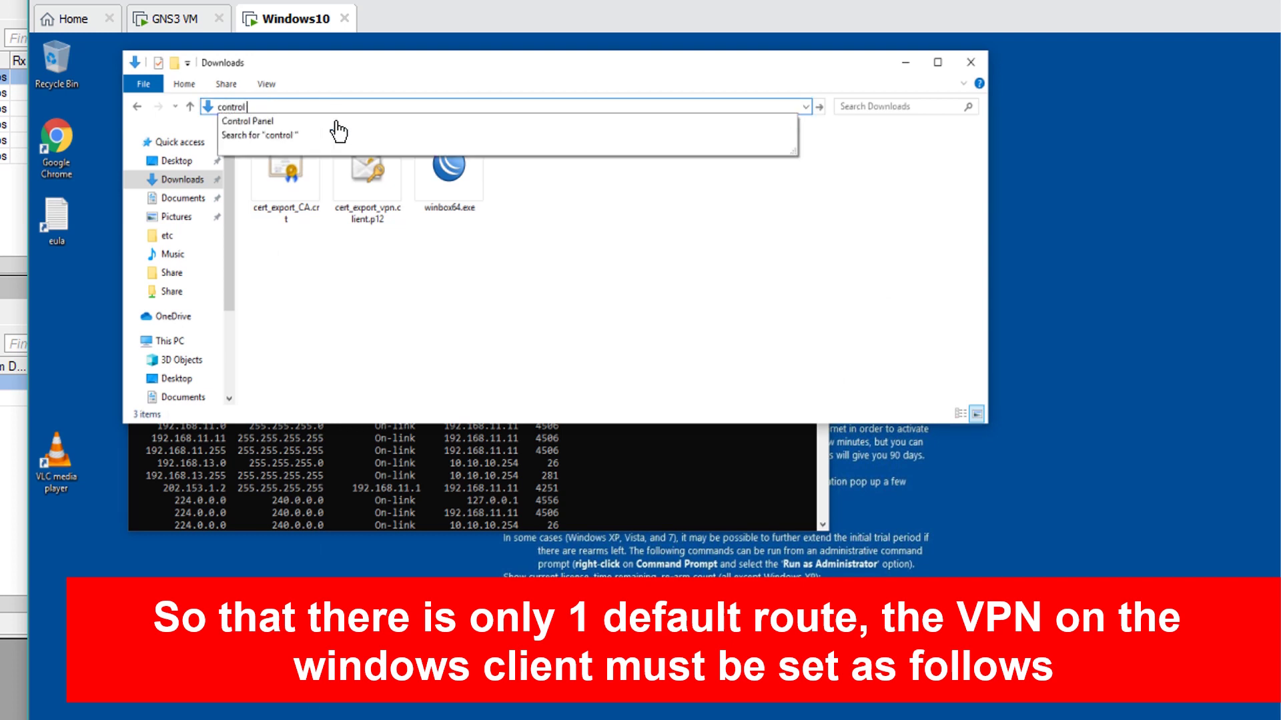
click(337, 123)
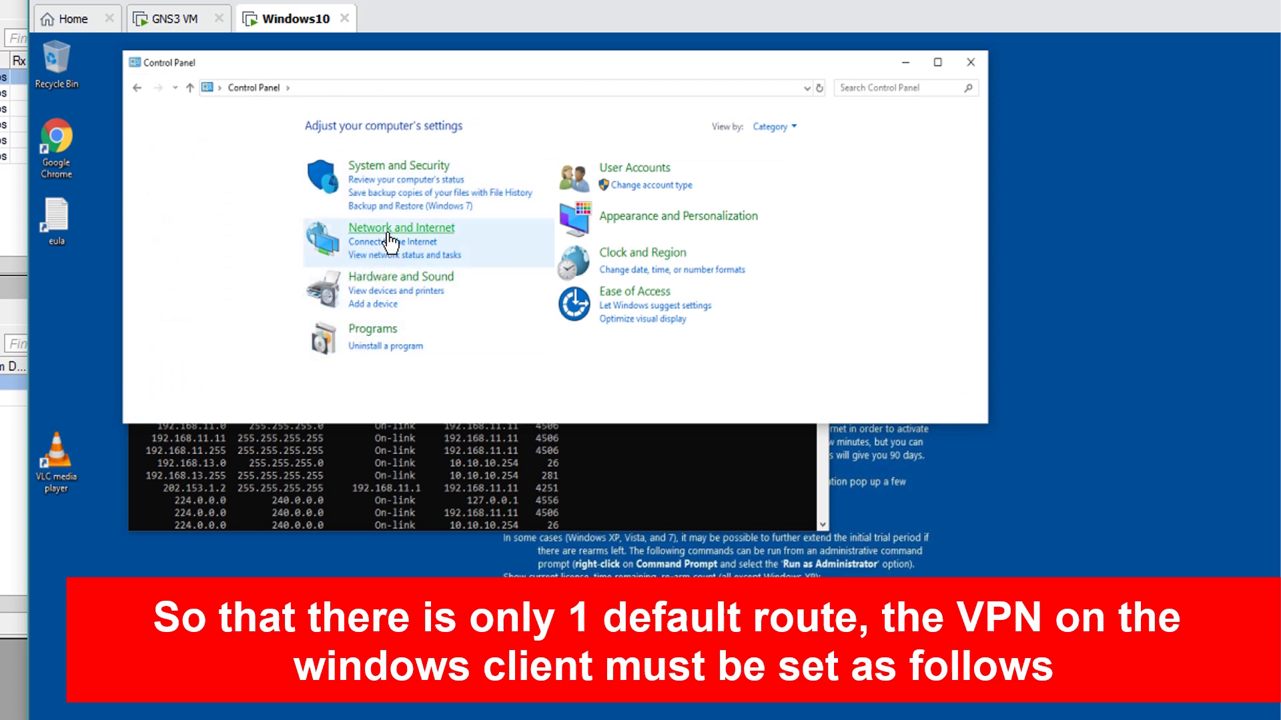
click(385, 234)
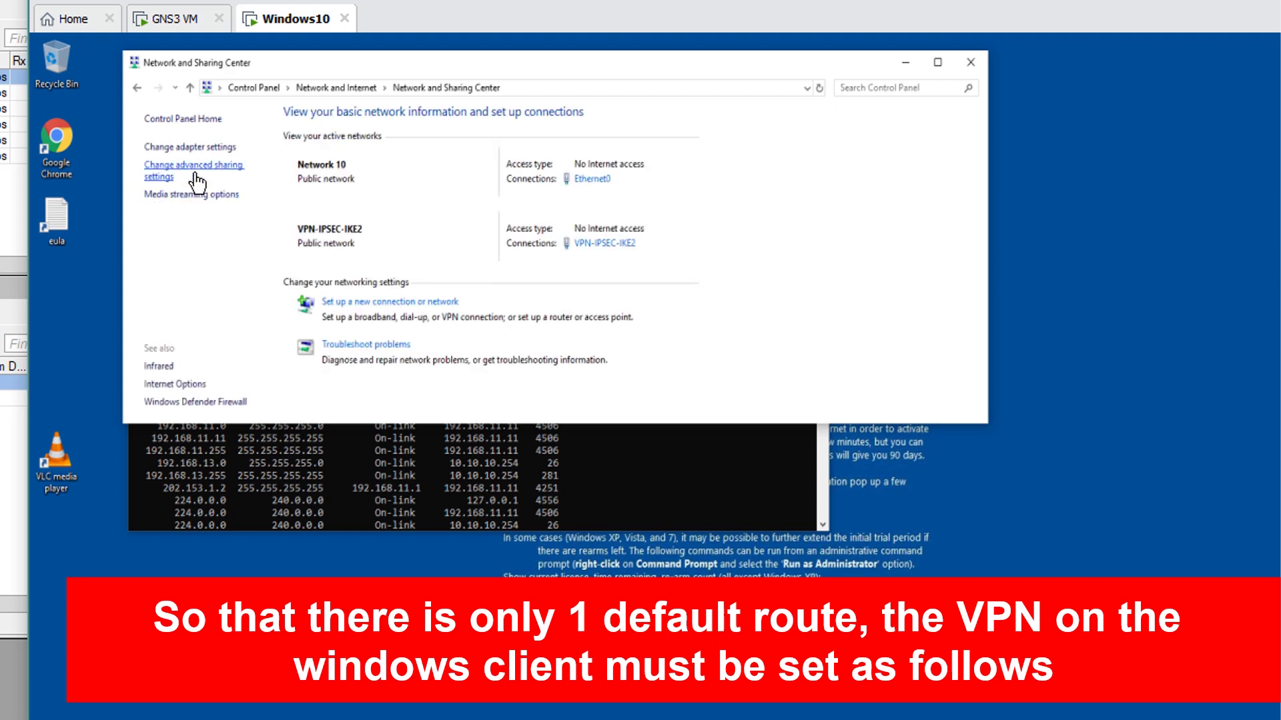
click(194, 150)
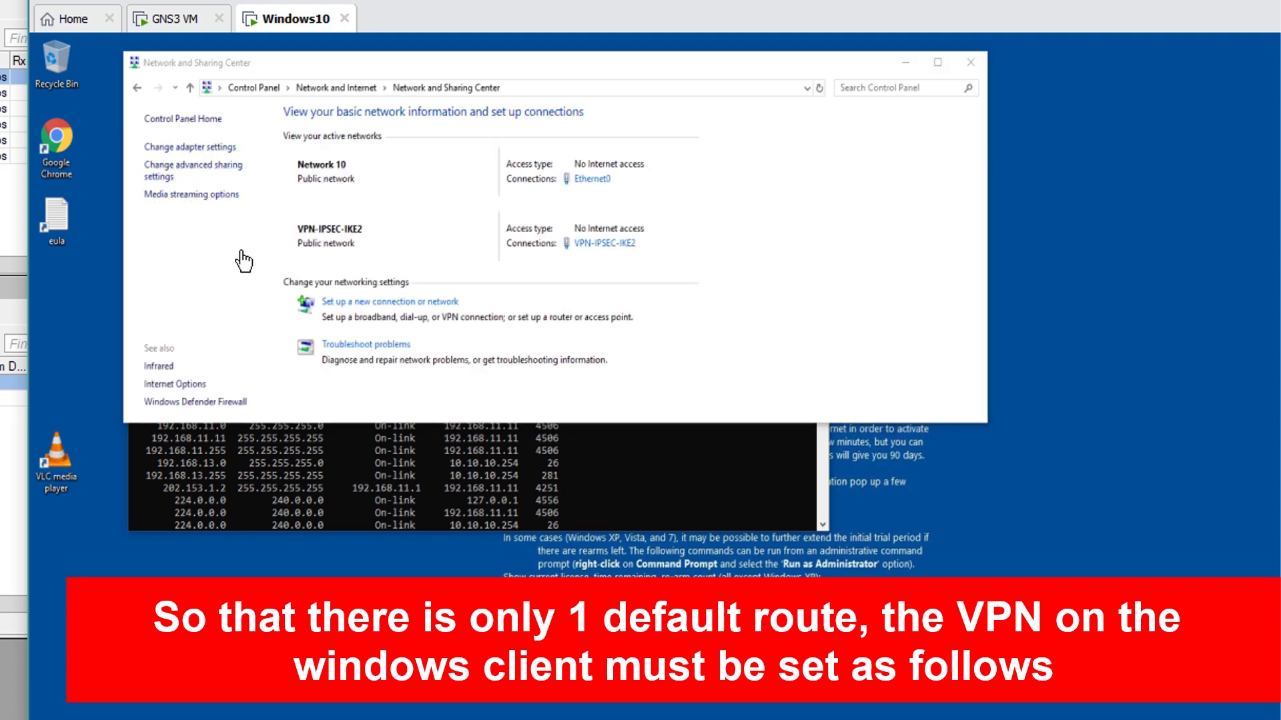
right_click(761, 188)
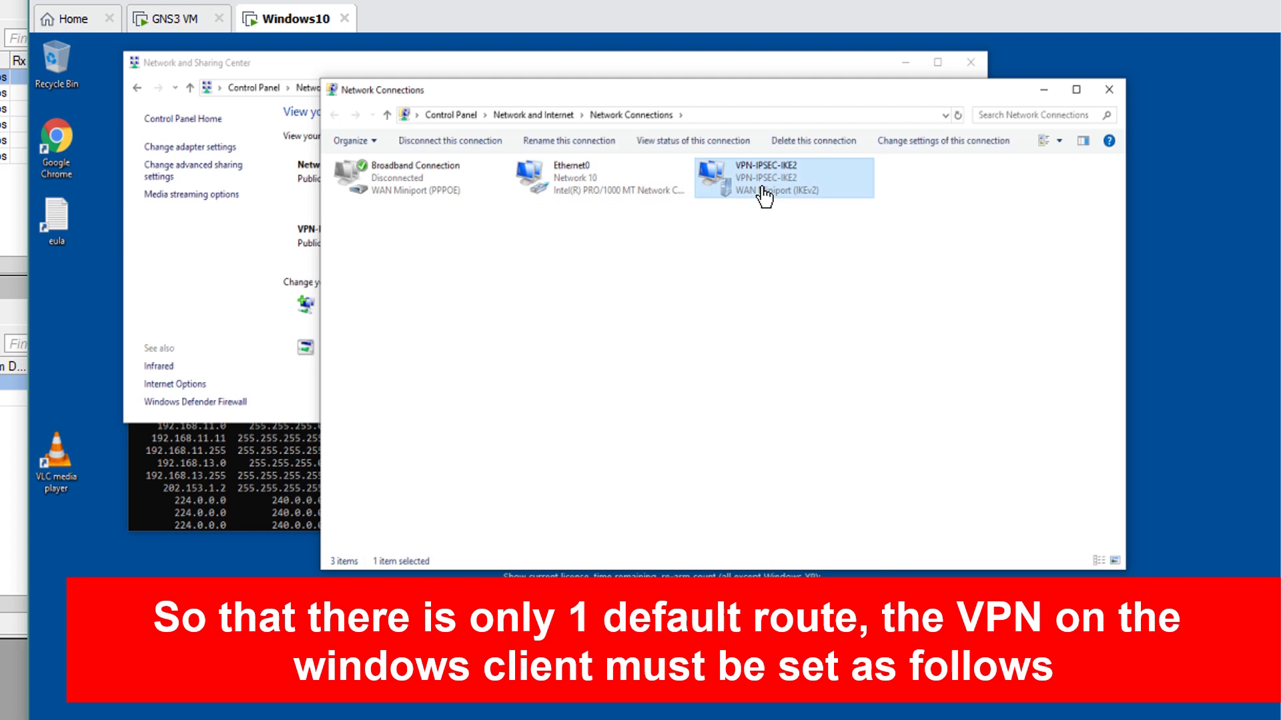
Turn off 'Use default gateway on remote network' in VPN-IPSEC-IKE2's advanced IPv4 settings and save
click(773, 341)
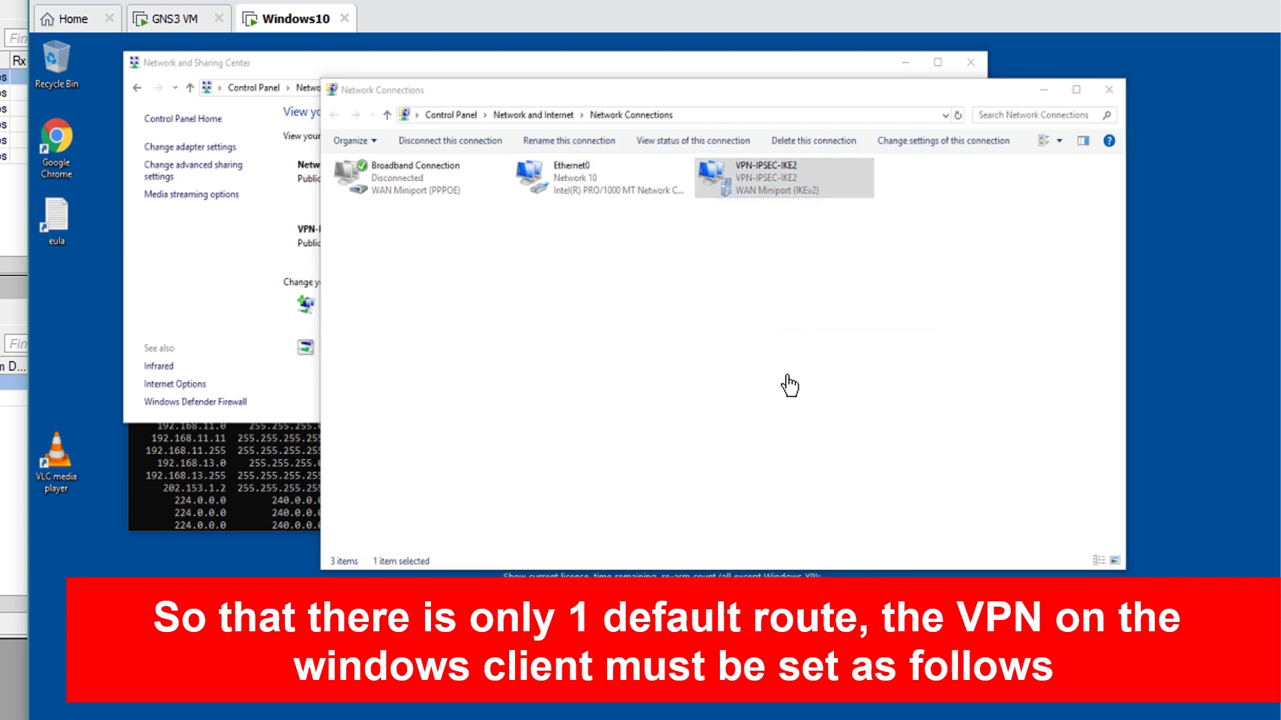
click(719, 178)
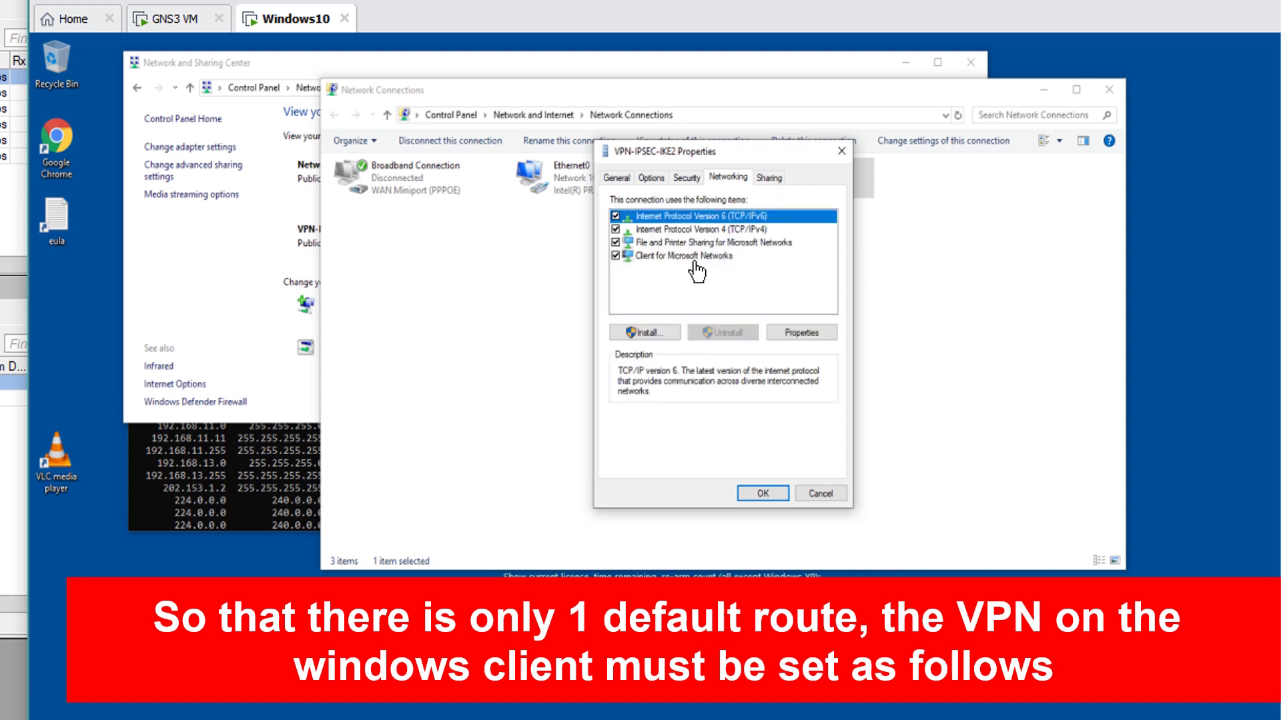
double_click(686, 231)
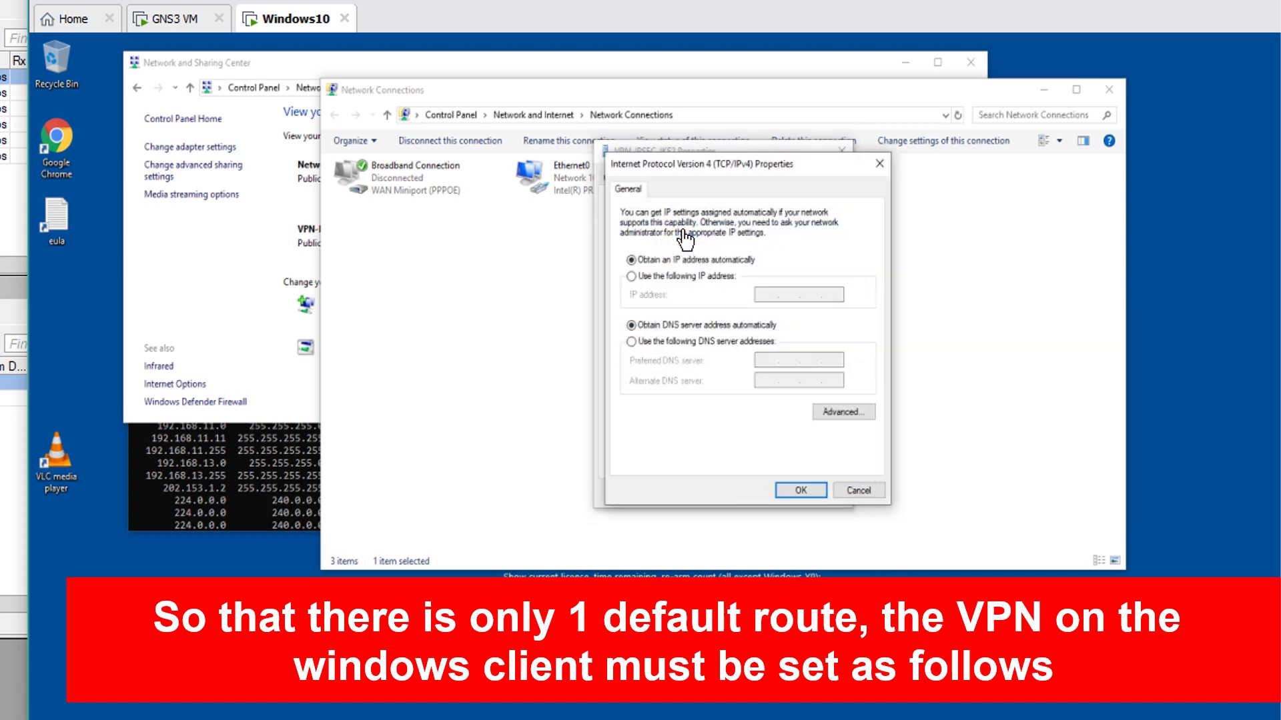
click(842, 413)
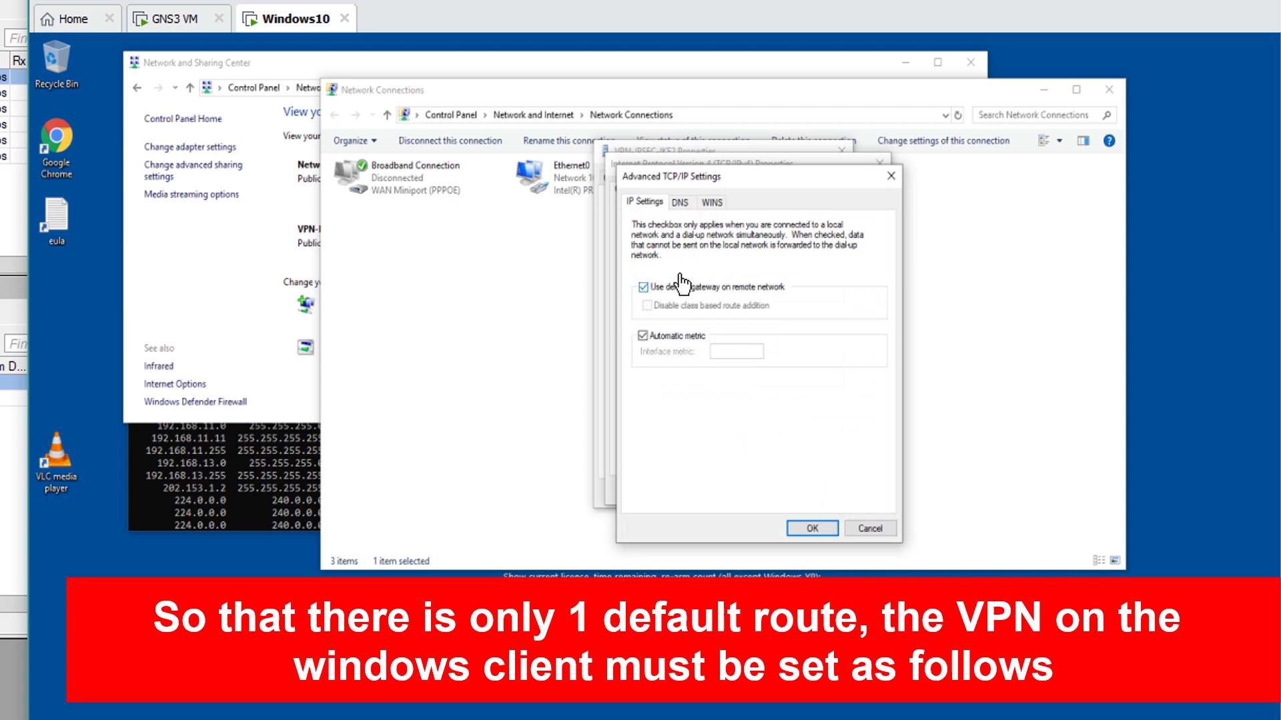
click(644, 288)
click(812, 529)
click(794, 489)
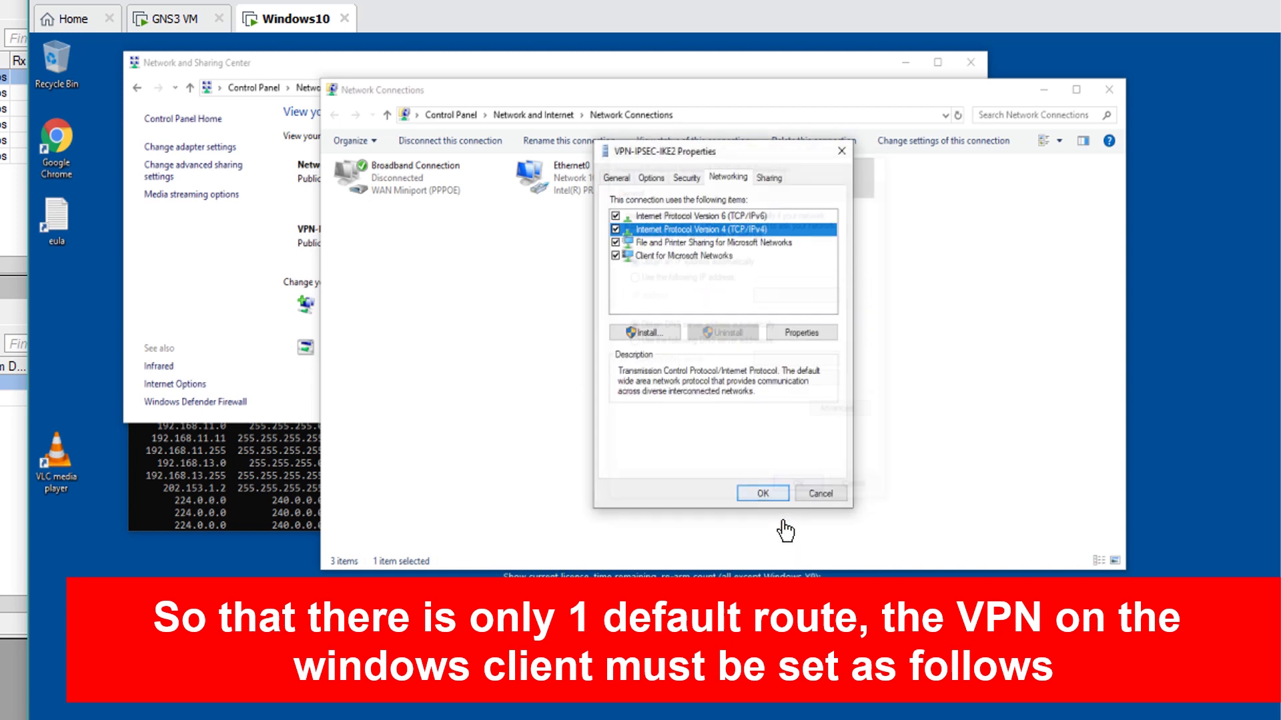
click(766, 494)
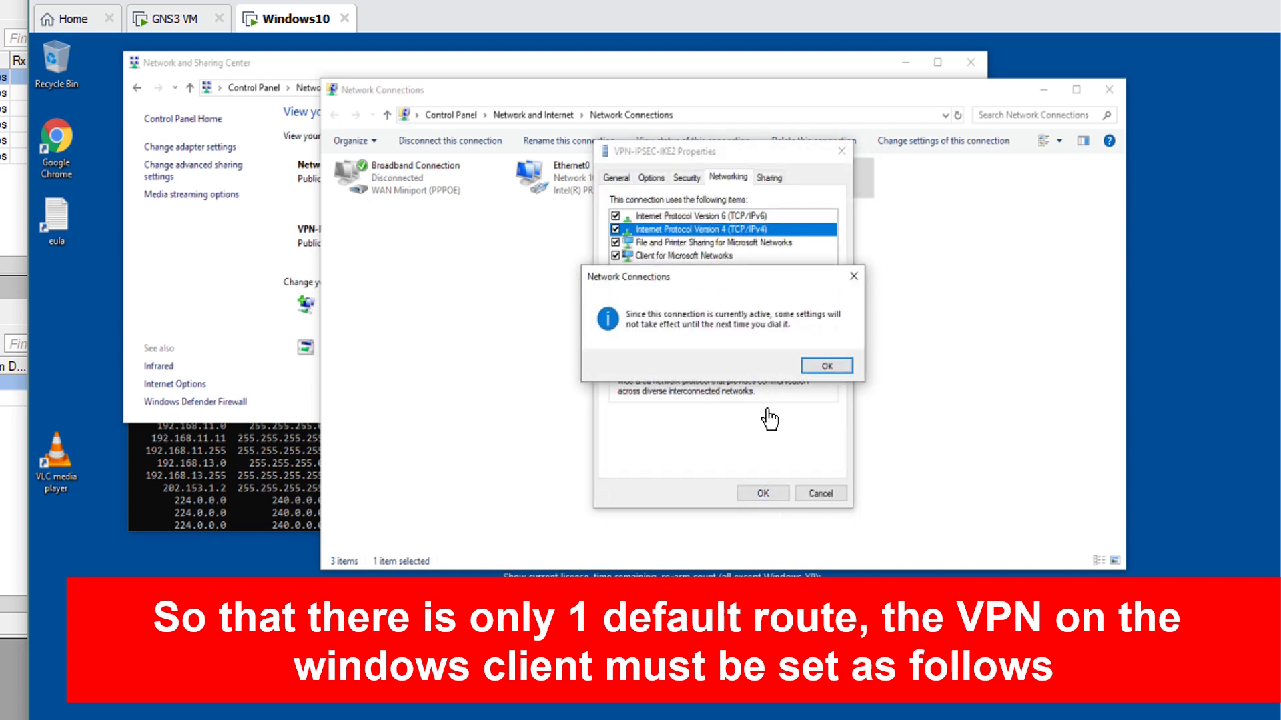
click(827, 367)
click(764, 494)
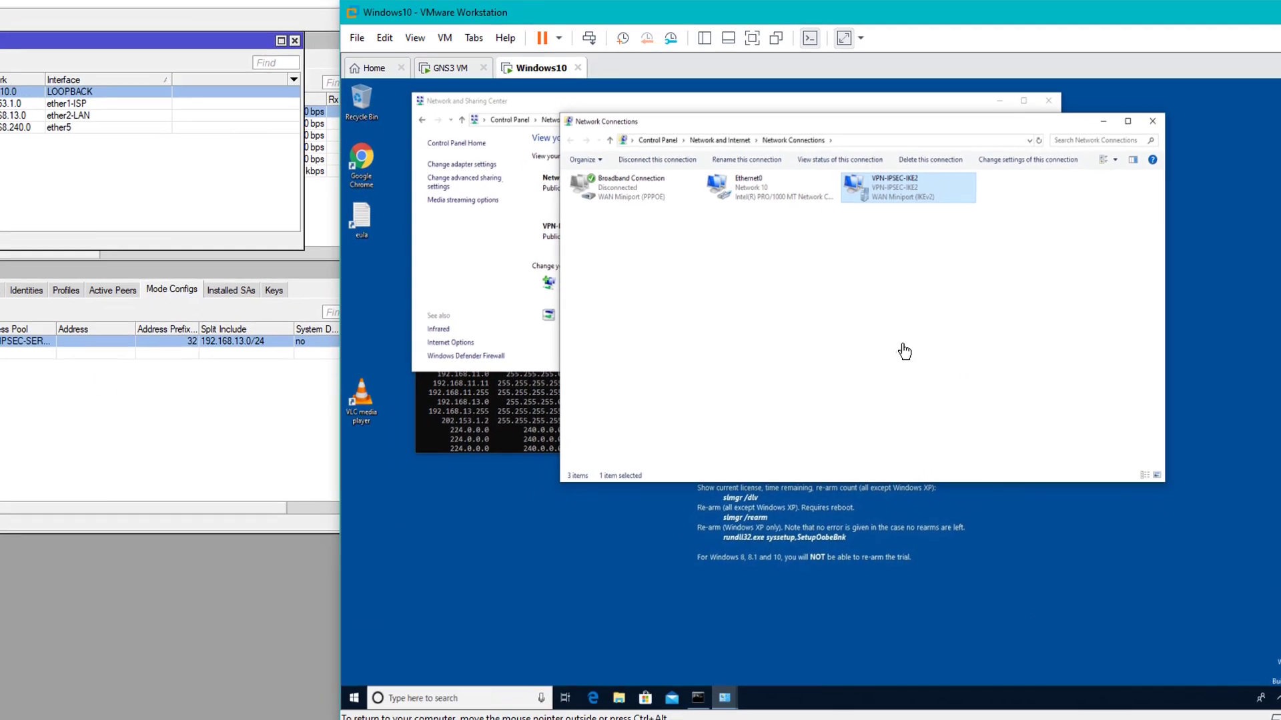
Disconnect and reconnect VPN-IPSEC-IKE2 from the tray network list until it shows Connected
drag(899, 23, 828, 16)
click(1222, 691)
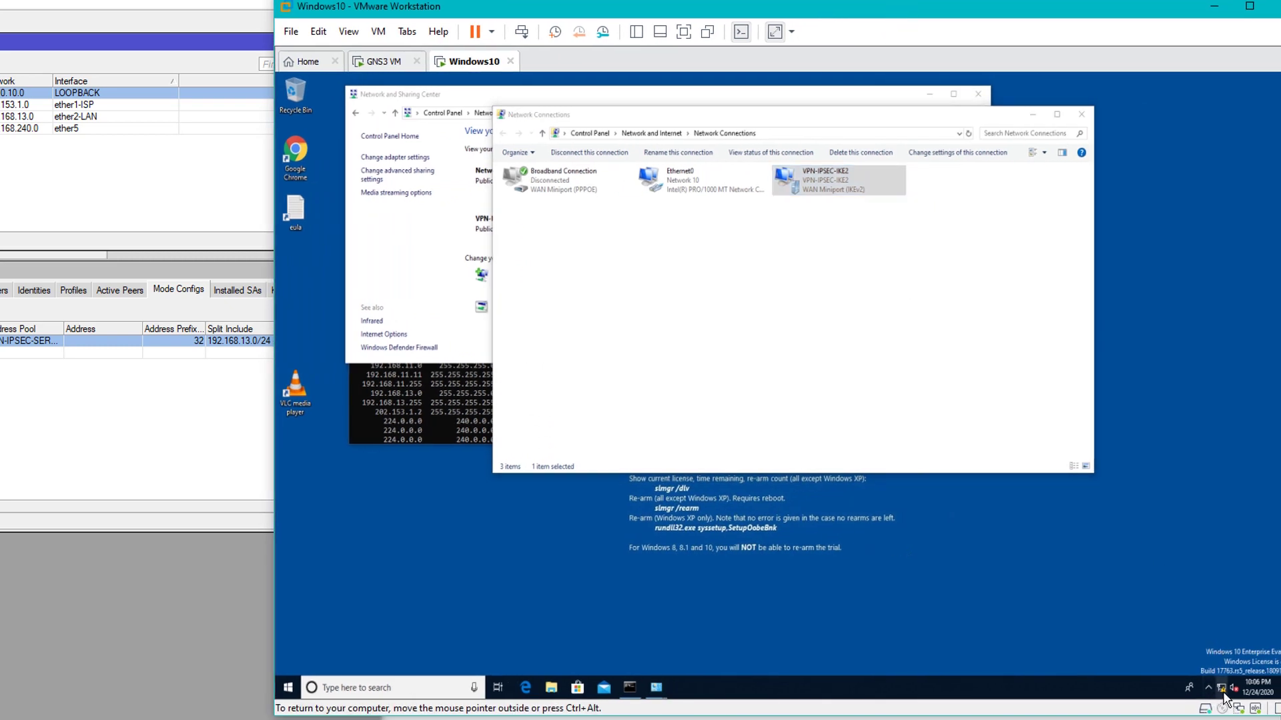
click(1187, 590)
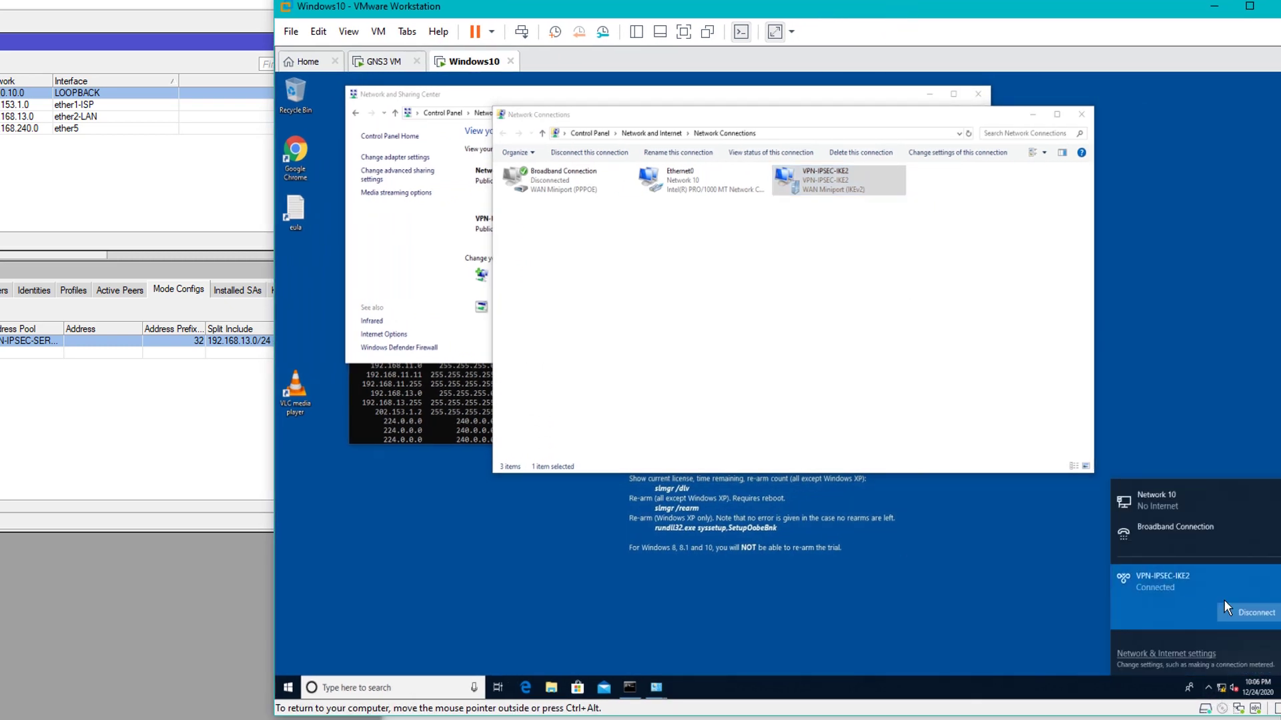
click(1227, 613)
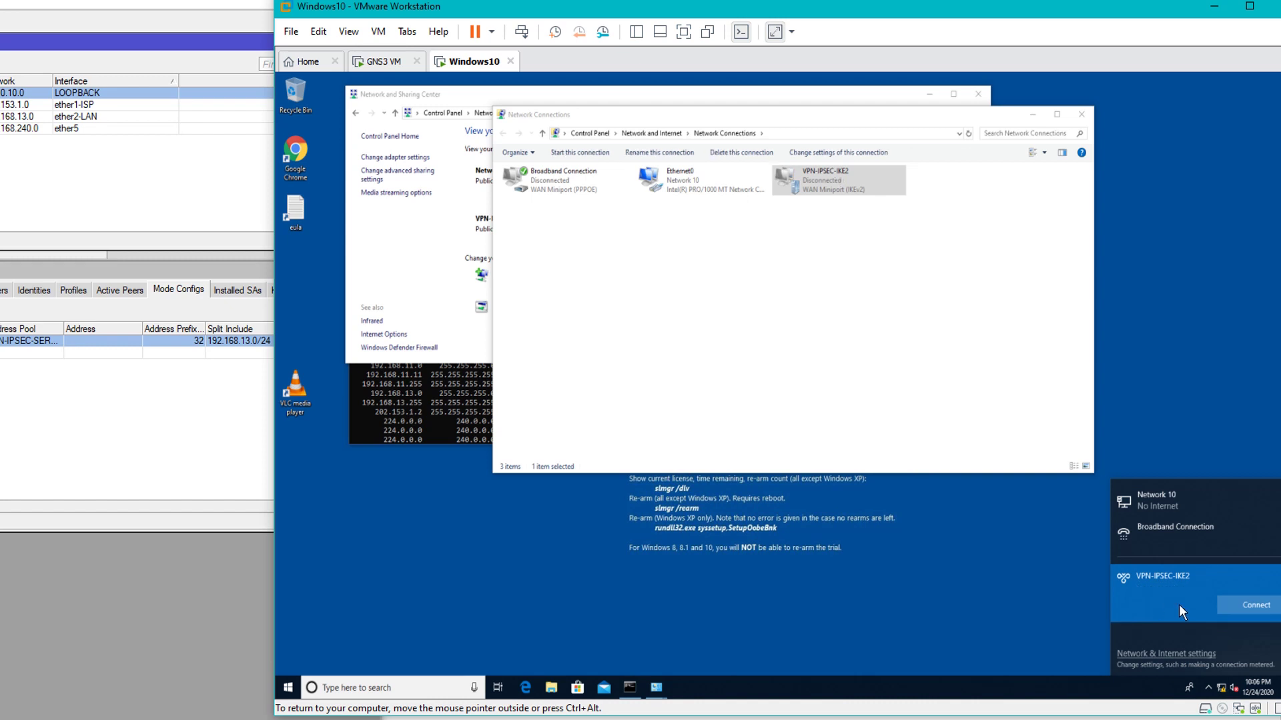
click(1245, 610)
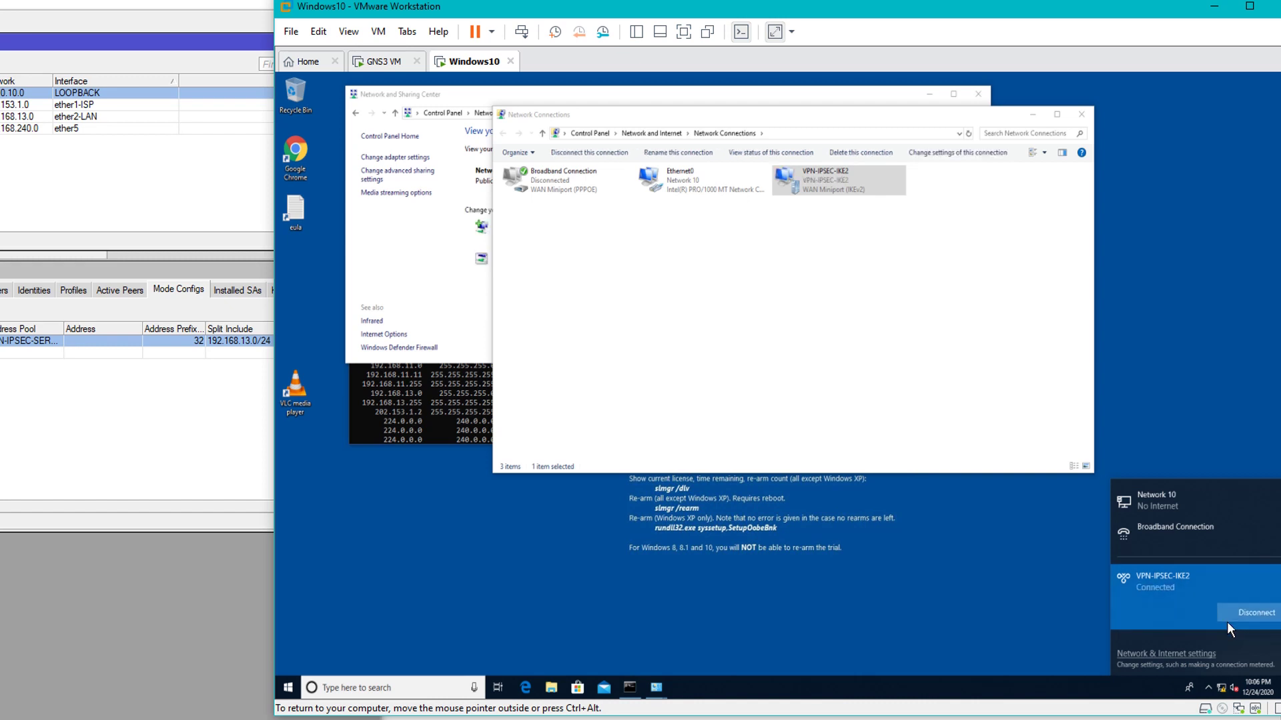
drag(600, 13, 703, 13)
click(222, 354)
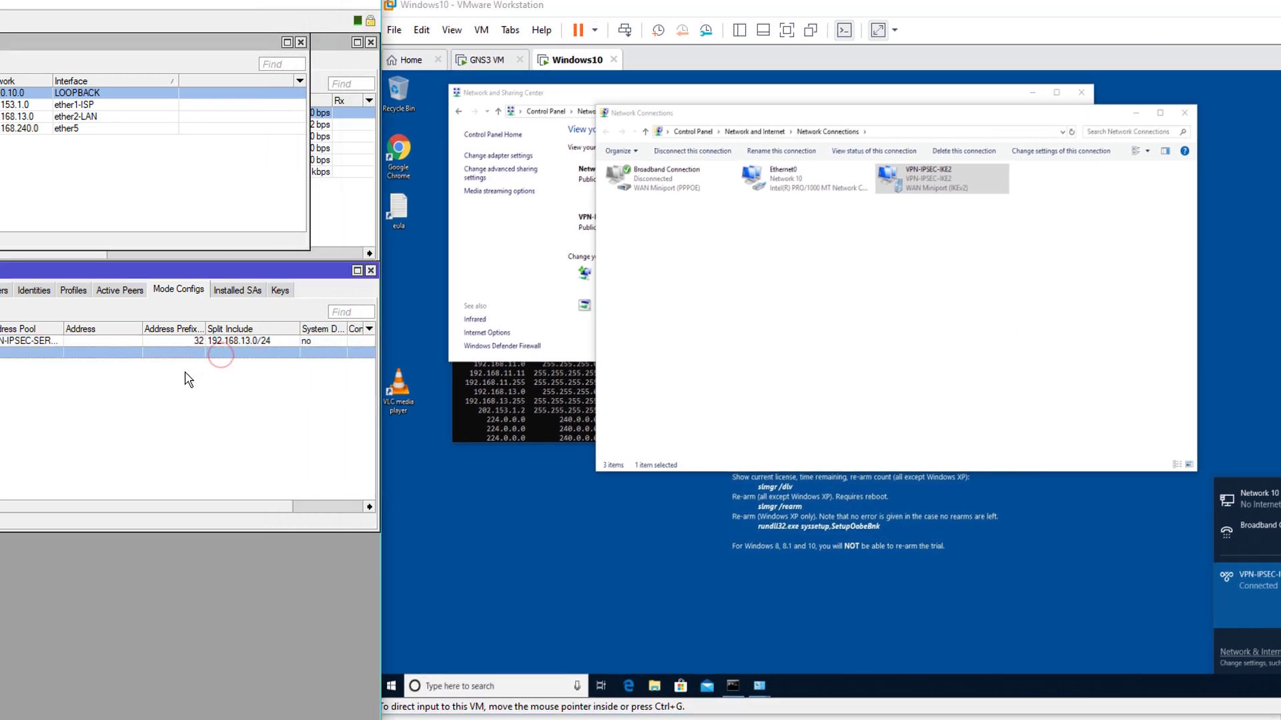
Select the second IPsec policy, then rerun route print in Command Prompt
click(2, 290)
click(39, 354)
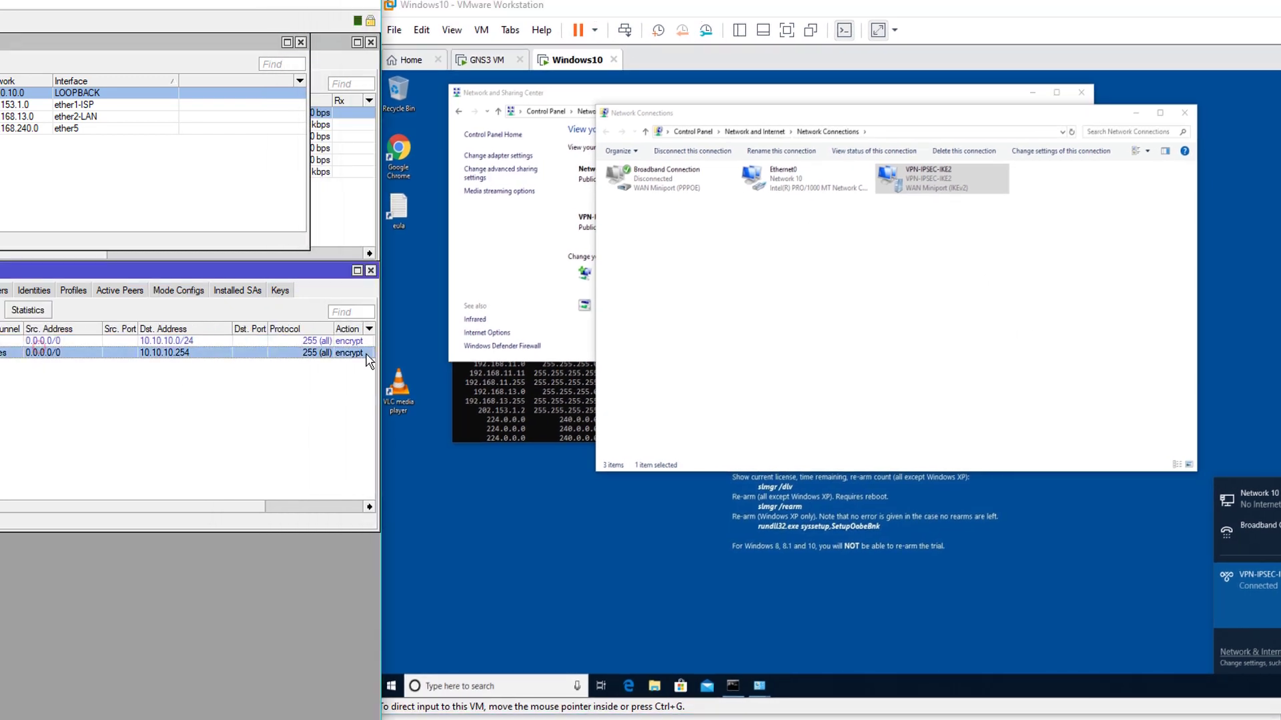
click(553, 412)
scroll(552, 412, down, 5)
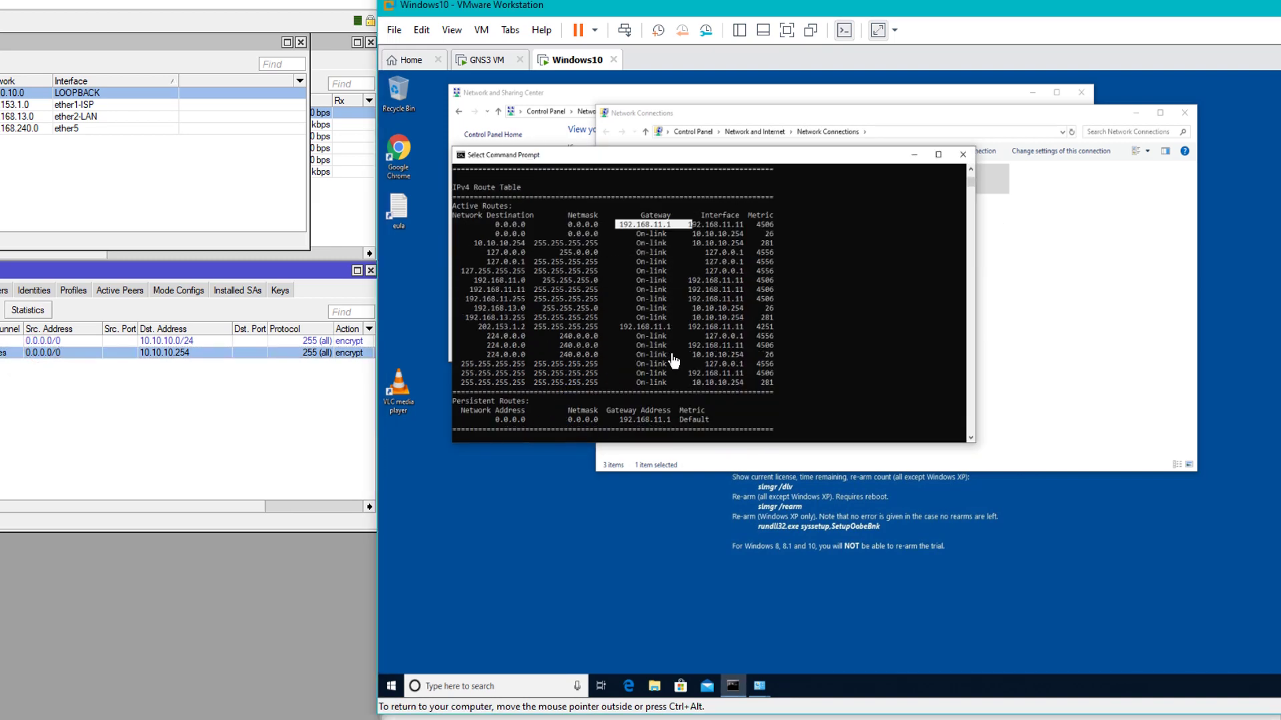
scroll(683, 335, down, 6)
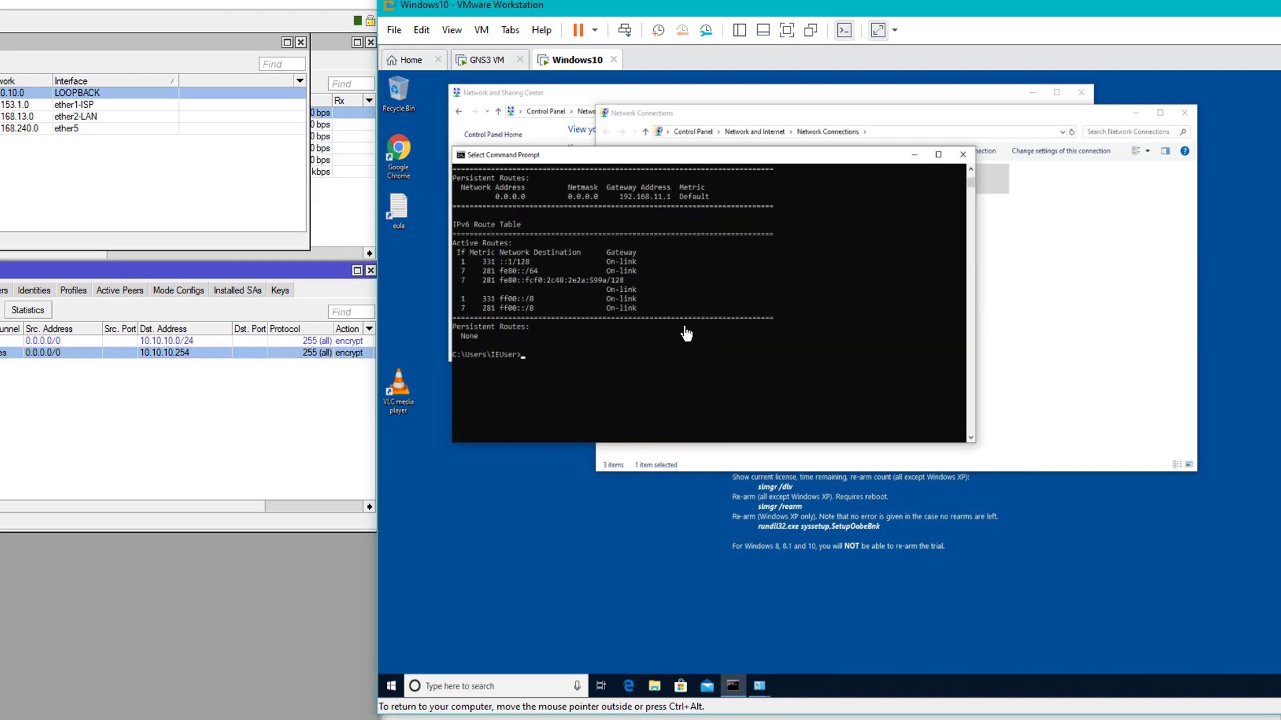
text(route print)
key(Return)
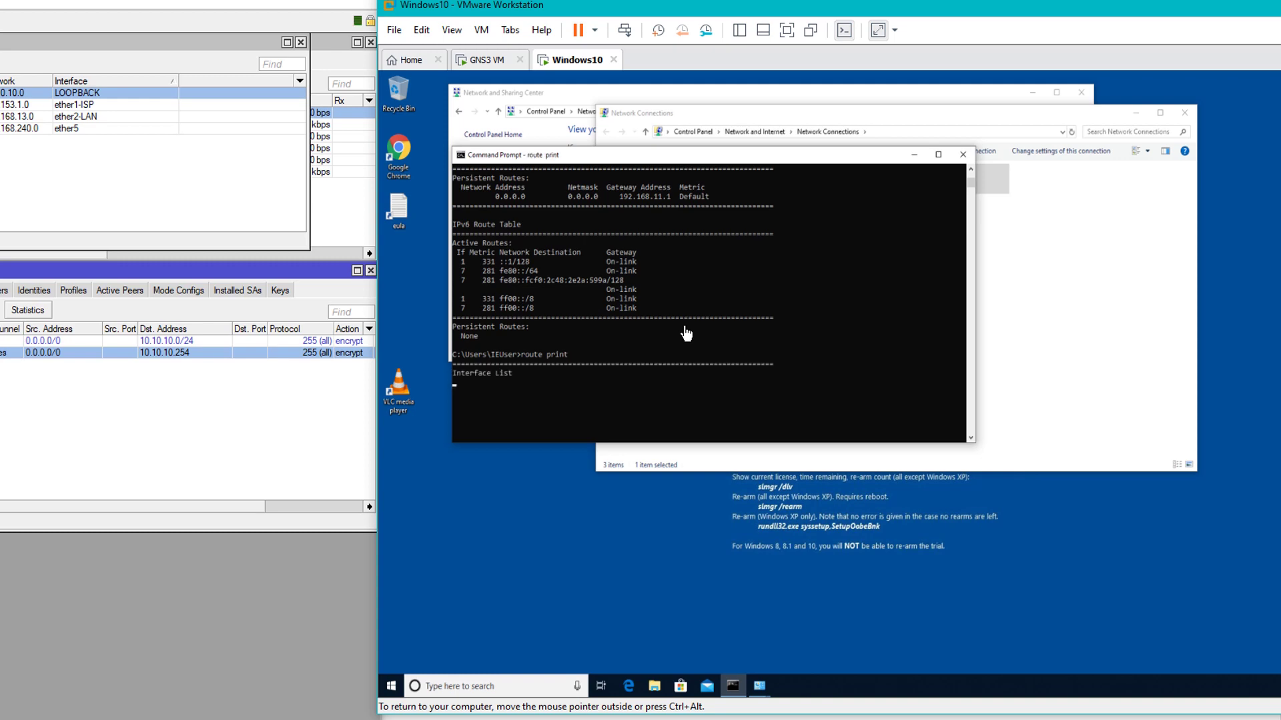
Highlight the single remaining 0.0.0.0 default route via 192.168.11.1
scroll(688, 333, up, 5)
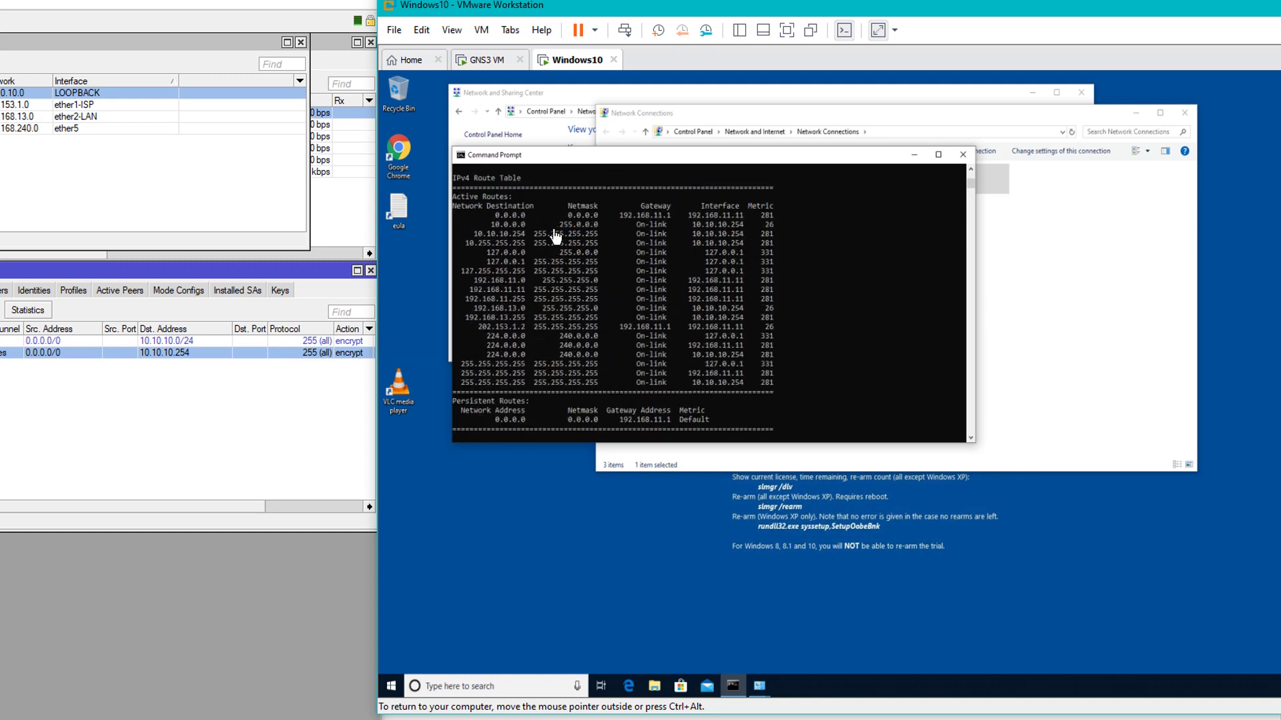
drag(491, 214, 746, 211)
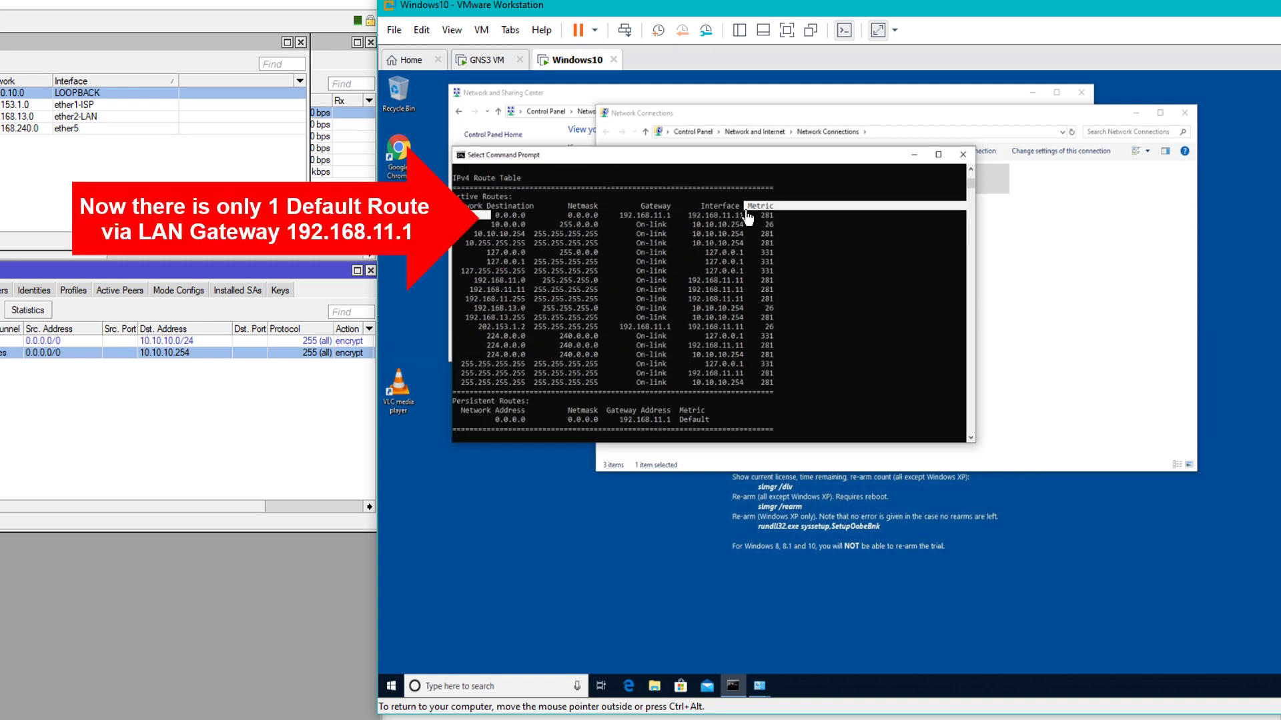
scroll(755, 293, up, 1)
scroll(756, 293, down, 18)
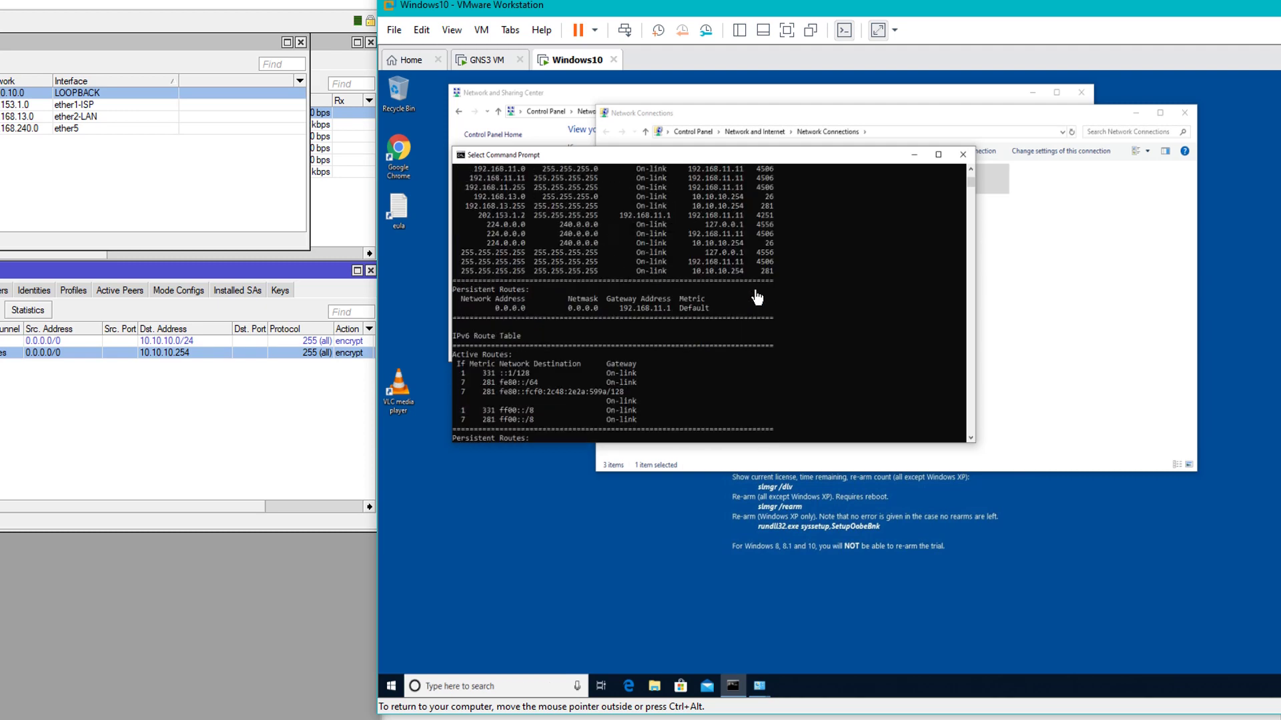
scroll(758, 298, up, 4)
drag(493, 229, 787, 237)
click(786, 237)
scroll(794, 312, down, 5)
scroll(795, 312, down, 8)
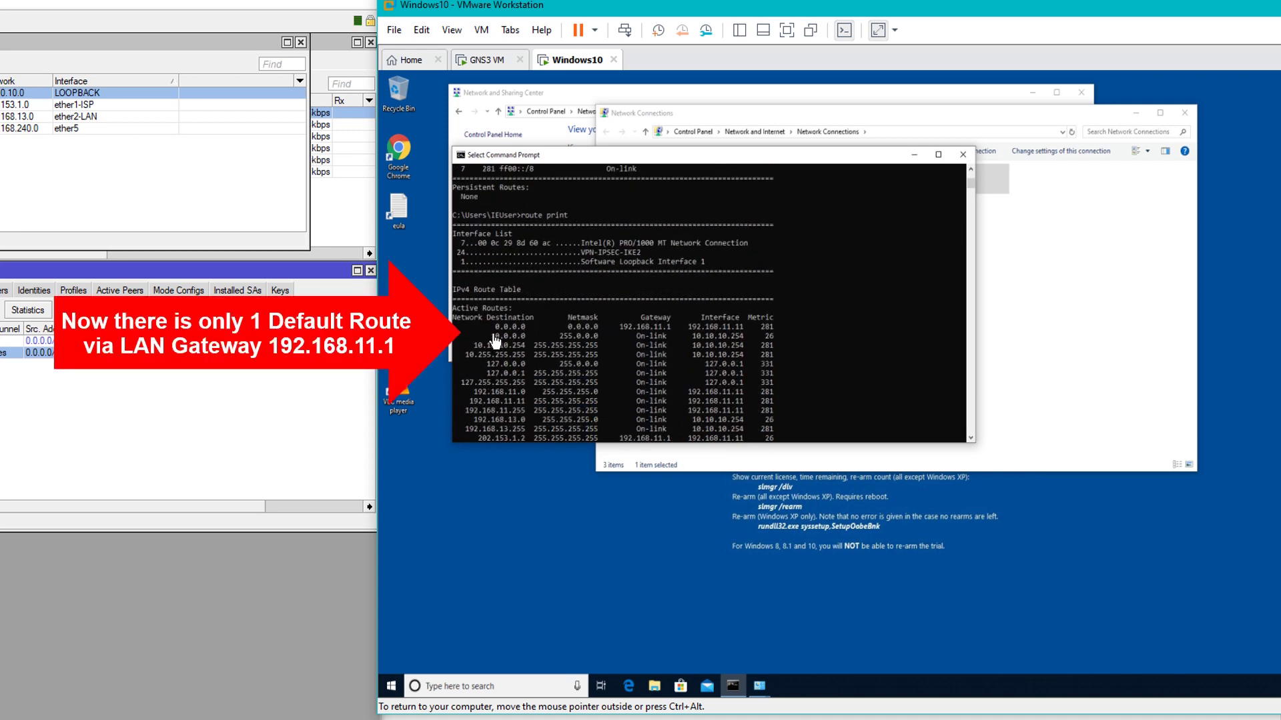
drag(492, 327, 753, 330)
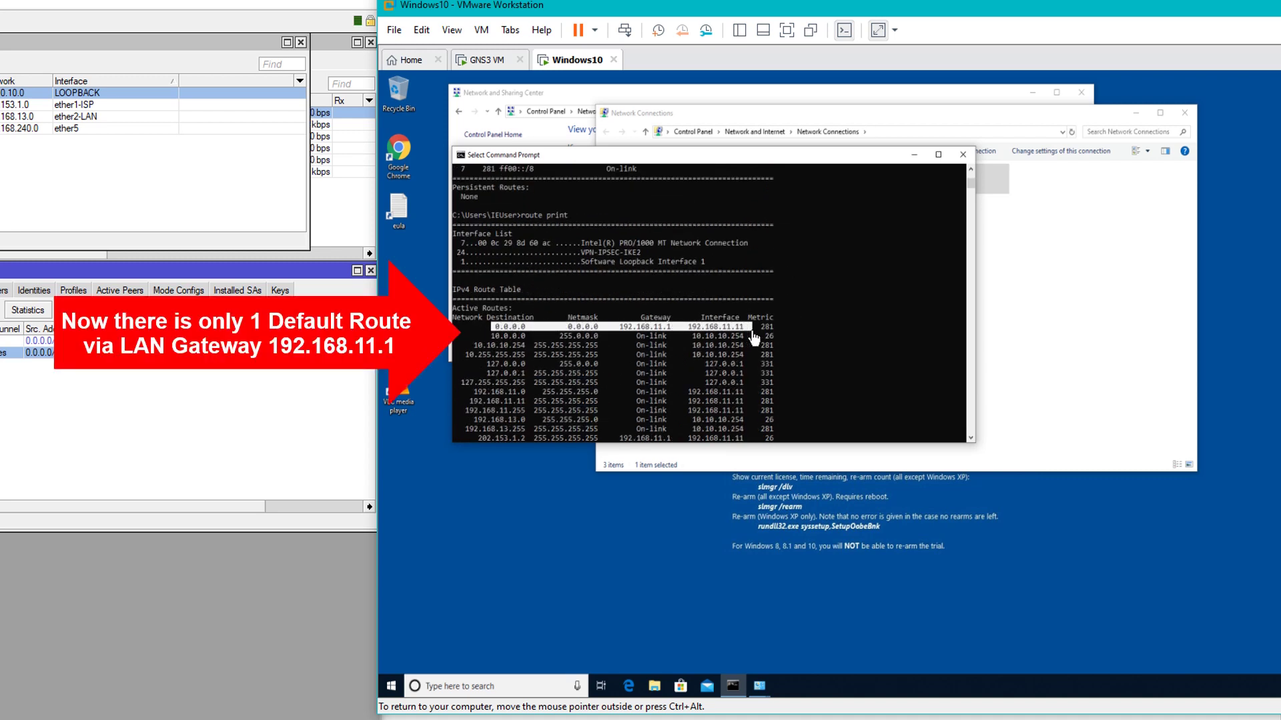
Highlight the 192.168.13.0 routes still going through the VPN tunnel
scroll(806, 302, down, 3)
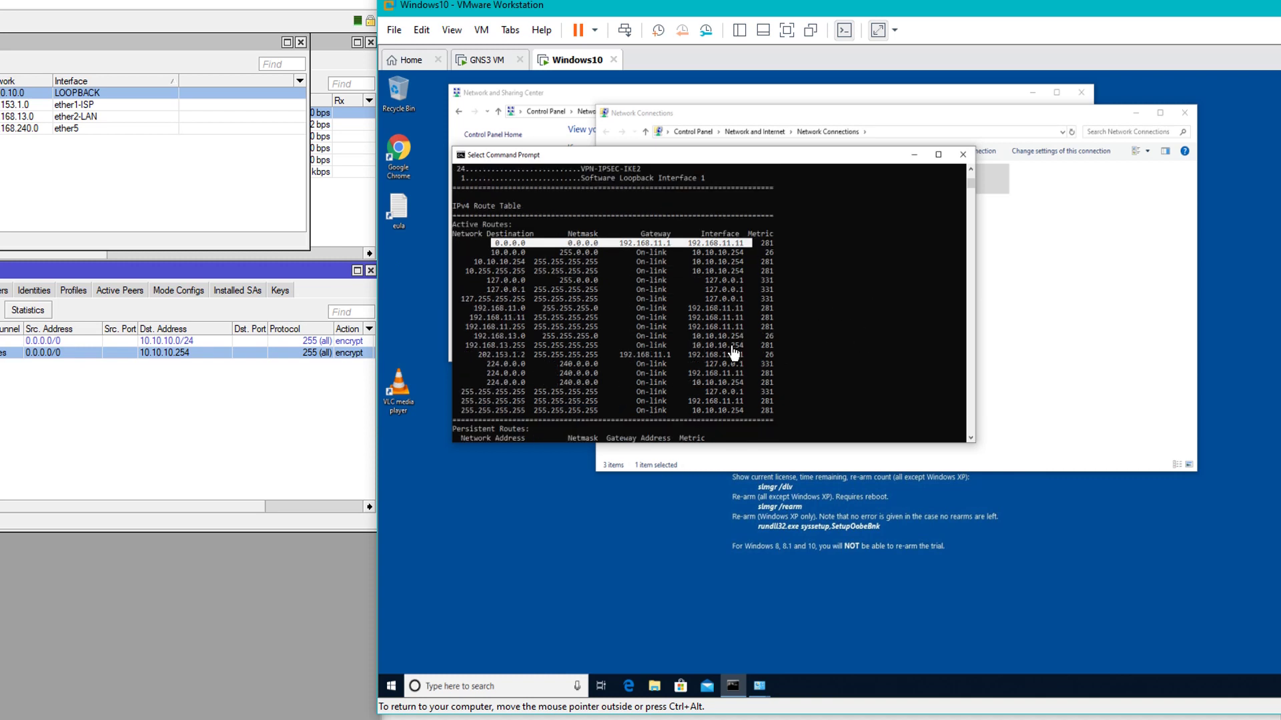
scroll(726, 337, down, 1)
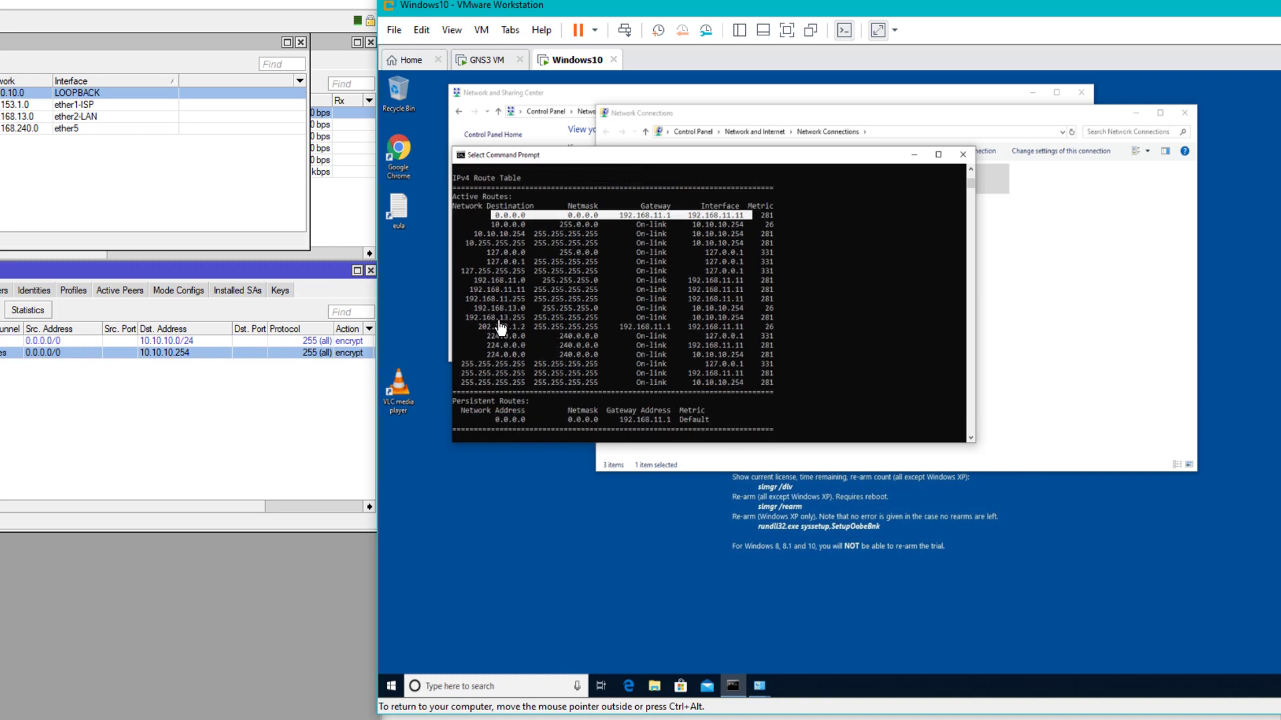
drag(477, 314, 799, 323)
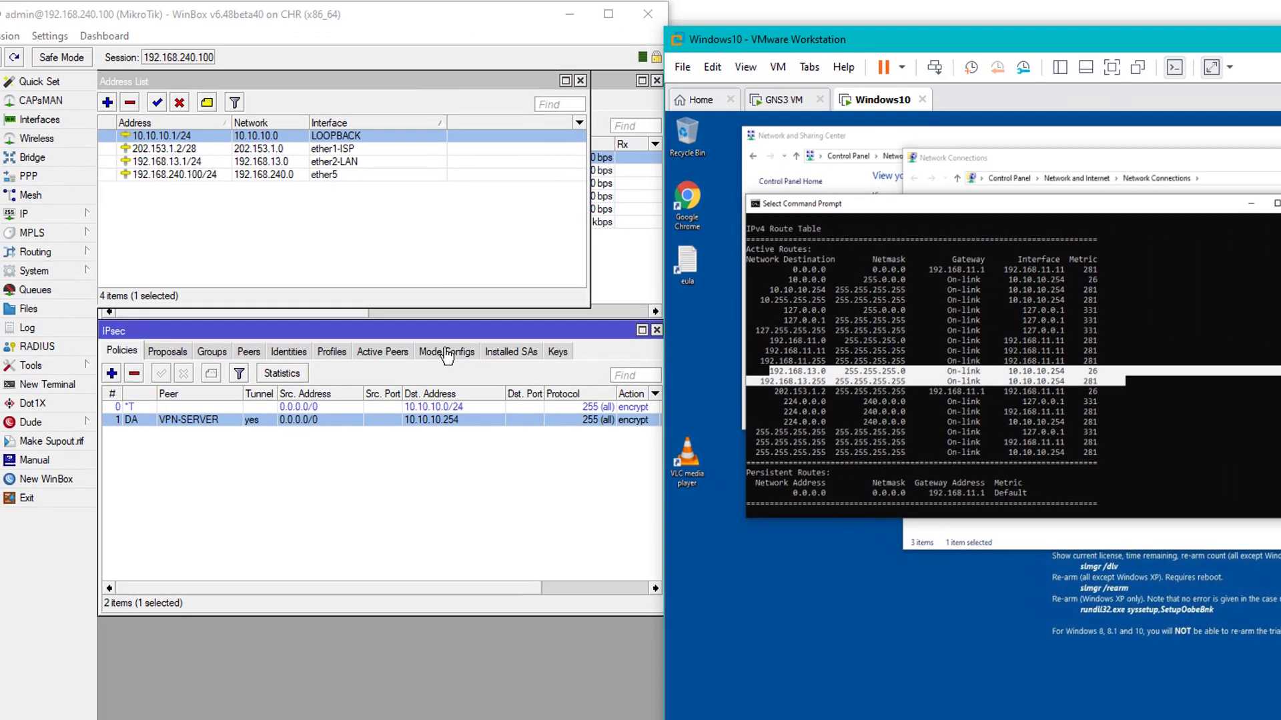
click(447, 352)
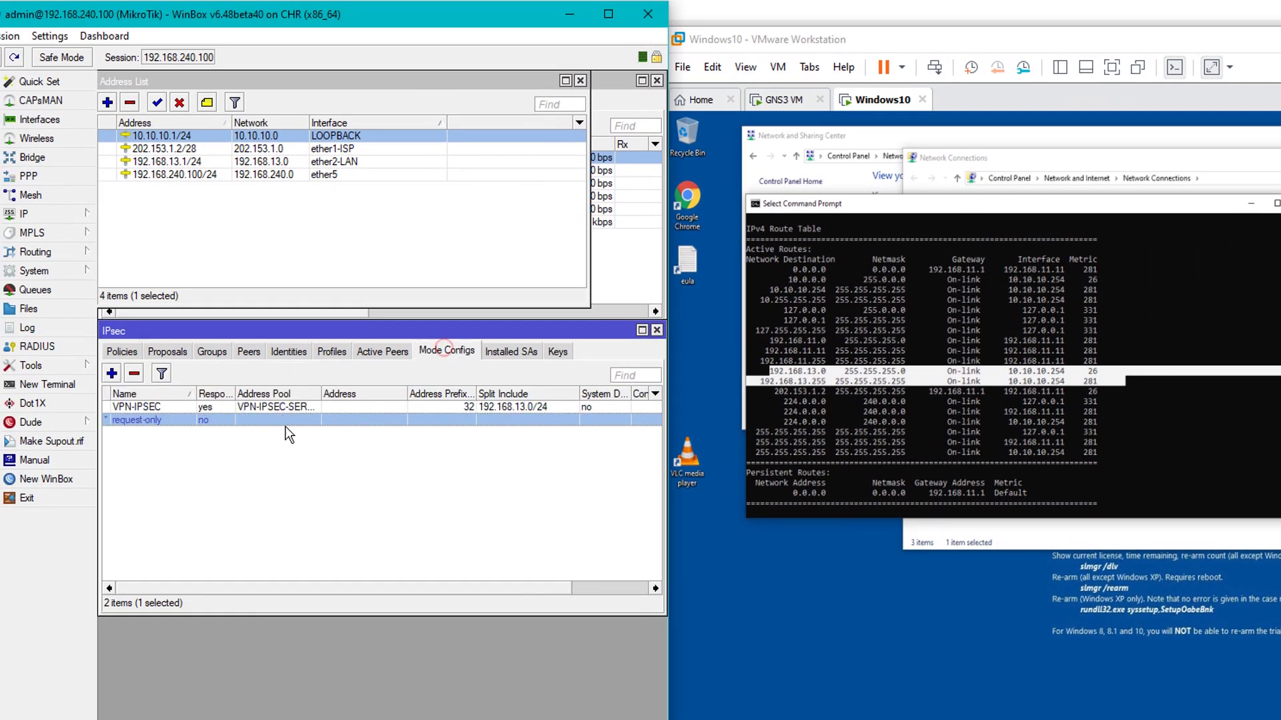
Add address 192.168.12.1/24 on ether3 in IP > Addresses, giving the router five addresses
double_click(252, 407)
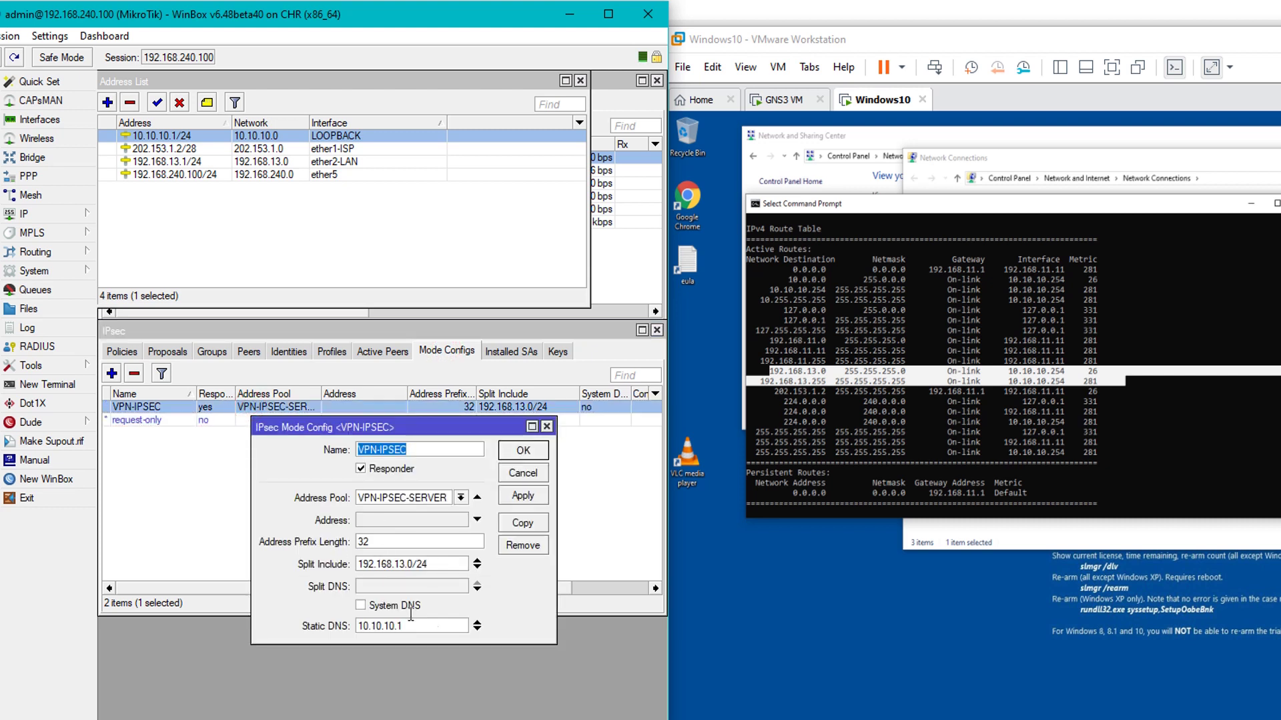
click(547, 427)
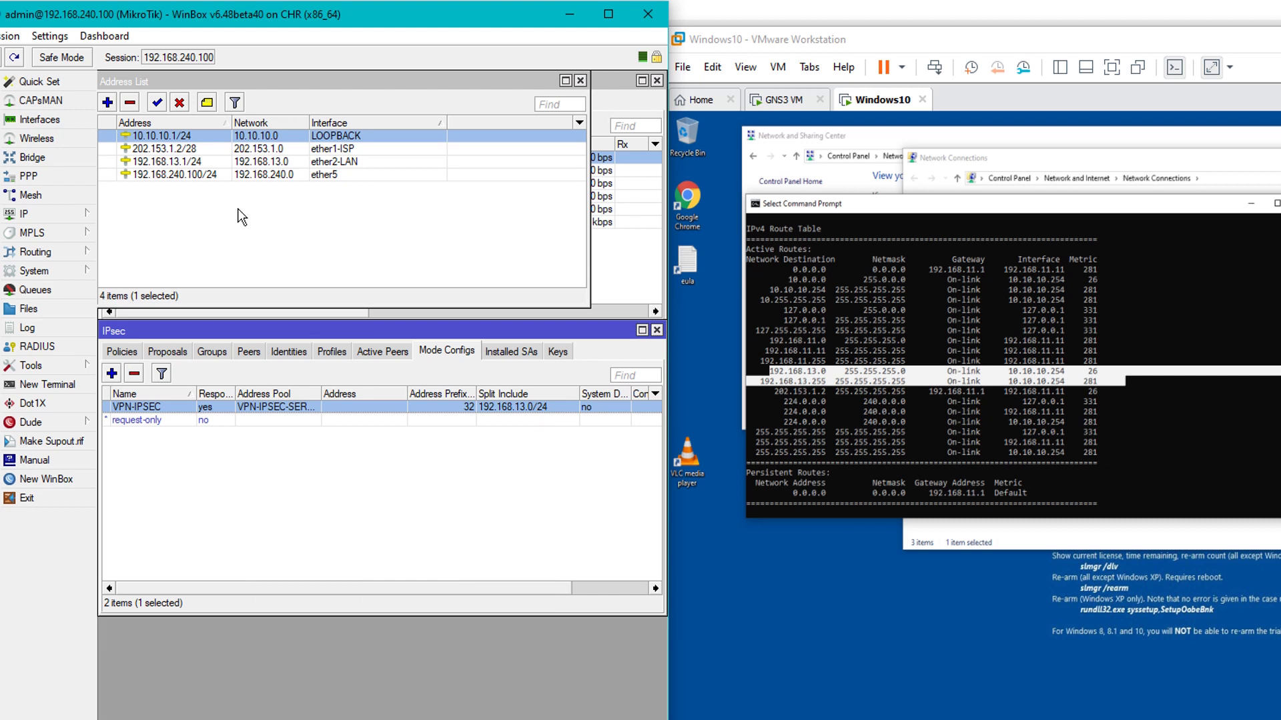
click(110, 102)
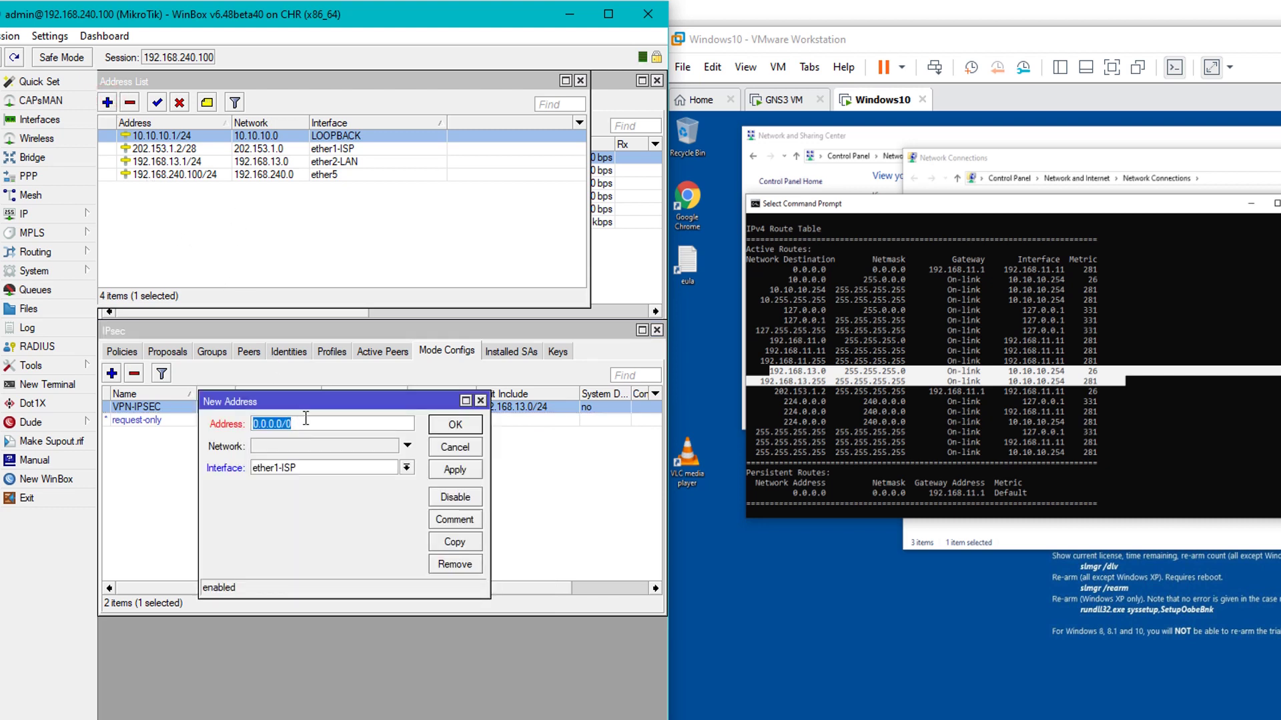
text(192.168.12.1/24)
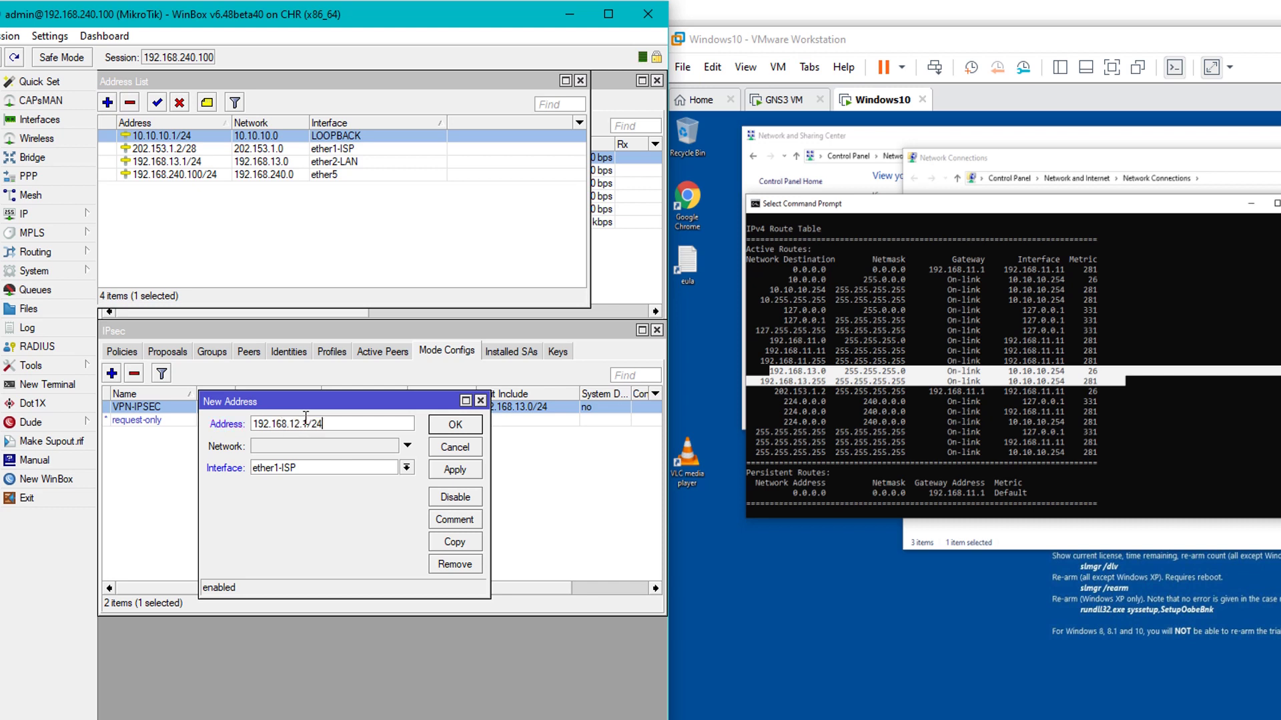
click(357, 468)
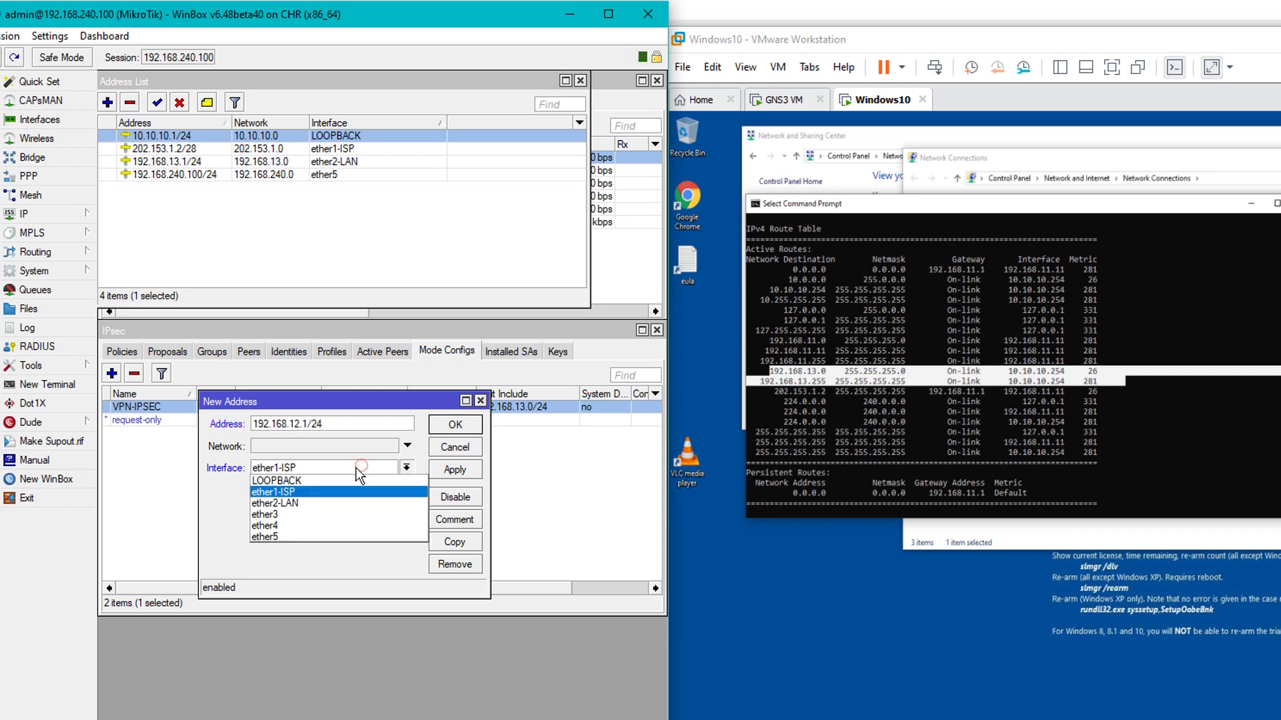
click(319, 515)
click(454, 470)
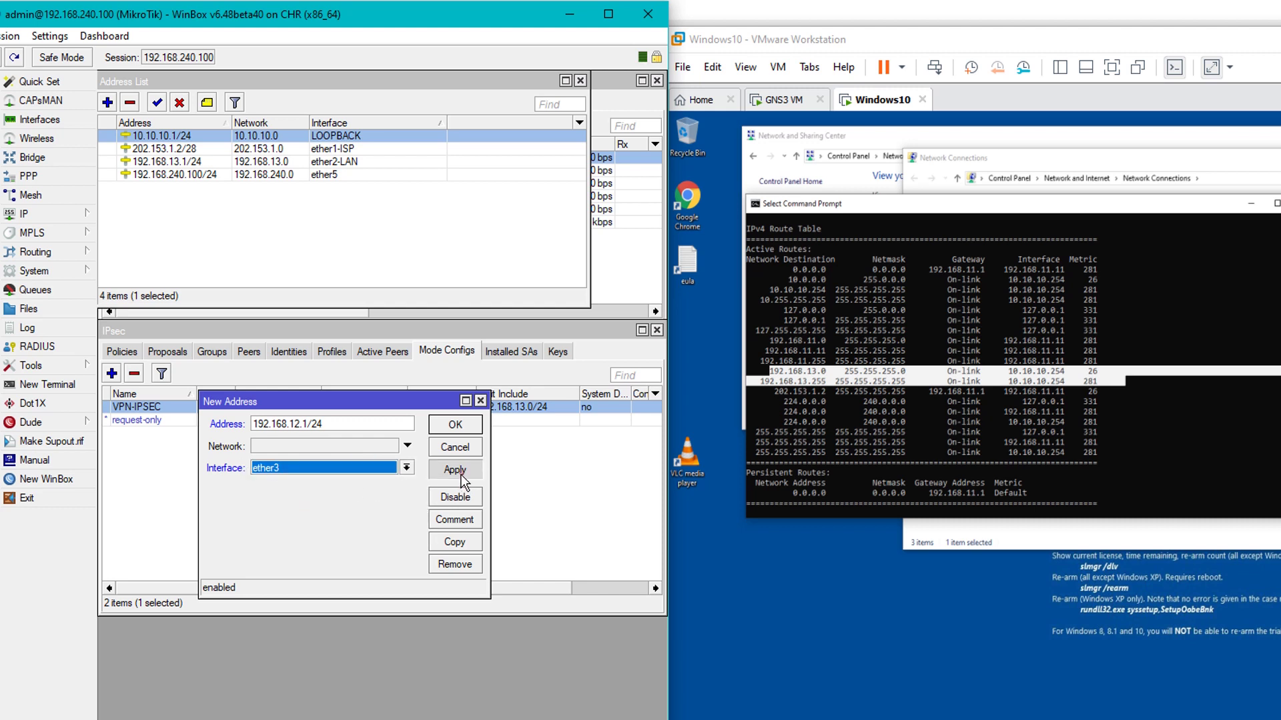
click(443, 428)
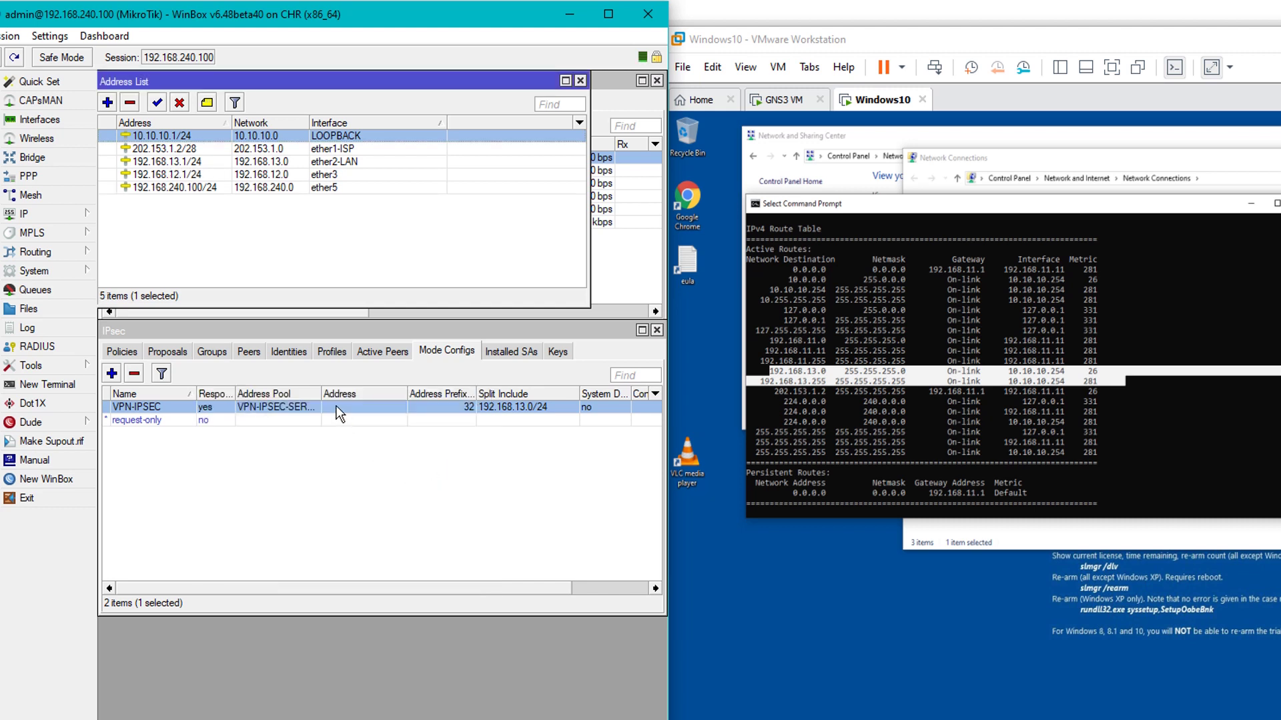
click(176, 174)
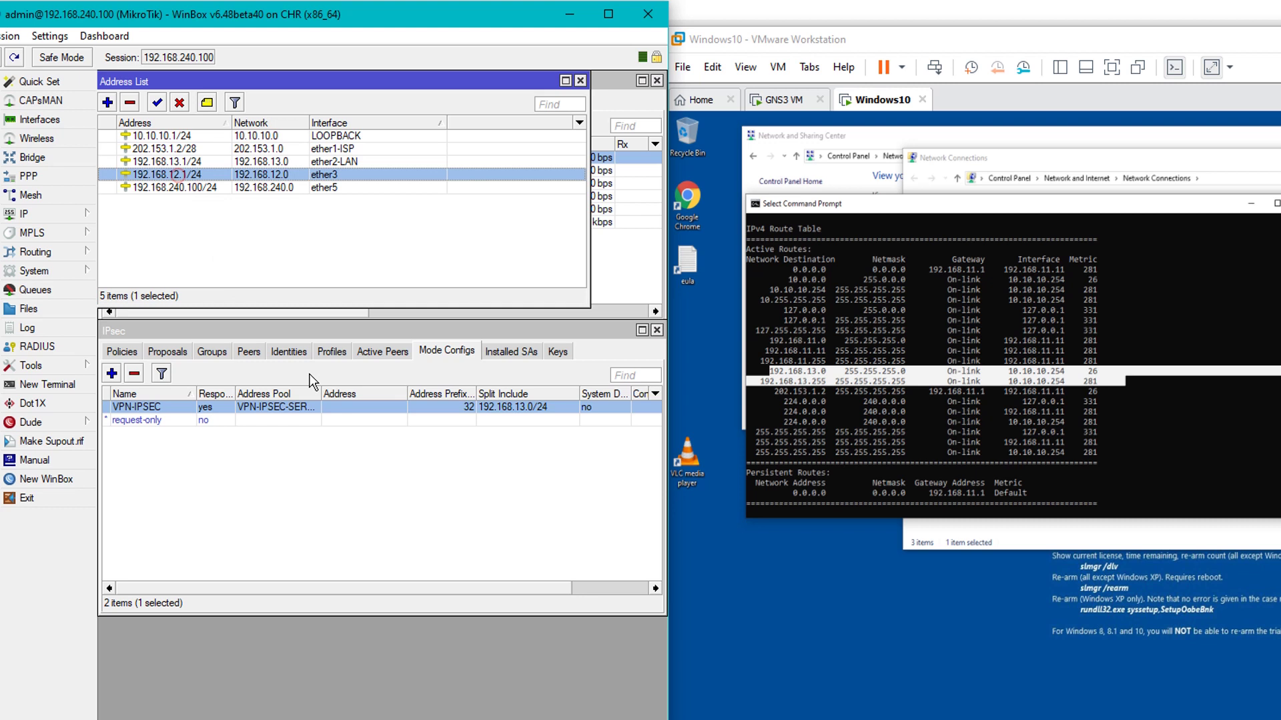
double_click(351, 408)
Add split include 192.168.12.0/24 beside 192.168.13.0/24 in the VPN-IPSEC mode config and save
click(905, 432)
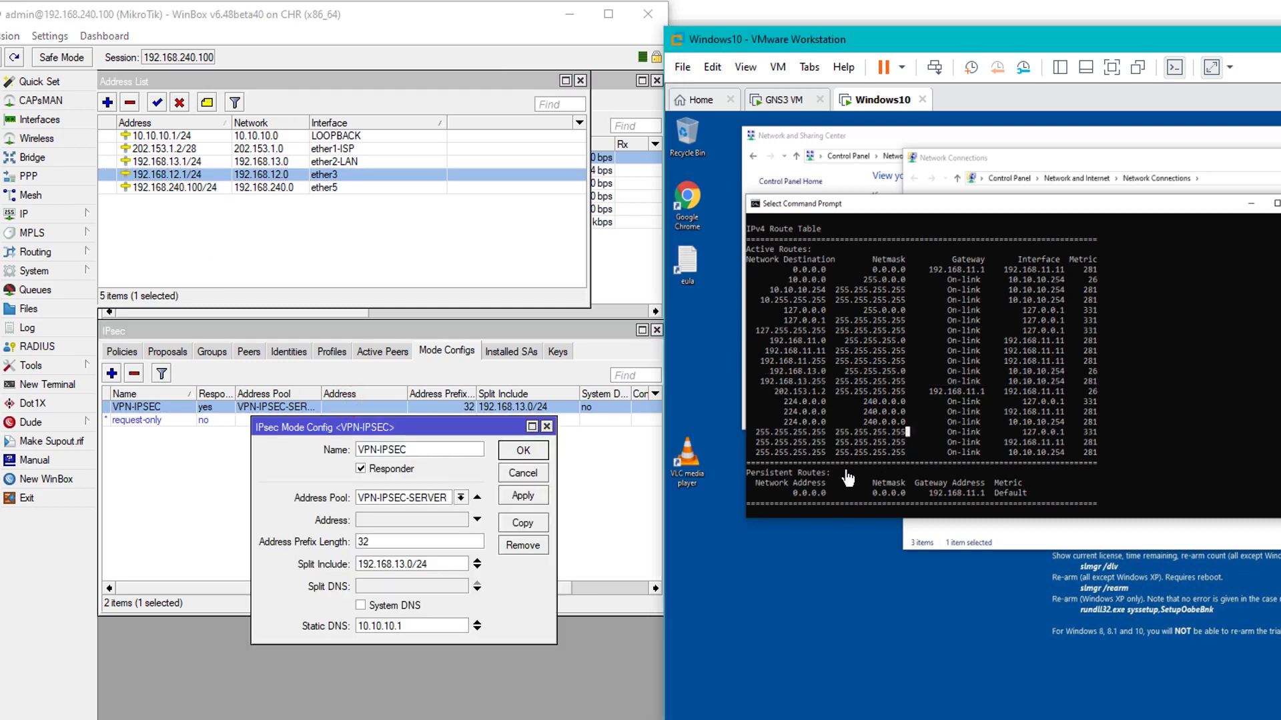
click(476, 566)
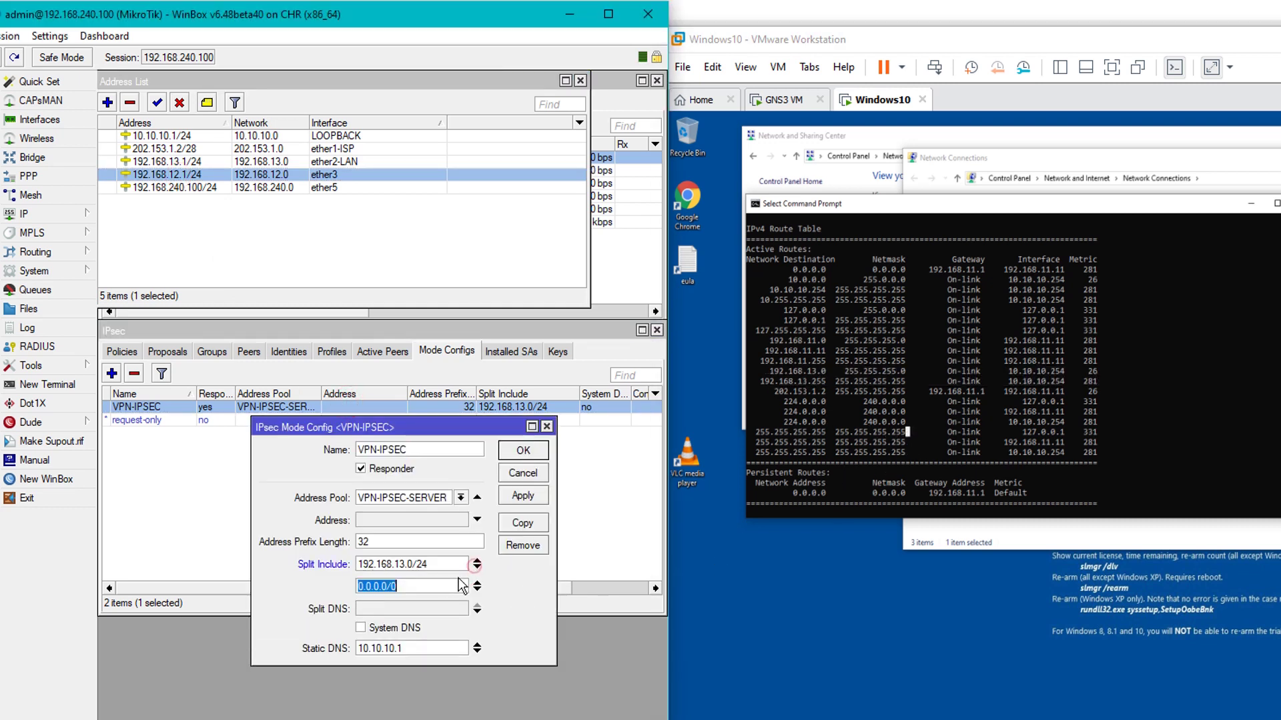
text(19)
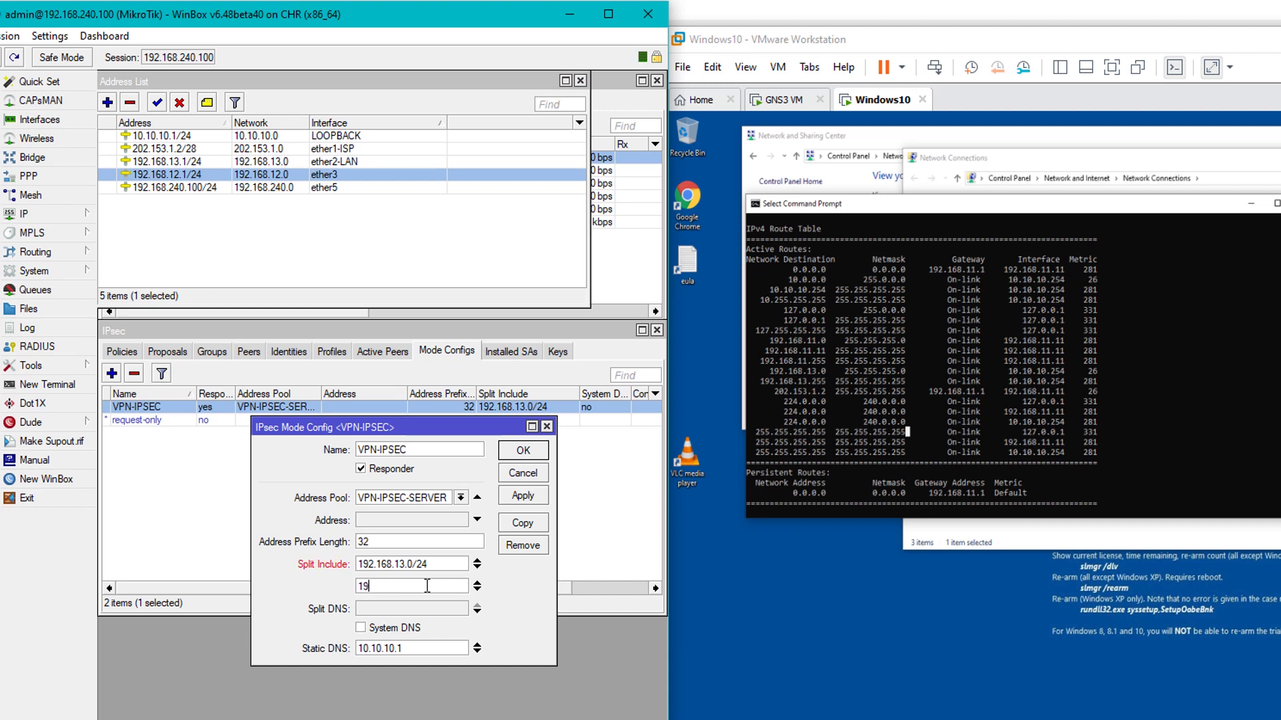
text(2.168.12.0/24)
click(504, 497)
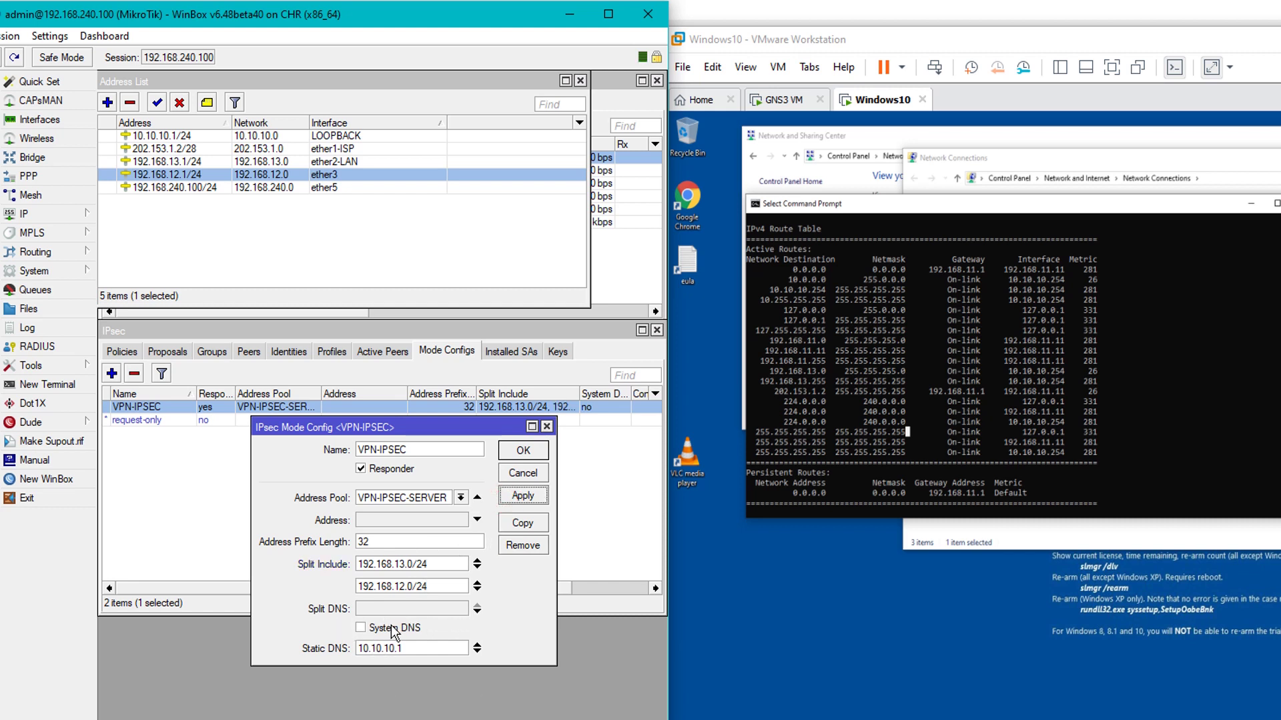
click(519, 451)
click(1019, 401)
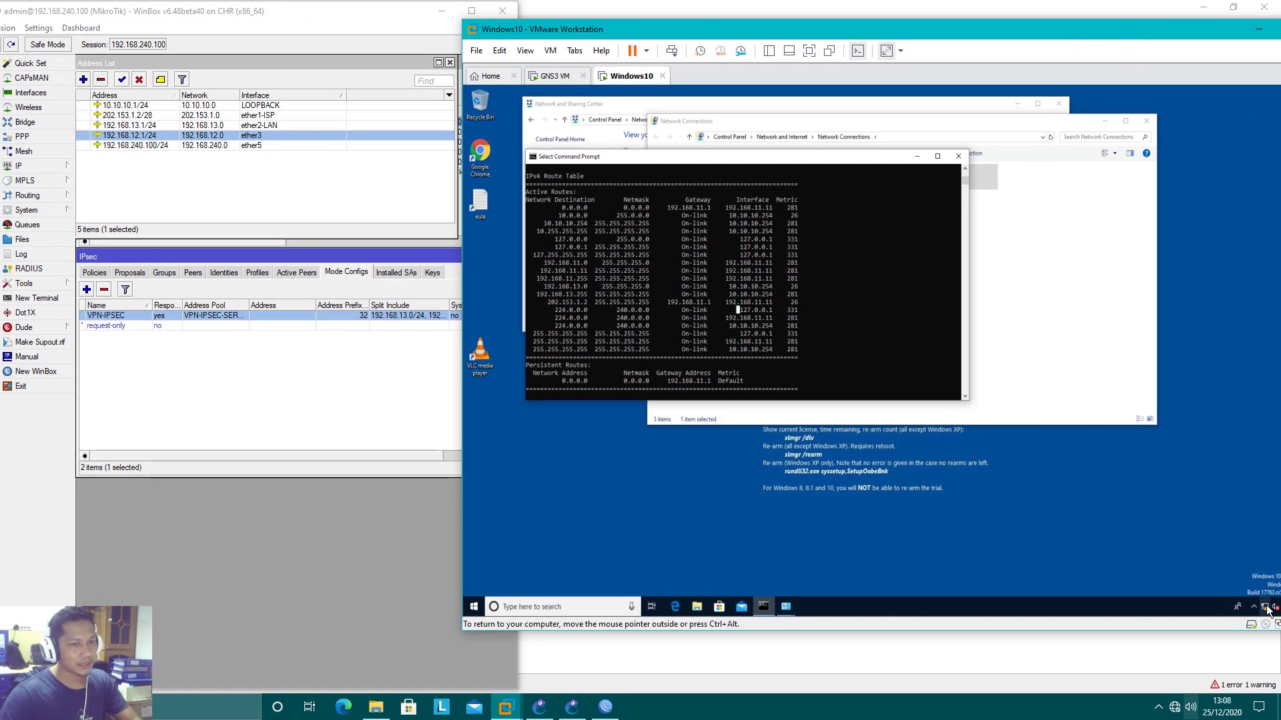
Connect VPN-IPSEC-IKE2 on the Windows client and reopen the VPN-IPSEC mode config in WinBox
click(1266, 607)
click(1235, 521)
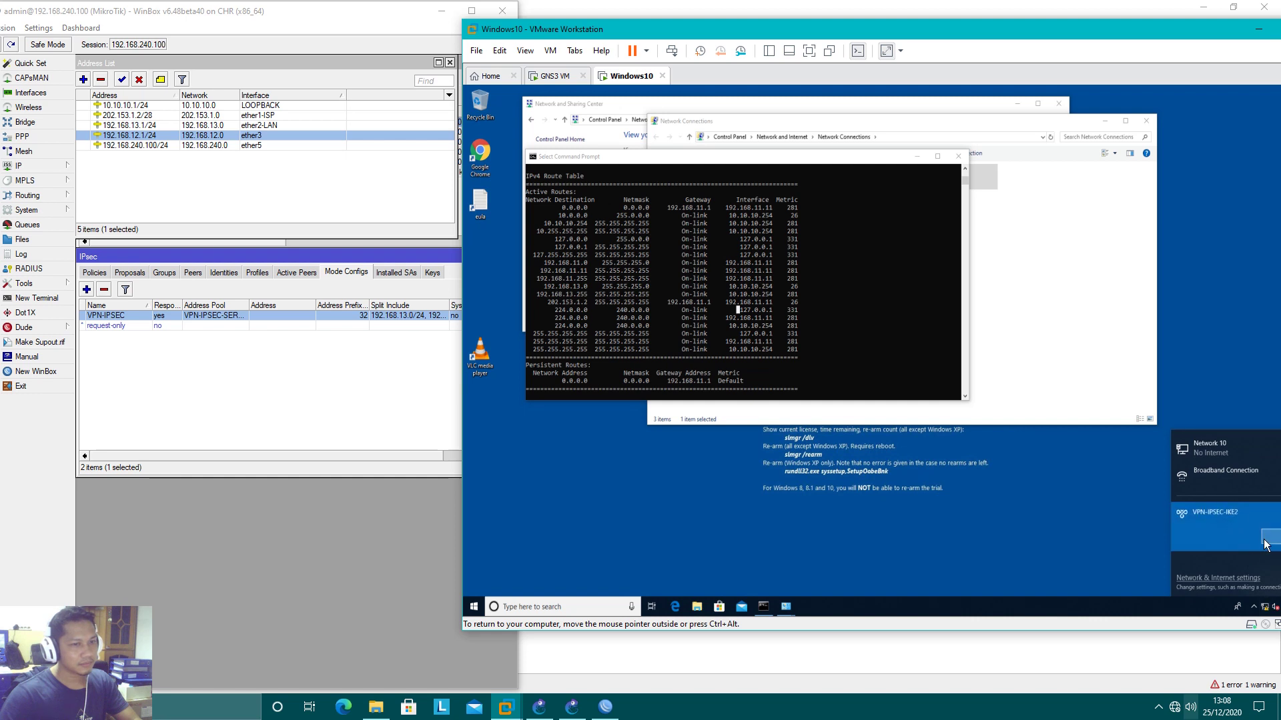
drag(1094, 34, 1031, 28)
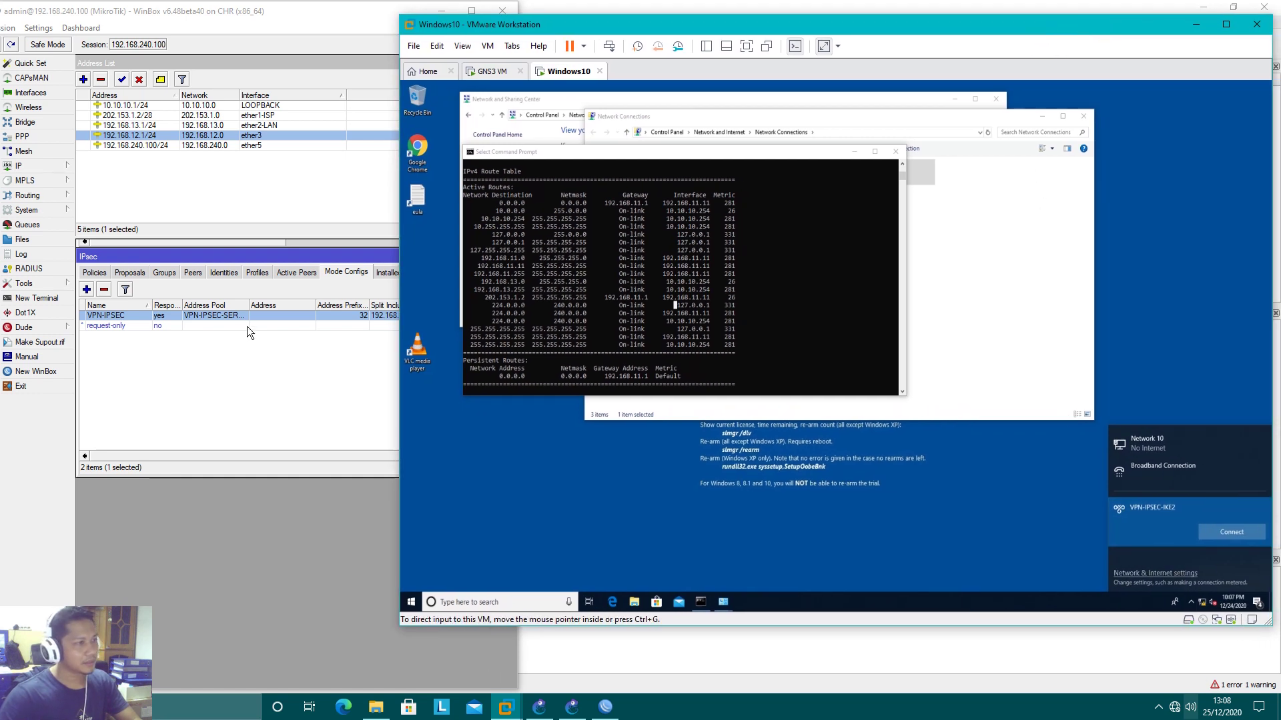
click(283, 315)
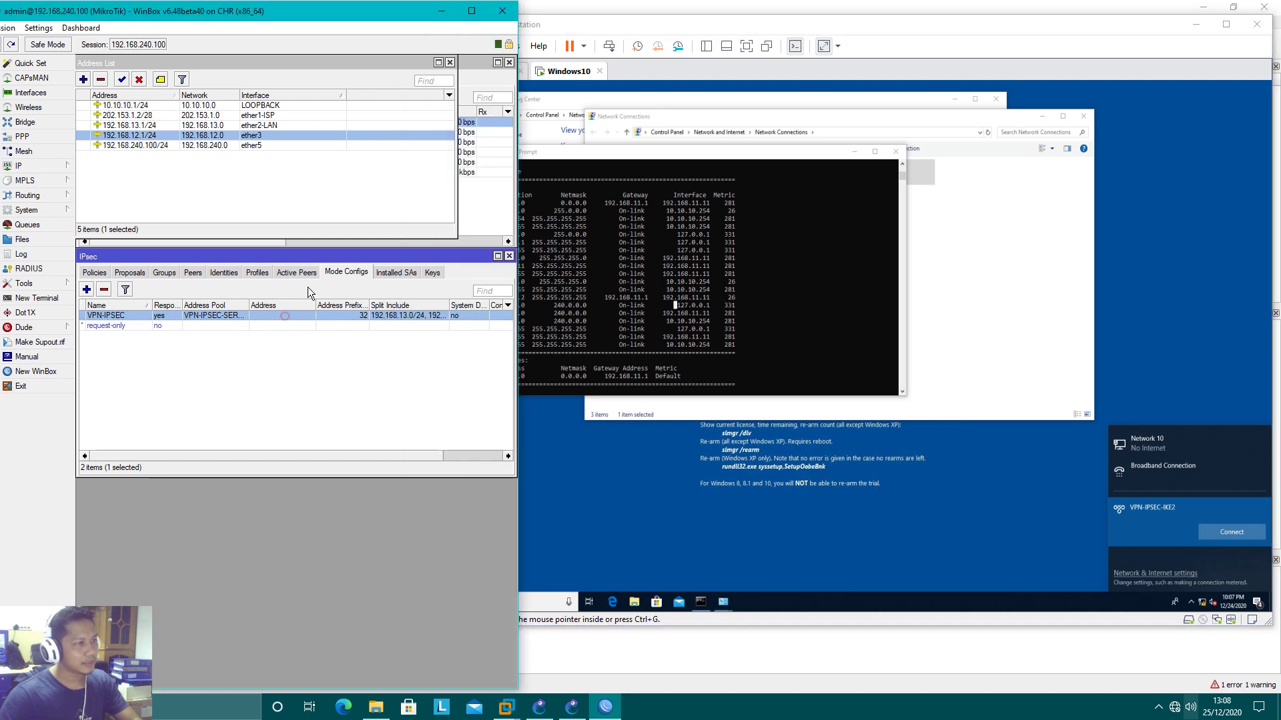
click(737, 378)
click(1232, 532)
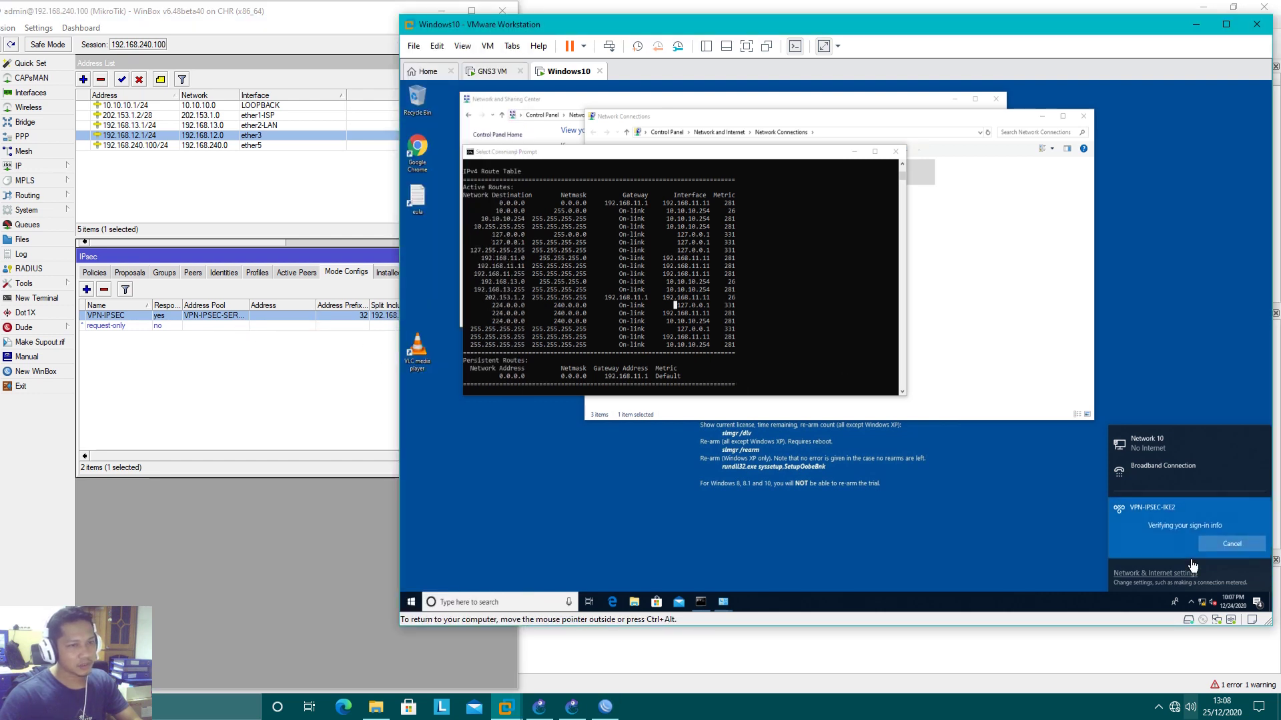
drag(659, 27, 789, 26)
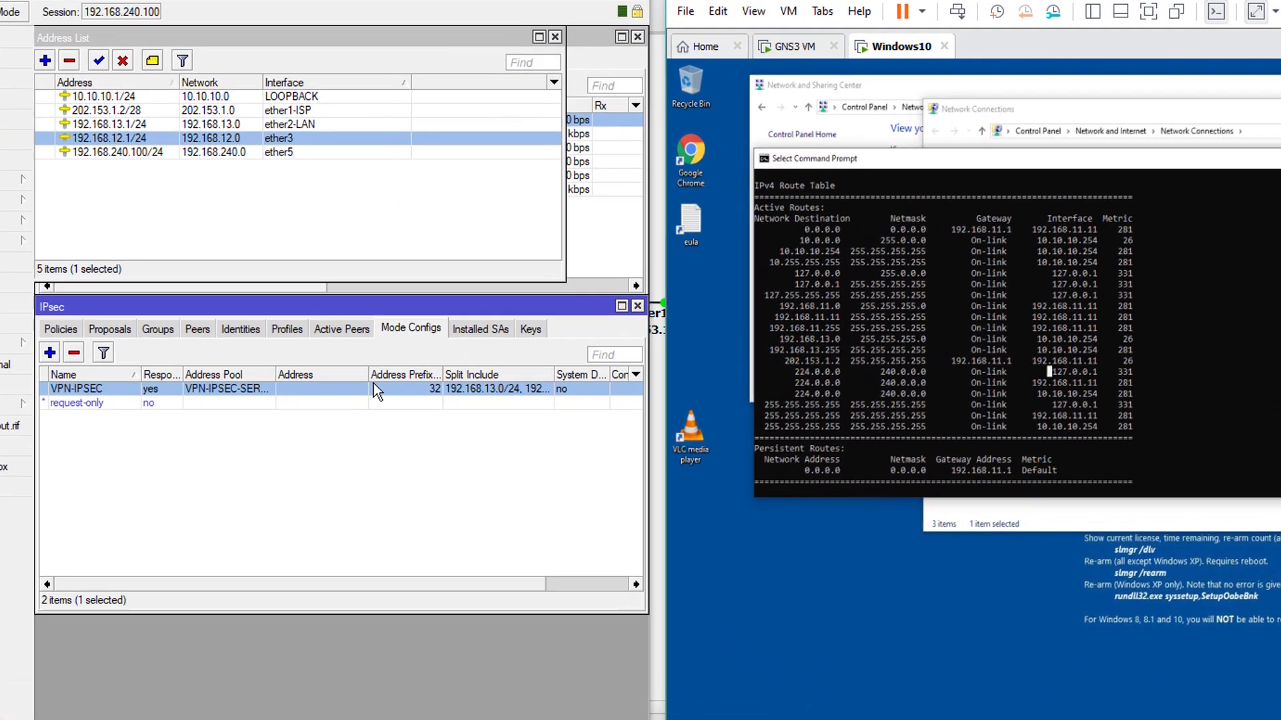
double_click(377, 392)
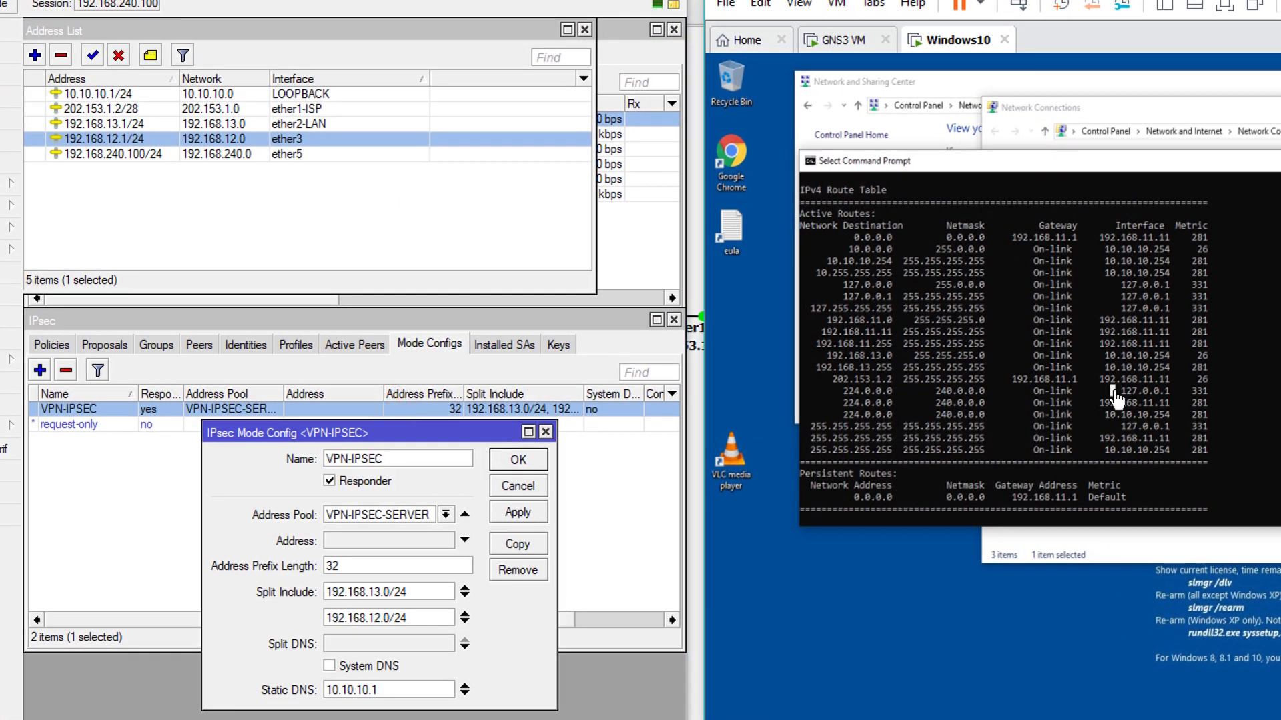
Run route print and highlight the 192.168.12.0 route rows via 10.10.10.254
text(route pr)
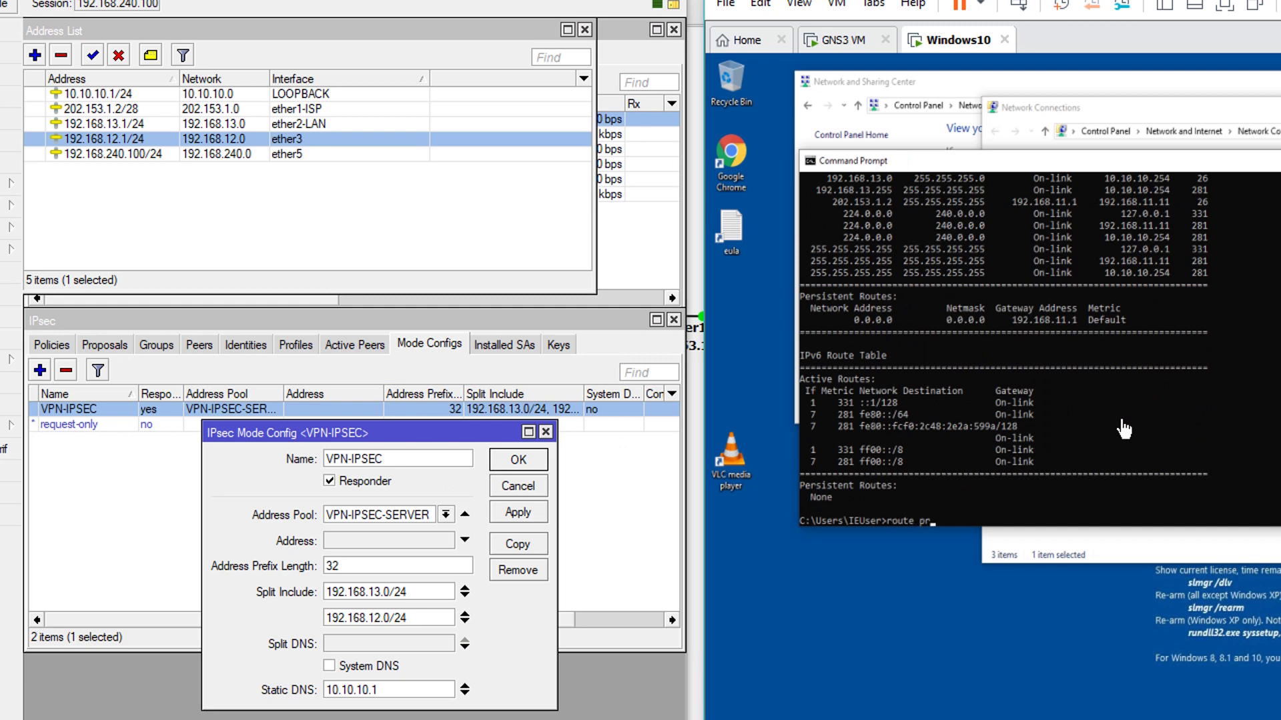
text(int)
key(Return)
scroll(1120, 428, up, 3)
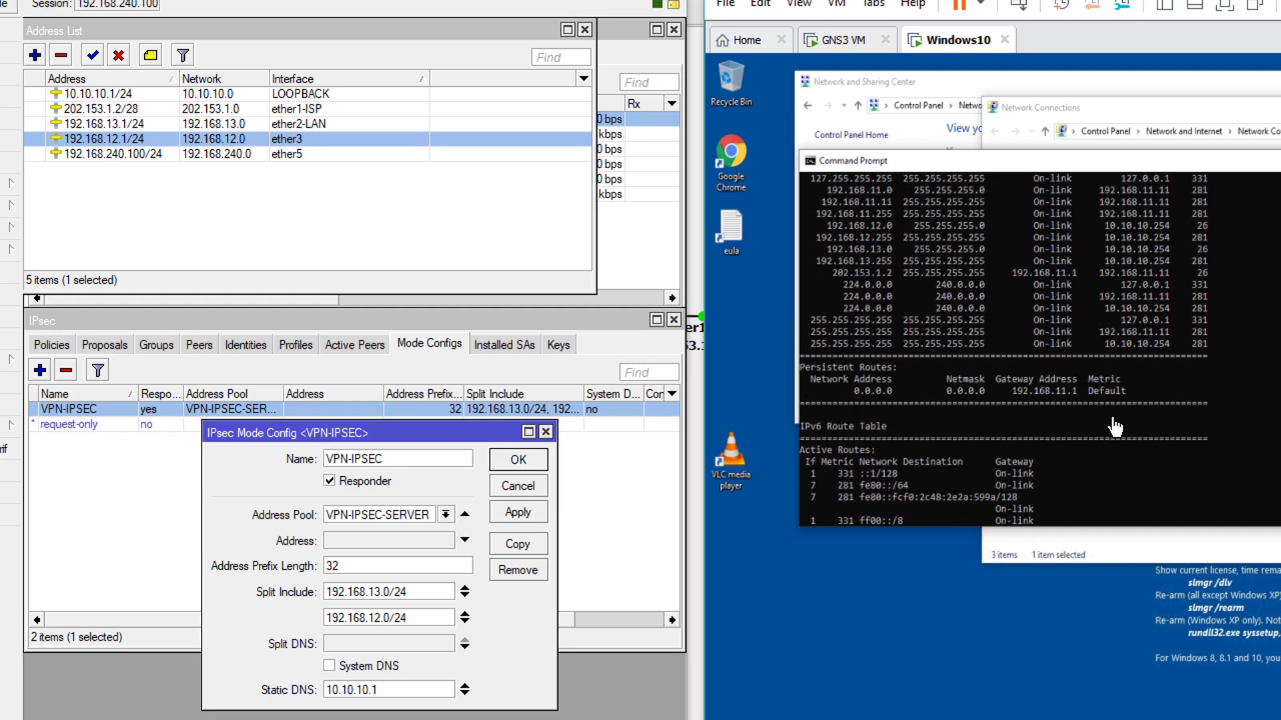
drag(821, 260, 1220, 308)
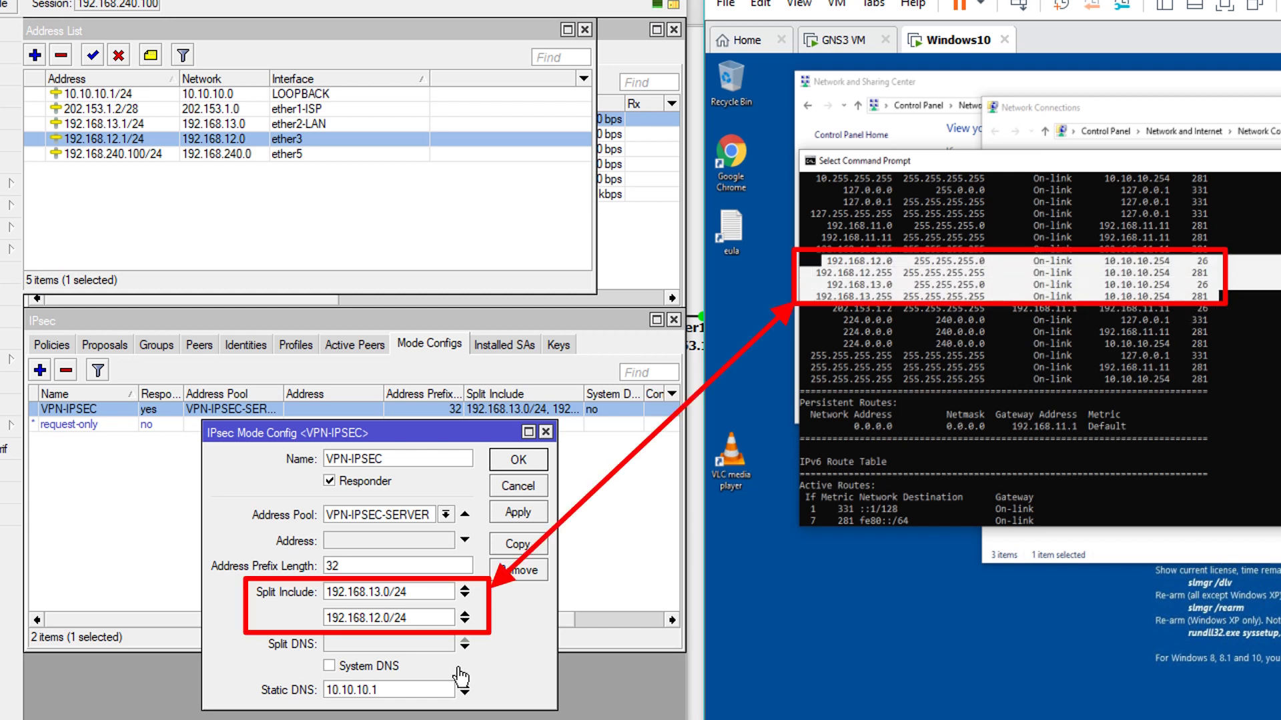
Highlight the matching split include values 192.168.13.0/24 and 192.168.12.0/24 in the mode config
drag(413, 617, 310, 626)
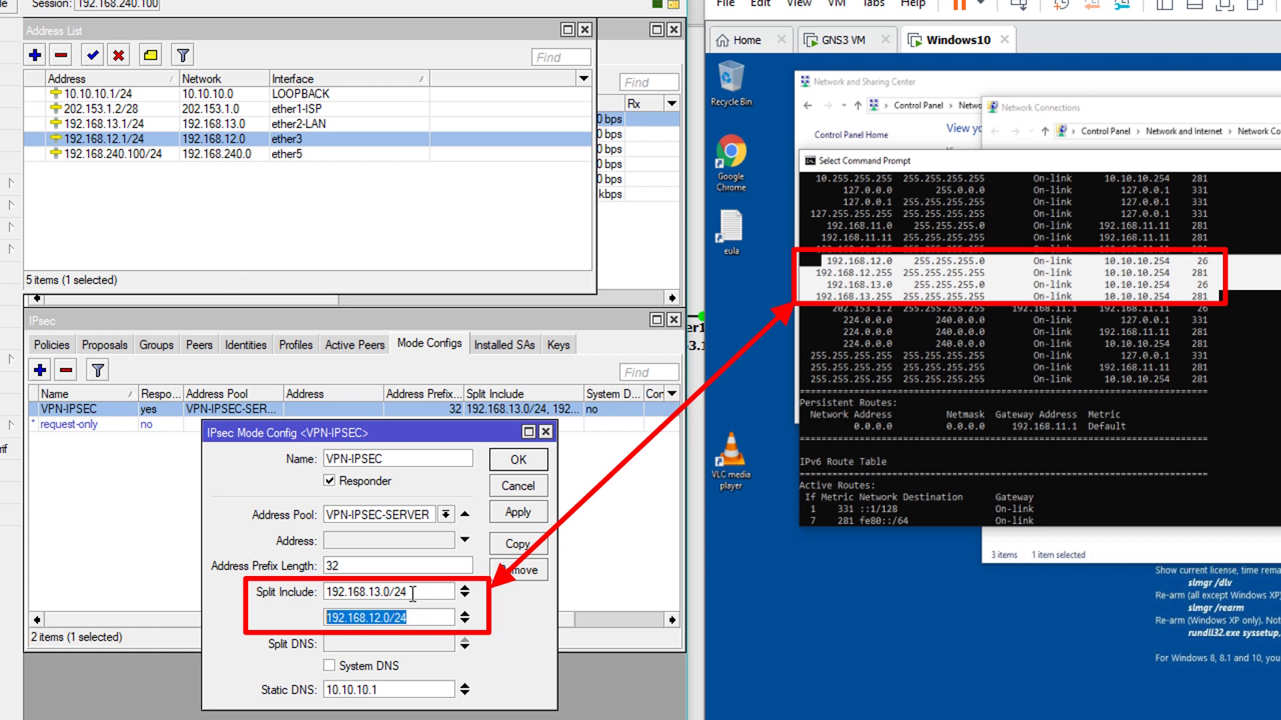
drag(410, 593, 318, 593)
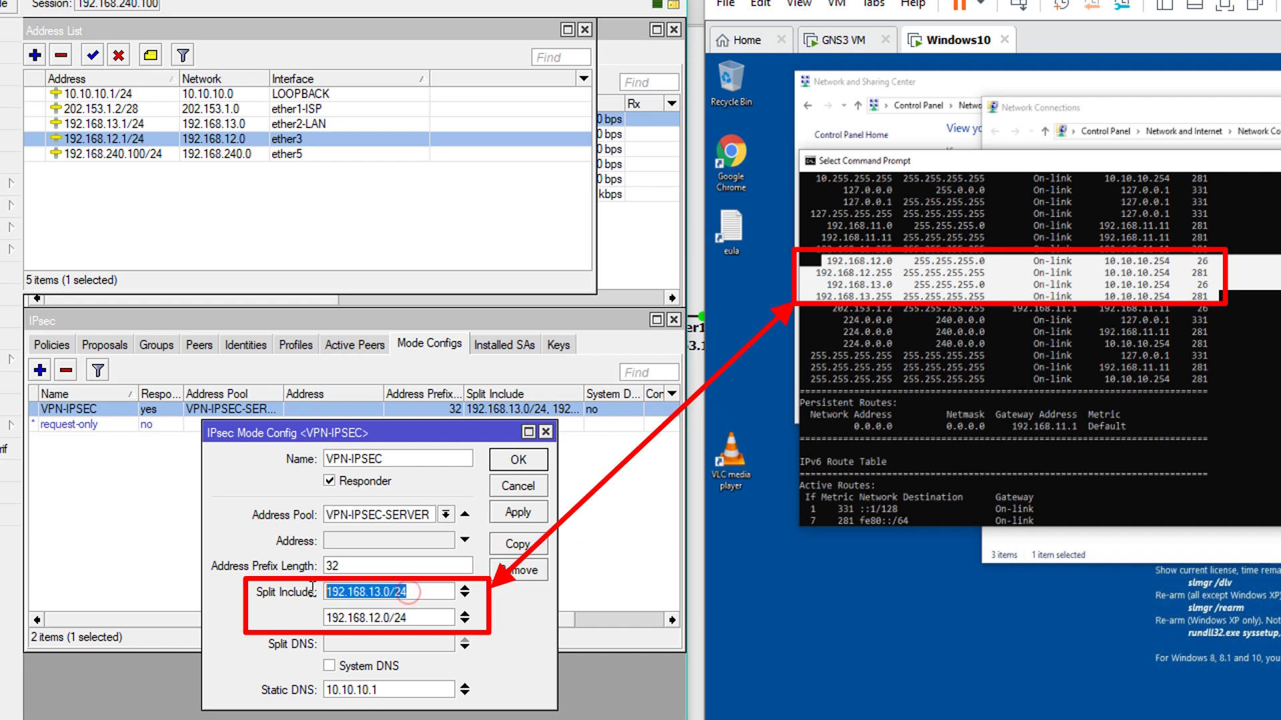
drag(419, 621, 389, 623)
double_click(417, 618)
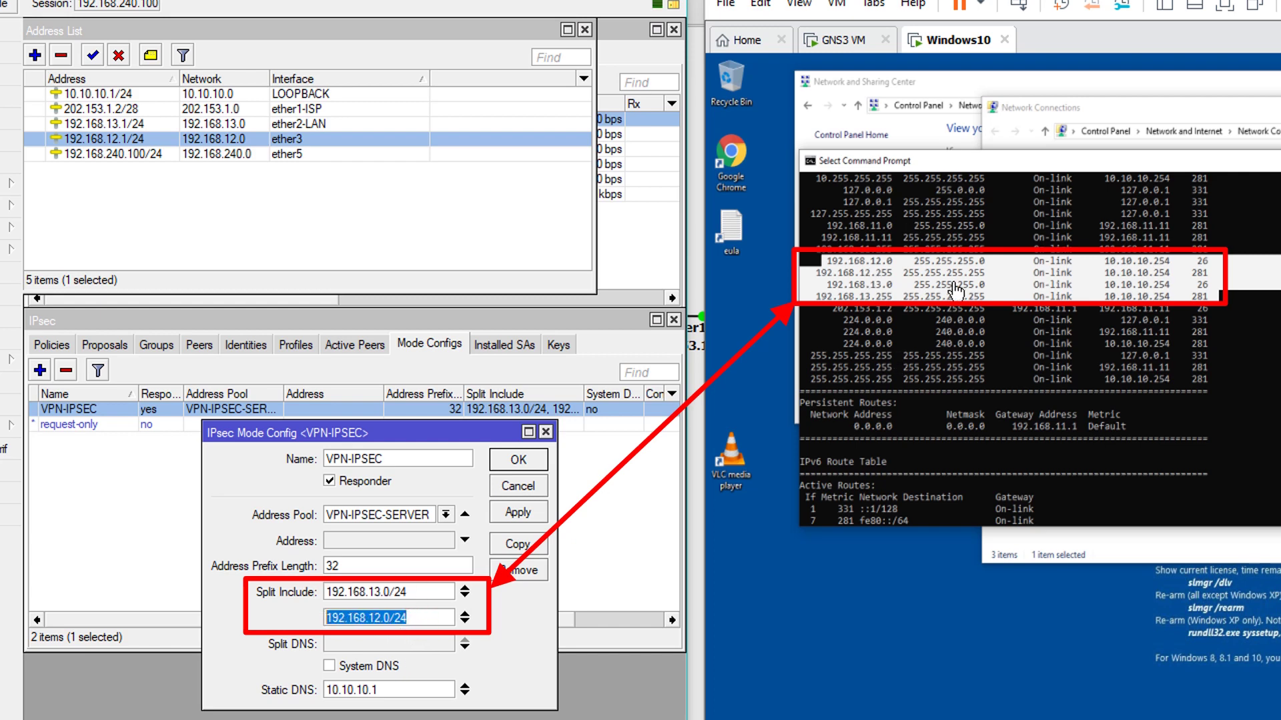
click(974, 374)
scroll(1018, 445, down, 6)
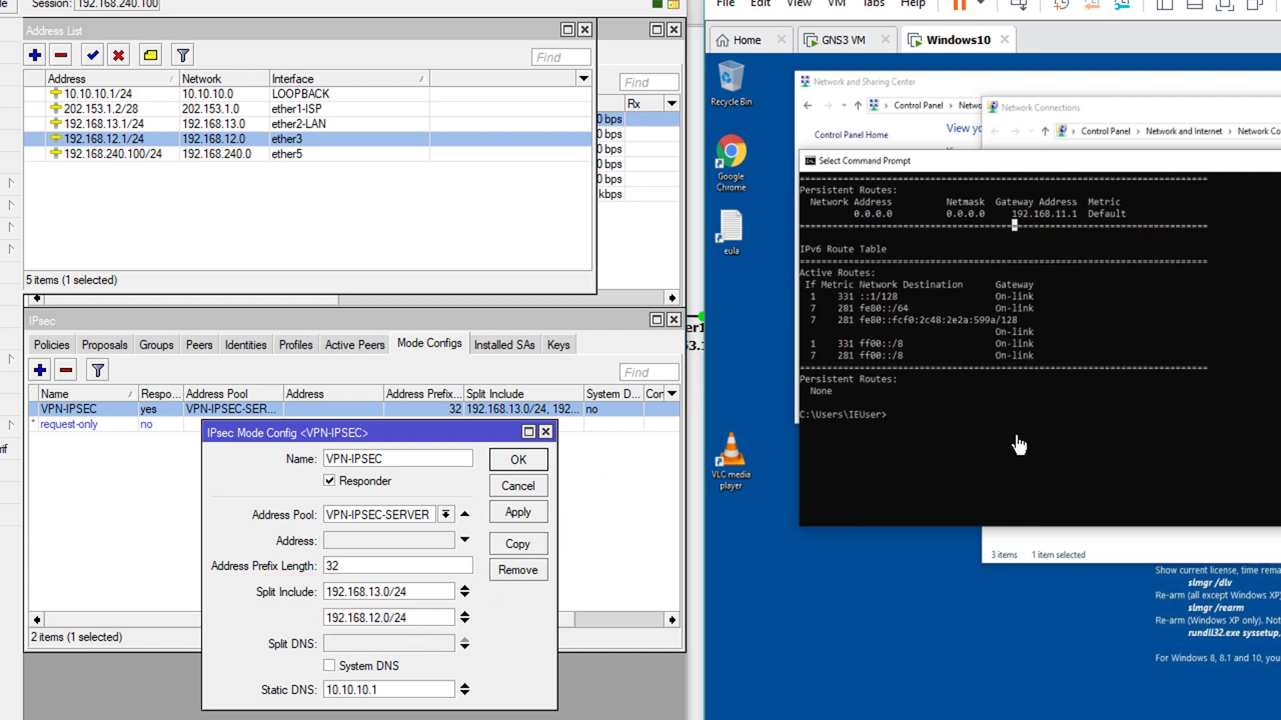
Ping the router LAN addresses 192.168.13.1 and 192.168.12.1 and get replies
text(ping 192.)
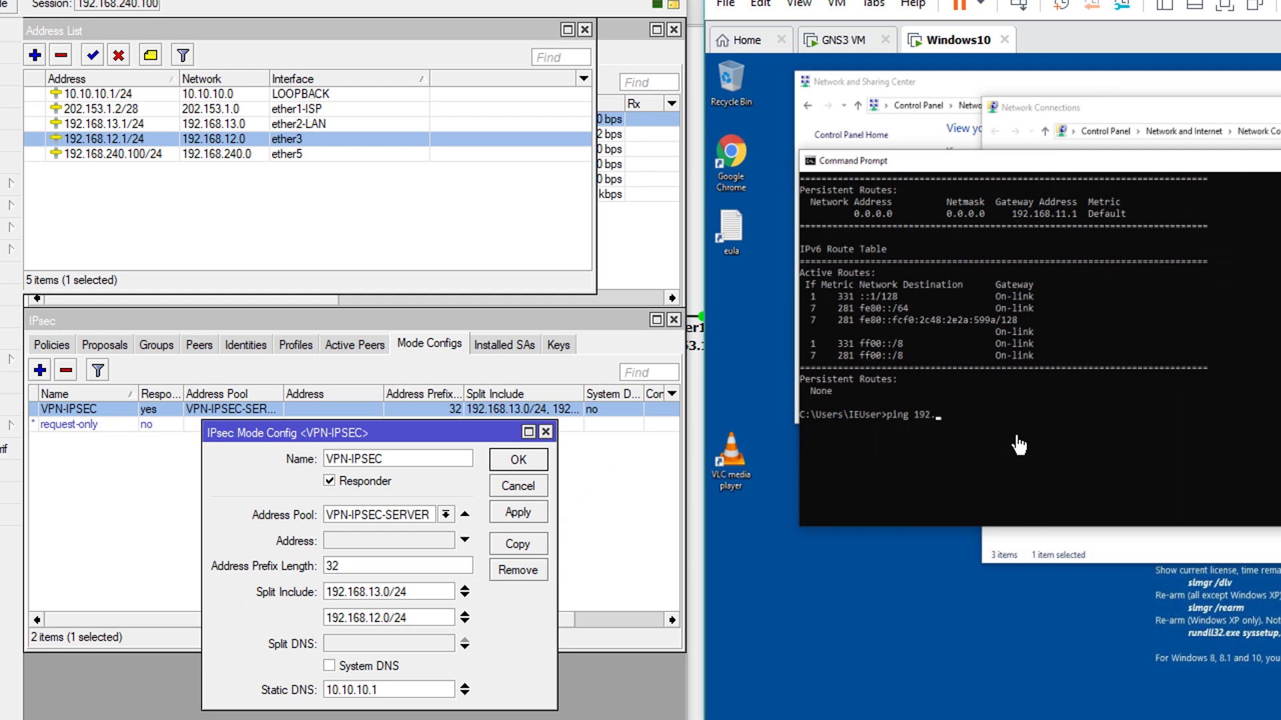
text(168.13.1)
key(Return)
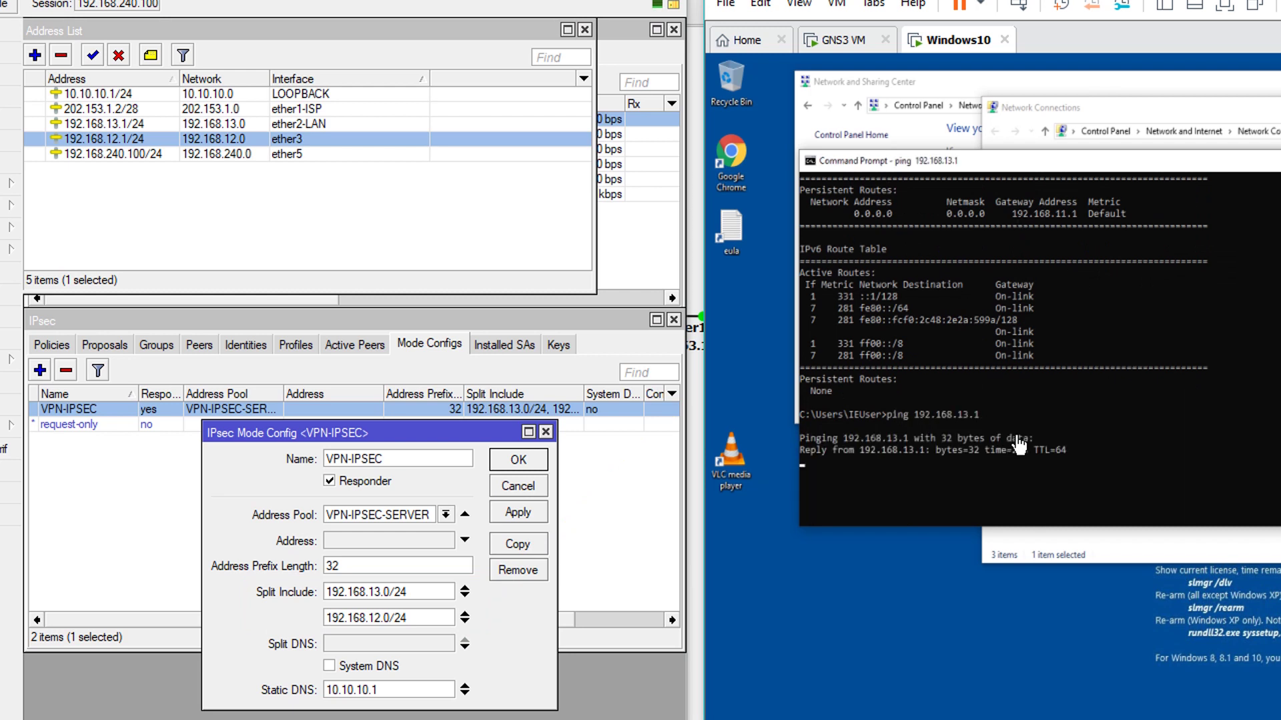
key(Up)
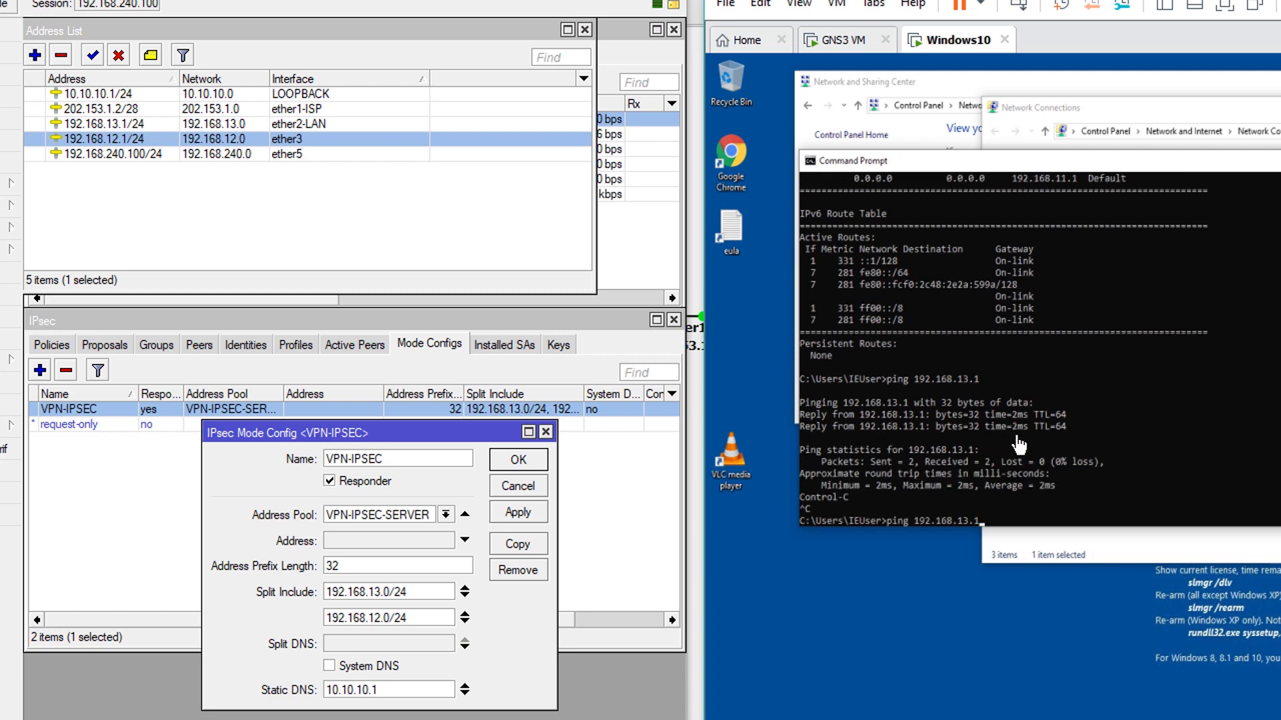
text(1)
key(Return)
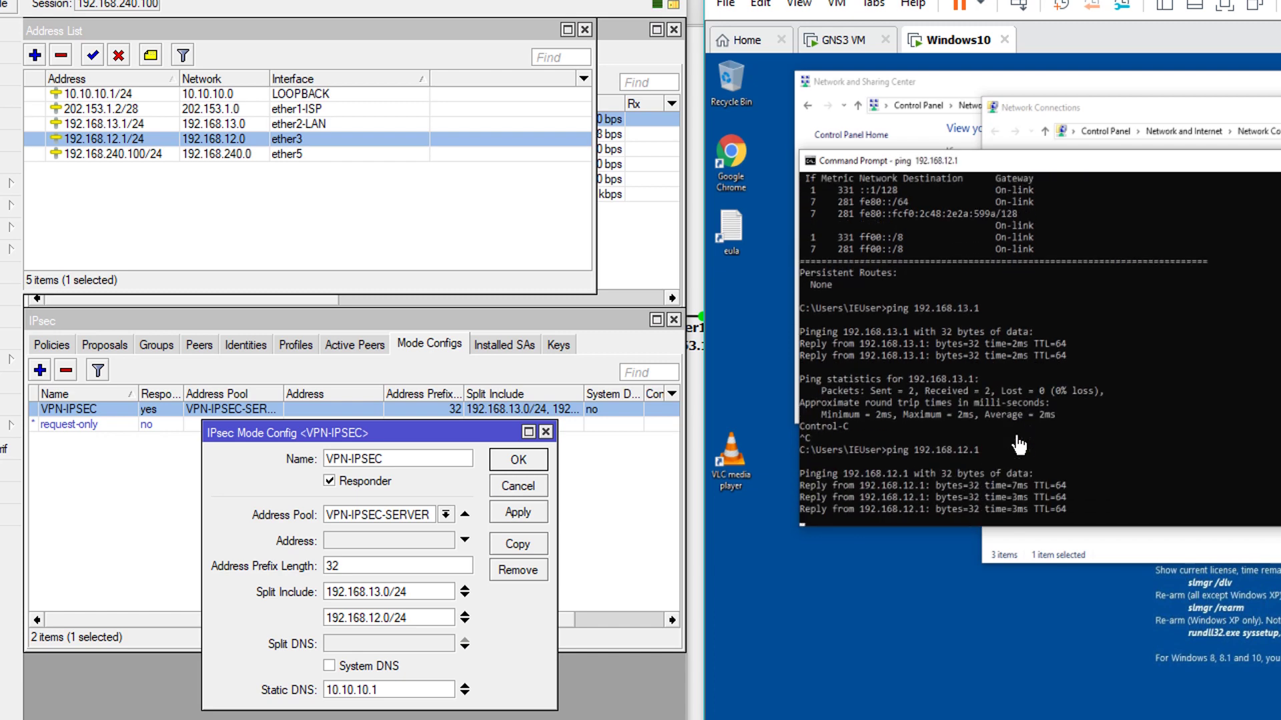
key(ctrl+c)
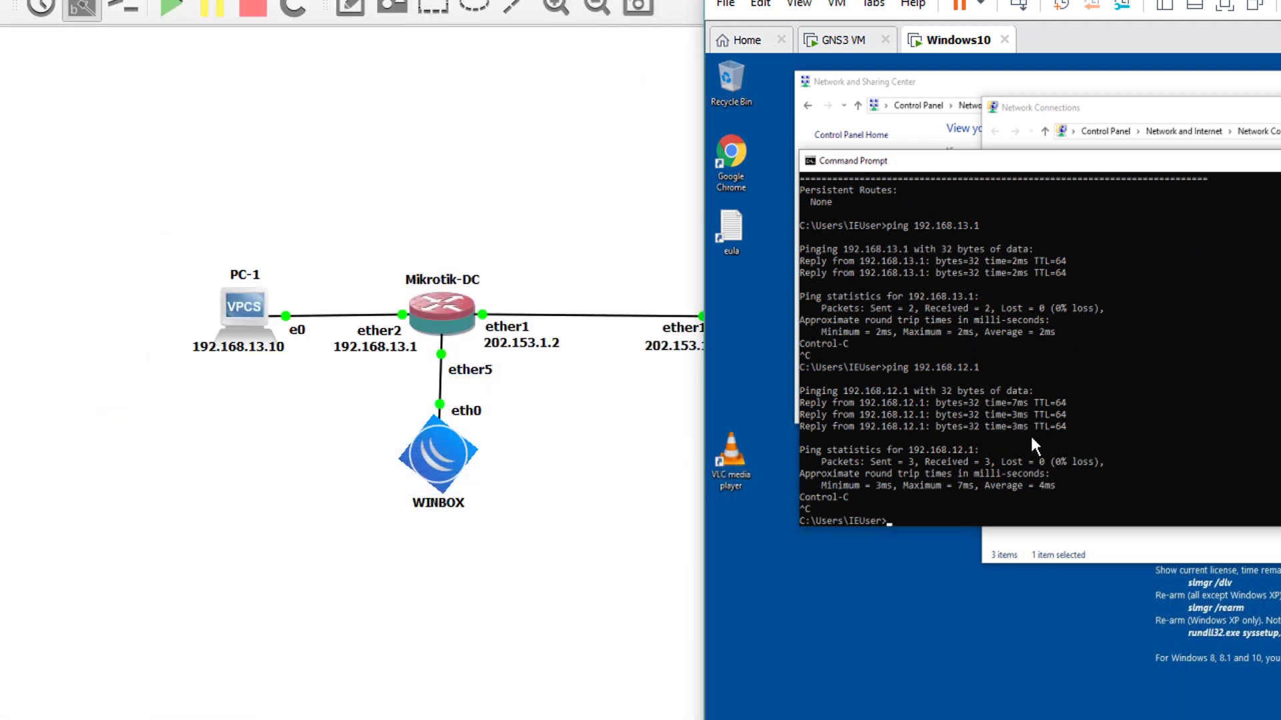
click(1031, 439)
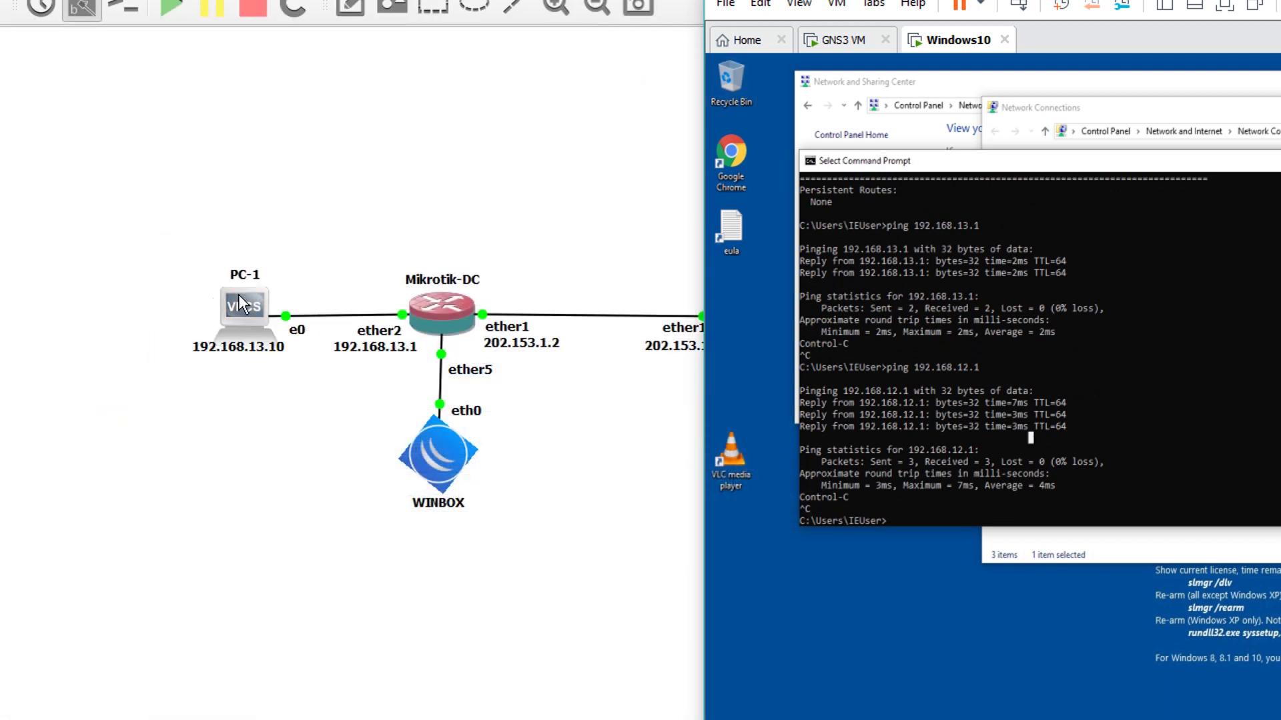
Ping PC-1 at 192.168.13.10 twice with no packet loss
text(ping 192.168.13.)
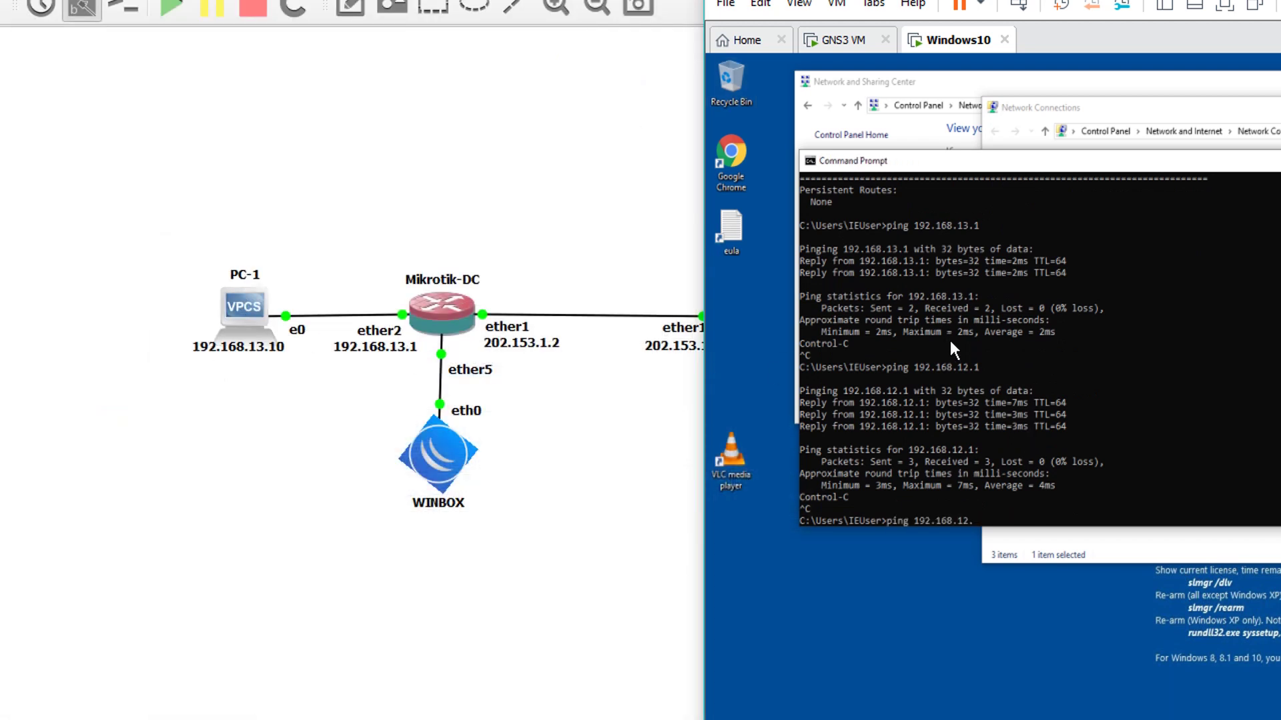
text(10)
key(Return)
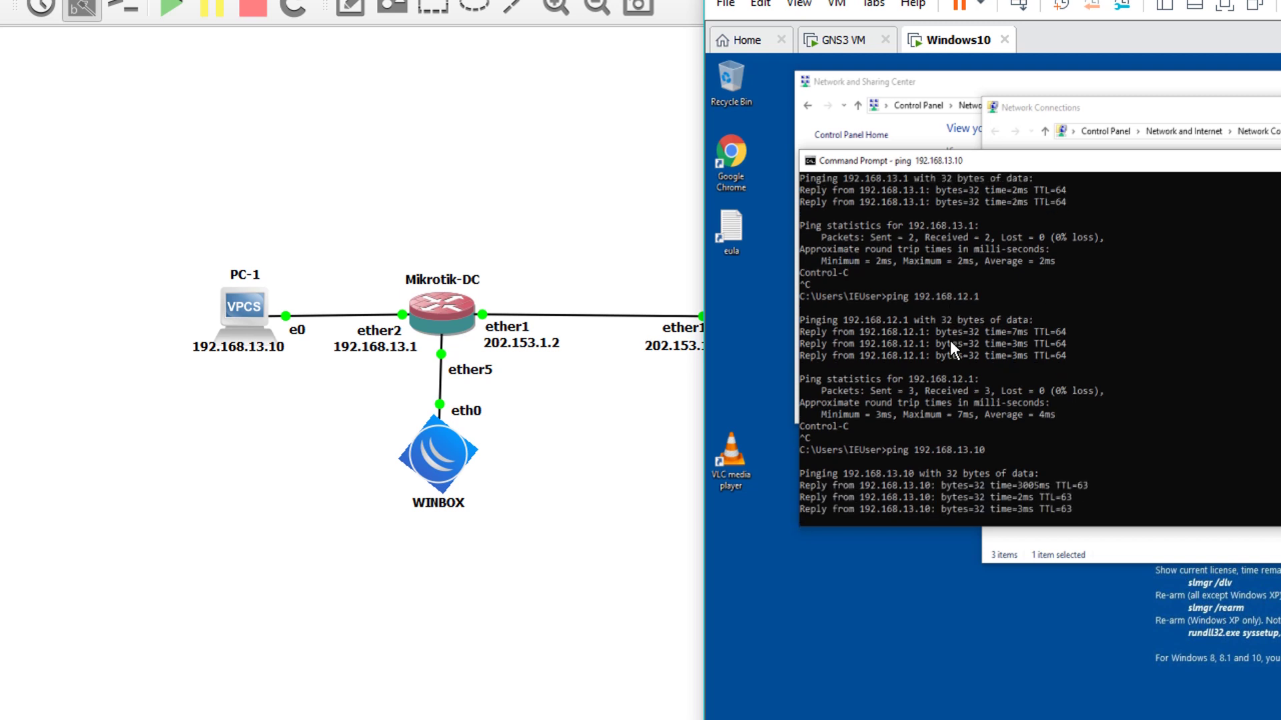
key(Up)
key(Return)
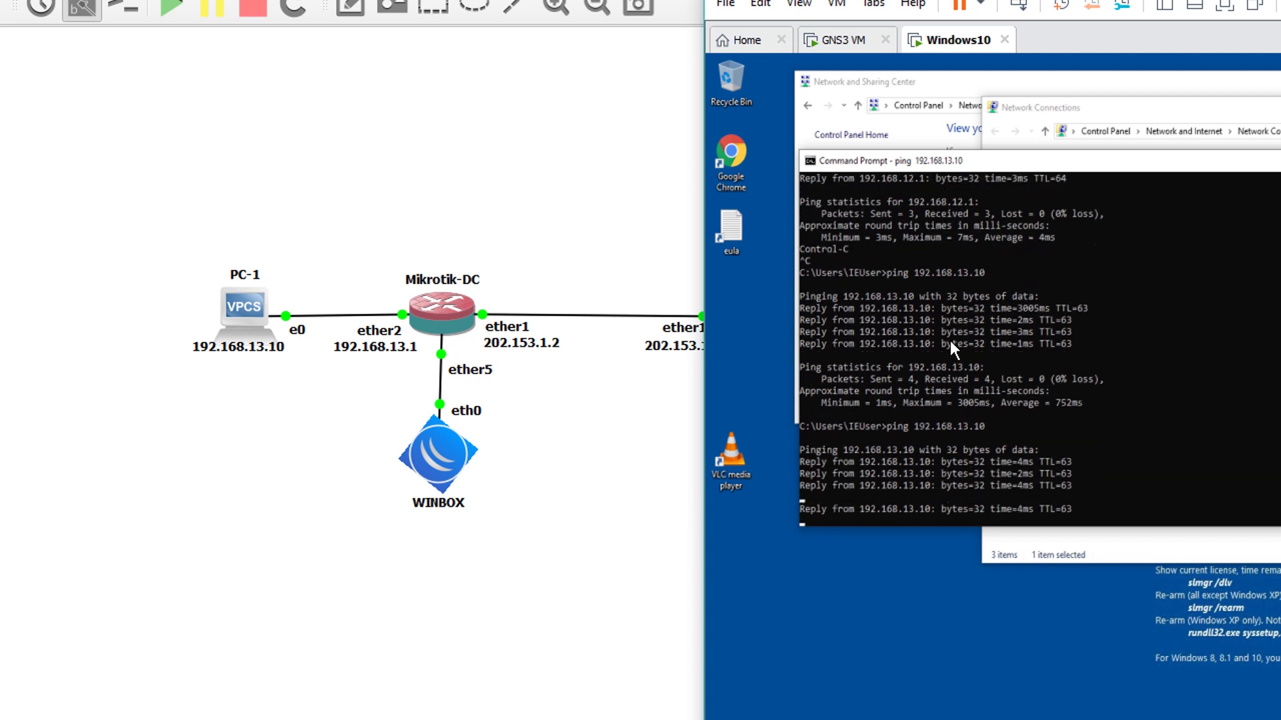
key(ctrl+c)
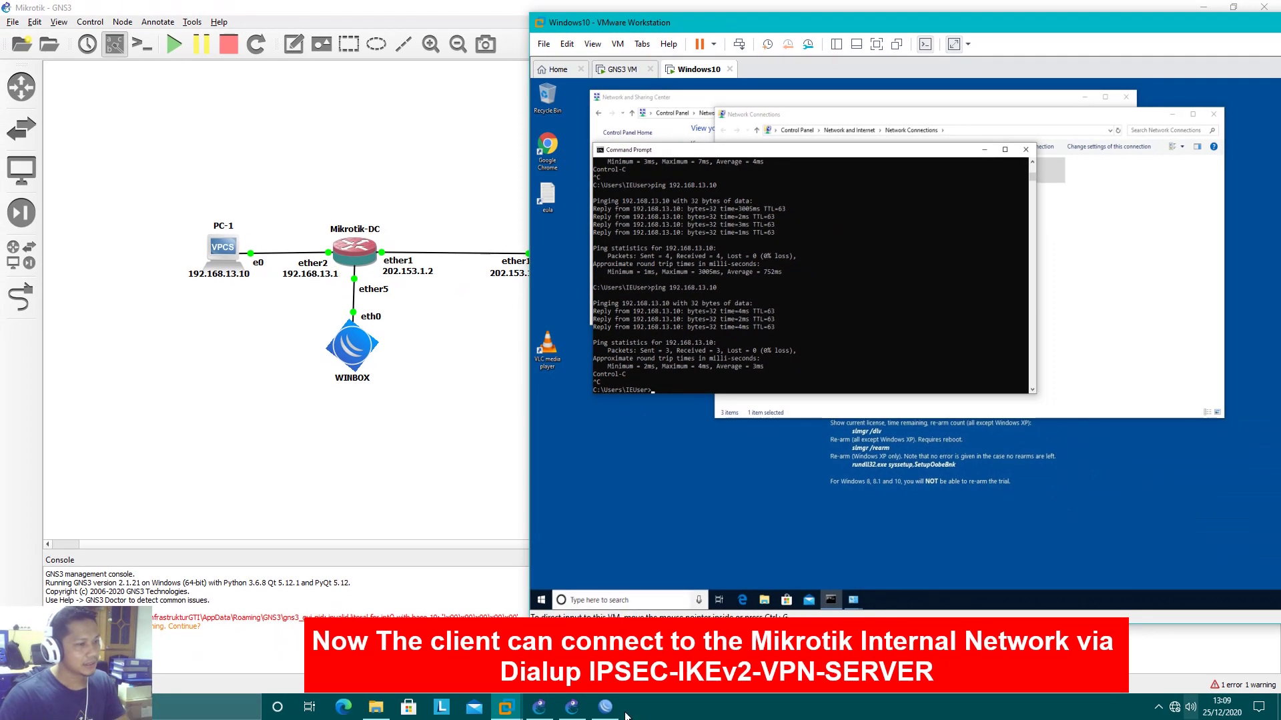
click(605, 706)
Close Command Prompt and select winbox64.exe in Downloads, with 192.168.13.1/24 selected in WinBox
click(905, 284)
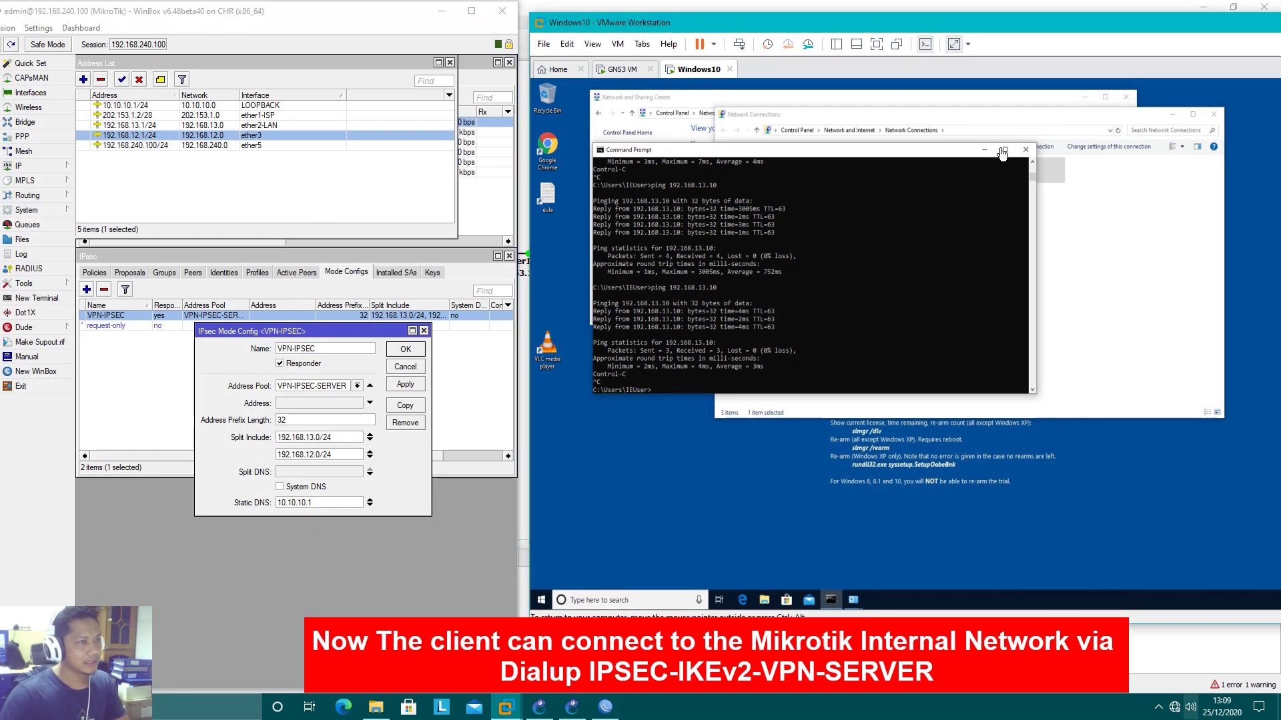
click(1026, 154)
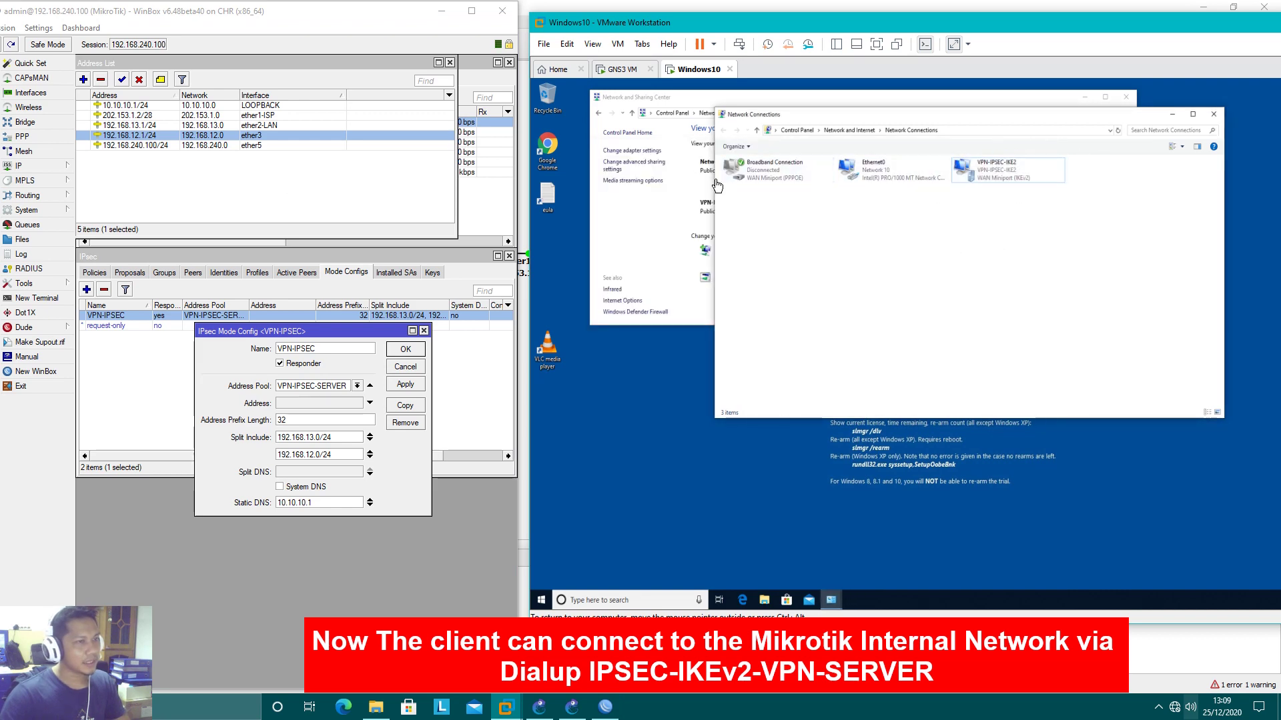
click(669, 251)
click(765, 601)
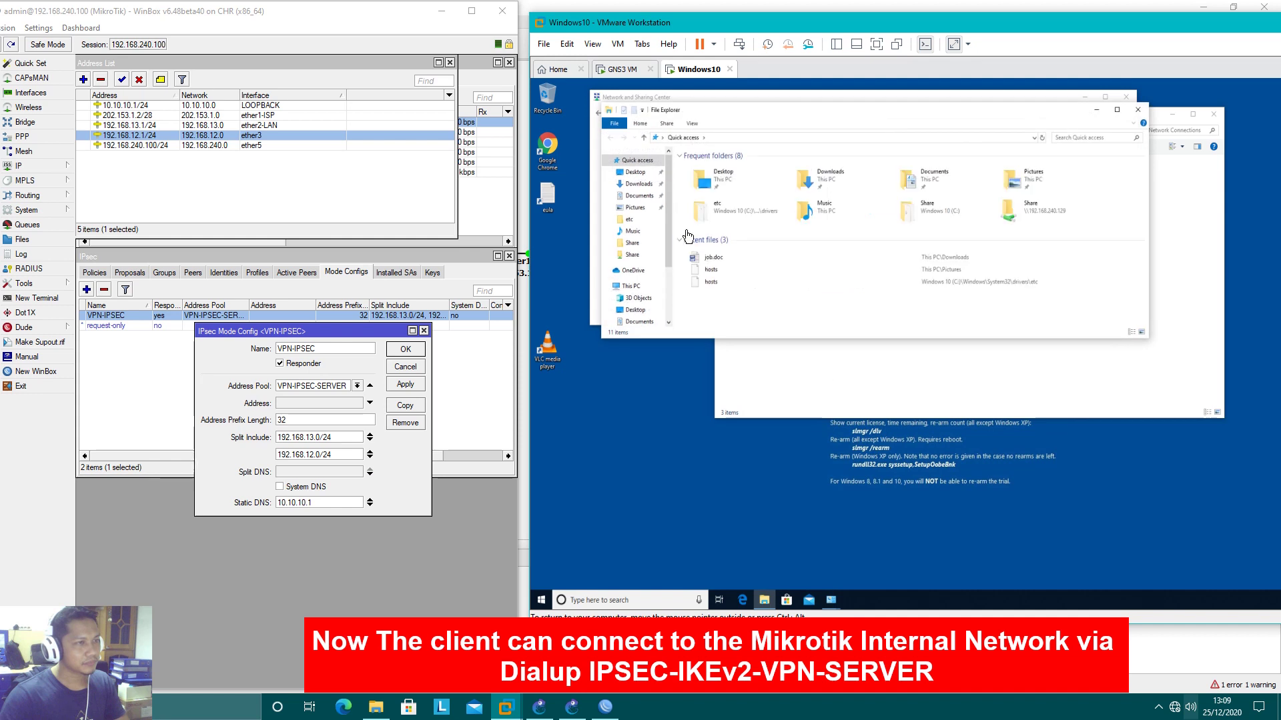
click(639, 184)
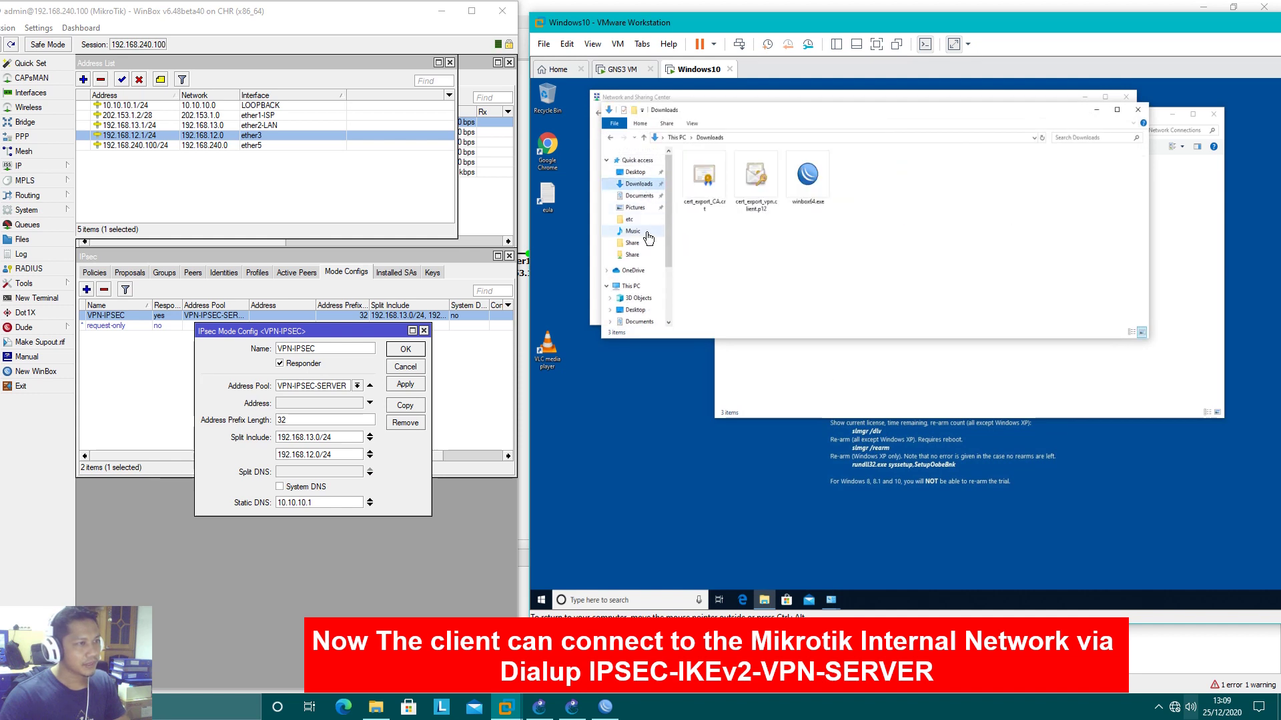
ctrl+click(152, 126)
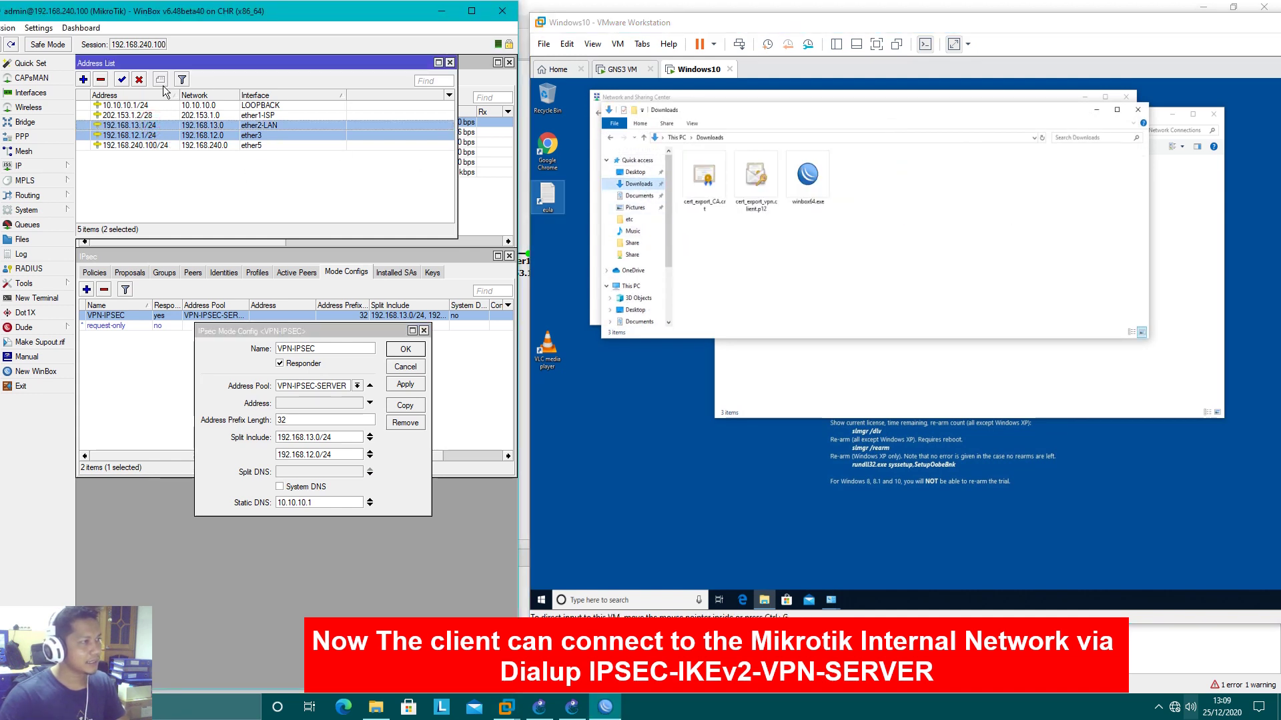
click(808, 179)
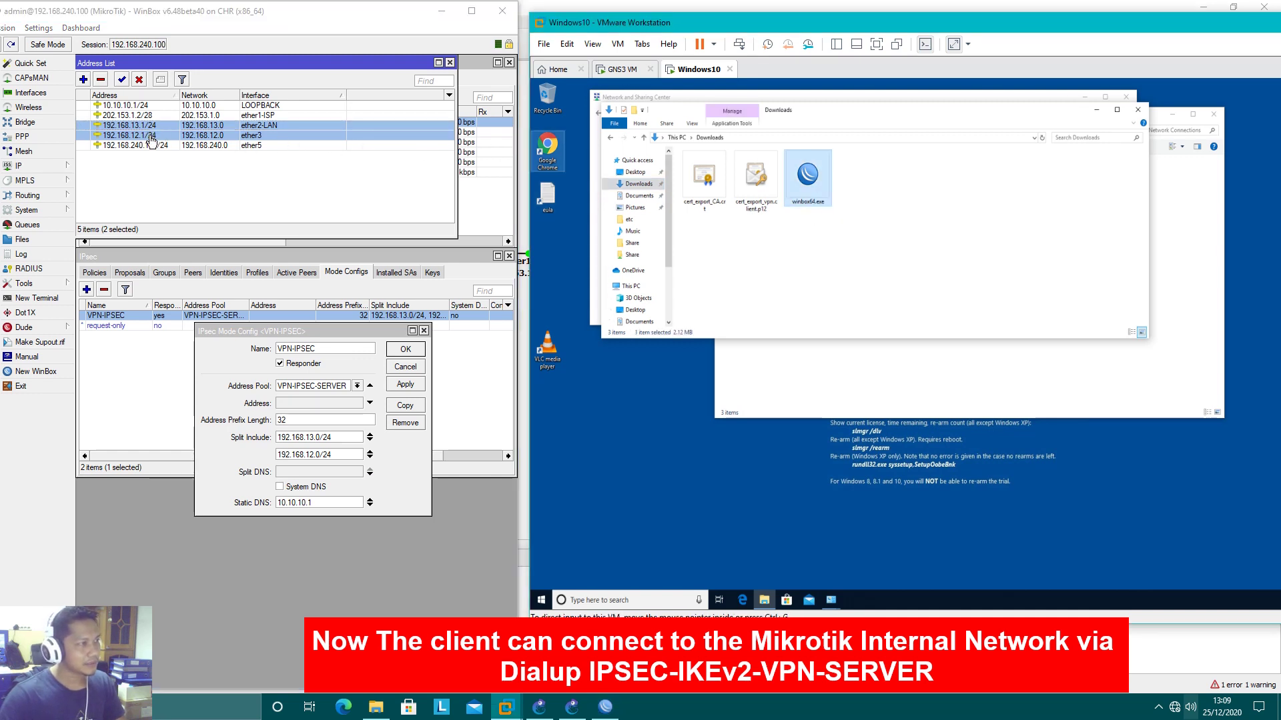
Log in from the client to 192.168.13.1, view its IP address list, then close the session
click(995, 349)
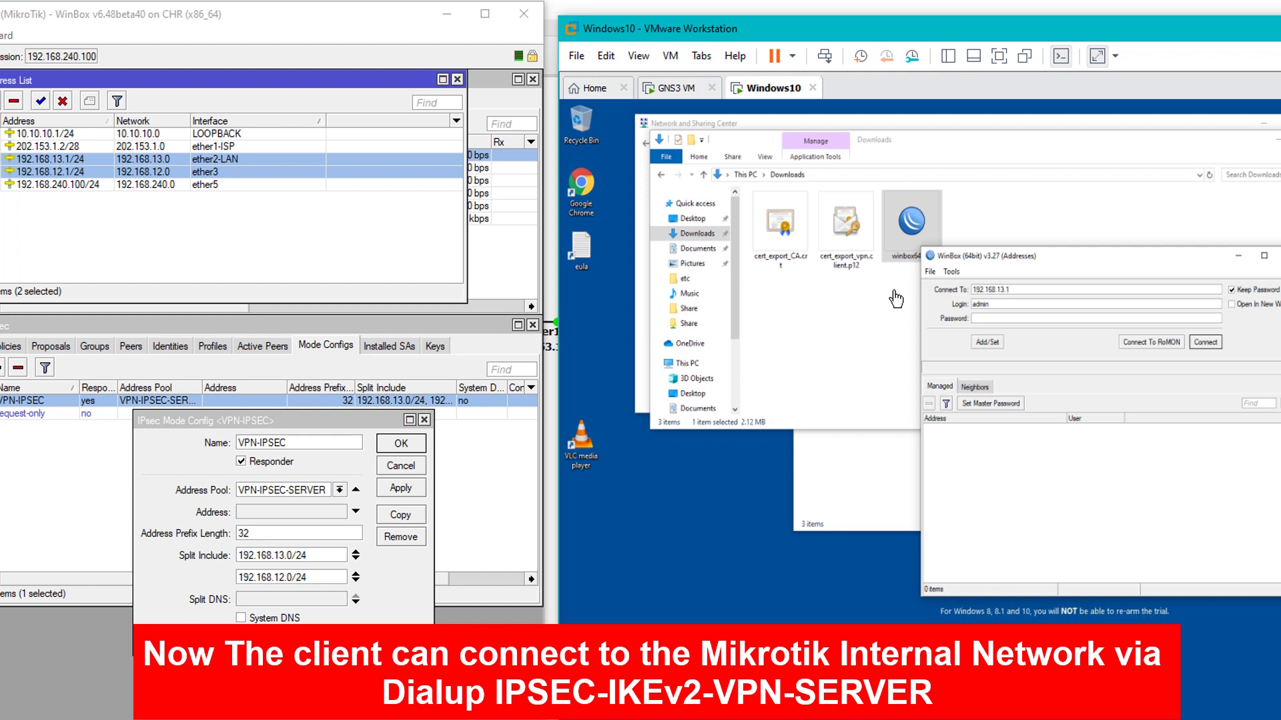
click(1201, 342)
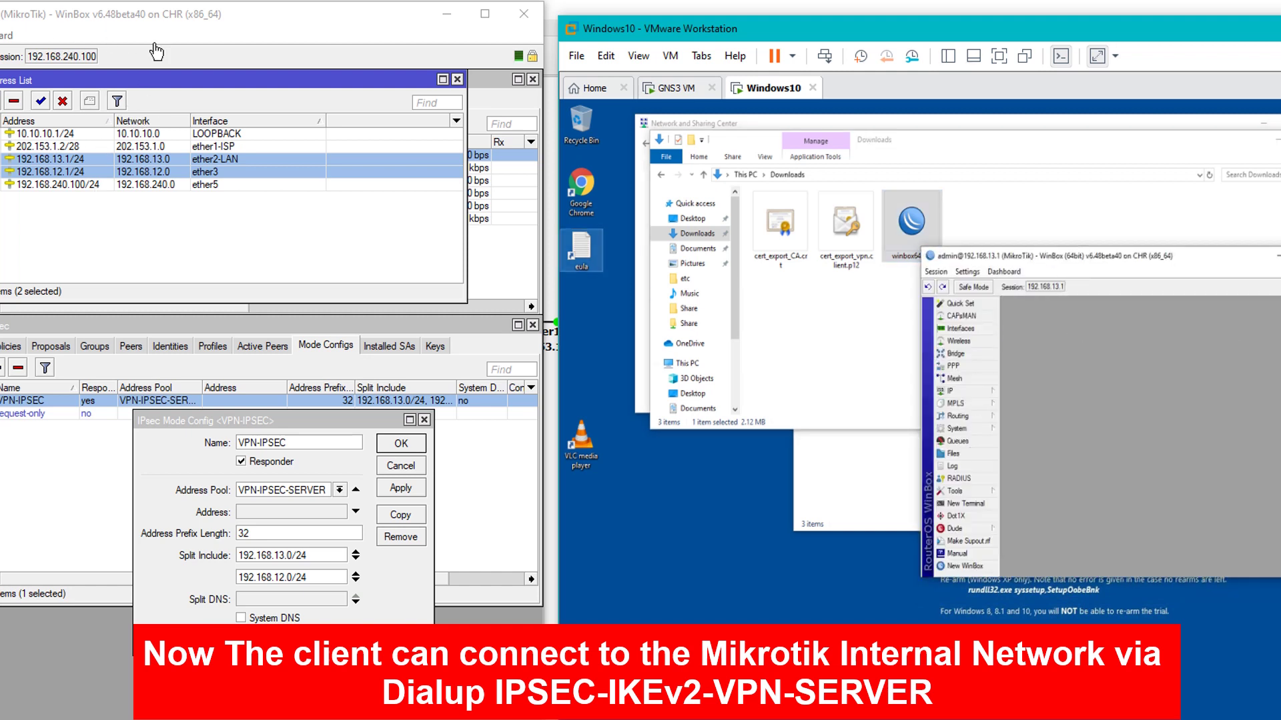
click(968, 393)
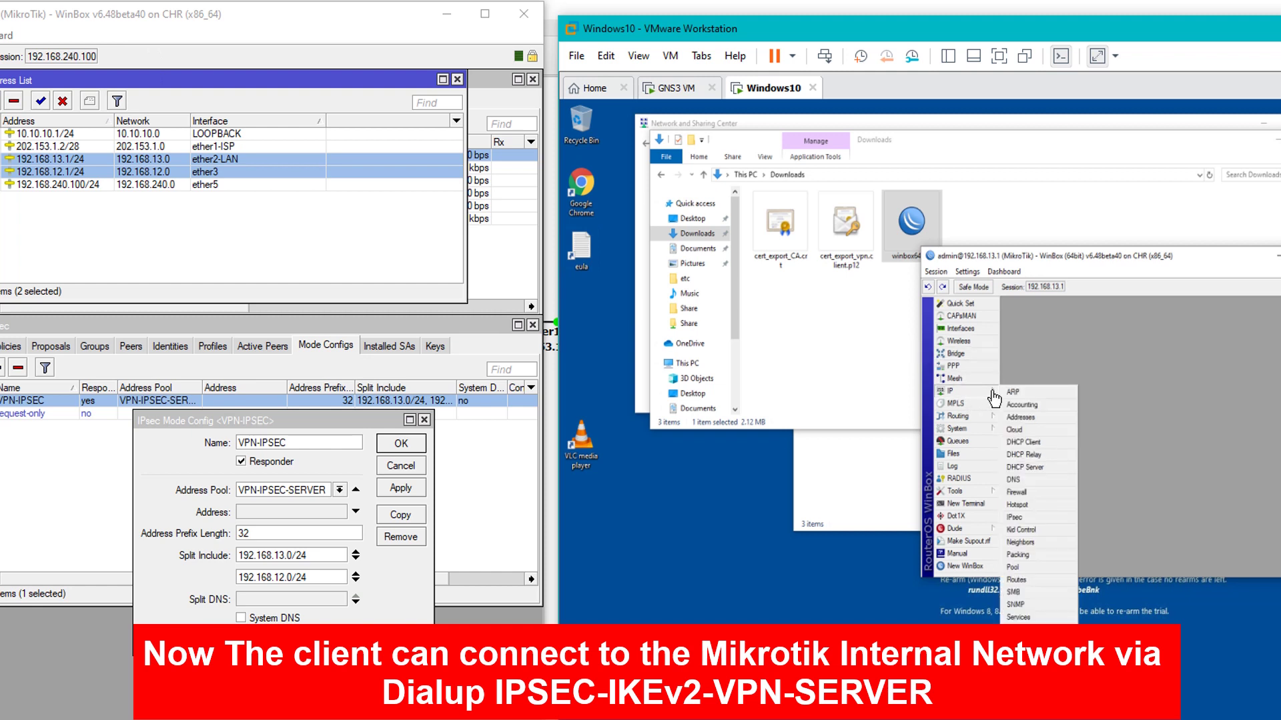
click(1021, 418)
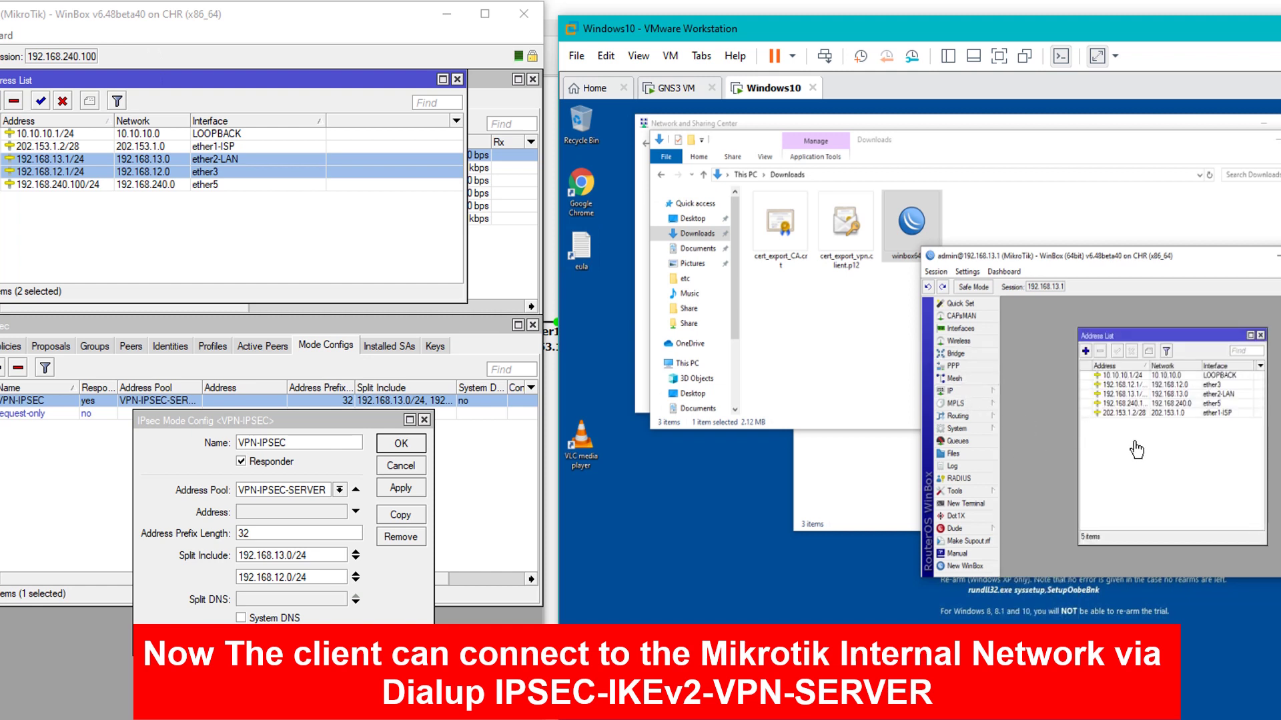
click(1132, 395)
drag(1151, 367, 1169, 369)
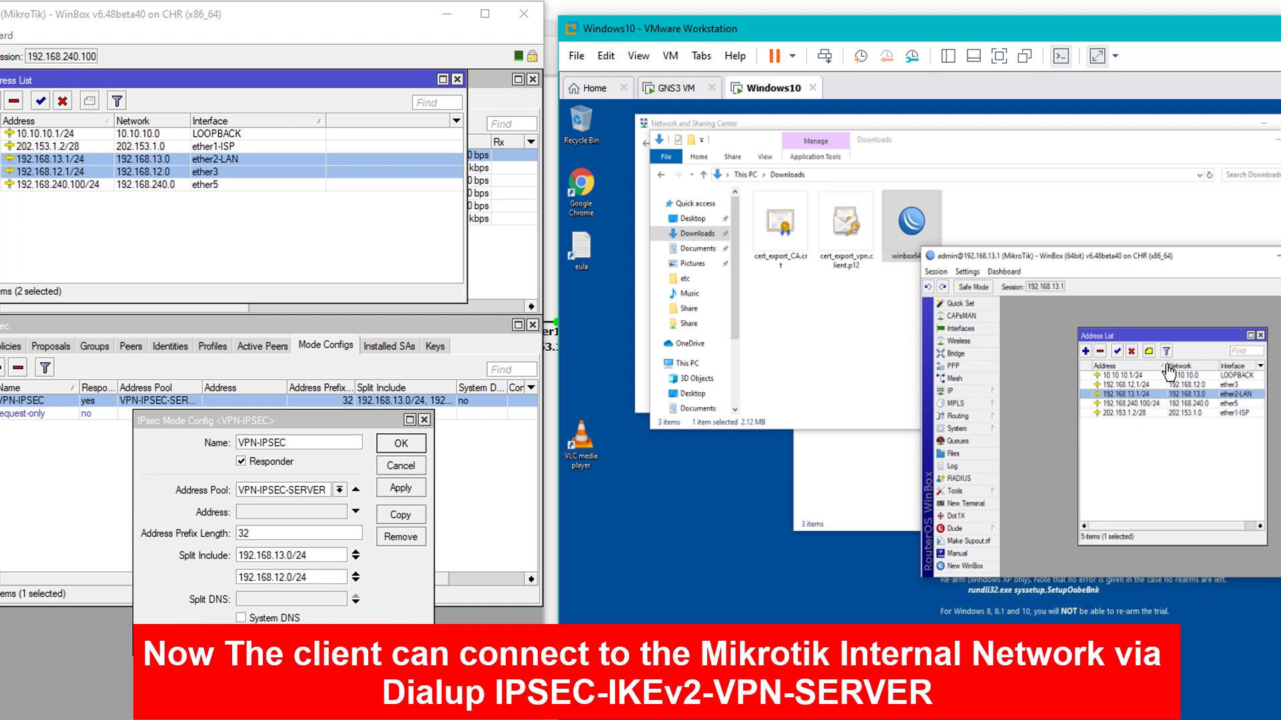
click(1260, 336)
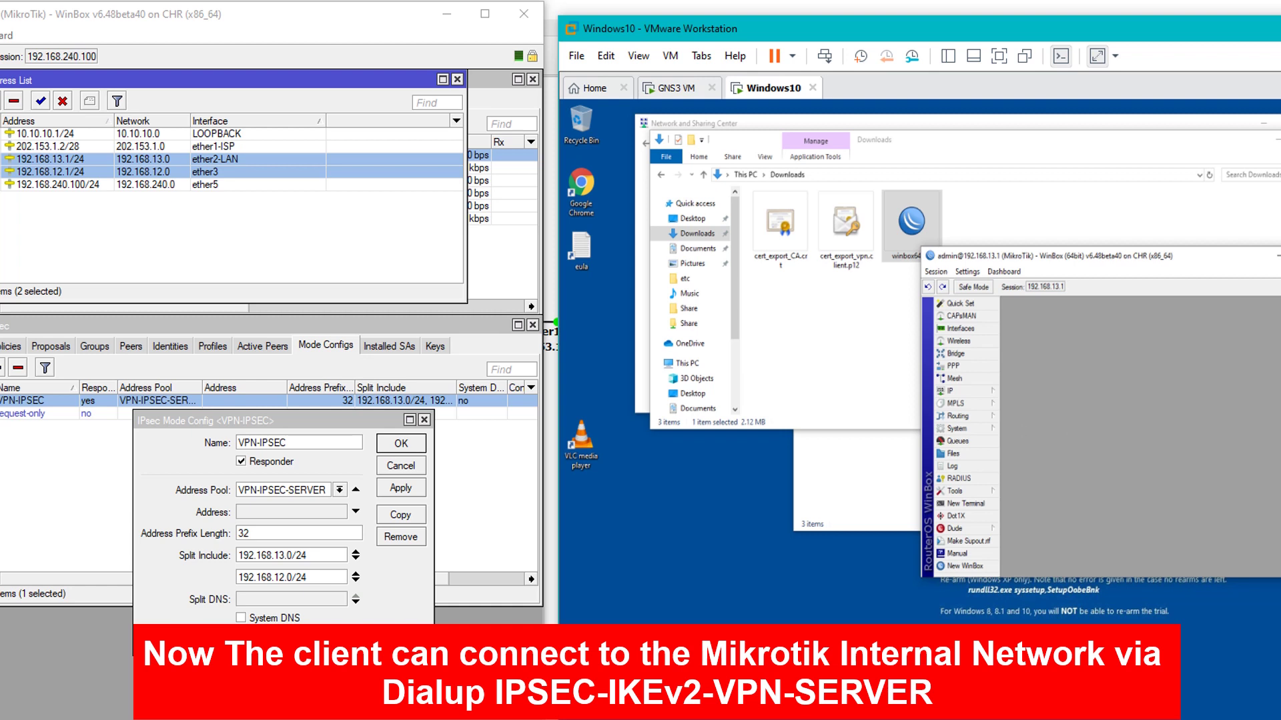
click(1277, 255)
Relaunch winbox64.exe and log in to 192.168.12.1, then close it and sort the host address list
double_click(912, 245)
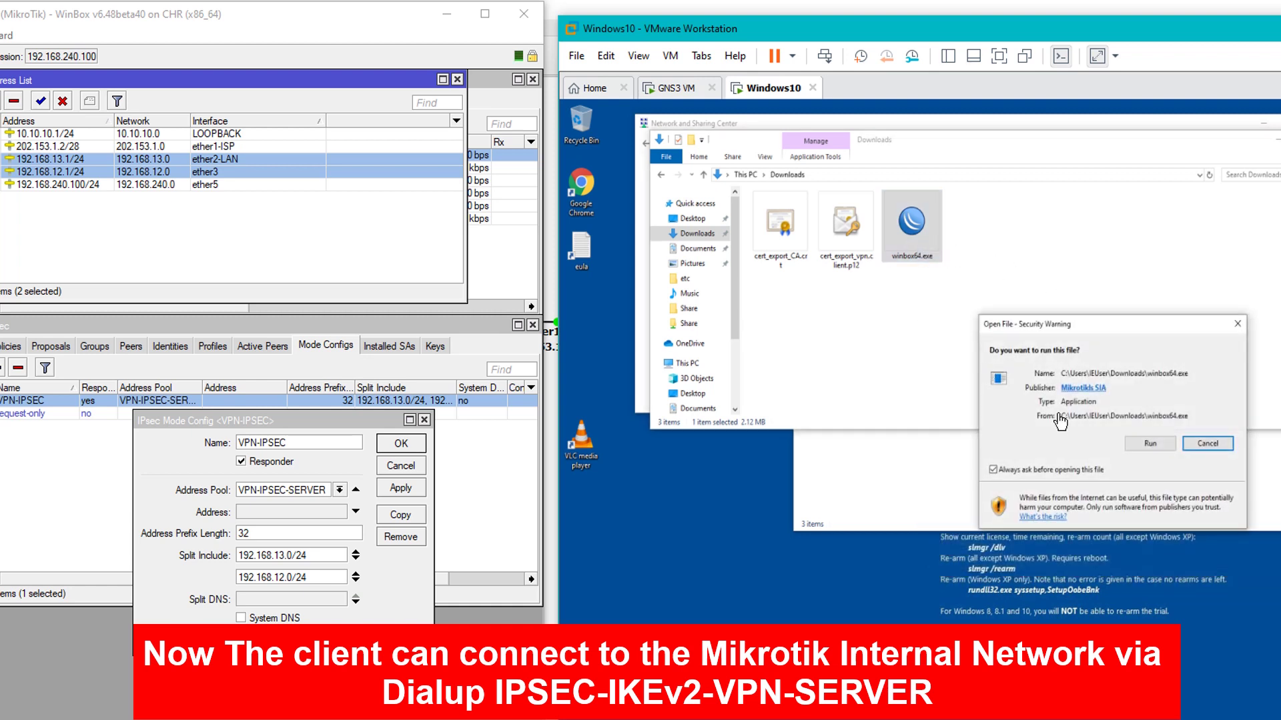
click(1134, 443)
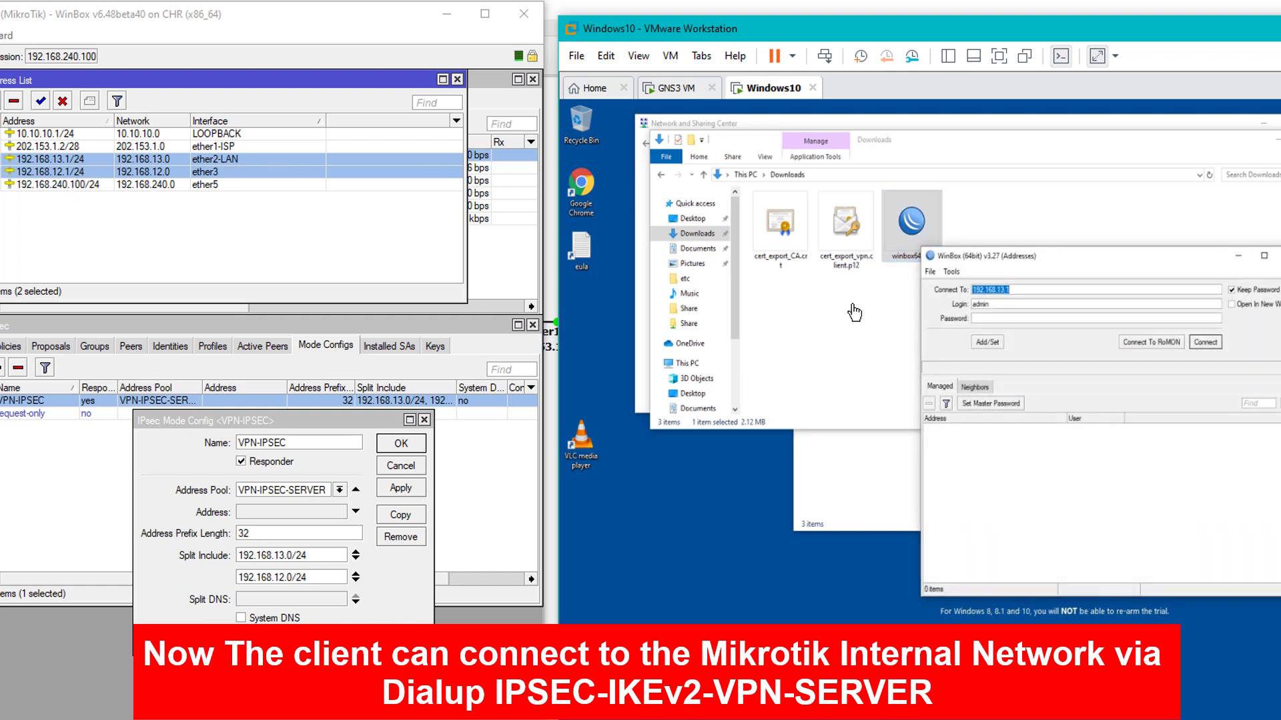
click(1004, 291)
click(1205, 342)
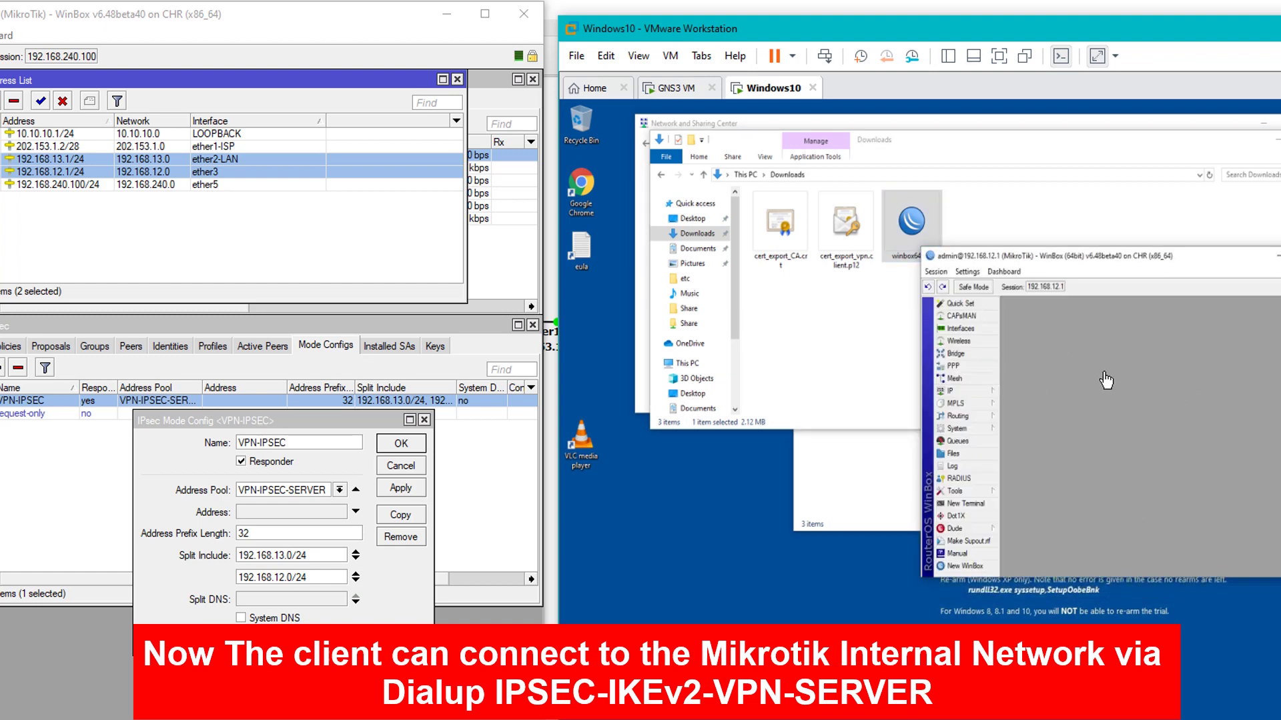
click(1276, 255)
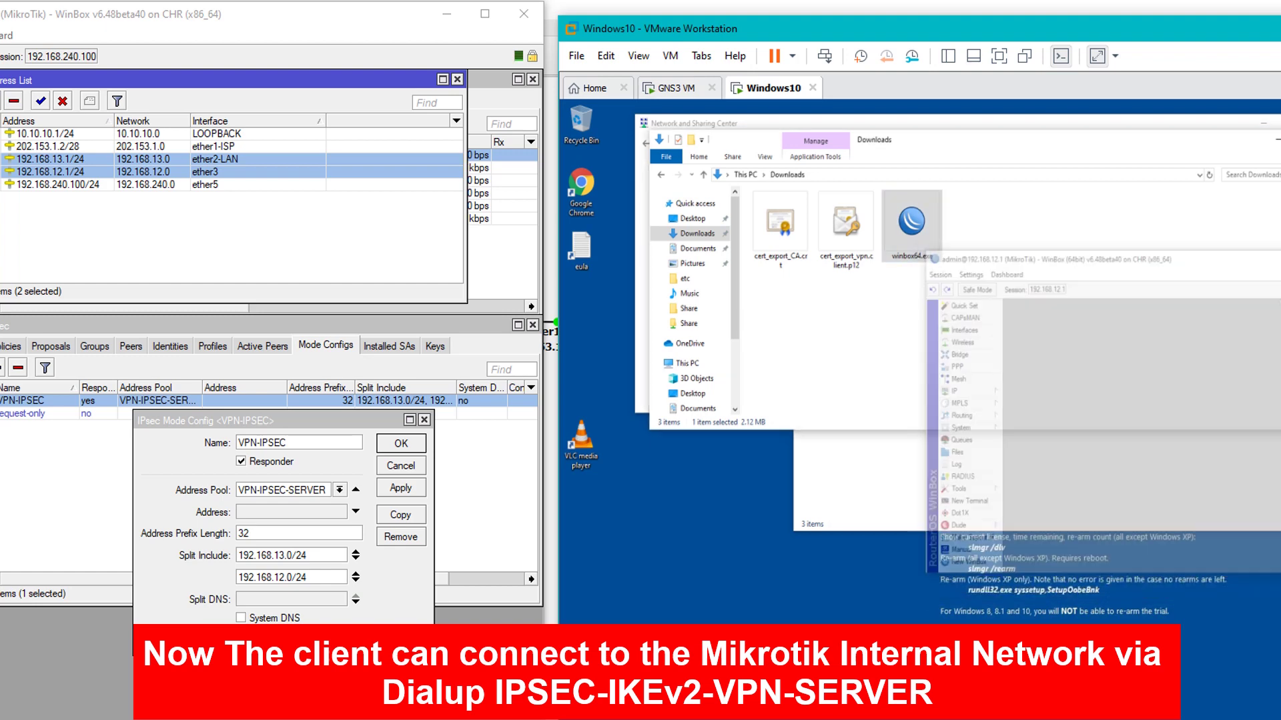
click(60, 123)
click(65, 135)
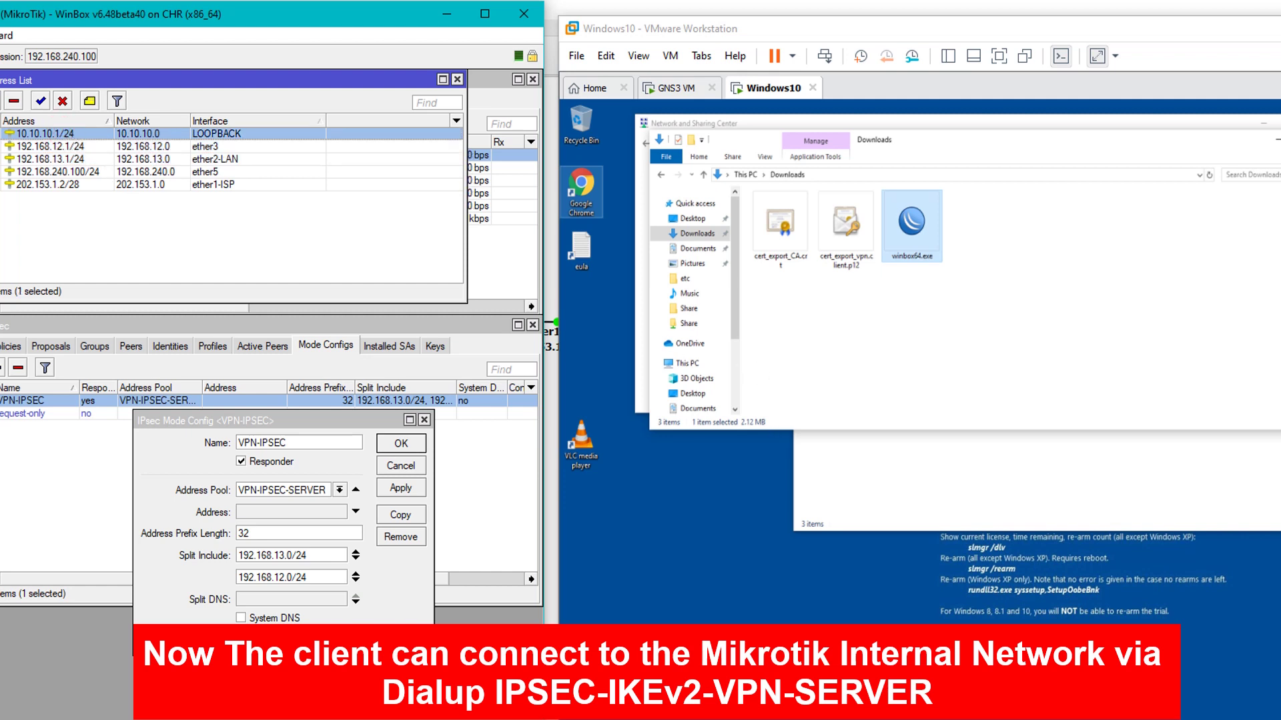
Ping loopback 10.10.10.1 from a VM Command Prompt, close it, and relaunch winbox64.exe
key(alt+Tab)
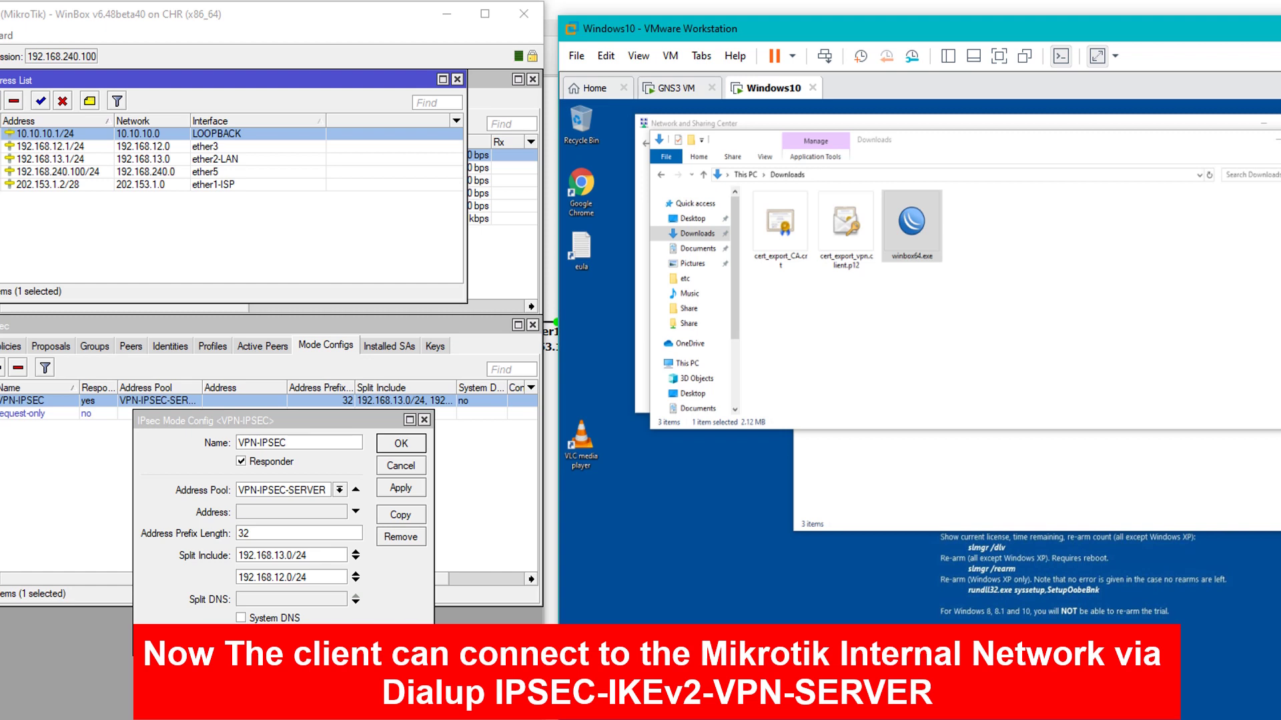
key(super)
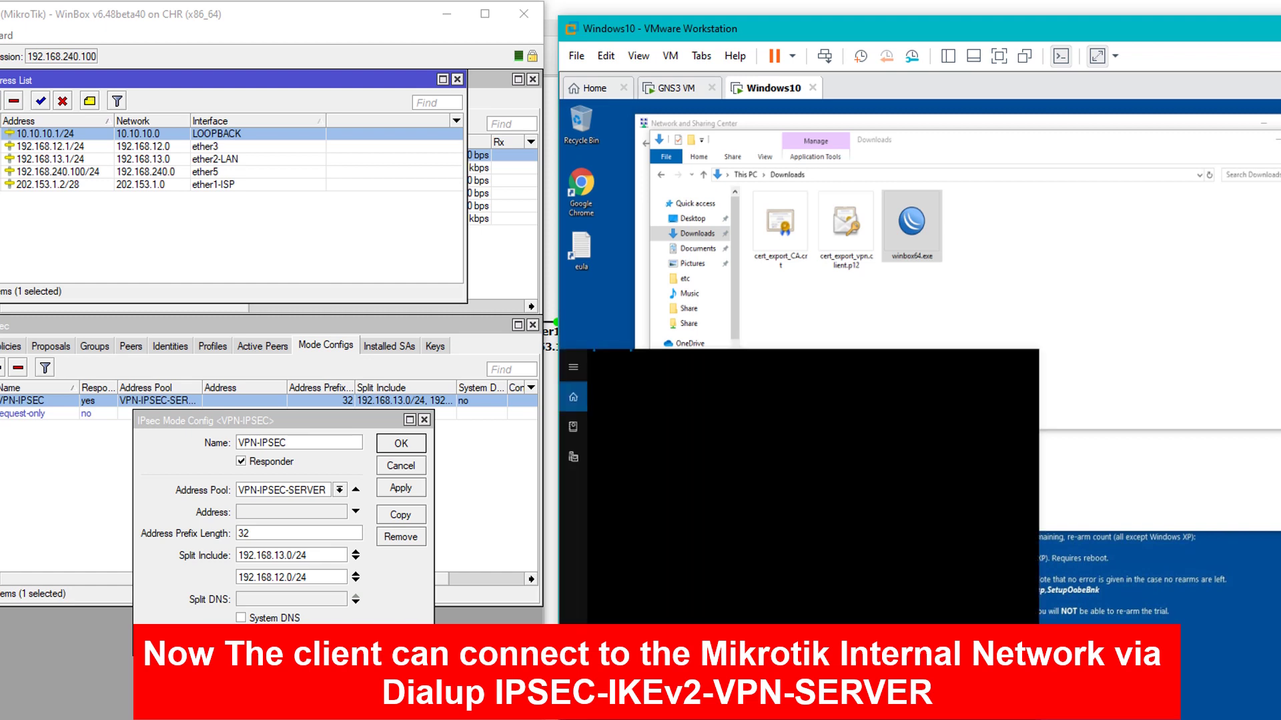
key(super)
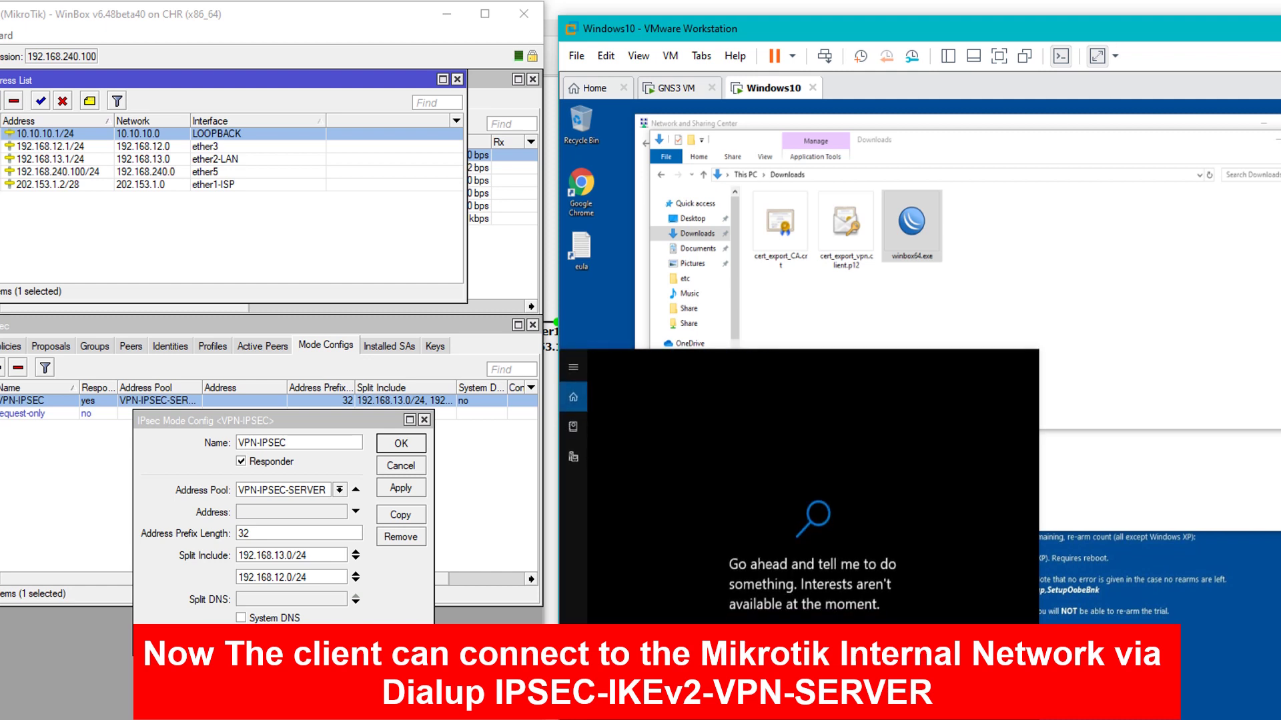
text(cmd)
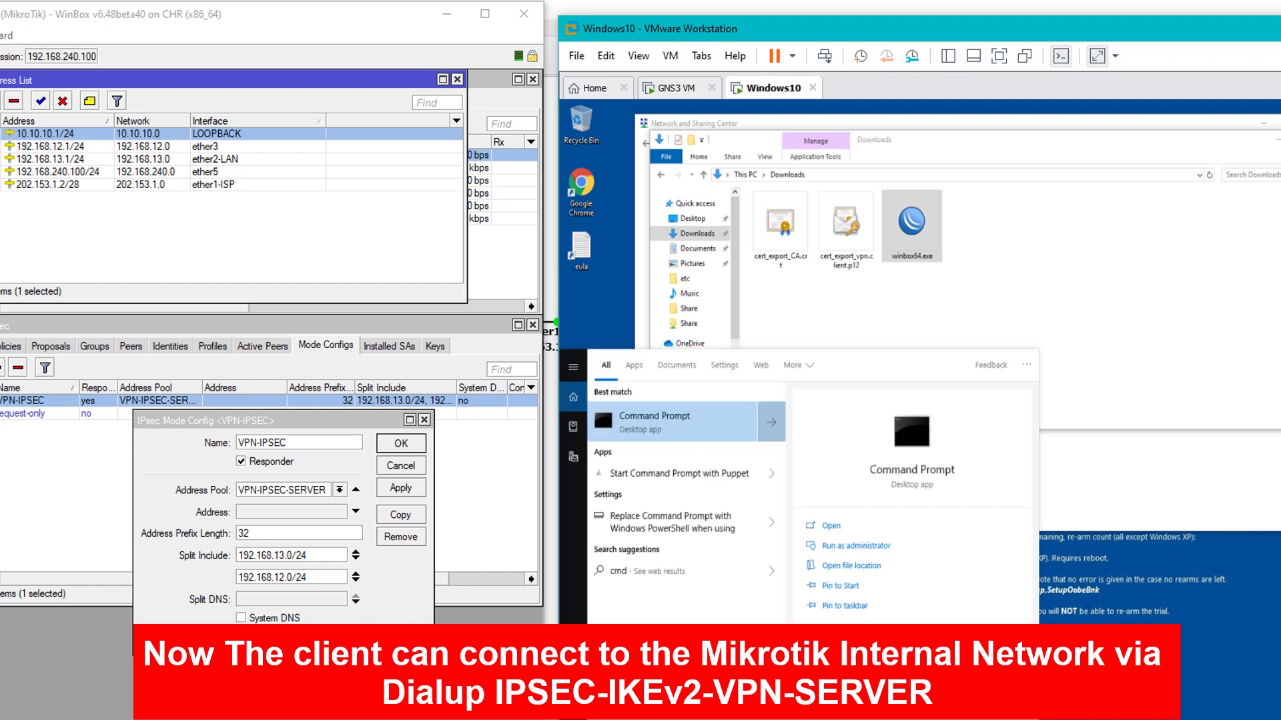
click(673, 425)
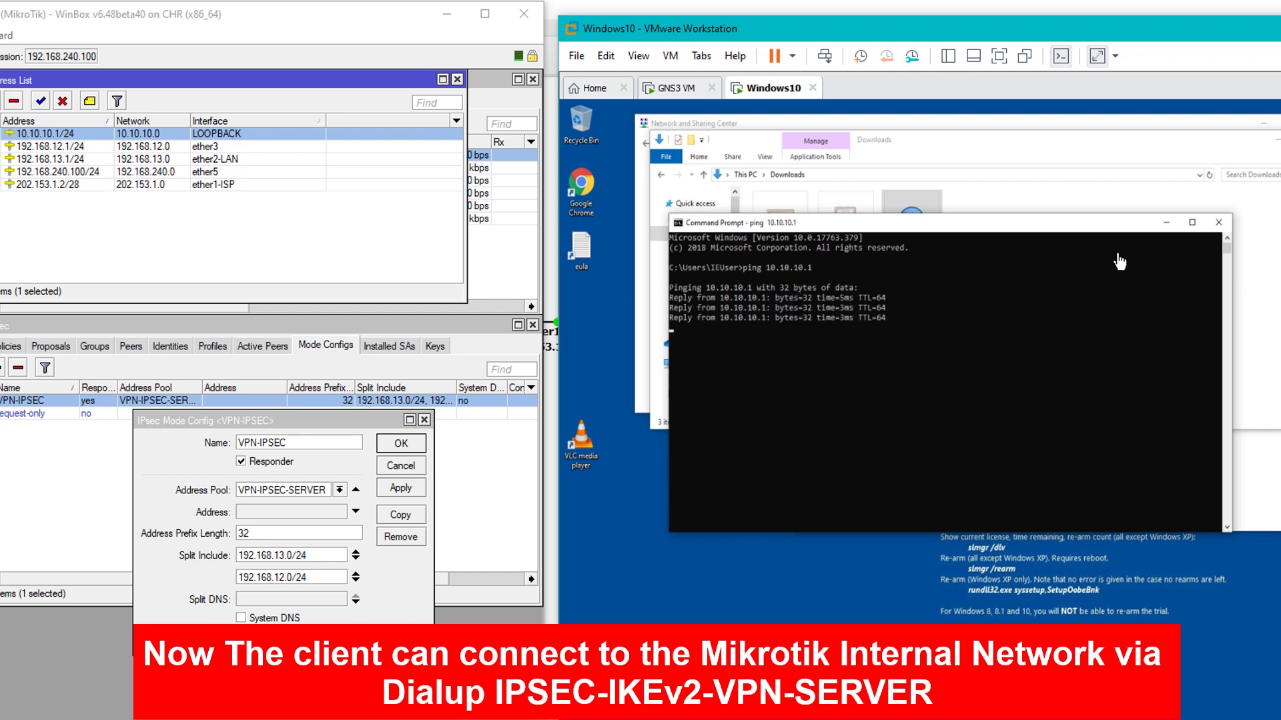
click(1216, 225)
double_click(923, 246)
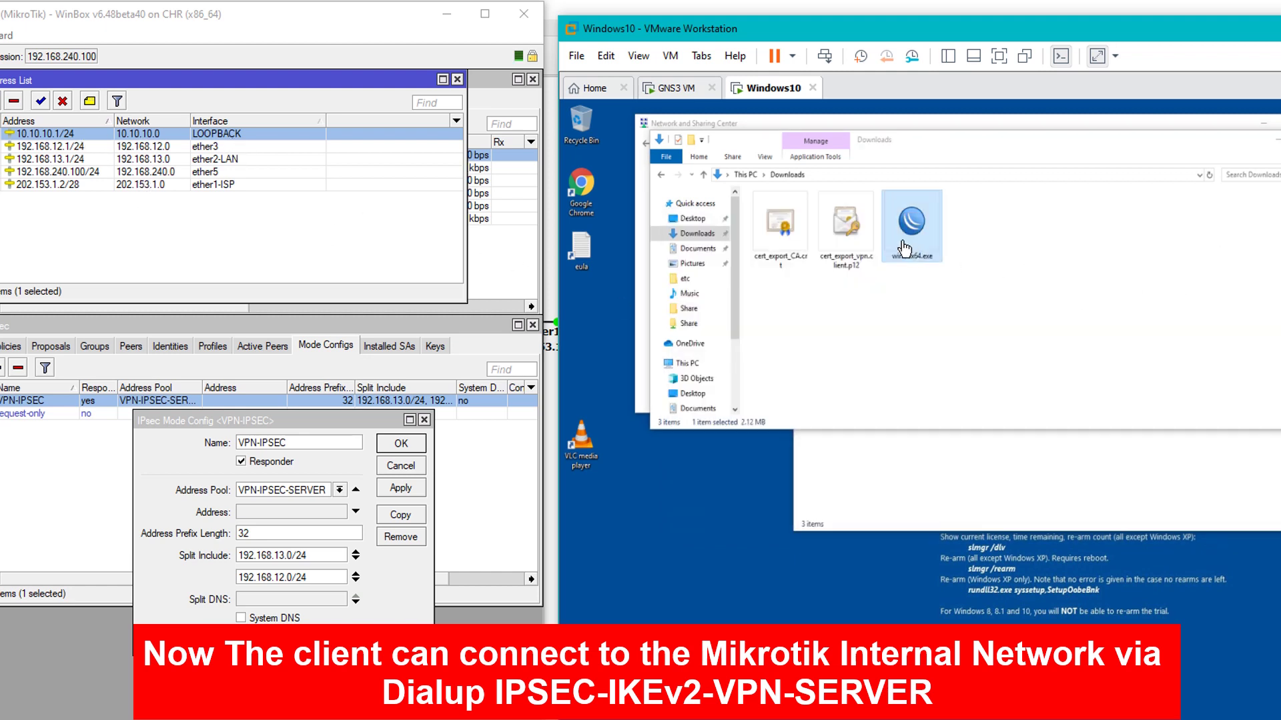
Log in from the client WinBox to the router at 10.10.10.1 over the tunnel
click(1150, 444)
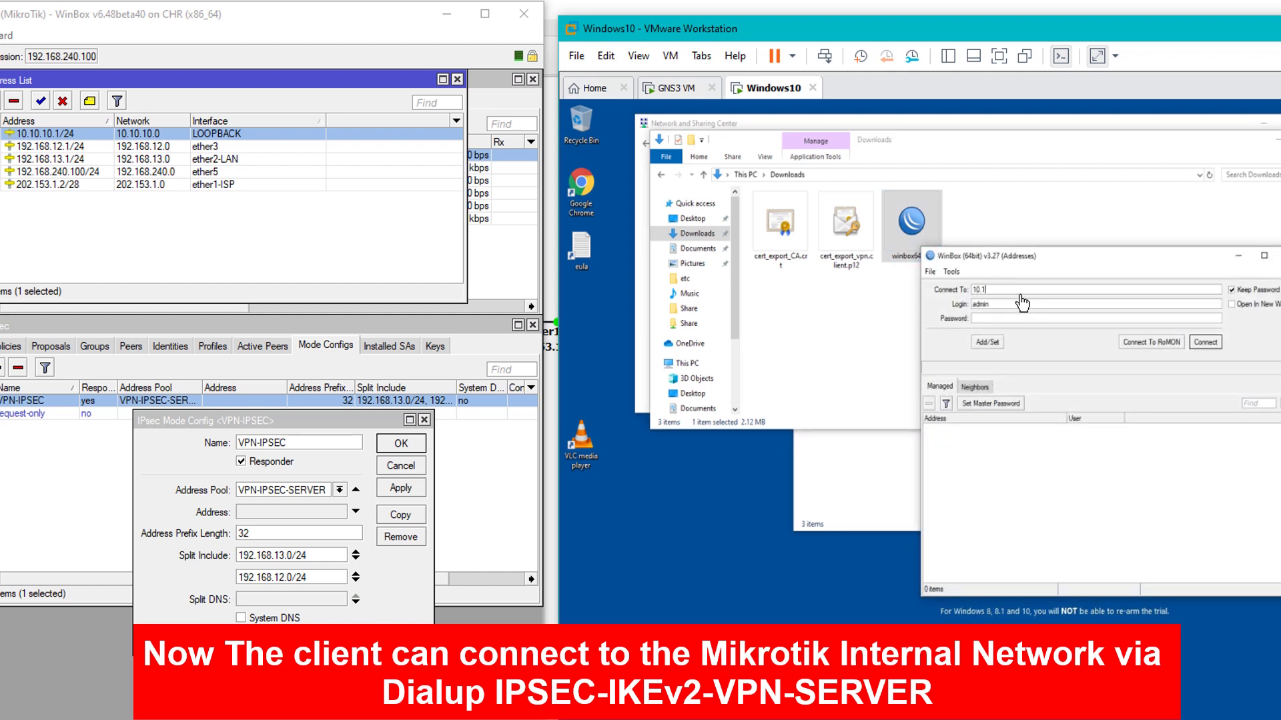
click(1205, 342)
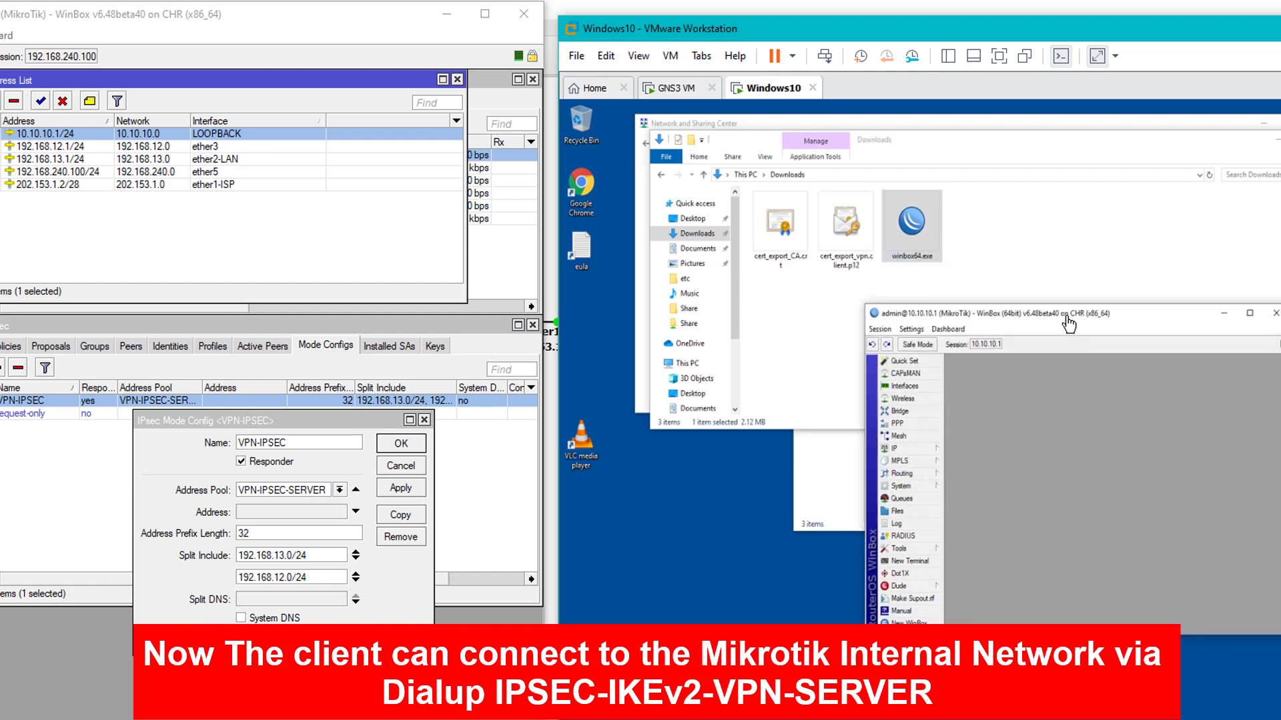
drag(1124, 269, 1059, 334)
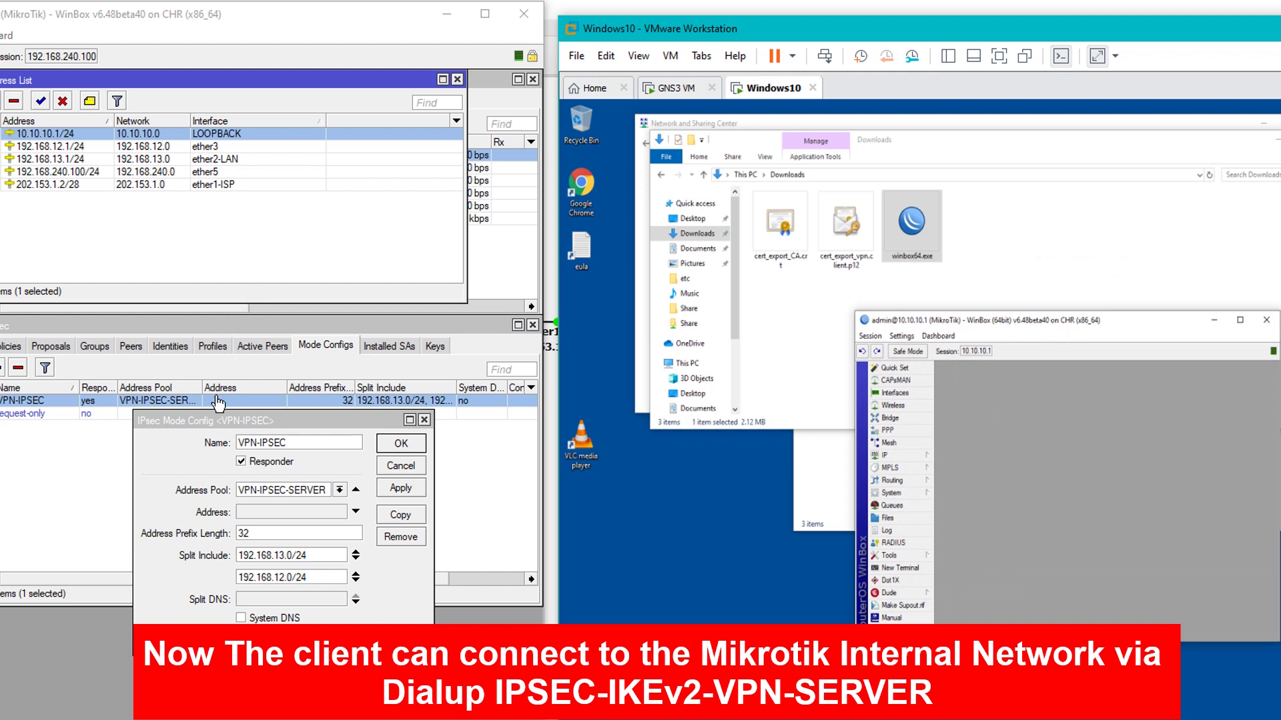
Close the host Mode Config, view the IPsec Policies, then end the client session
click(260, 427)
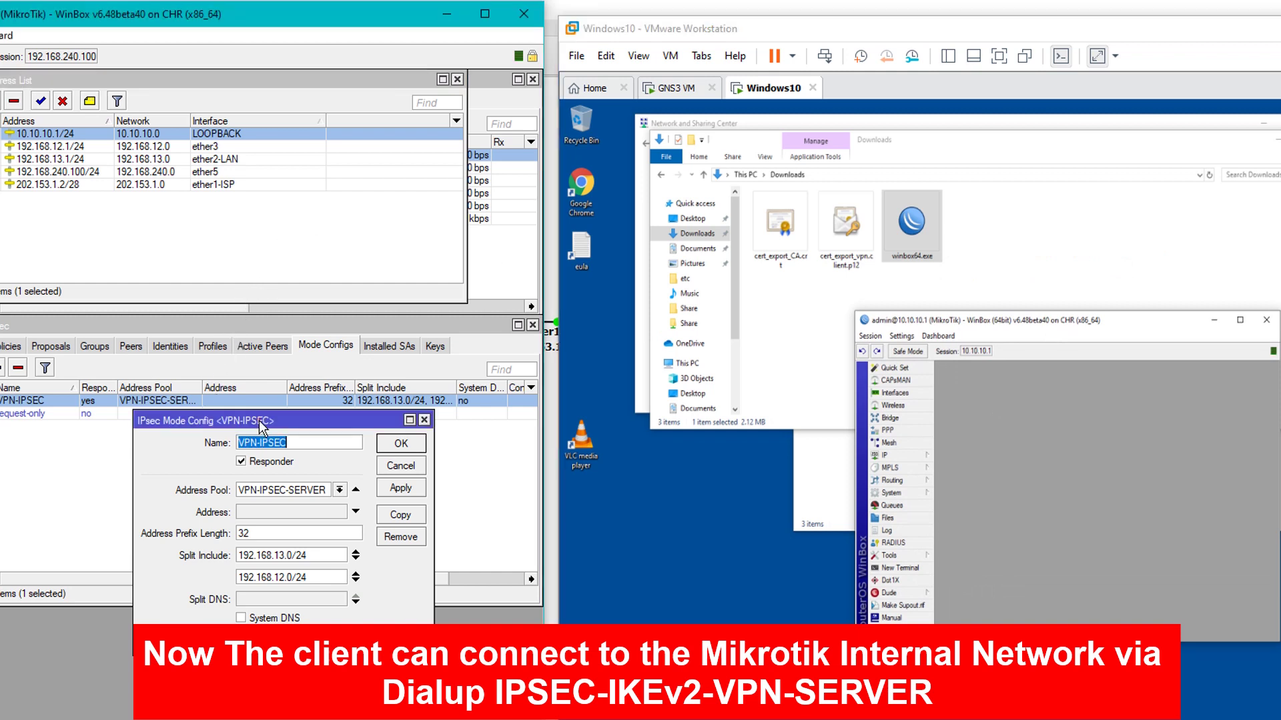
click(425, 420)
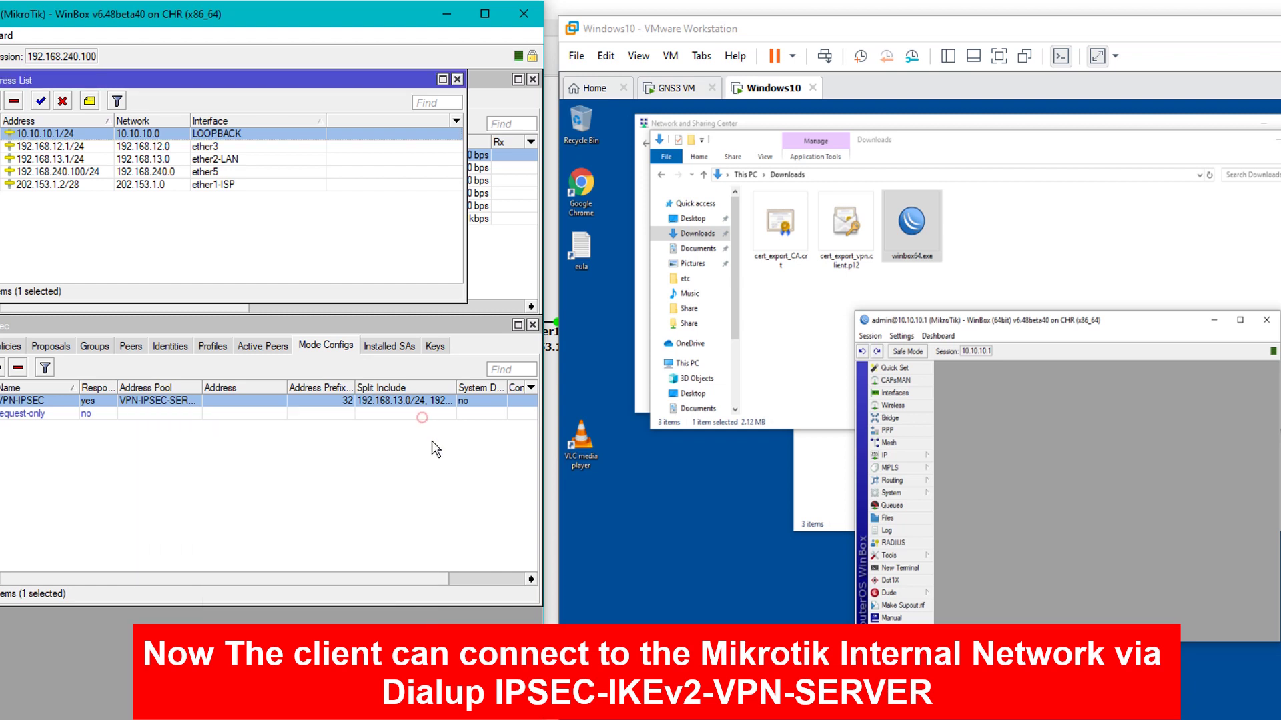
click(8, 346)
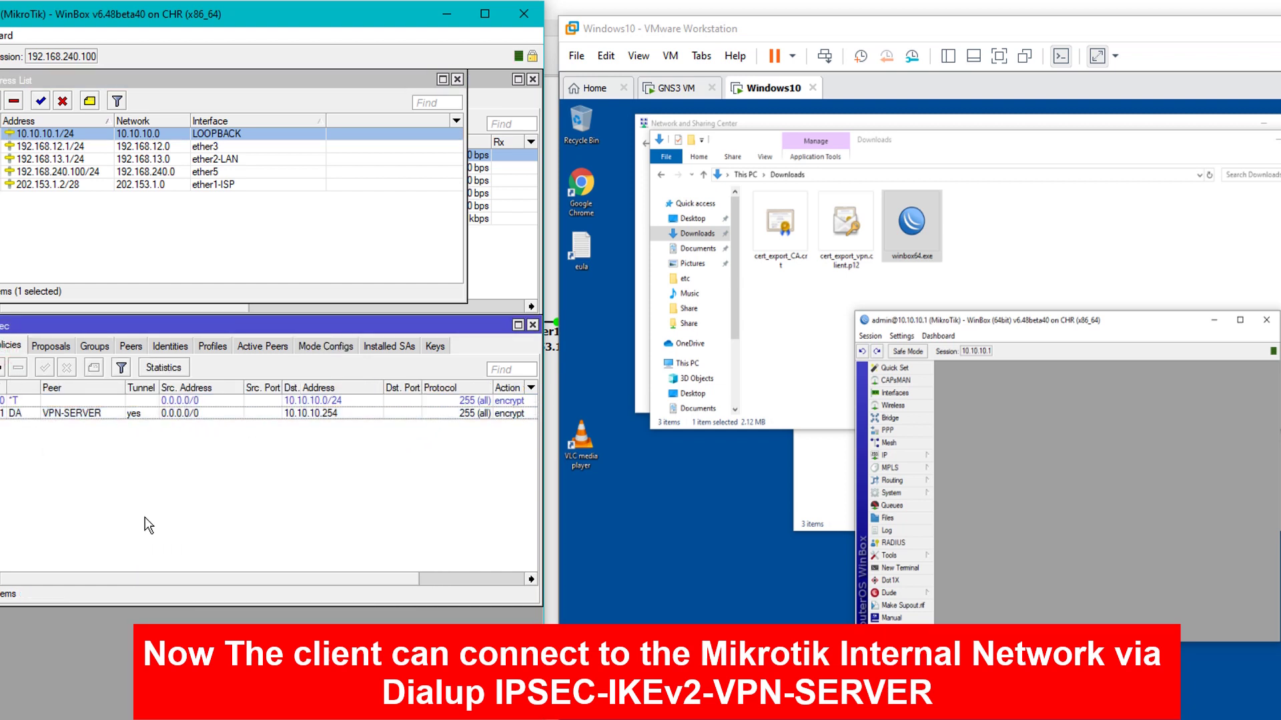
click(1092, 527)
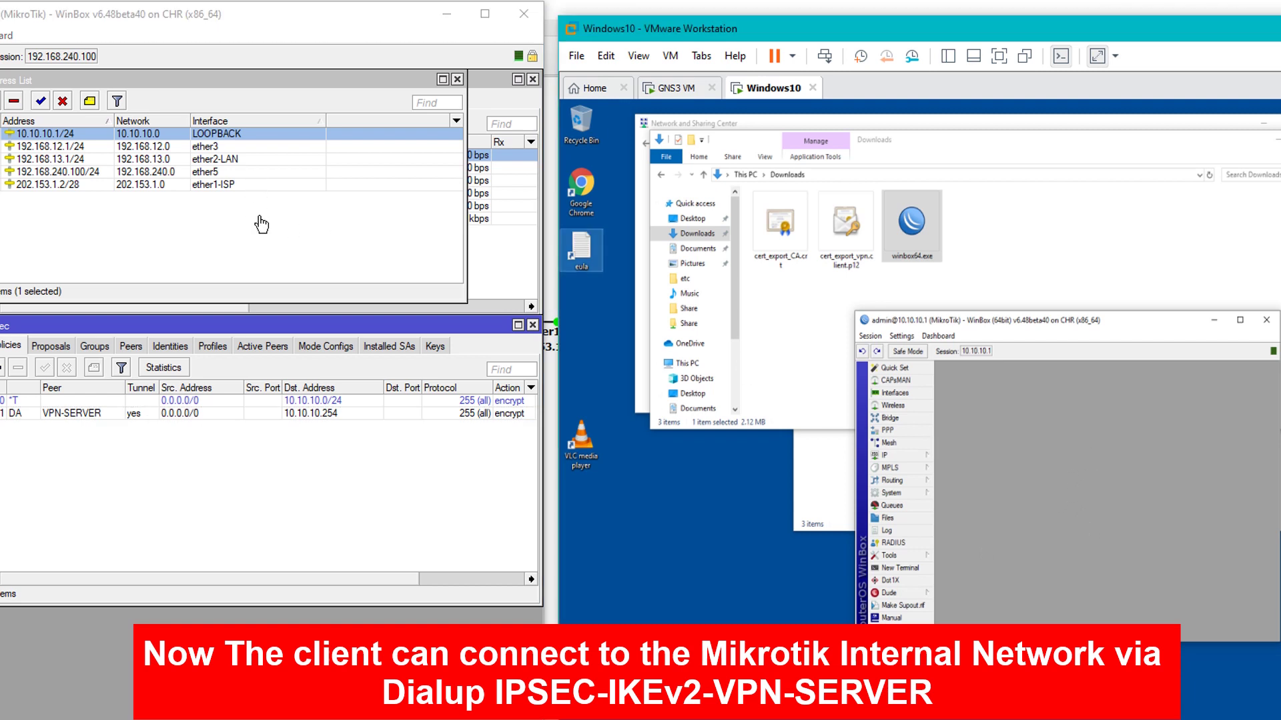
click(1266, 320)
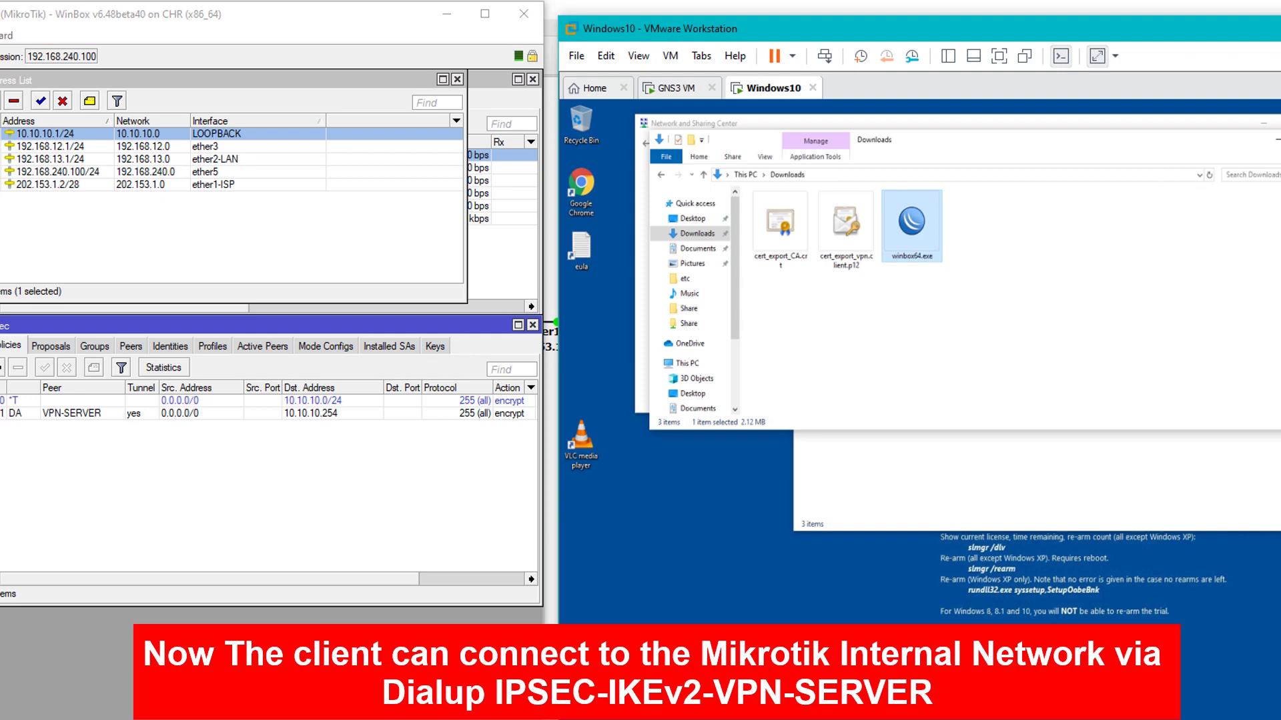
Close Downloads, Network and Sharing Center and Network Connections; minimize WinBox and VMware Workstation
key(ctrl+w)
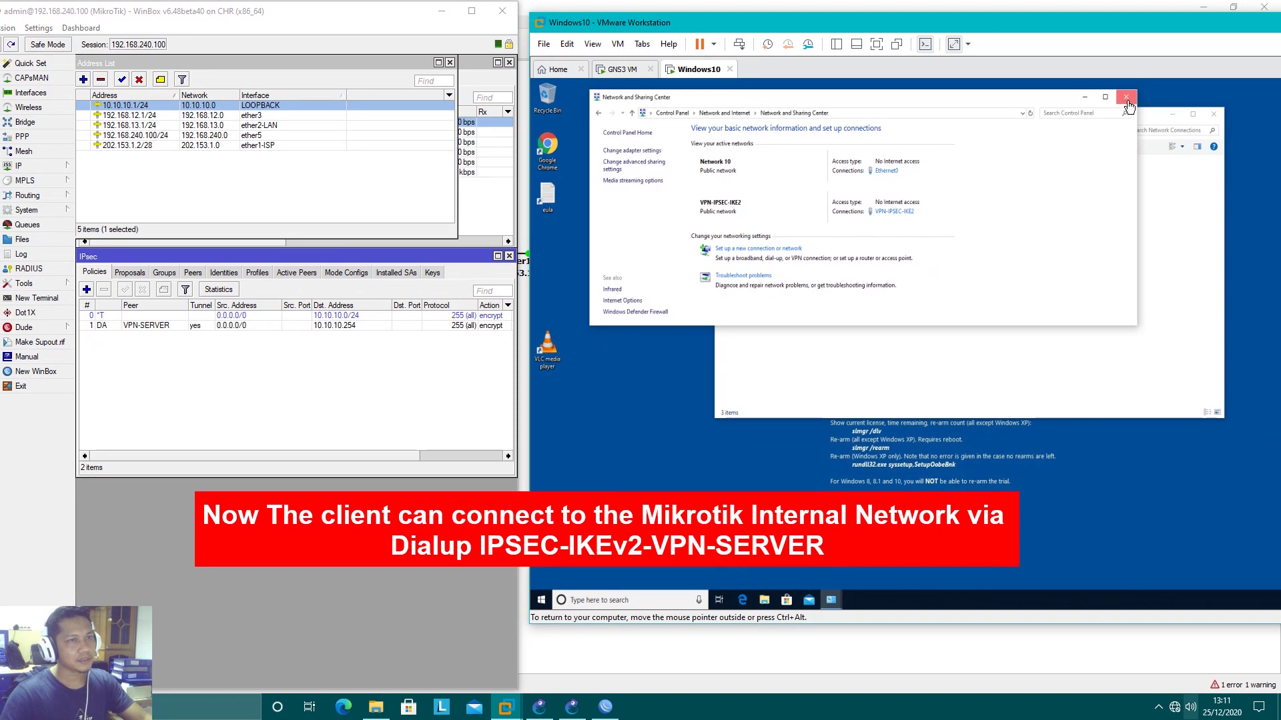
click(1121, 97)
click(1214, 114)
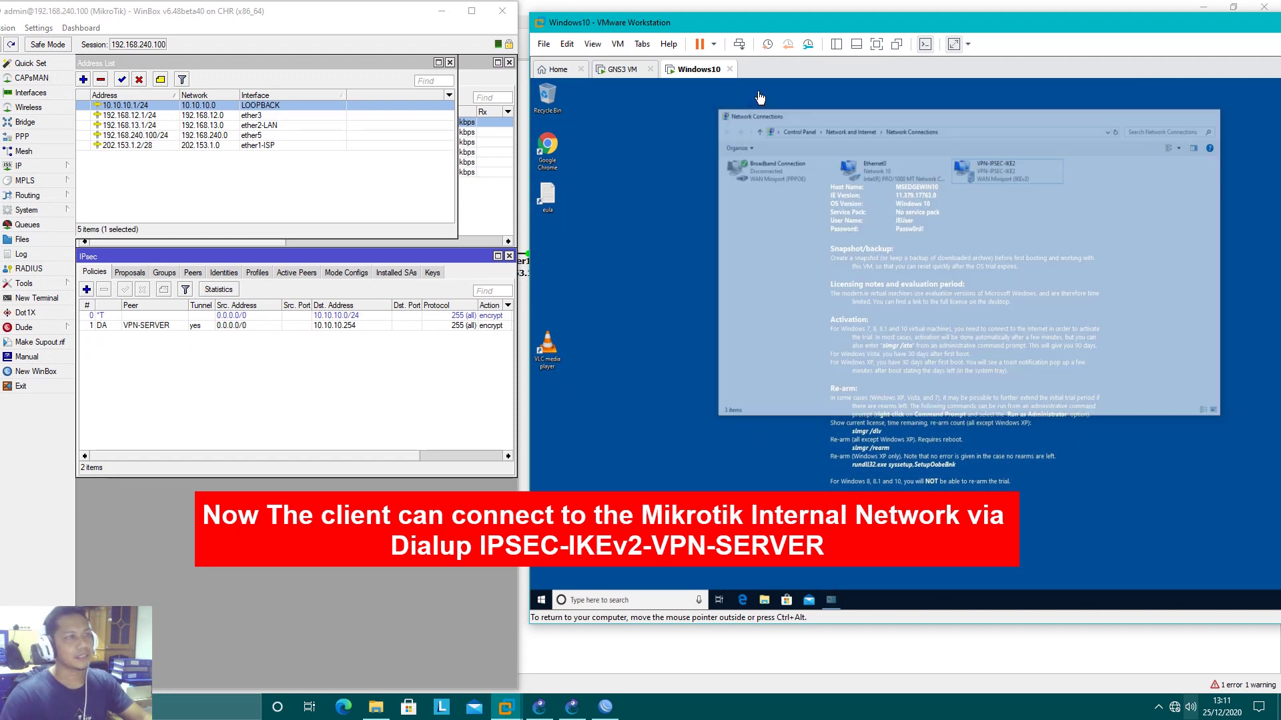
click(455, 19)
drag(932, 22, 682, 42)
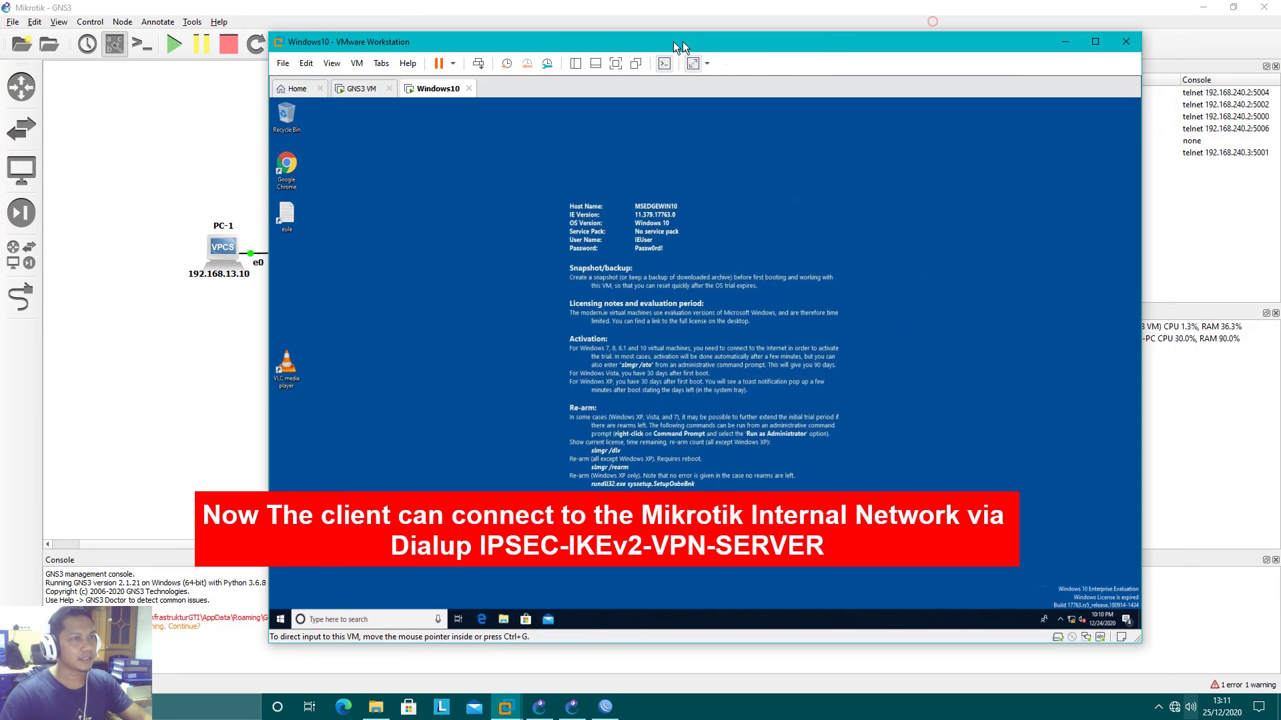
click(1032, 45)
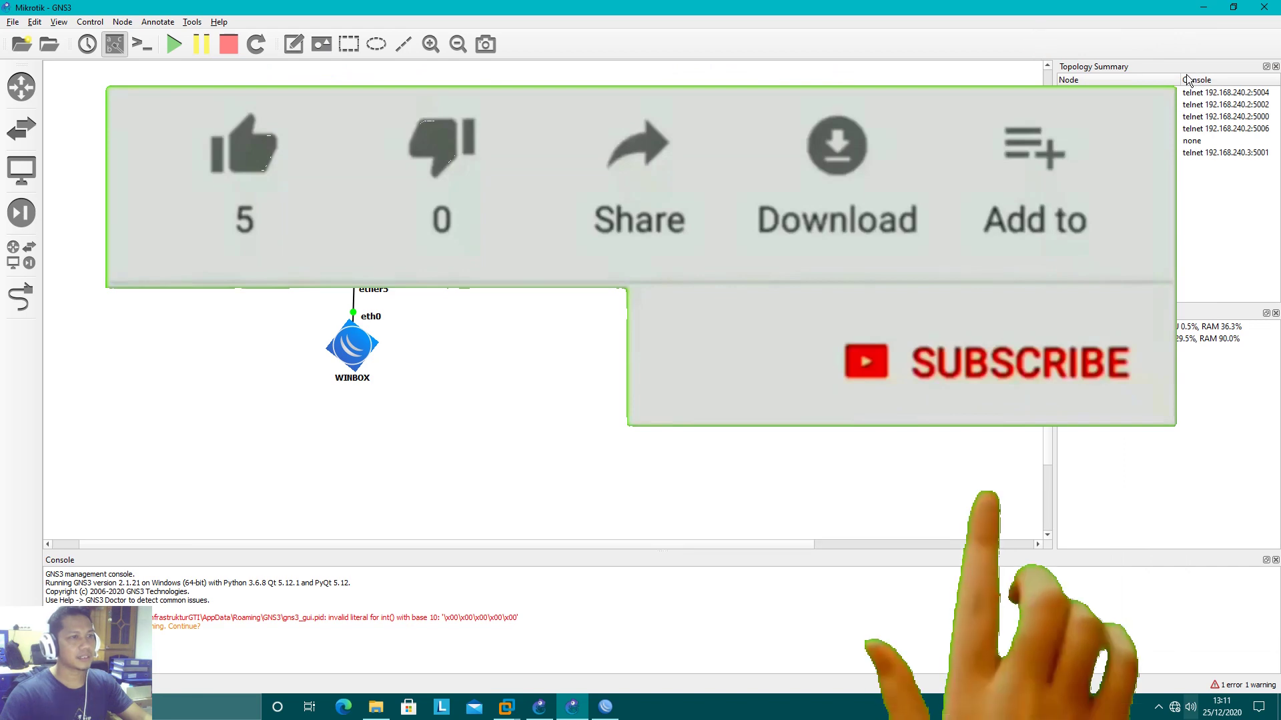
Minimize GNS3 to the desktop and bring up the screen recorder's control bar from the system tray
click(1210, 9)
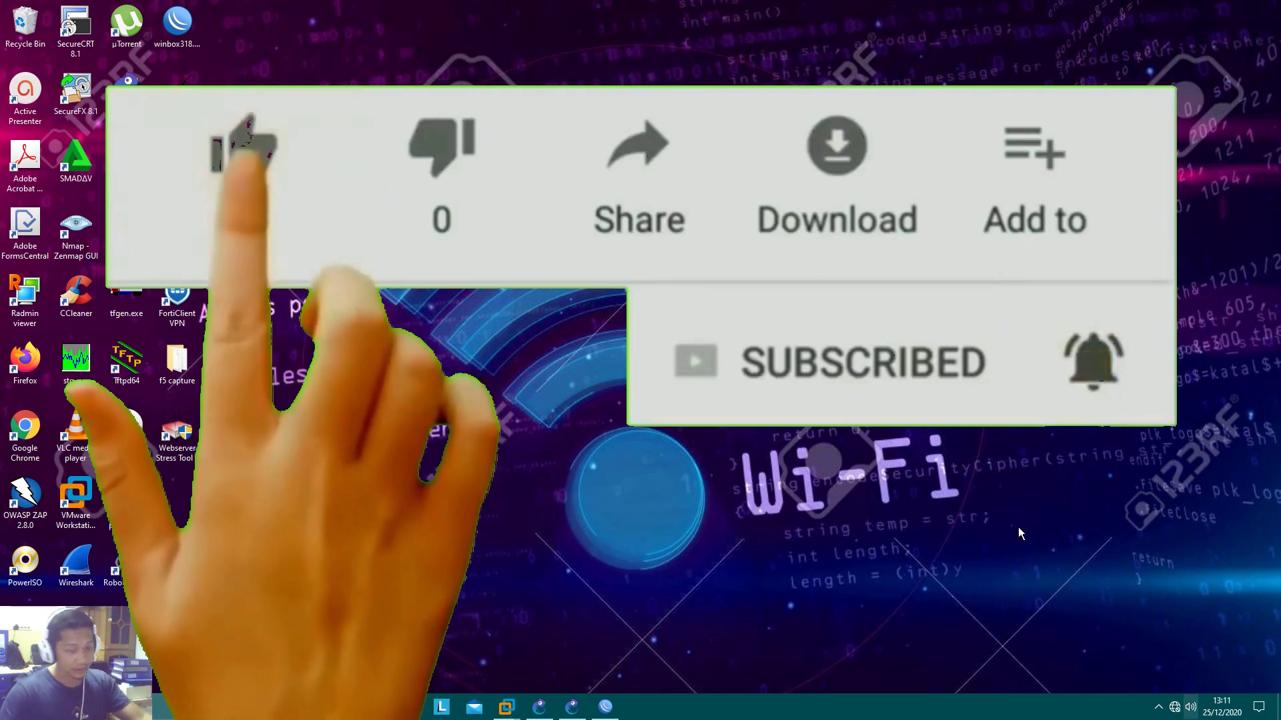
click(1159, 707)
click(1133, 656)
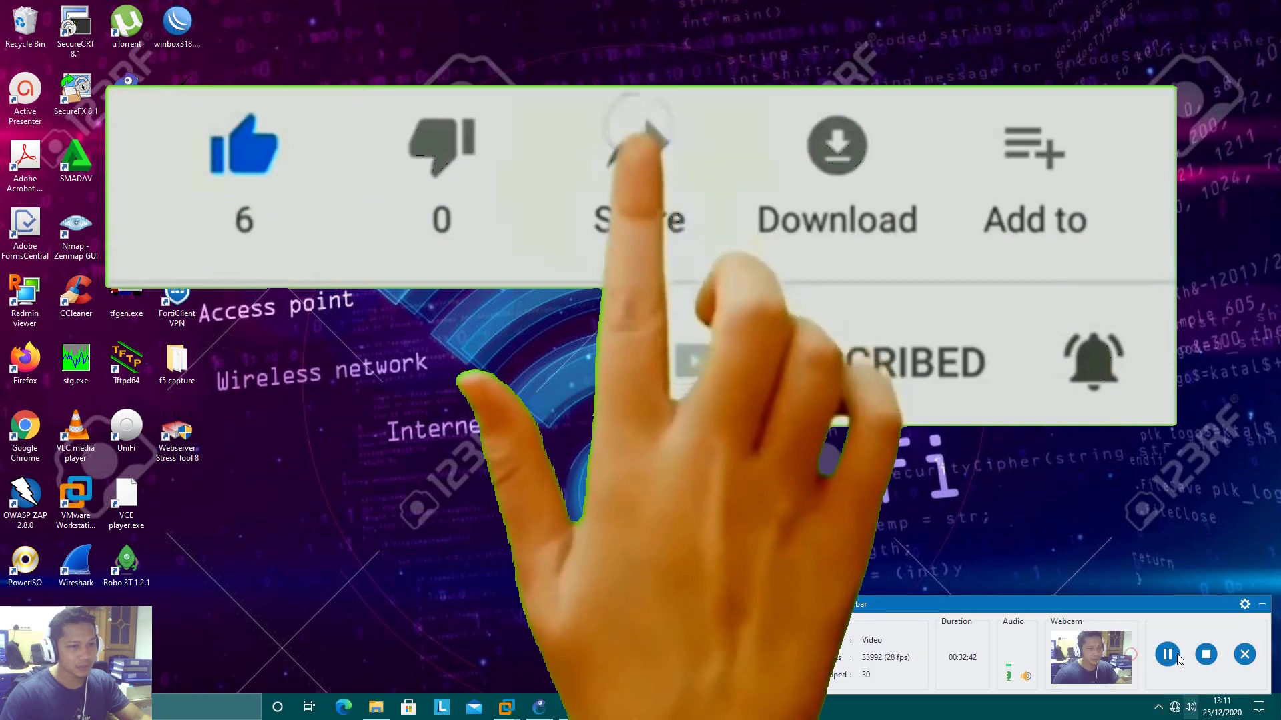